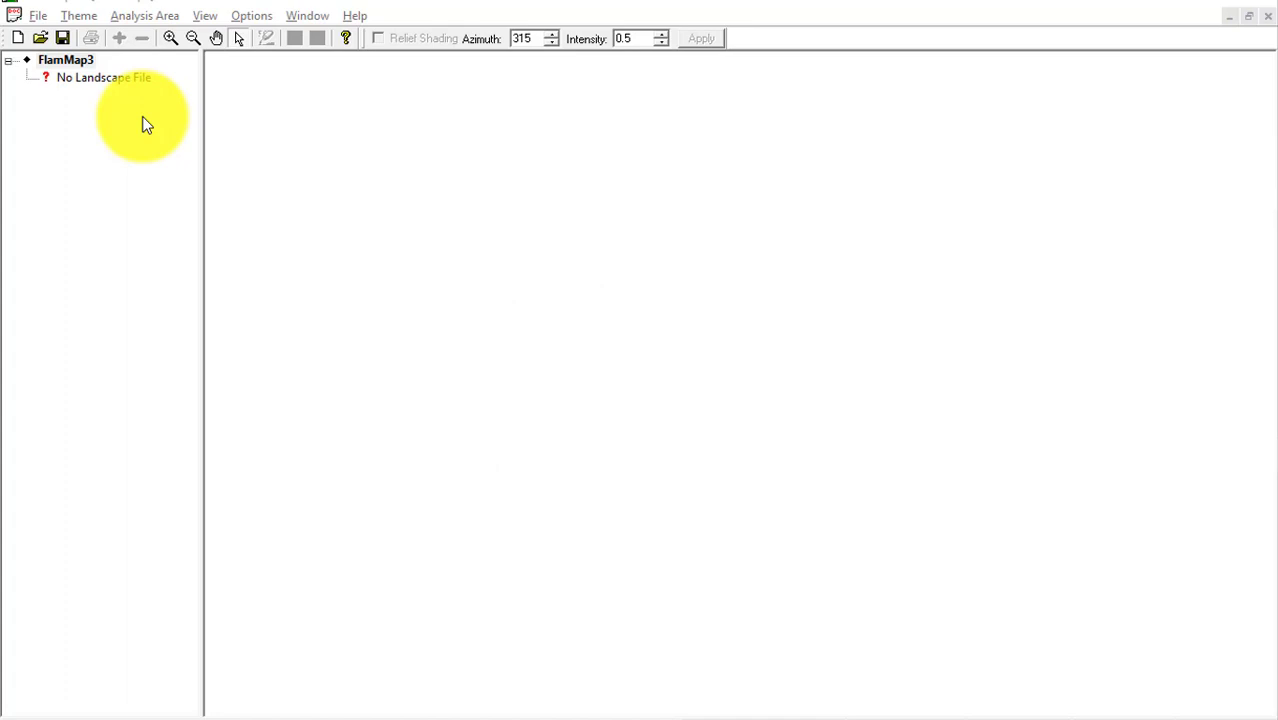
Look through the Lesson_5 Inputs and Lab_5_data folders in File Explorer and return to the 407 folder.
left_click(1277, 150)
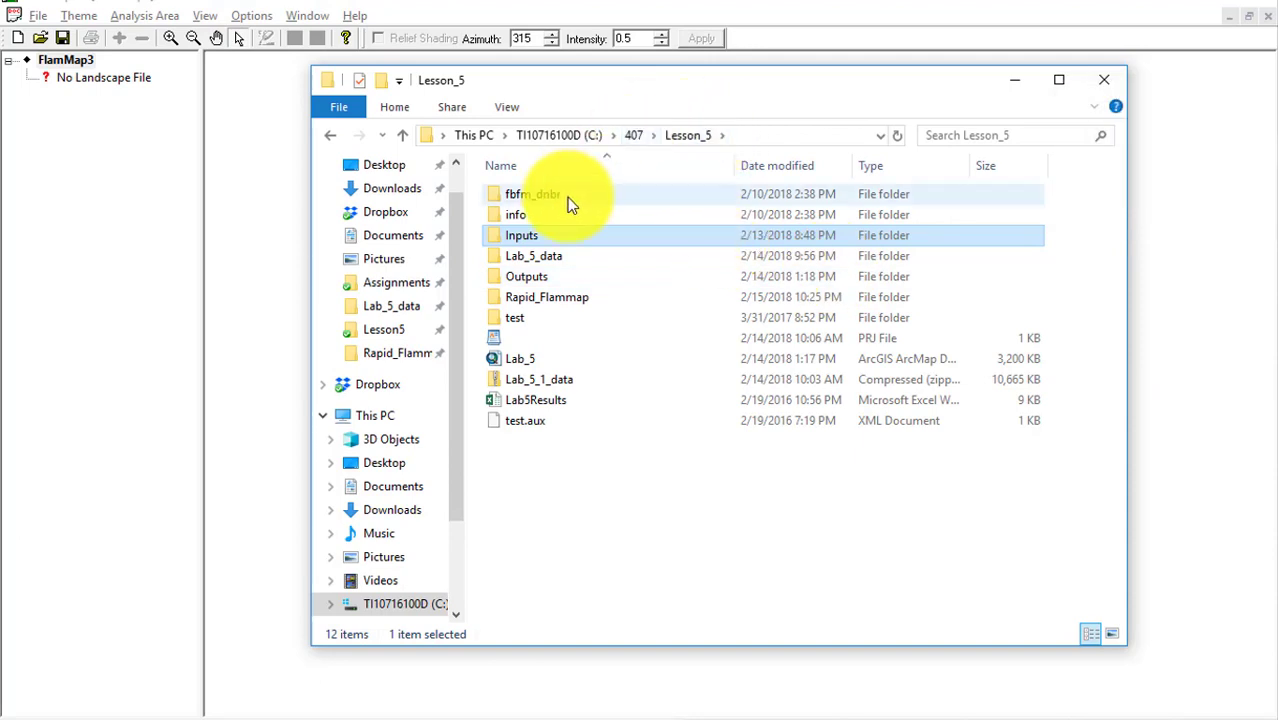
double_click(528, 242)
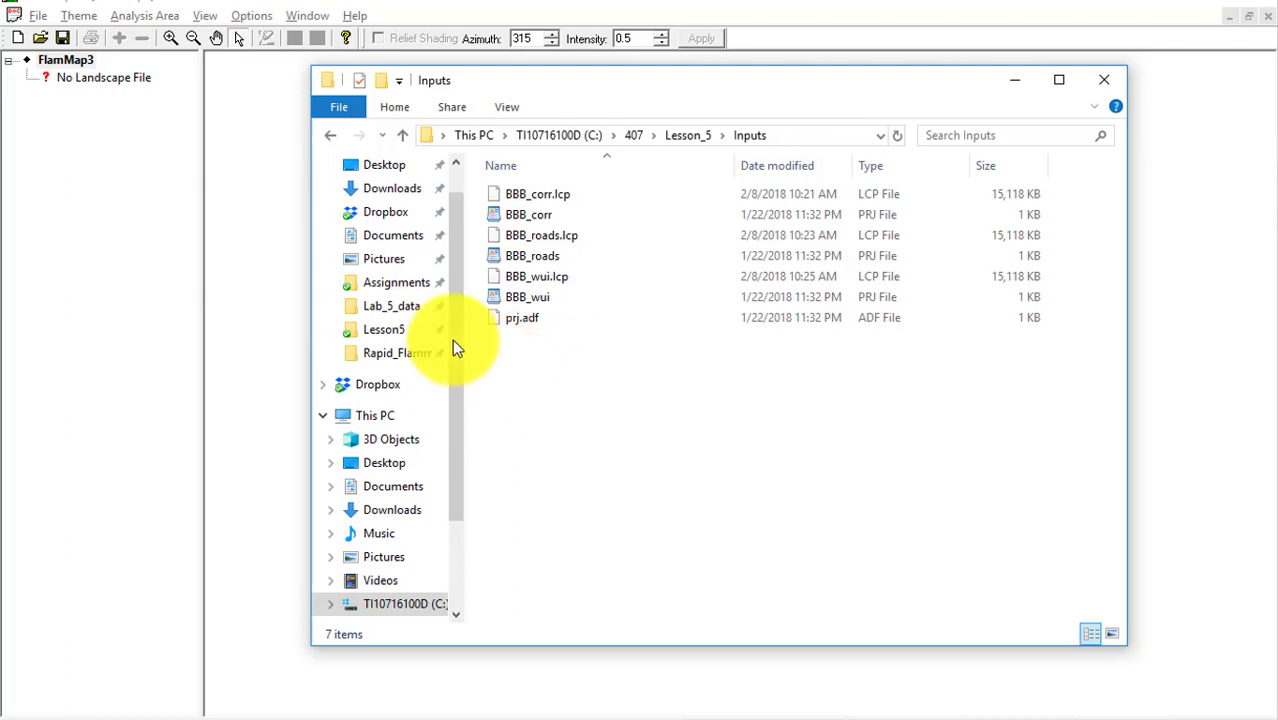
left_click(396, 312)
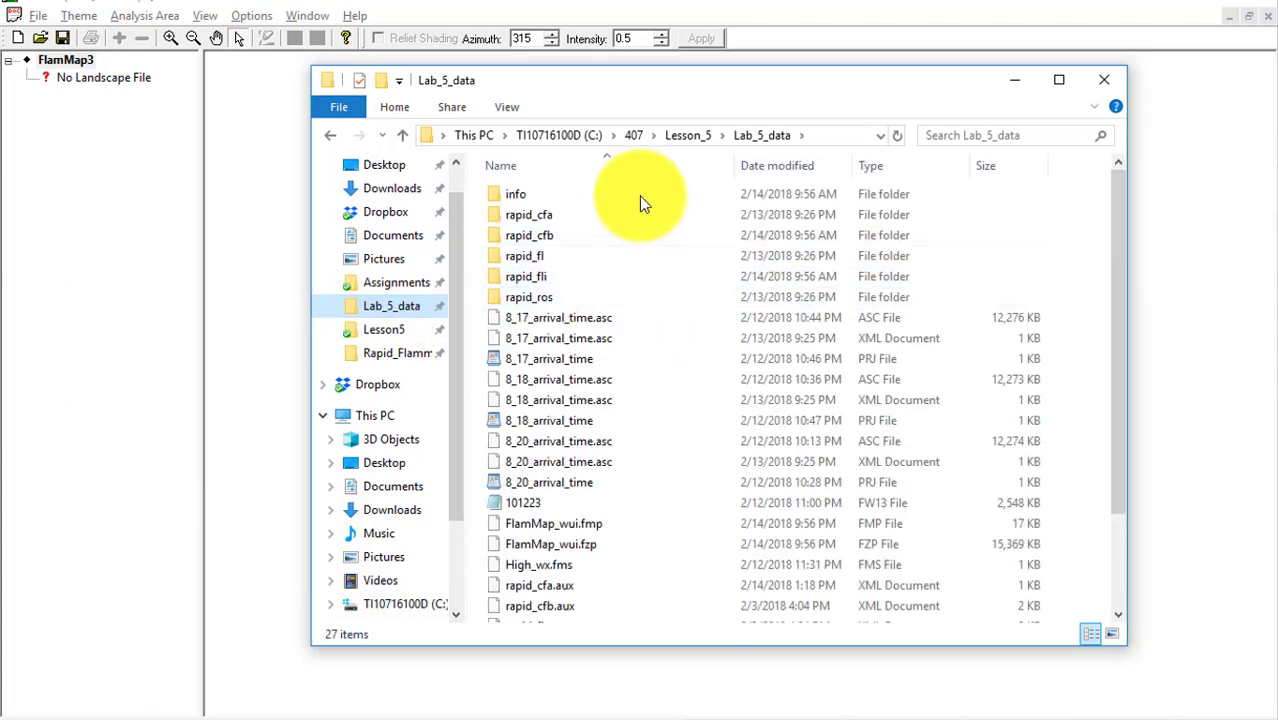
left_click(636, 134)
double_click(528, 358)
left_click(633, 136)
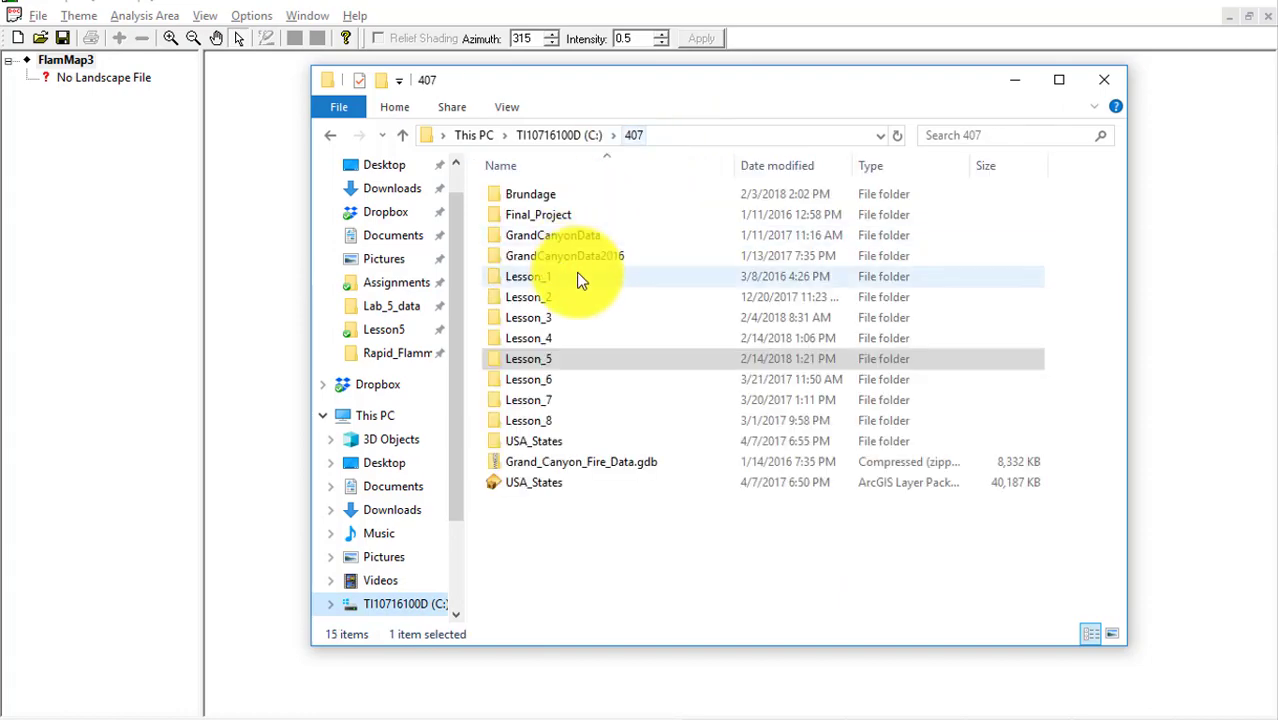
Copy the prj.adf projection file from the Lesson_3\Landfire_gov\US_140CH\us_140ch folder.
double_click(530, 320)
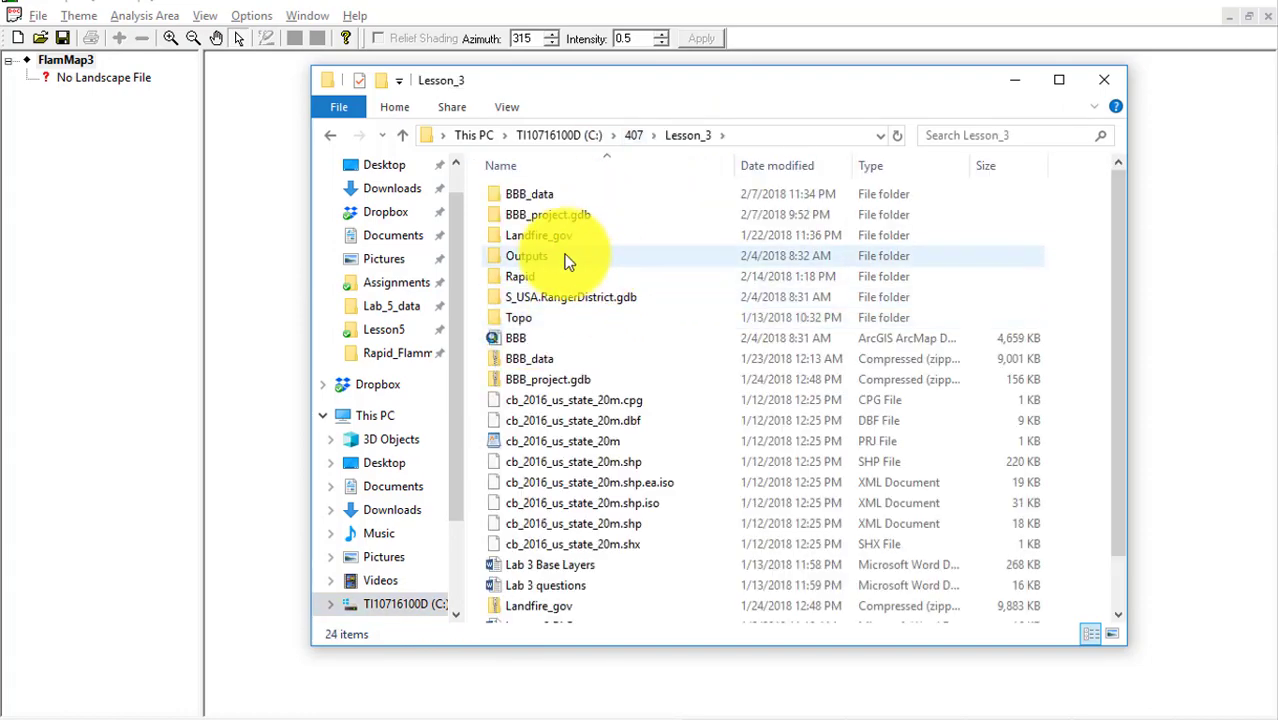
left_click(531, 237)
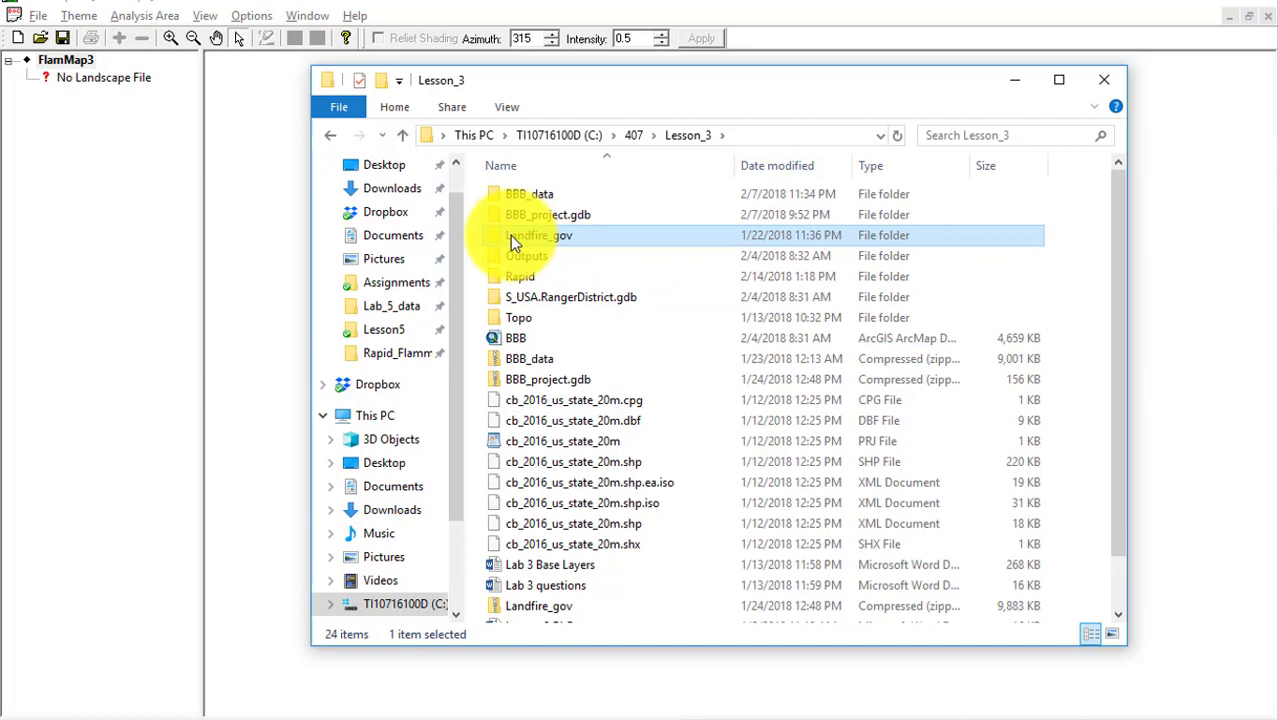
double_click(515, 236)
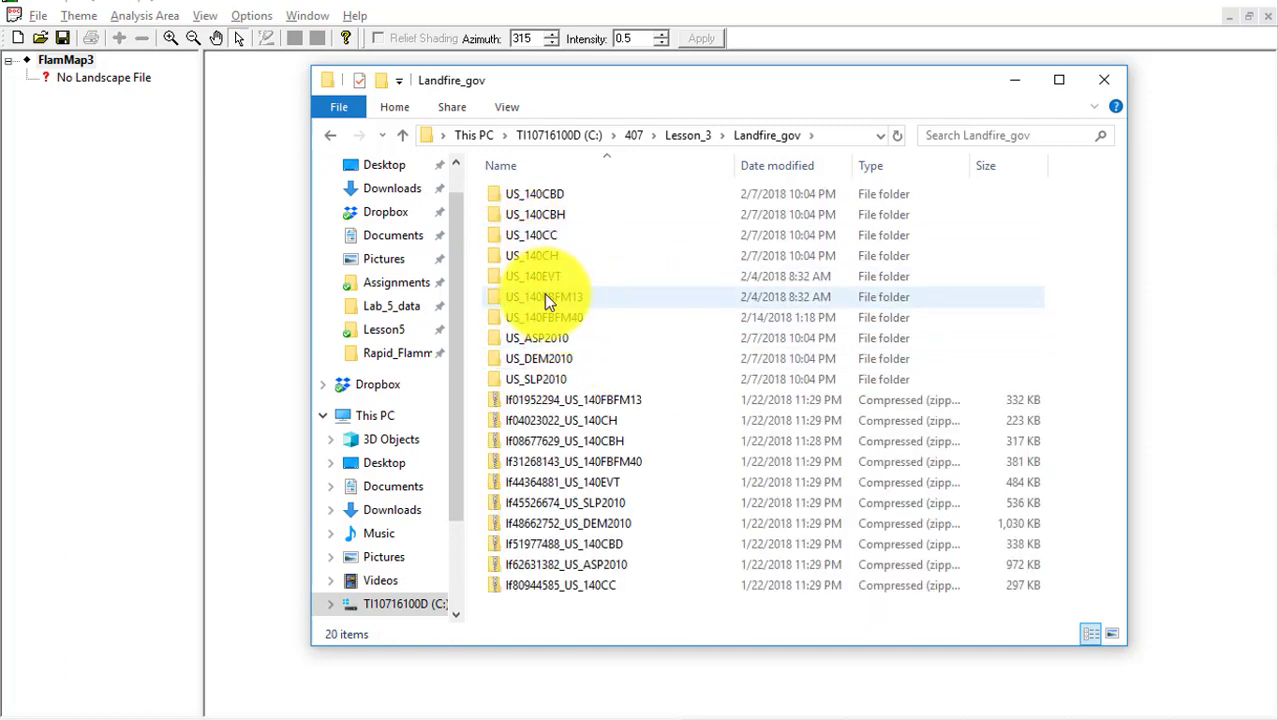
double_click(536, 257)
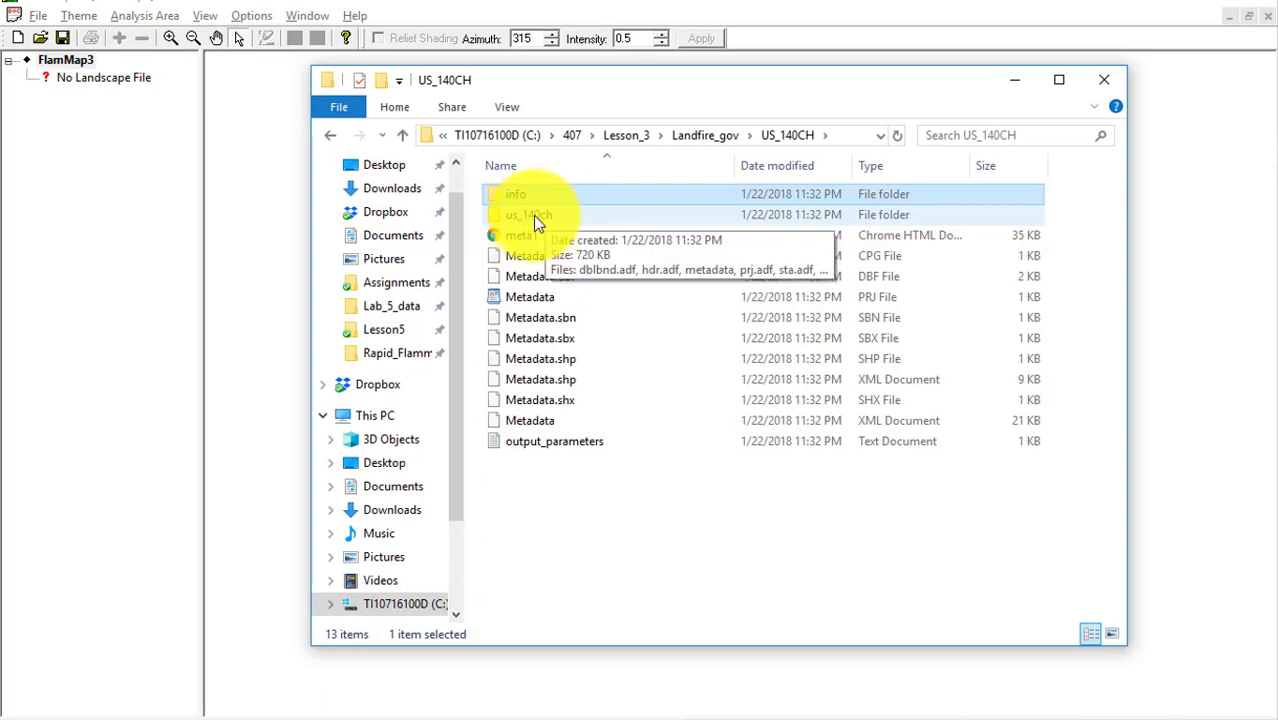
double_click(529, 216)
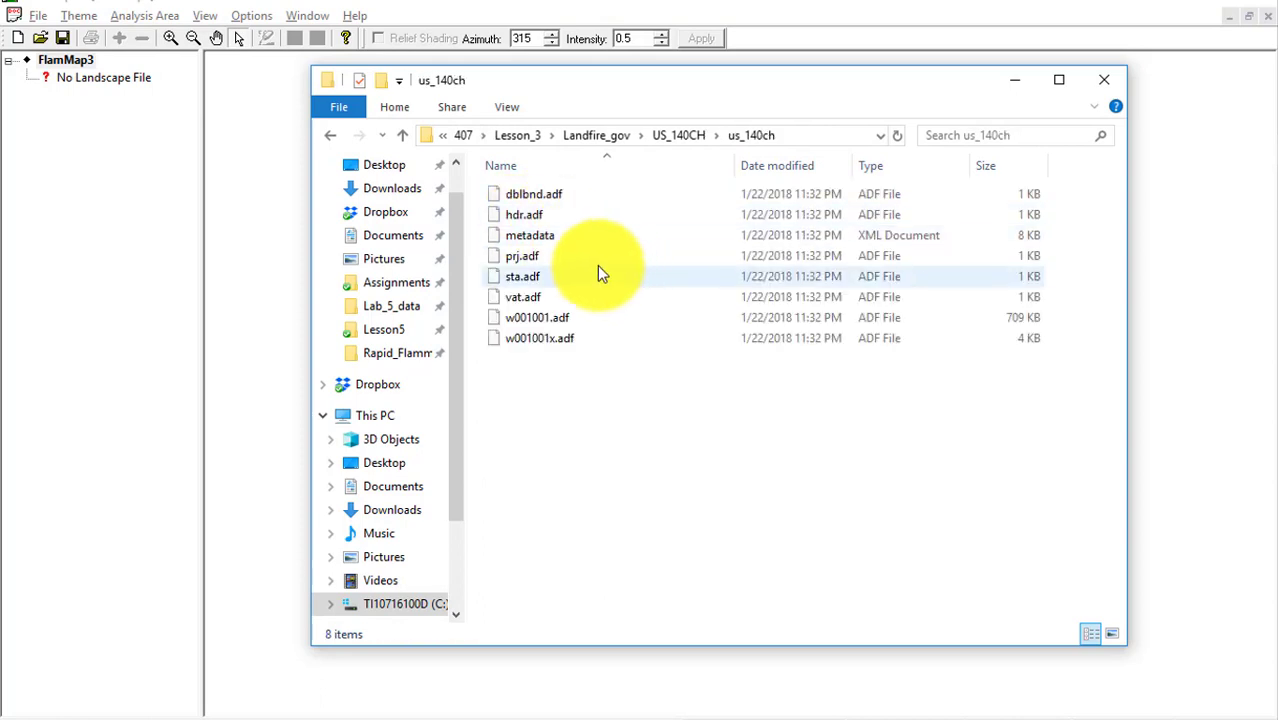
left_click(521, 265)
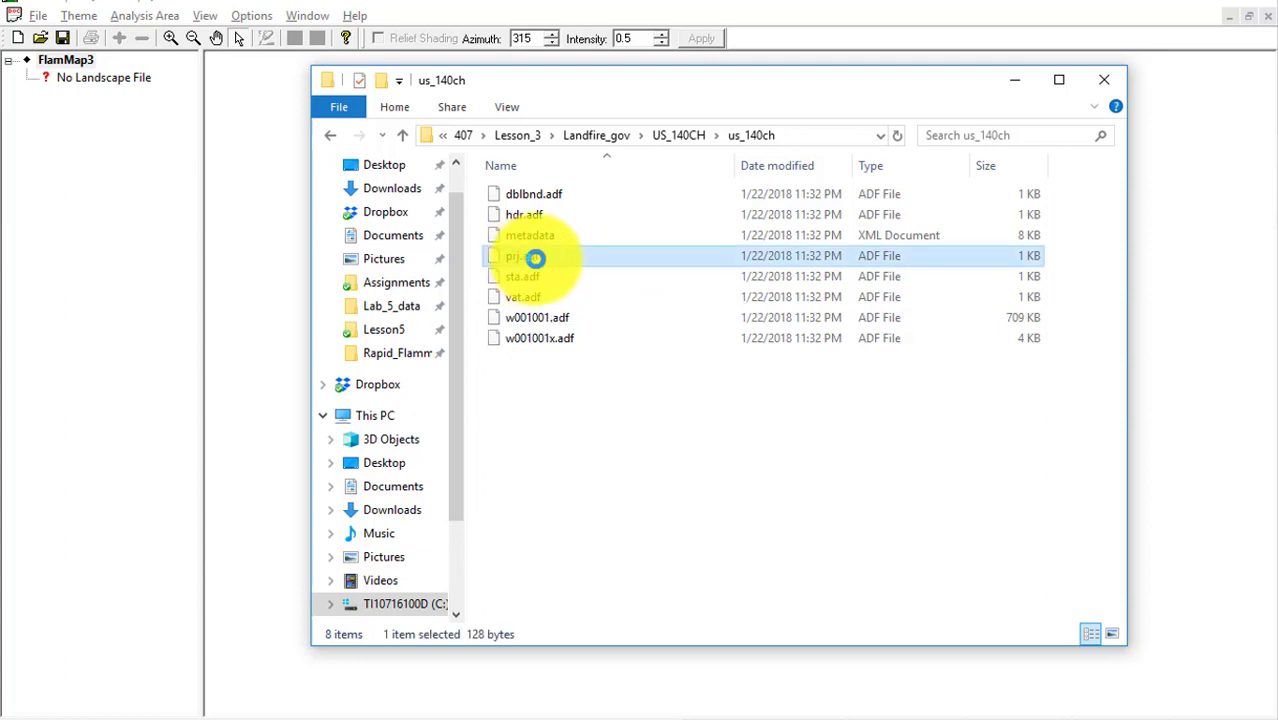
right_click(519, 262)
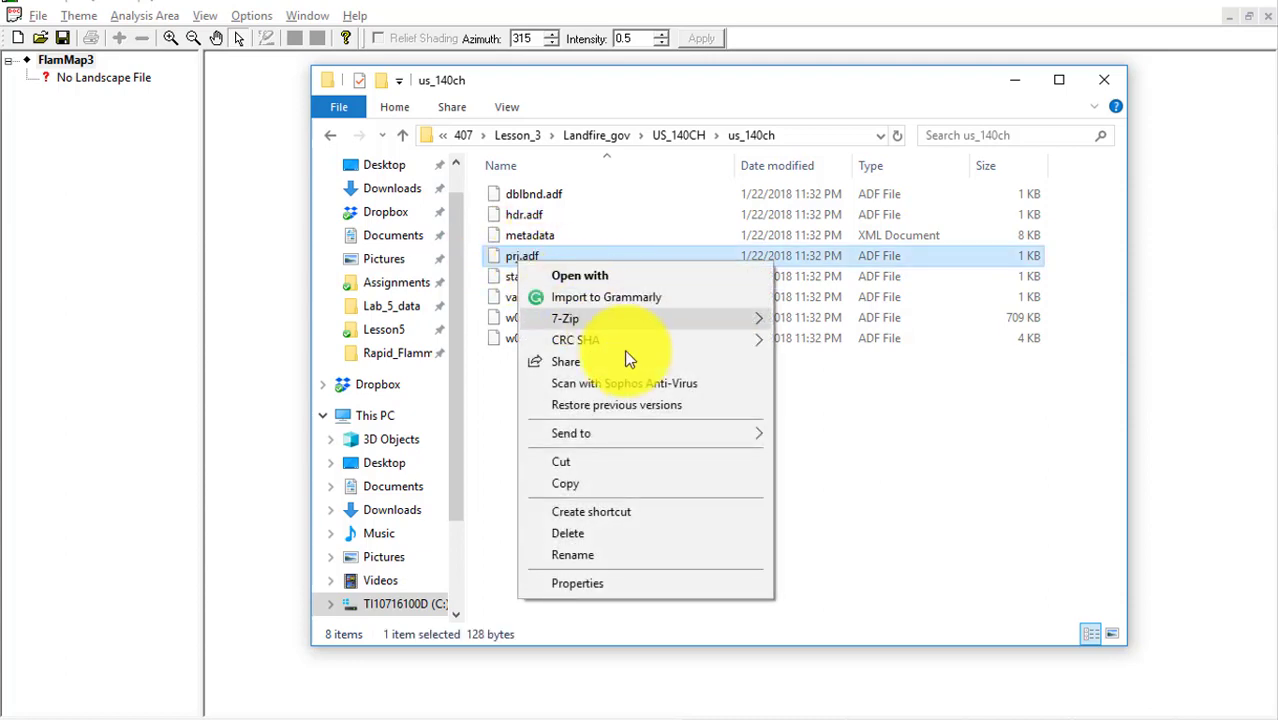
left_click(599, 484)
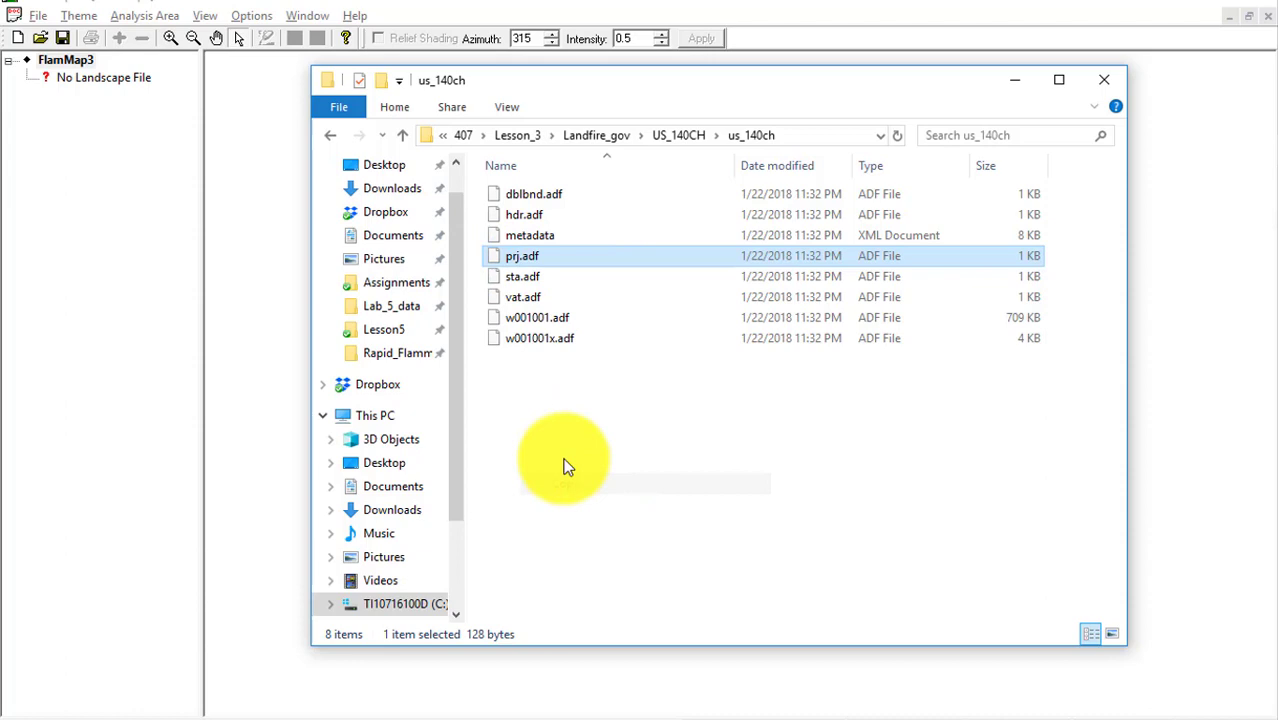
Place the copied projection file in the Lesson_5 Inputs folder and rename it as BBB_wui.prj.
left_click(400, 308)
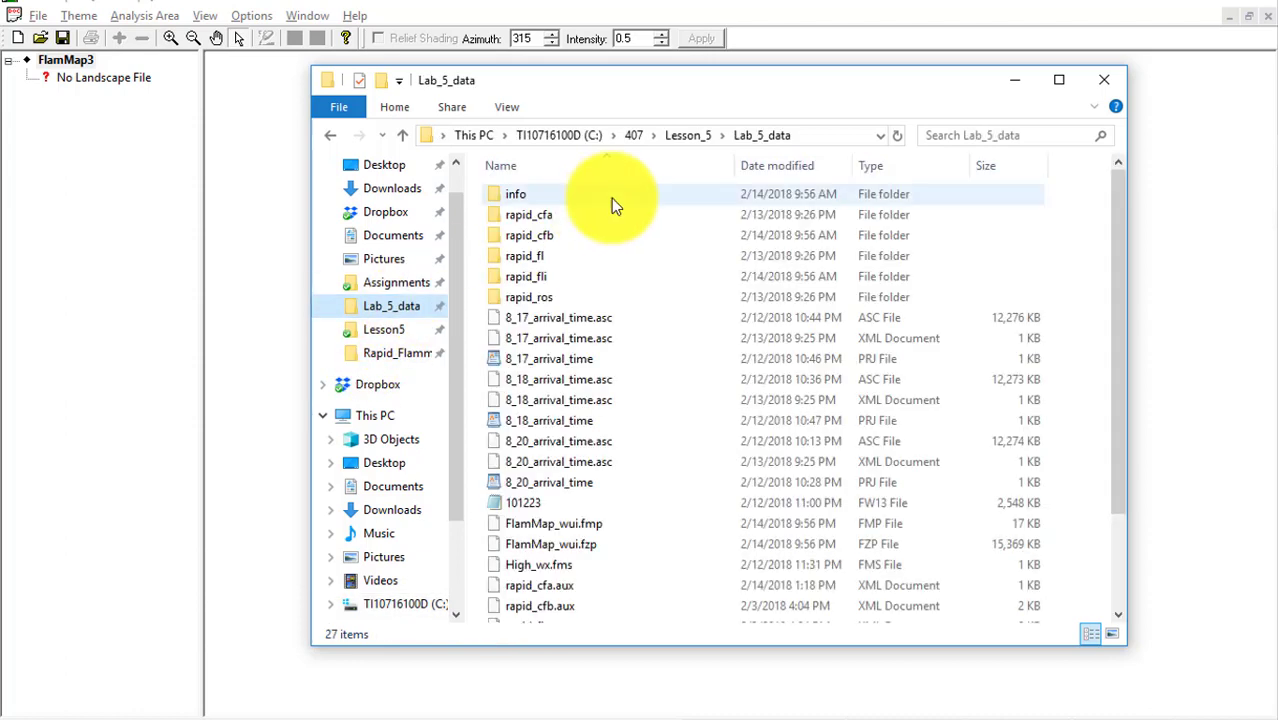
left_click(697, 139)
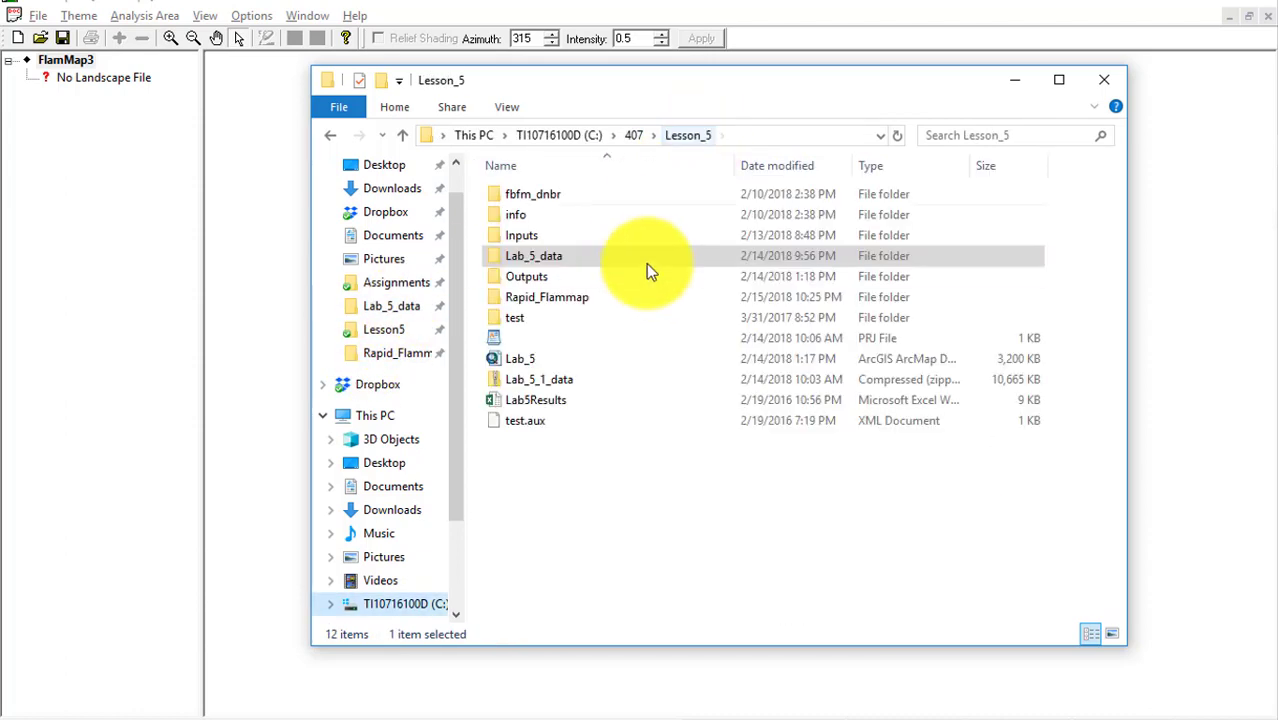
double_click(520, 238)
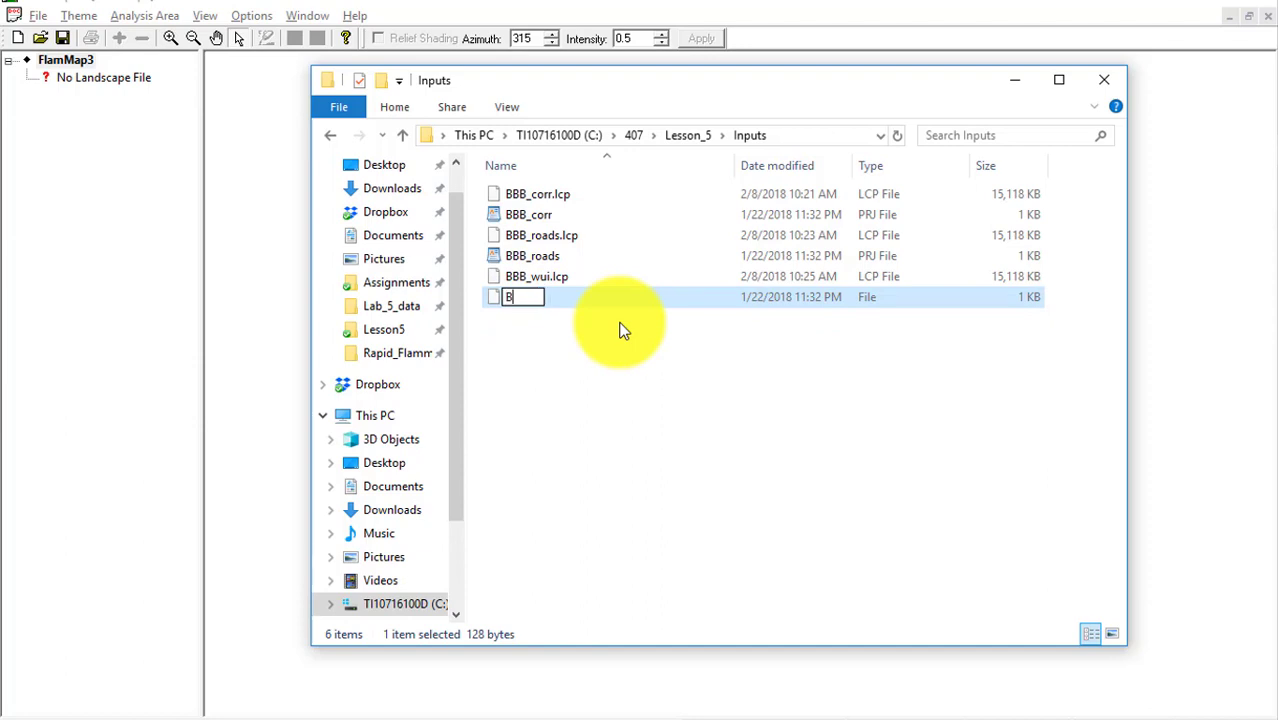
type("B")
key("BackSpace")
key("BackSpace")
key("BackSpace")
key("BackSpace")
type("BBB_wui.prj")
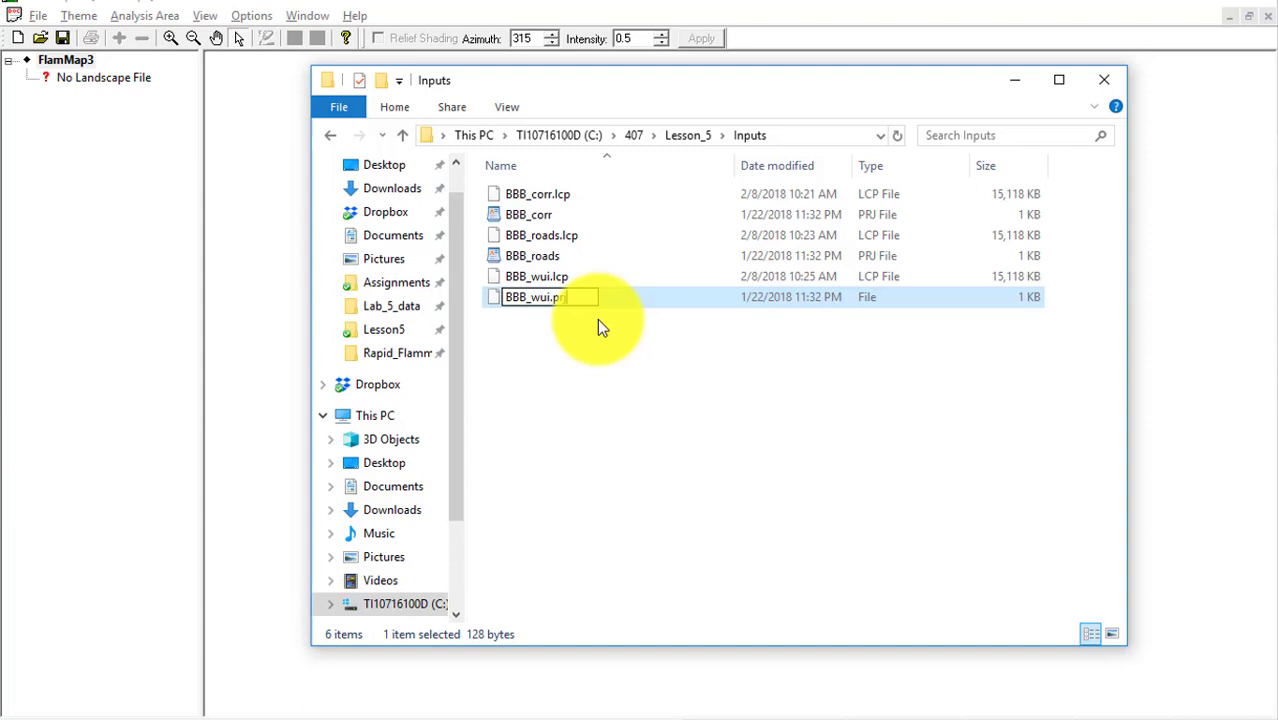
key("Return")
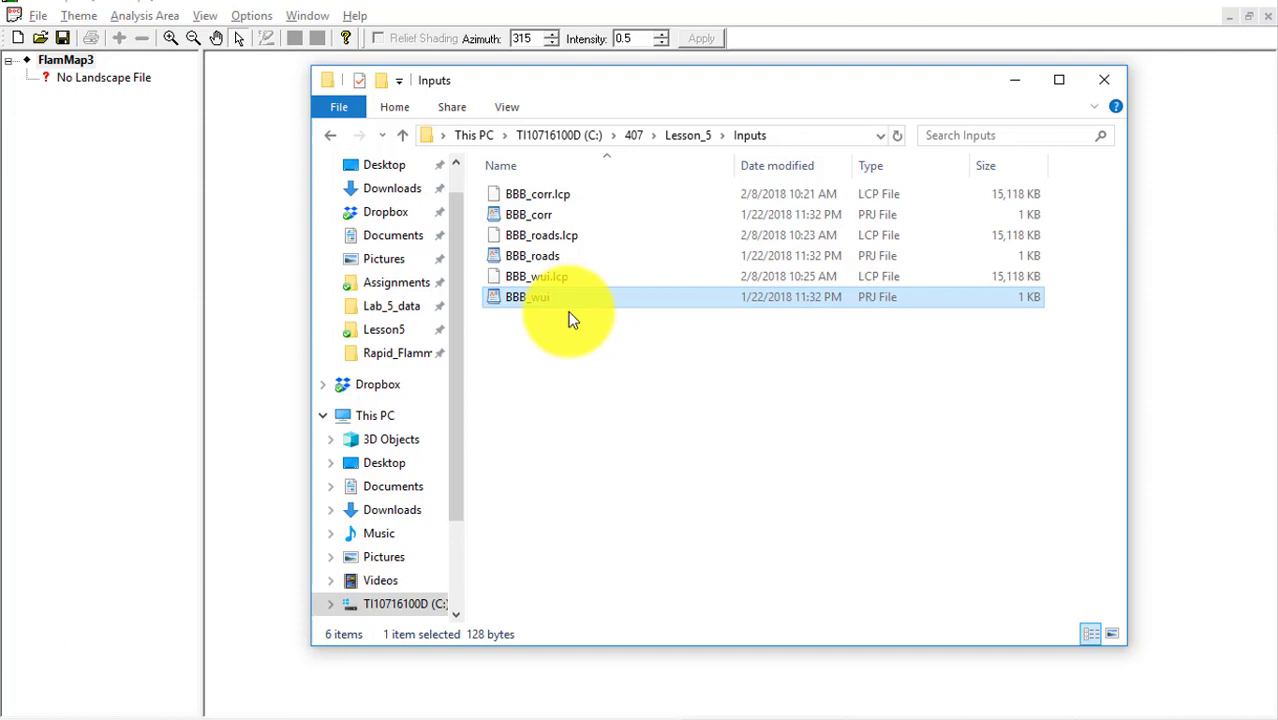
left_click(267, 283)
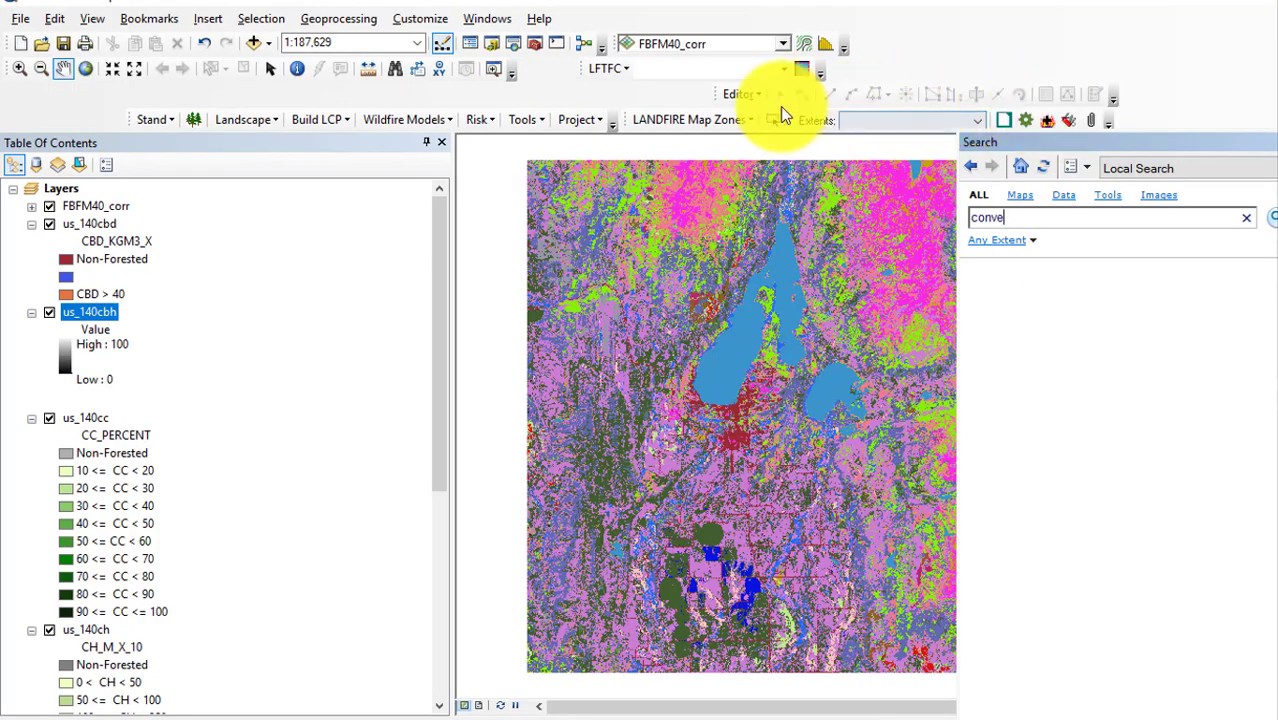
left_click(536, 119)
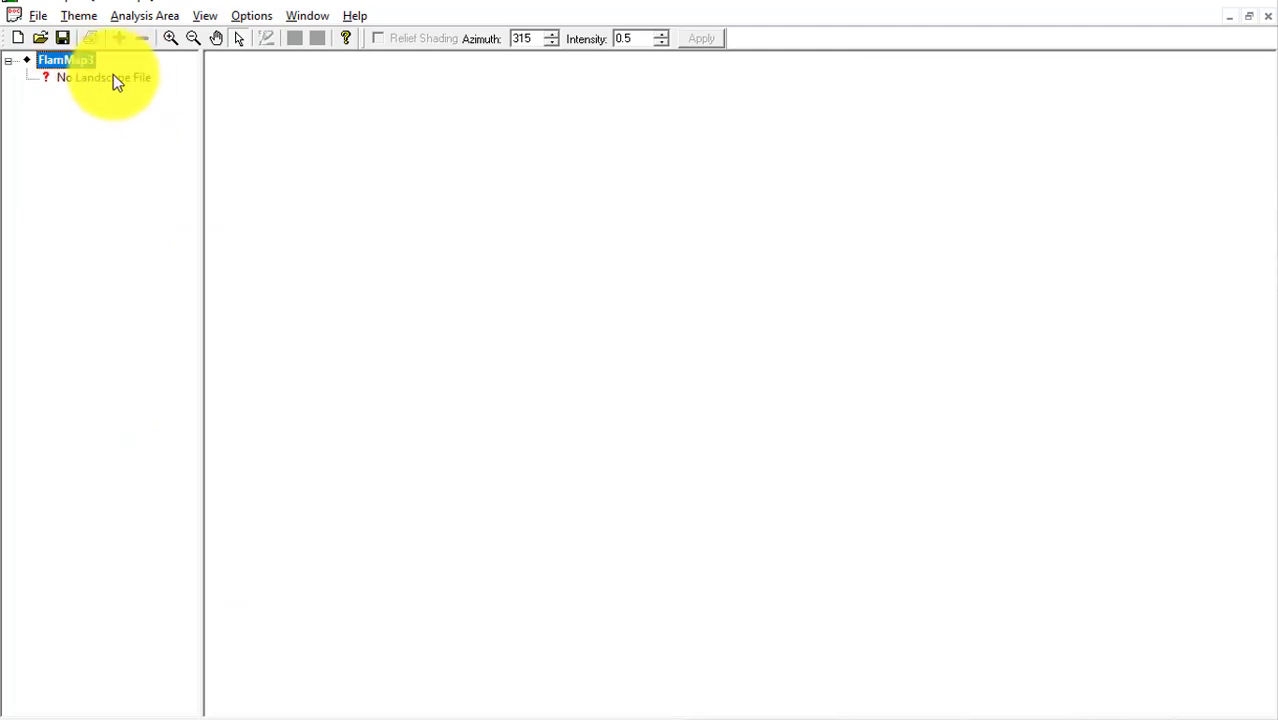
Load the BBB_corr.lcp landscape file from Lesson_5\Inputs into the FlamMap3 project.
double_click(101, 78)
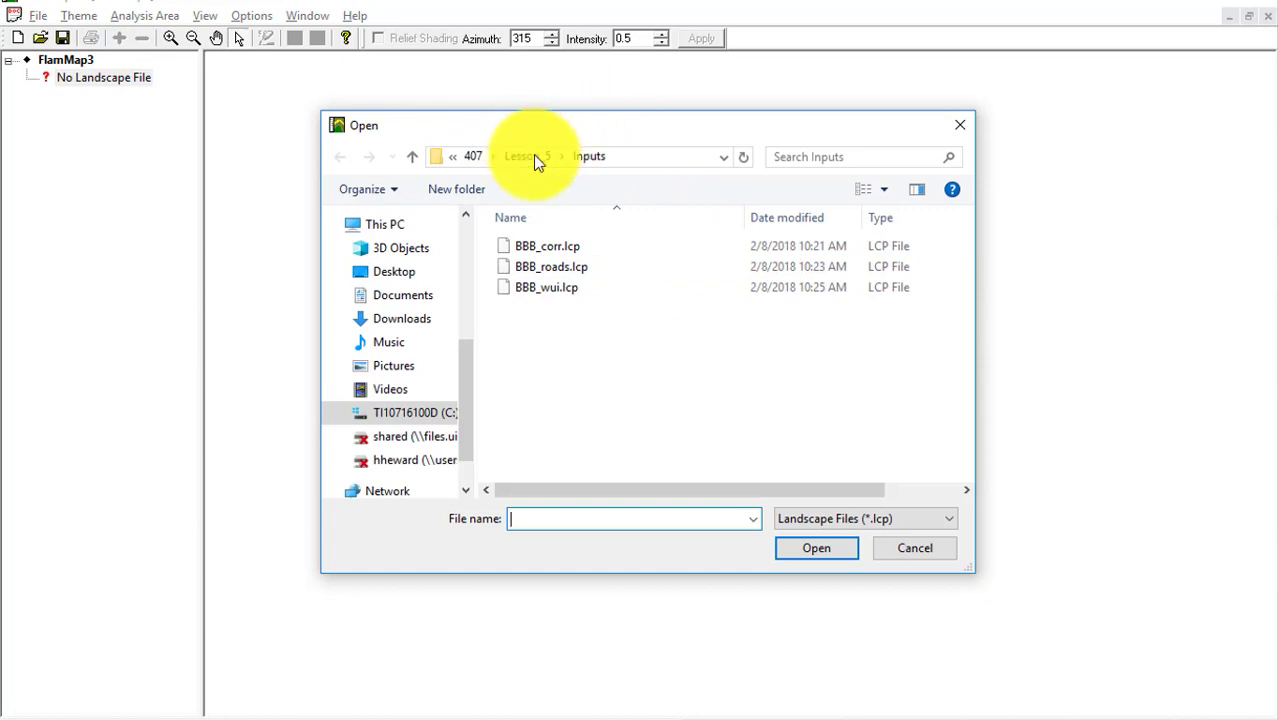
left_click(556, 245)
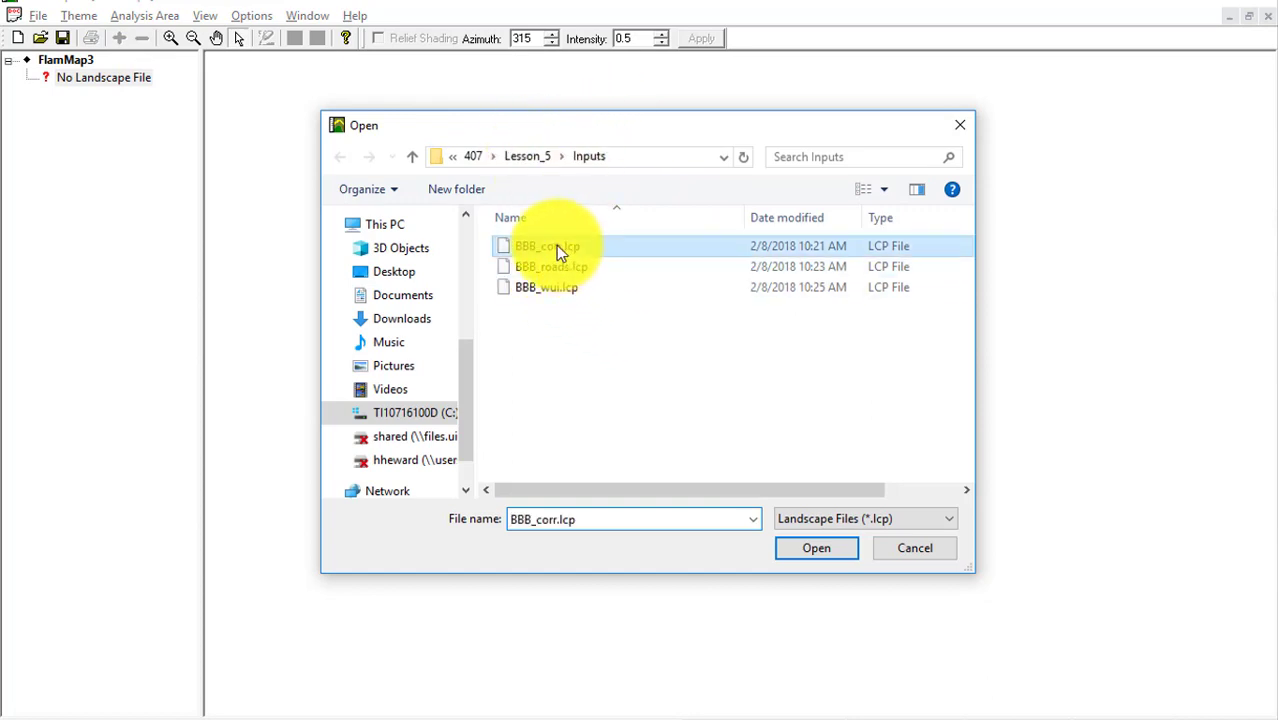
left_click(825, 548)
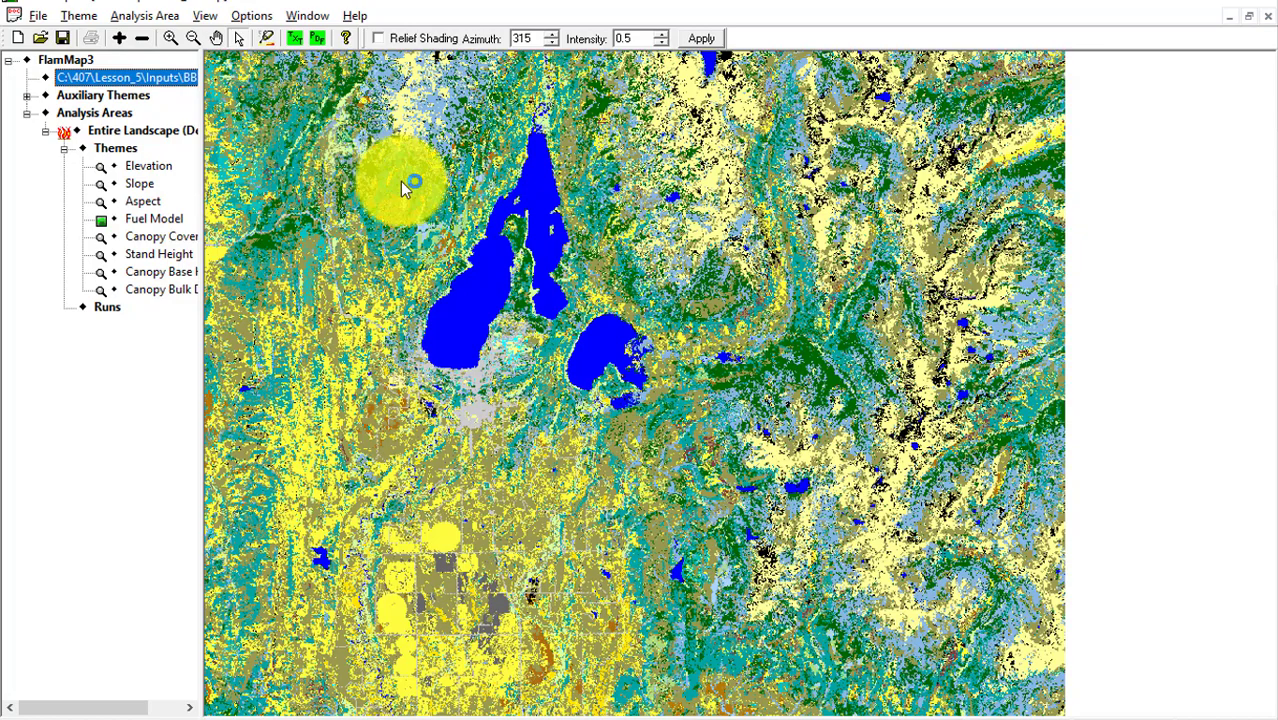
Create a new analysis area covering the northwest part of the landscape, reaching from the map's corner to just below the large lake.
left_click(145, 15)
left_click(189, 41)
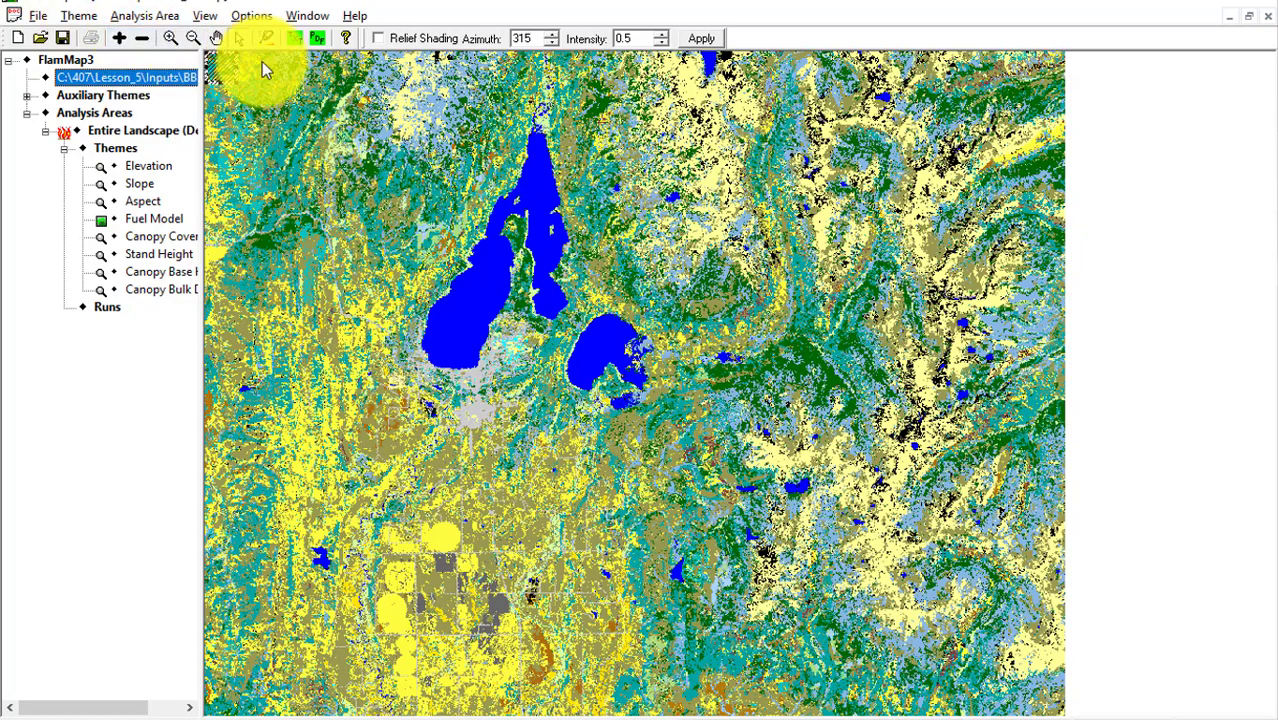
left_click_drag(237, 83, 570, 370)
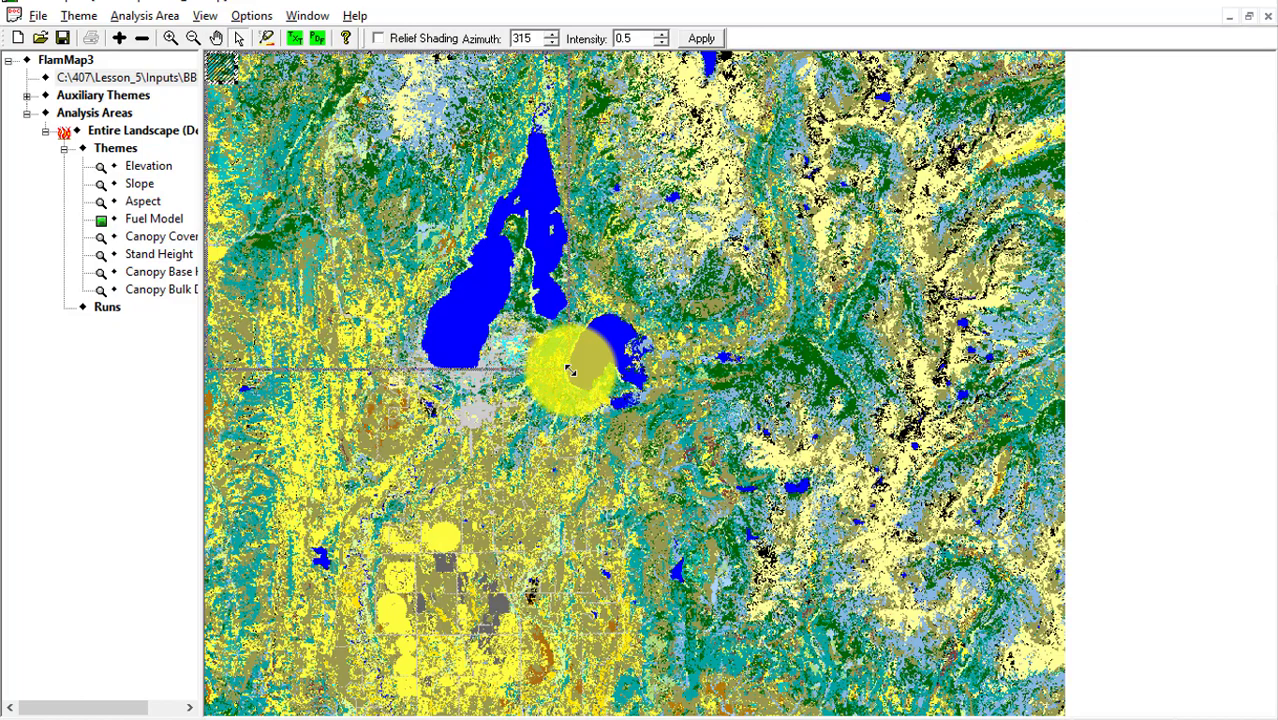
left_click_drag(570, 370, 570, 370)
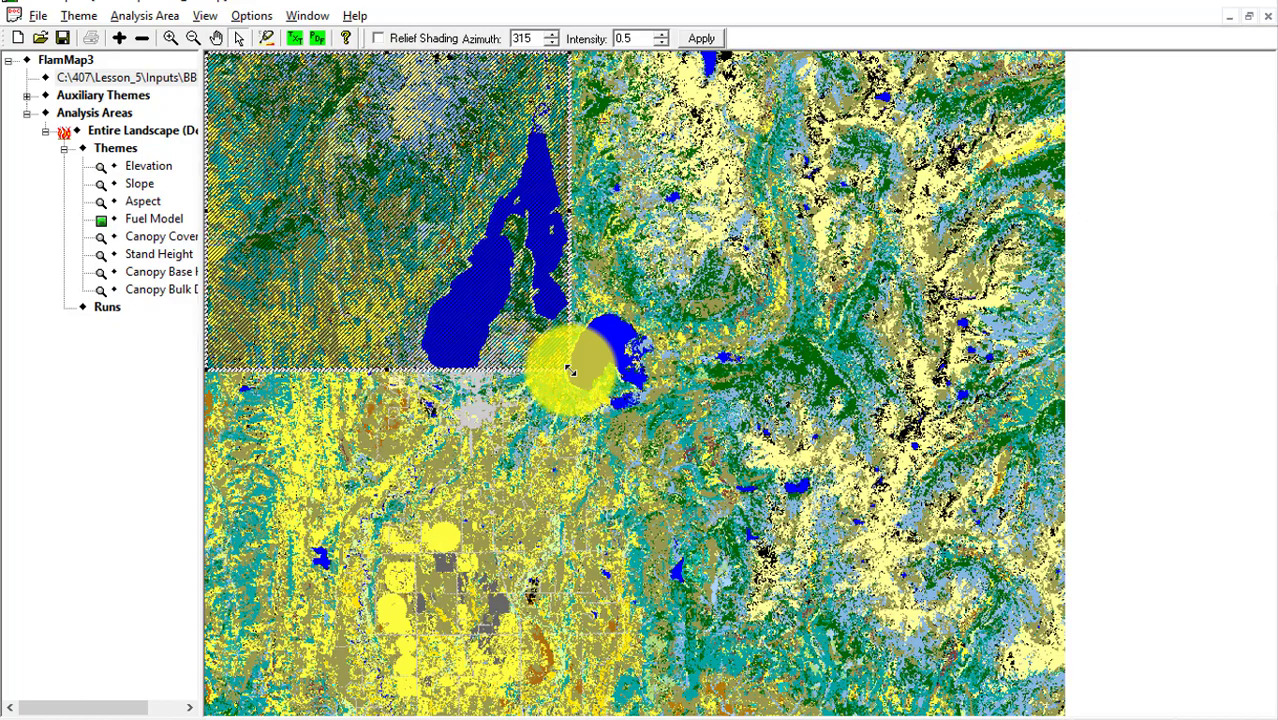
right_click(487, 319)
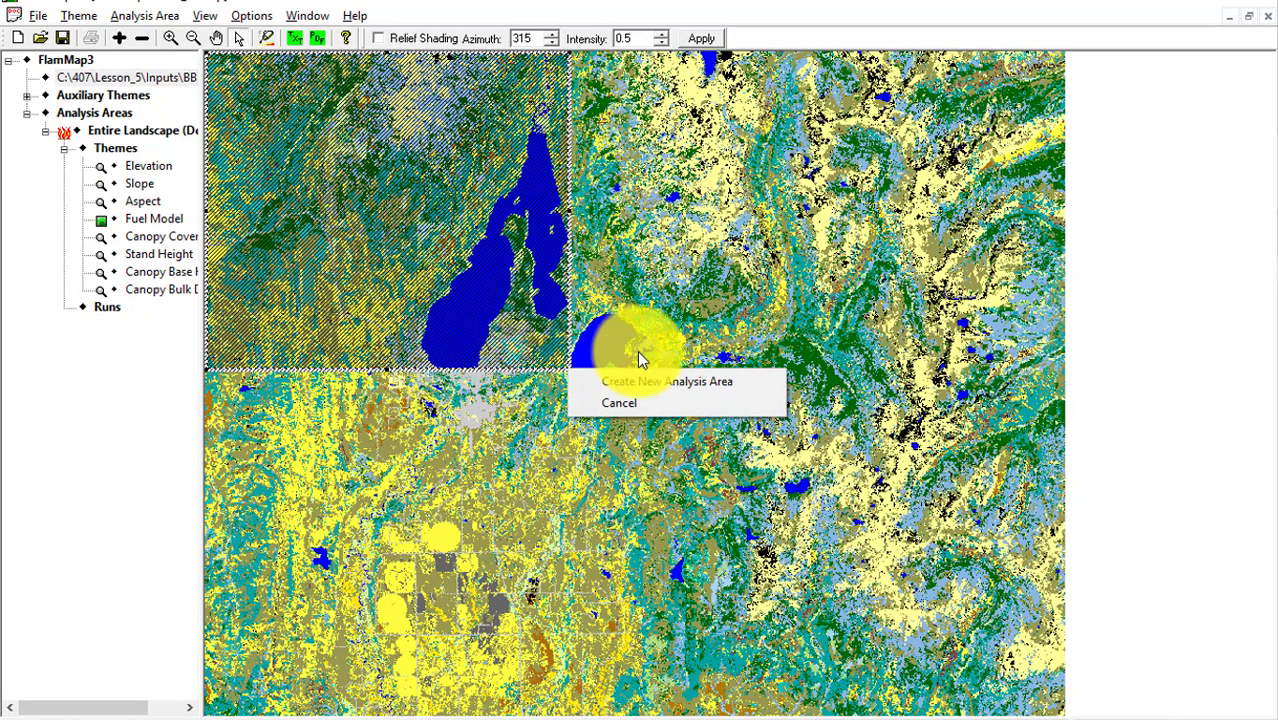
left_click(661, 384)
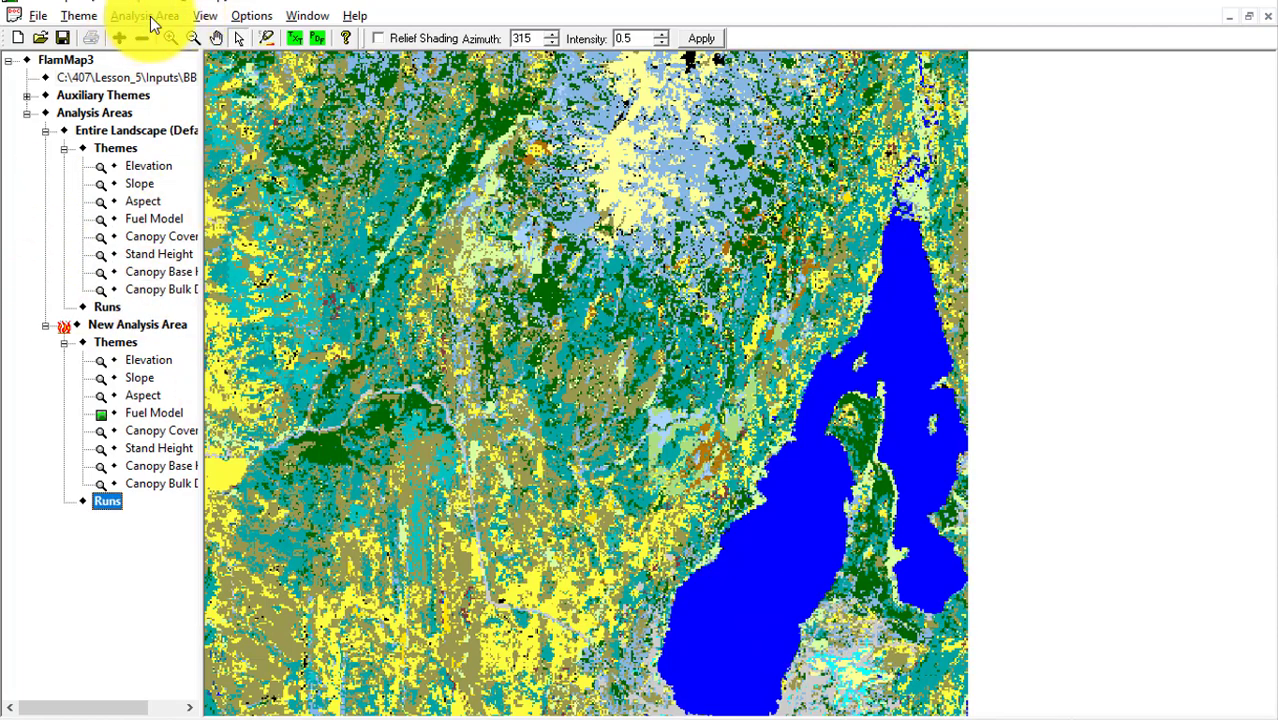
Add the BBB_treatments.shp shapefile from Lesson_3\BBB_data as a new vector theme.
left_click(148, 18)
left_click(80, 20)
left_click(80, 18)
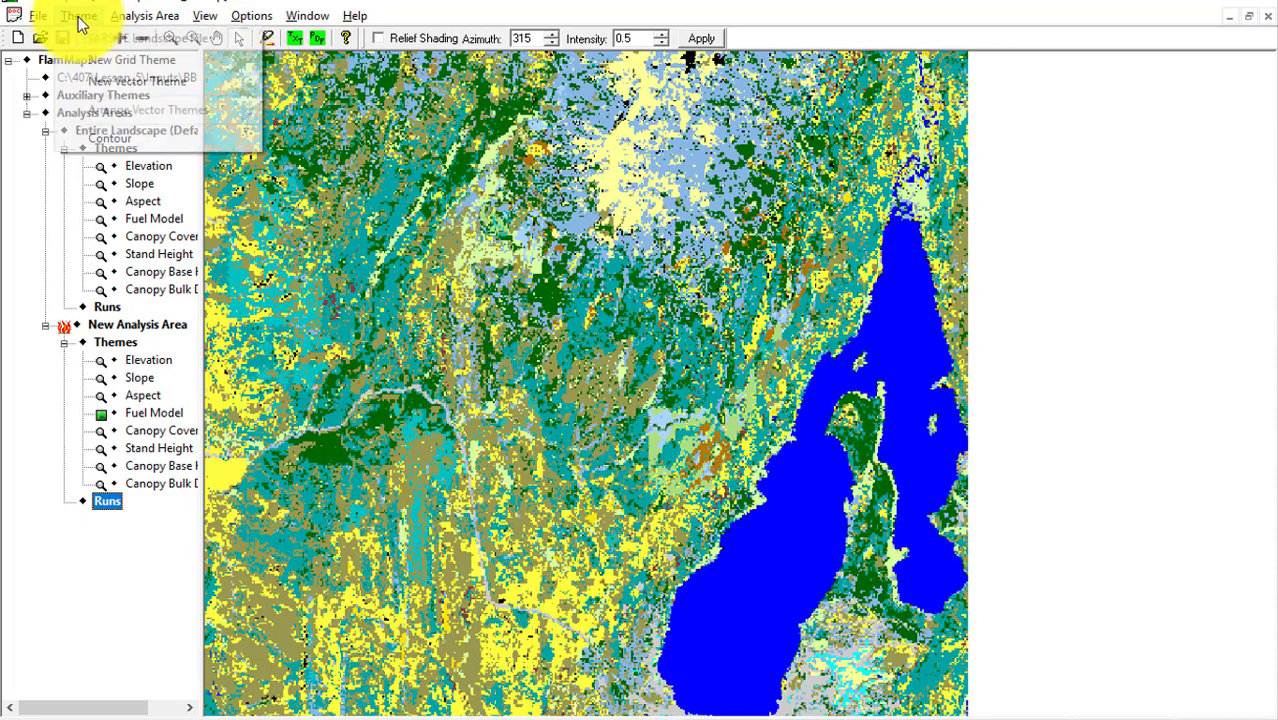
left_click(127, 83)
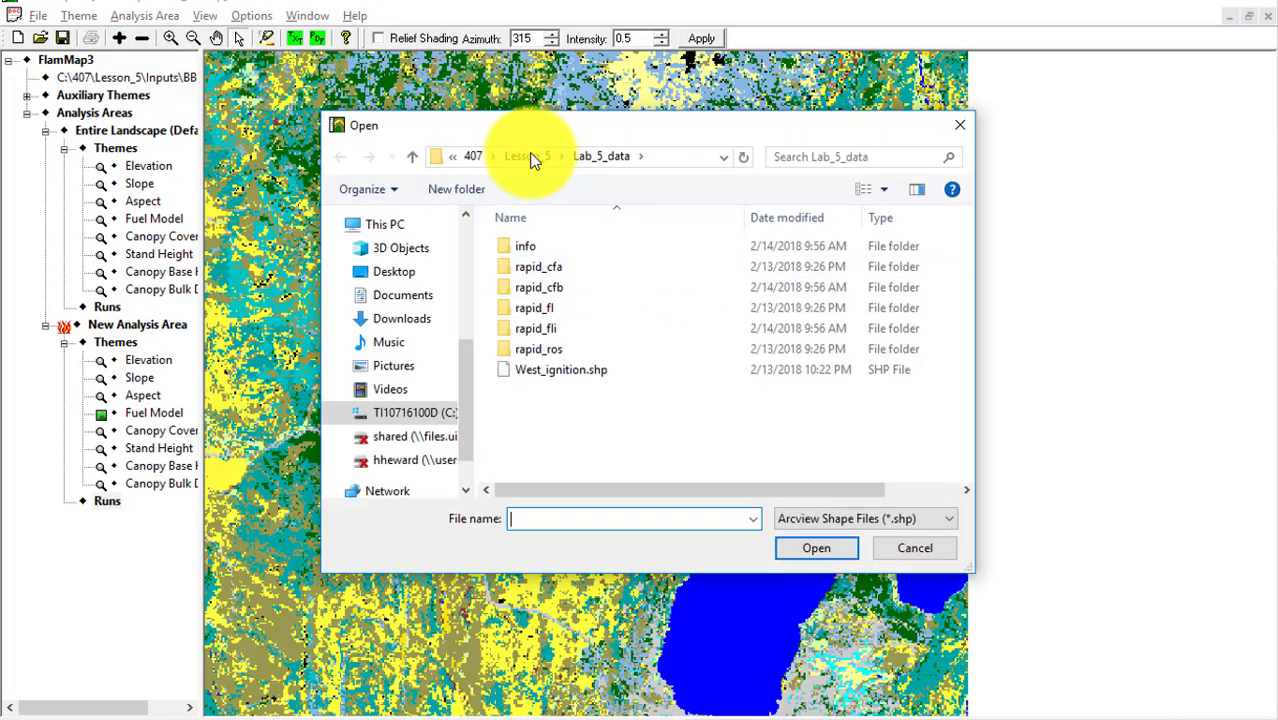
left_click(476, 157)
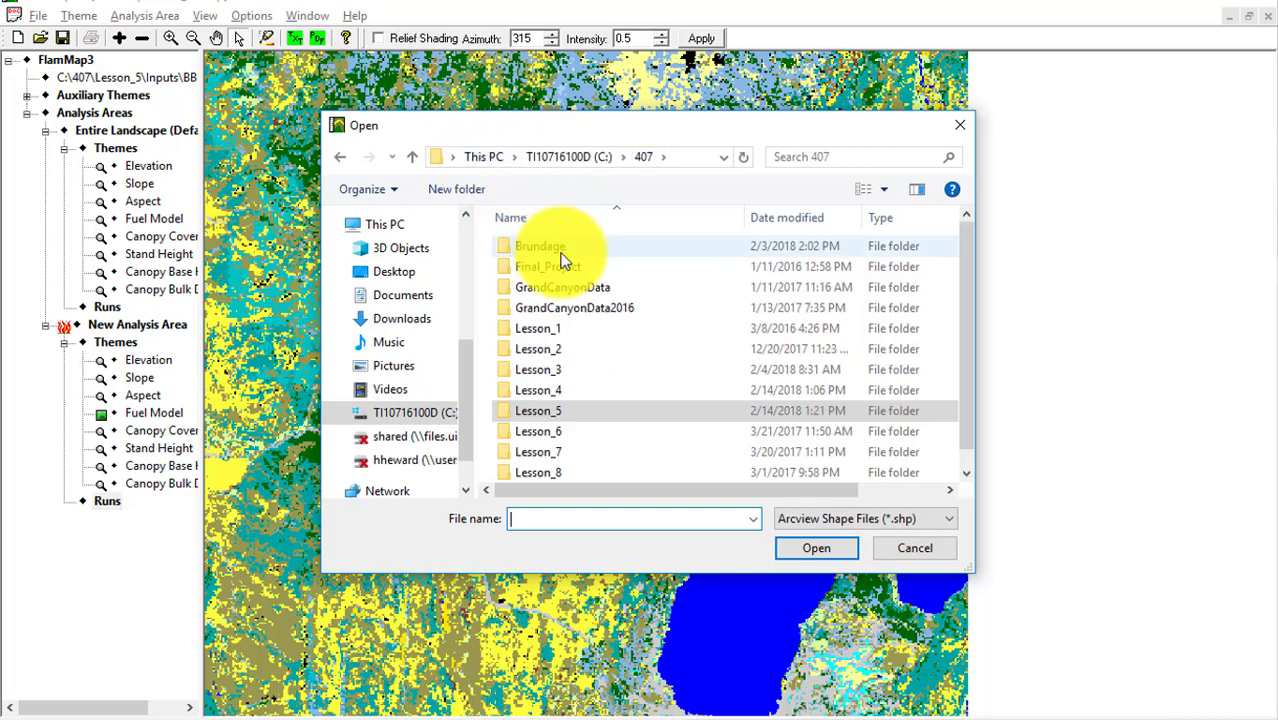
double_click(550, 371)
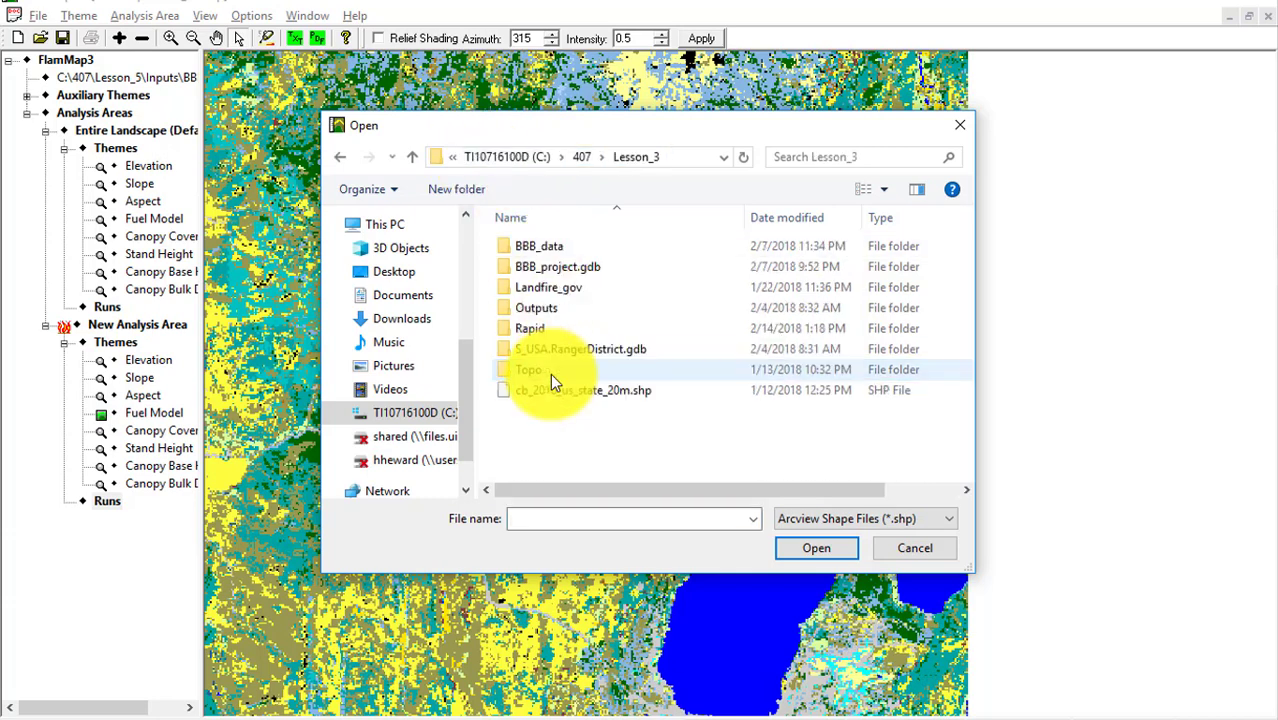
double_click(540, 245)
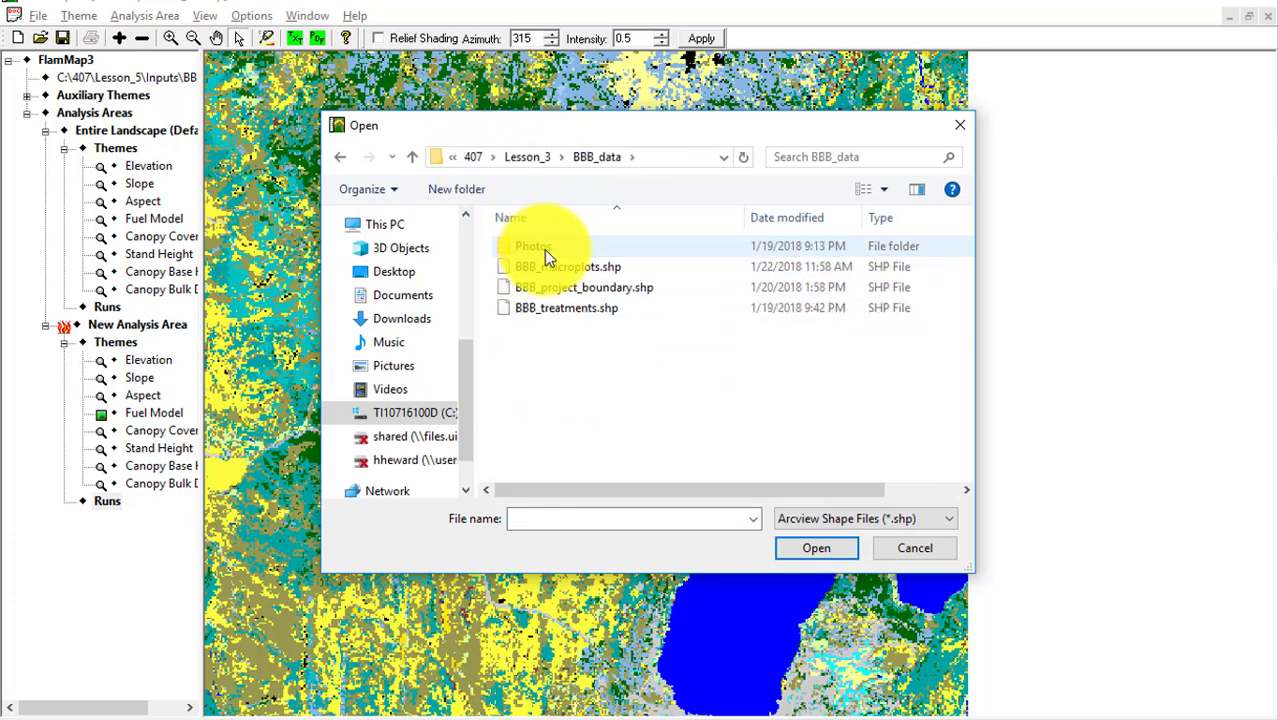
left_click(586, 314)
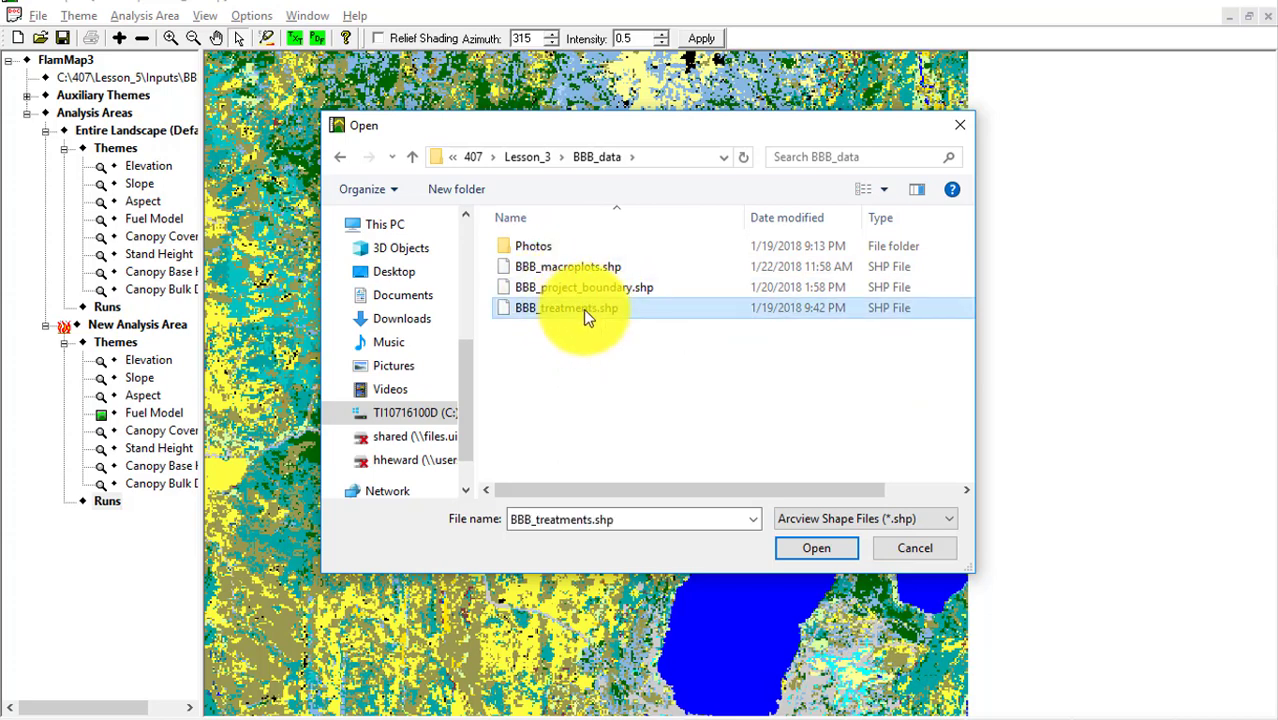
left_click(821, 548)
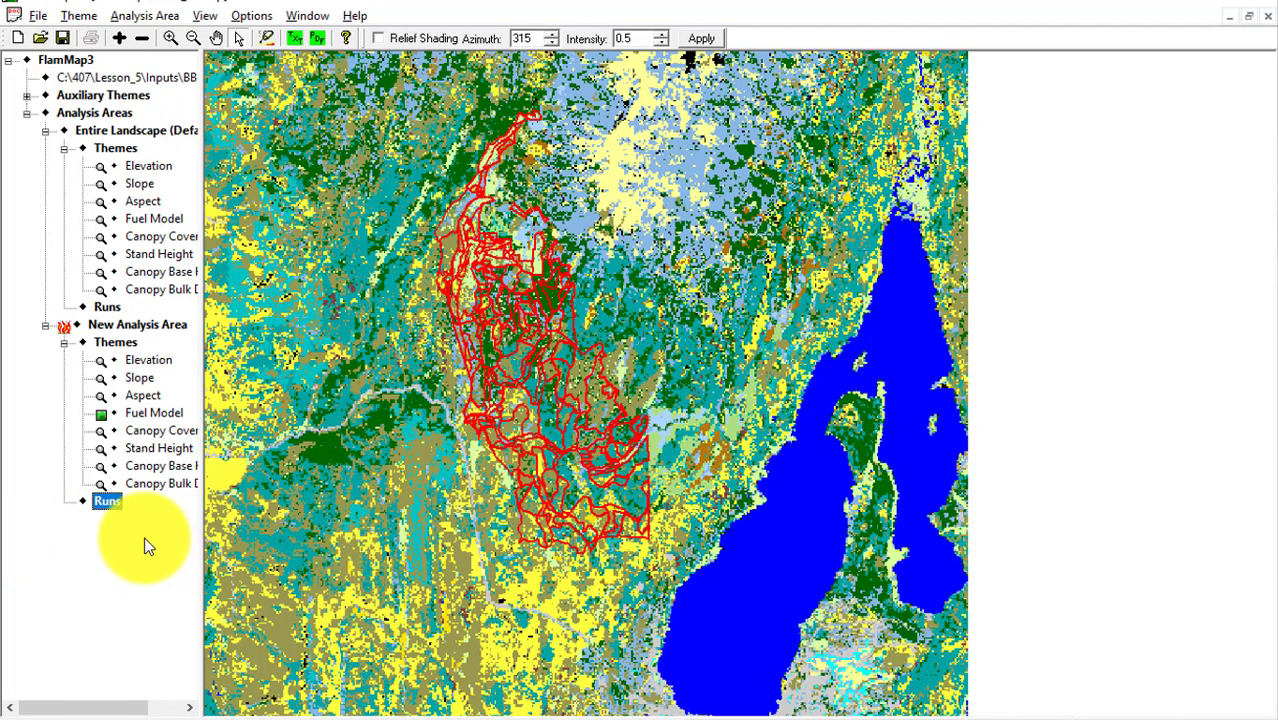
Create a new run named nt_fb under the new analysis area.
double_click(106, 502)
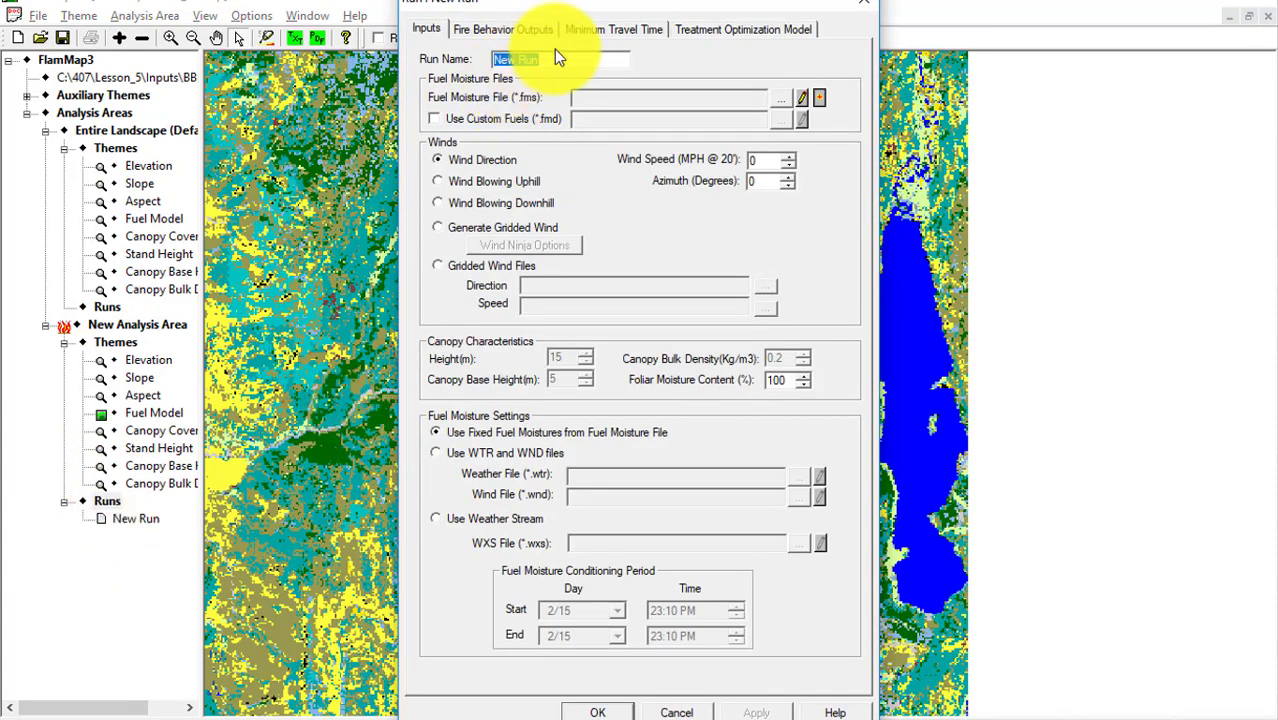
type("nt_fb")
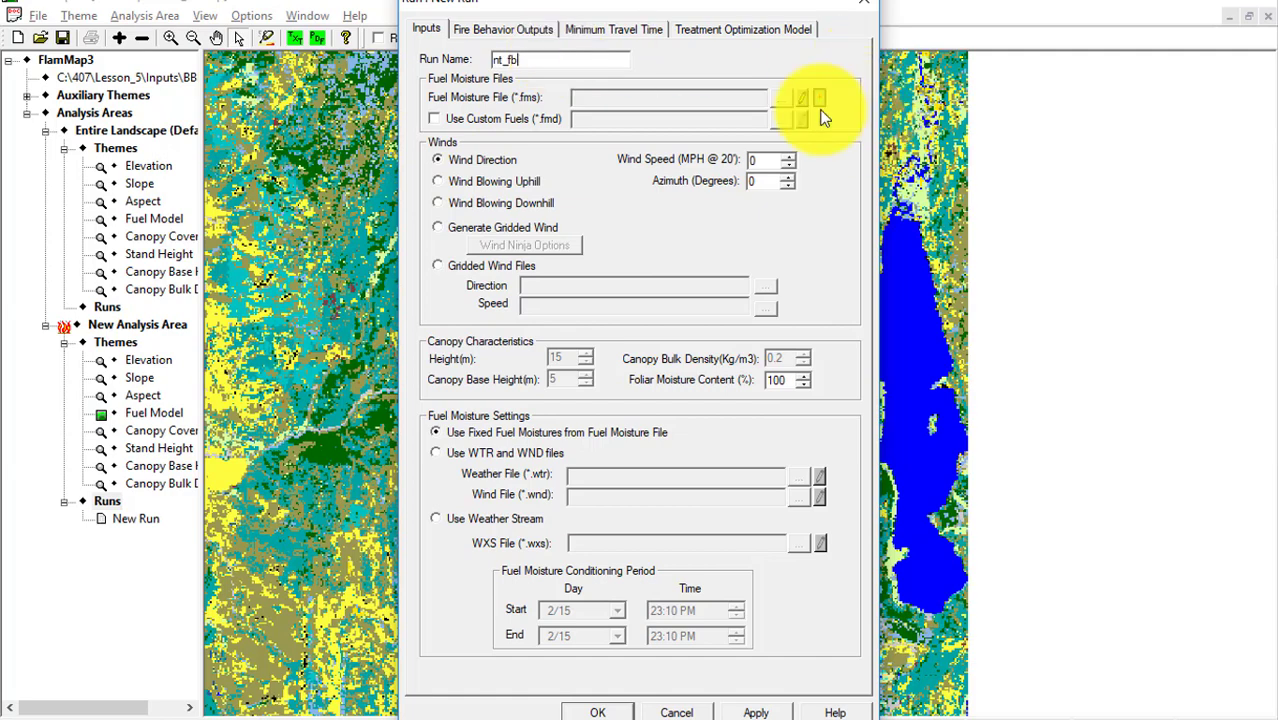
Load High_wx.fms from Lesson_5\Lab_5_data as the run's fuel moisture file and review the file's contents.
left_click(782, 99)
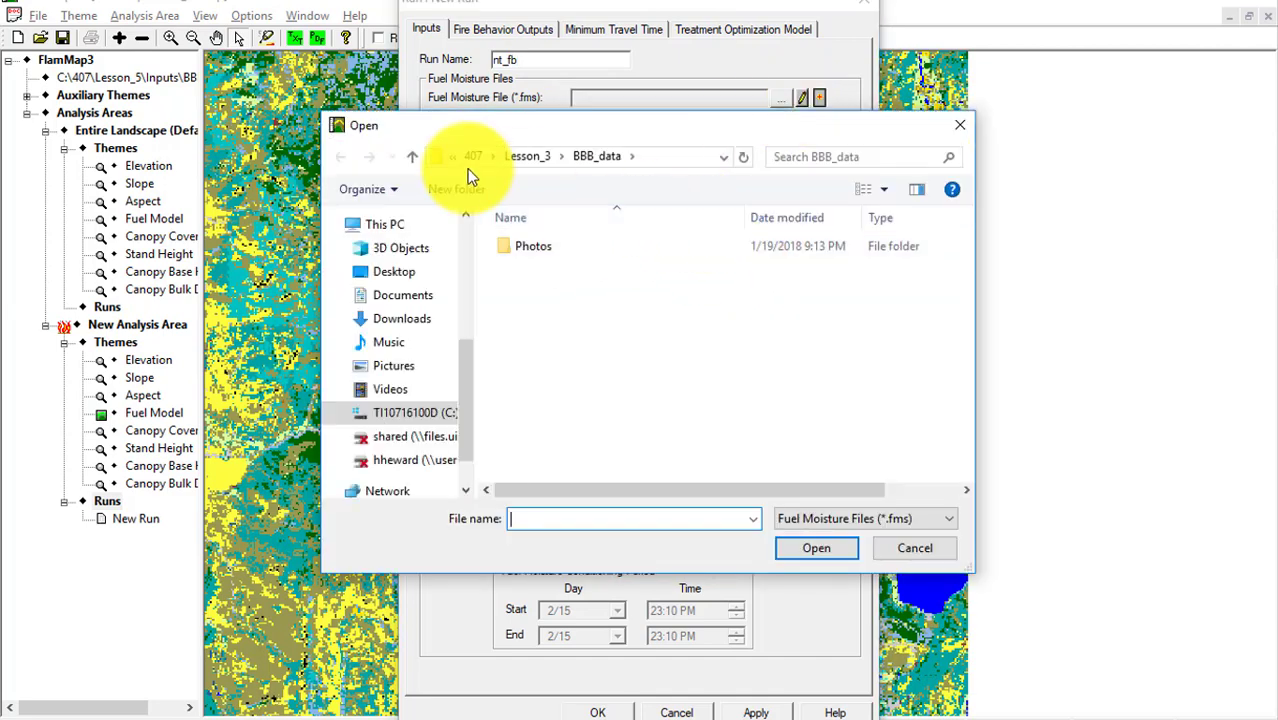
left_click(473, 162)
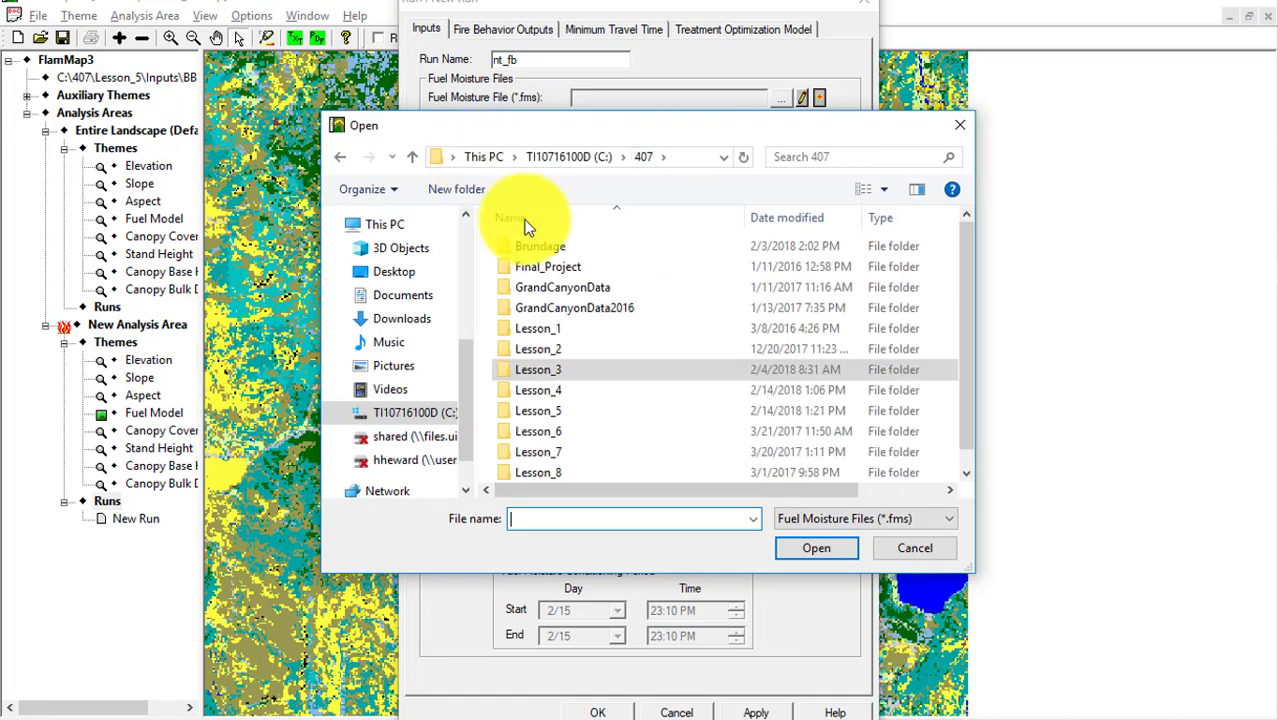
double_click(550, 409)
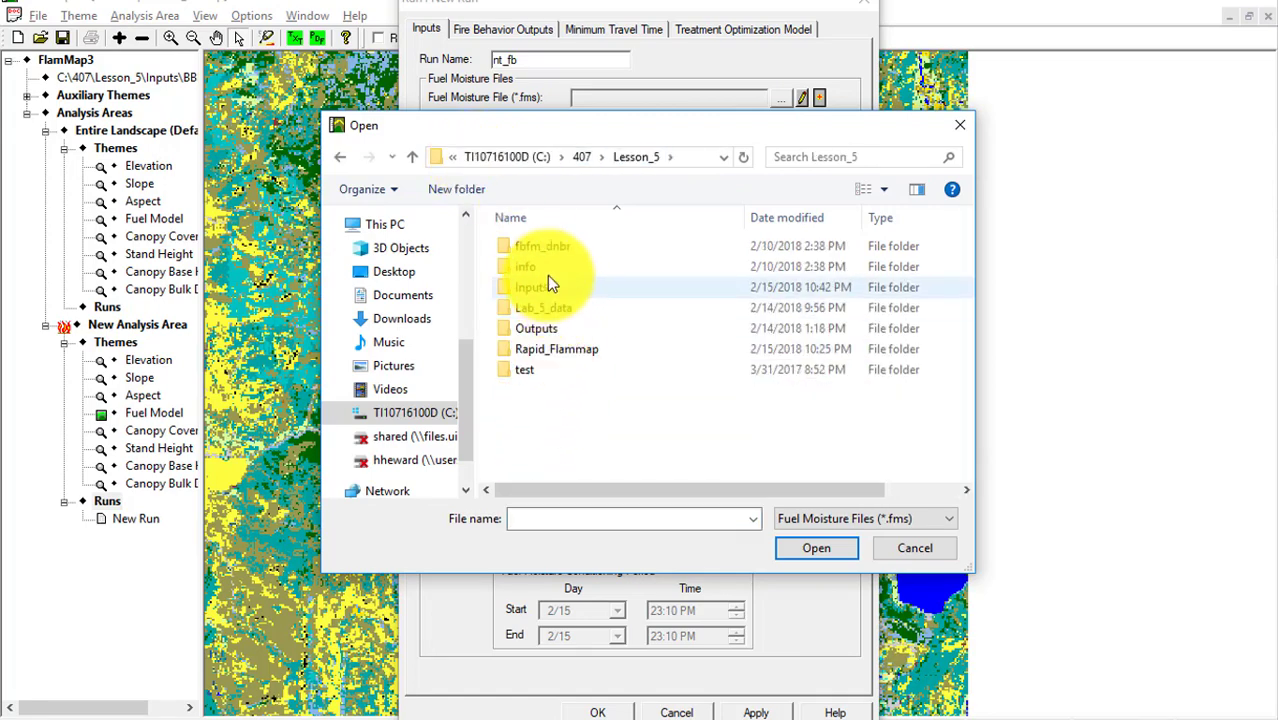
left_click(541, 307)
double_click(541, 307)
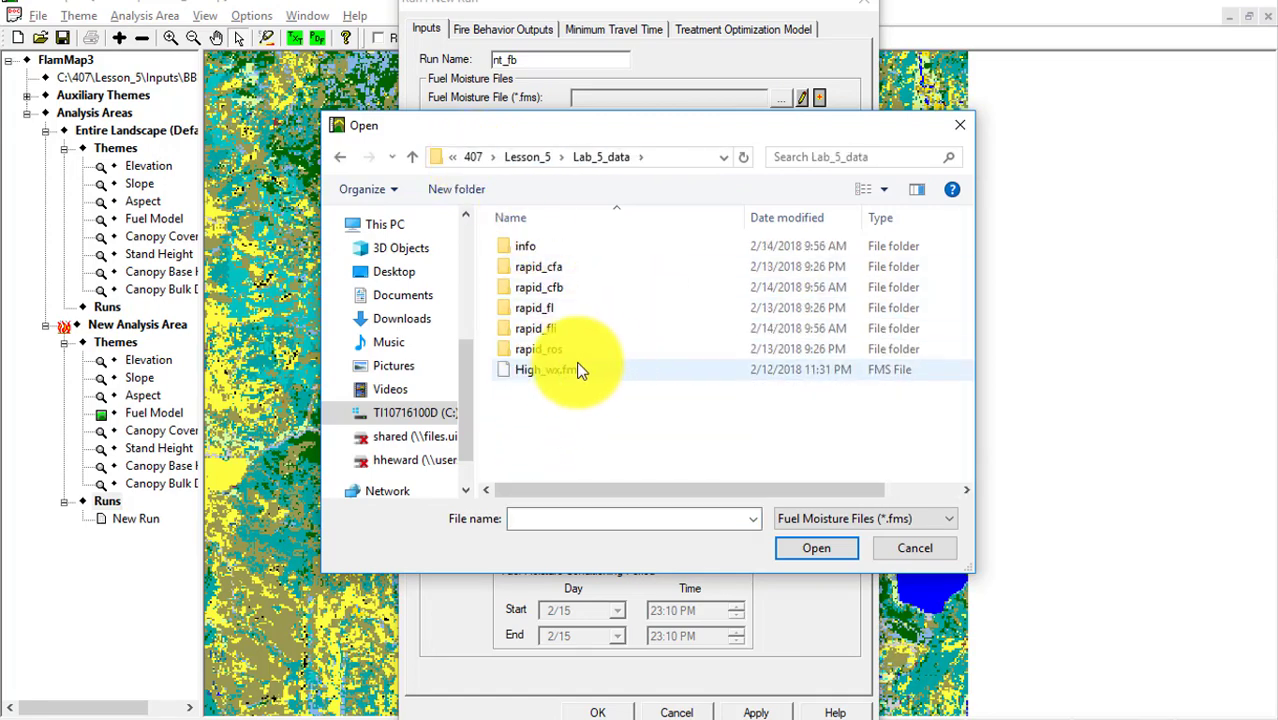
left_click(549, 367)
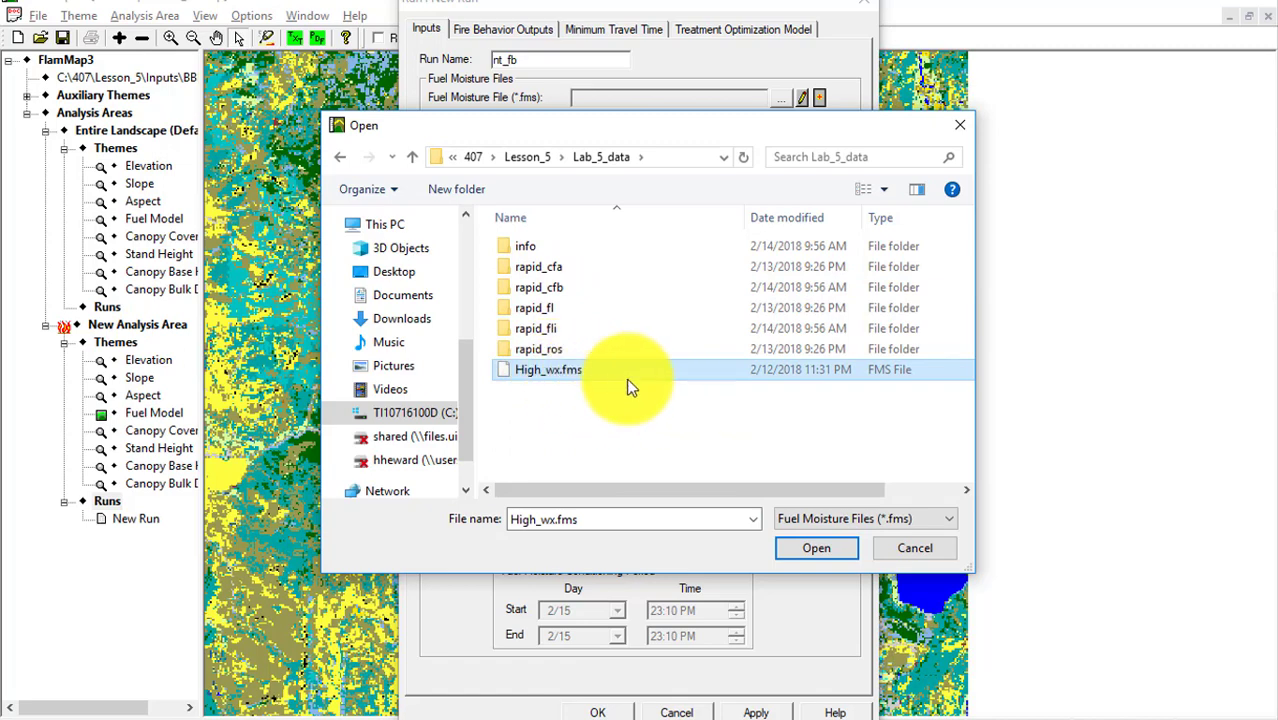
left_click(820, 549)
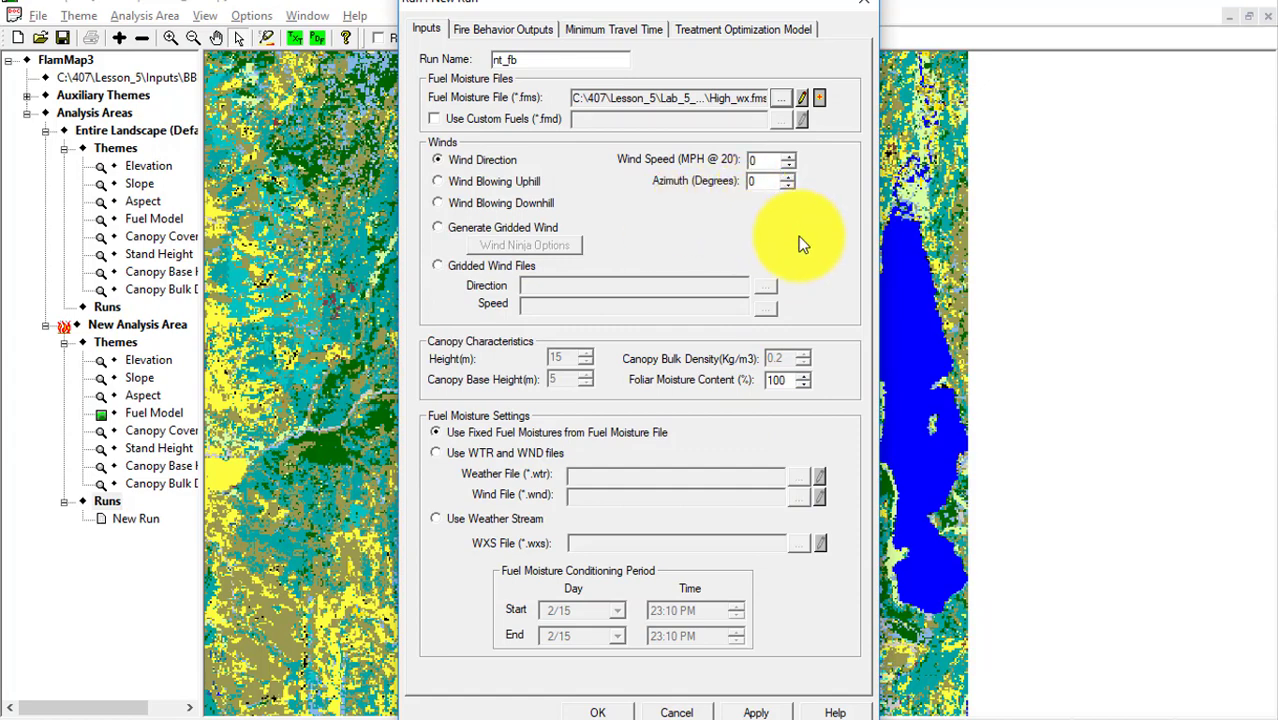
left_click(802, 99)
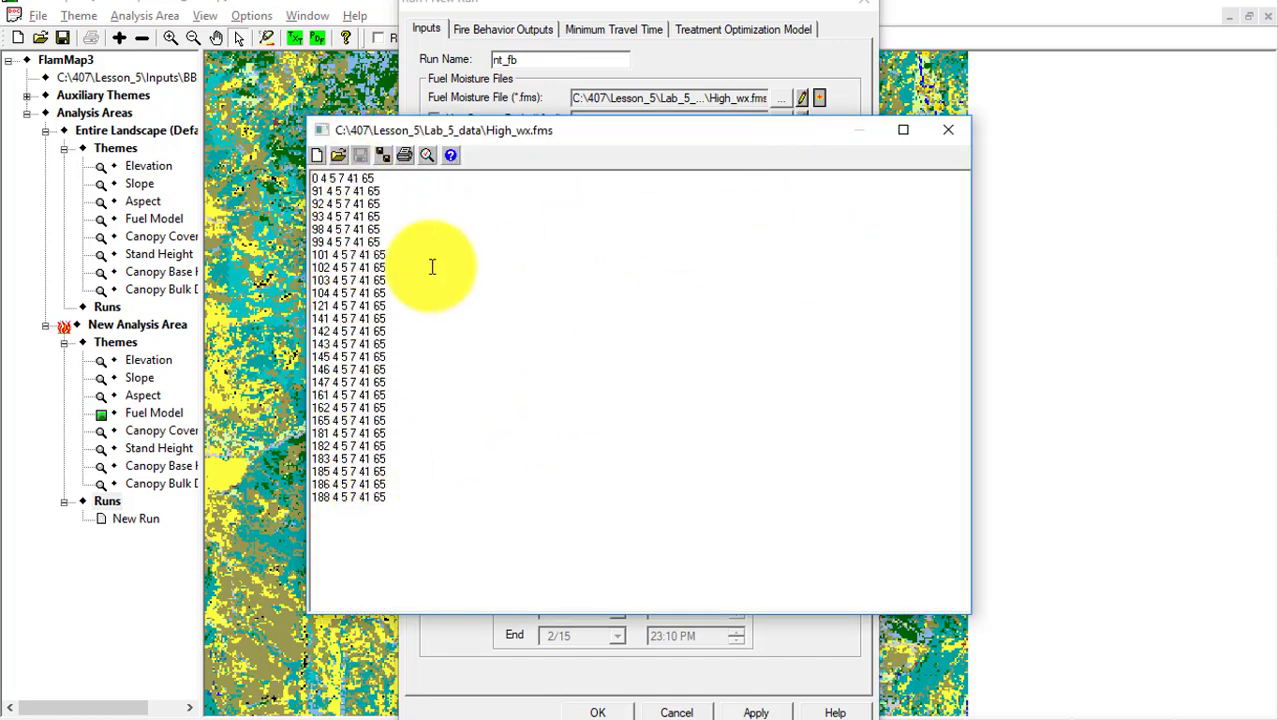
left_click(952, 131)
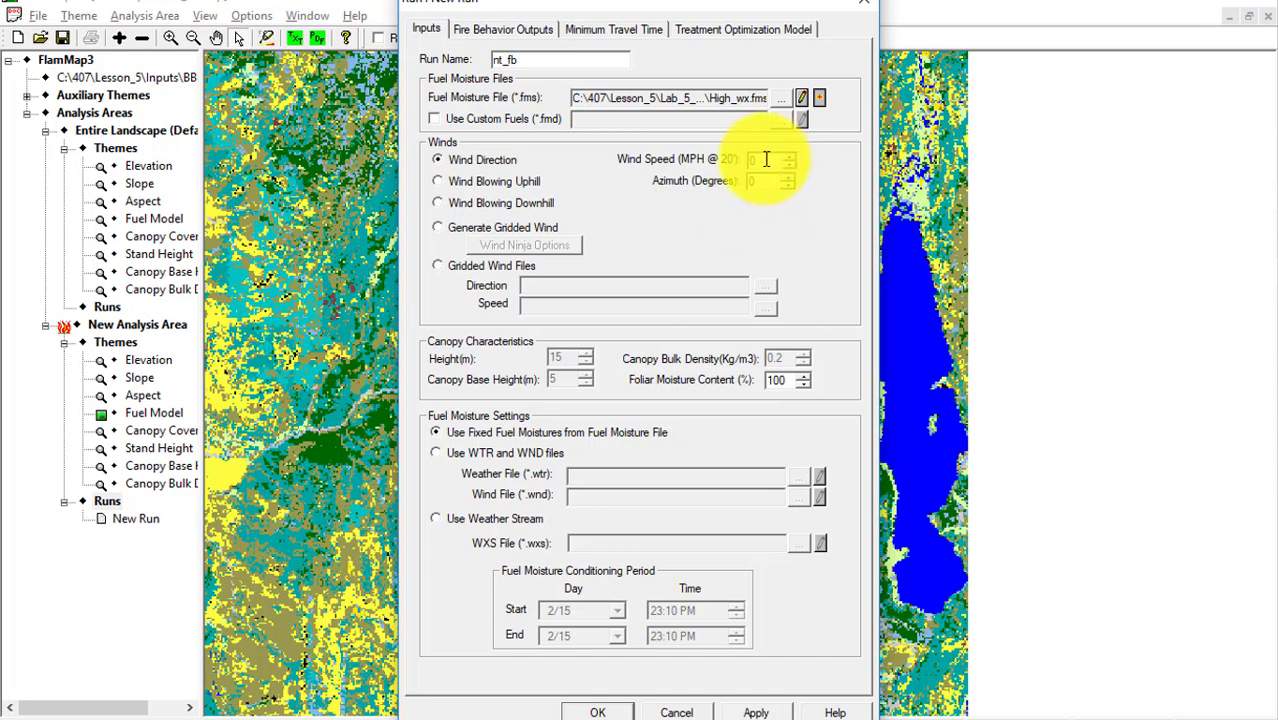
Set the wind speed to 5 mph and the azimuth to 290 degrees, with Generate Gridded Wind as the wind option.
key("BackSpace")
type("1")
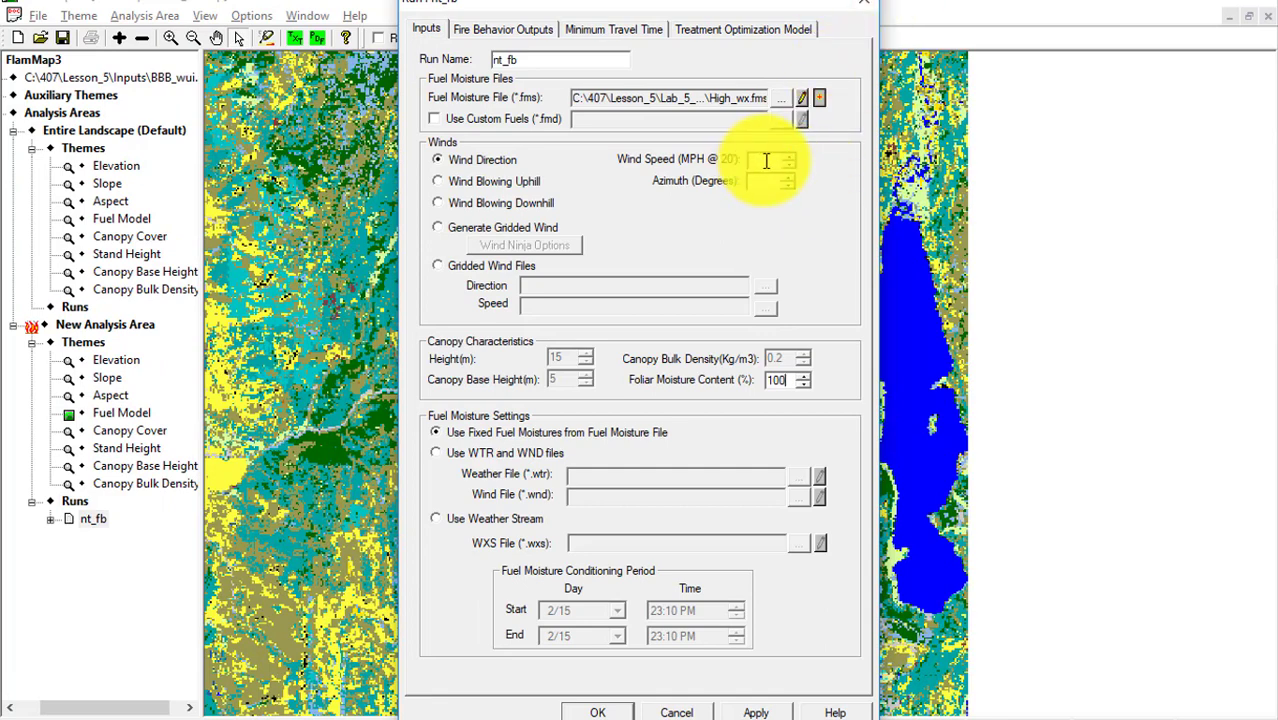
type("5")
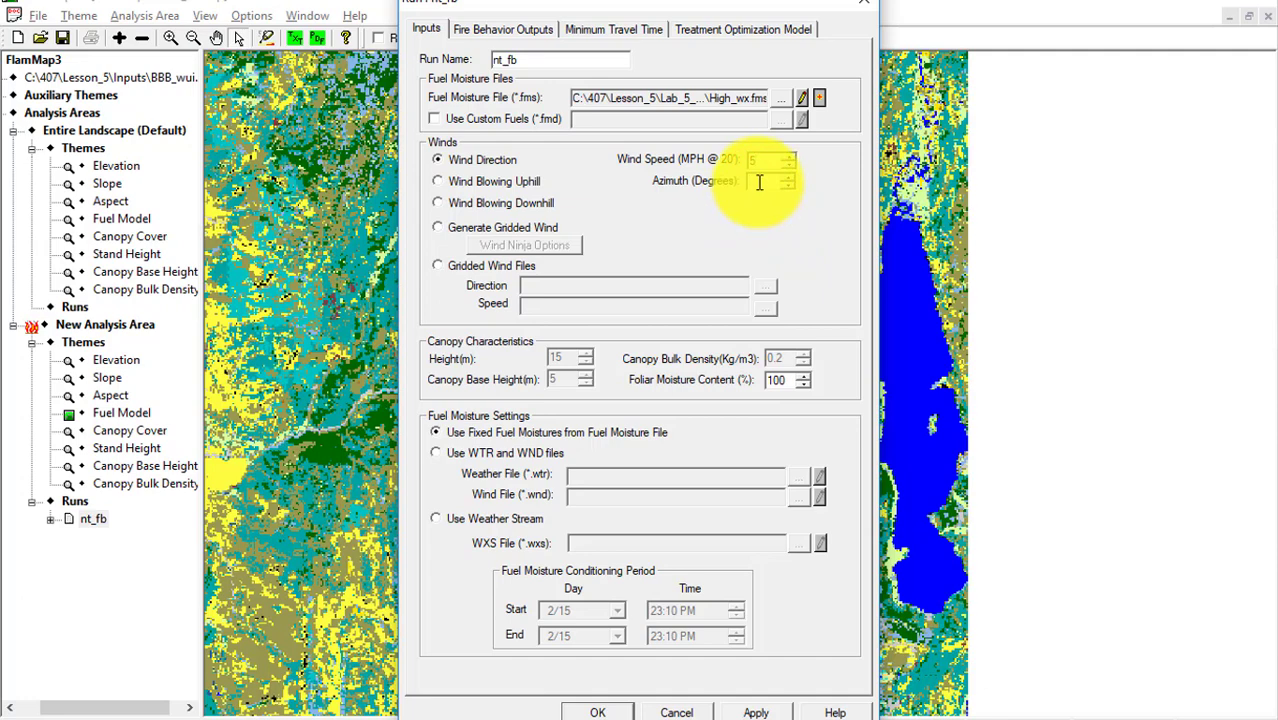
type("290")
left_click(445, 232)
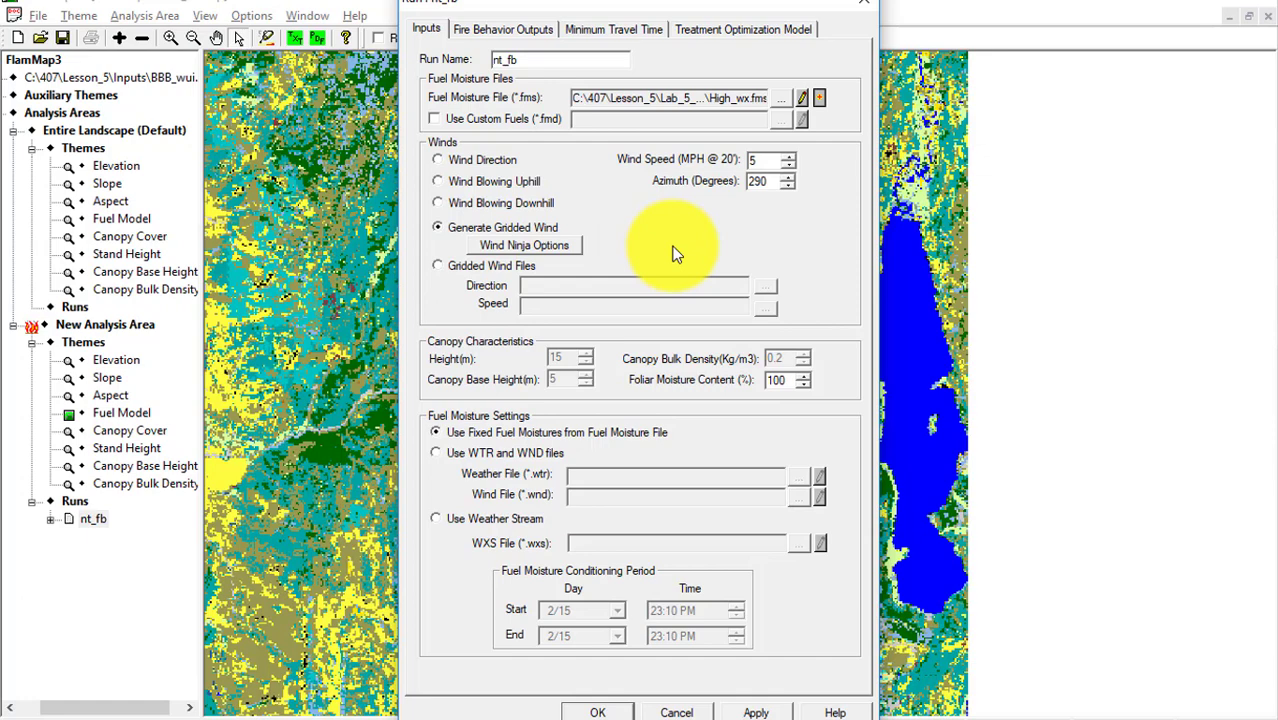
Set the foliar moisture content to 90 % and apply the run's input settings.
left_click_drag(788, 381, 750, 383)
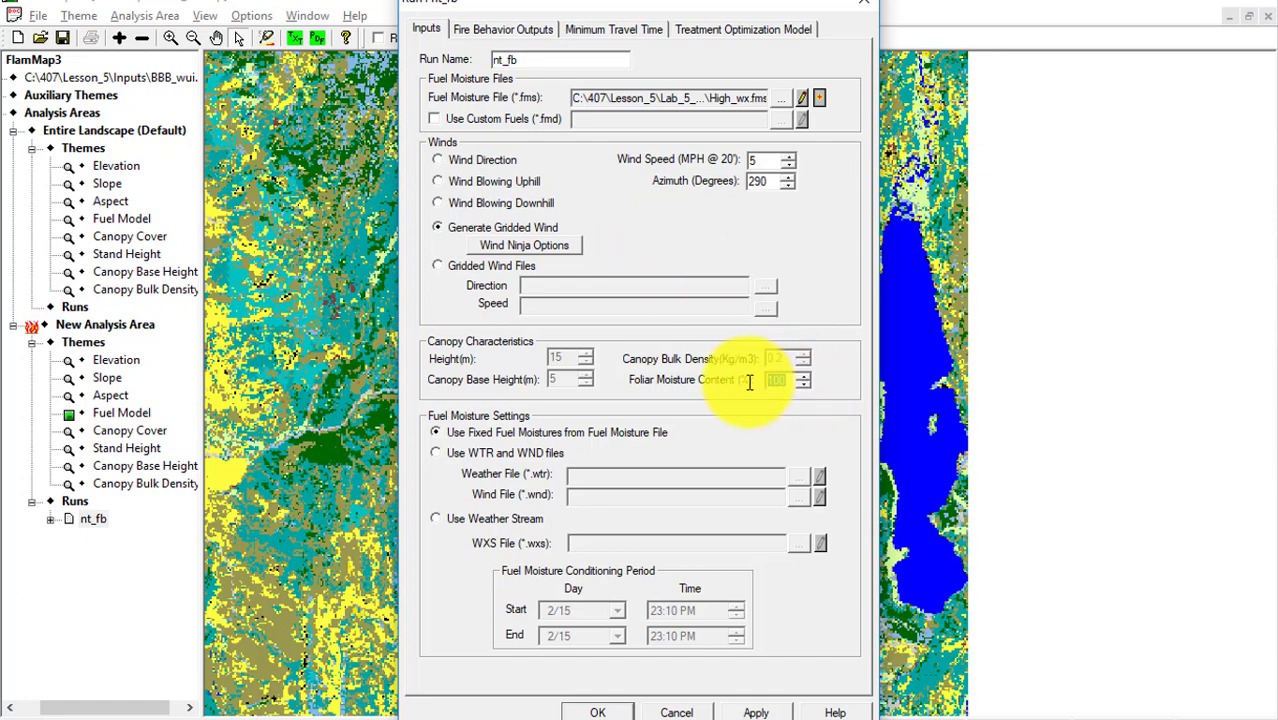
key("BackSpace")
type("90")
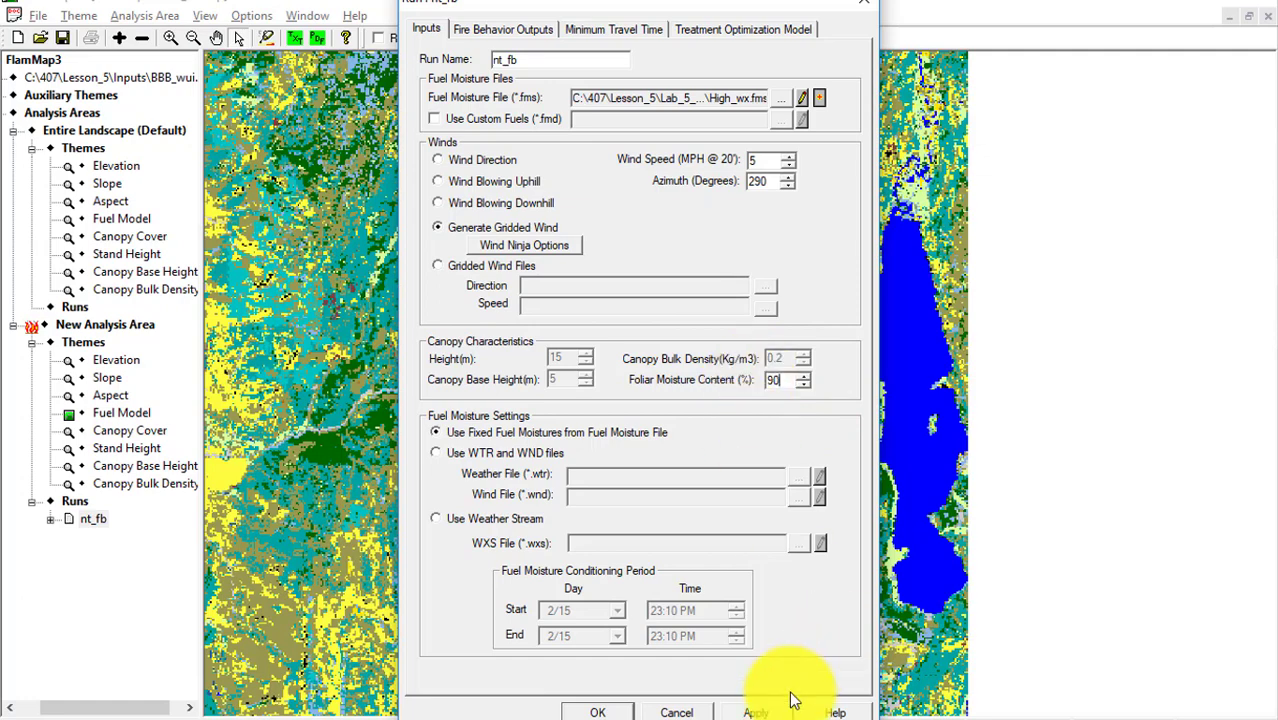
left_click(762, 712)
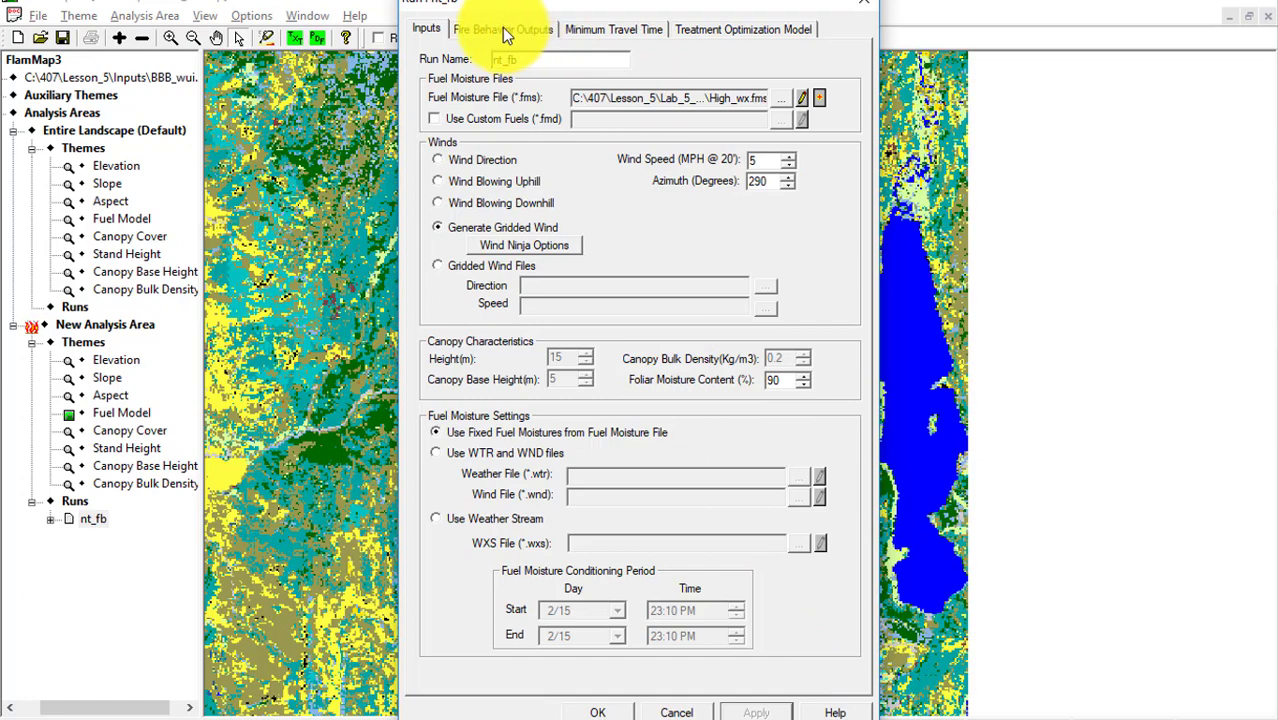
Include Fireline Intensity, Flame Length and Crown Fire Activity in the run's fire behavior outputs.
left_click(502, 27)
left_click(454, 133)
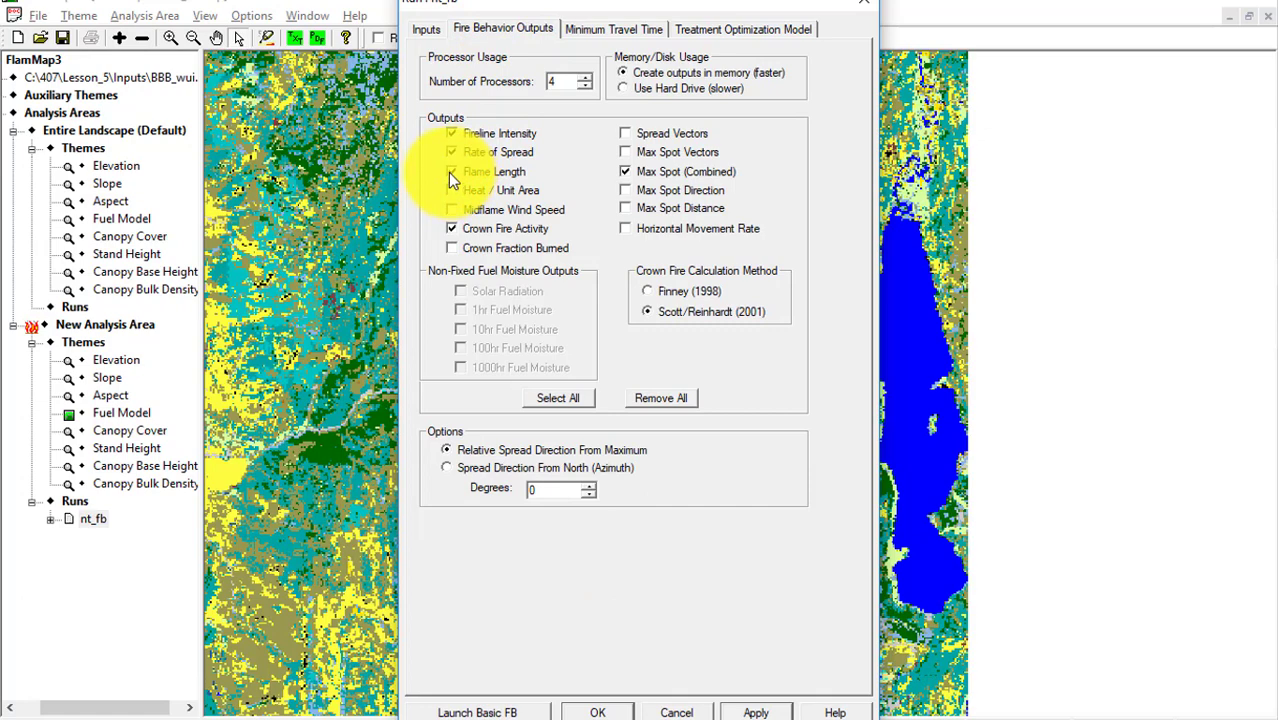
left_click(451, 172)
left_click(451, 229)
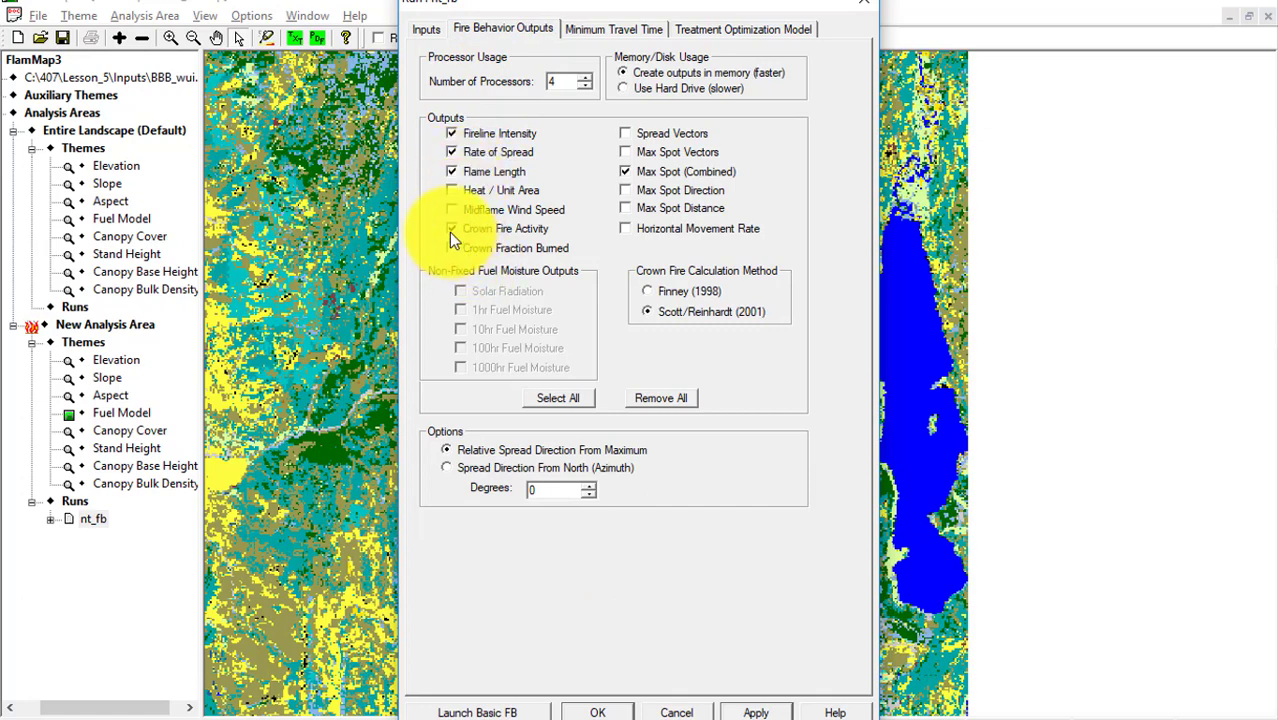
left_click(451, 230)
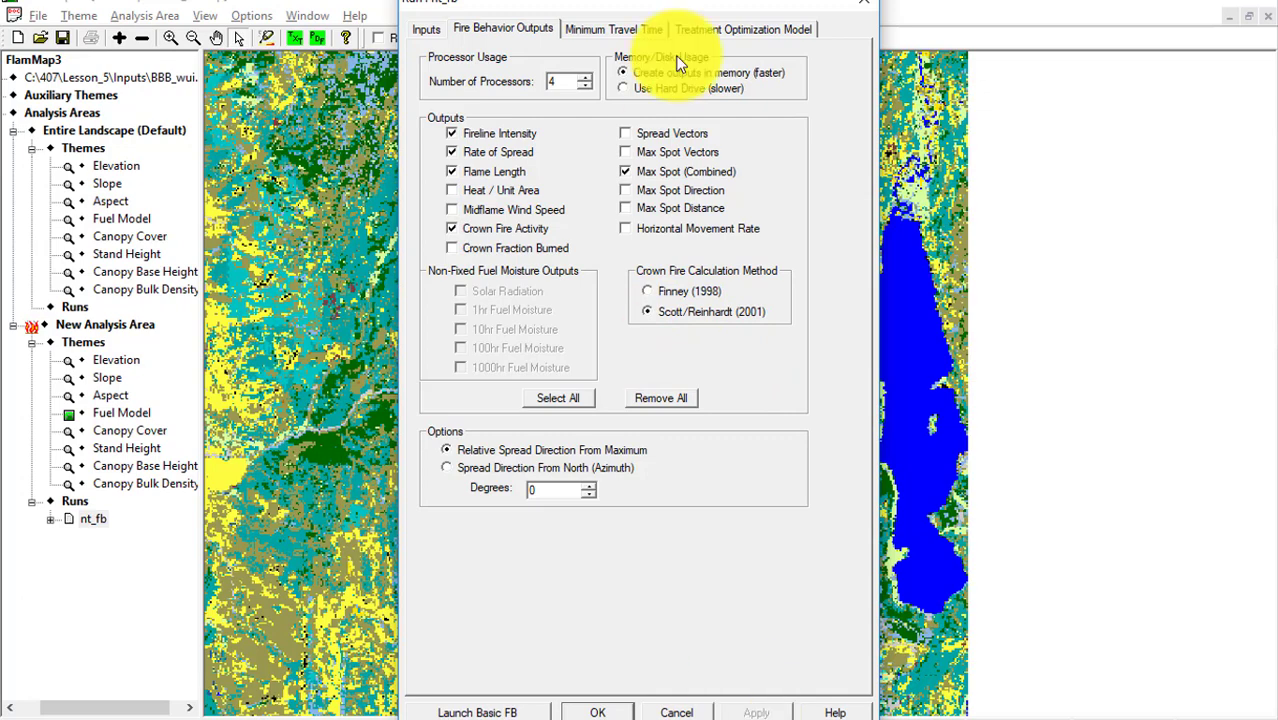
Load West_ignition.shp from Lab_5_data as the ignition file for the Minimum Travel Time simulation.
left_click(598, 32)
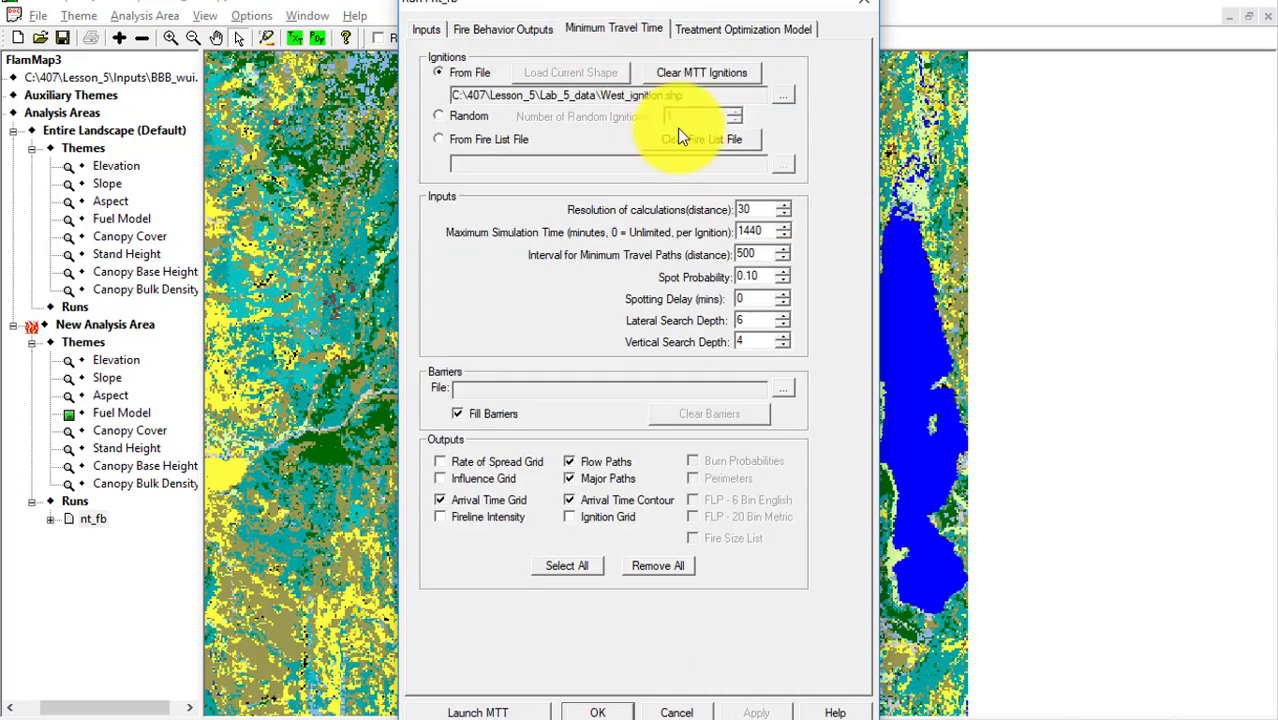
left_click(782, 97)
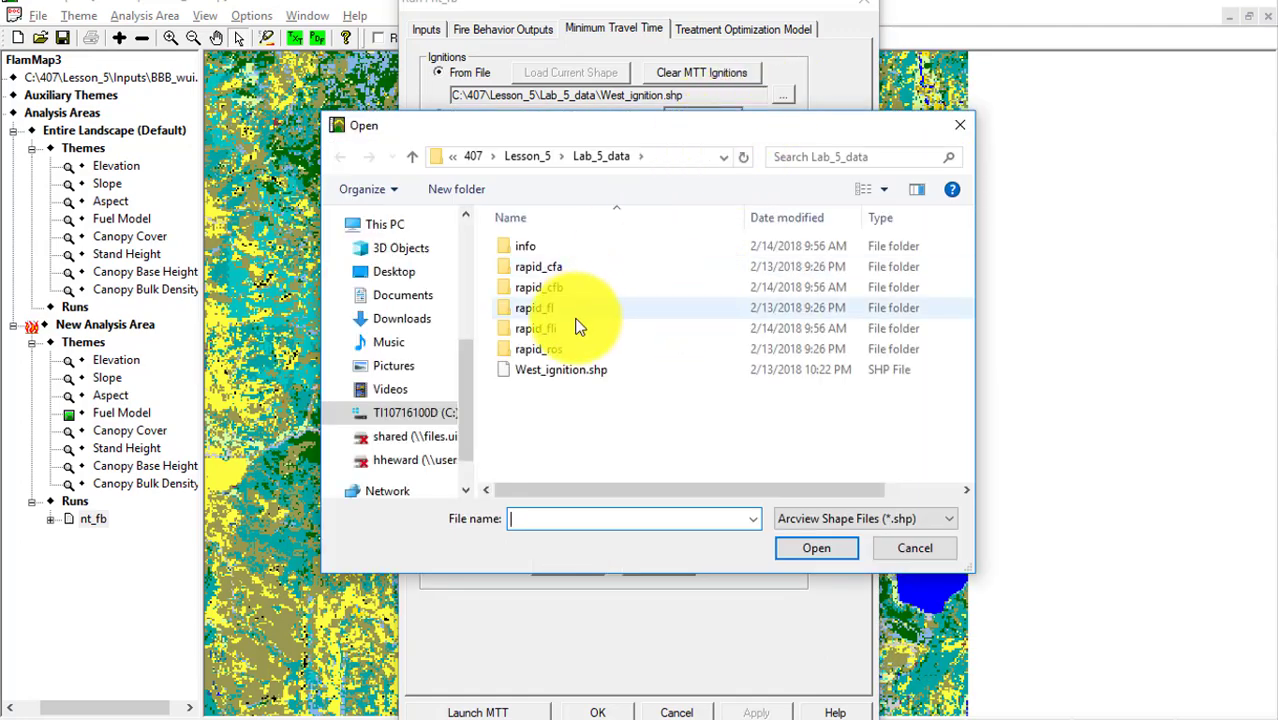
left_click(553, 368)
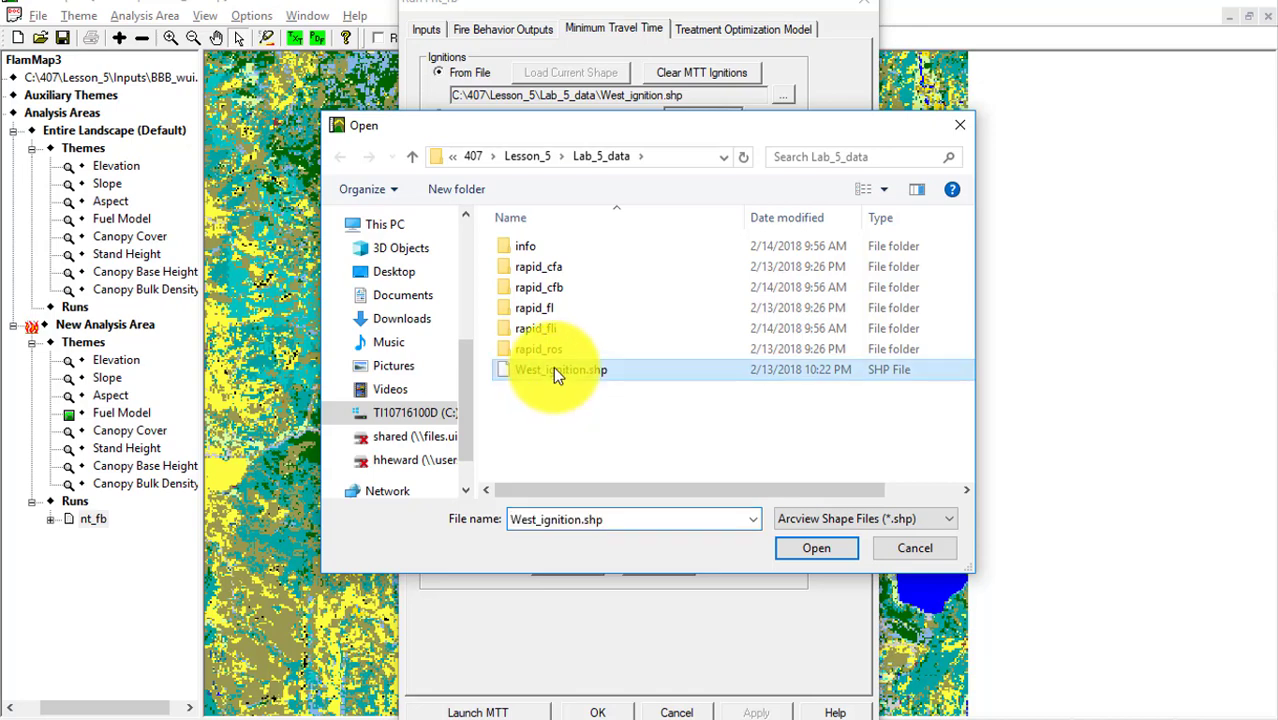
left_click(815, 550)
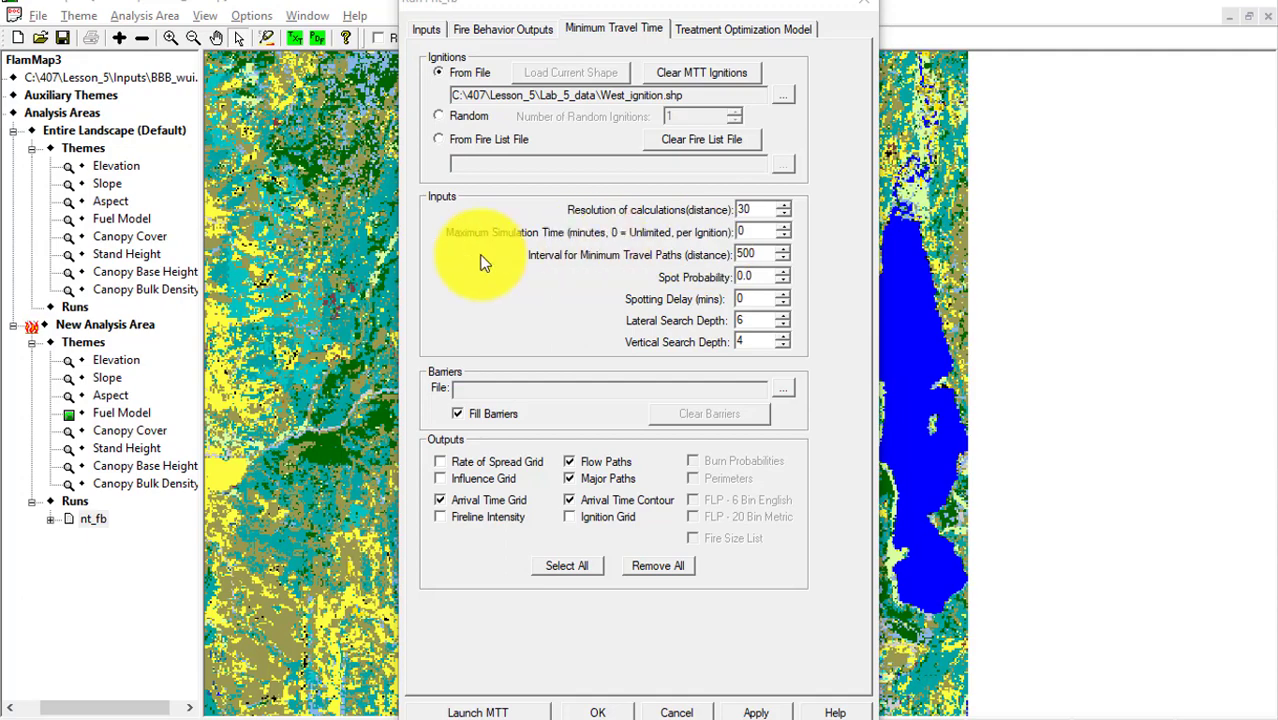
Set the maximum simulation time to 1440 minutes and the spot probability to 0.1, and apply the Minimum Travel Time settings.
left_click(755, 230)
left_click_drag(755, 230, 734, 230)
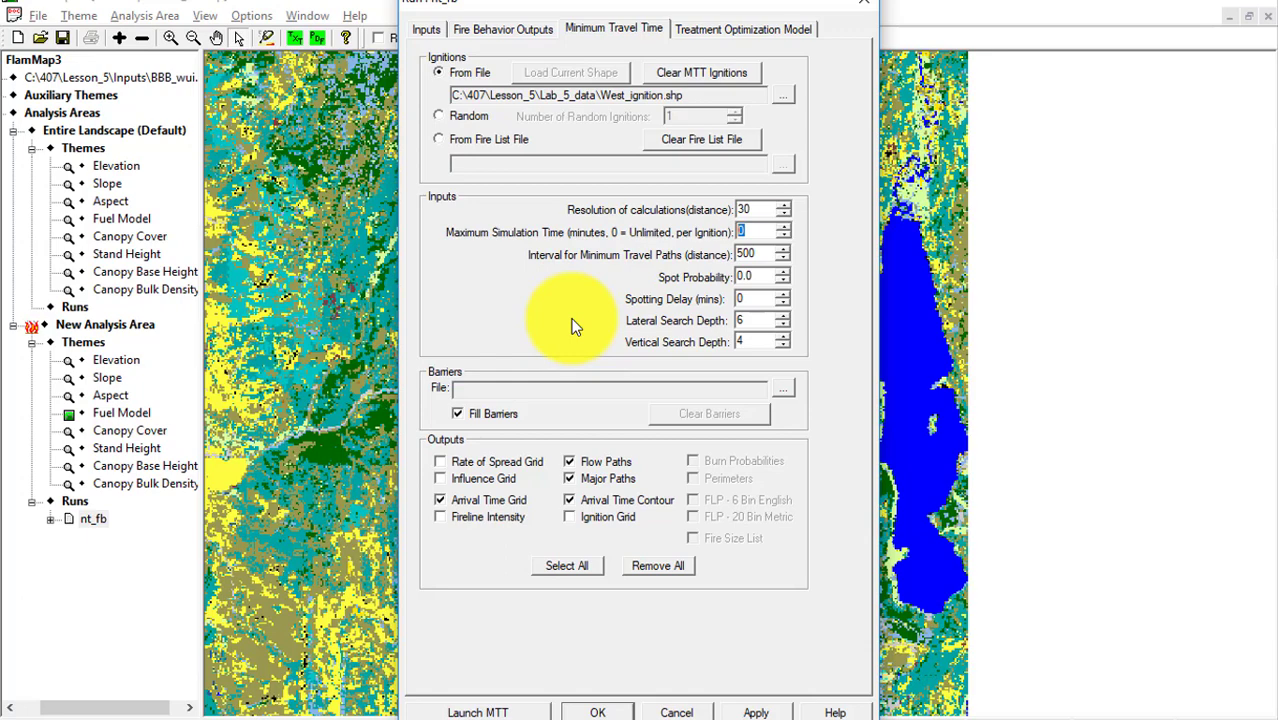
type("1440")
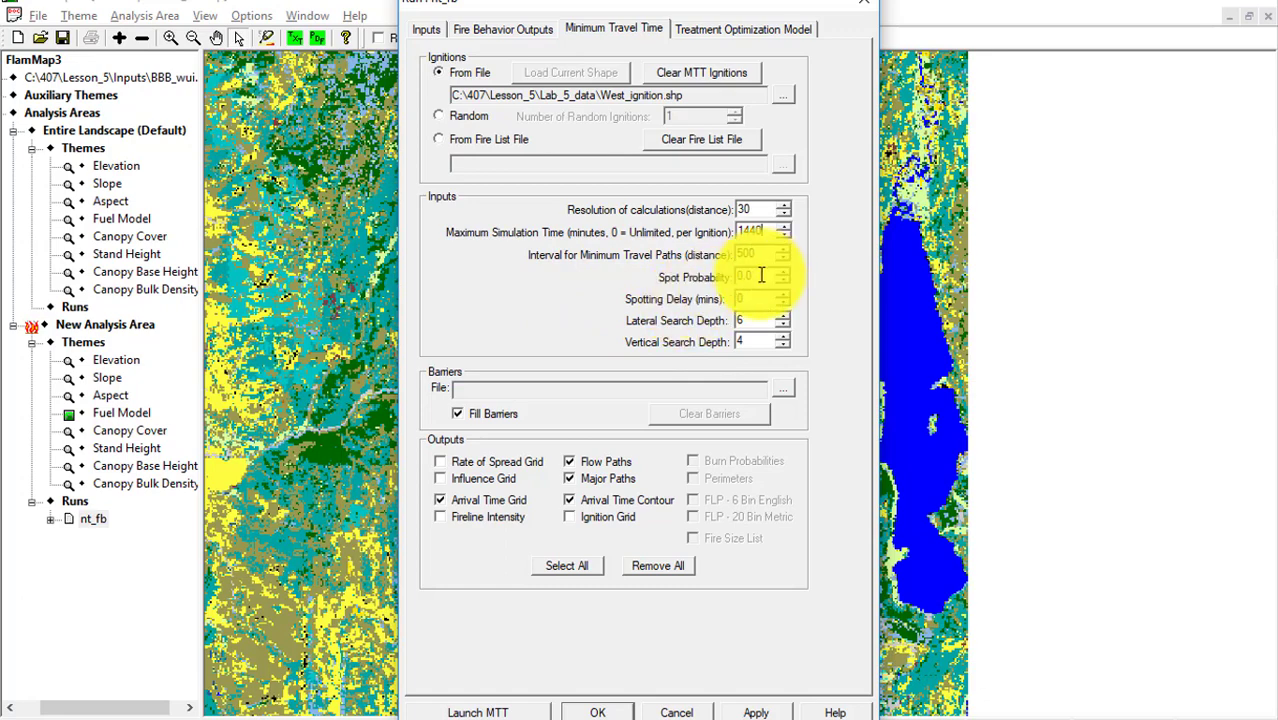
key("BackSpace")
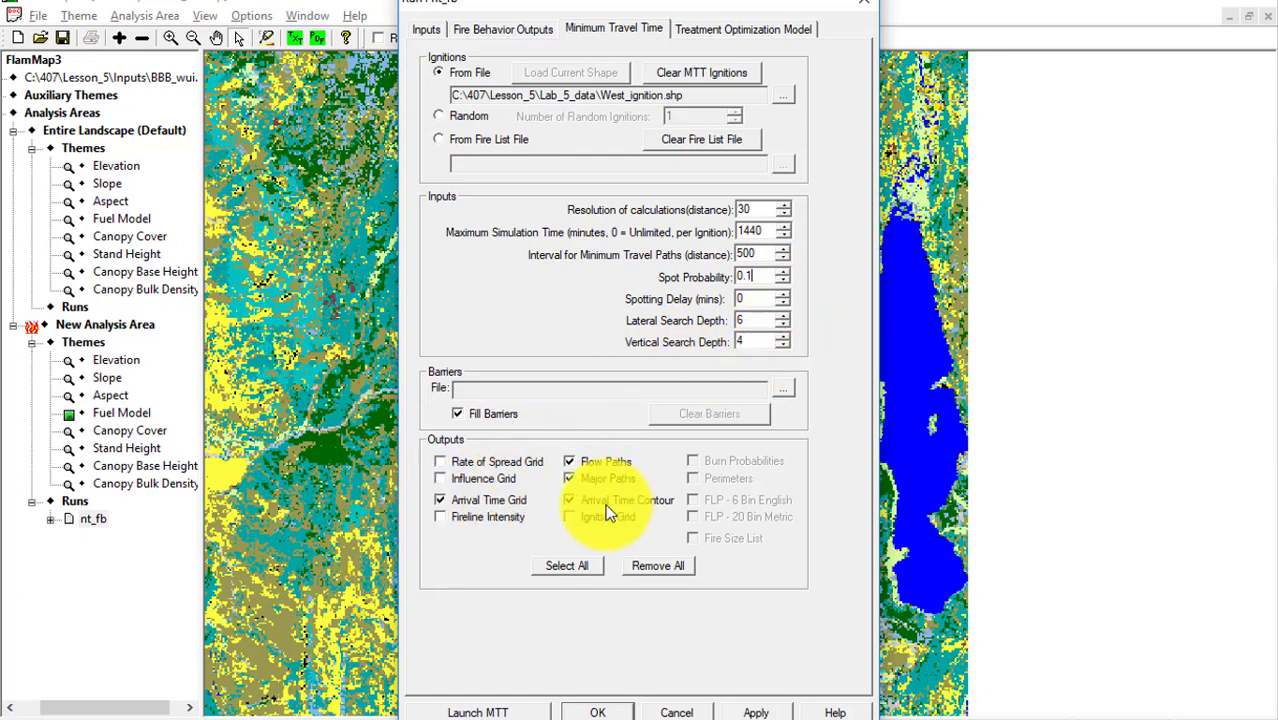
left_click(752, 708)
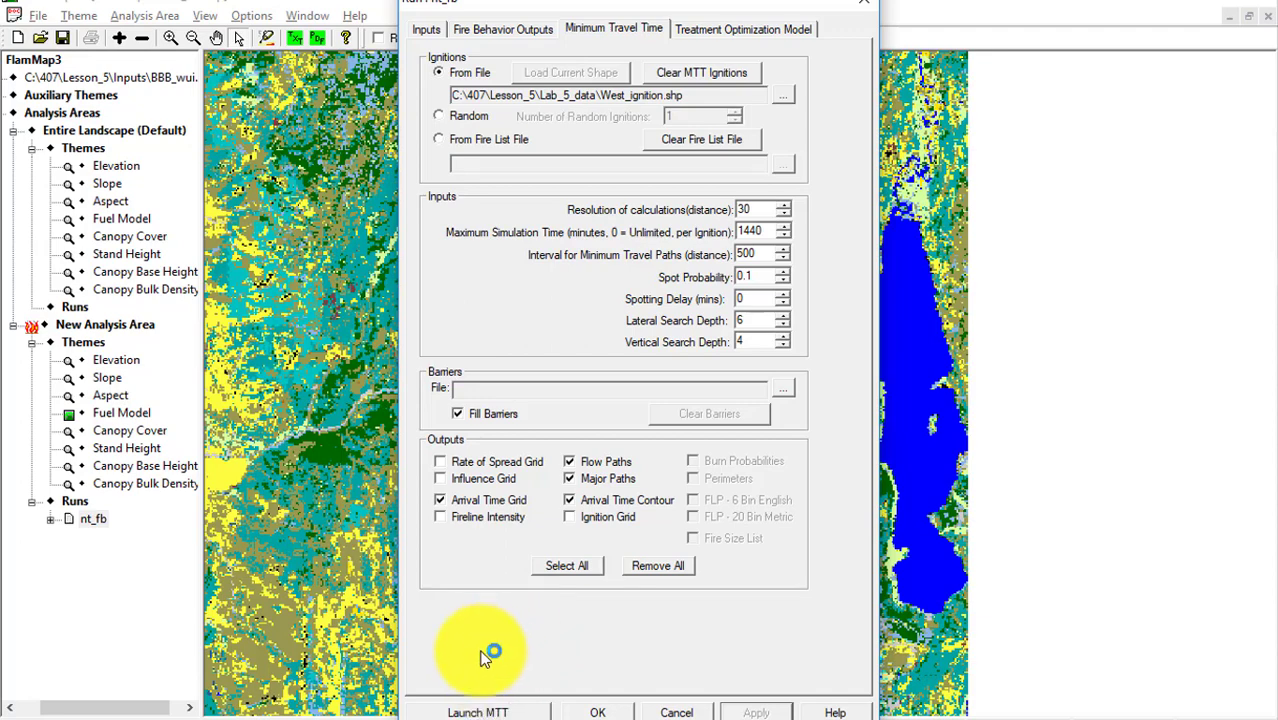
Launch the Minimum Travel Time simulation for nt_fb and close the run's settings once it has finished.
left_click(484, 711)
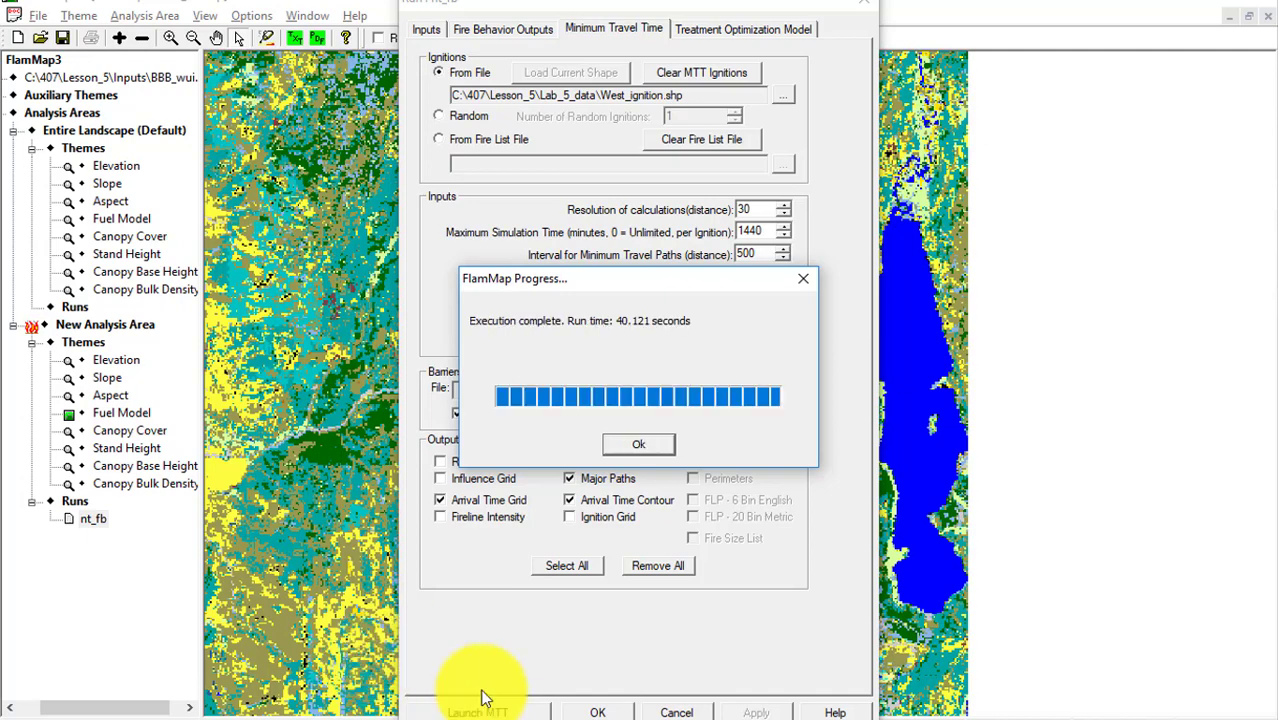
left_click(643, 447)
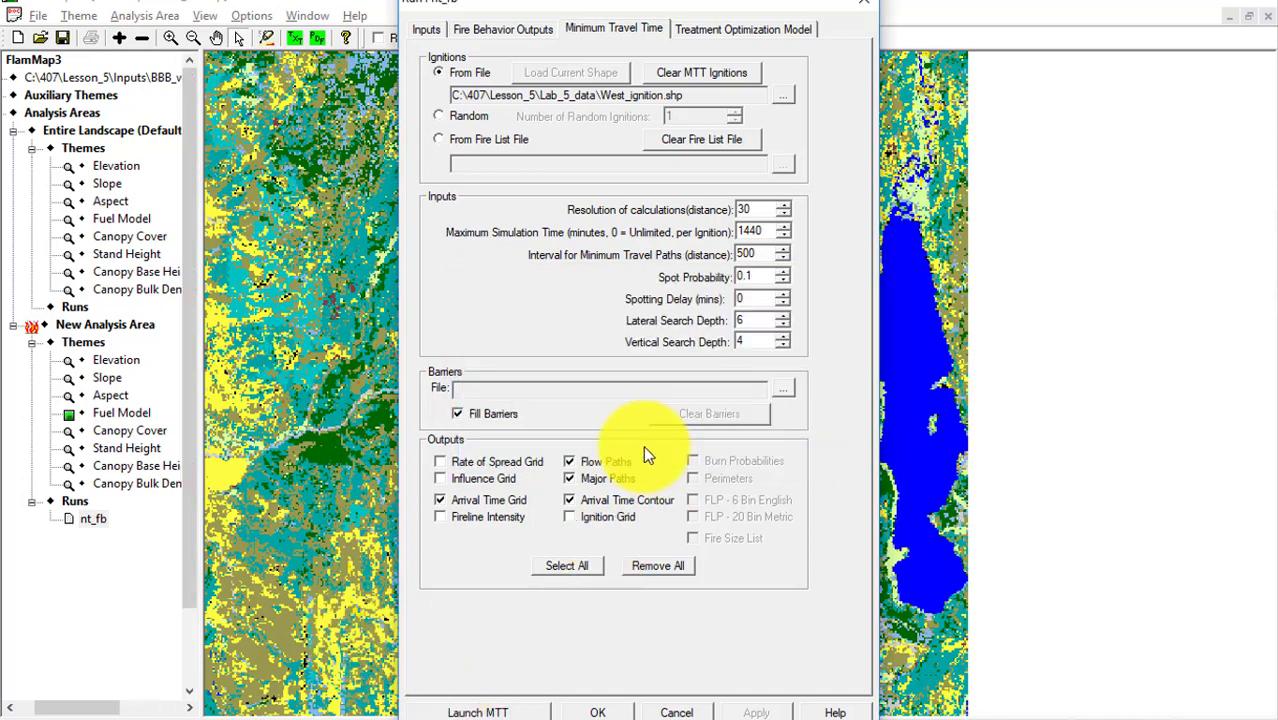
left_click(864, 3)
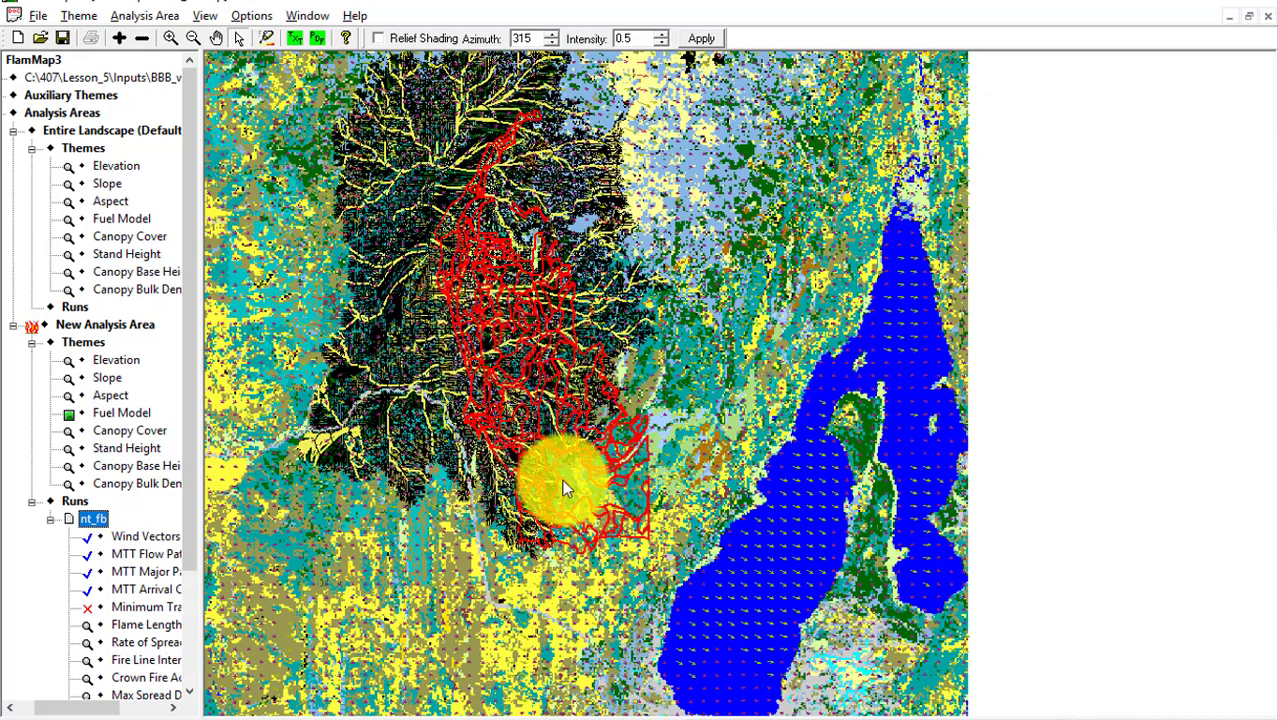
Collapse the nt_fb outputs and create a new run named nt_bp under New Analysis Area.
left_click(49, 518)
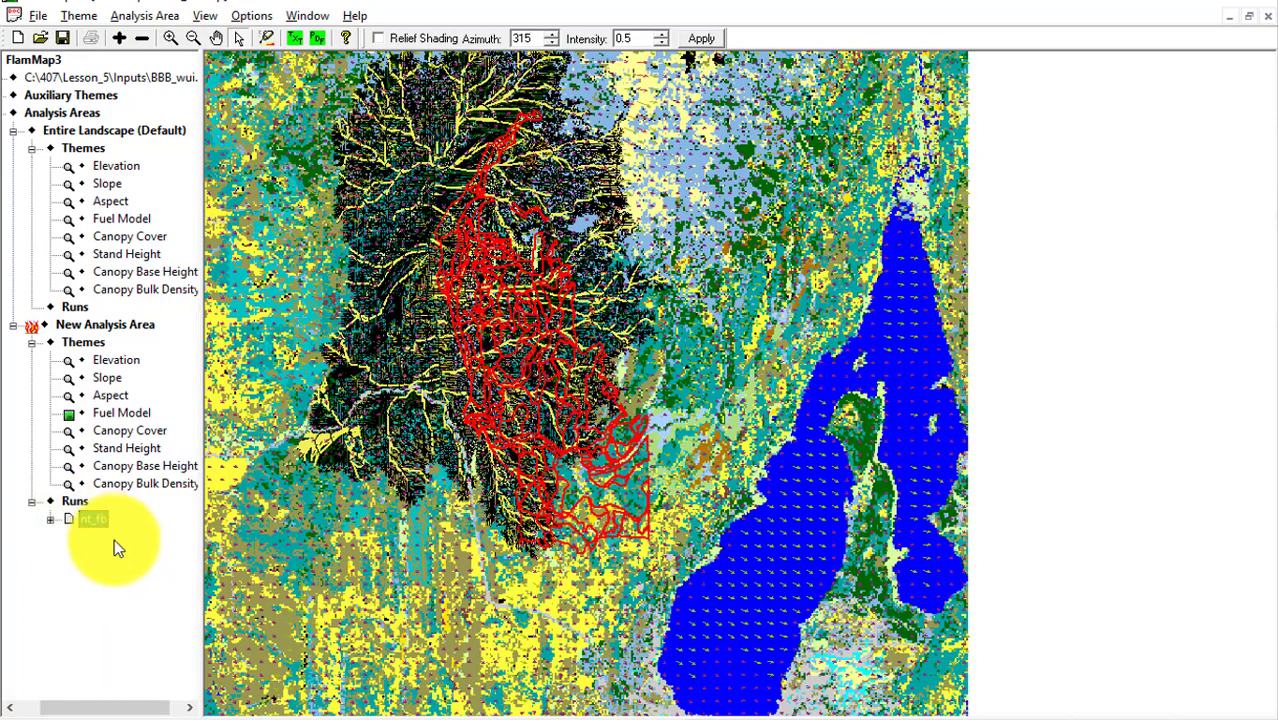
double_click(67, 500)
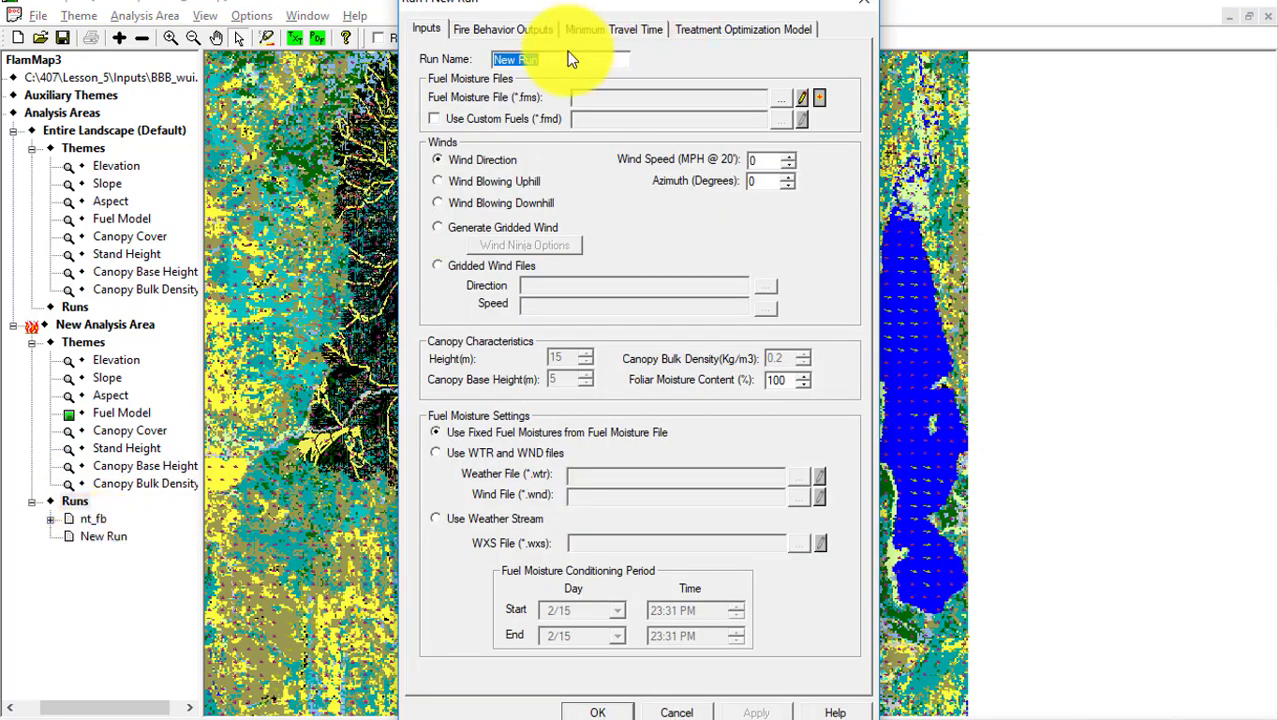
type("nt_")
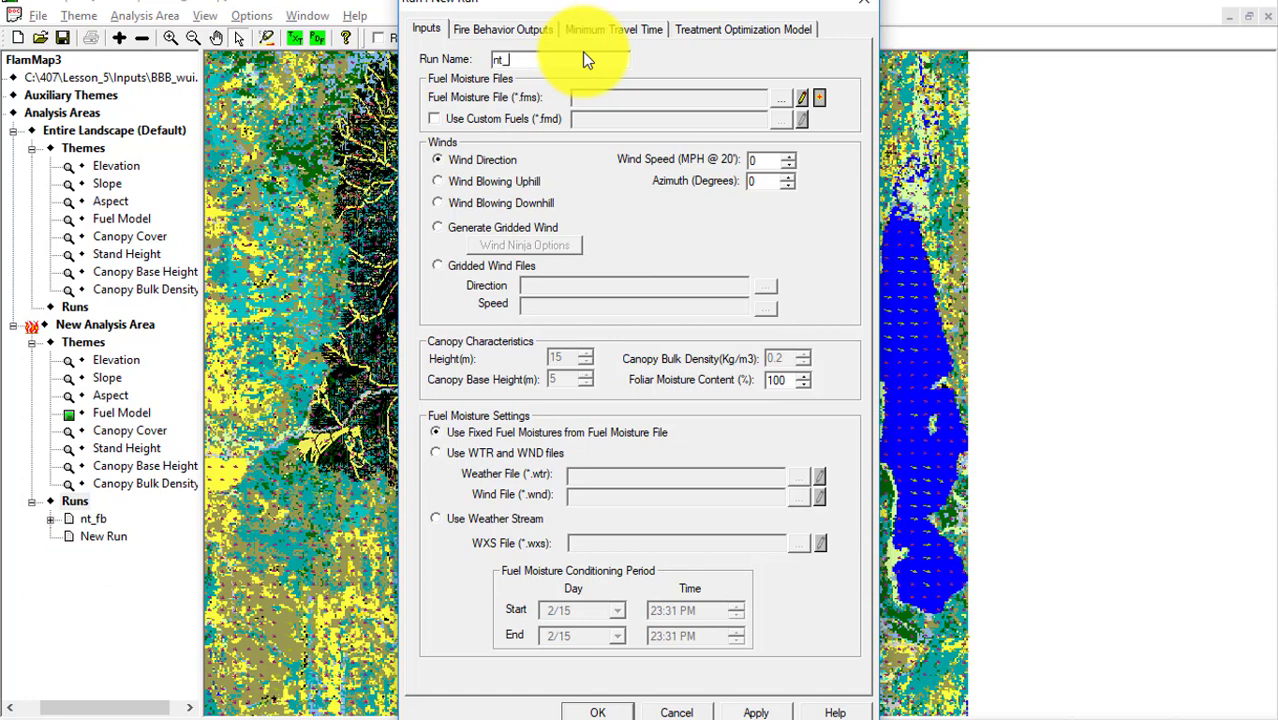
type("bp")
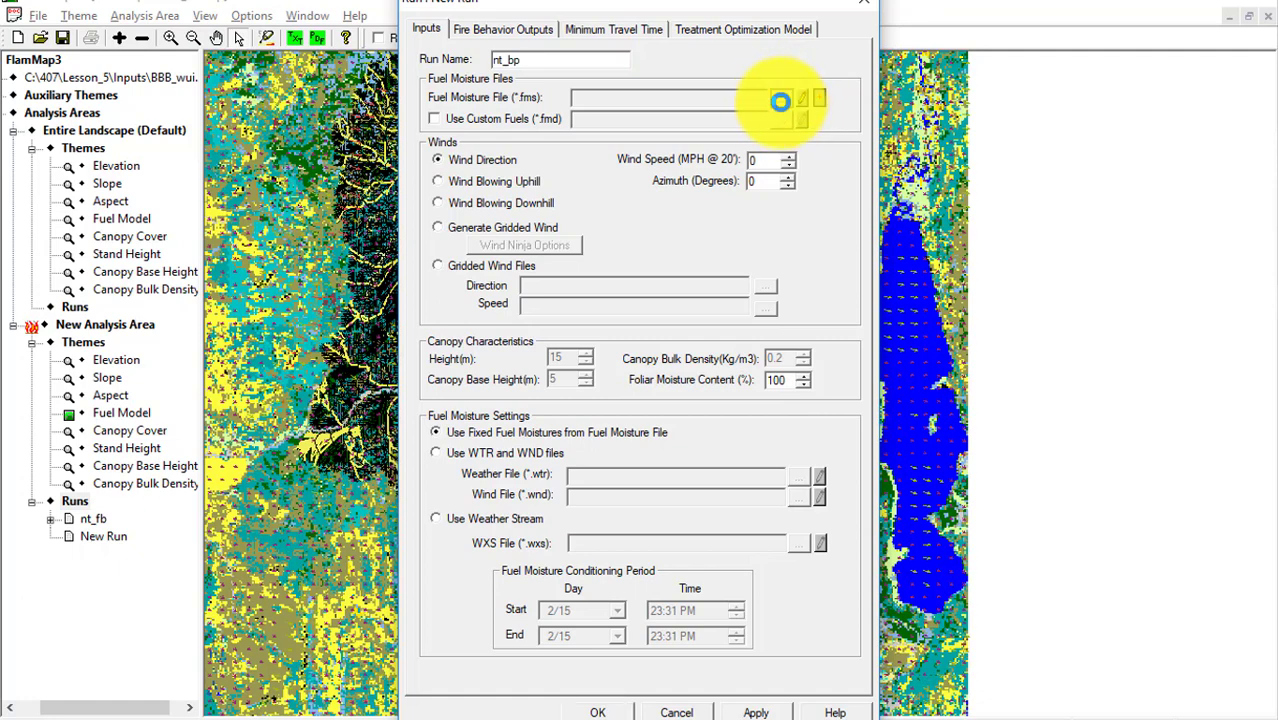
Load High_wx.fms from Lab_5_data as the fuel moisture file for nt_bp.
left_click(781, 99)
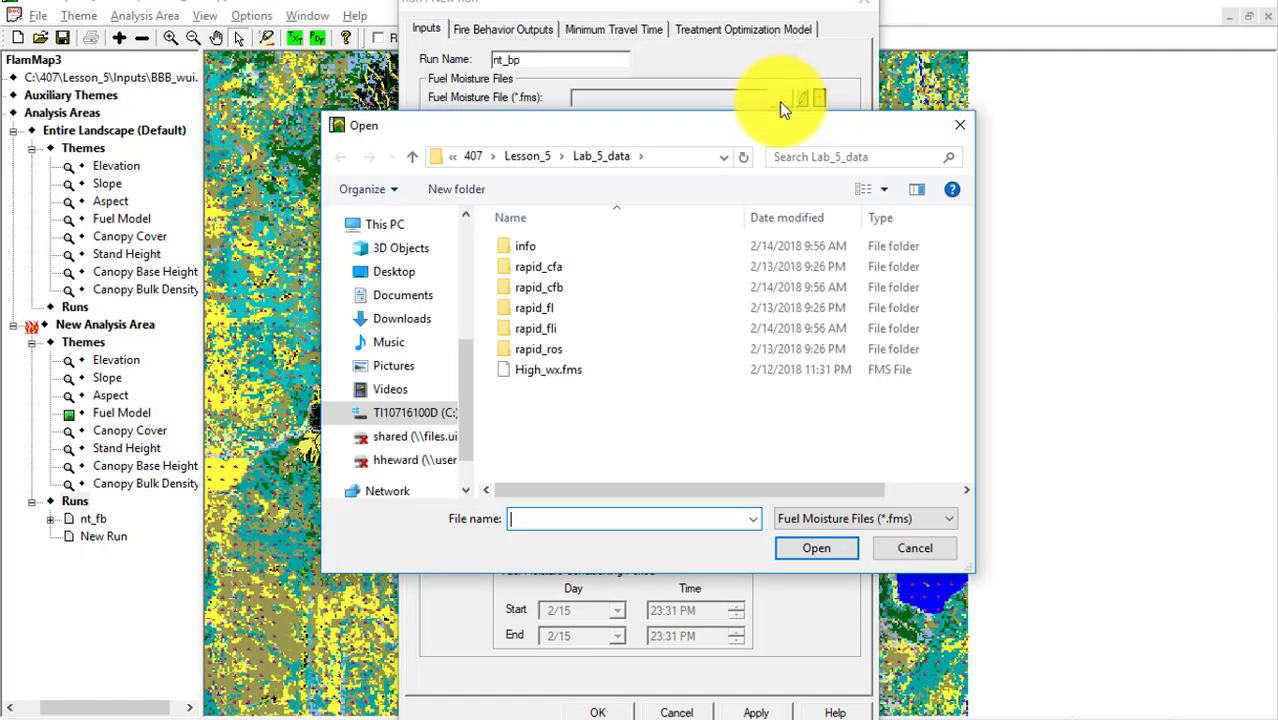
left_click(526, 370)
left_click(815, 549)
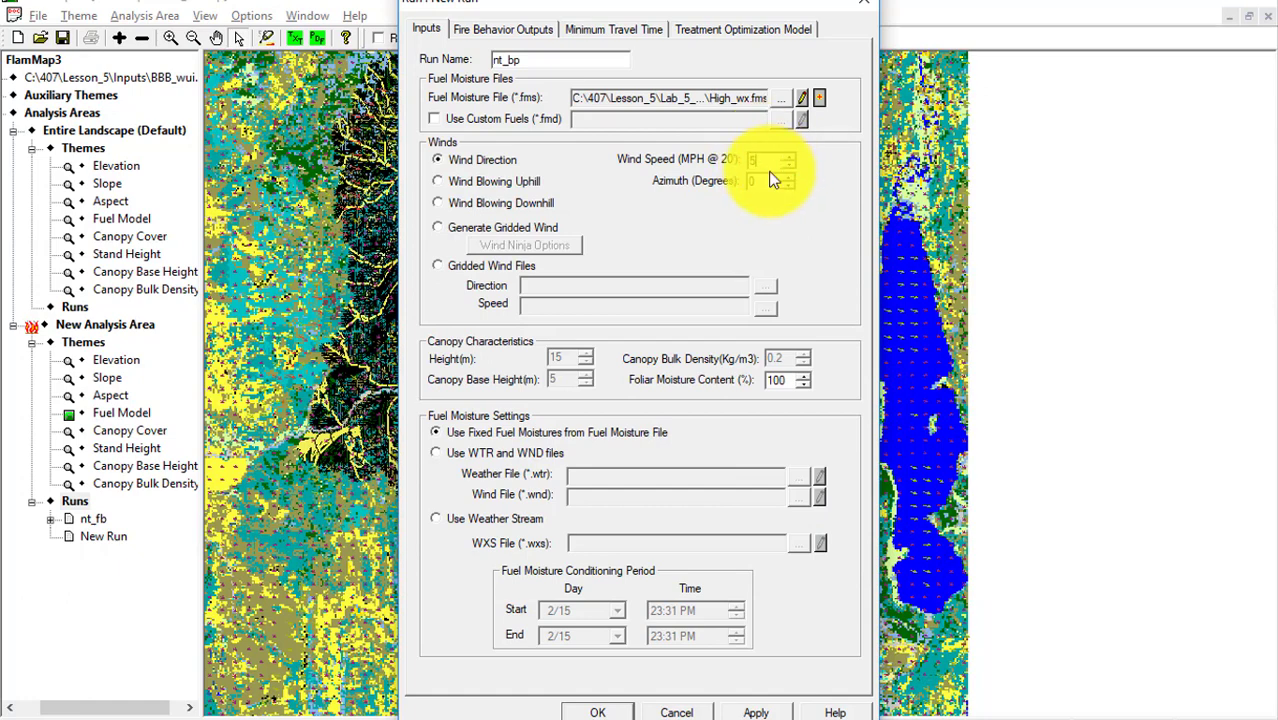
Set wind speed 5 mph, azimuth 290 degrees, generated gridded winds and foliar moisture content 90% for nt_bp, and apply the inputs.
left_click(737, 180)
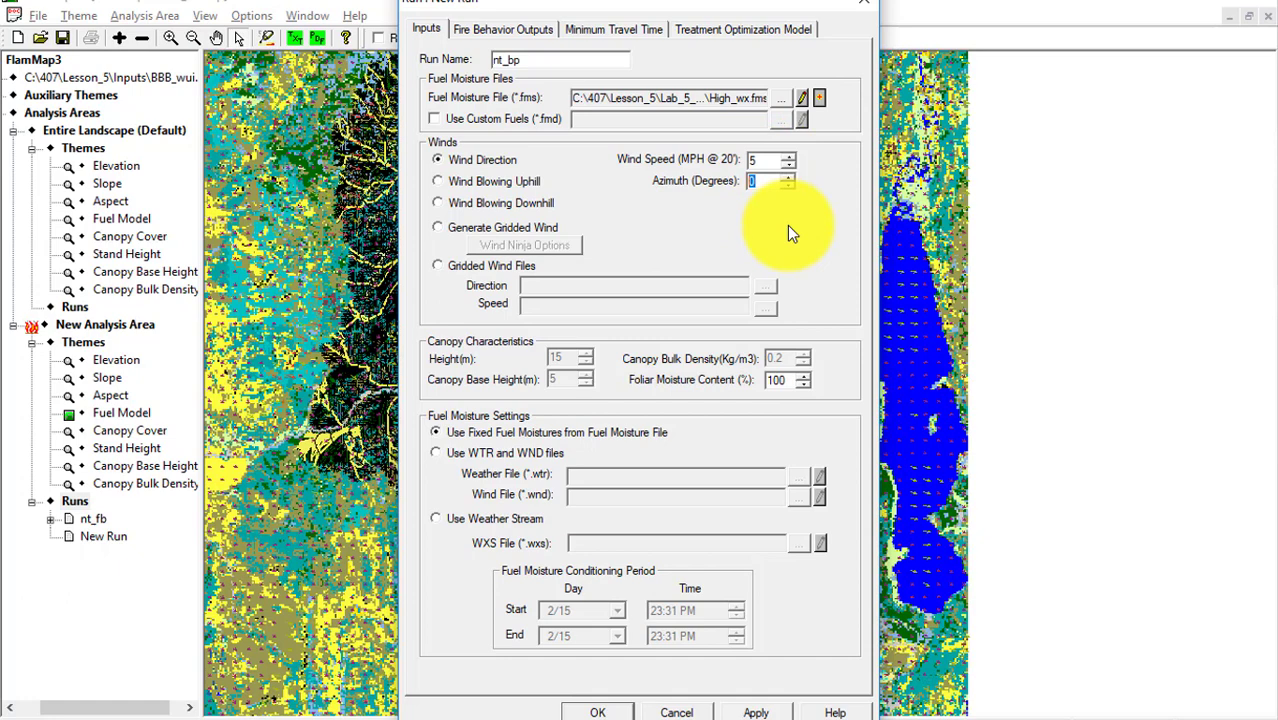
type("290")
left_click(439, 228)
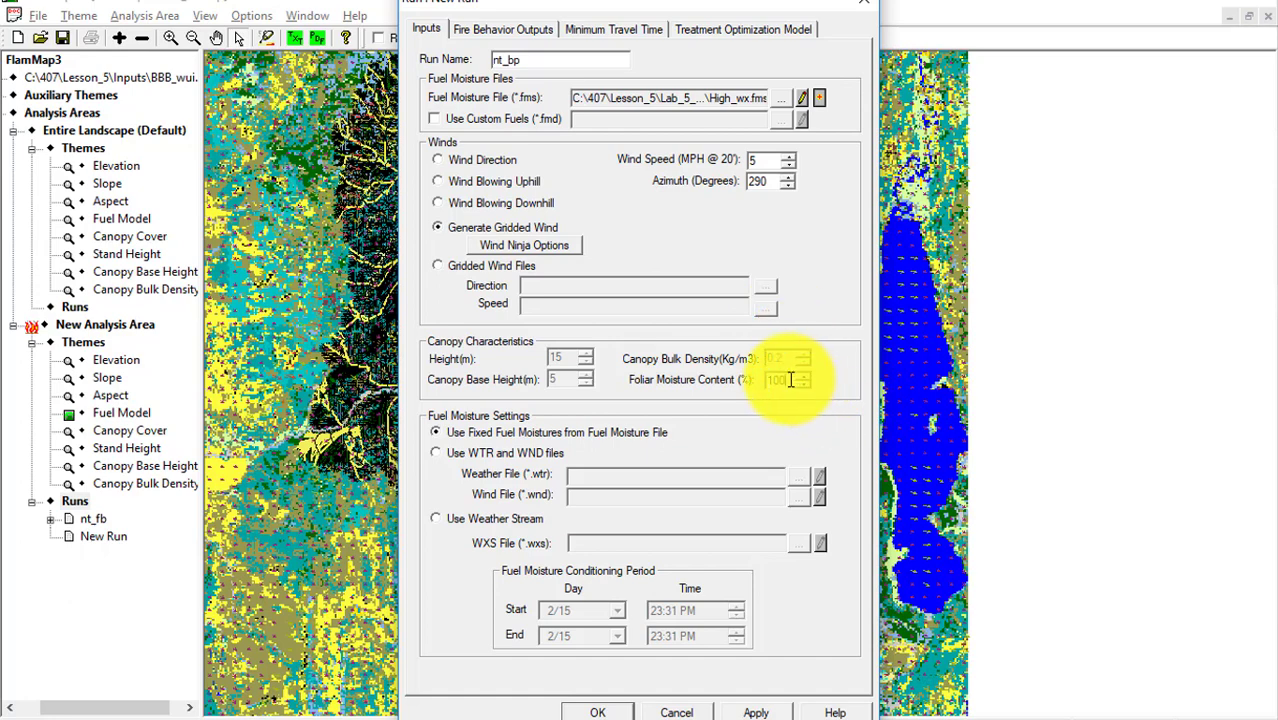
left_click_drag(789, 380, 739, 388)
type("90")
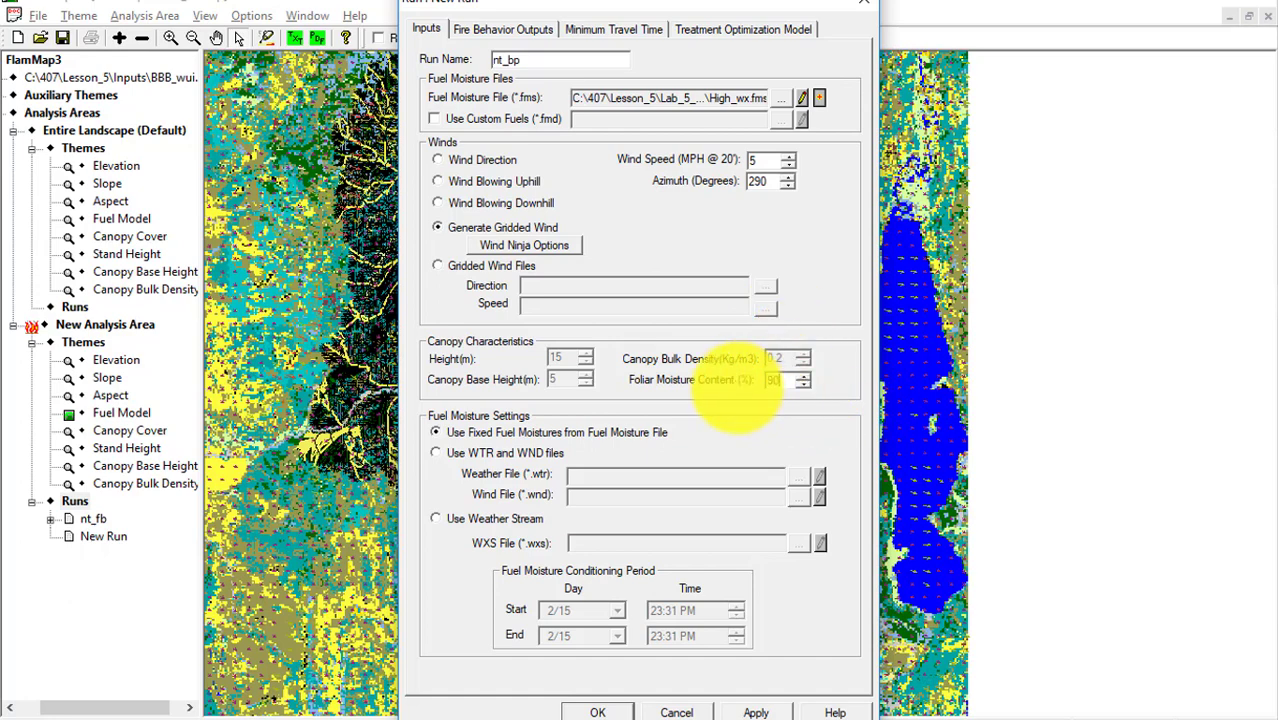
left_click(770, 711)
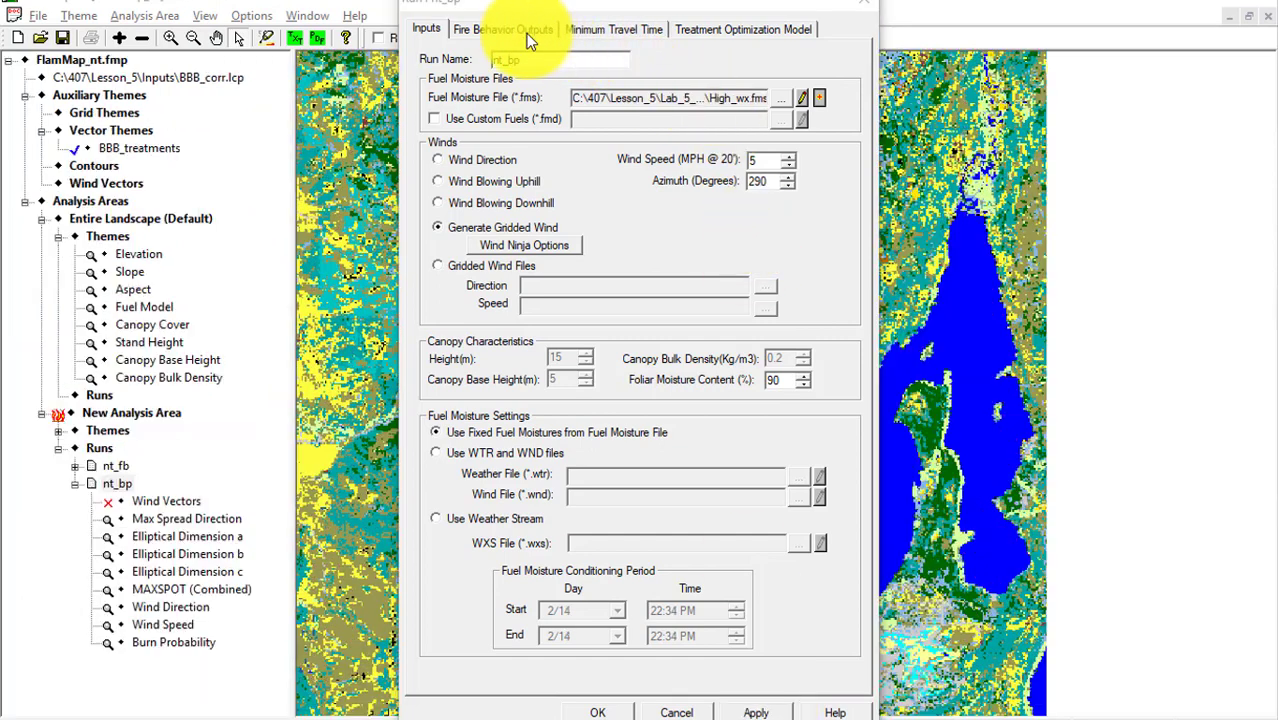
Configure nt_bp's Minimum Travel Time for 2000 random ignitions and a maximum simulation time of 360 minutes, and apply the settings.
left_click(507, 28)
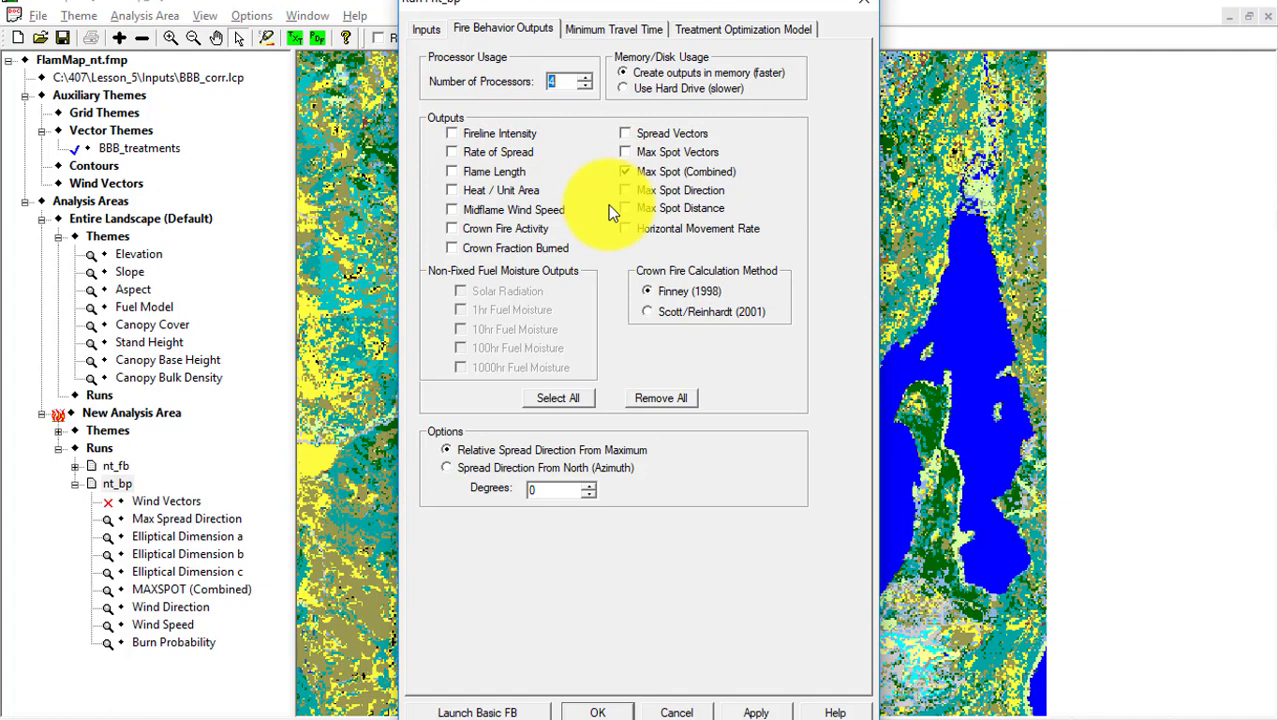
left_click(590, 29)
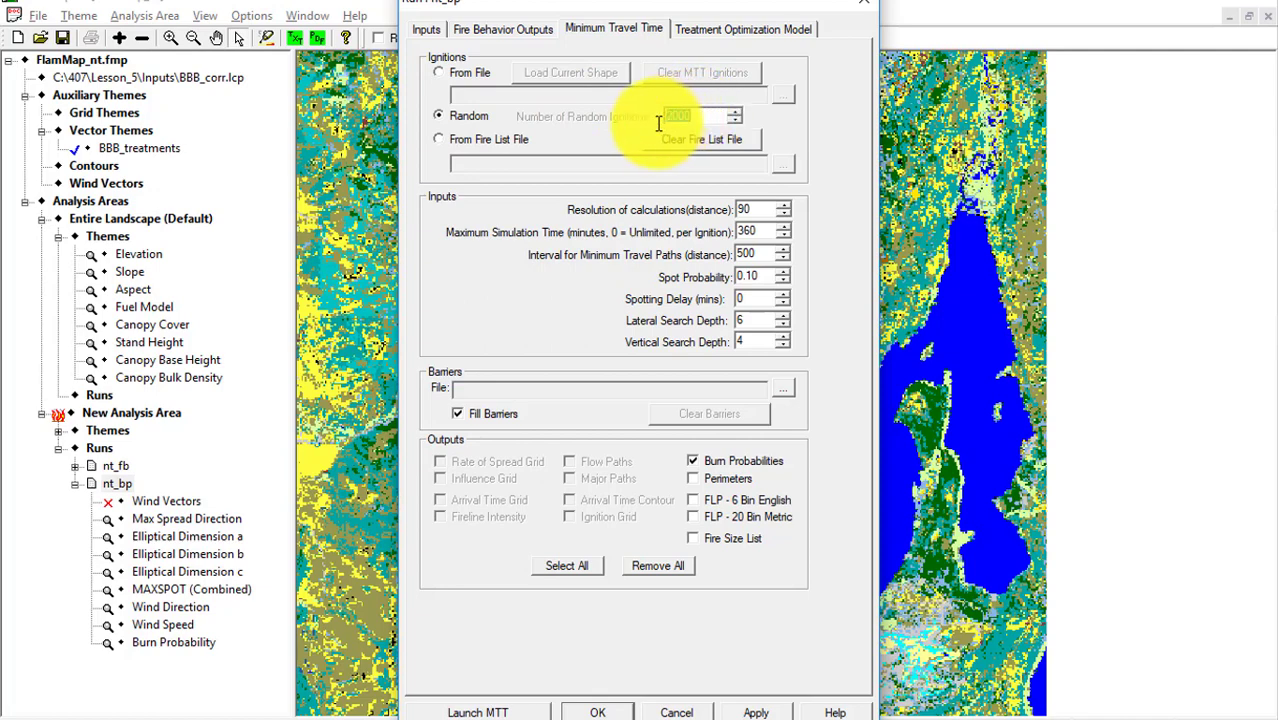
left_click(438, 115)
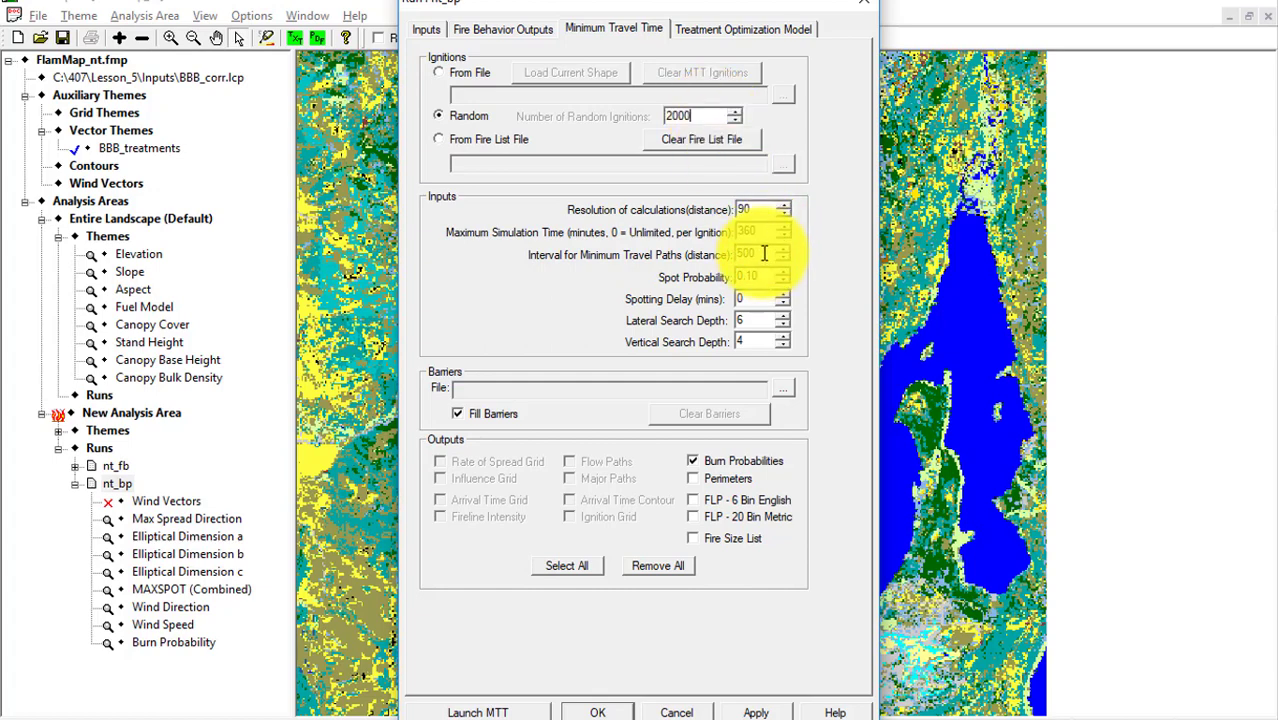
left_click_drag(763, 231, 710, 229)
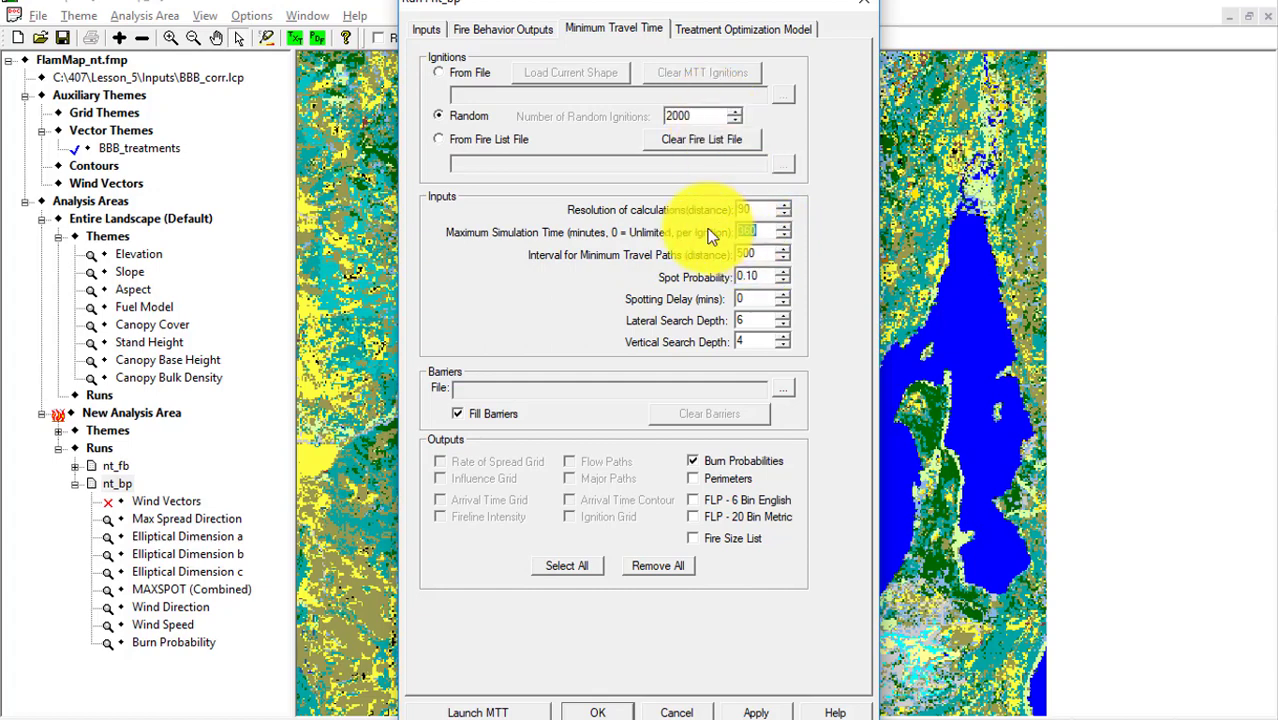
type("360")
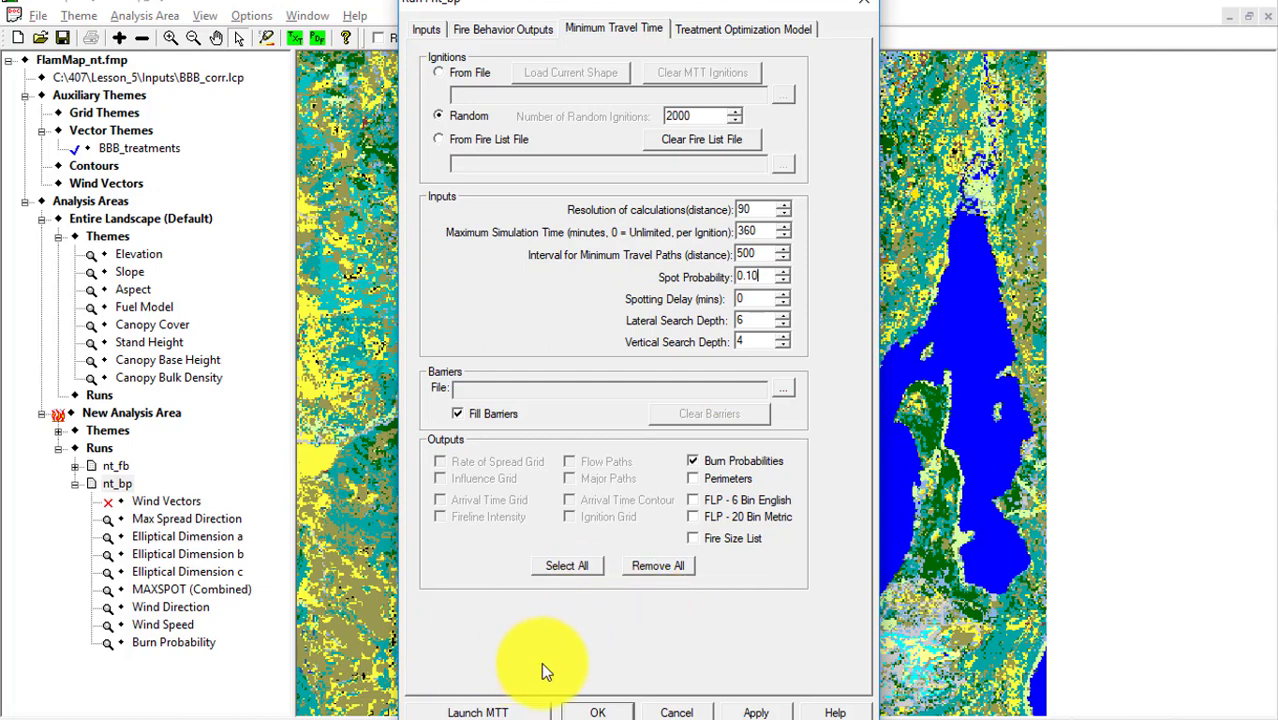
left_click(762, 712)
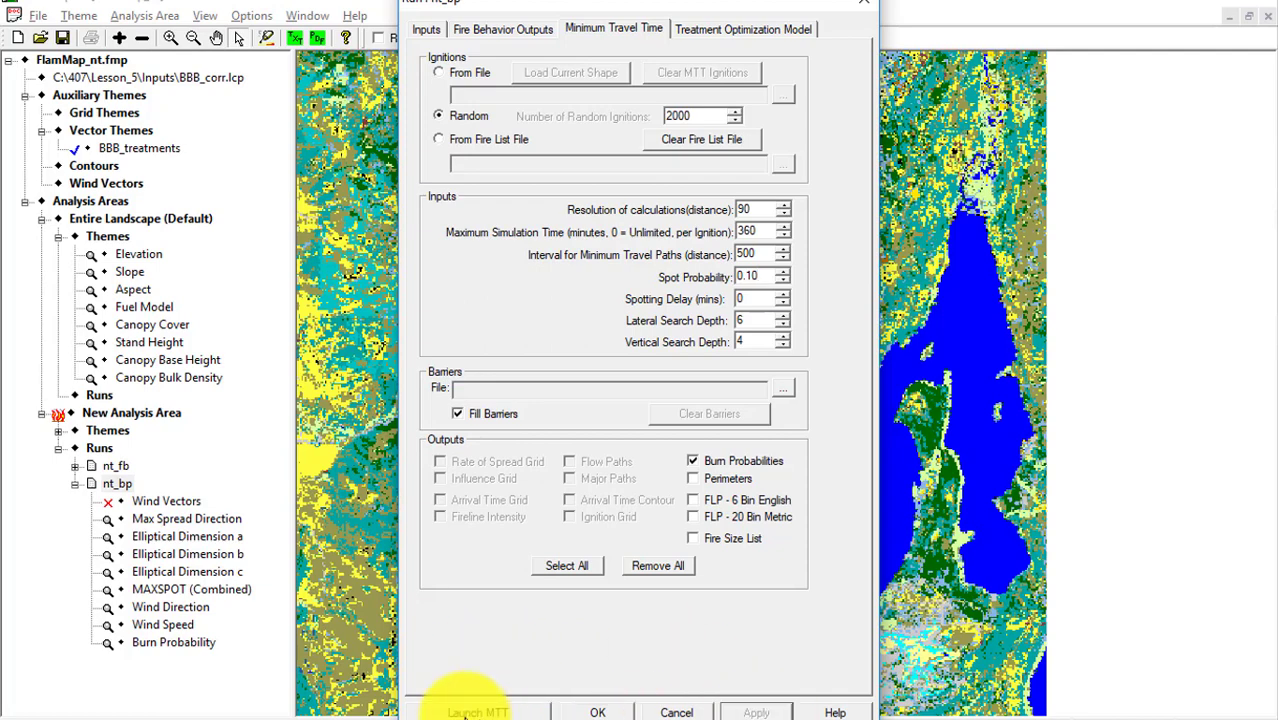
Launch the Minimum Travel Time simulation for nt_bp and close the run's settings once it has finished.
left_click(476, 712)
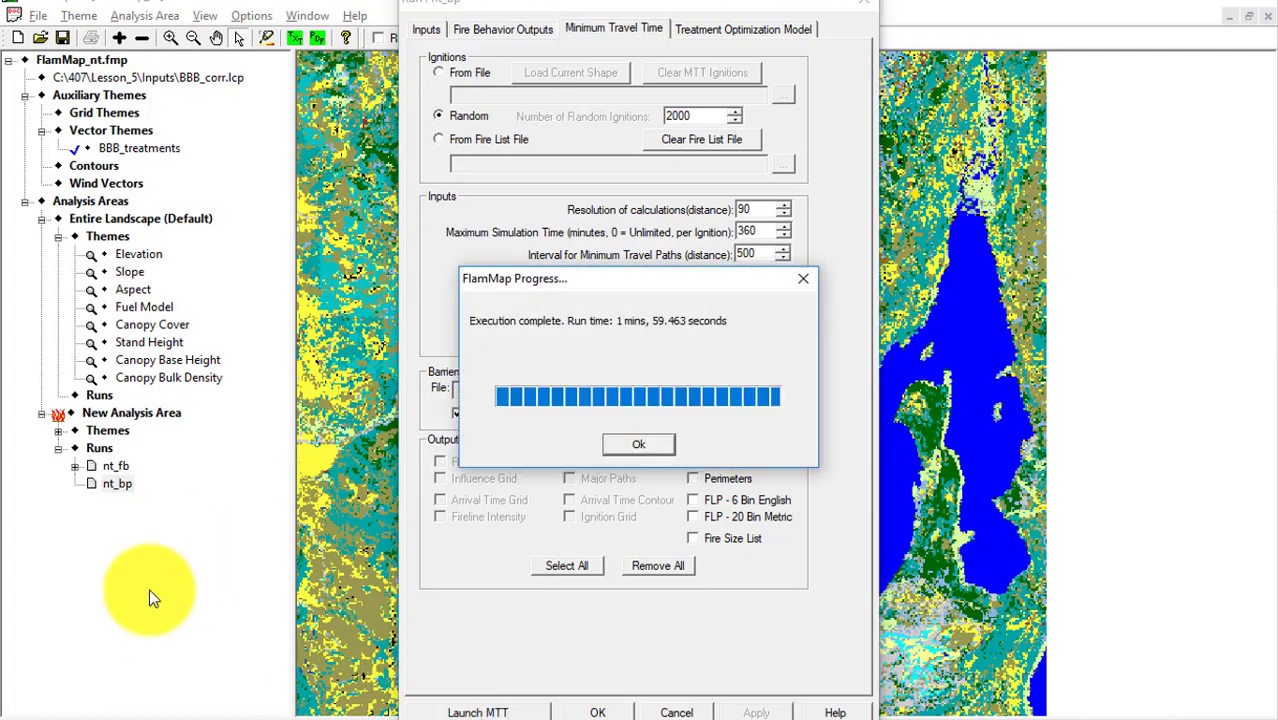
left_click(638, 445)
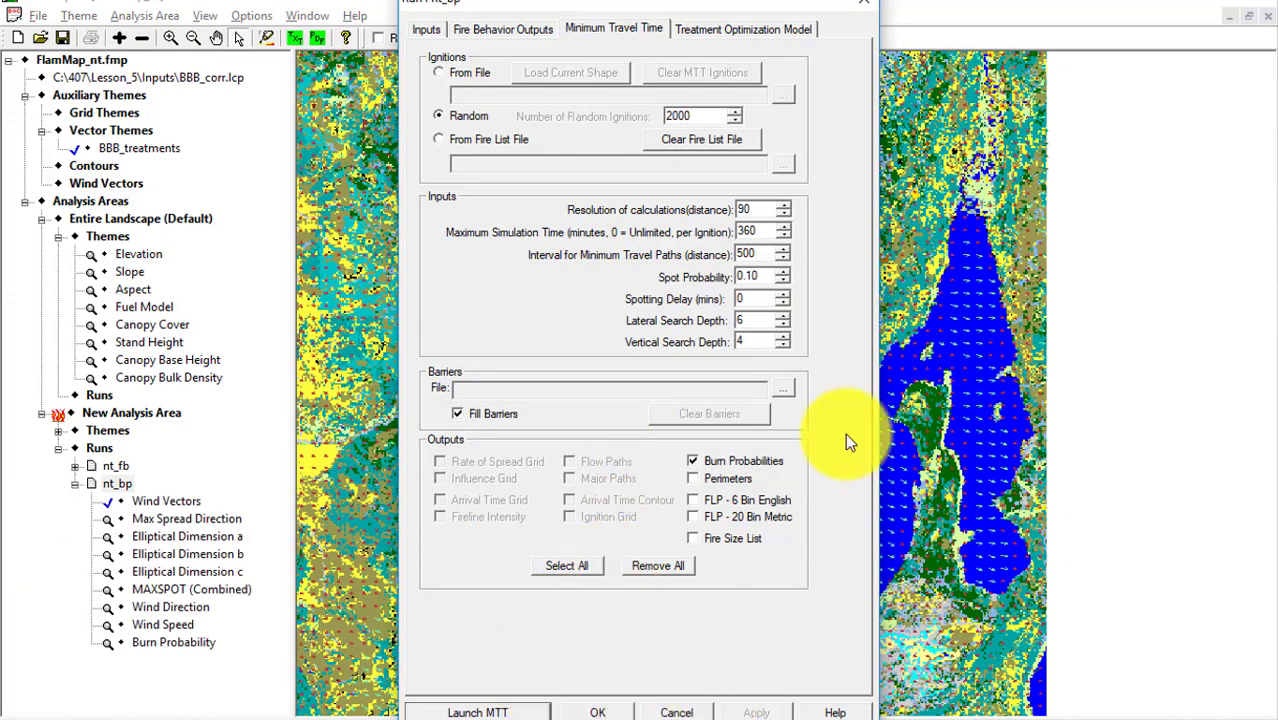
left_click(864, 5)
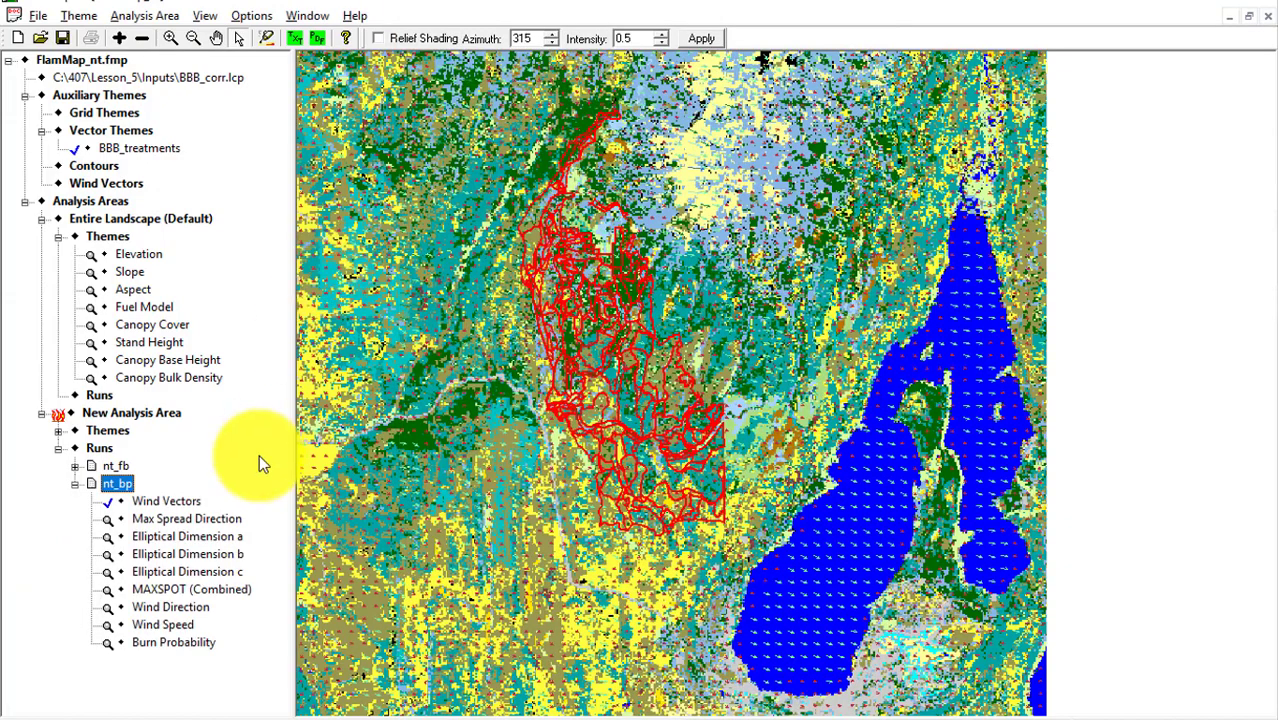
Display the Burn Probability output of nt_bp on the map and check its legend.
left_click(110, 646)
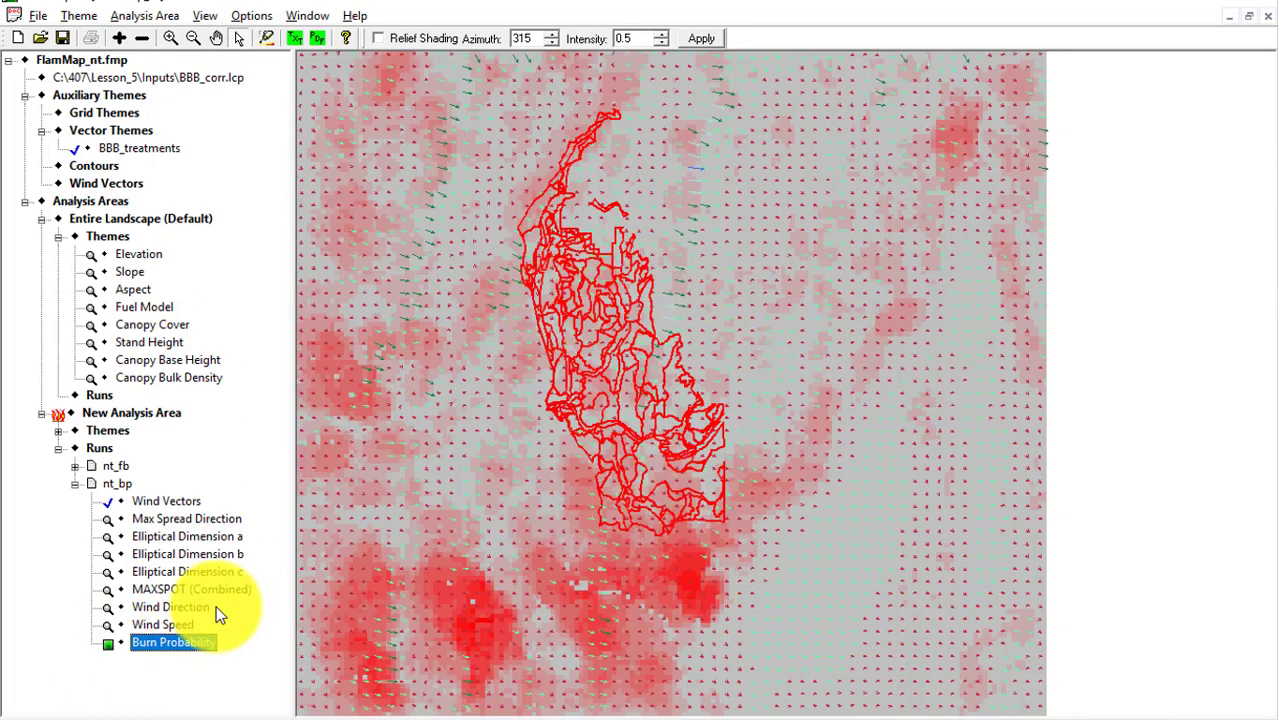
double_click(141, 650)
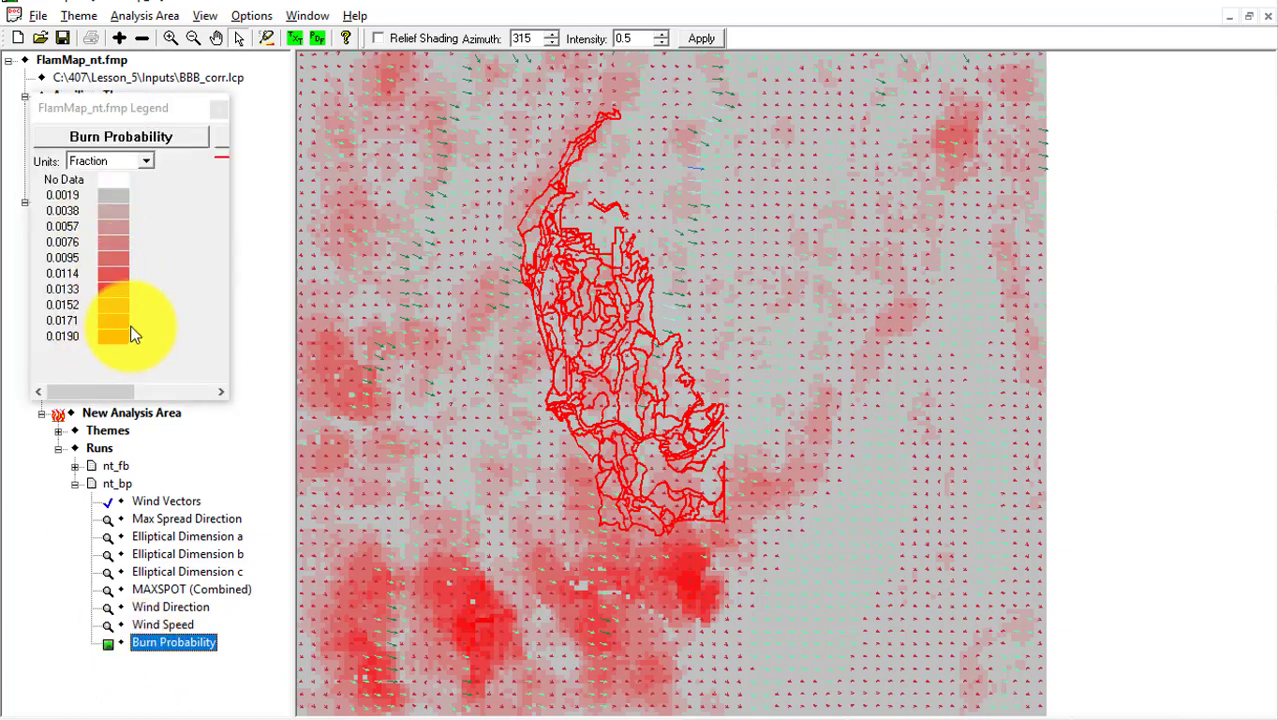
left_click(222, 110)
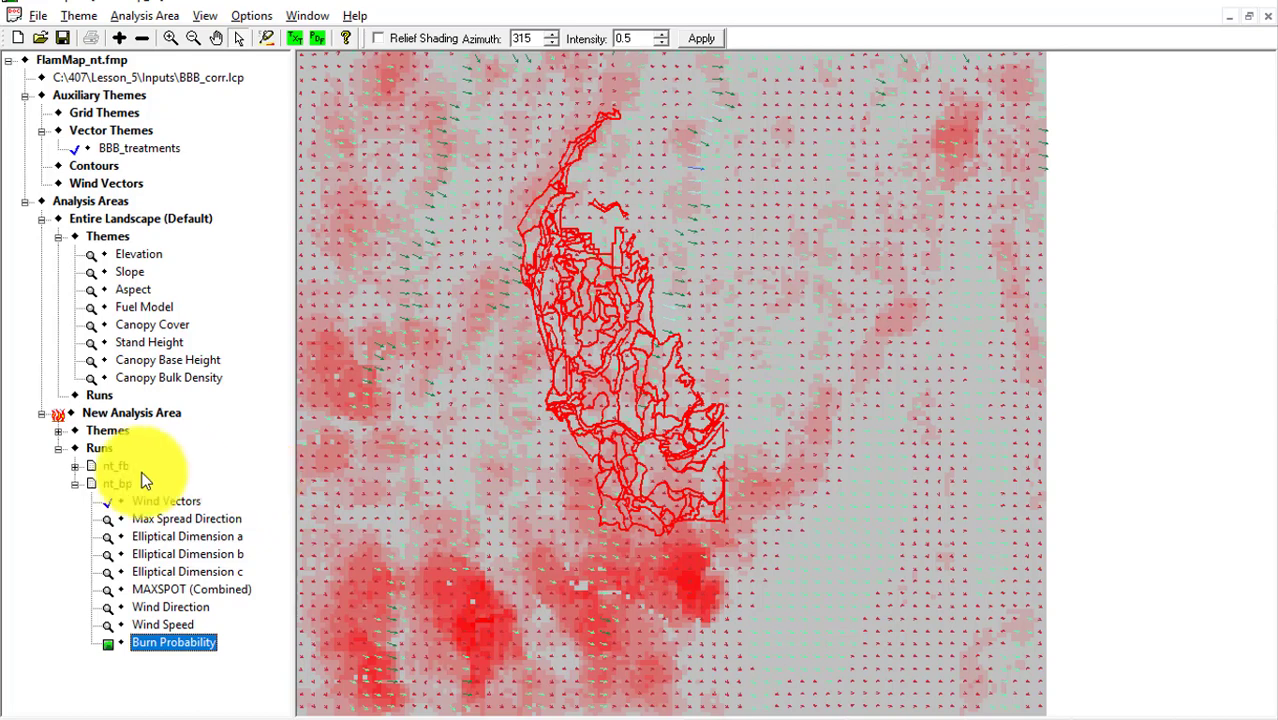
Collapse the Entire Landscape and Auxiliary Themes branches and expand the outputs of the nt_fb run.
left_click(41, 219)
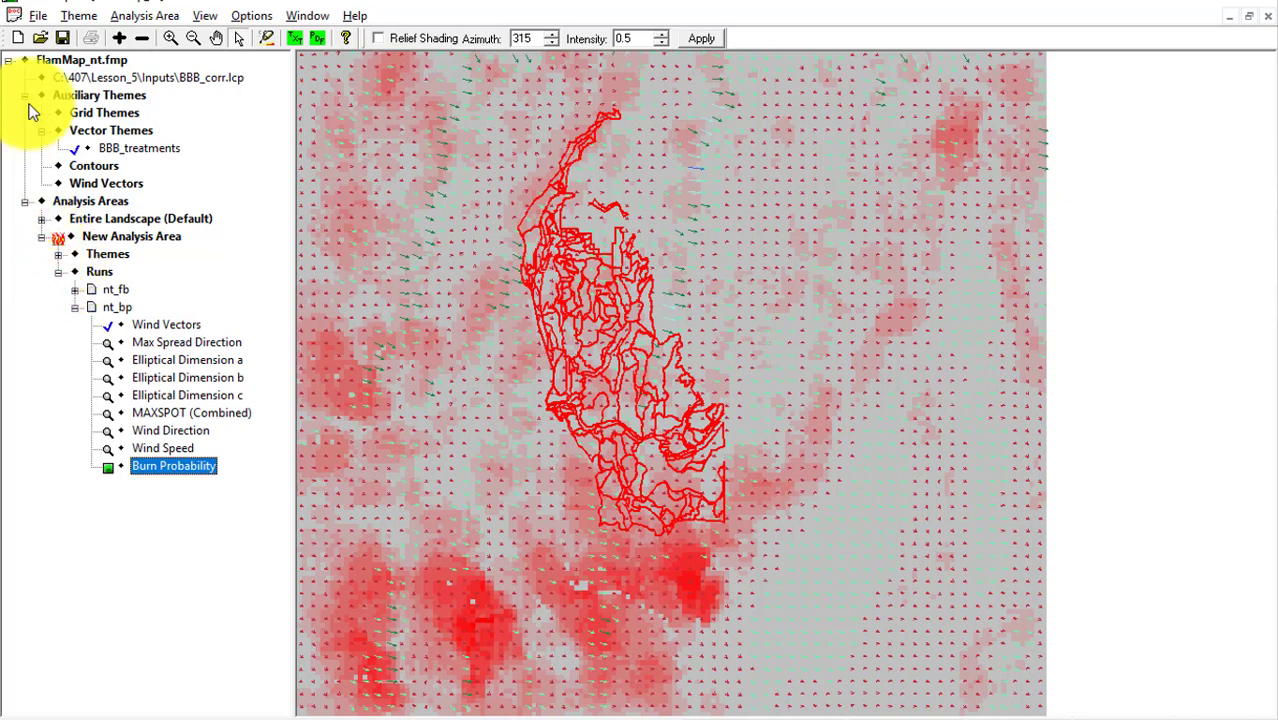
left_click(10, 62)
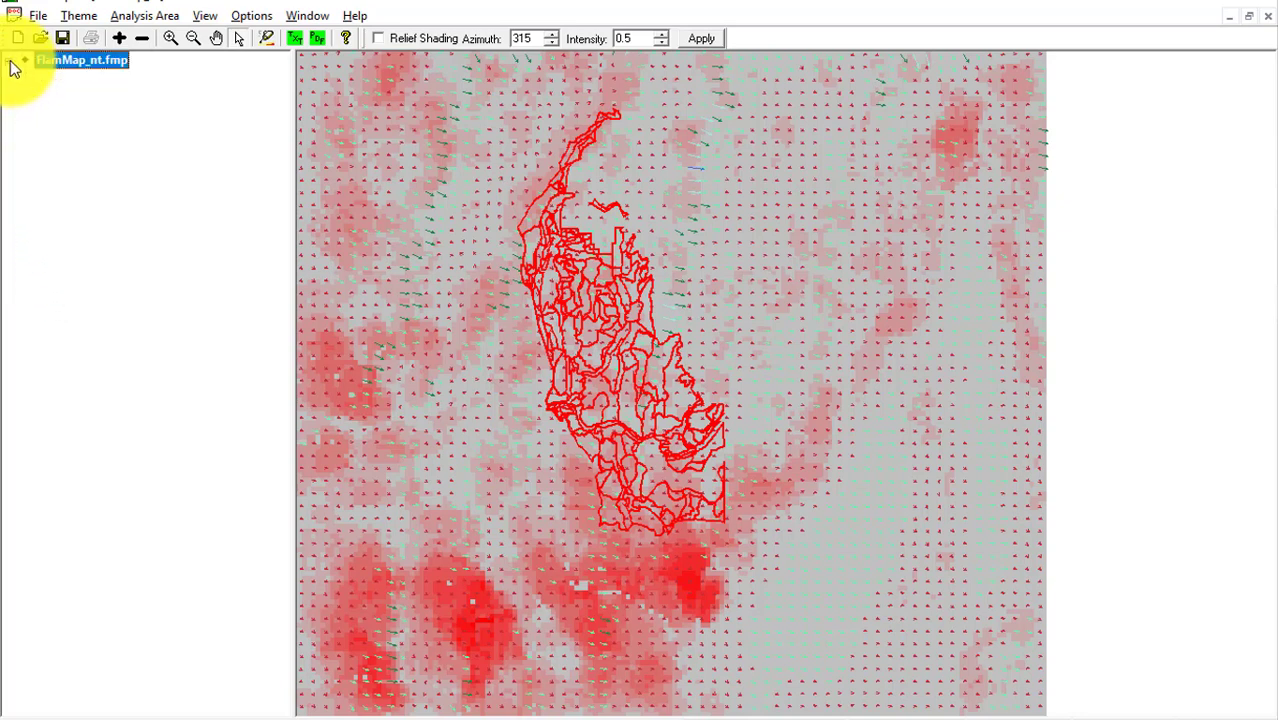
left_click(10, 62)
left_click(27, 95)
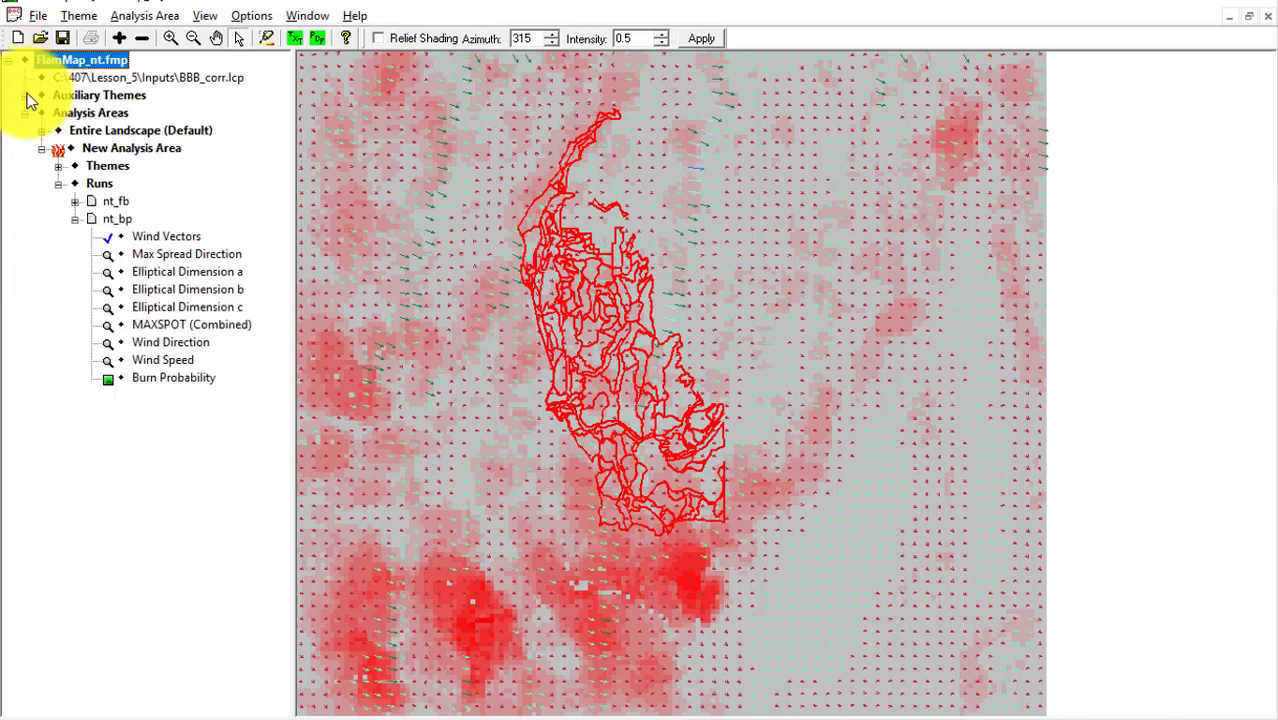
left_click(75, 201)
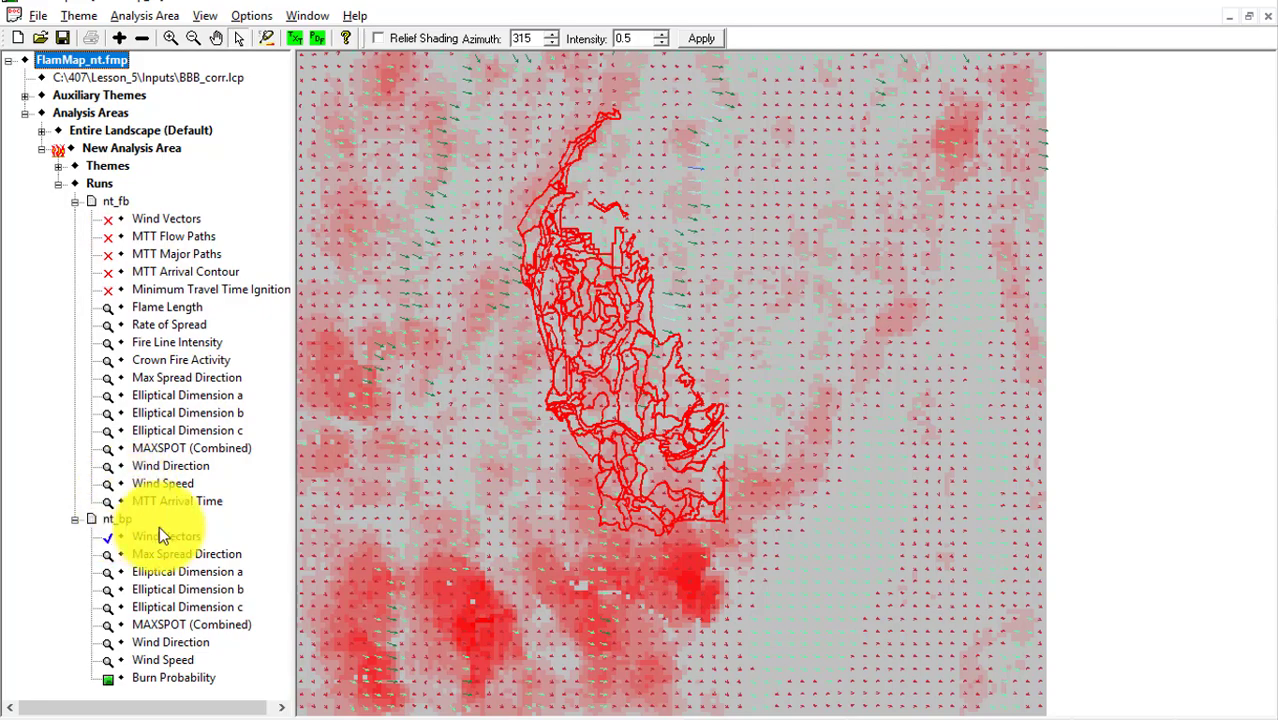
Review the inputs of the nt_fb run alongside the contents of its High_wx.fms fuel moisture file, and close both.
double_click(111, 201)
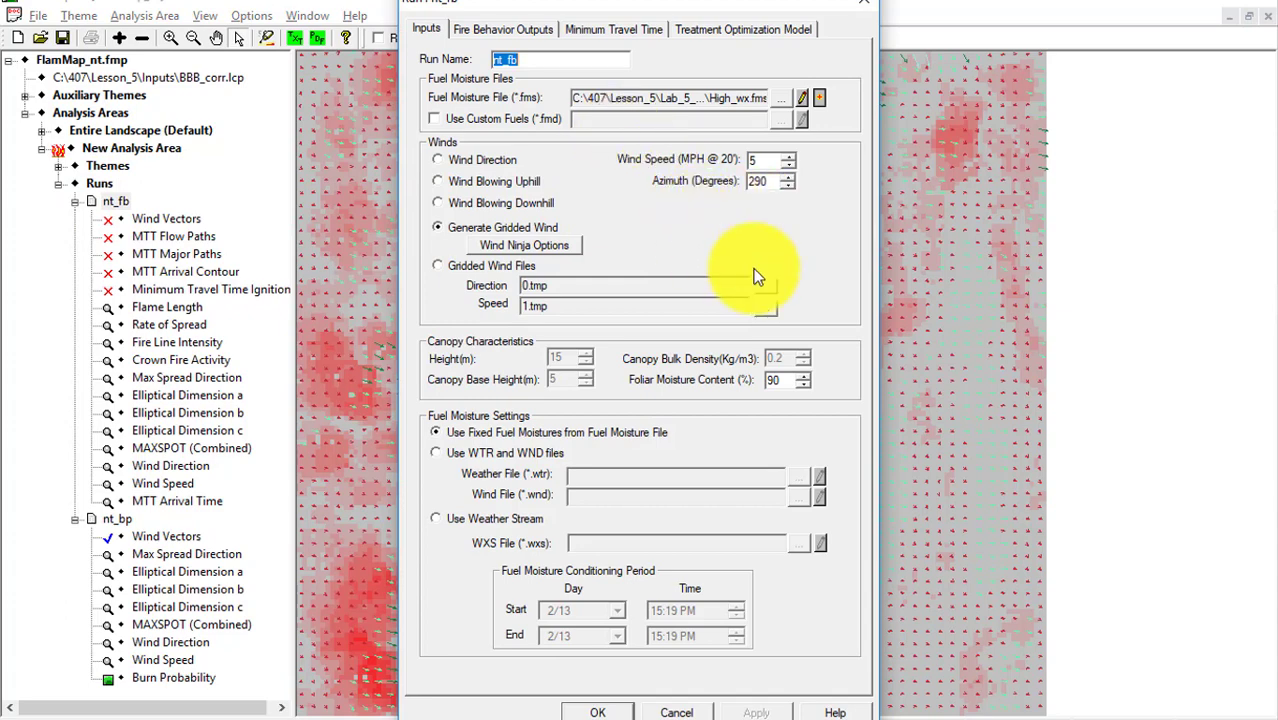
left_click(800, 97)
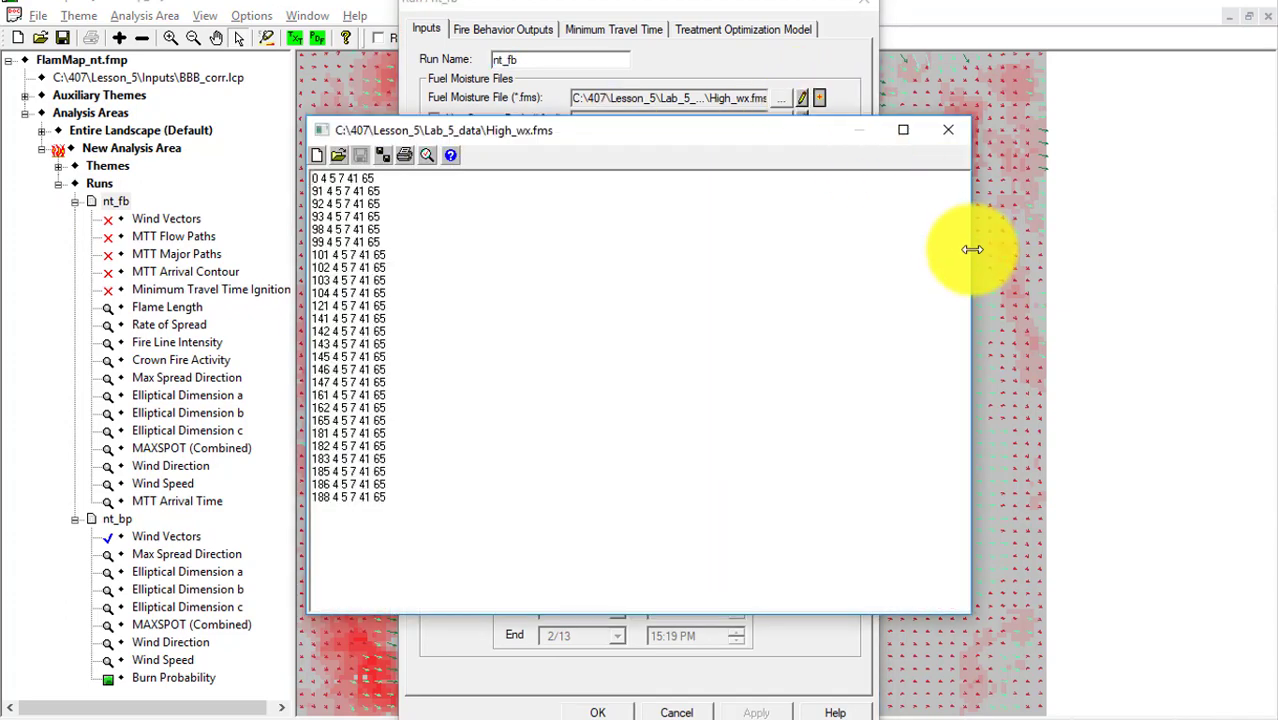
left_click_drag(972, 255, 505, 265)
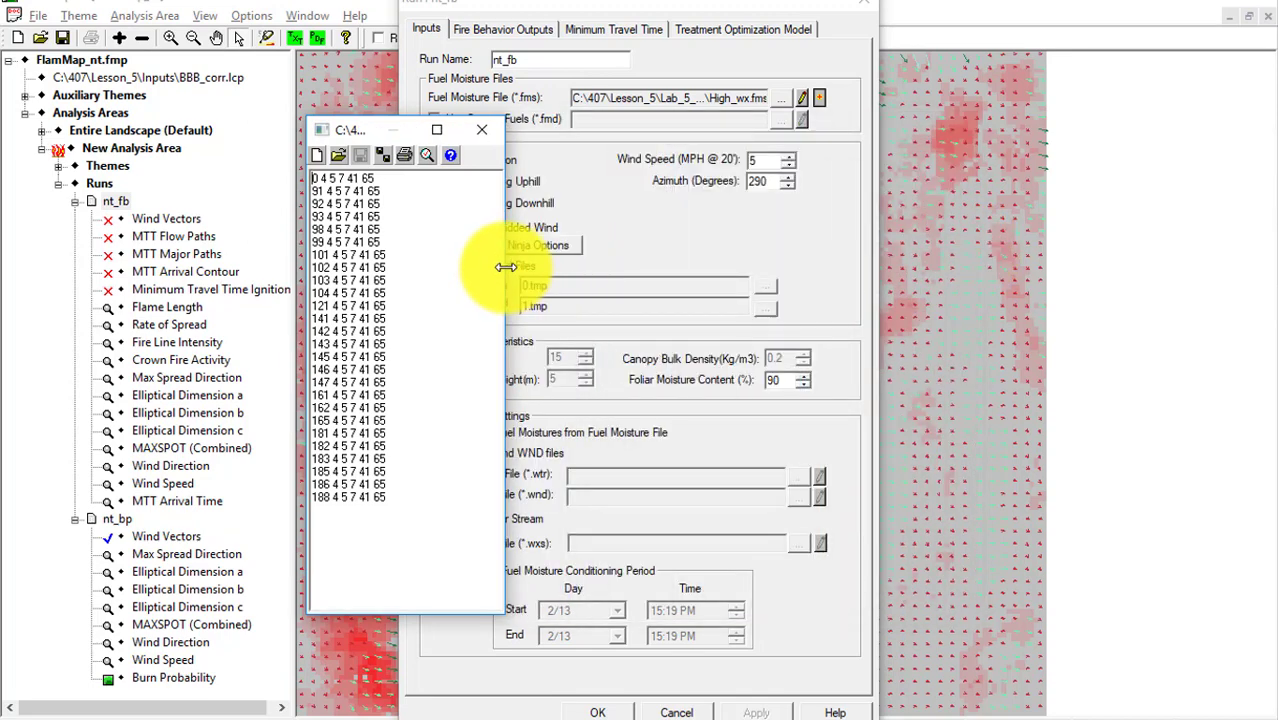
left_click_drag(348, 132, 877, 141)
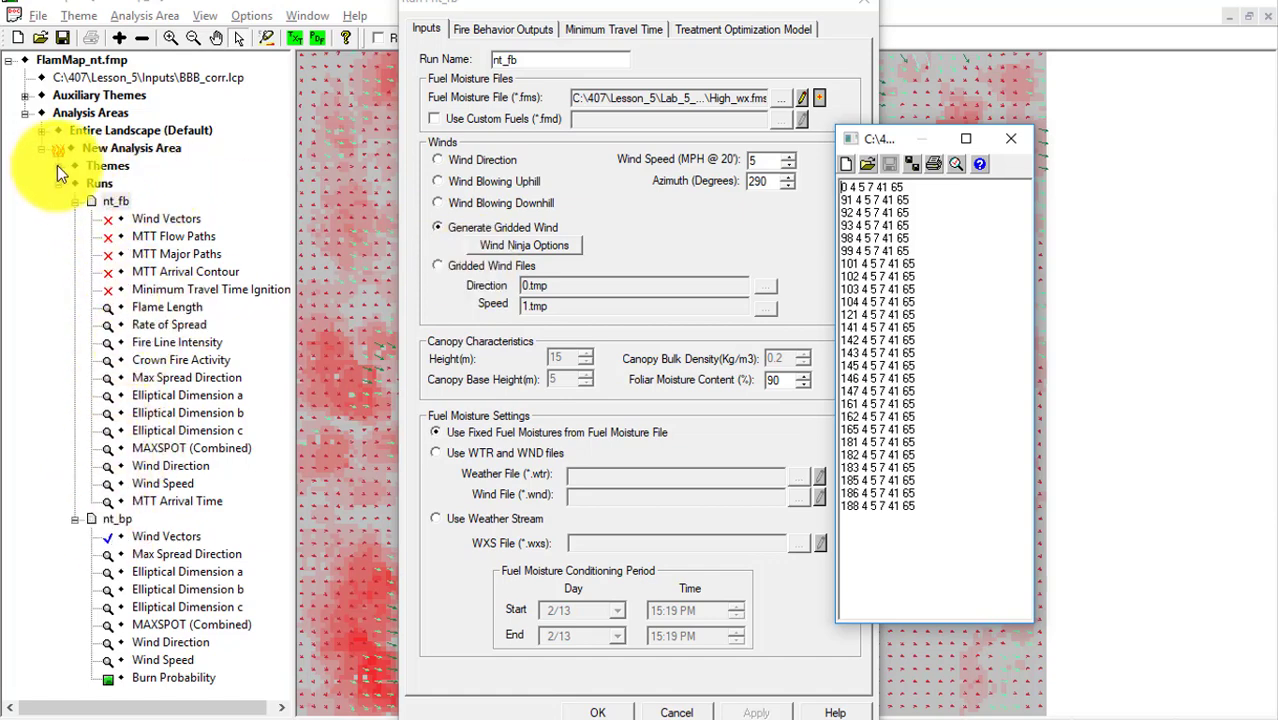
left_click(1020, 136)
left_click(866, 4)
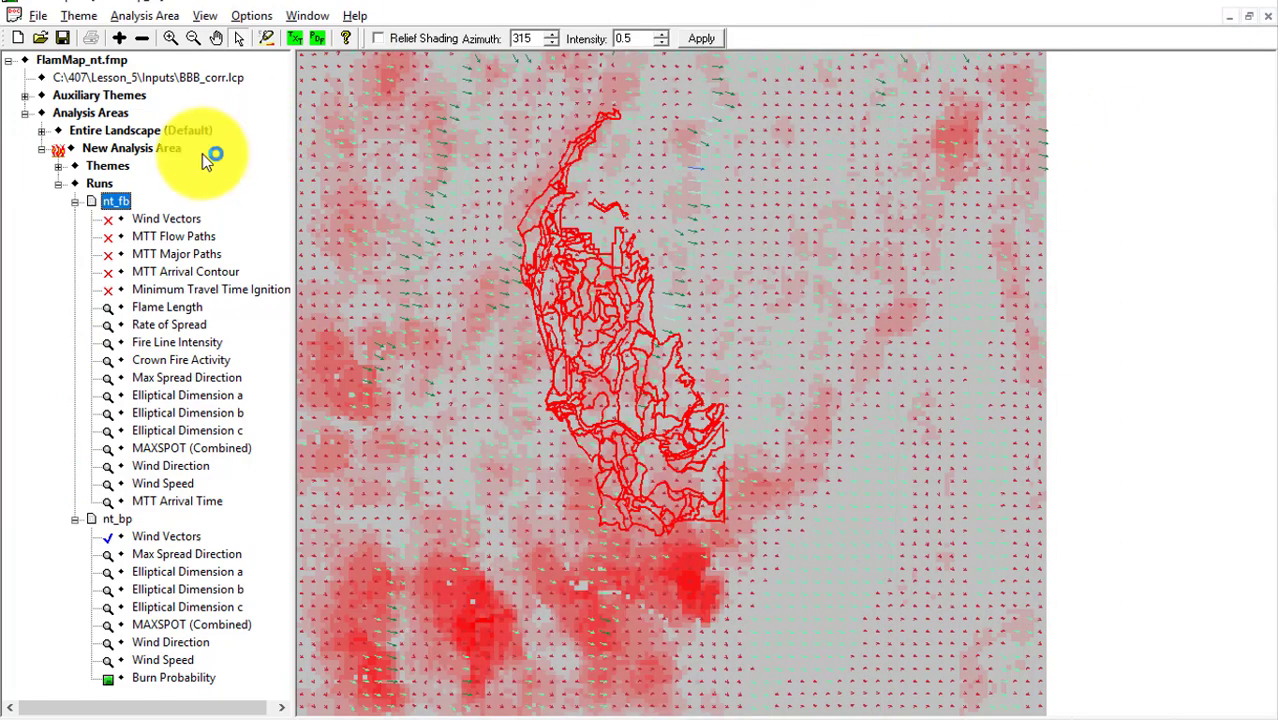
Display the Fuel Model theme of New Analysis Area on the map and collapse its themes.
left_click(57, 167)
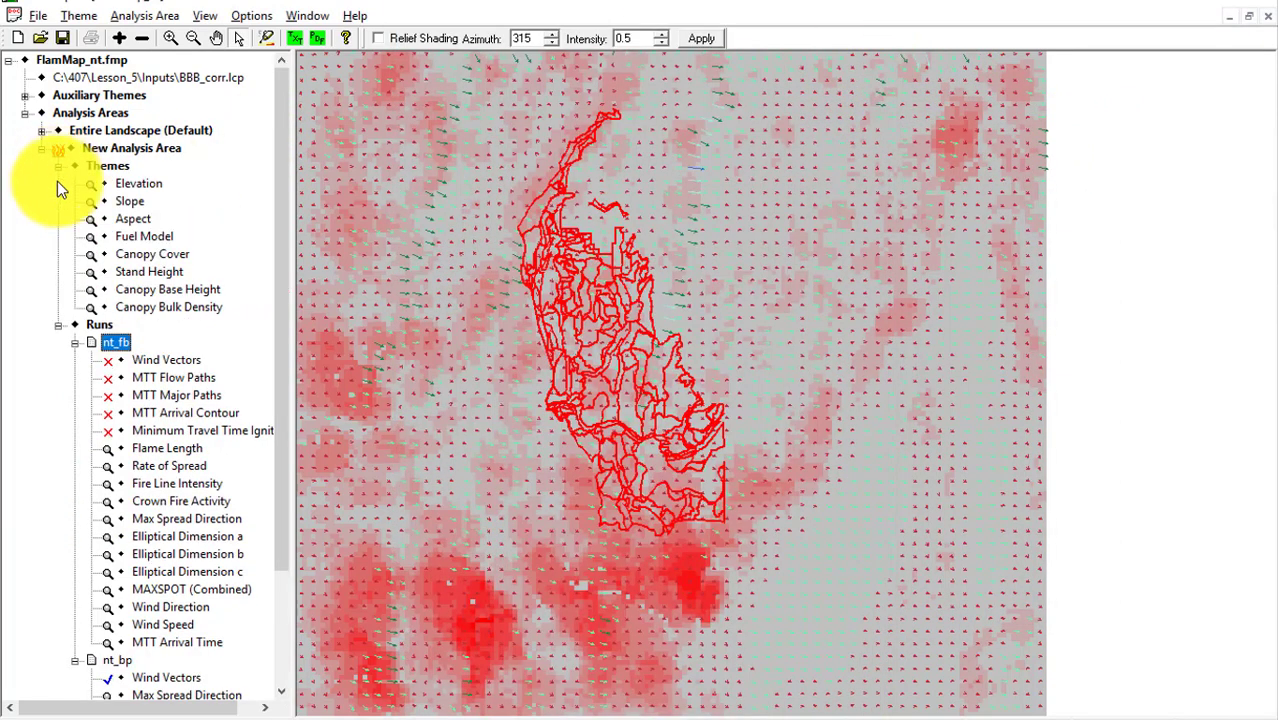
left_click(90, 237)
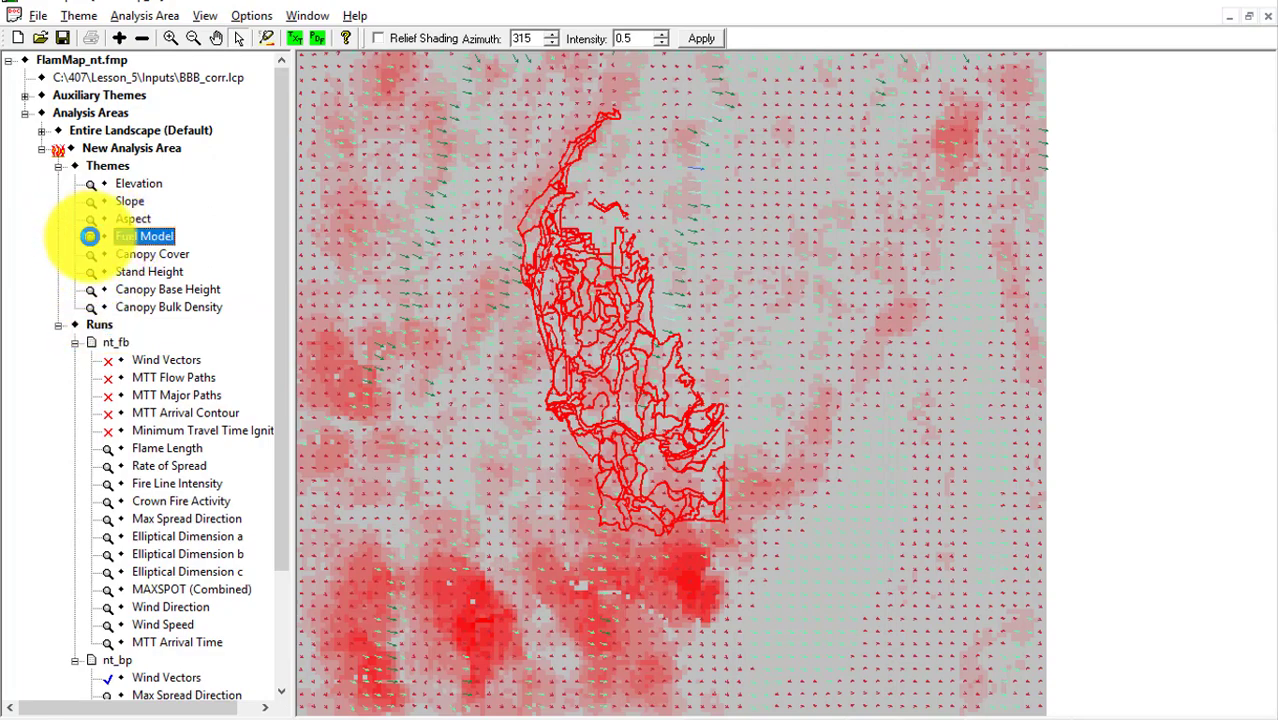
left_click(57, 166)
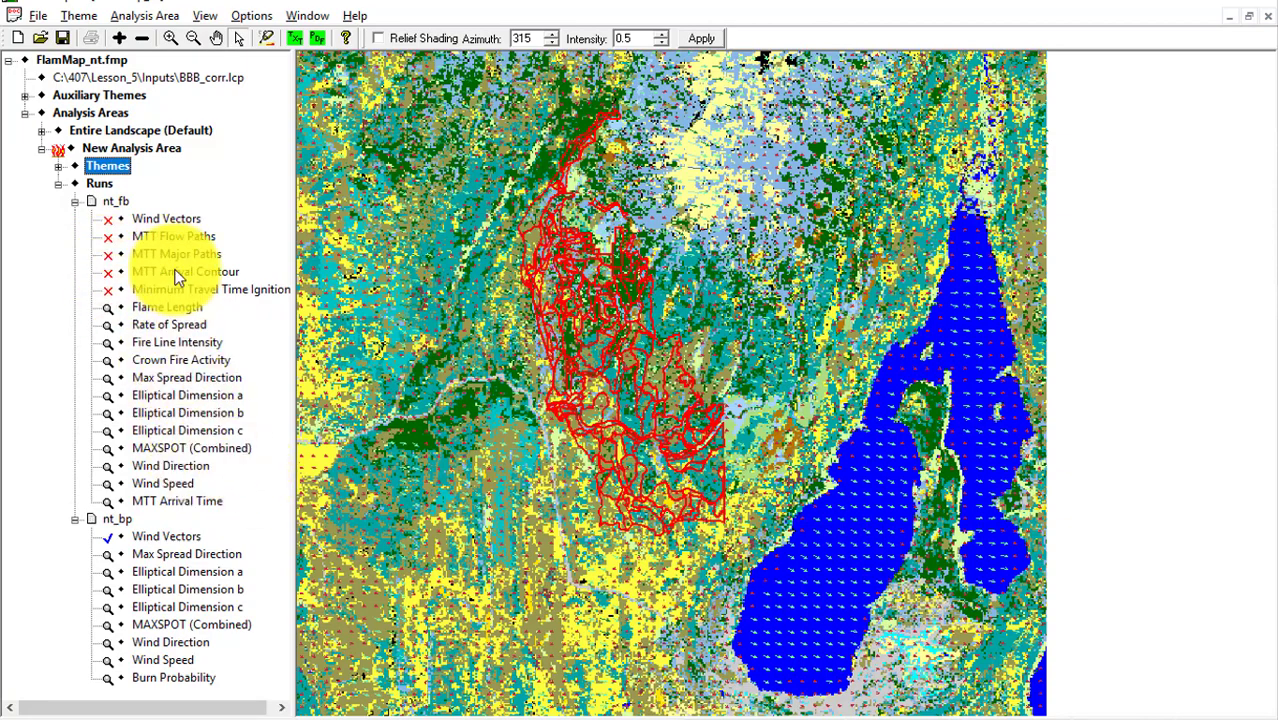
Save the MTT Flow Paths of nt_fb as shapefile nt_fp in the Lesson_5 Outputs folder.
right_click(165, 237)
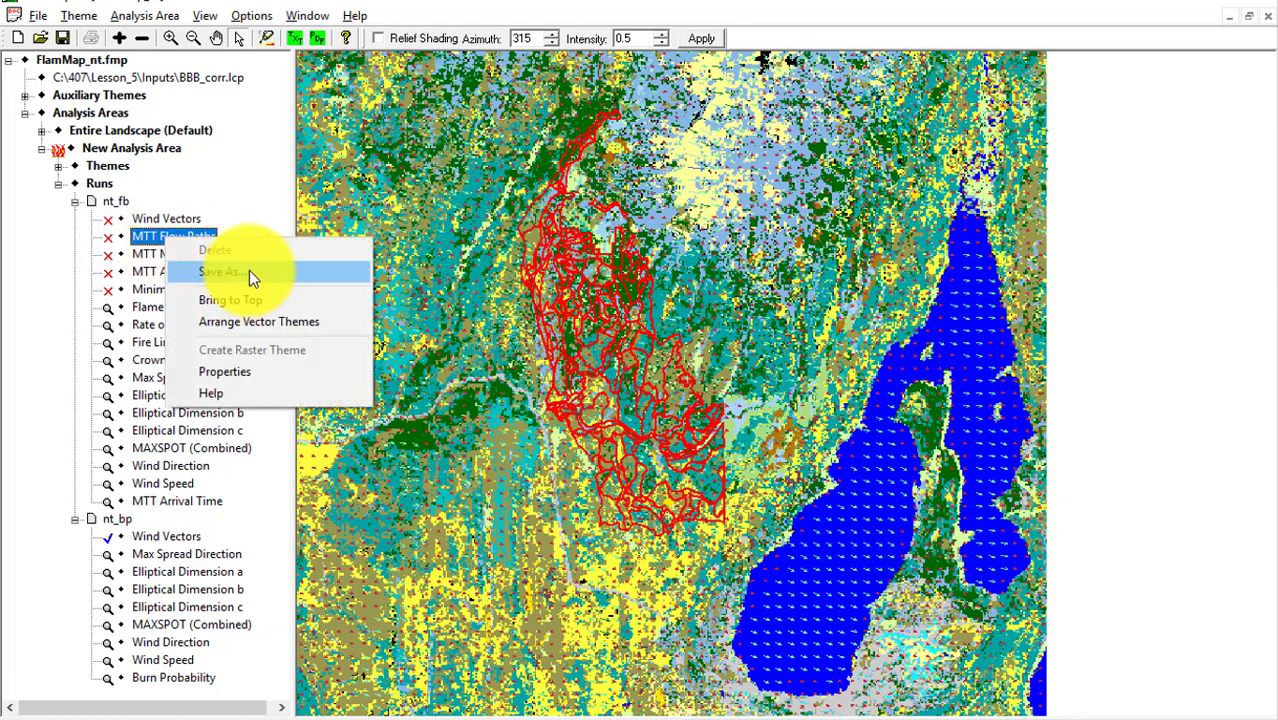
left_click(249, 270)
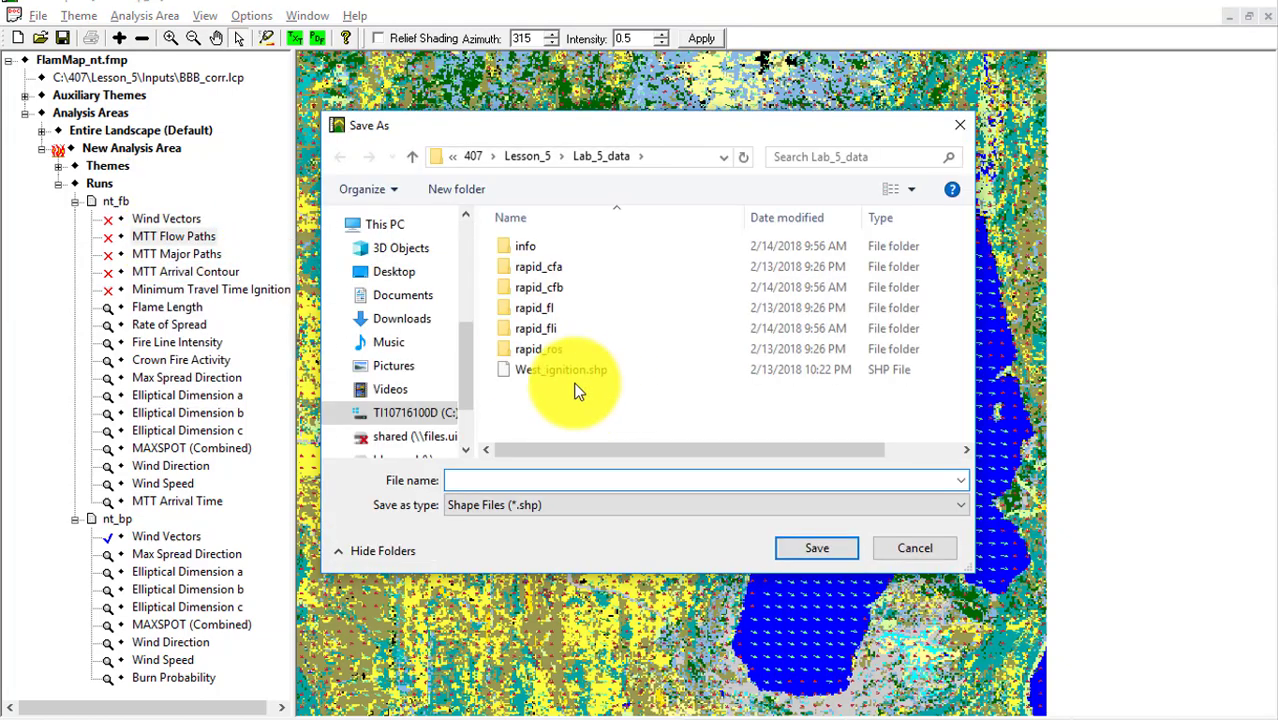
left_click(522, 158)
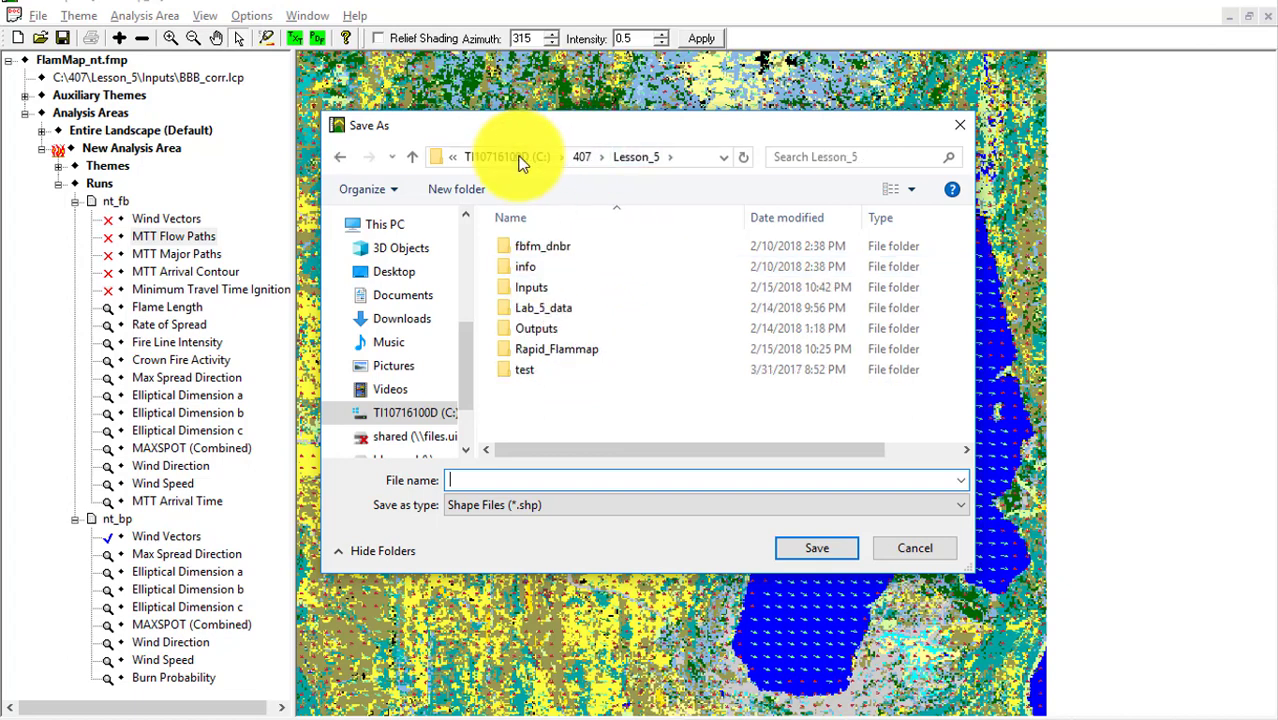
double_click(533, 333)
left_click(525, 483)
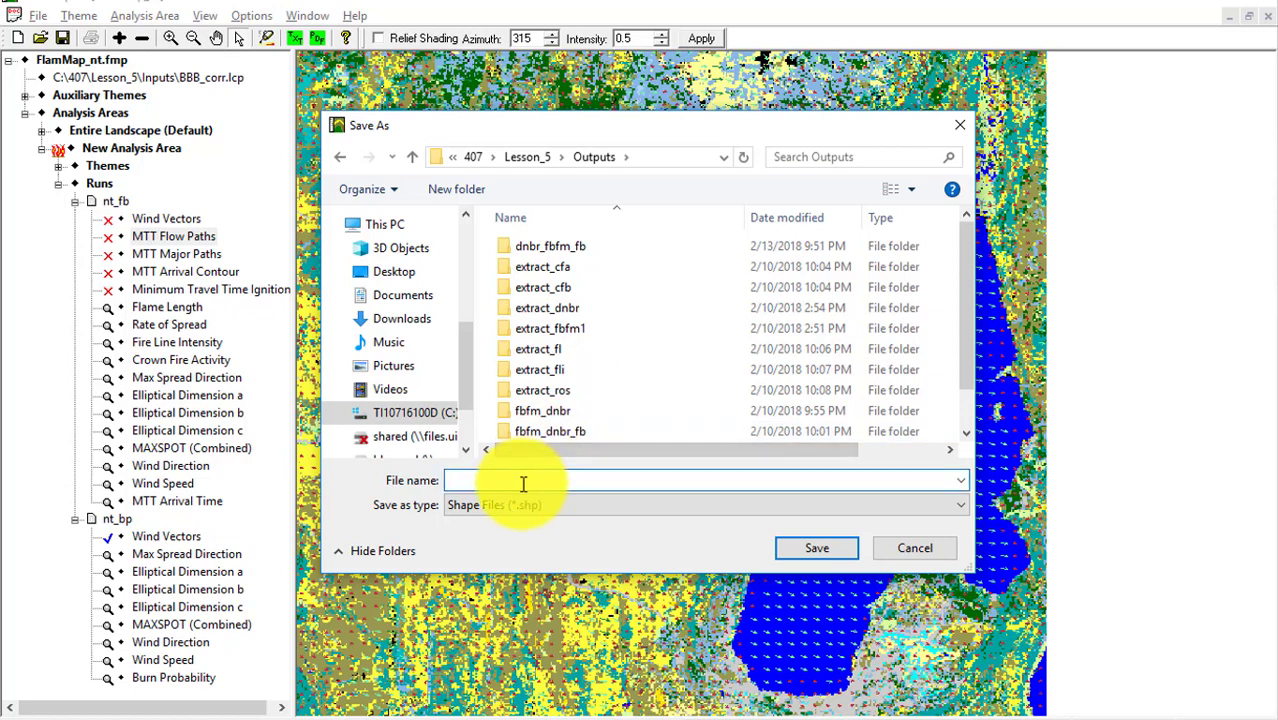
type("nt")
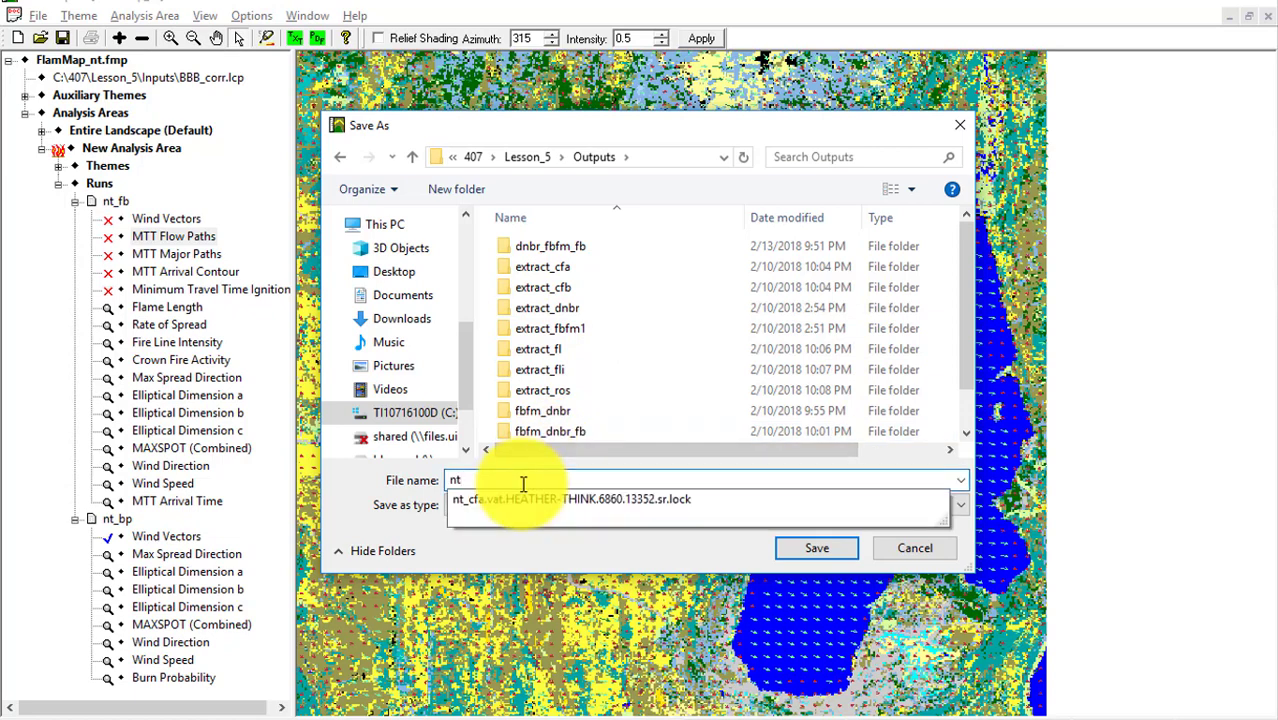
type("_fp")
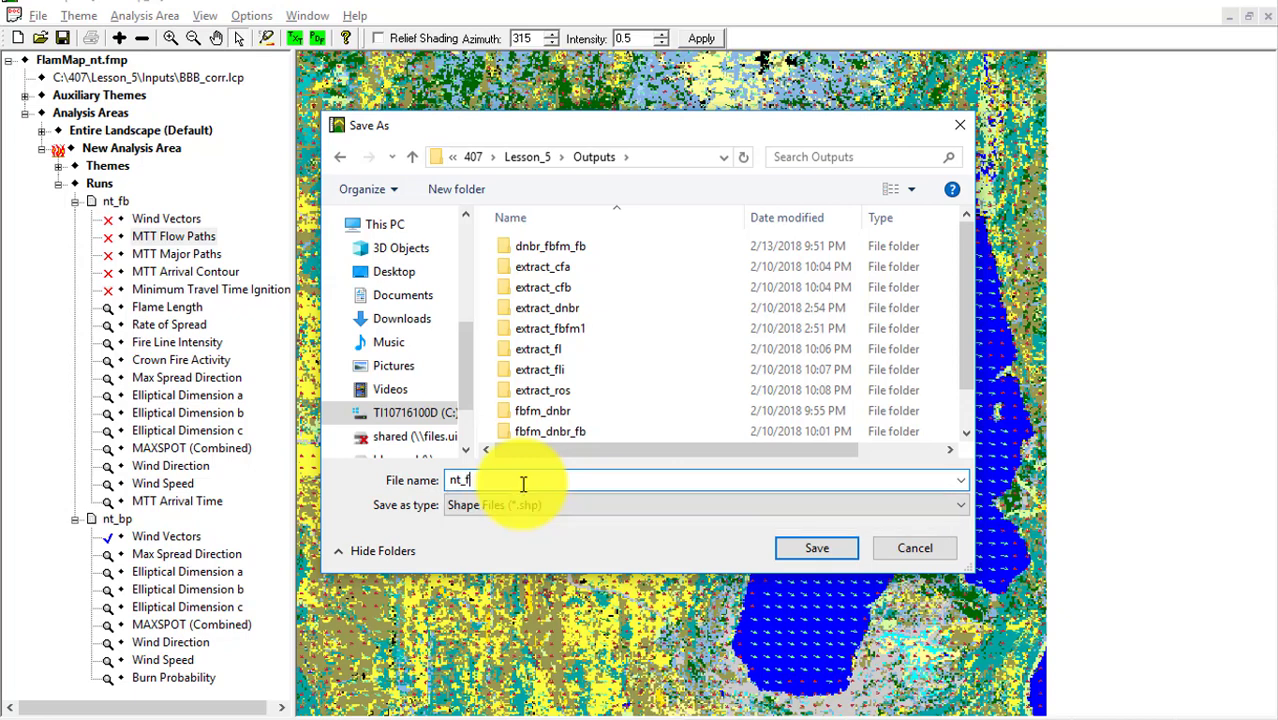
left_click(813, 550)
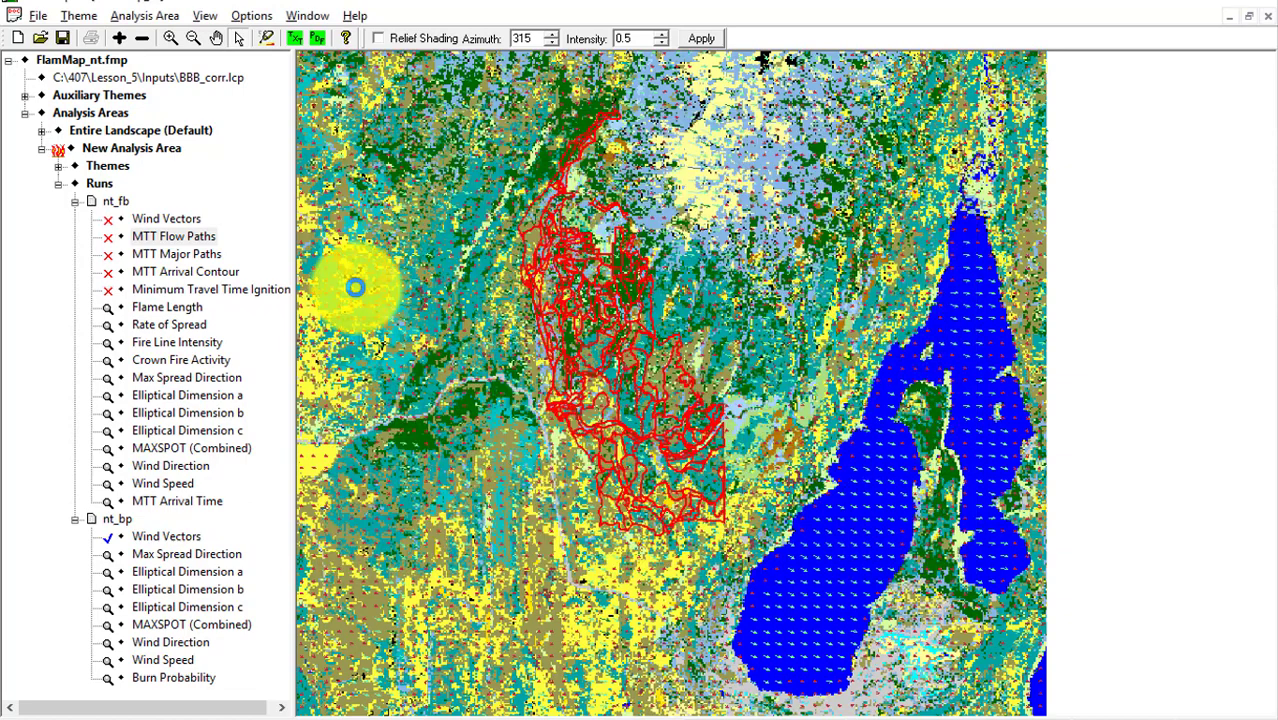
Save the MTT Major Paths of nt_fb as shapefile nt_mp in the Outputs folder.
right_click(186, 258)
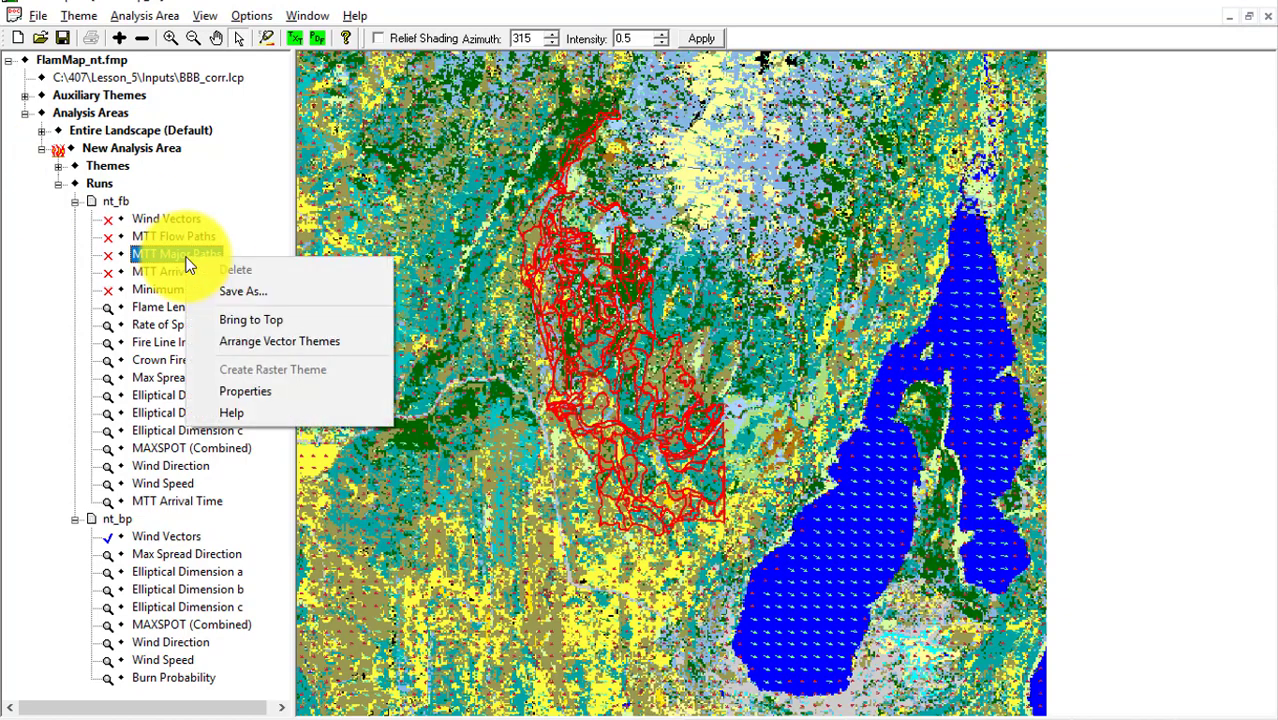
left_click(250, 292)
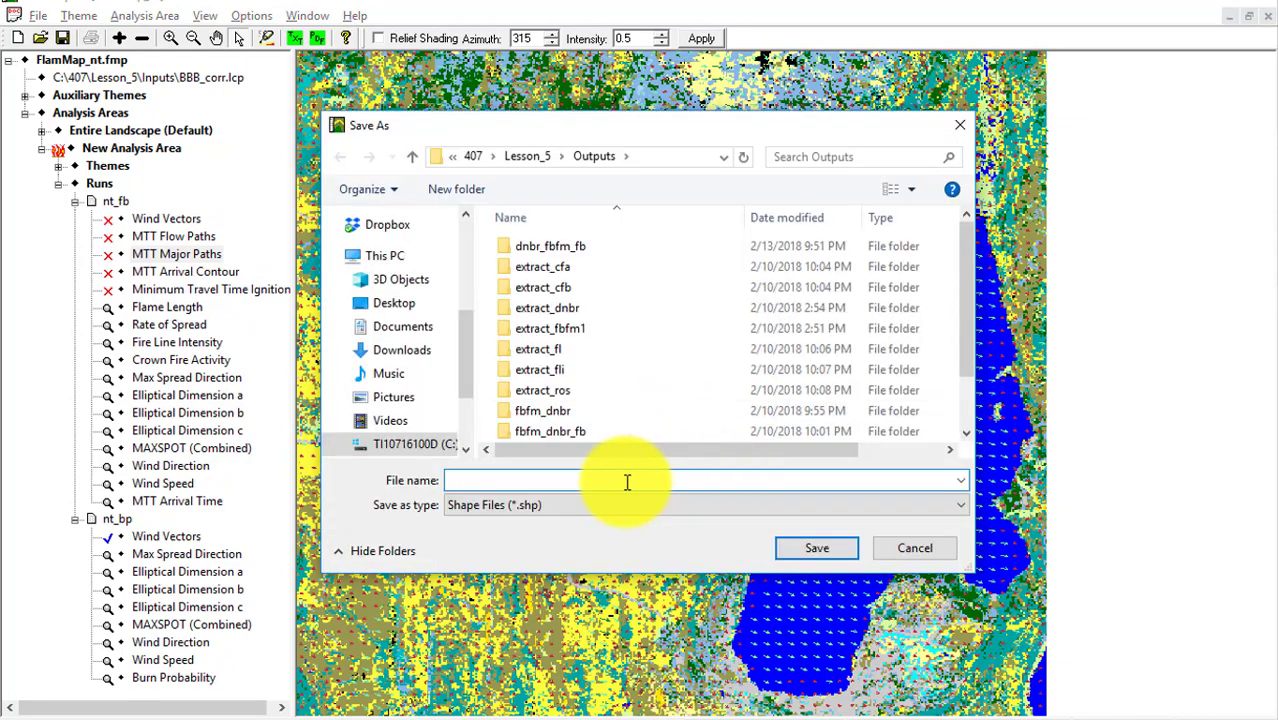
type("nt_")
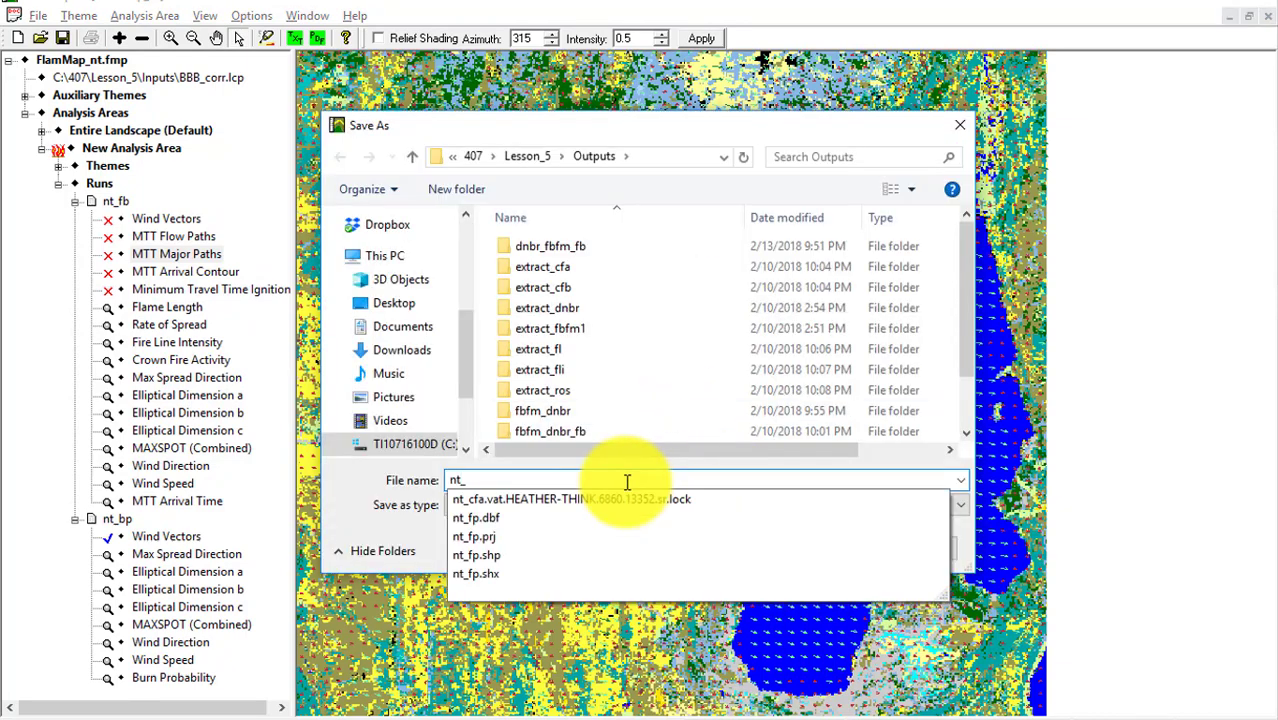
type("mp")
left_click(785, 539)
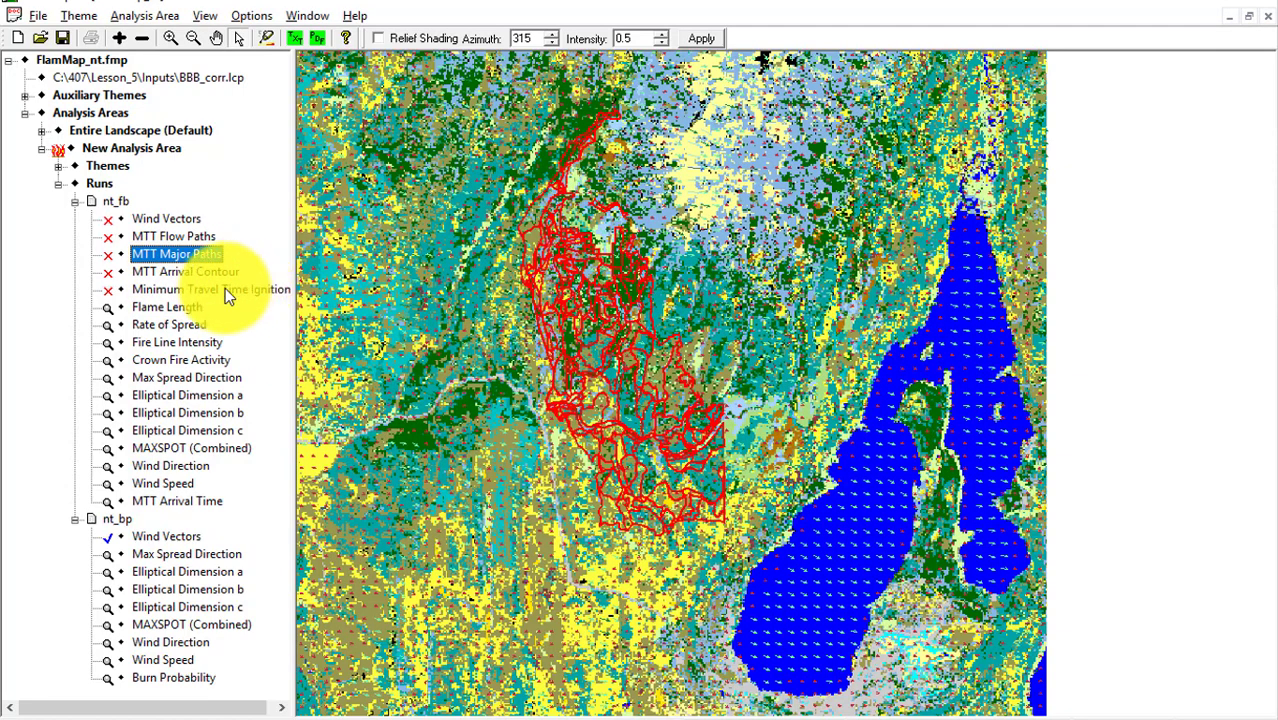
Save the Flame Length output of nt_fb as ASCII grid nt_fl in the Outputs folder.
right_click(153, 308)
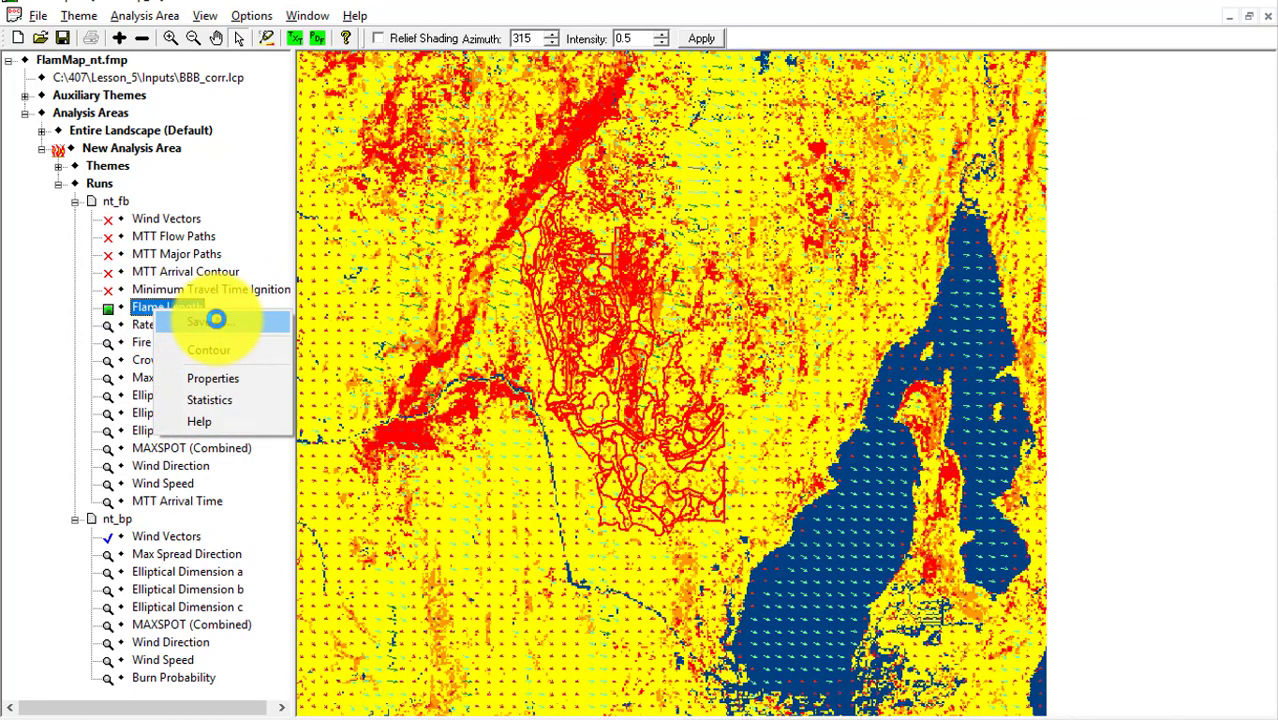
left_click(217, 319)
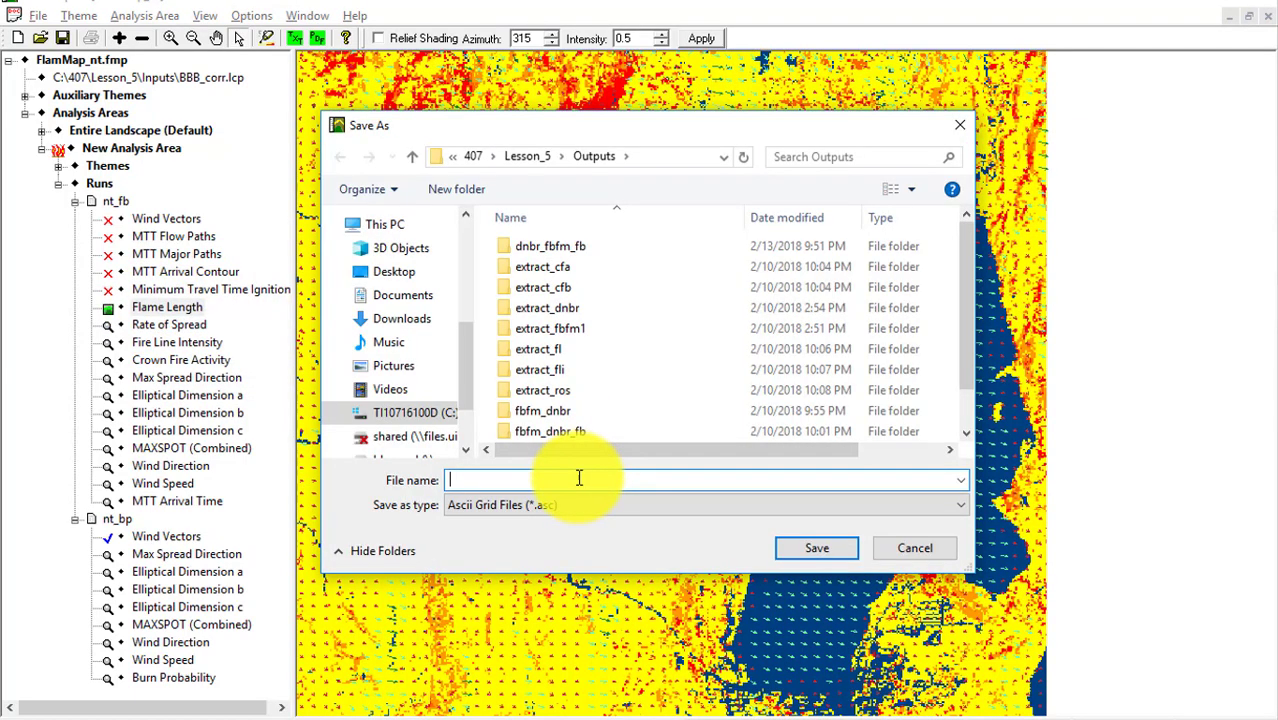
type("nt_fl")
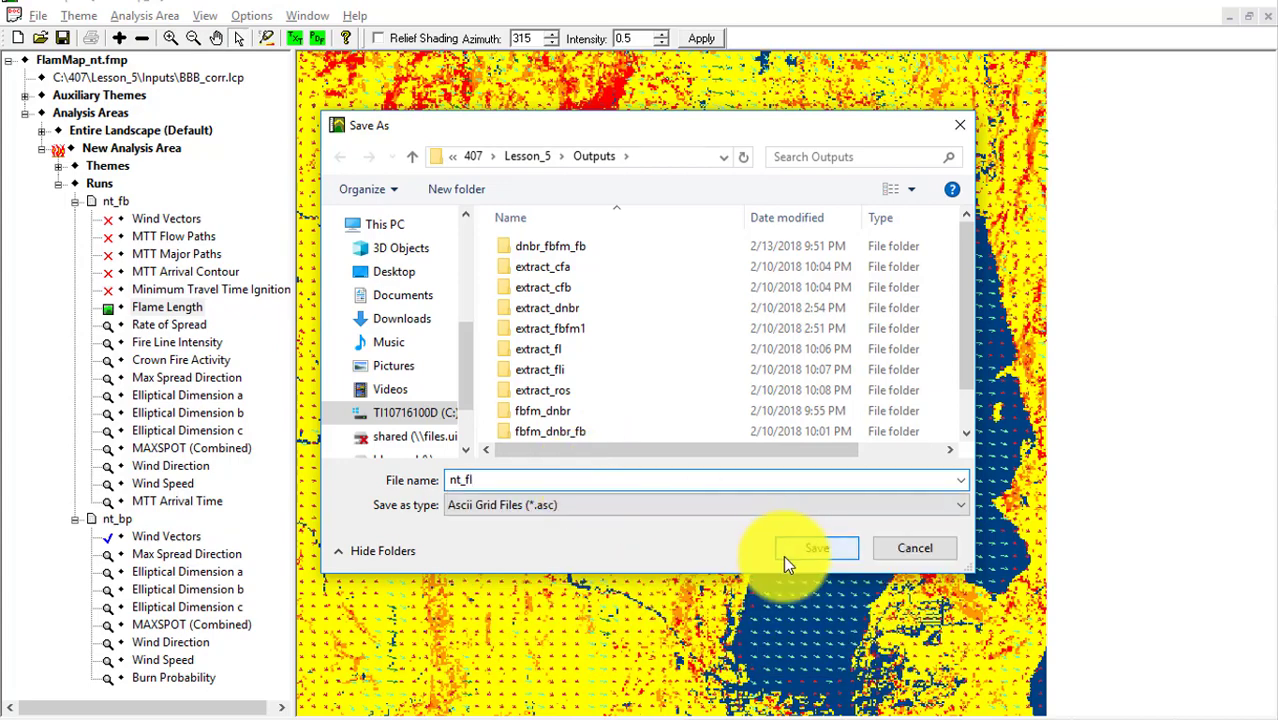
left_click(785, 553)
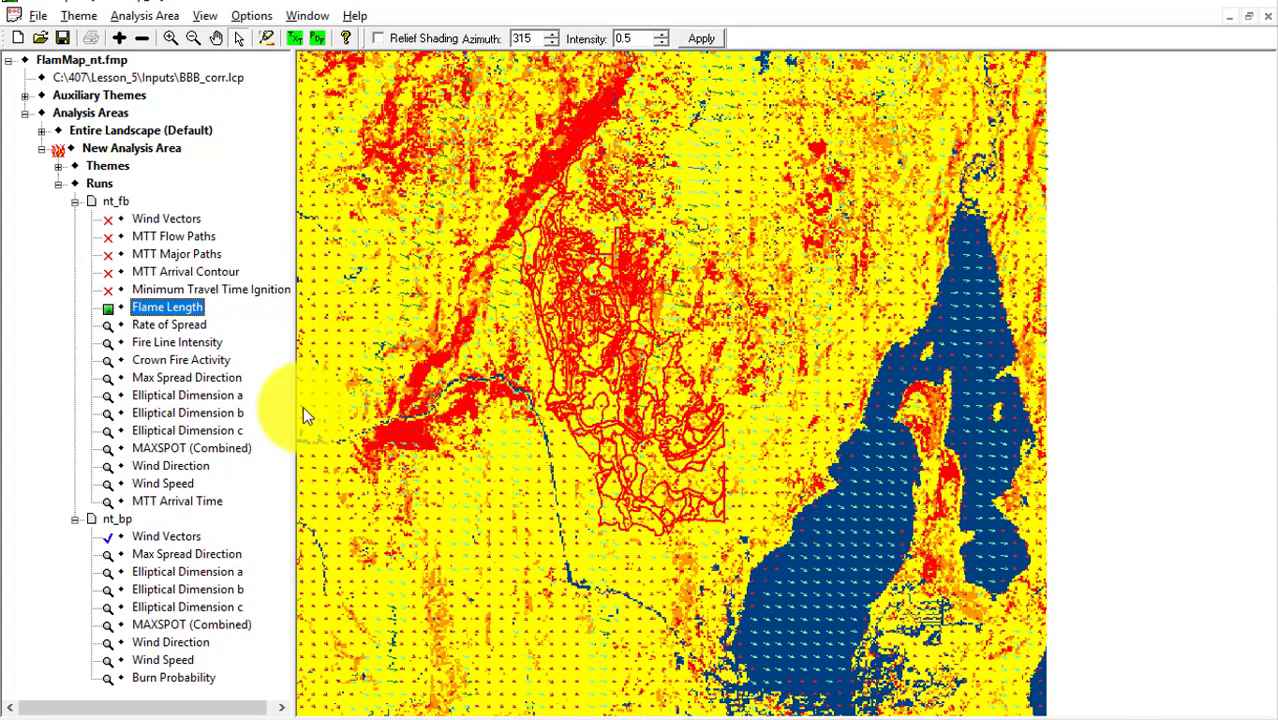
Save the Rate of Spread output of nt_fb as ASCII grid nt_ros in the Outputs folder.
right_click(174, 326)
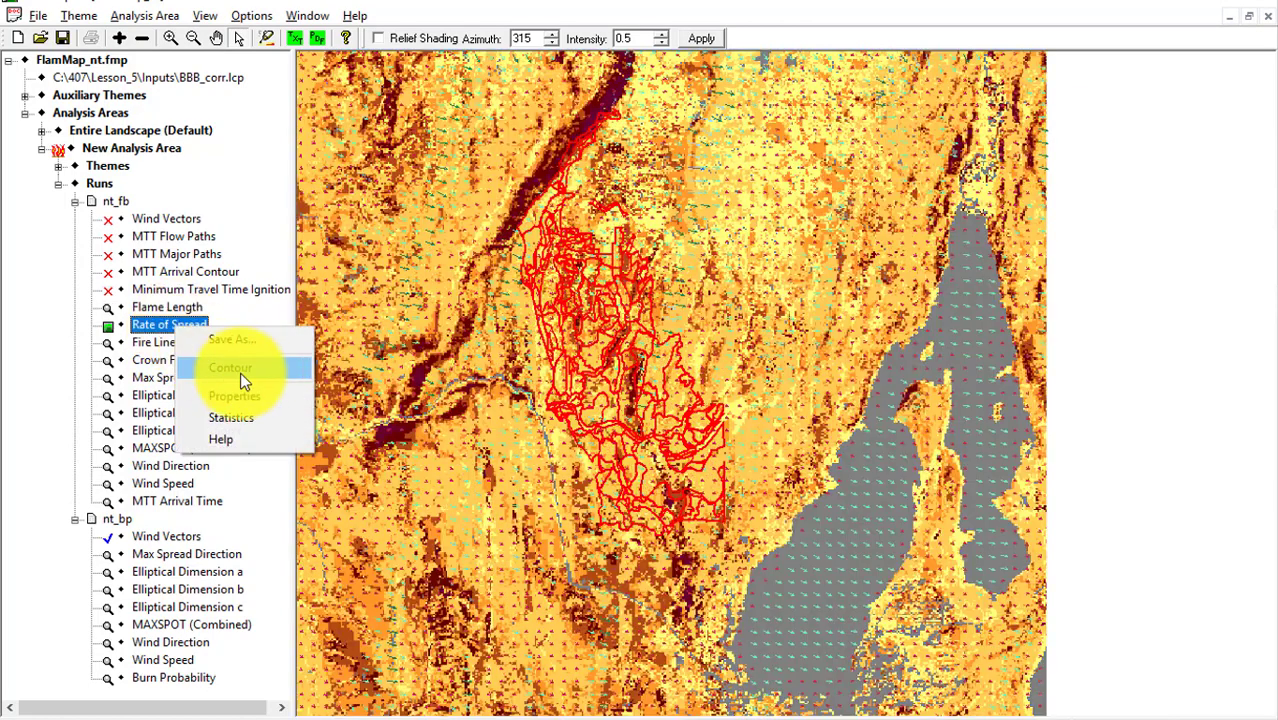
left_click(650, 452)
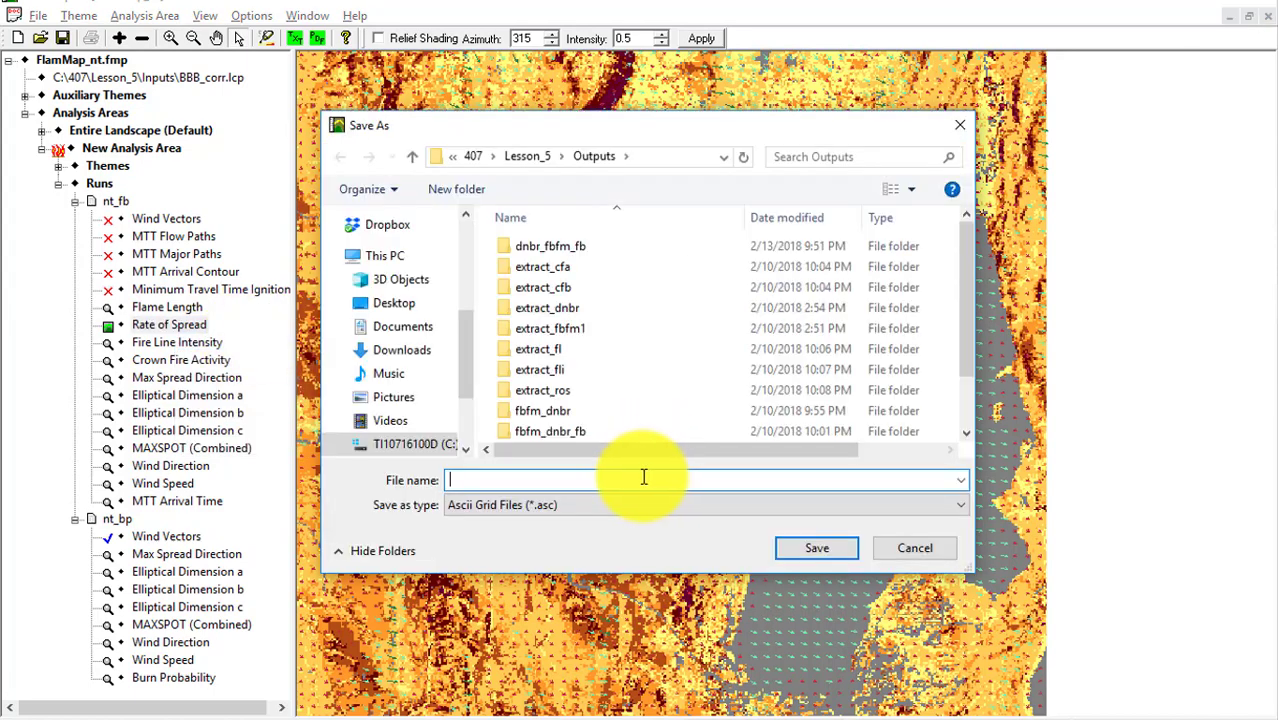
type("nt")
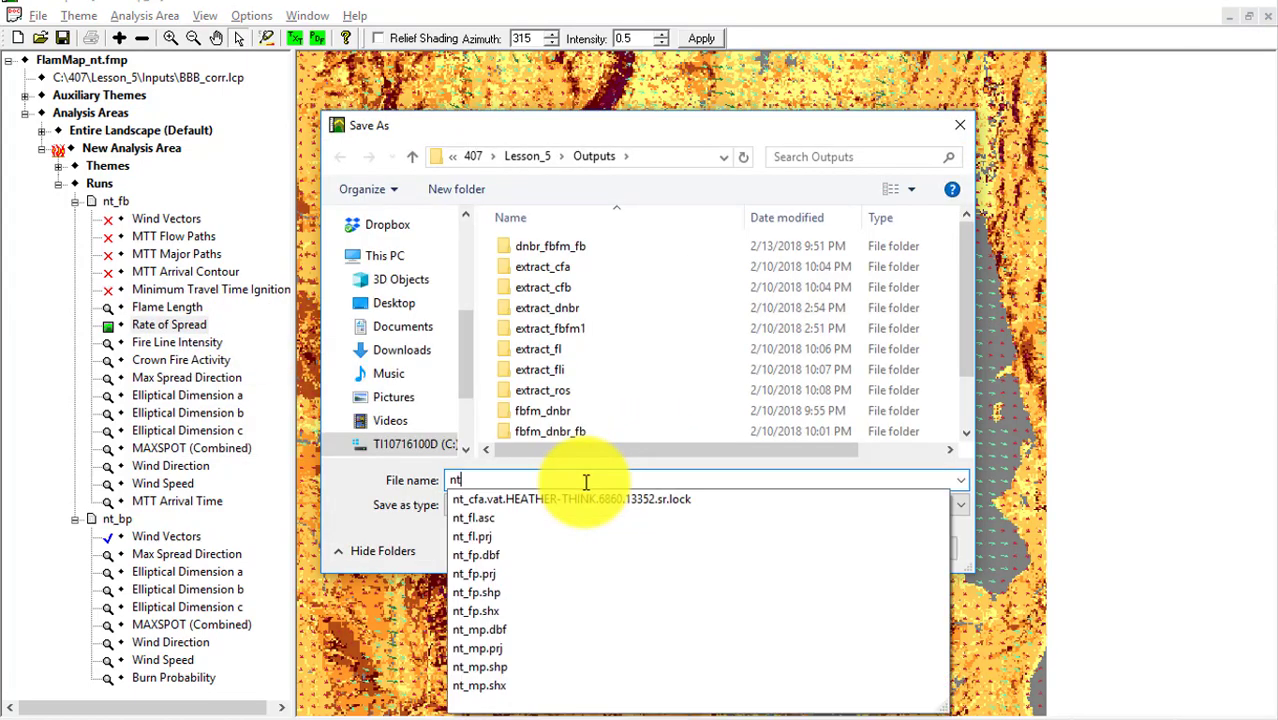
type("_ros")
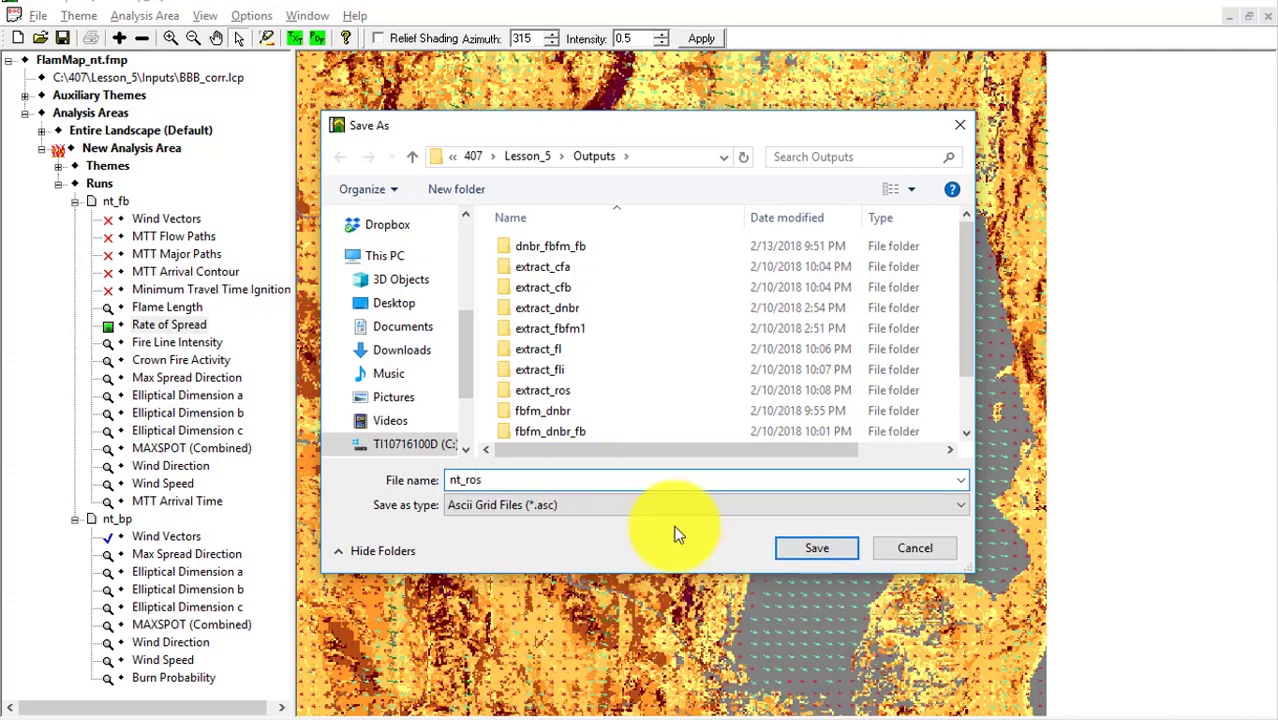
left_click(796, 549)
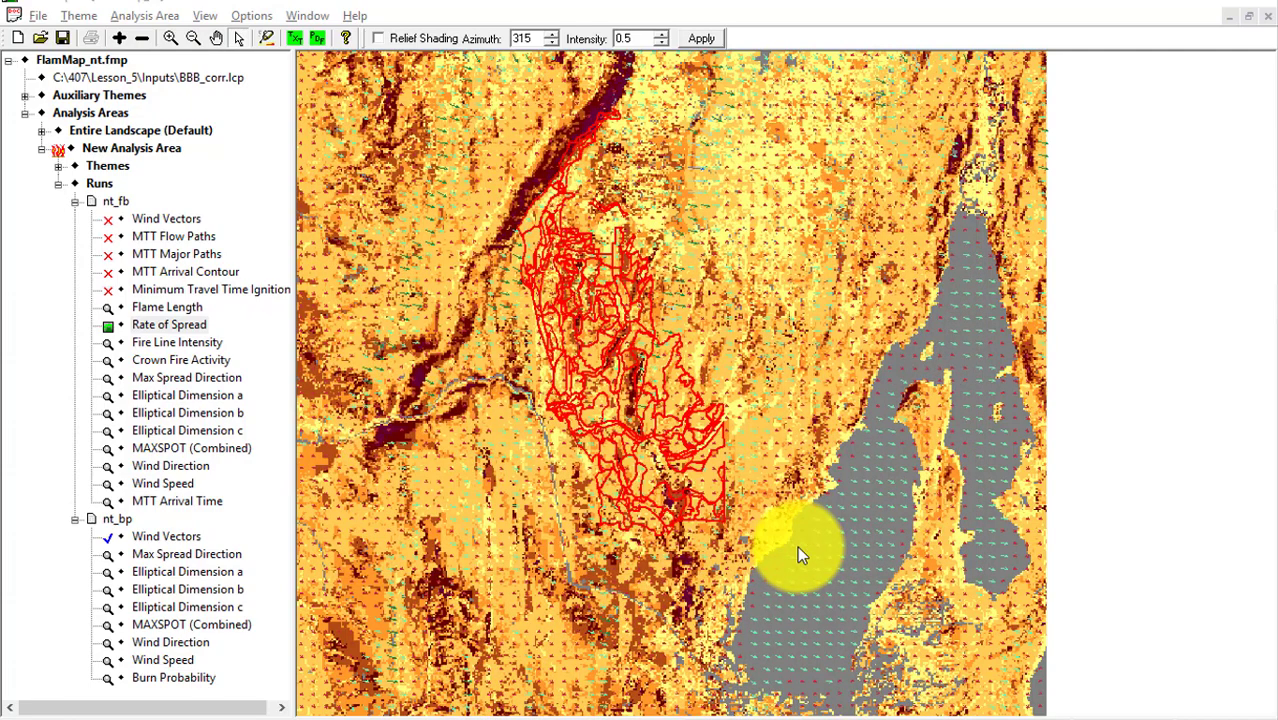
Save the Fire Line Intensity output of nt_fb as ASCII grid nt_fli in the Outputs folder.
right_click(184, 343)
left_click(244, 358)
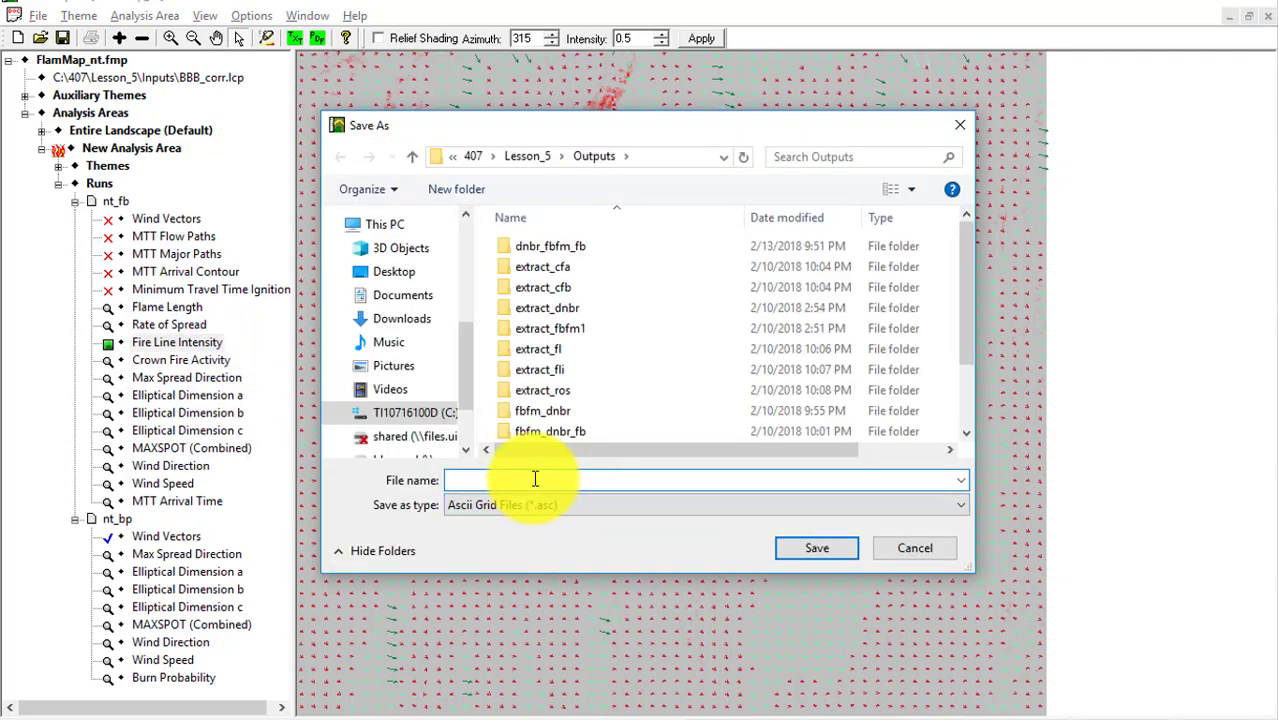
type("nt_fli")
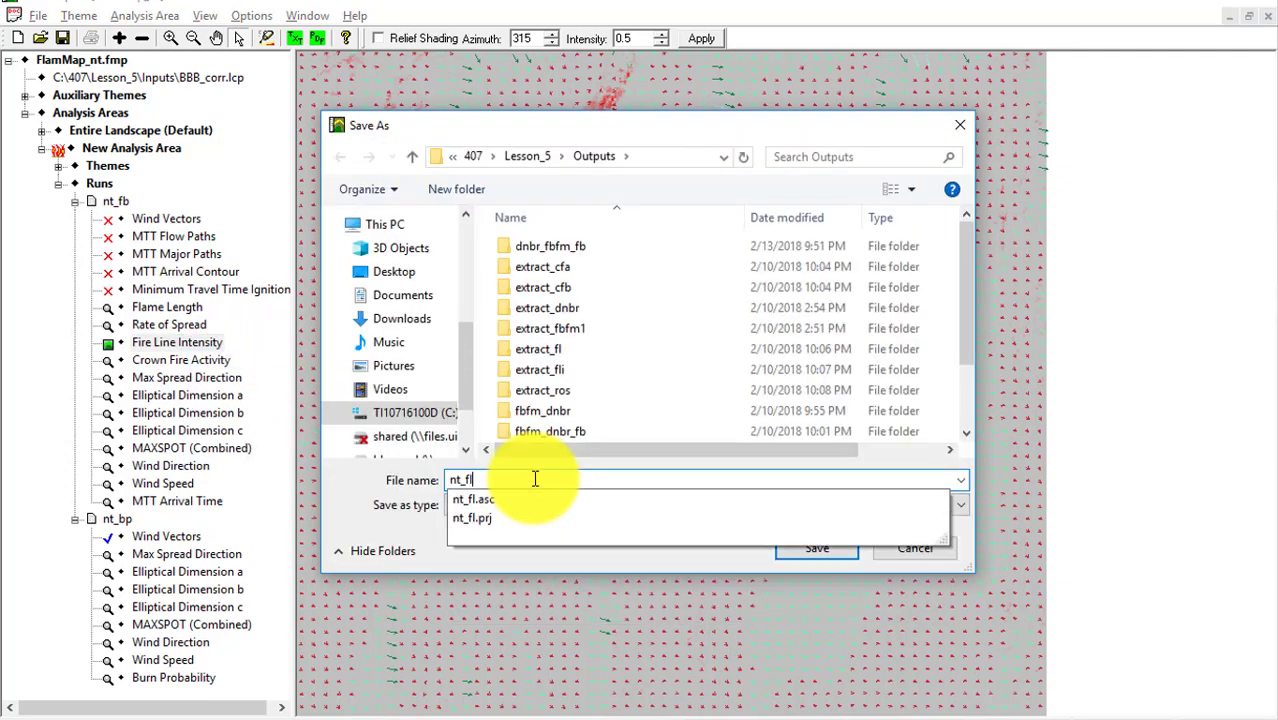
left_click(811, 549)
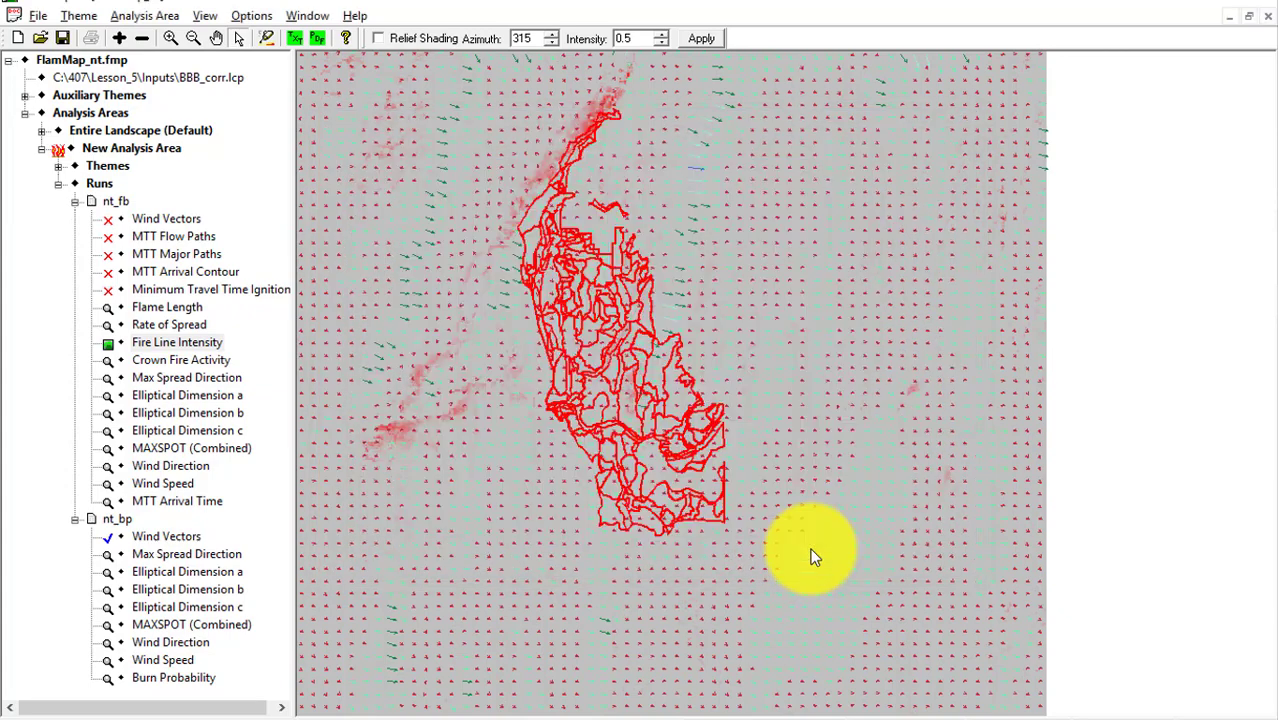
Save the Crown Fire Activity output of nt_fb as ASCII grid nt_cfa in the Outputs folder.
left_click(189, 357)
right_click(189, 357)
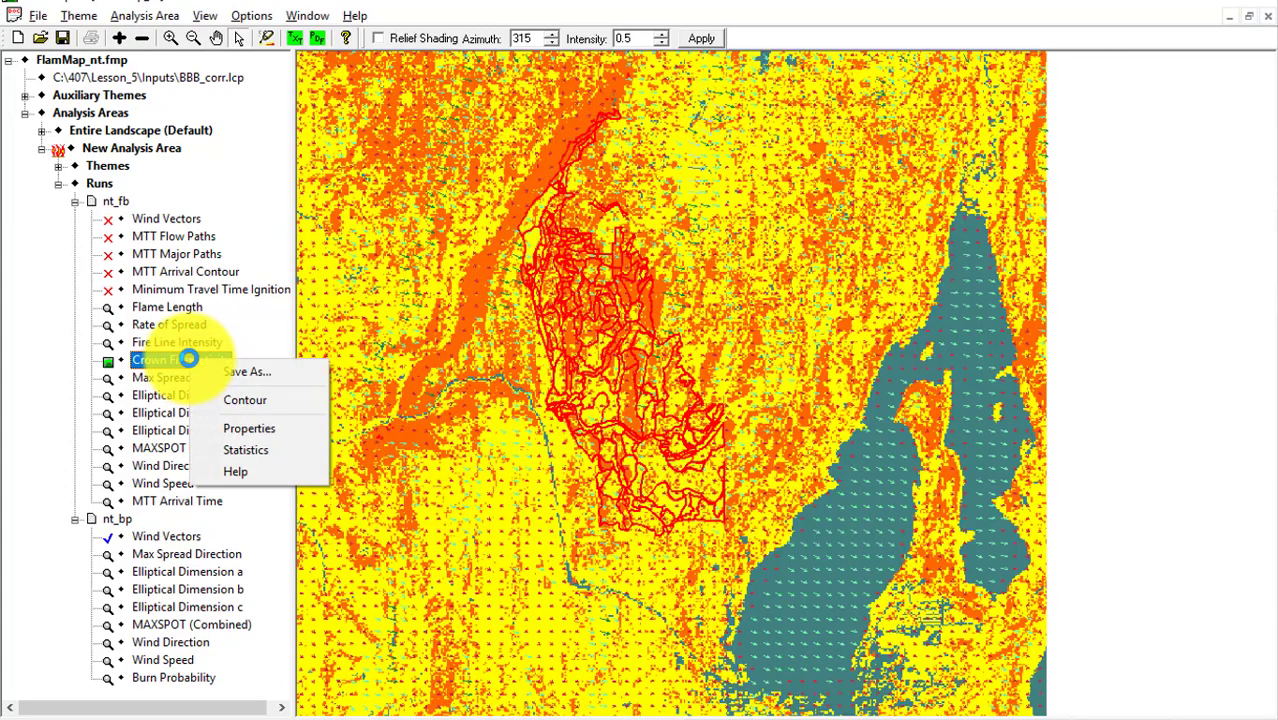
left_click(238, 372)
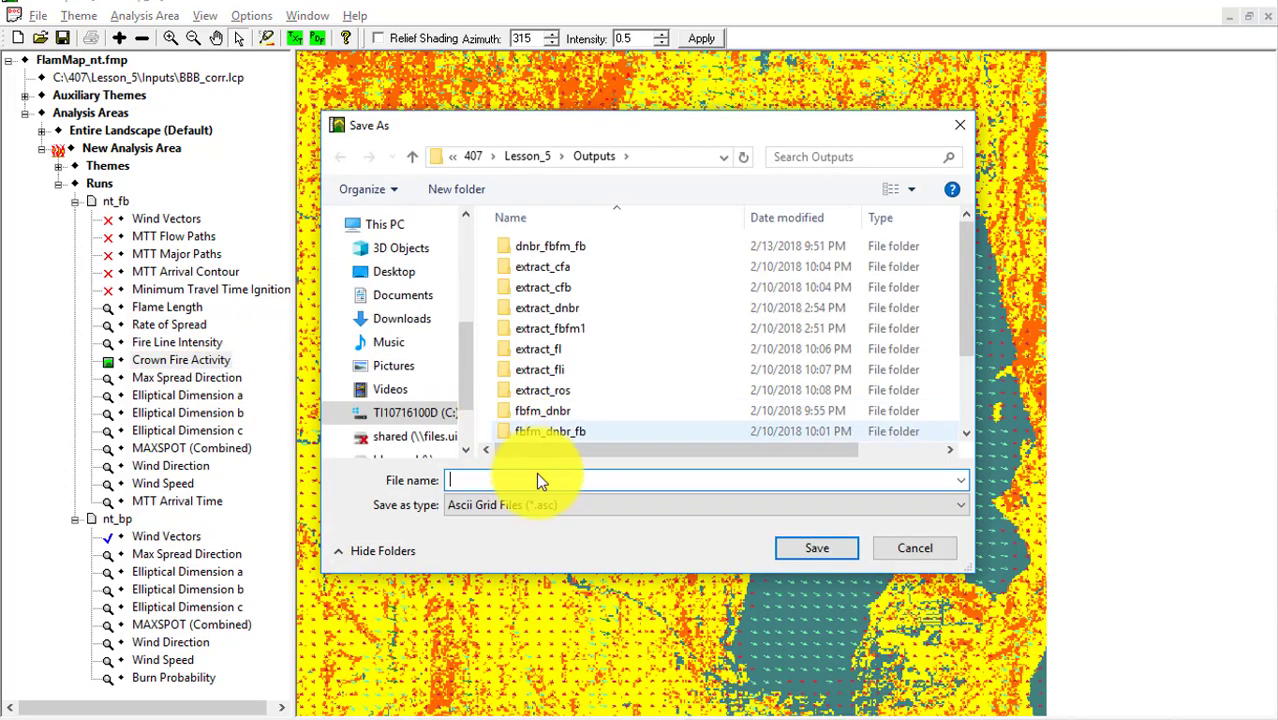
type("nt_")
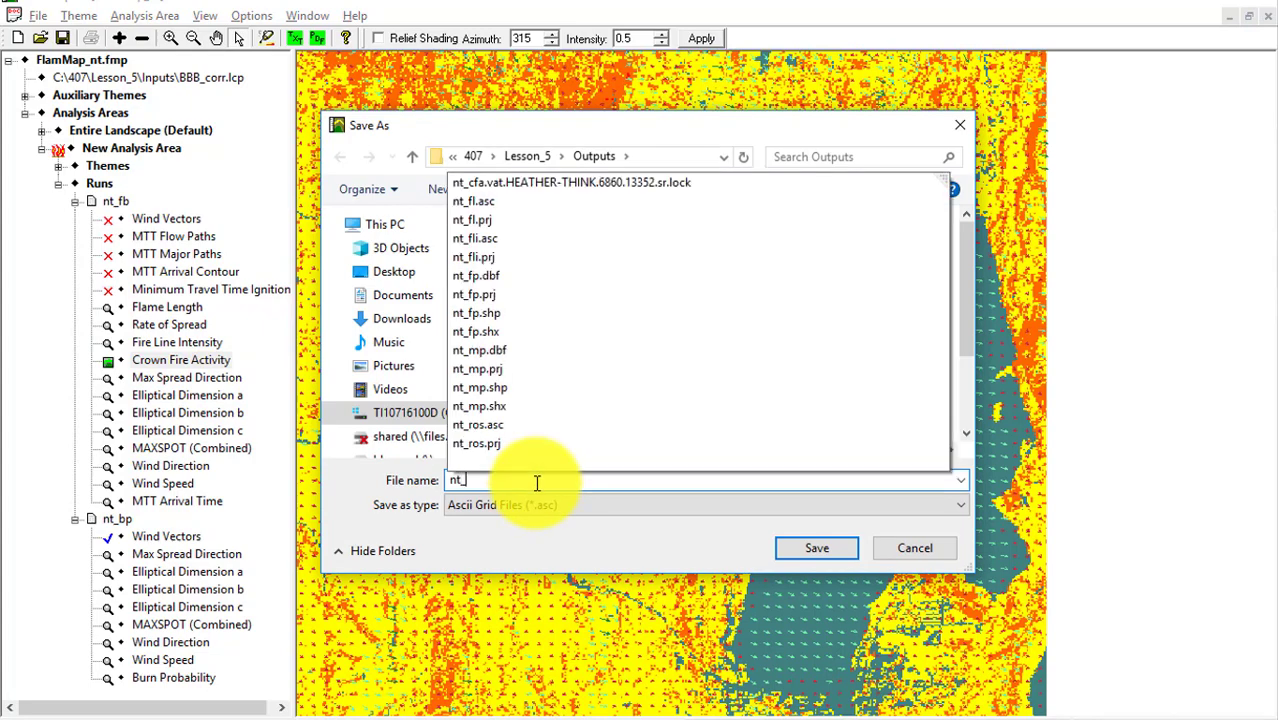
type("cfa")
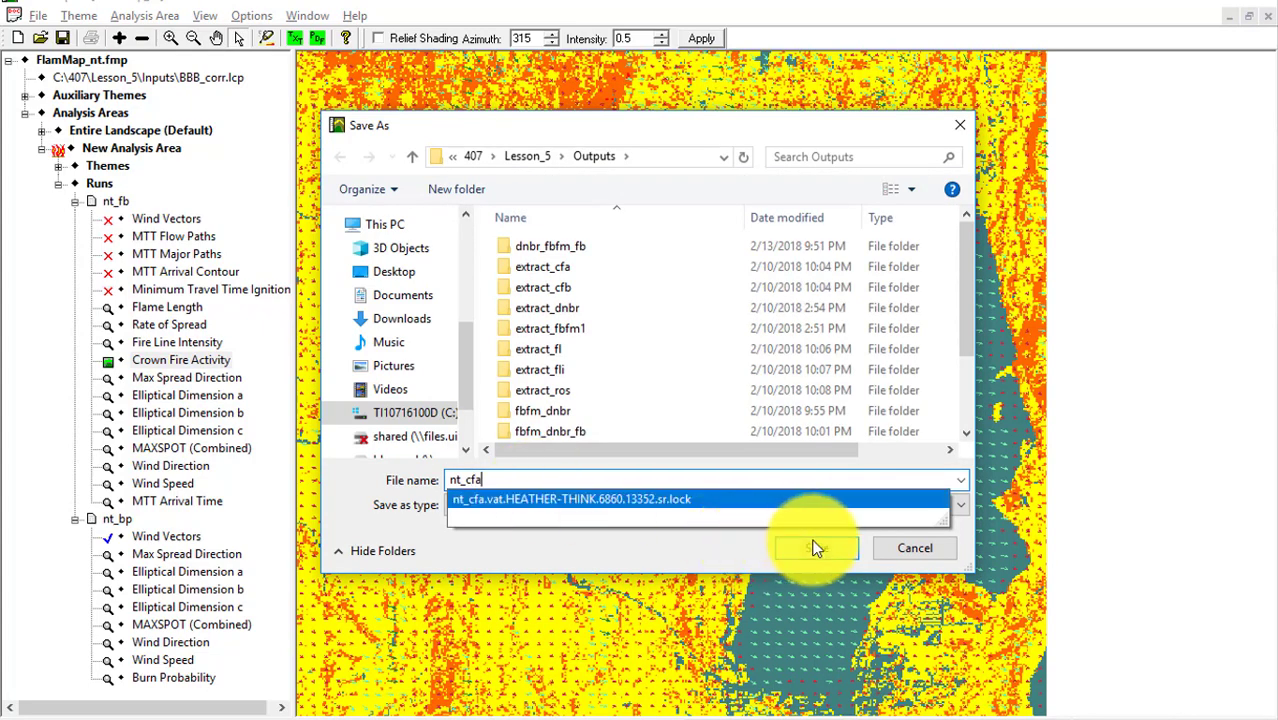
left_click(815, 548)
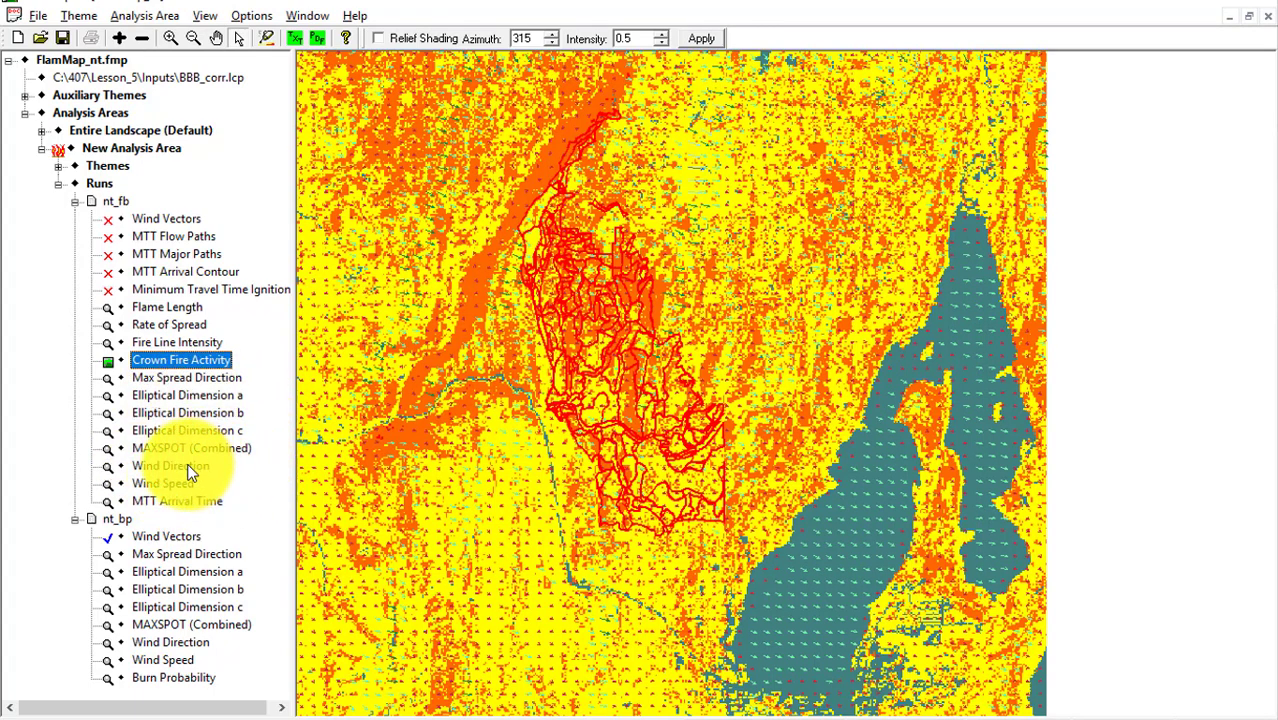
Save the MTT Arrival Time output of nt_fb as ASCII grid nt_at in the Outputs folder.
right_click(189, 507)
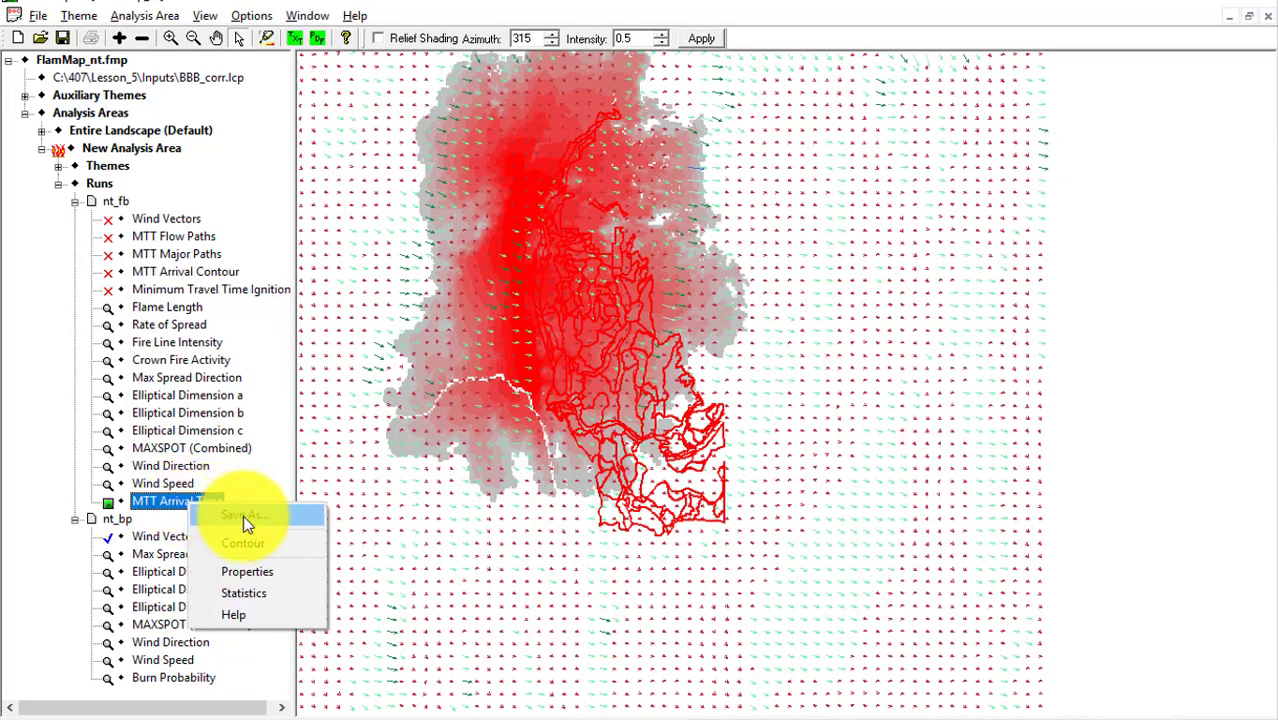
left_click(237, 514)
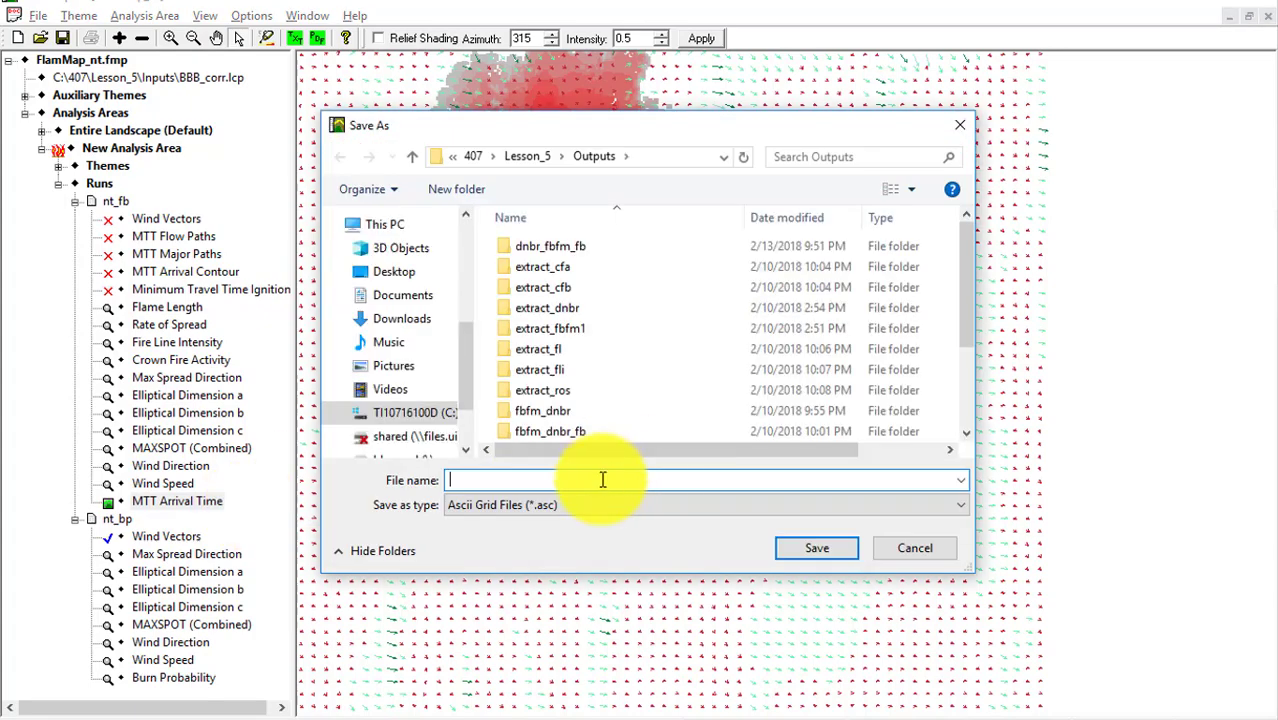
type("nt_")
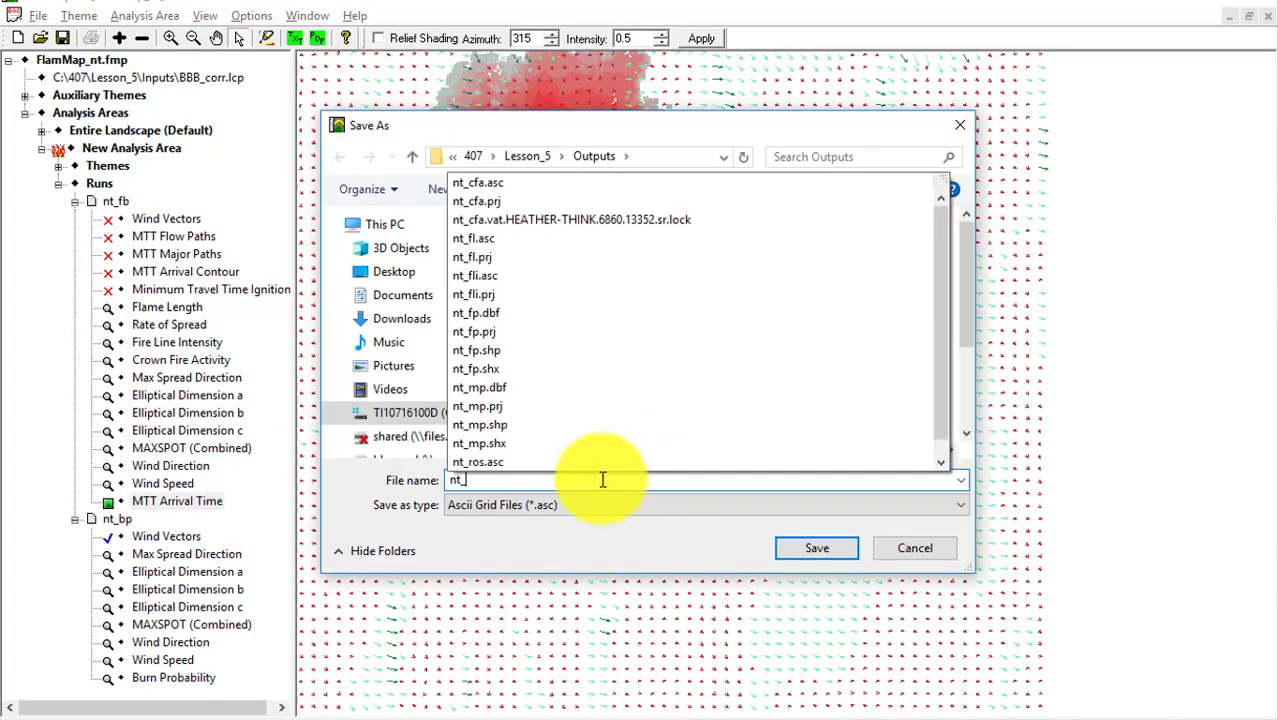
type("at")
left_click(815, 549)
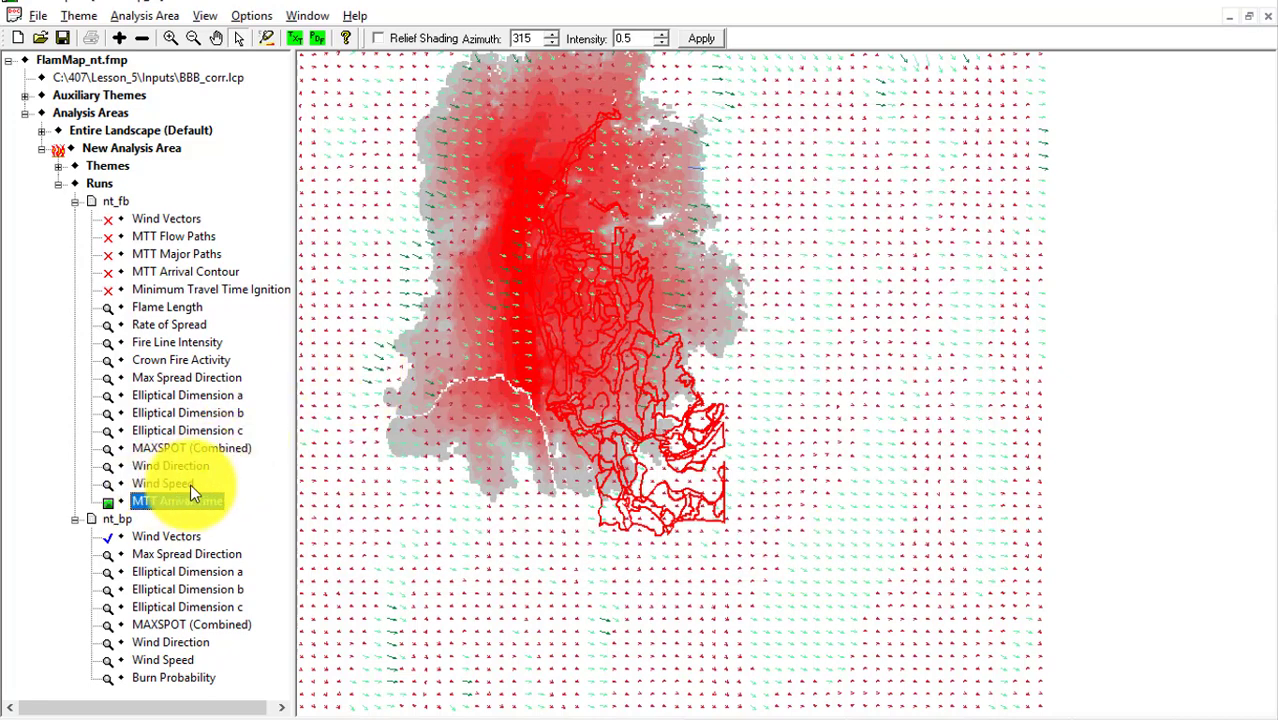
Save the Burn Probability output of nt_bp as ASCII grid nt_bp in the Outputs folder.
right_click(176, 679)
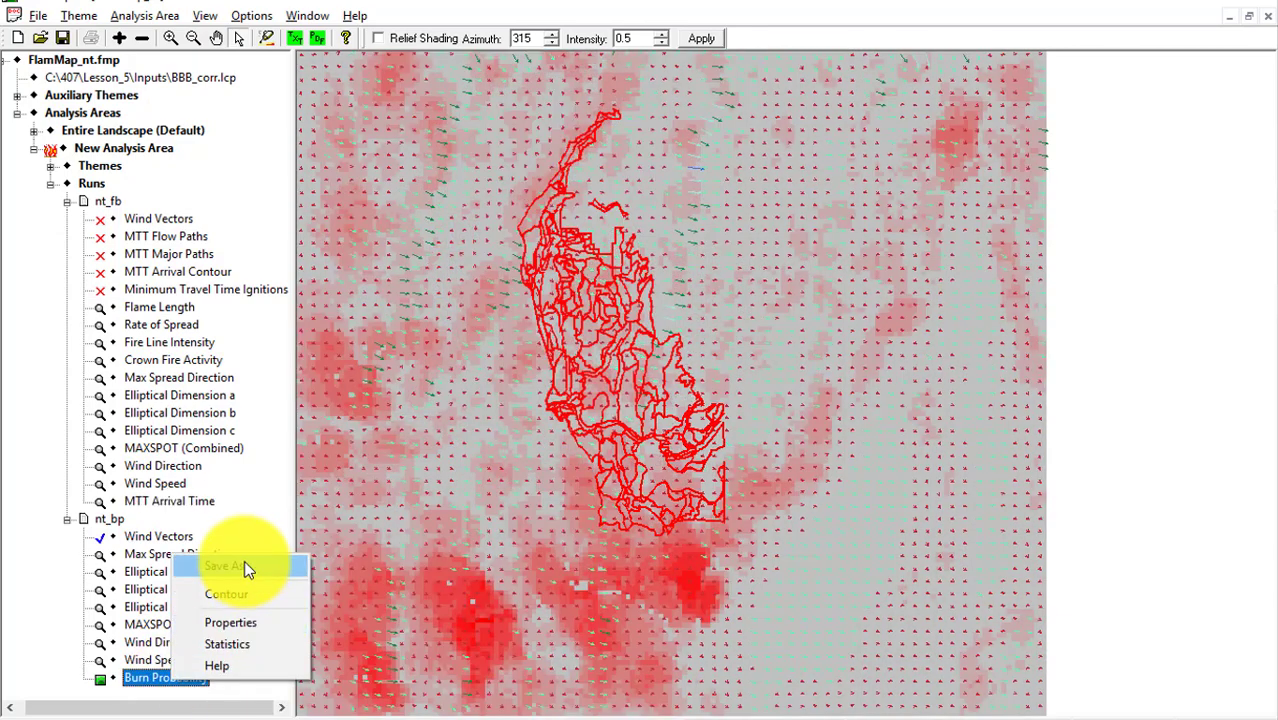
left_click(244, 566)
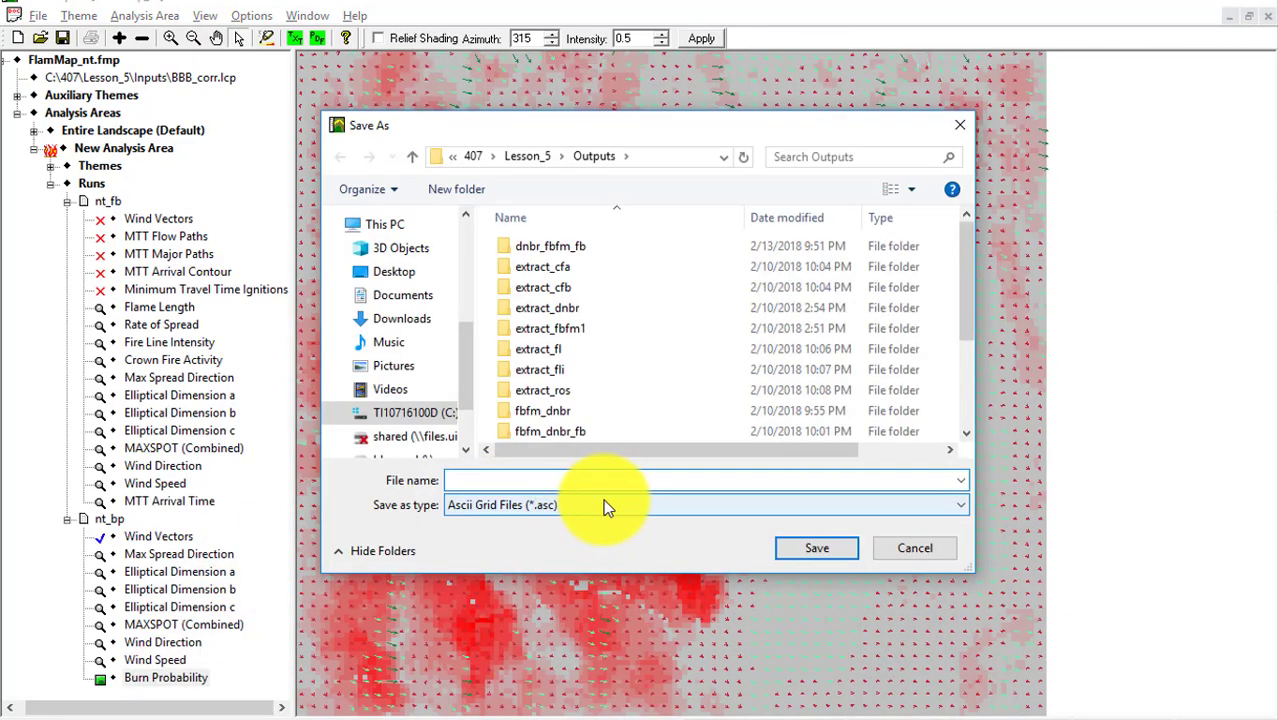
type("nt_bp")
left_click(828, 550)
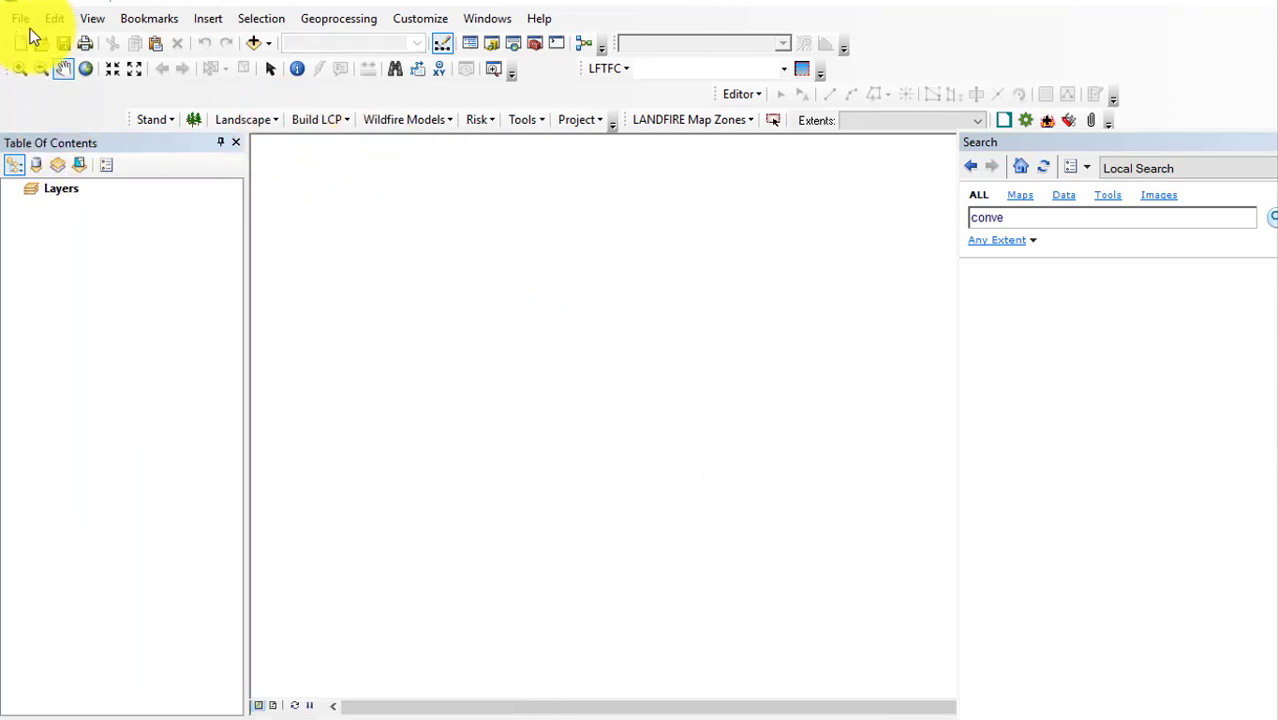
Switch to ArcMap and add the BBB_treatments layer from BBB_project.gdb in the Lesson_3 folder to the map.
left_click(249, 43)
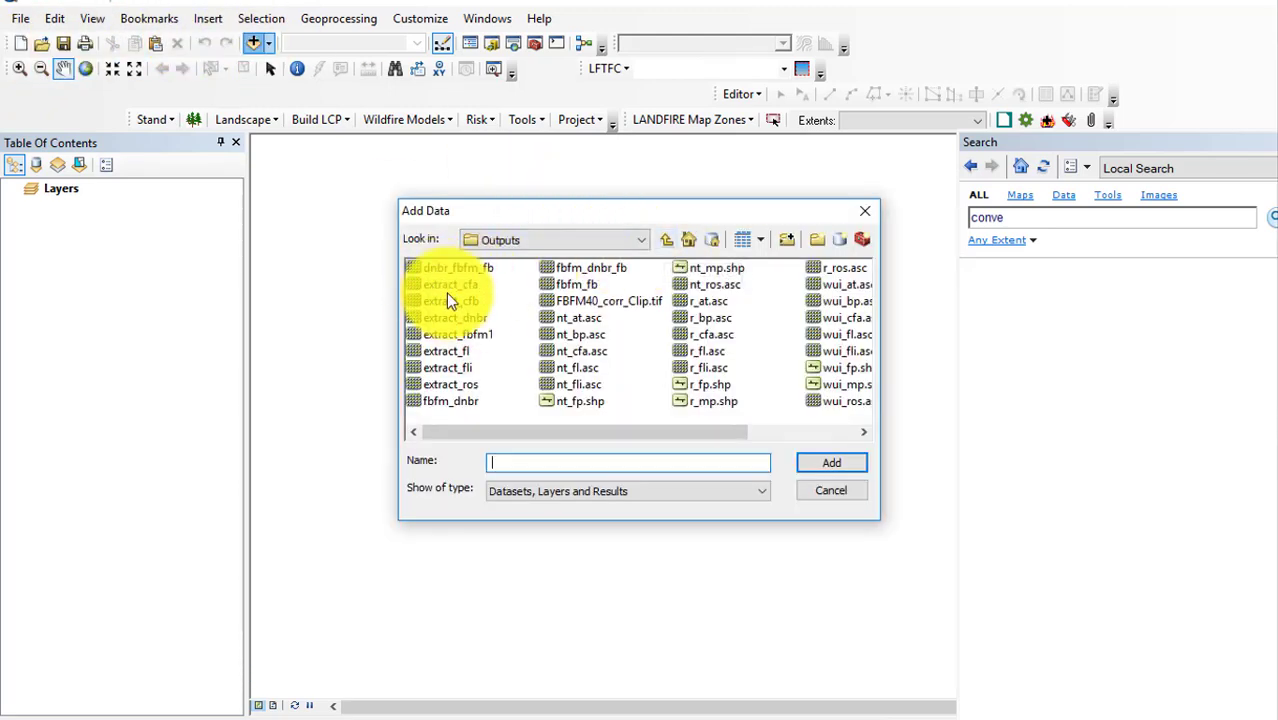
left_click(441, 268)
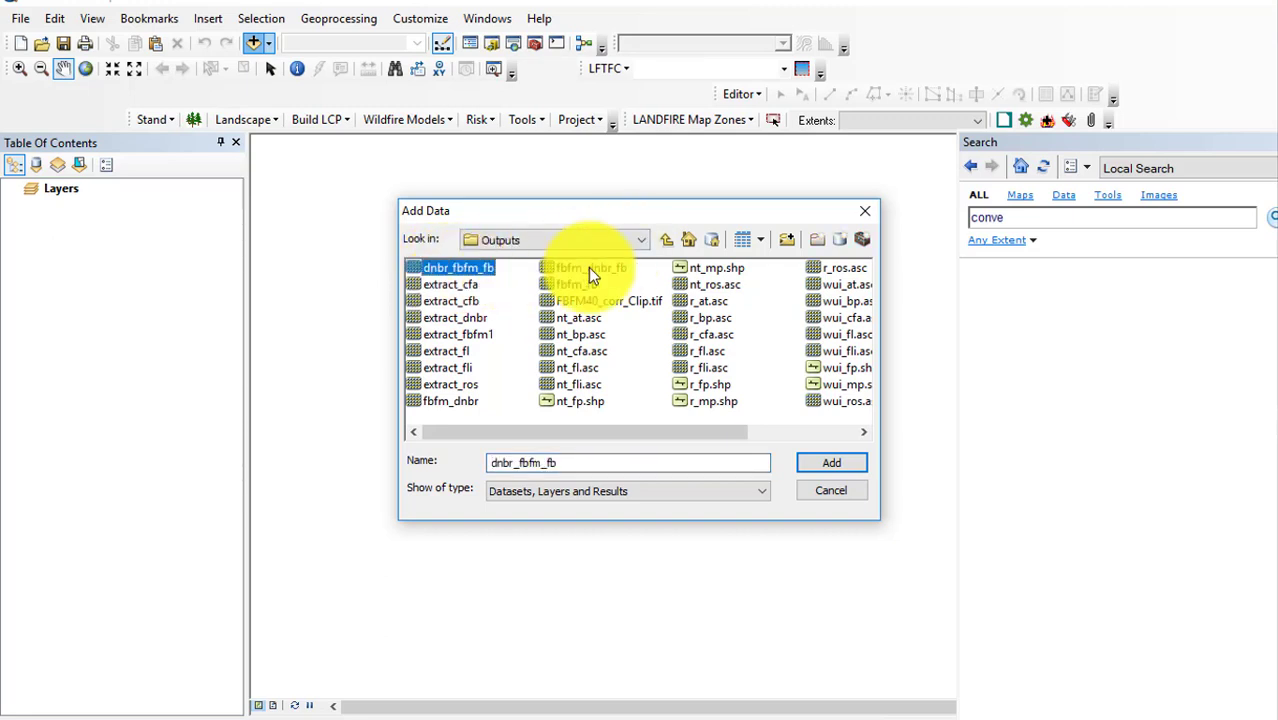
left_click(664, 240)
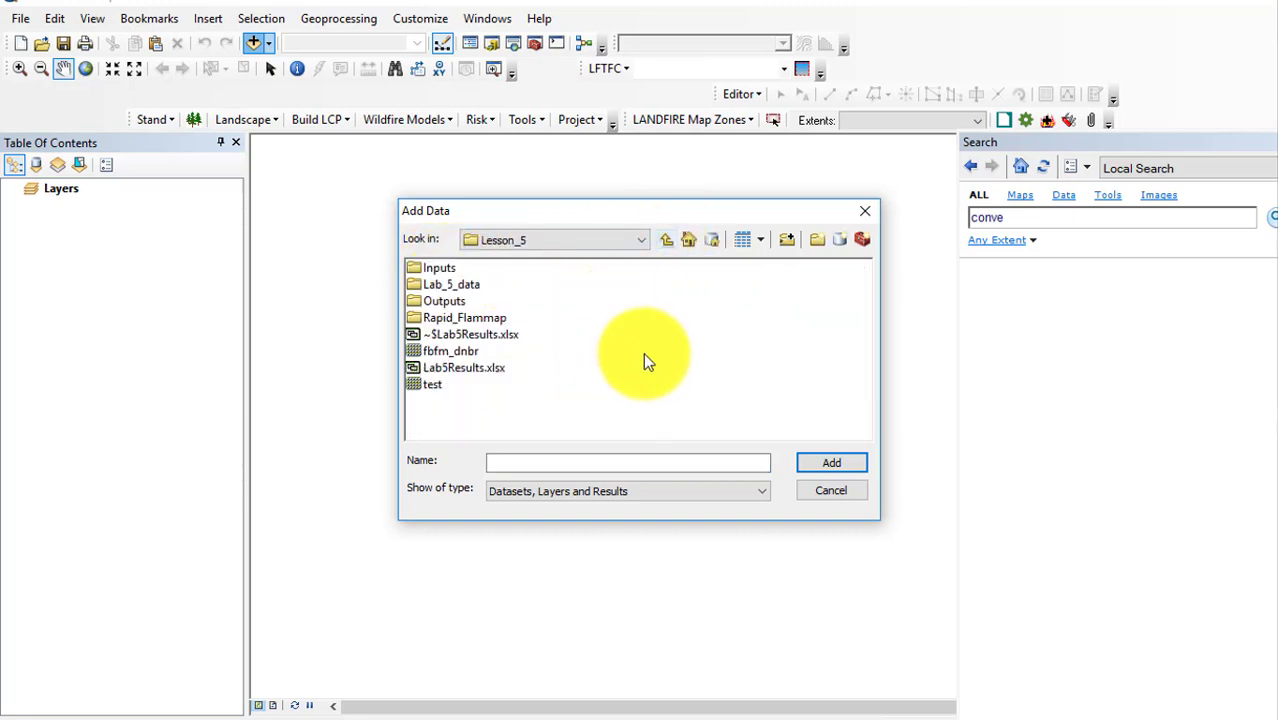
left_click(666, 240)
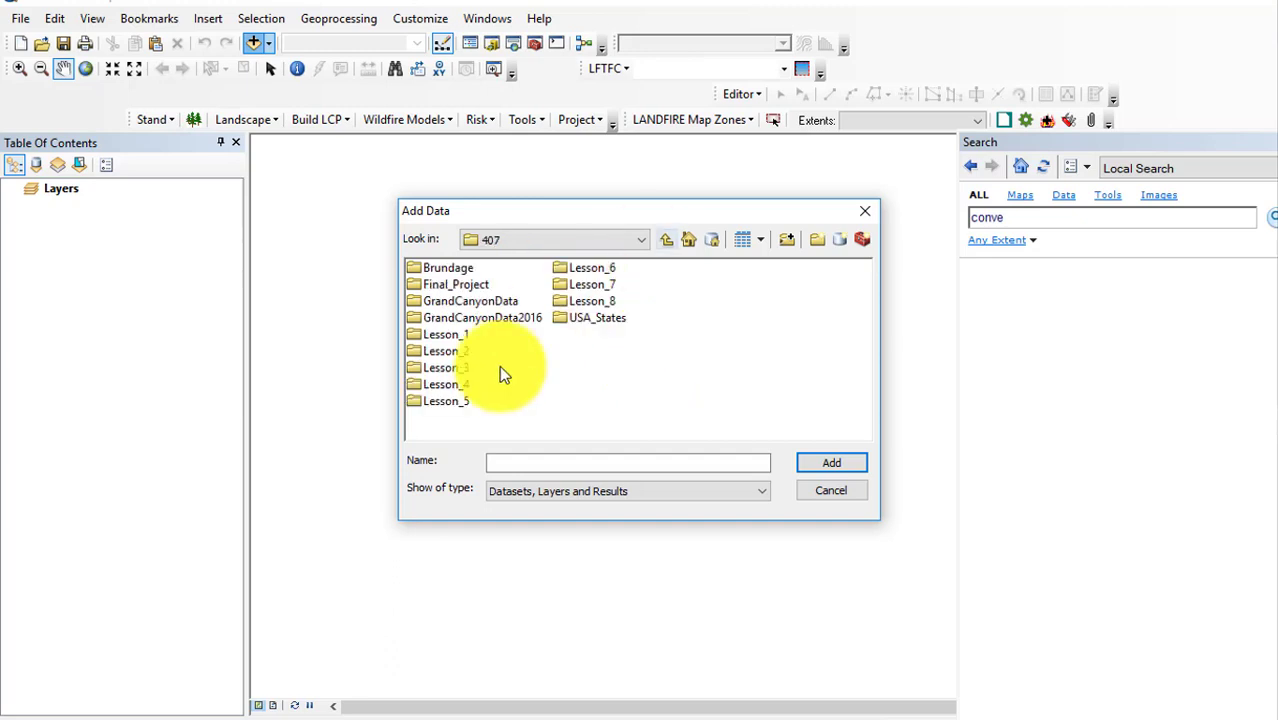
double_click(450, 367)
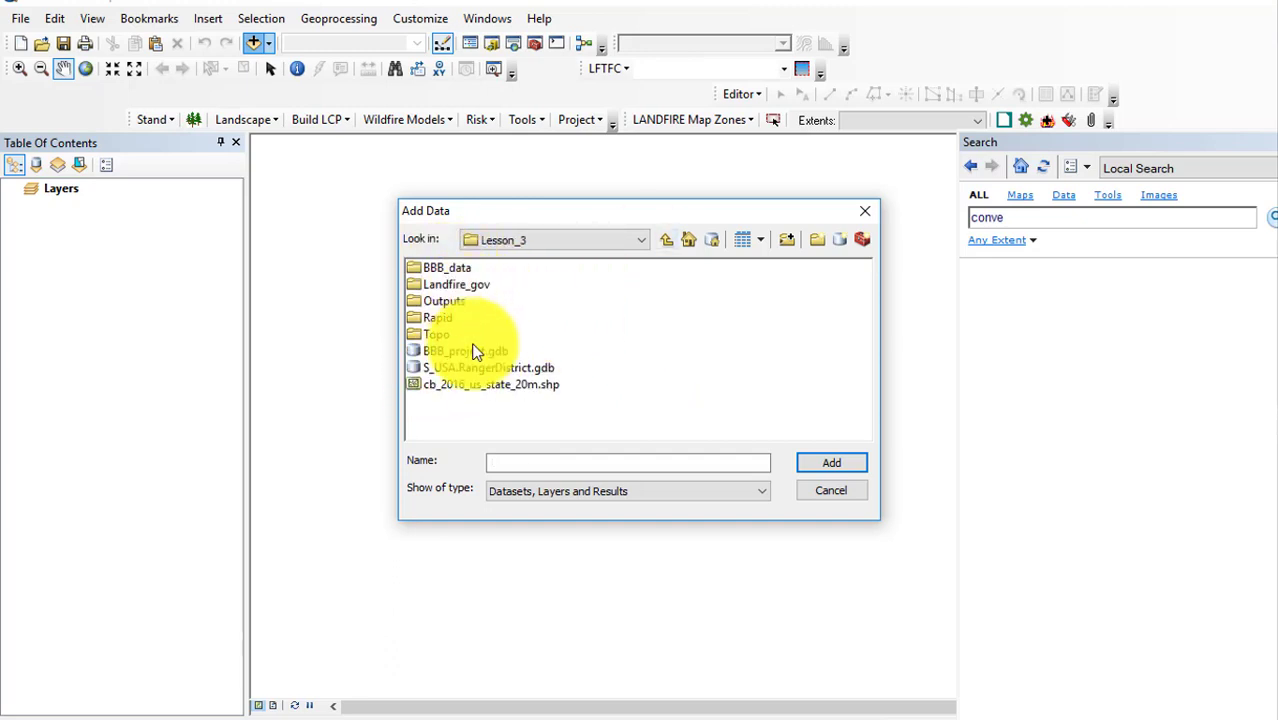
double_click(465, 350)
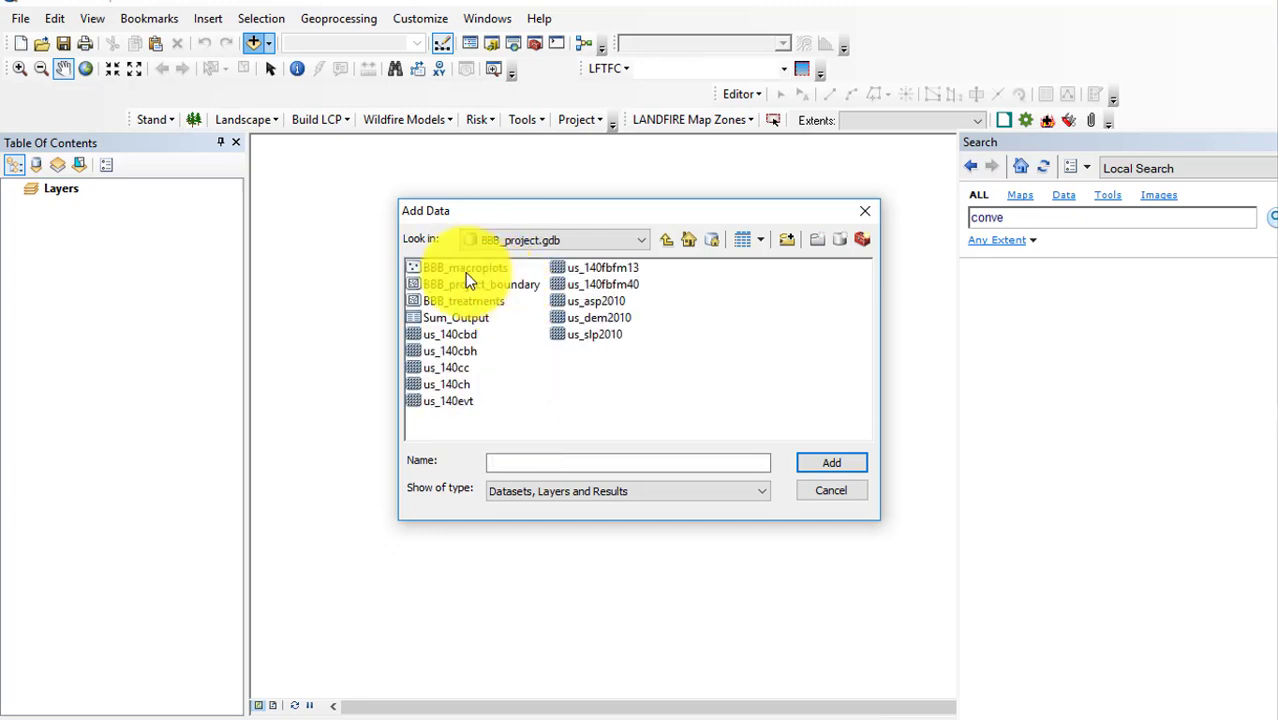
left_click(463, 302)
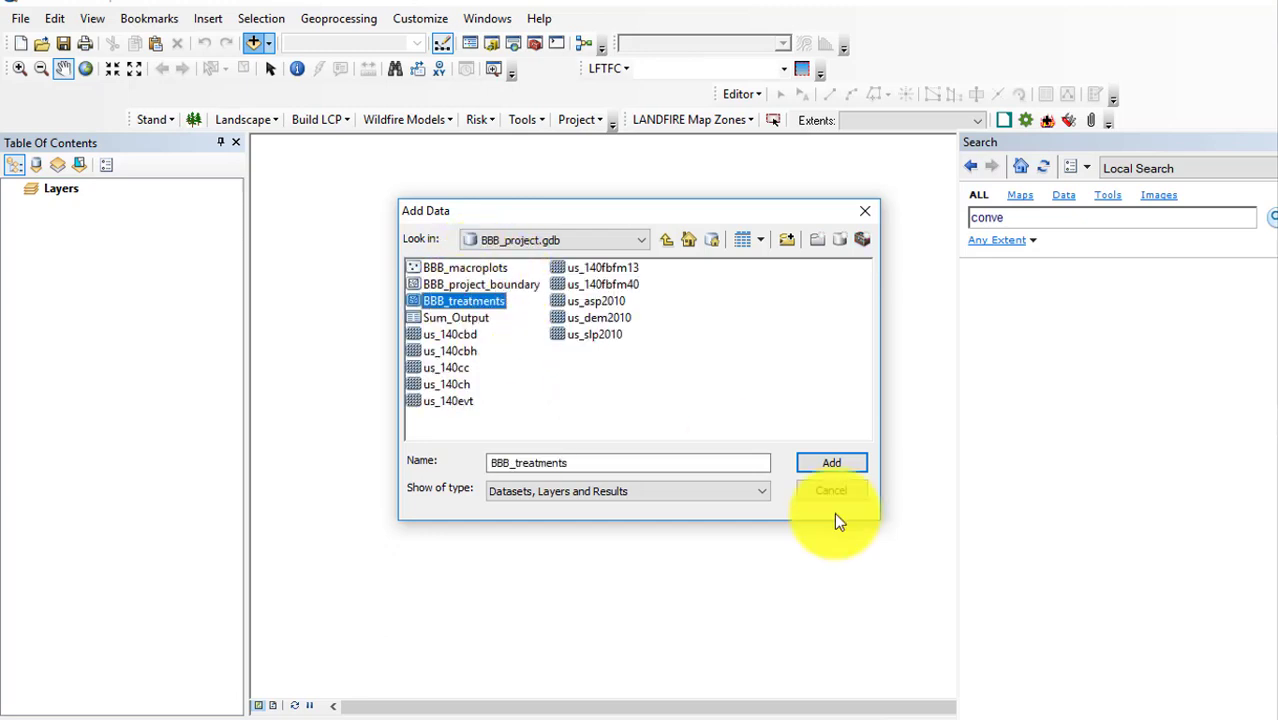
left_click(828, 464)
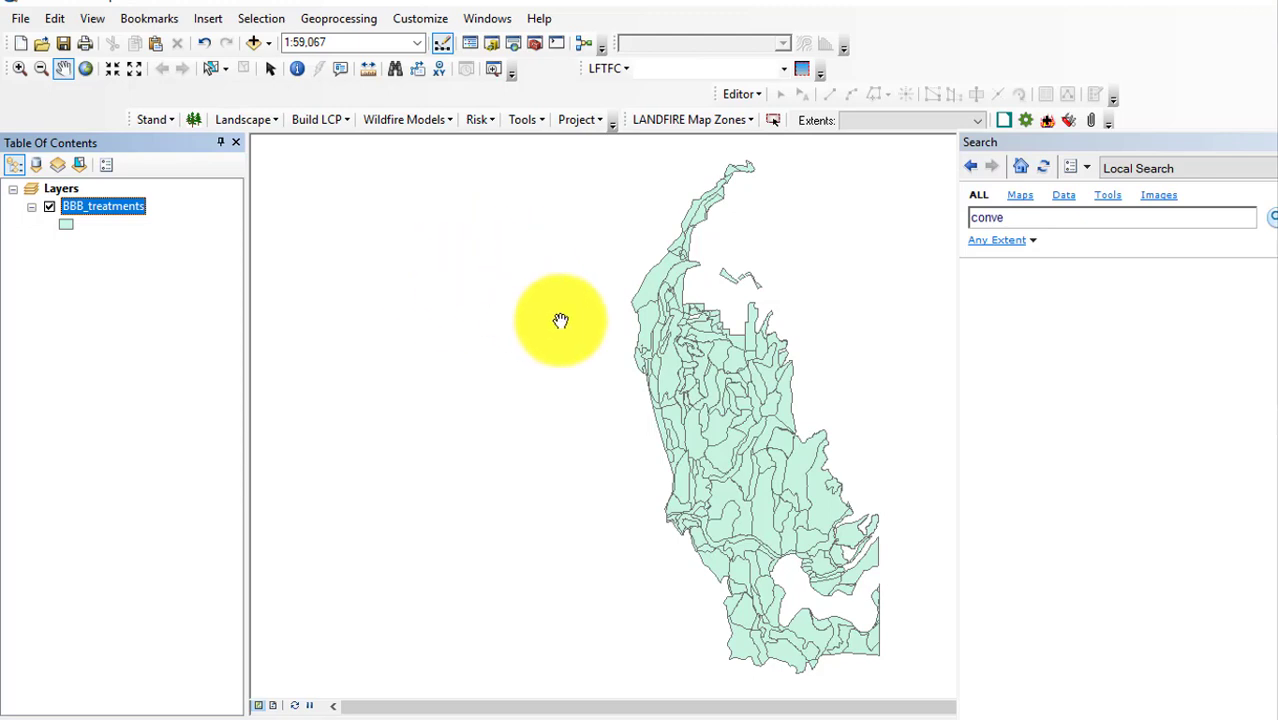
Start Batch Convert ASCII to Raster and set the source folder to C:\407\Lesson_5\Outputs.
left_click(532, 119)
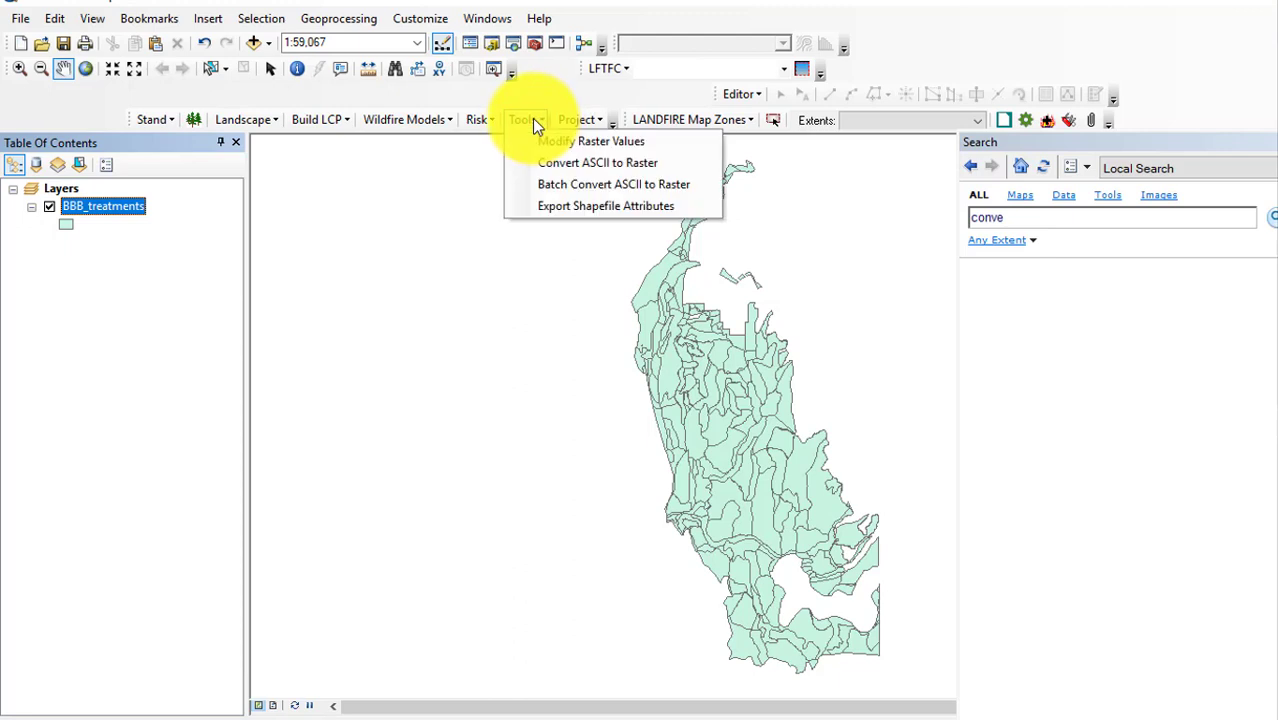
left_click(575, 194)
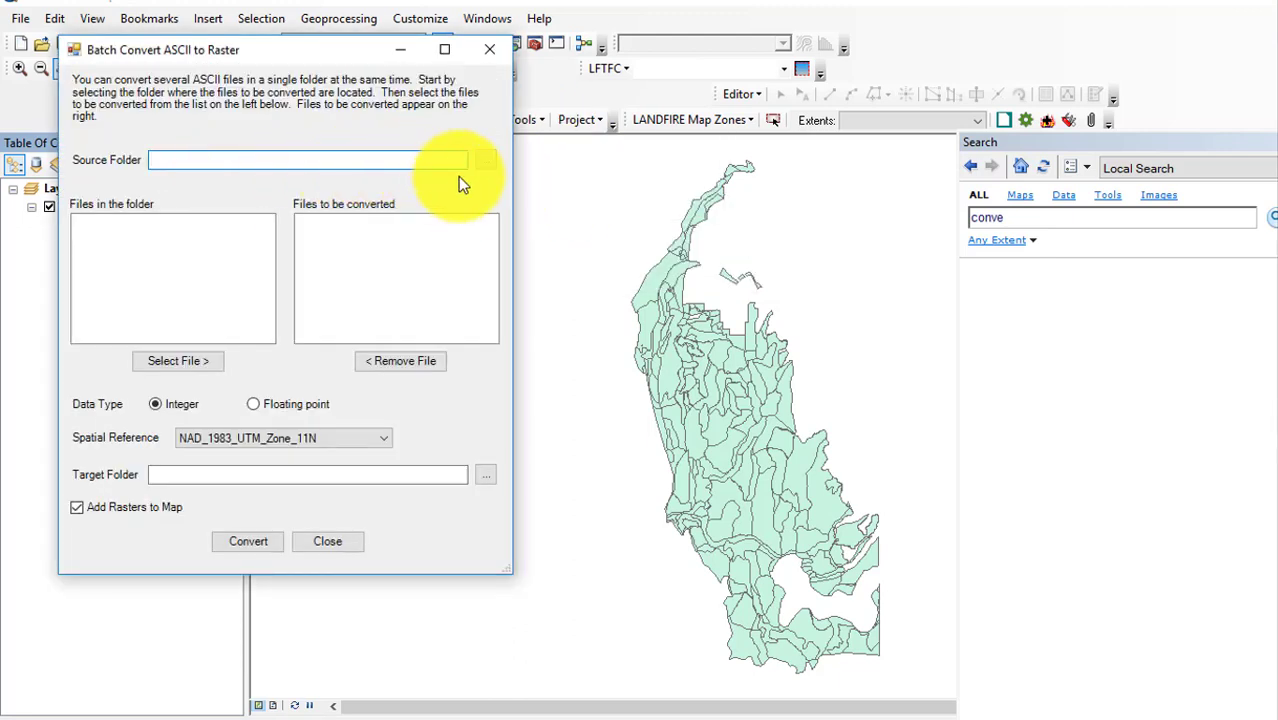
left_click(485, 161)
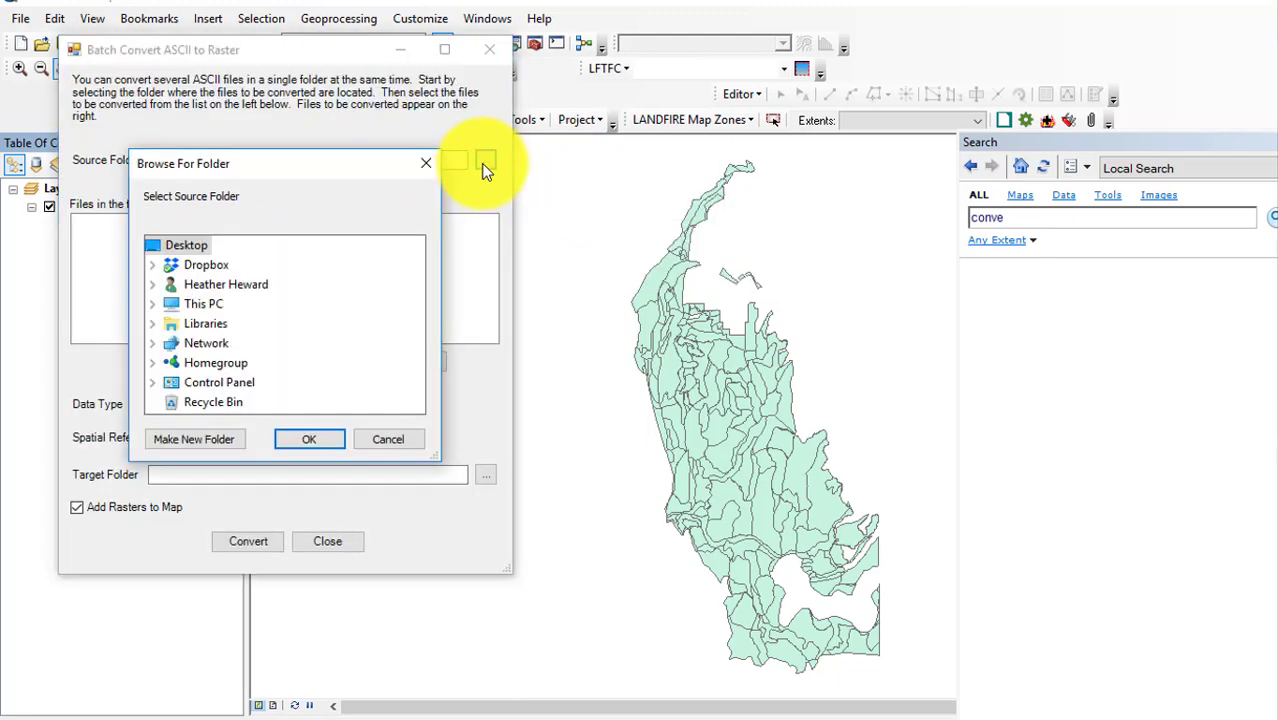
left_click(152, 304)
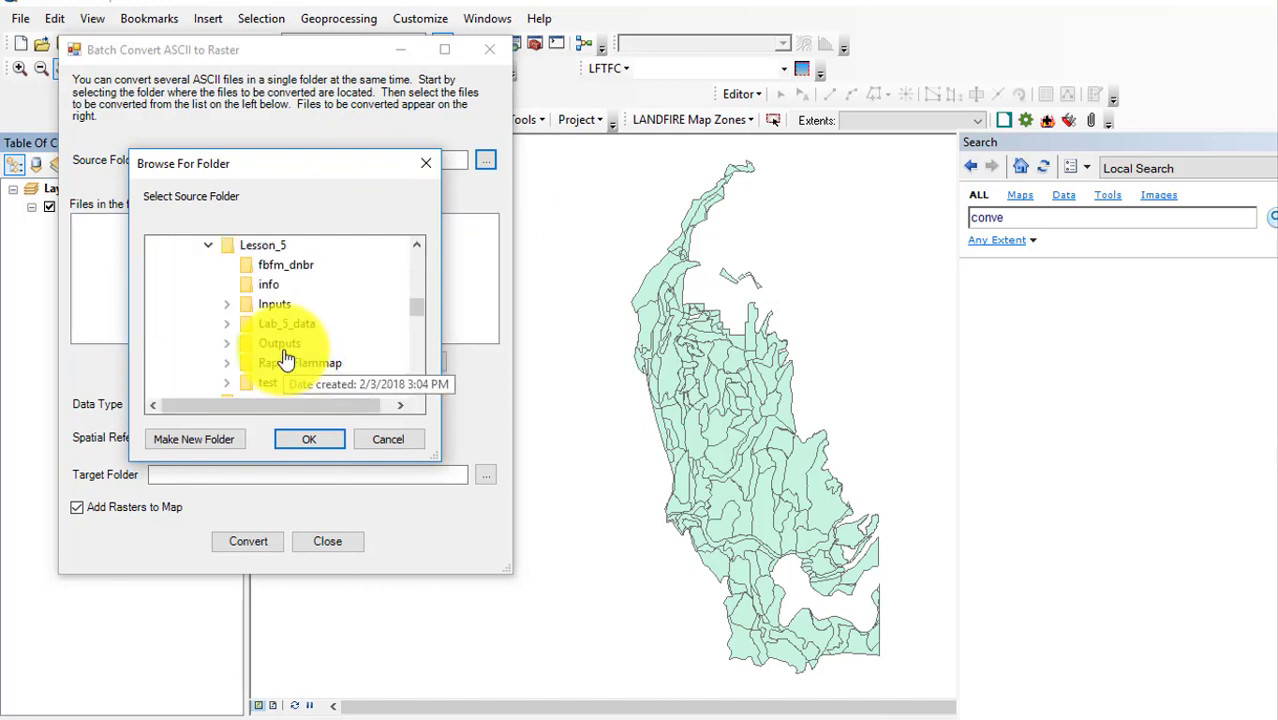
double_click(280, 343)
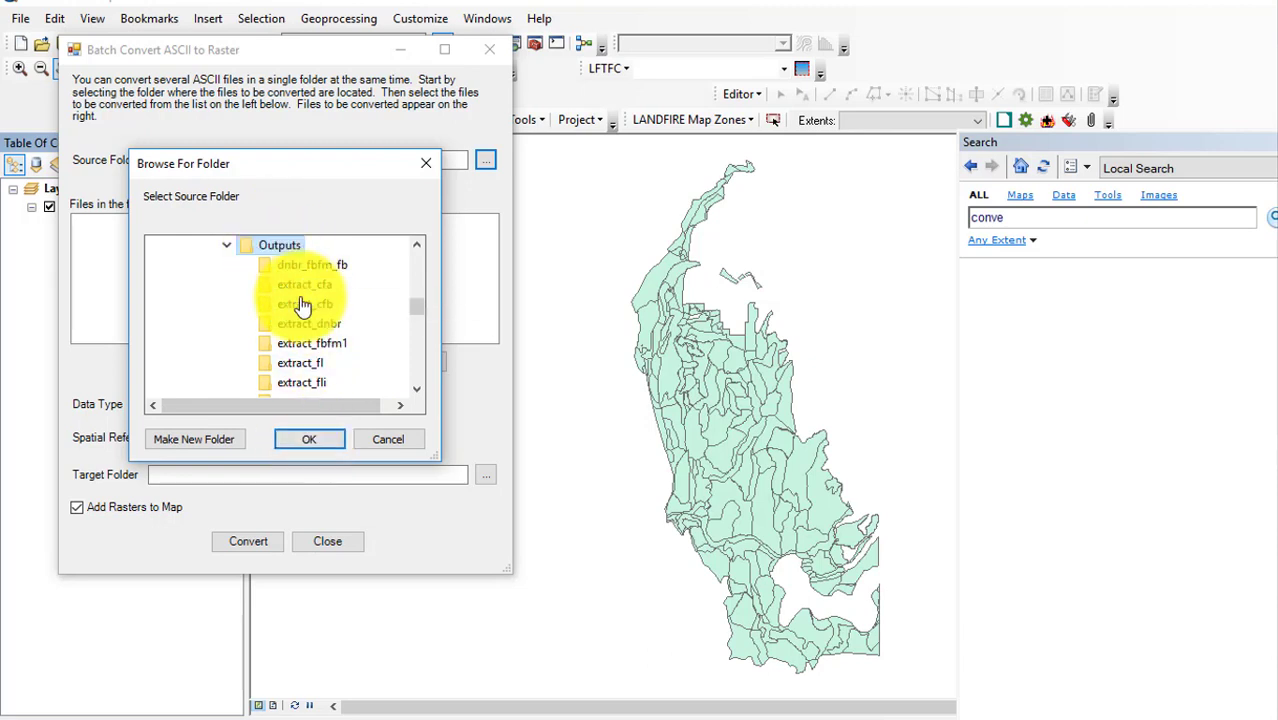
left_click(320, 446)
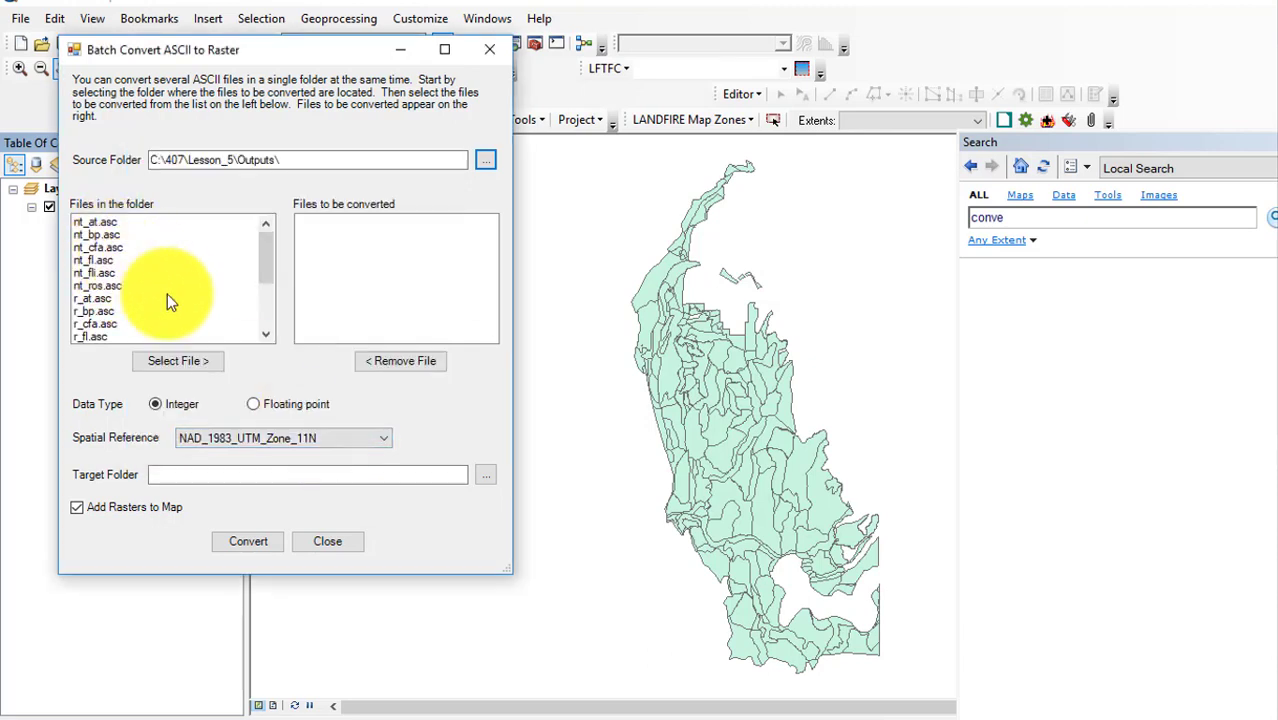
Queue the crown fire activity grids nt_cfa.asc, r_cfa.asc and wui_cfa.asc for conversion.
left_click(104, 247)
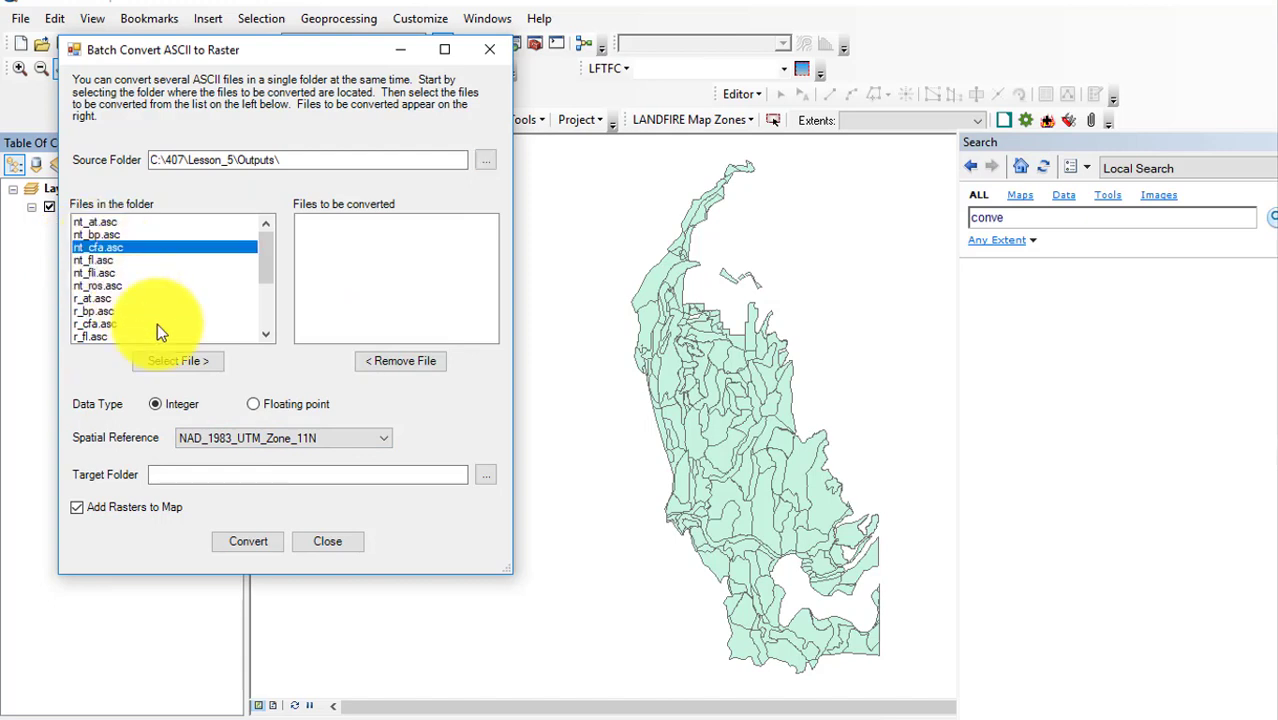
left_click(170, 361)
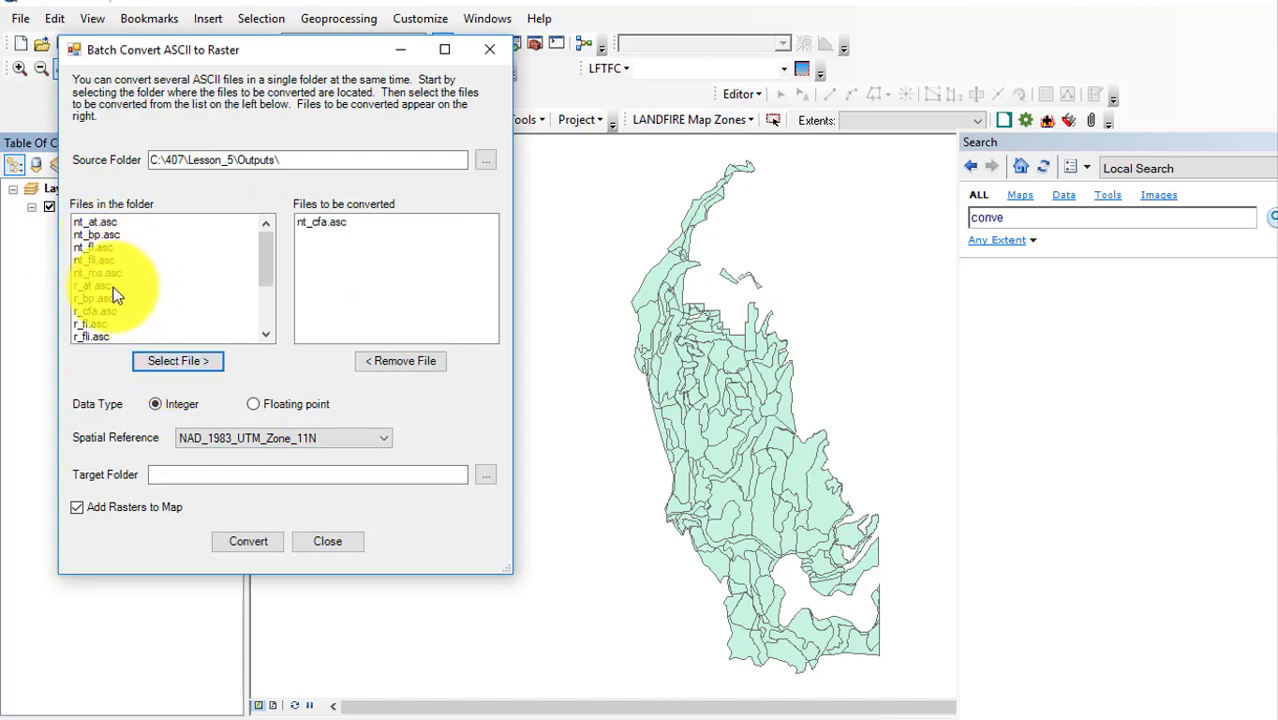
left_click(104, 311)
left_click(169, 362)
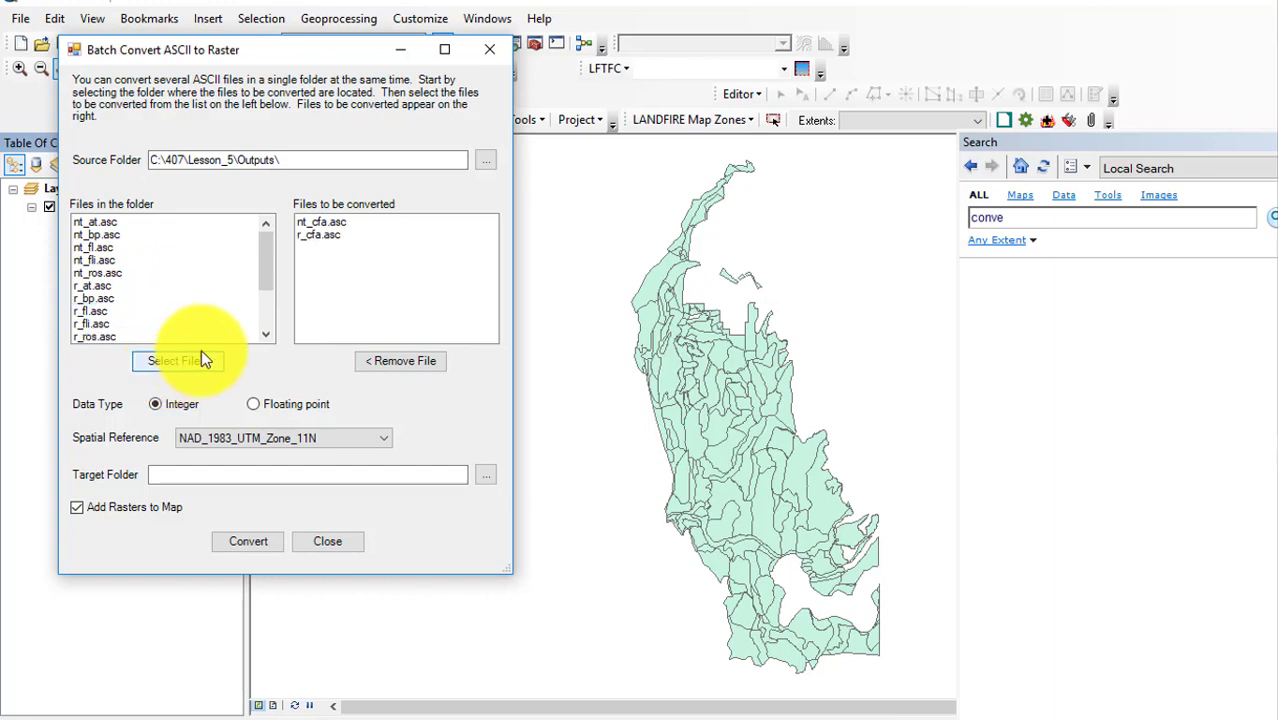
left_click(270, 337)
left_click(270, 337)
left_click(270, 337)
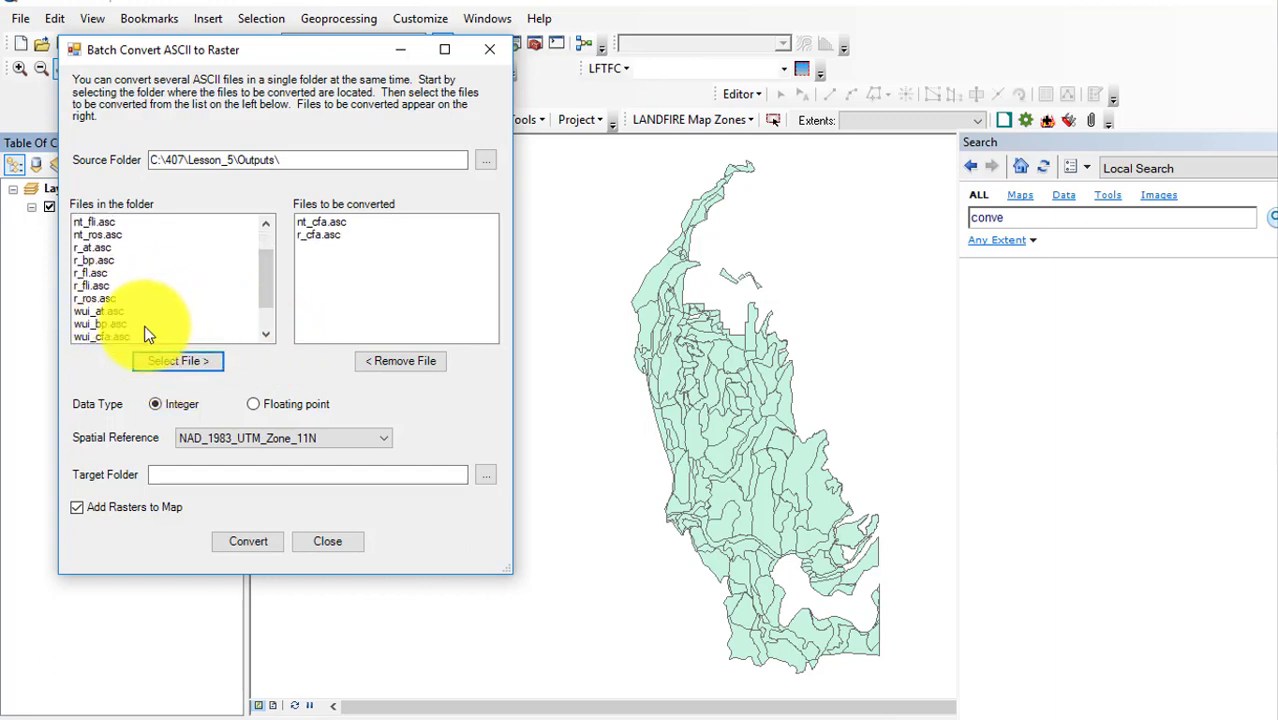
left_click(124, 335)
left_click(216, 360)
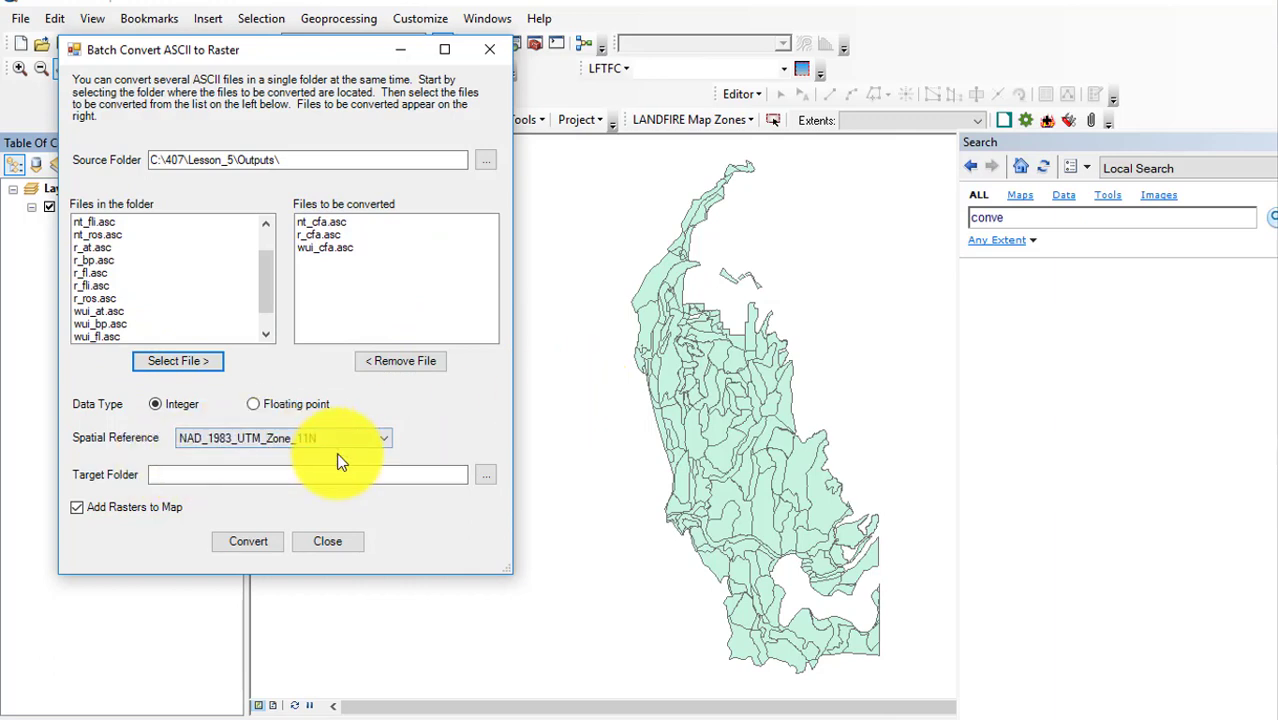
Set the target folder of the batch conversion to C:\407\Lesson_5\Inputs.
left_click(488, 474)
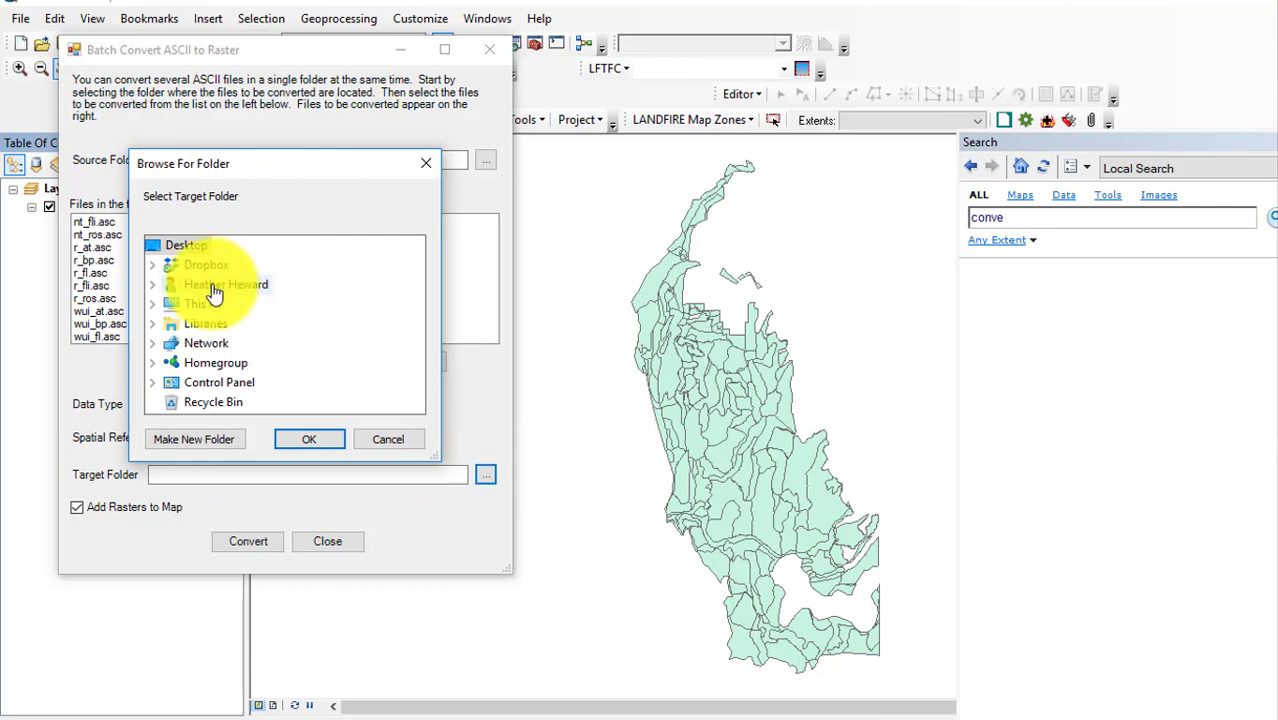
left_click(153, 305)
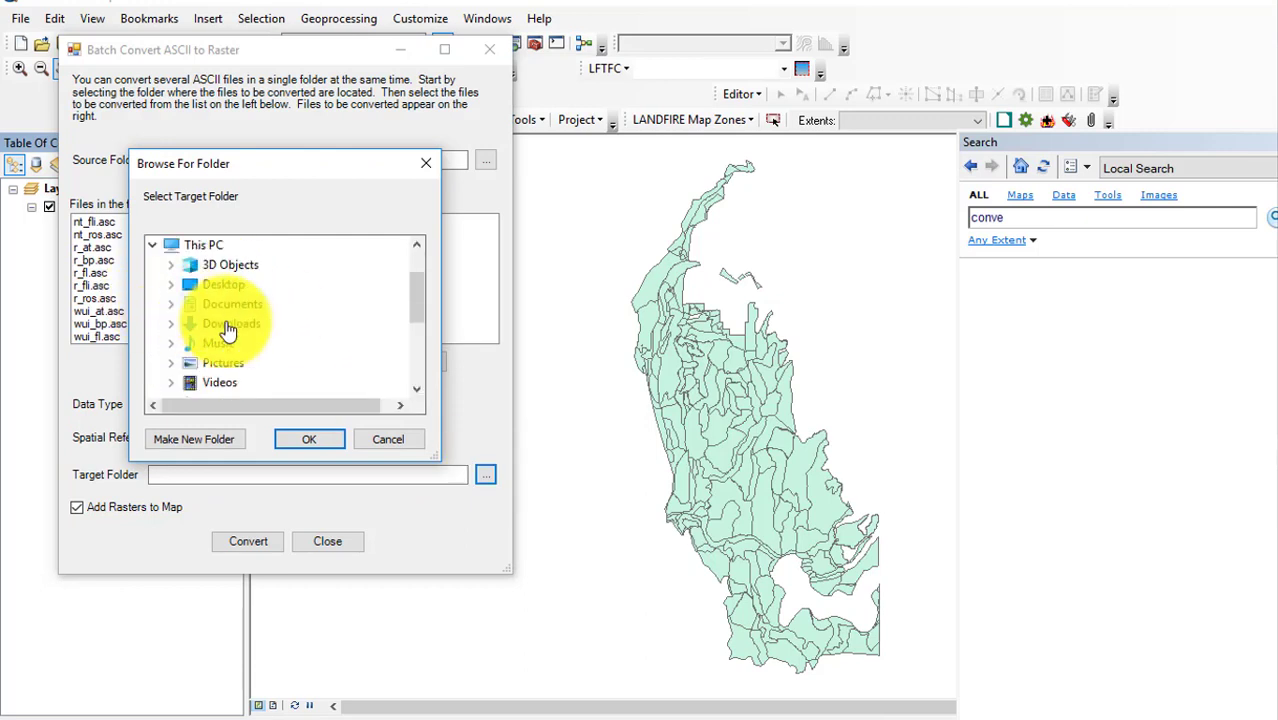
scroll(229, 331, "down", 2)
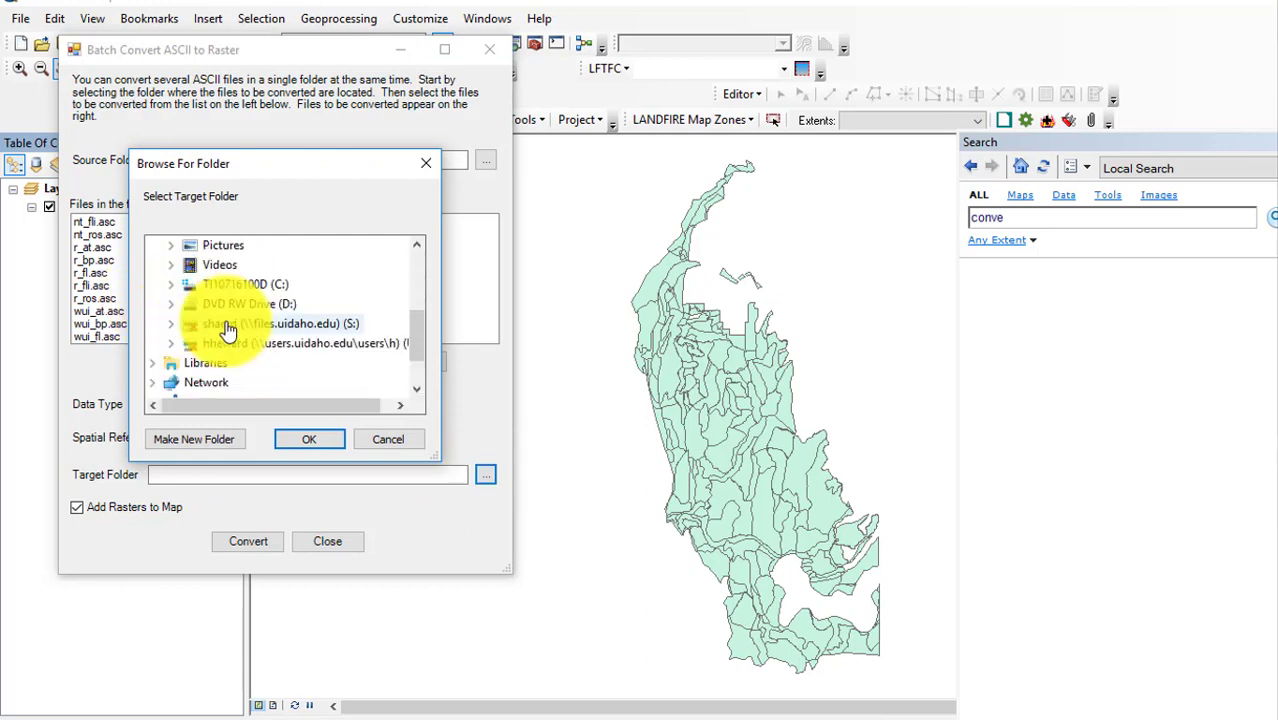
left_click(171, 284)
left_click(190, 265)
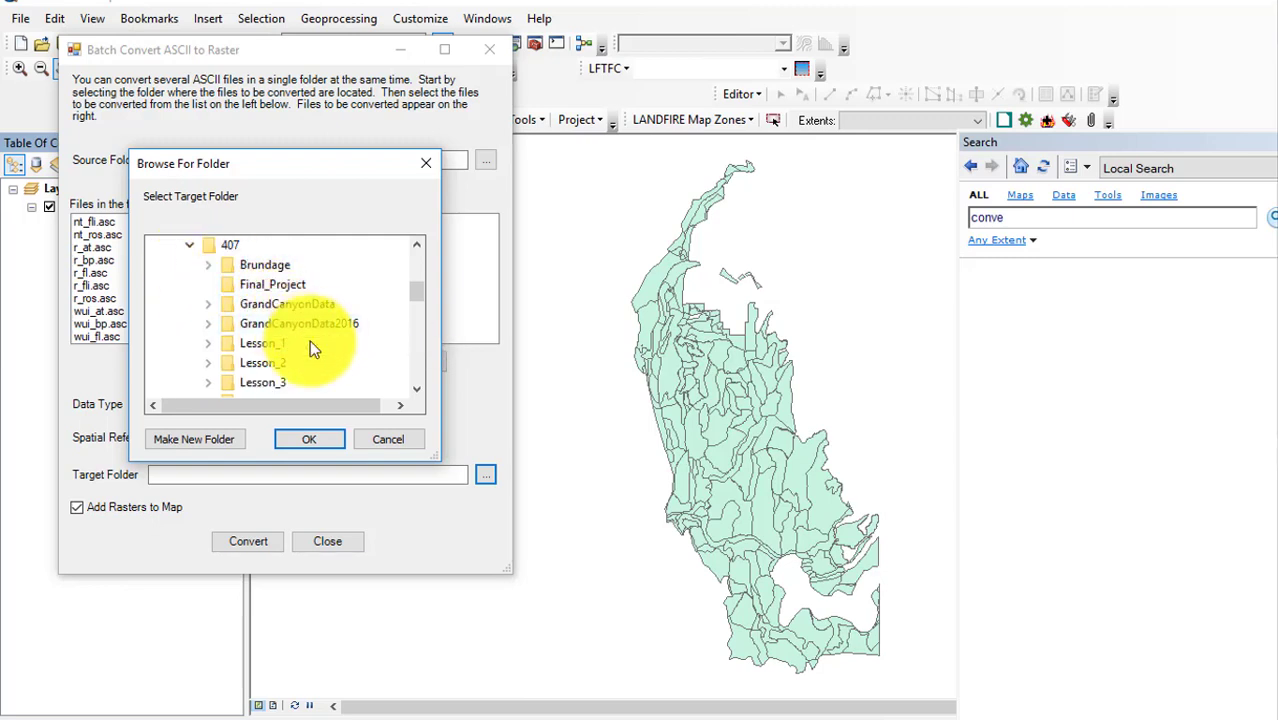
scroll(310, 345, "down", 1)
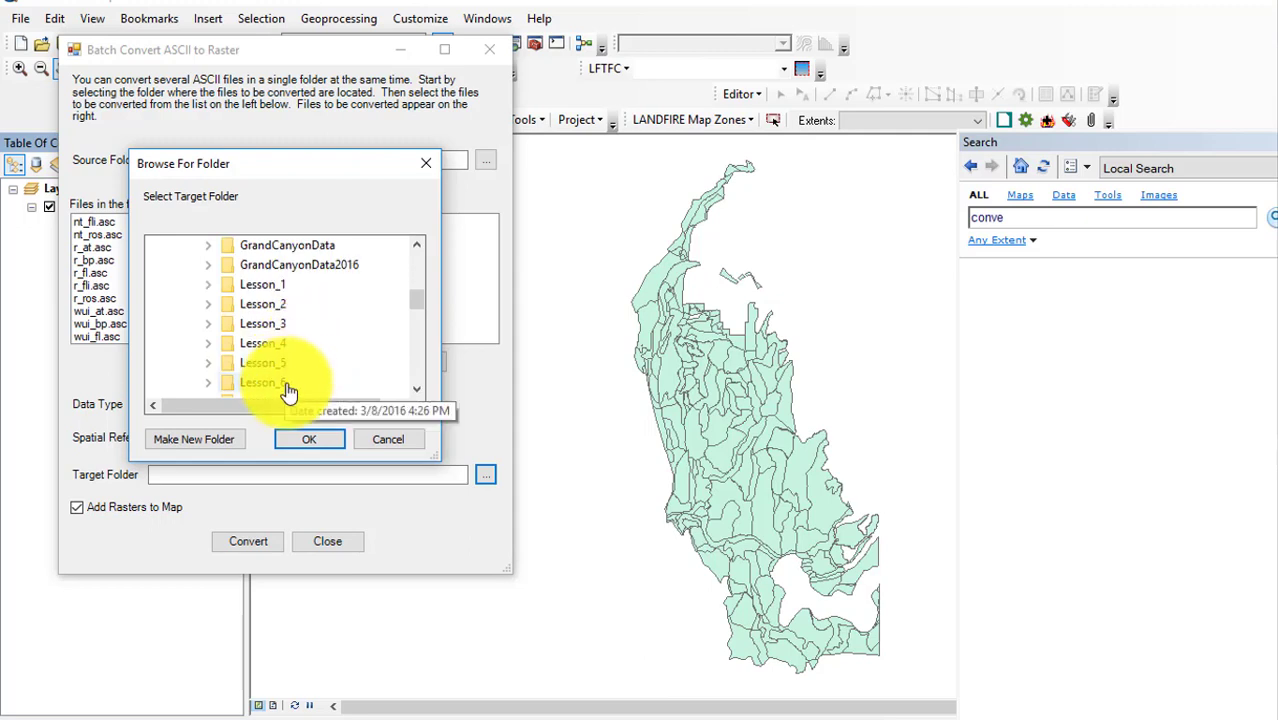
left_click(211, 363)
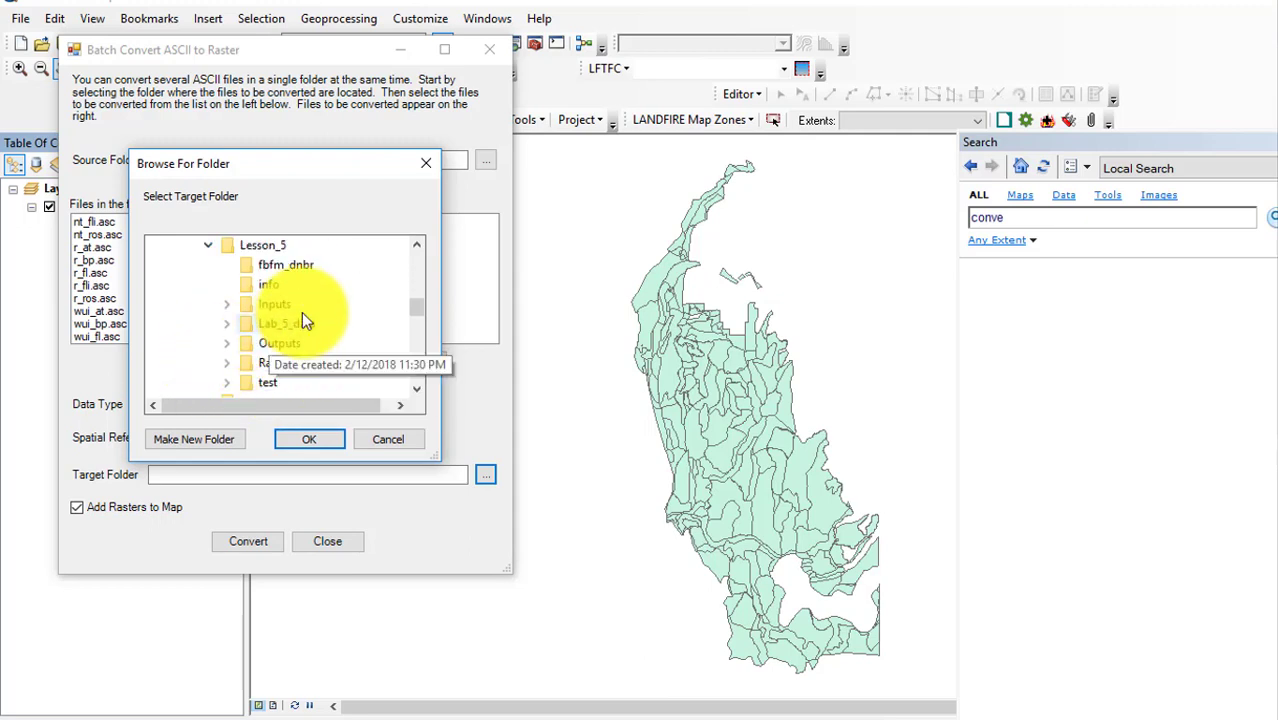
left_click(246, 305)
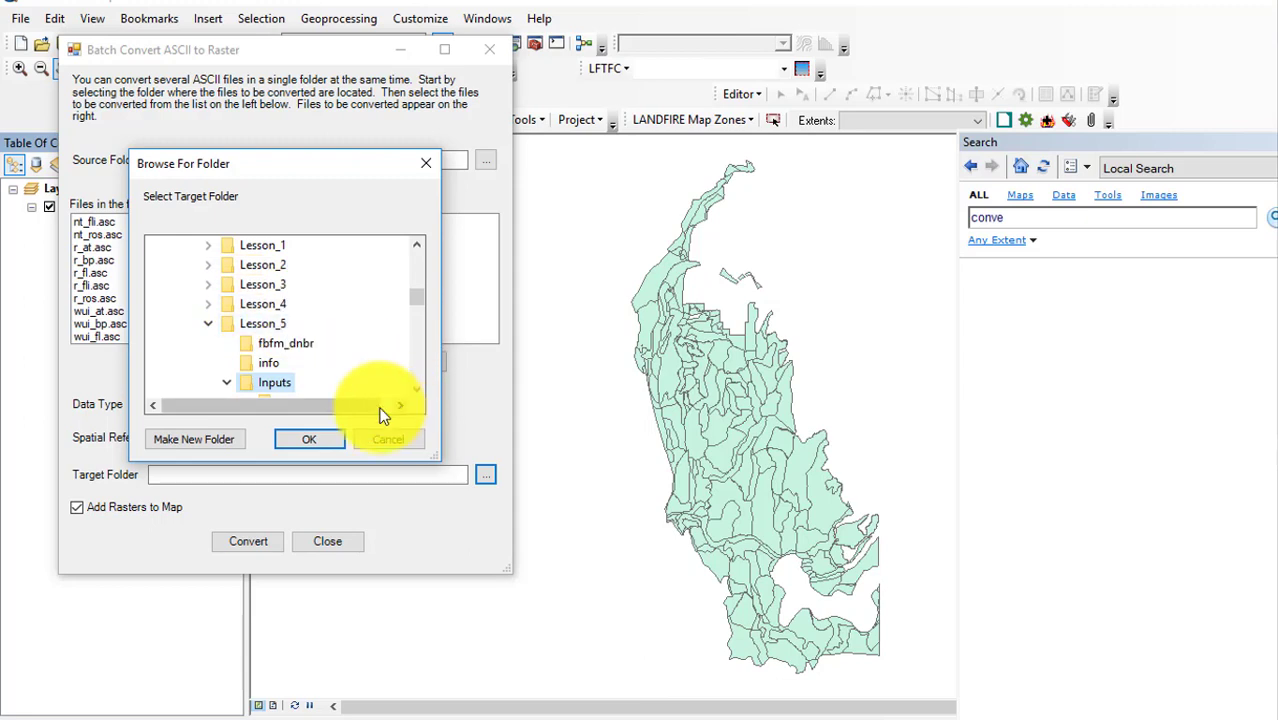
left_click(311, 440)
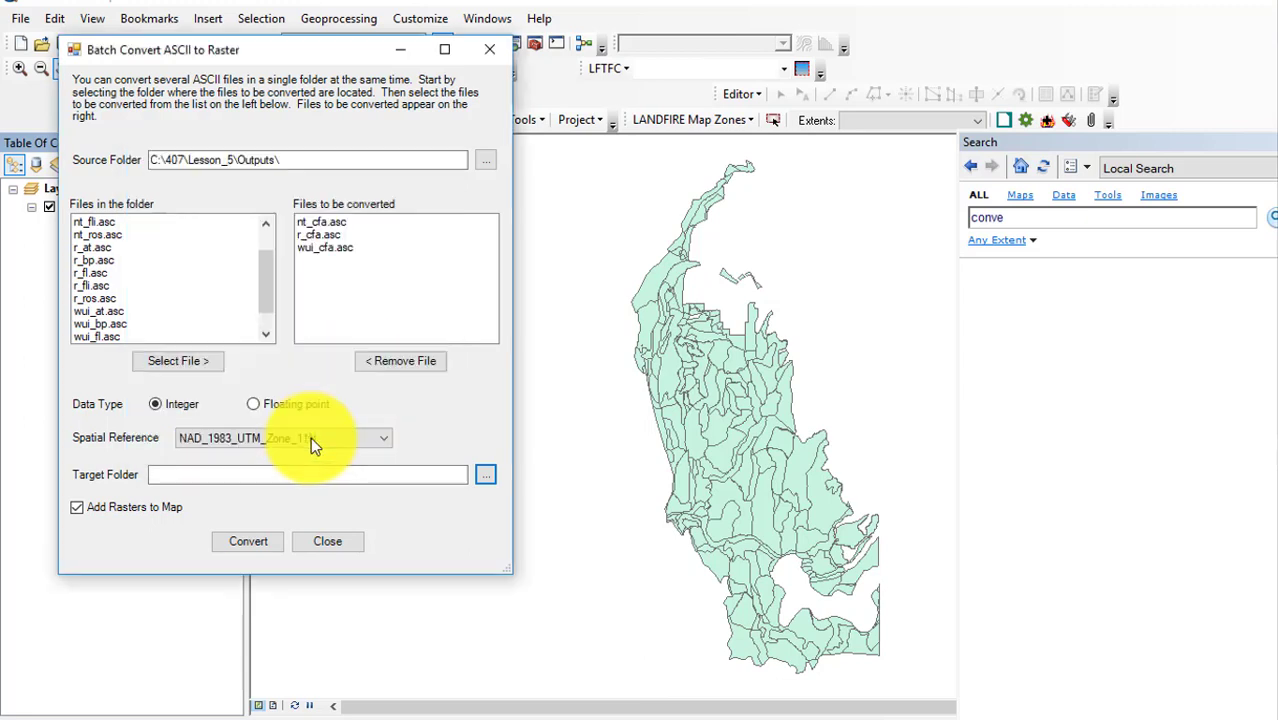
Convert the three queued crown fire activity grids to integer rasters in NAD_1983_UTM_Zone_11N and add them to the map.
left_click(76, 507)
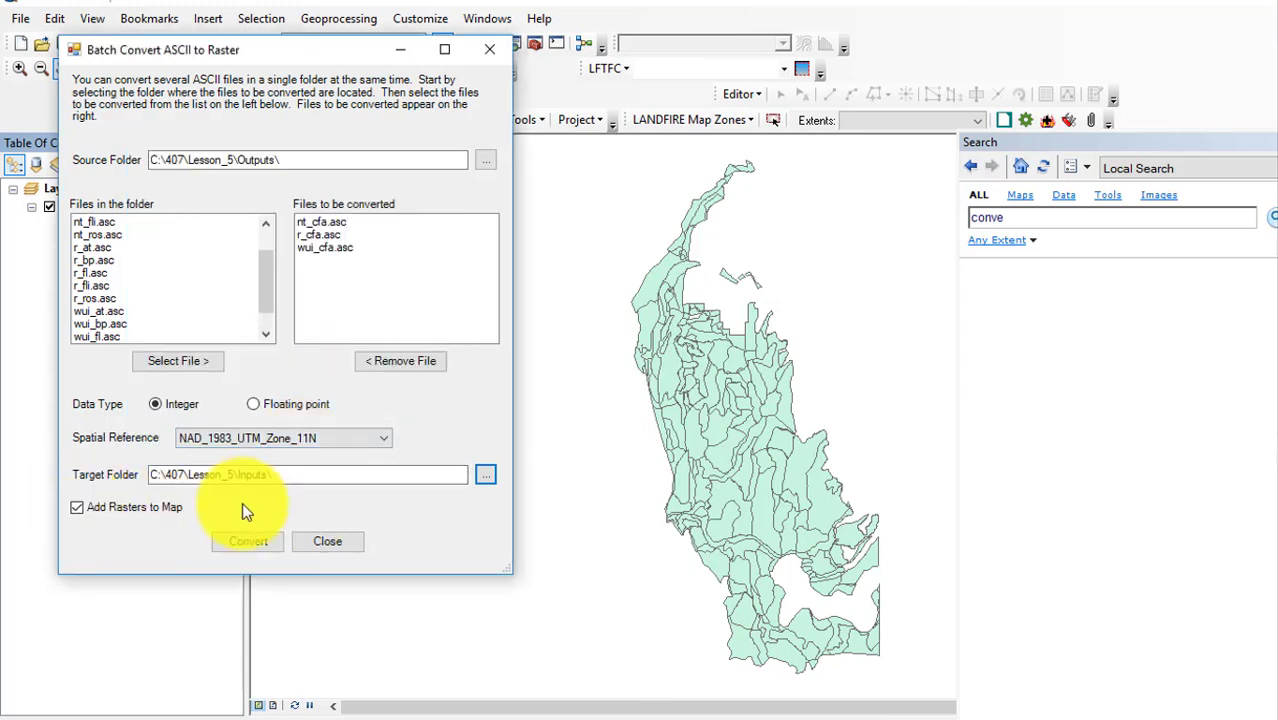
left_click(246, 541)
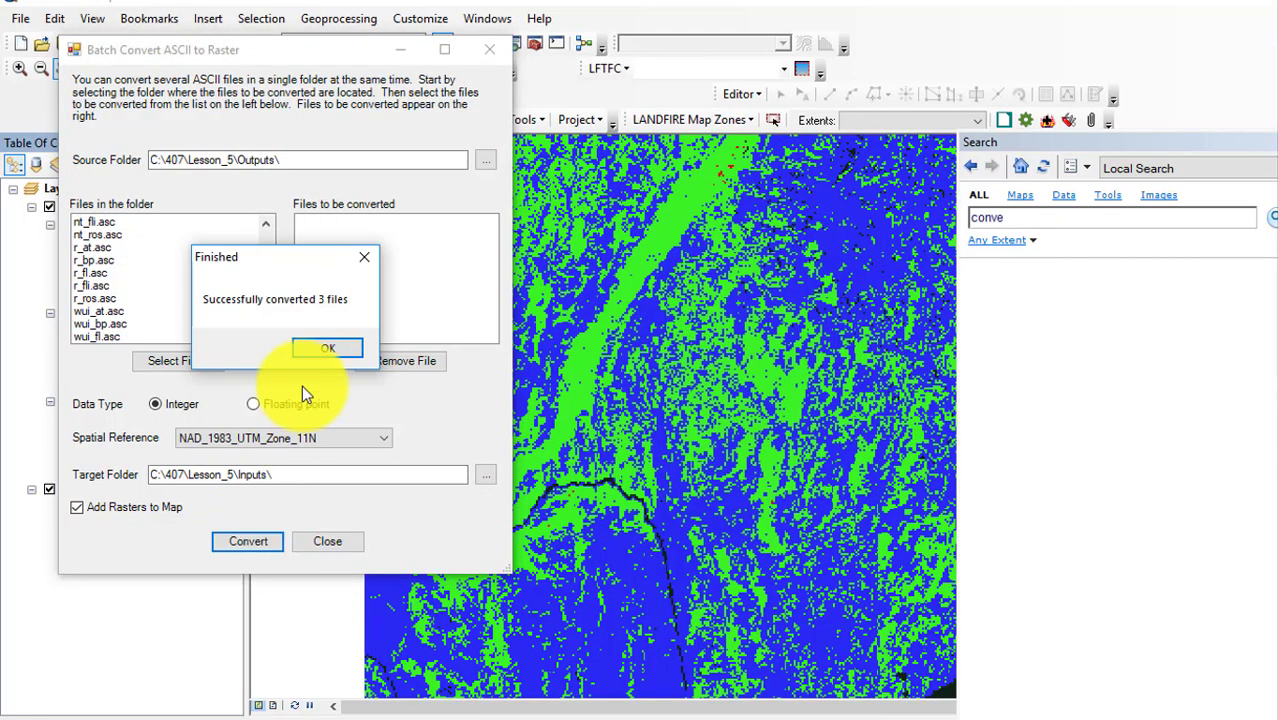
left_click(339, 349)
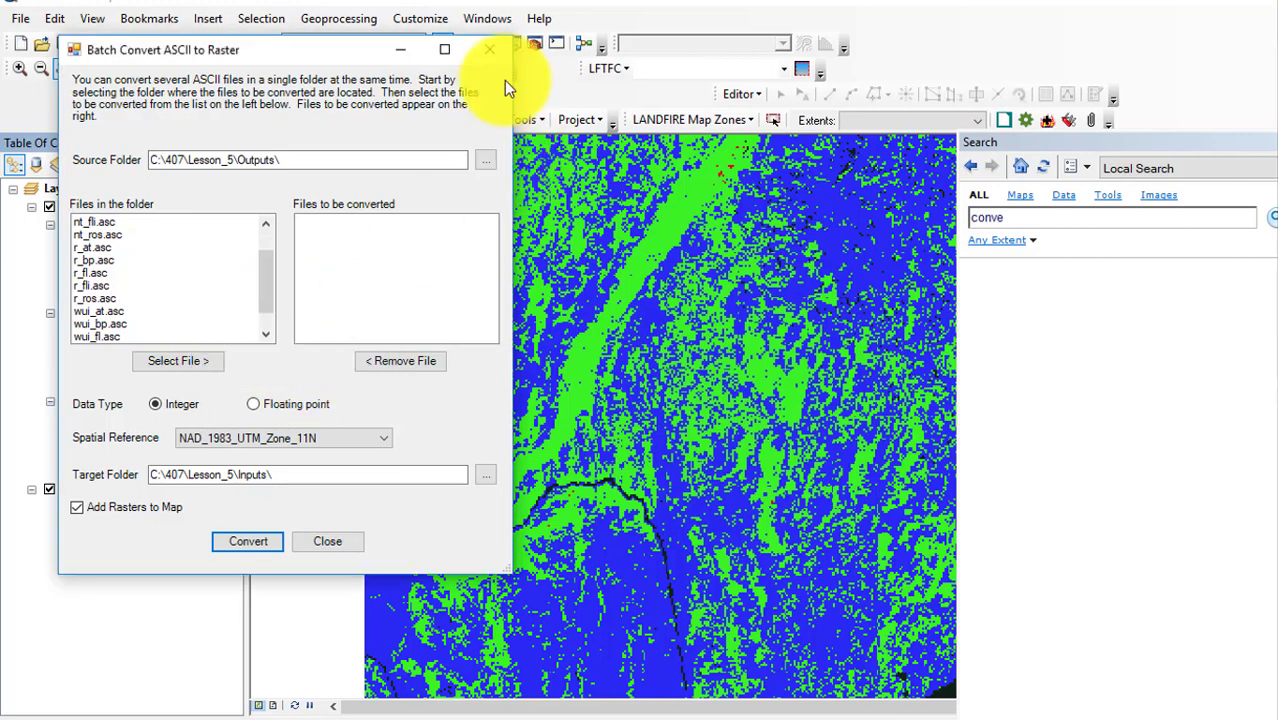
Queue all remaining ASCII grids for conversion: nt_fli, nt_fl, nt_bp, nt_at, nt_ros and the remaining r_ and wui_ files.
left_click(103, 221)
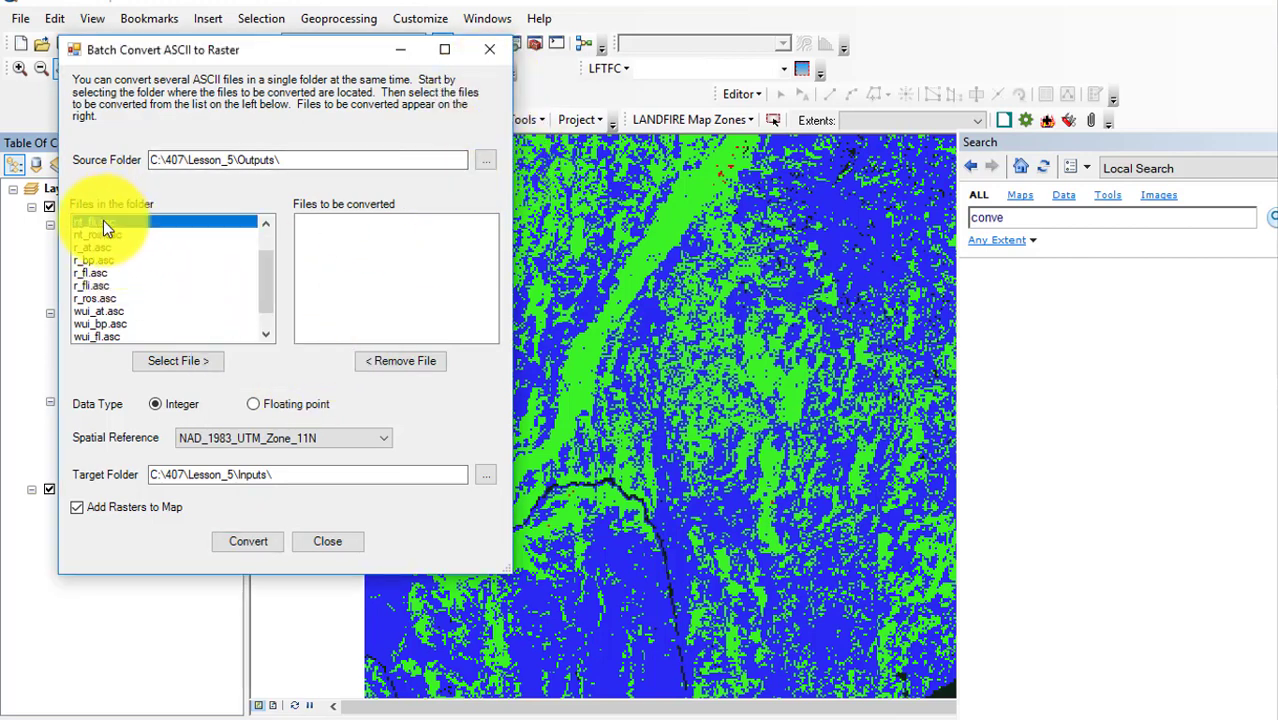
left_click(188, 370)
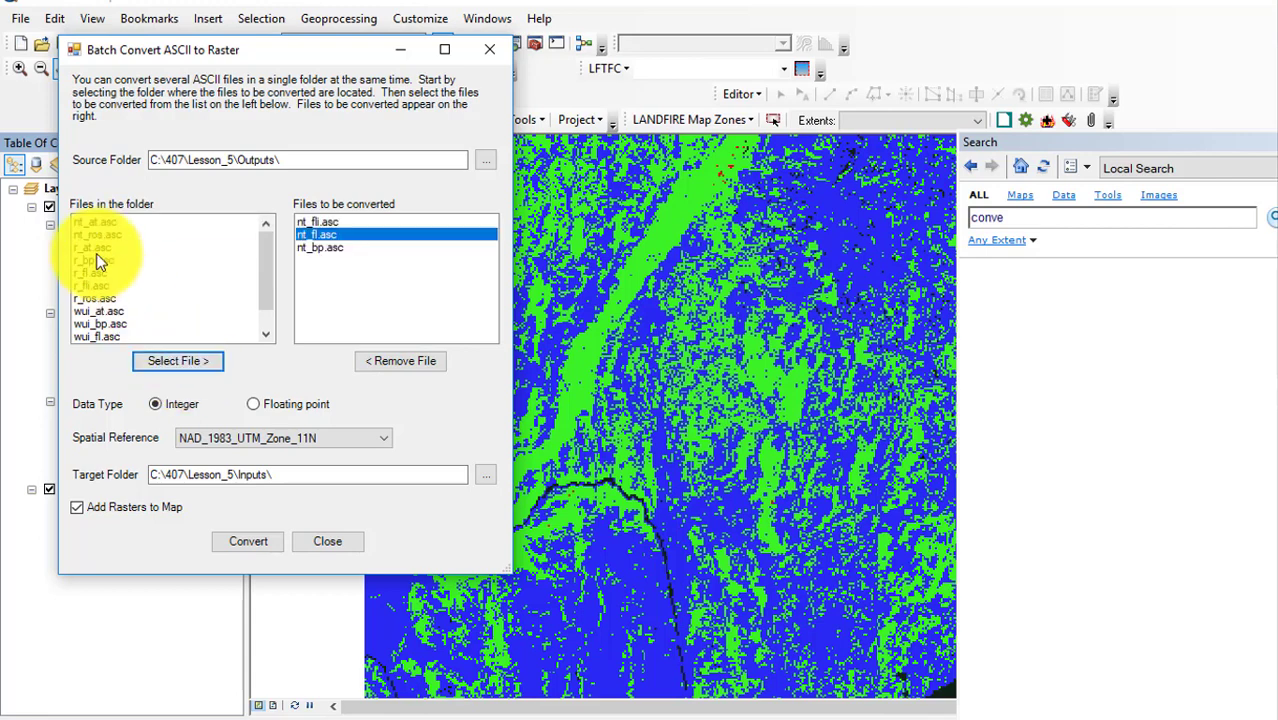
left_click(86, 224)
left_click(180, 363)
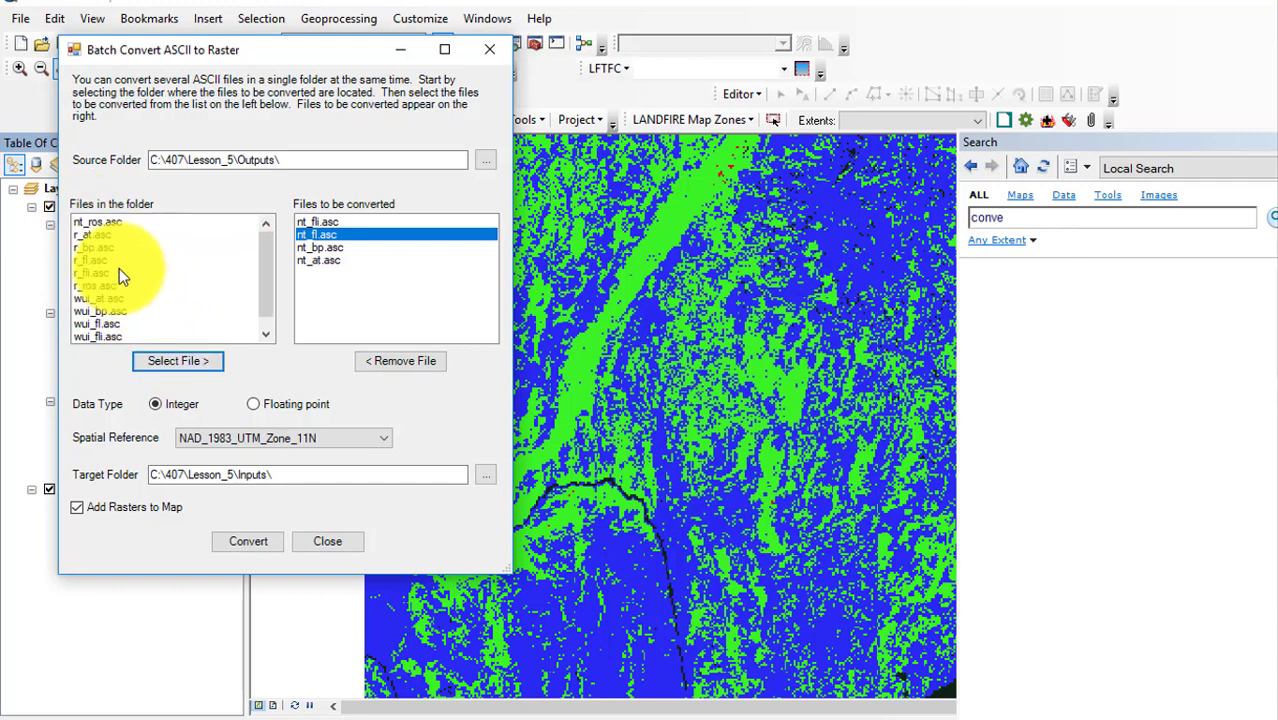
left_click(99, 224)
left_click(161, 363)
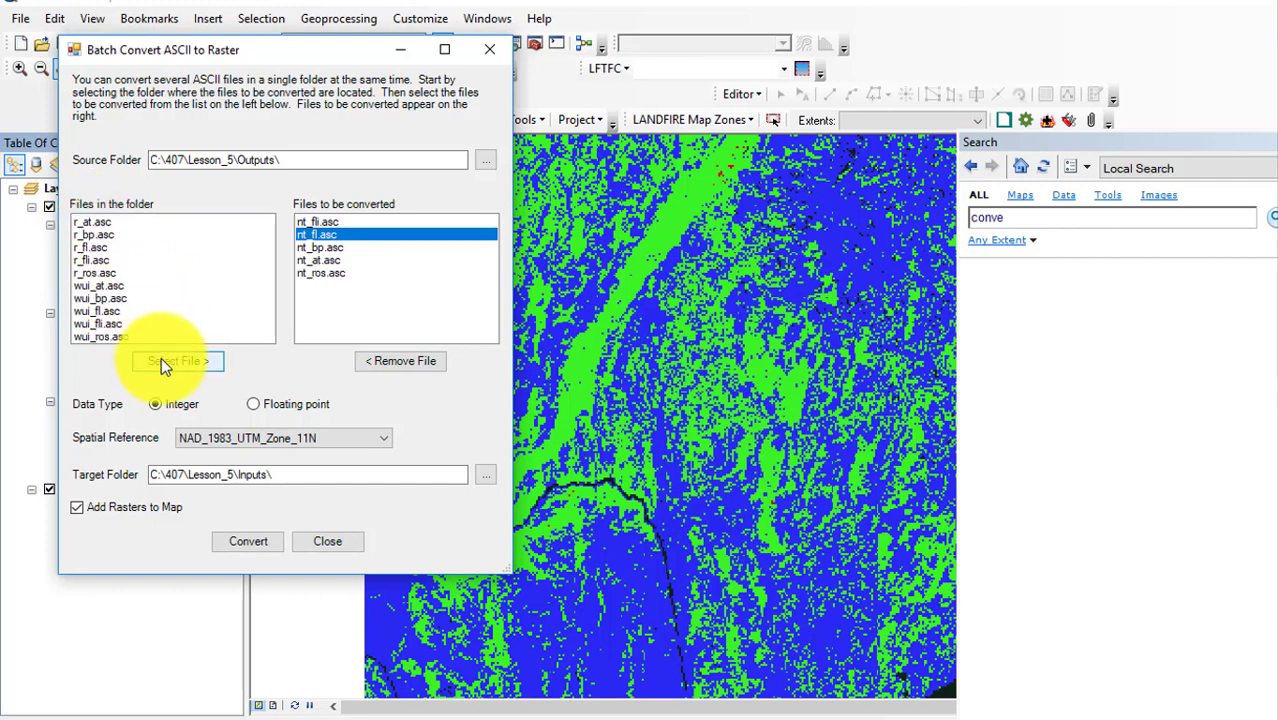
left_click(161, 357)
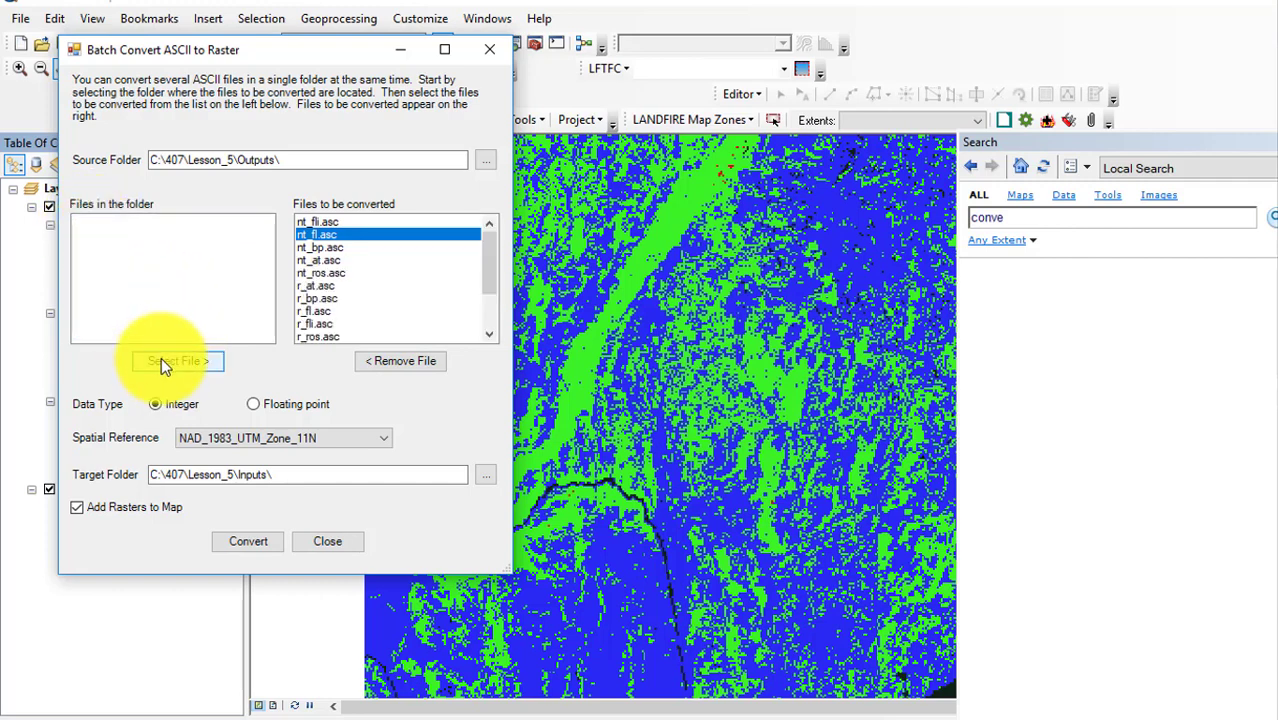
Convert the queued ASCII grids to floating point rasters, adding them to the map, and close the batch conversion tool.
left_click(255, 402)
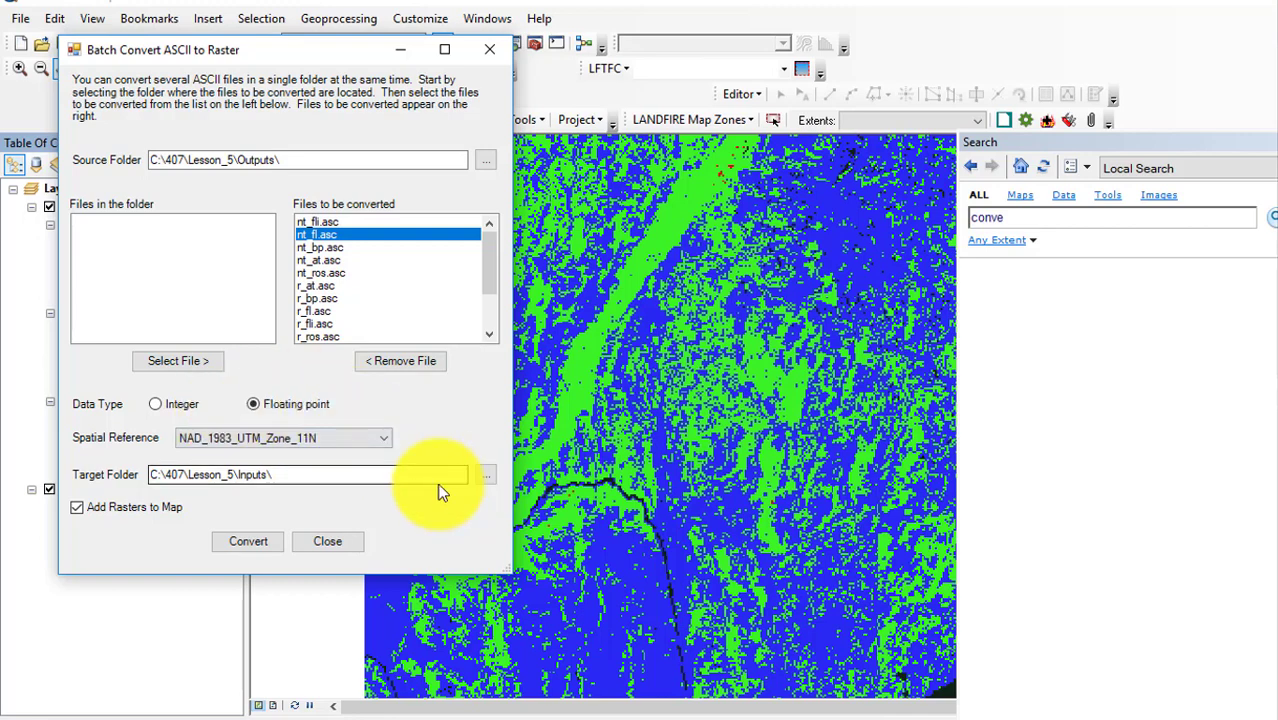
left_click(250, 541)
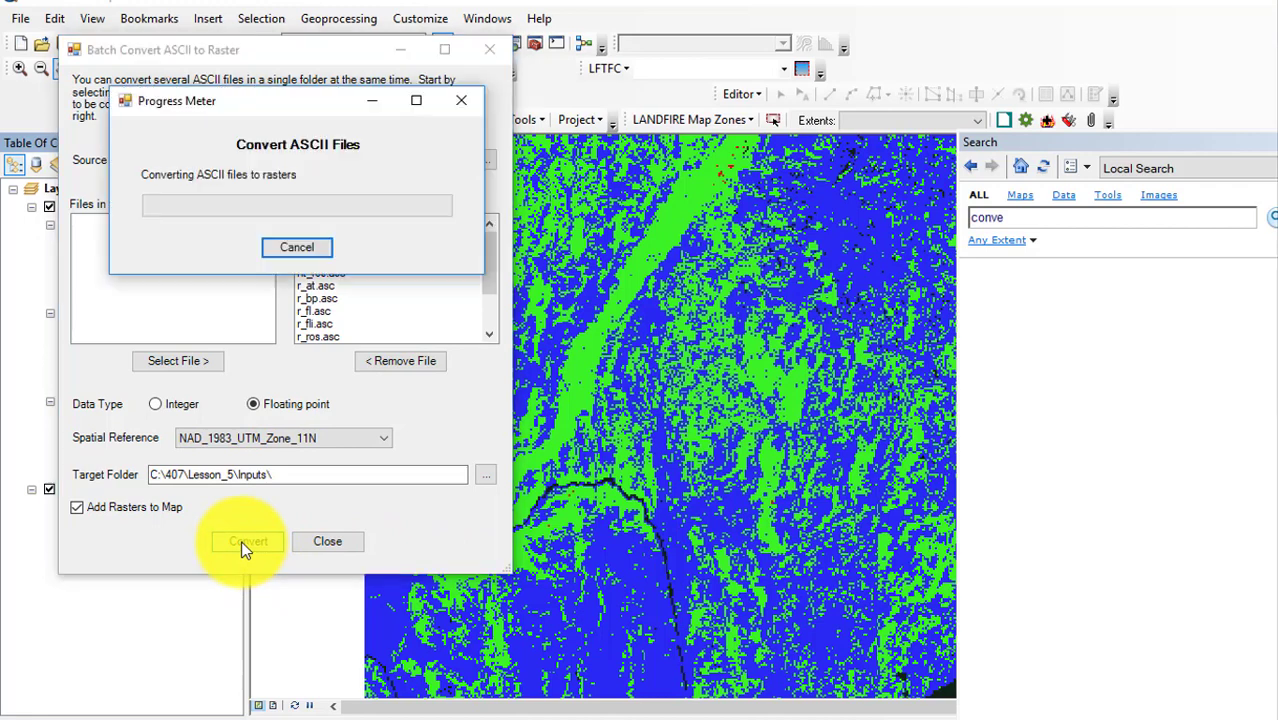
left_click(490, 51)
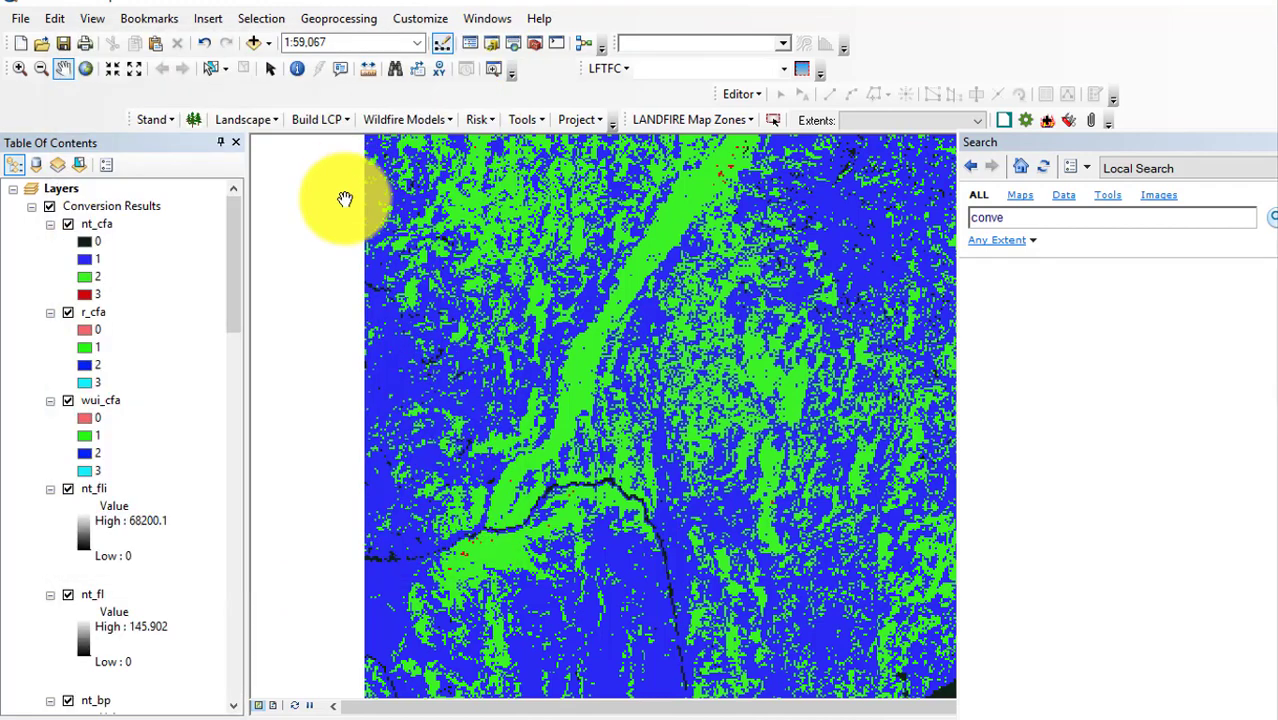
Create group layers named No Treatment, Roads and WUI, and collapse the legends of the converted rasters.
right_click(57, 187)
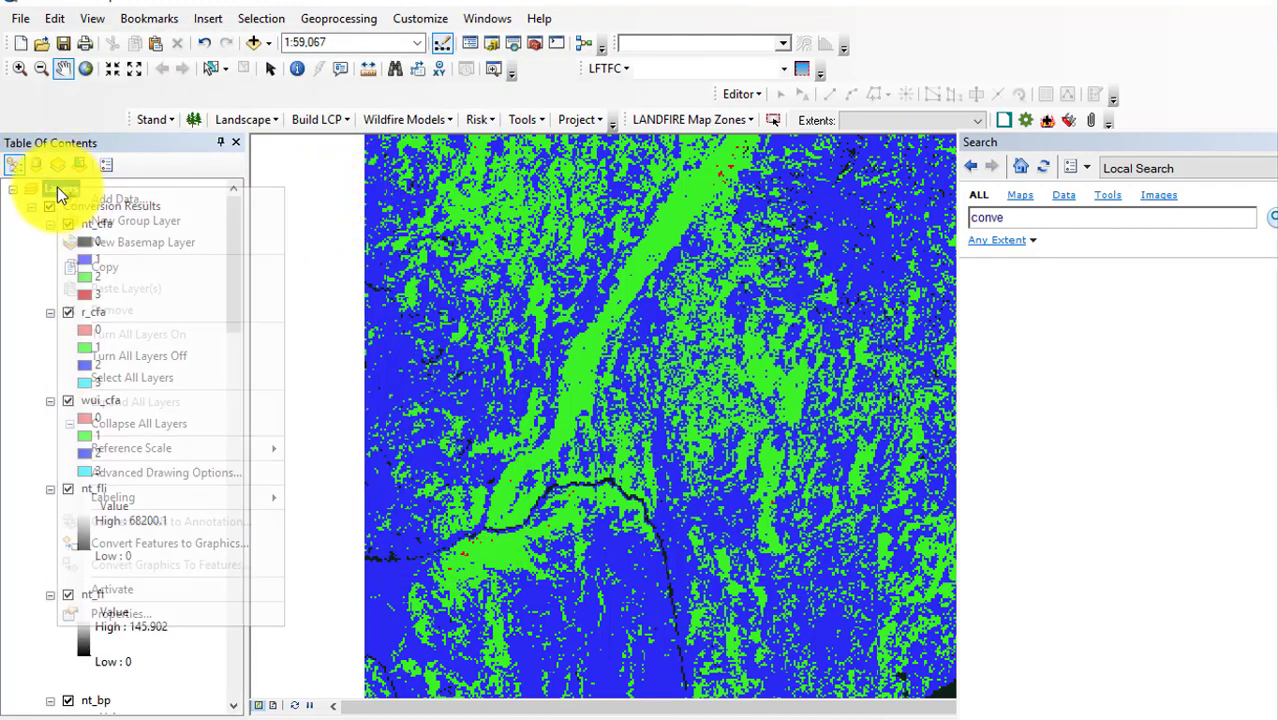
left_click(111, 220)
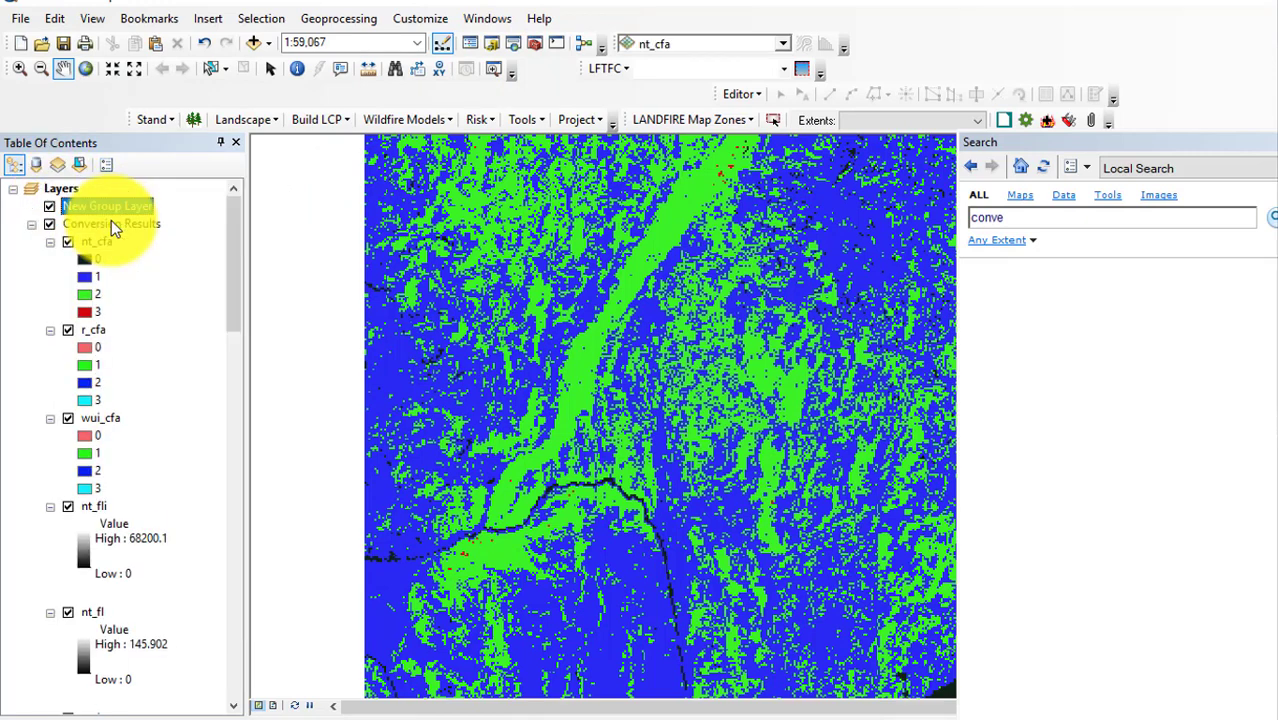
left_click(104, 240)
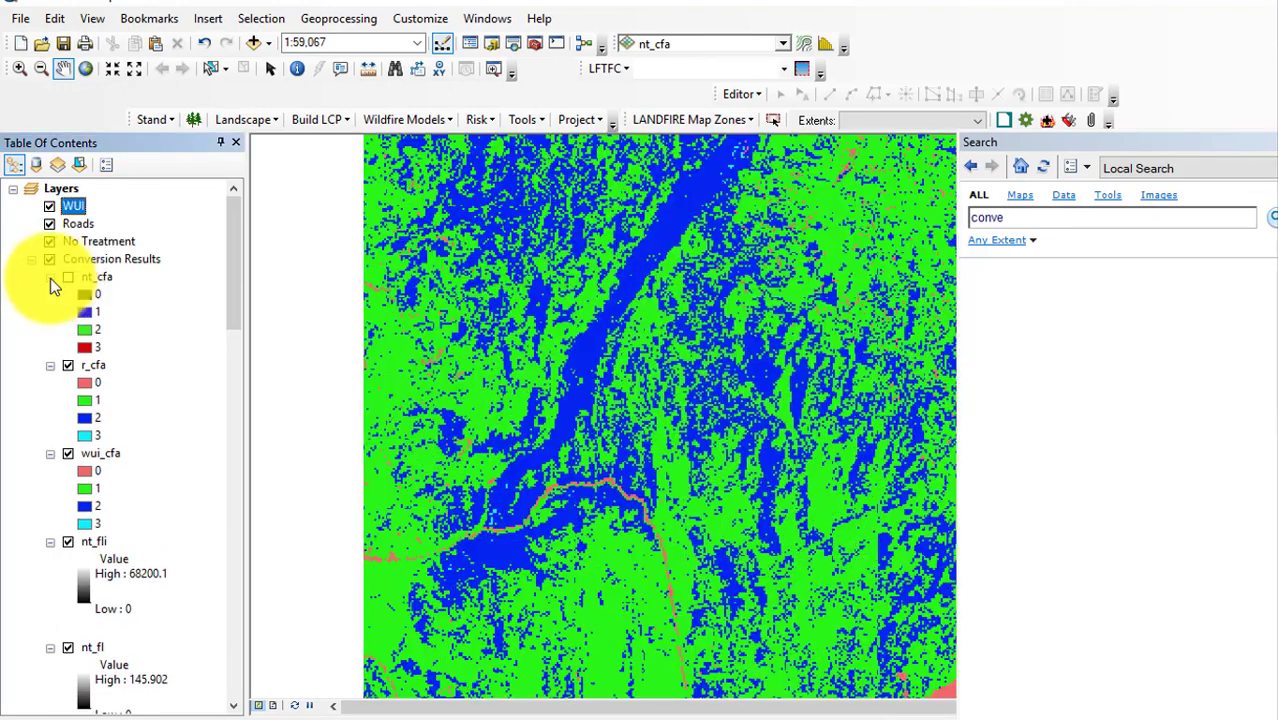
left_click(50, 278, "ctrl")
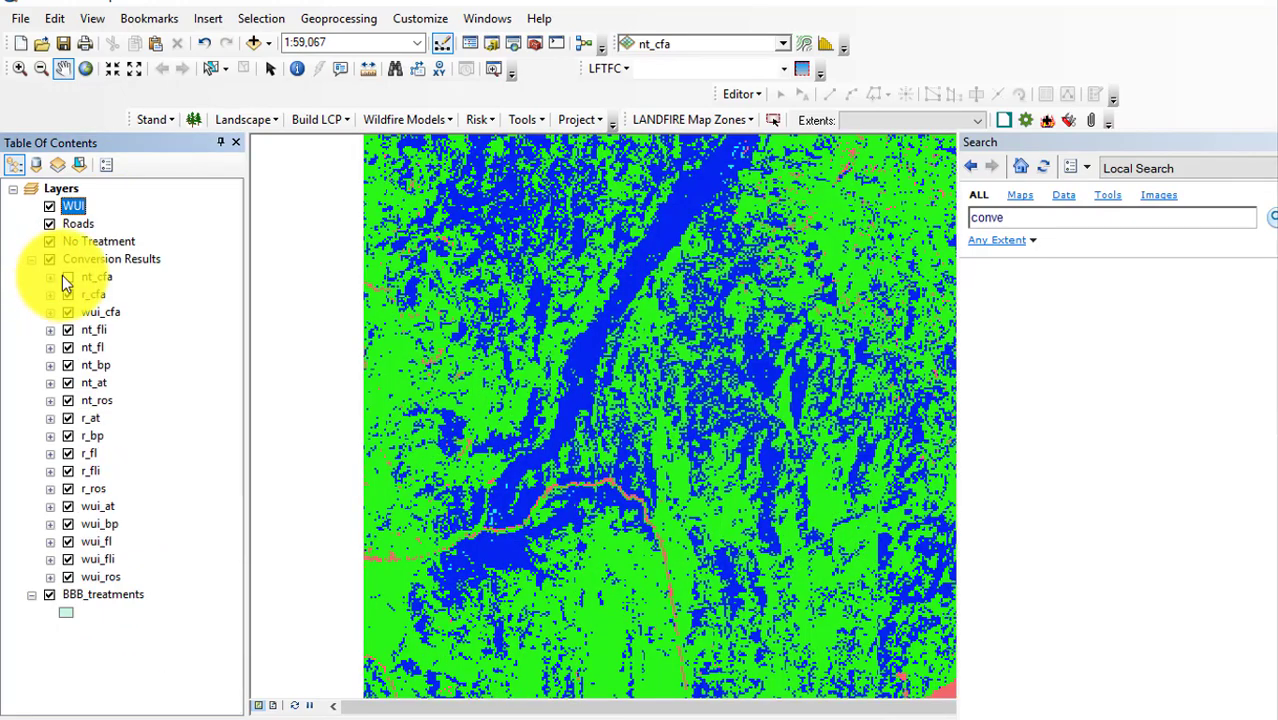
Sort the converted rasters into the group layers: nt_ rasters in No Treatment, r_ rasters in Roads and wui_ rasters in WUI.
left_click(97, 279)
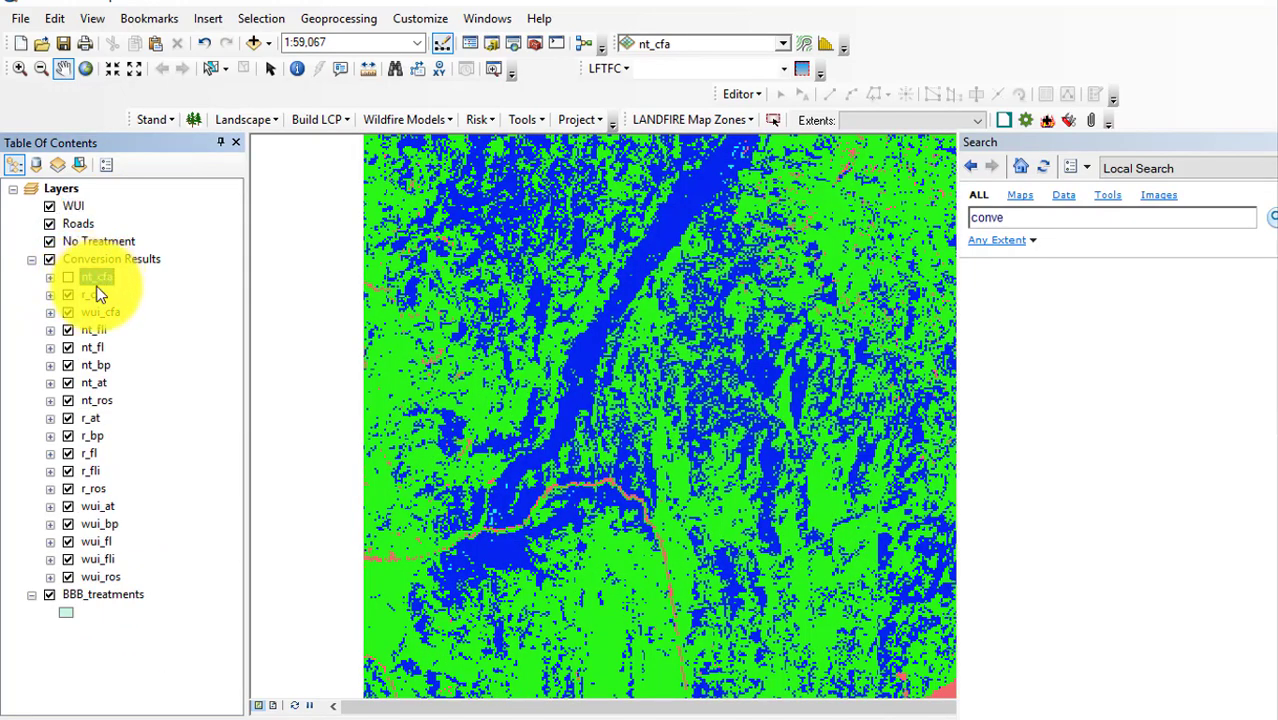
left_click(91, 329, "ctrl")
left_click(92, 364, "ctrl")
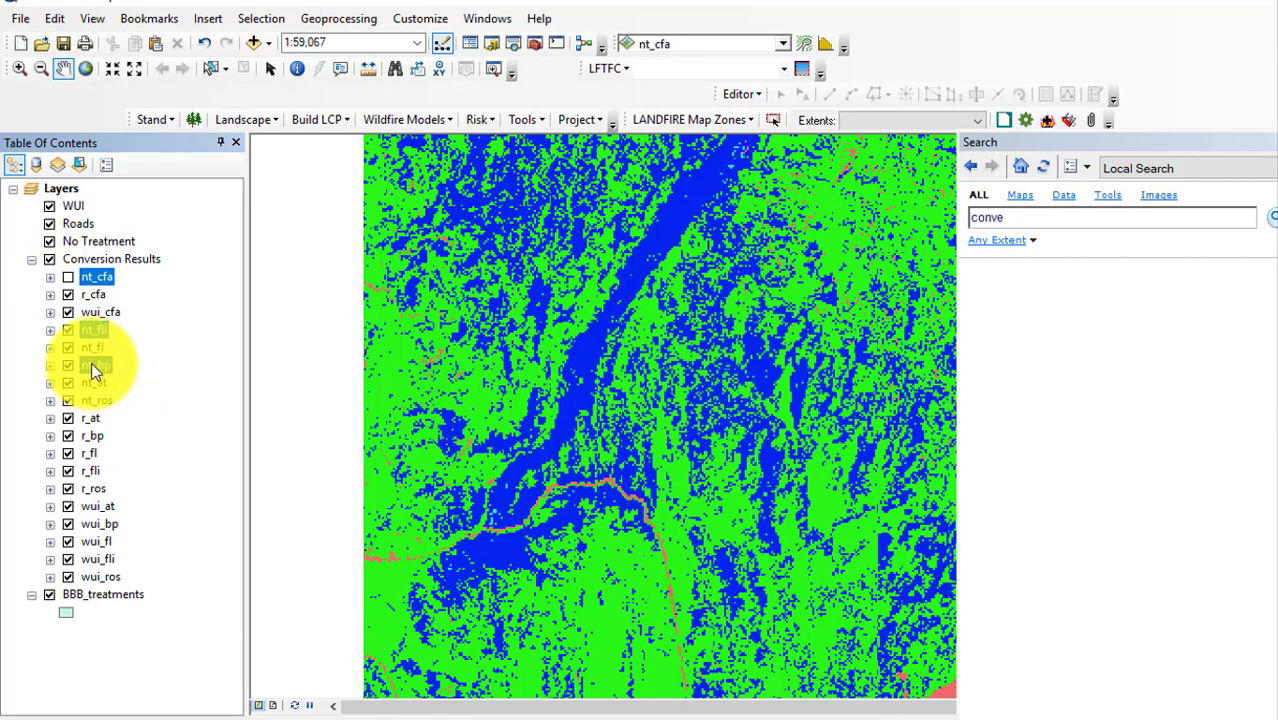
left_click(91, 349, "ctrl")
left_click(97, 383, "ctrl")
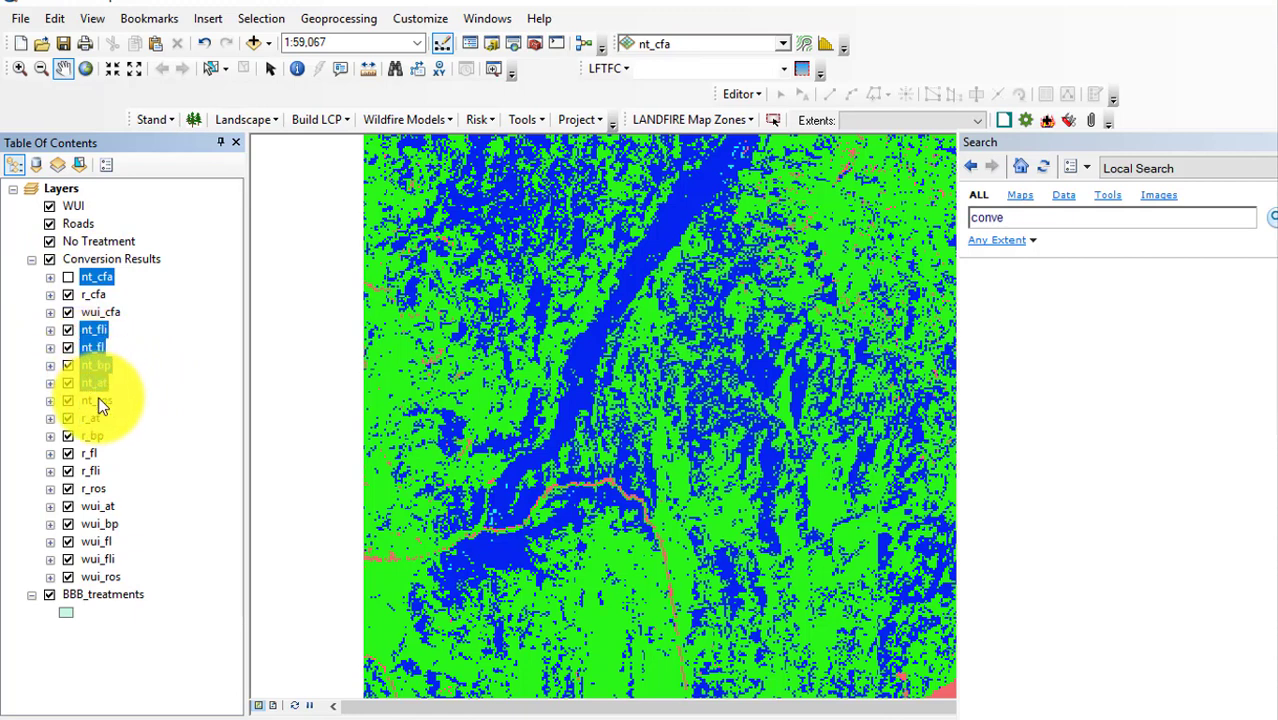
left_click(98, 399, "ctrl")
left_click_drag(96, 265, 100, 242)
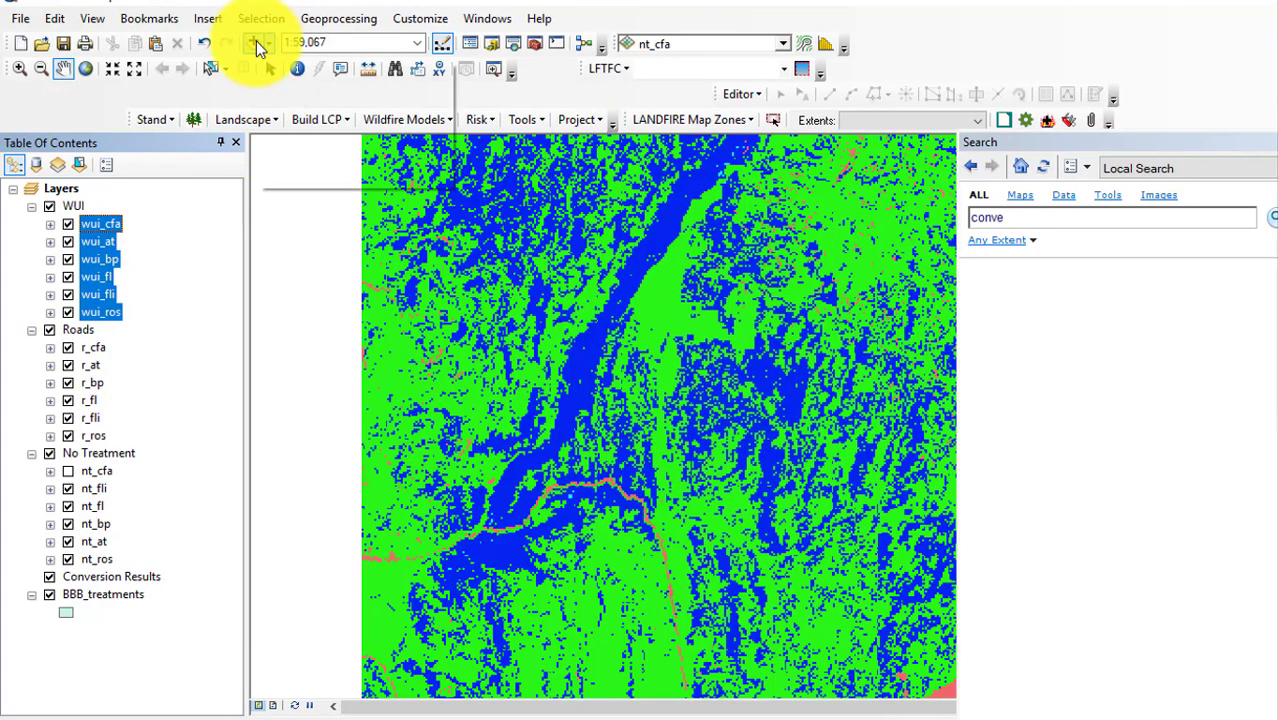
Add the shapefiles nt_fp, r_fp, r_mp, wui_mp and wui_fp from the Lesson_5 Outputs folder and place them in their treatment groups.
left_click(256, 42)
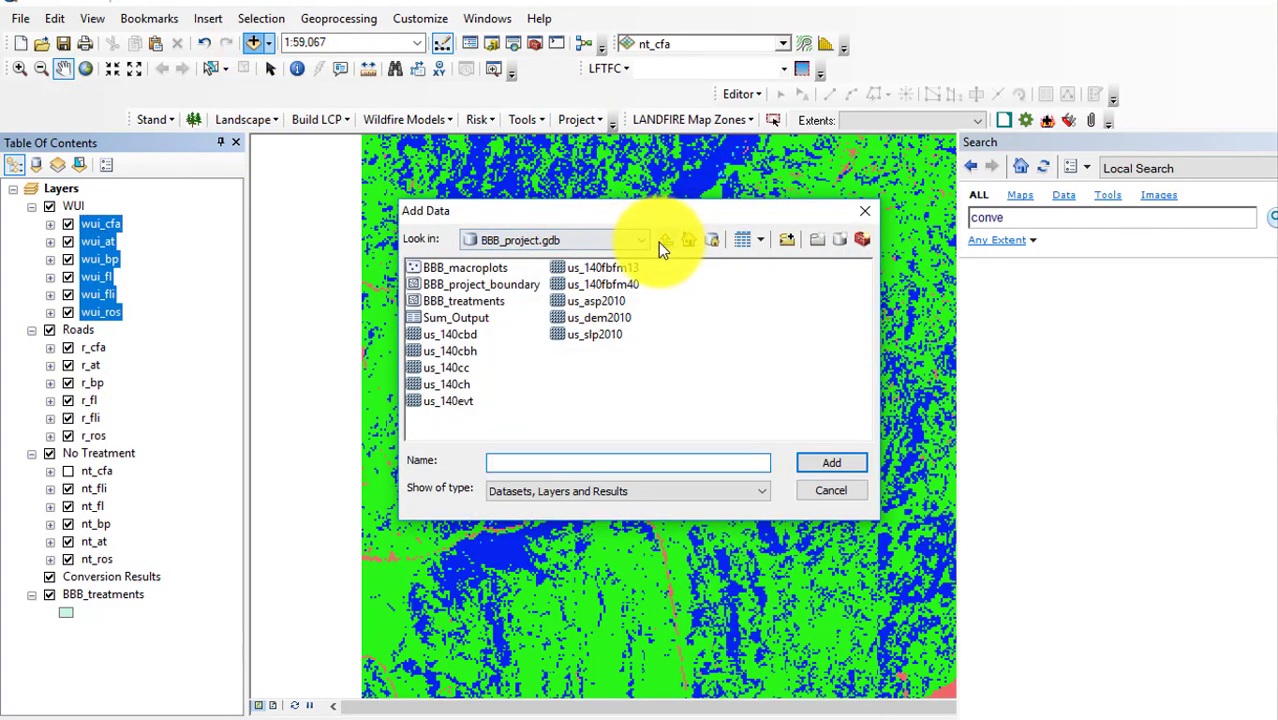
left_click(647, 240)
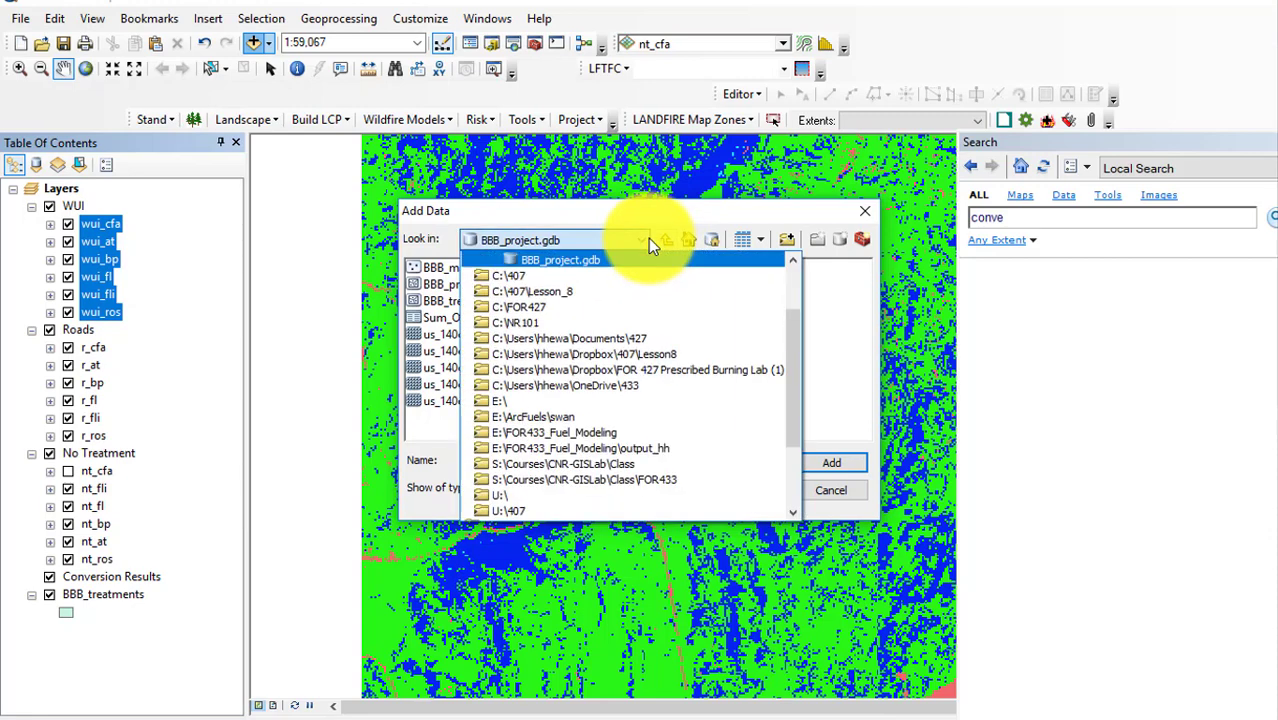
left_click(587, 275)
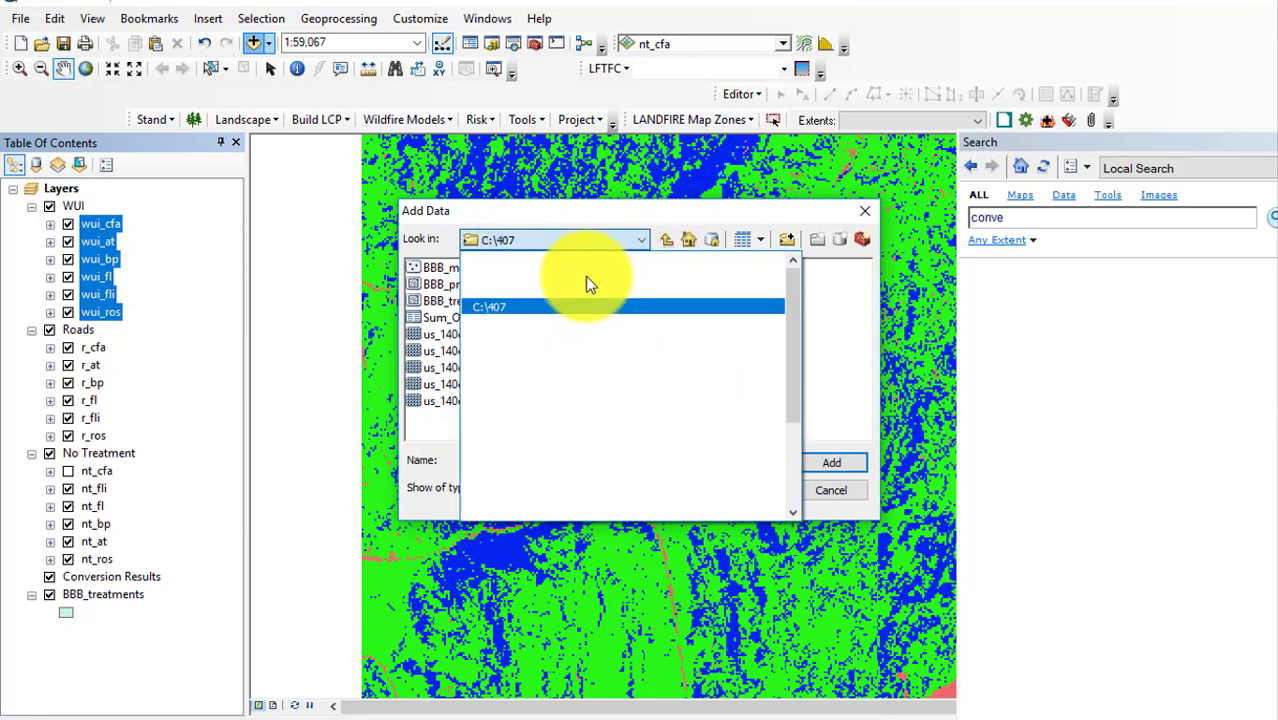
double_click(445, 402)
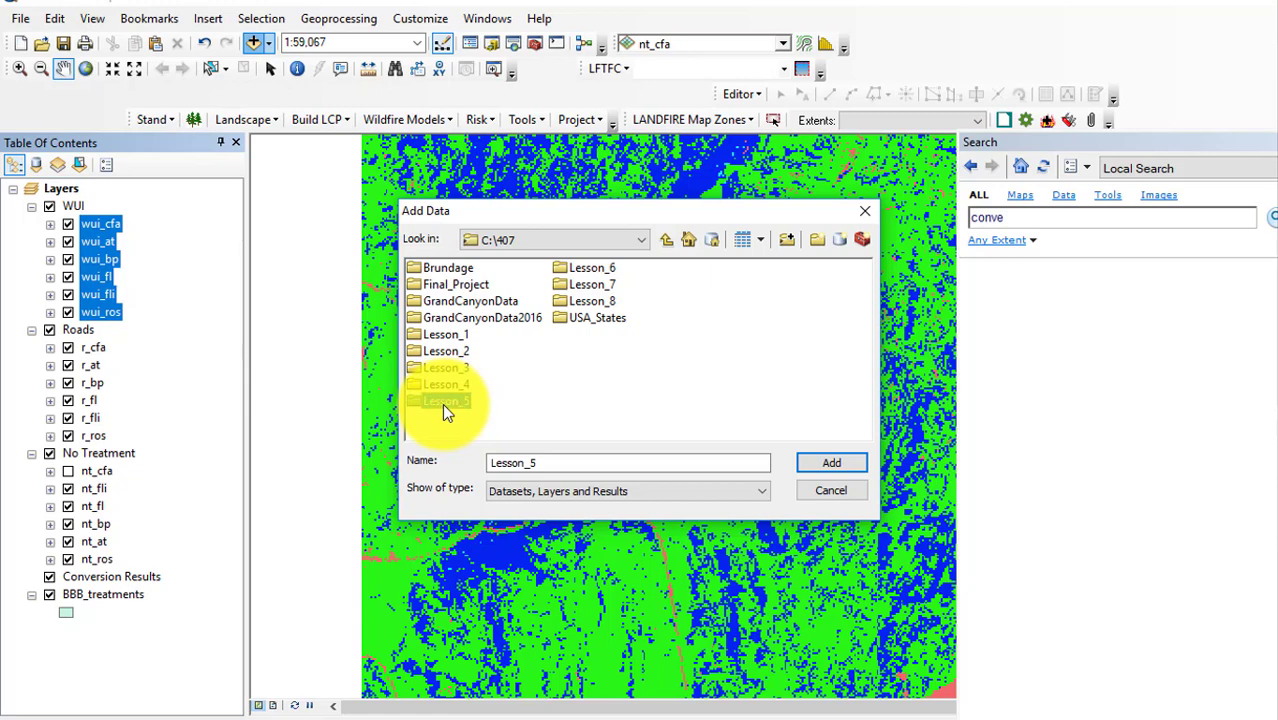
double_click(440, 300)
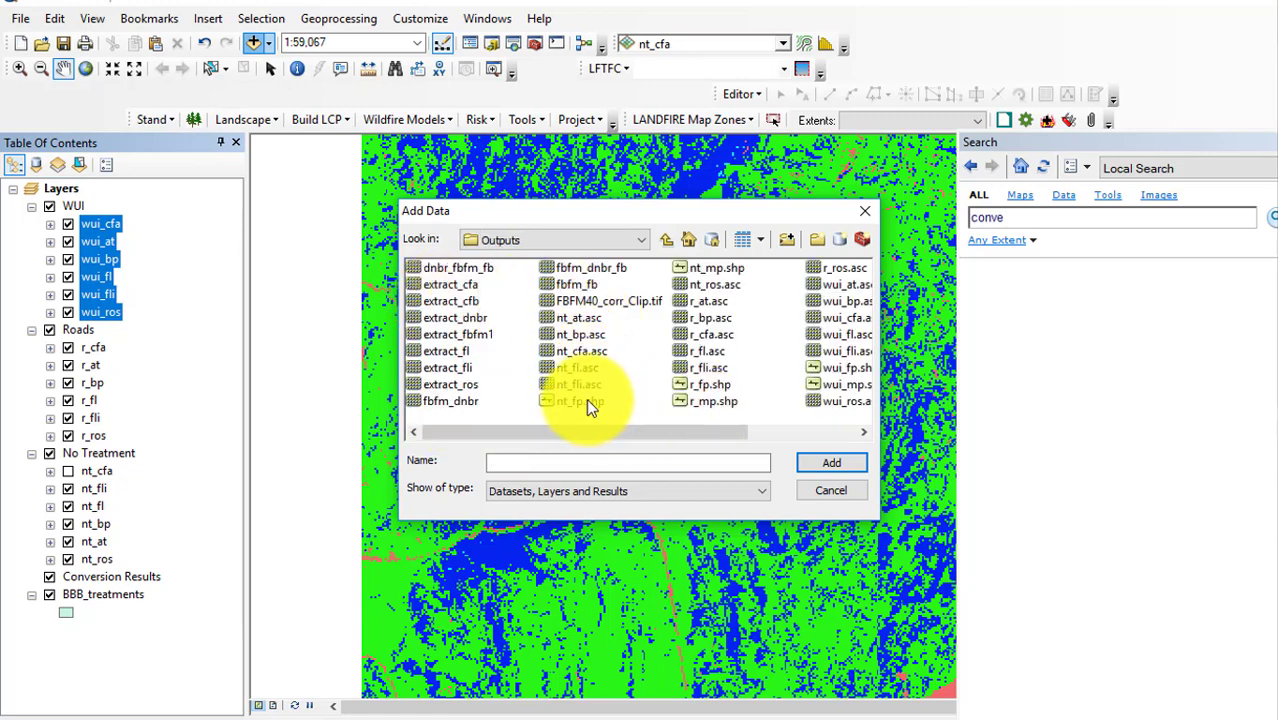
left_click(586, 400)
left_click(709, 384, "ctrl")
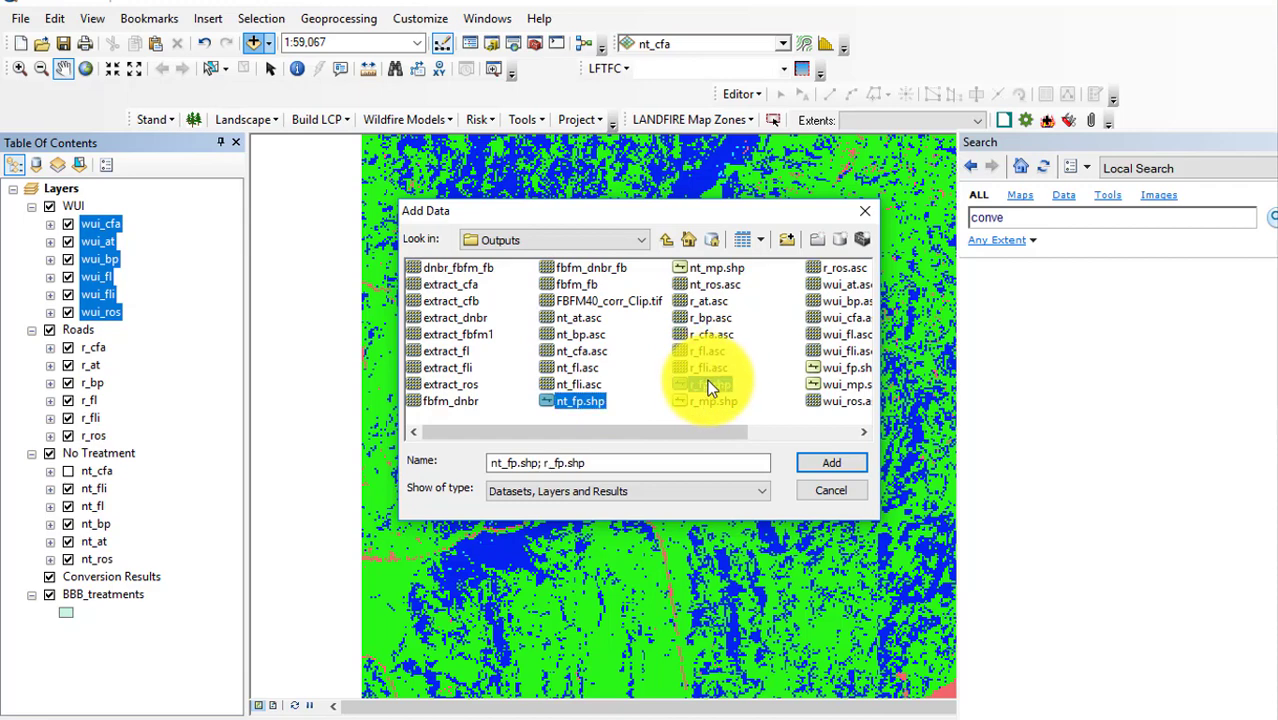
left_click(714, 401, "ctrl")
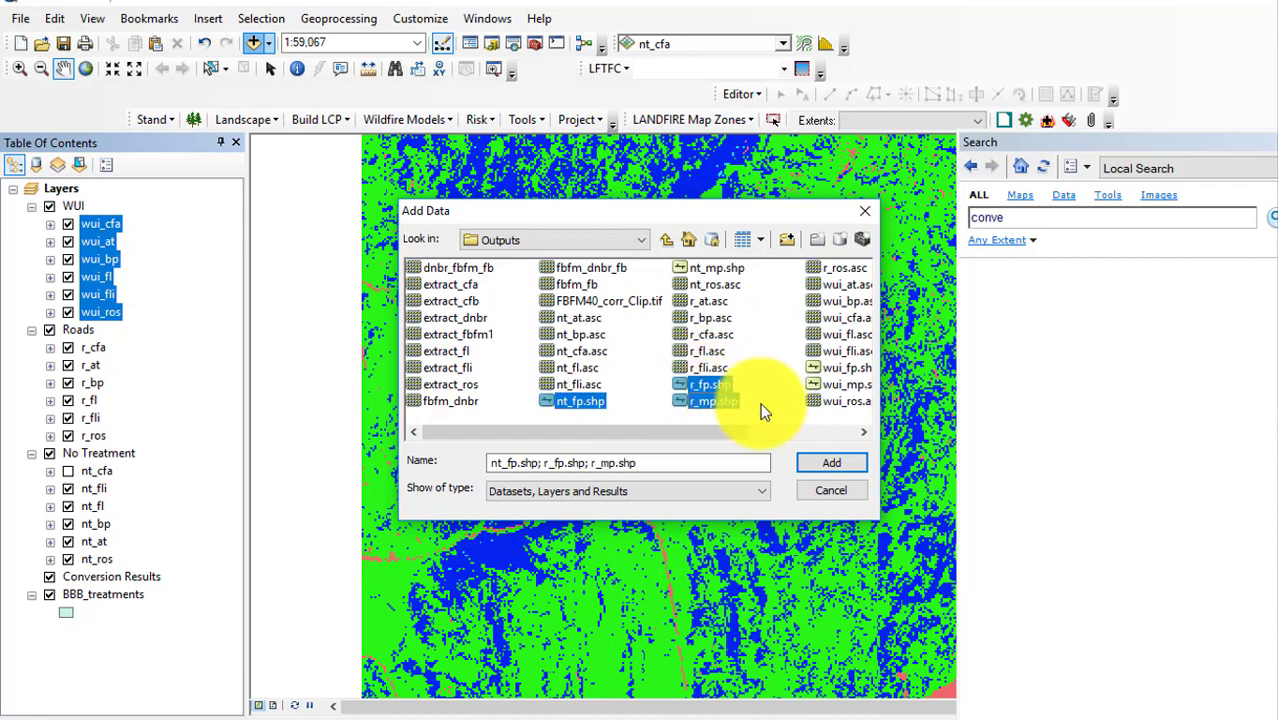
left_click(836, 381, "ctrl")
left_click(832, 365, "ctrl")
left_click(831, 462)
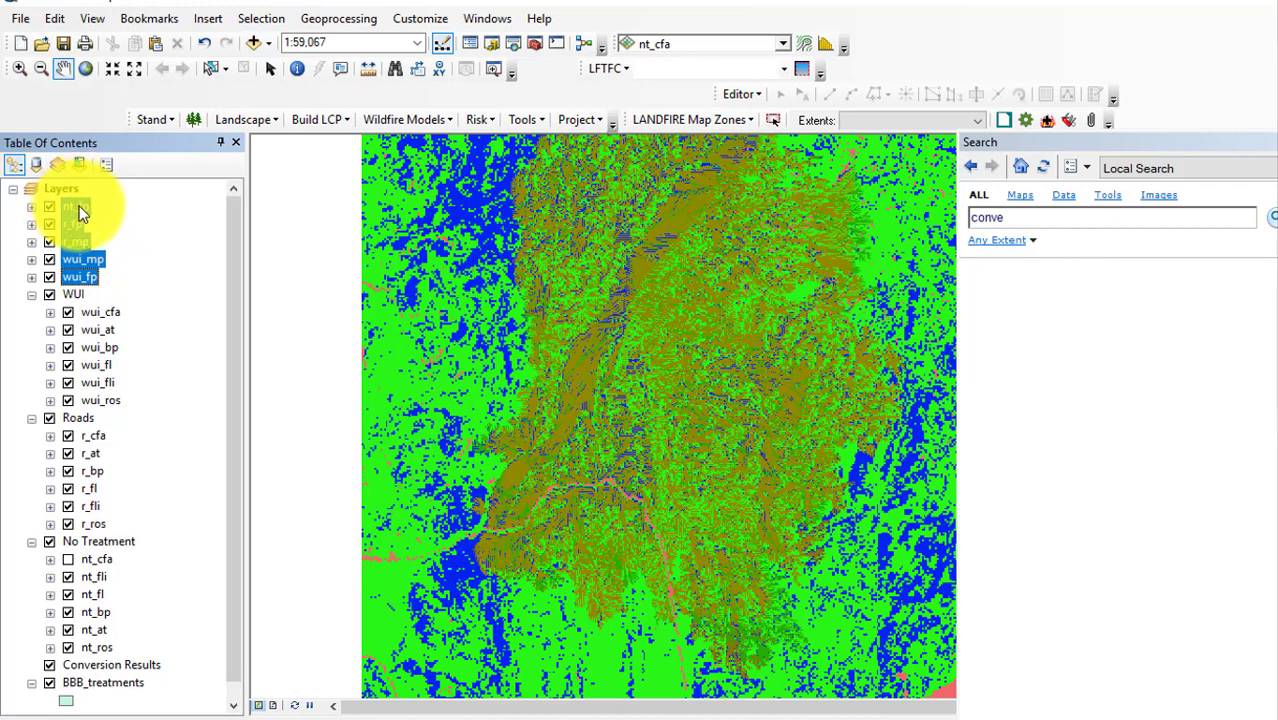
left_click(76, 204)
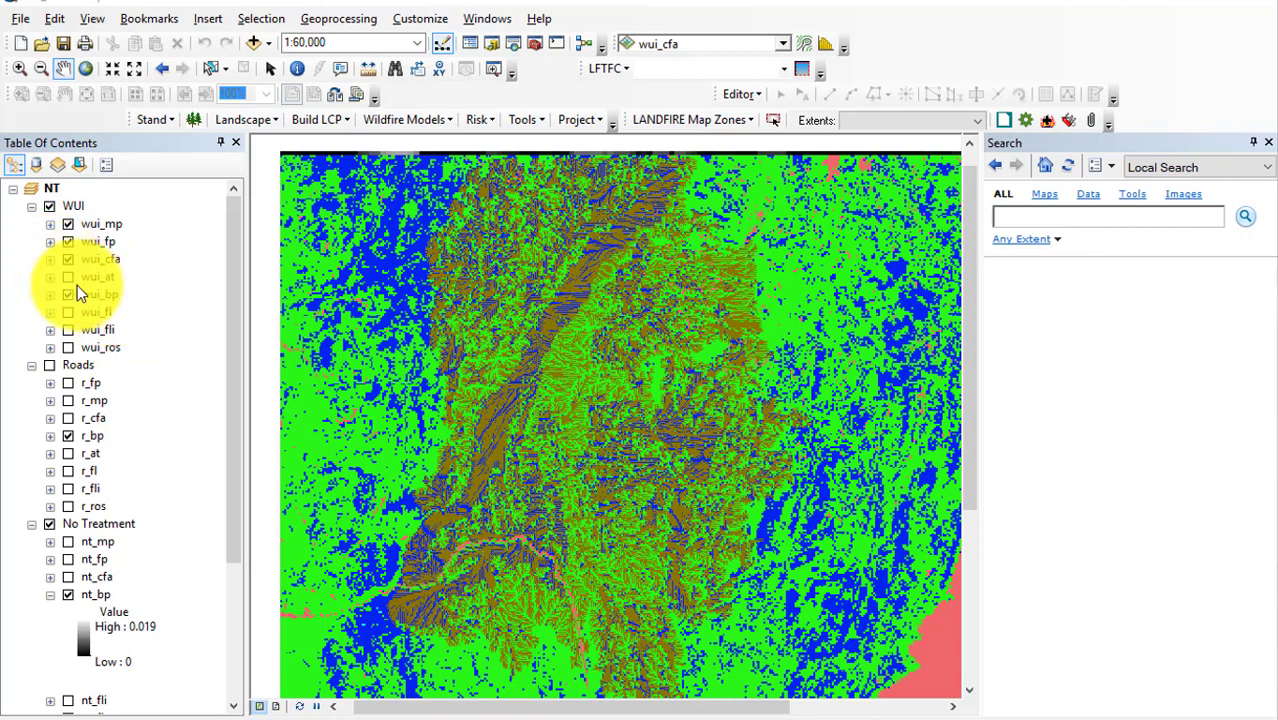
Show only the wui_bp raster in the WUI group and expand the legends of wui_bp and r_bp to compare burn probability ranges.
left_click(68, 225, "ctrl")
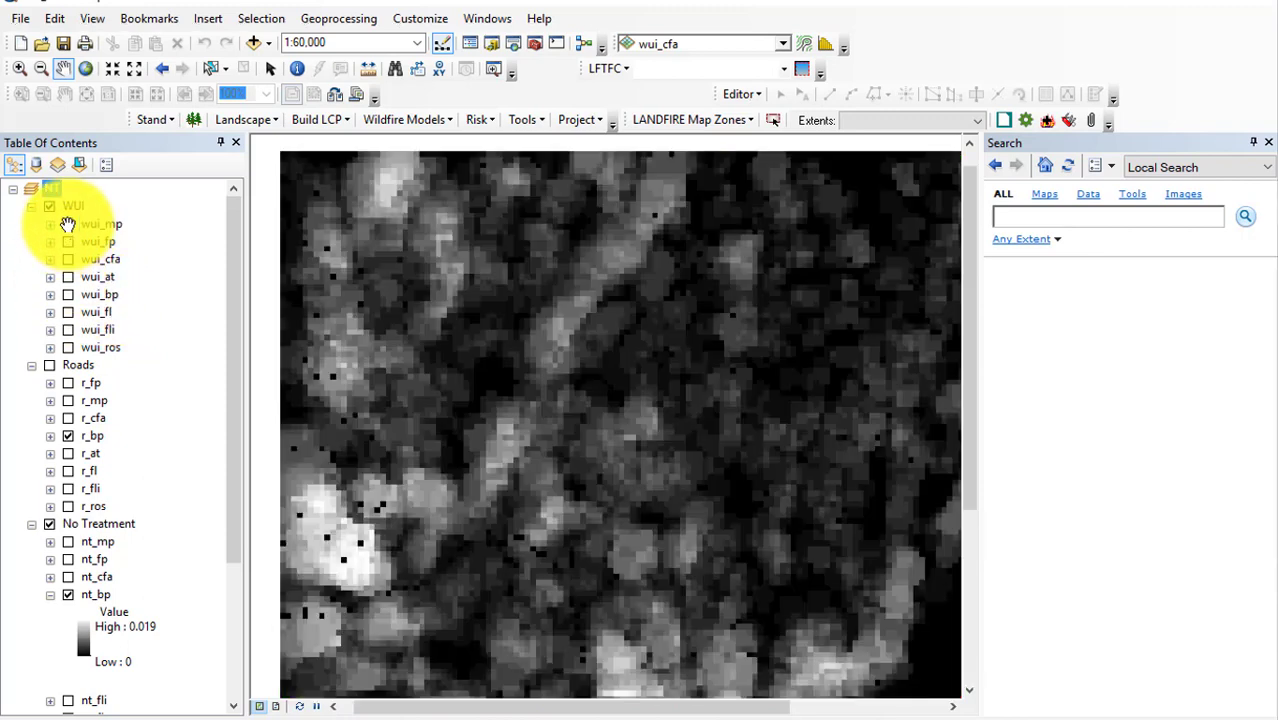
left_click(67, 295)
left_click(51, 295)
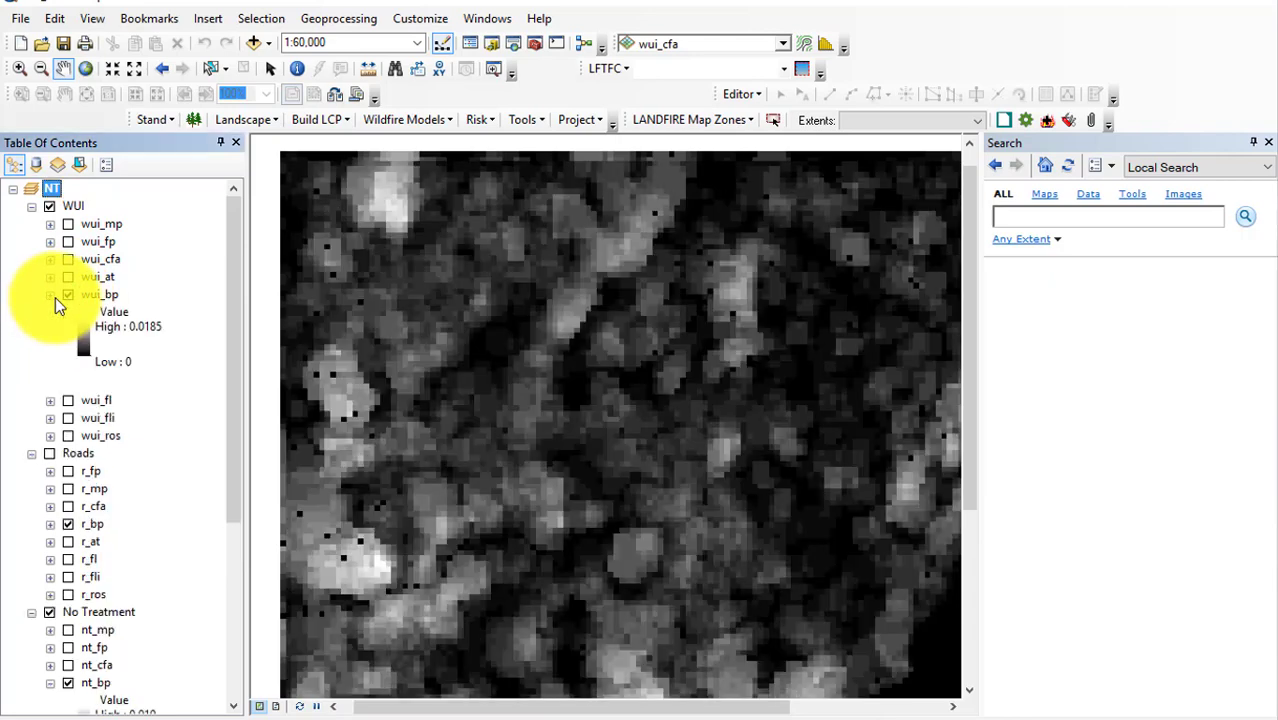
scroll(121, 374, "down", 1)
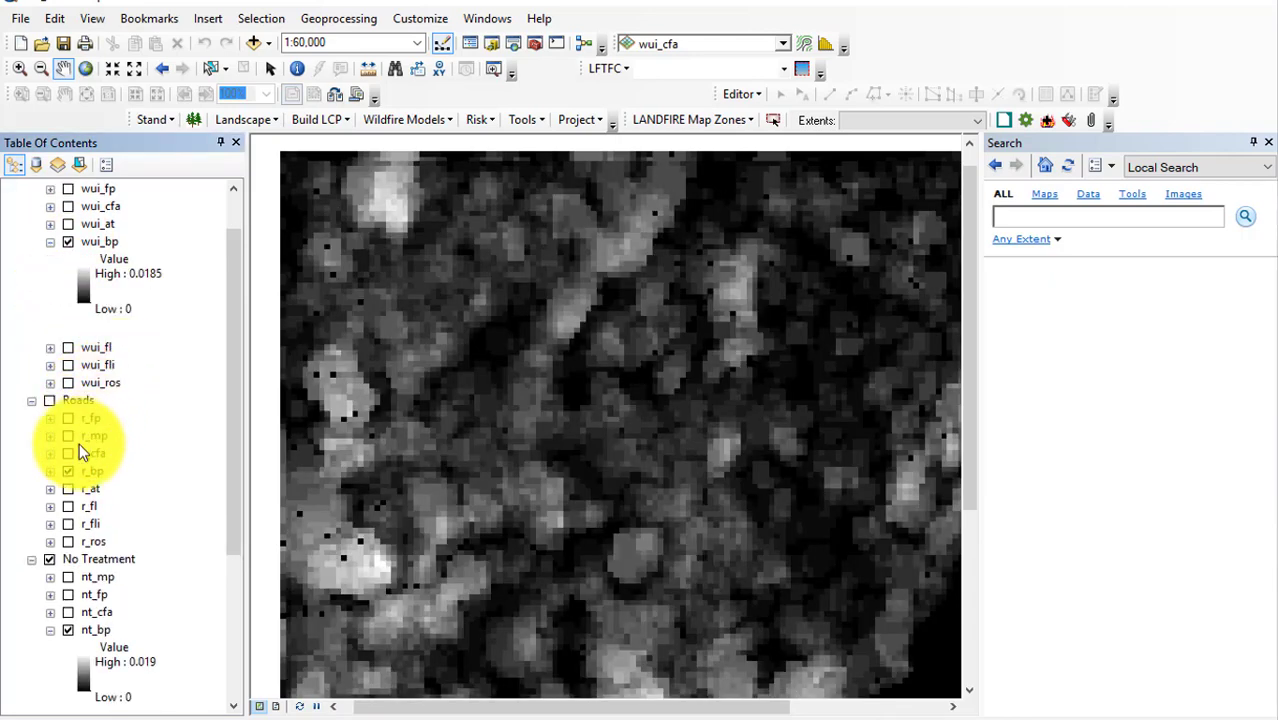
left_click(50, 471)
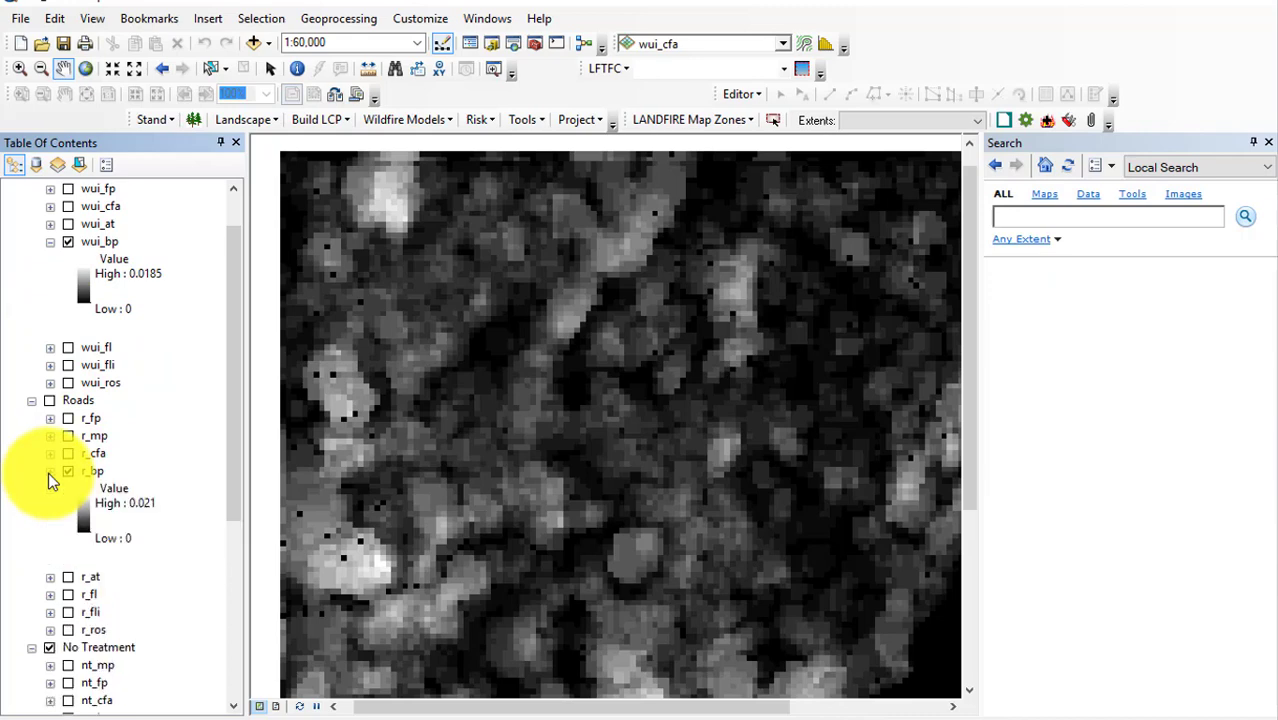
scroll(96, 482, "down", 2)
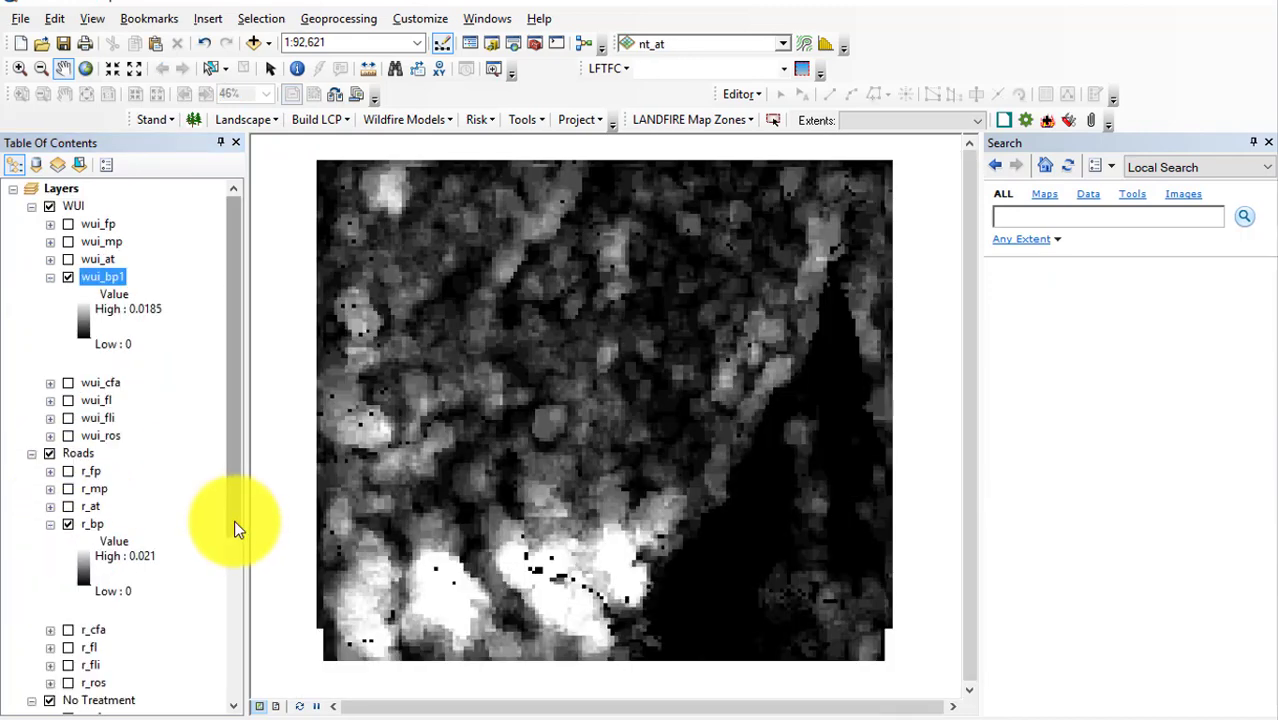
Apply the red-yellow-blue color ramp, inverted, to the r_bp burn probability raster in the Roads group.
scroll(235, 522, "down", 1)
scroll(236, 560, "down", 1)
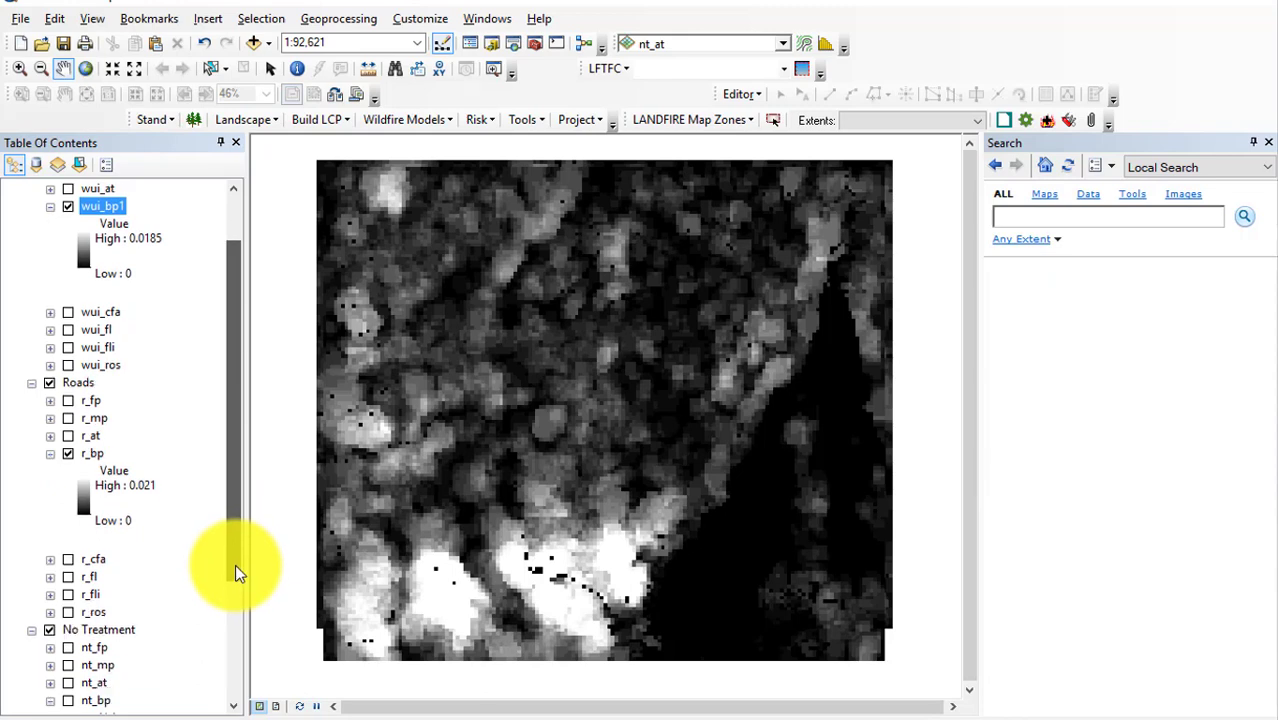
scroll(235, 568, "down", 1)
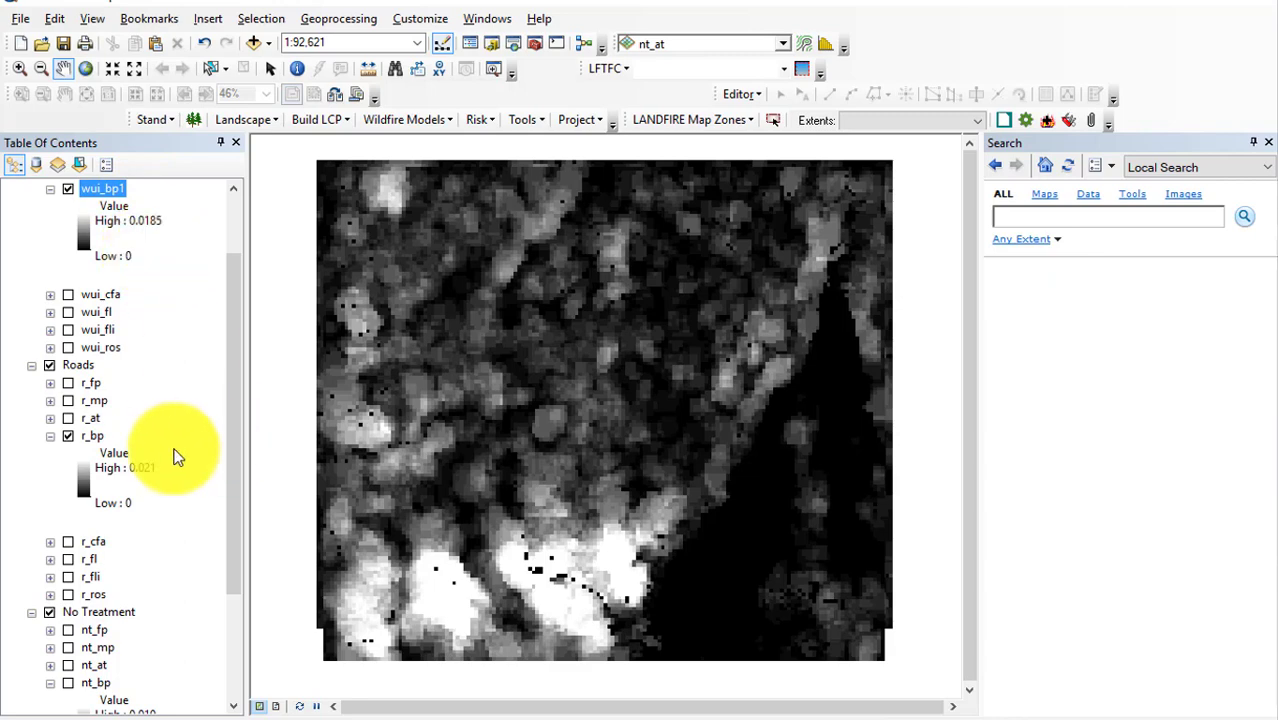
left_click(83, 477)
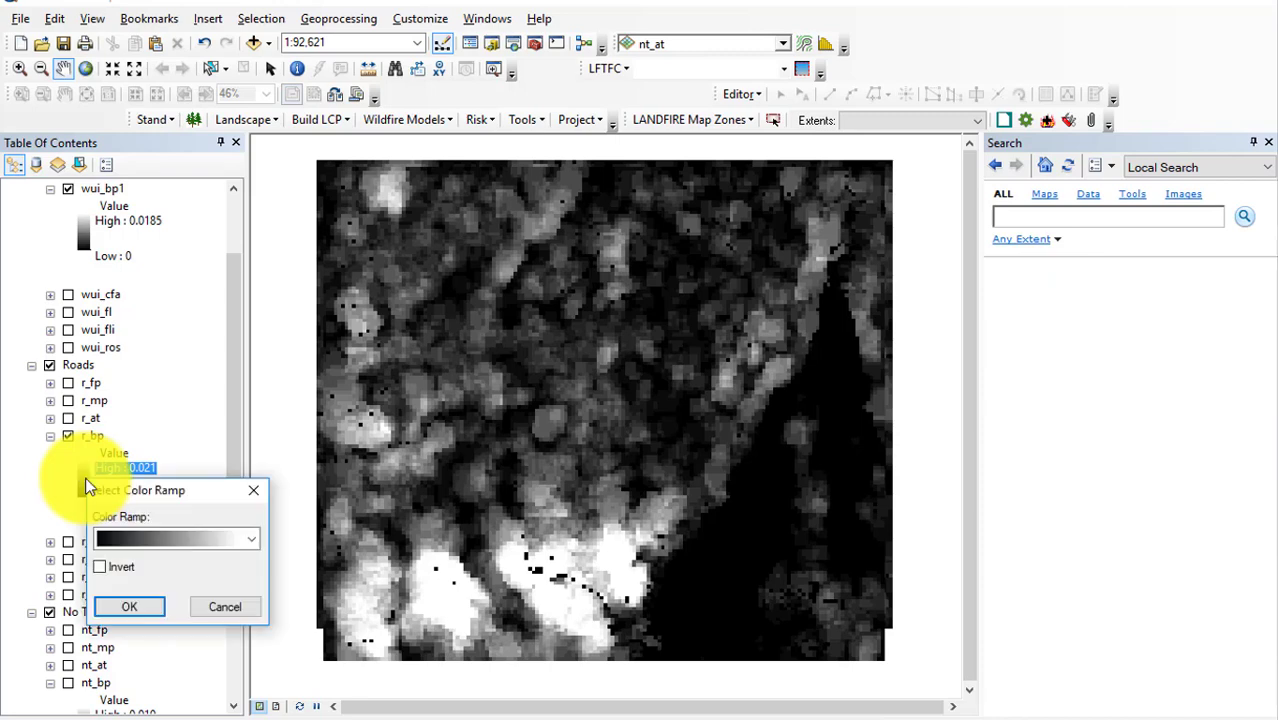
left_click(252, 539)
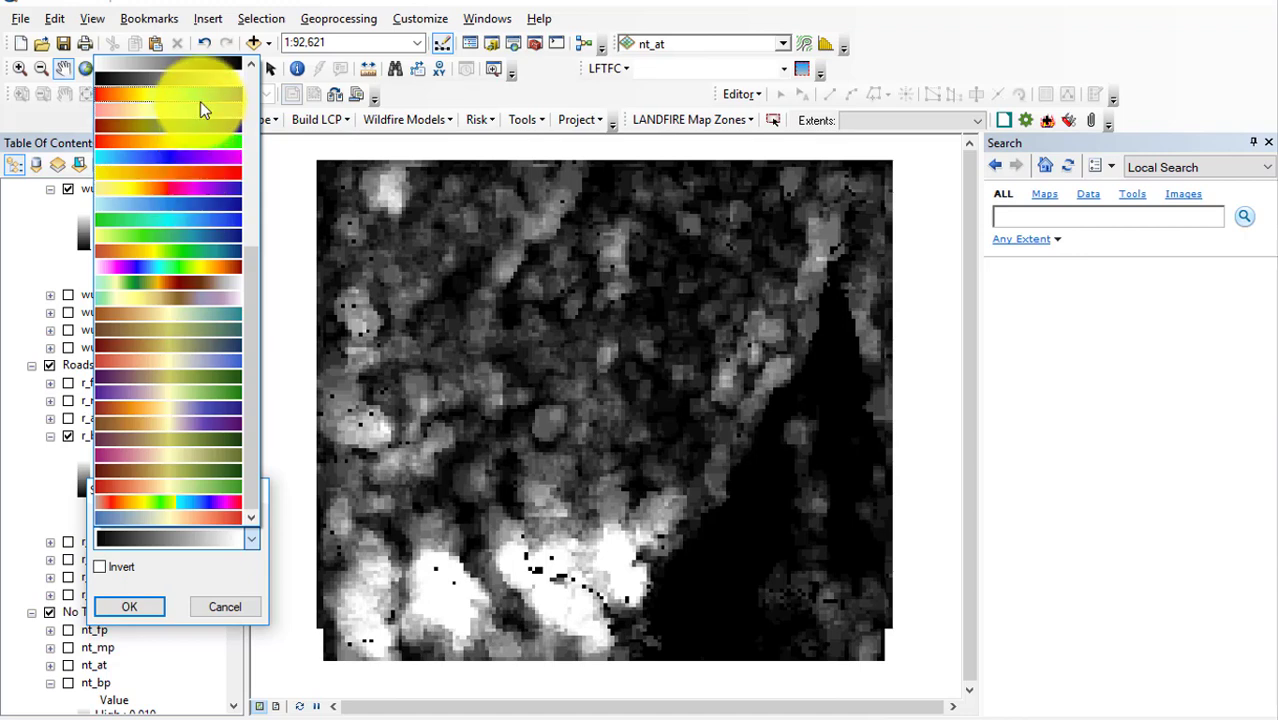
left_click(196, 94)
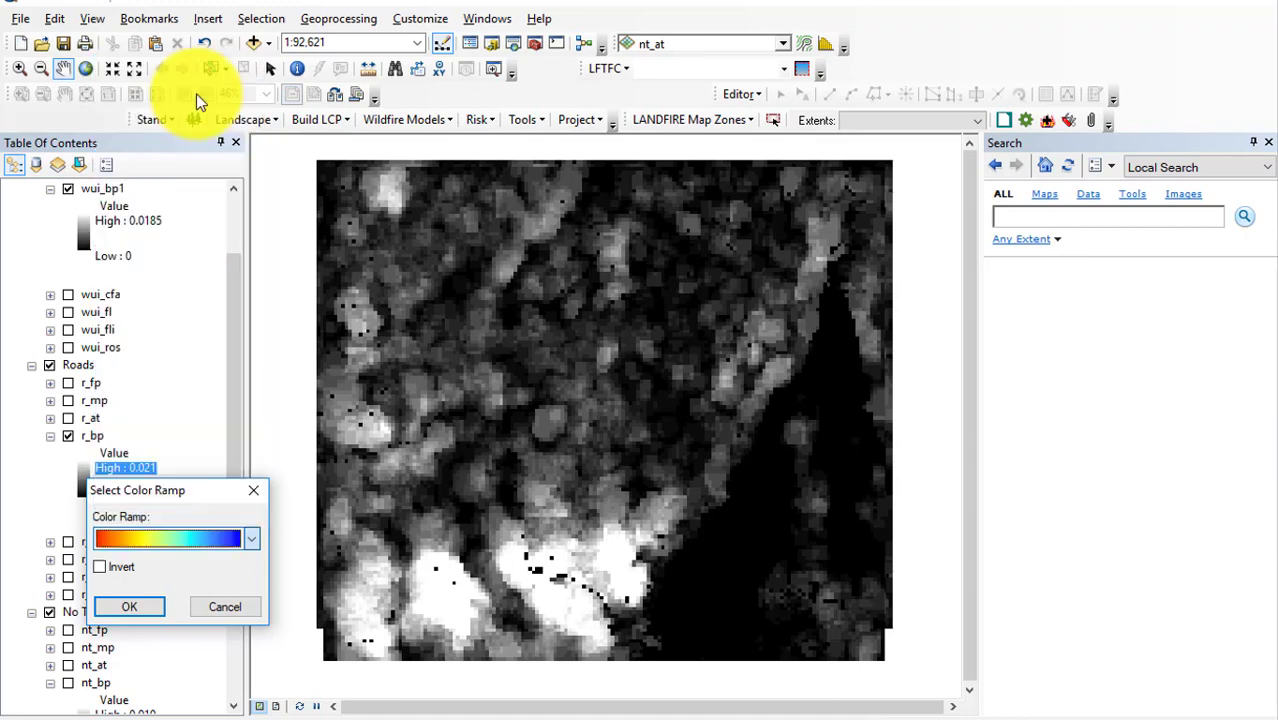
left_click(99, 567)
left_click(143, 607)
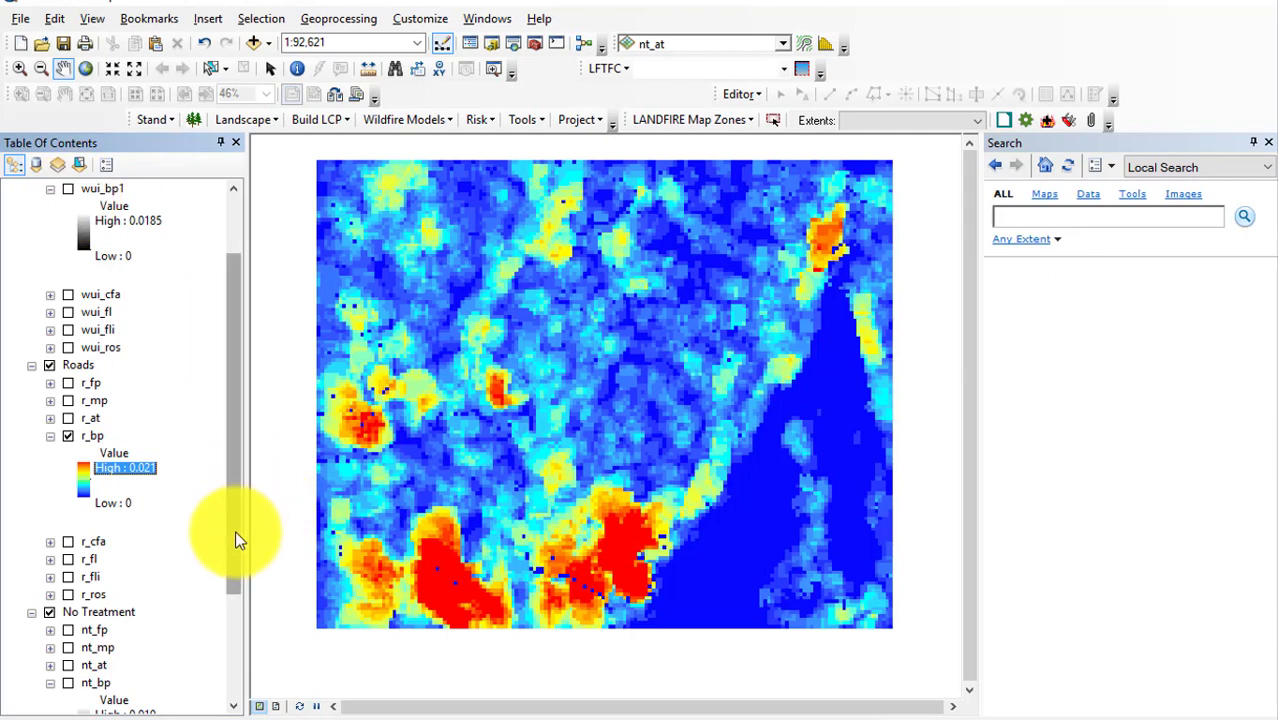
Set the wui_bp1 raster's stretch type to Minimum-Maximum and its editable high value to 0.021.
left_click_drag(236, 531, 231, 489)
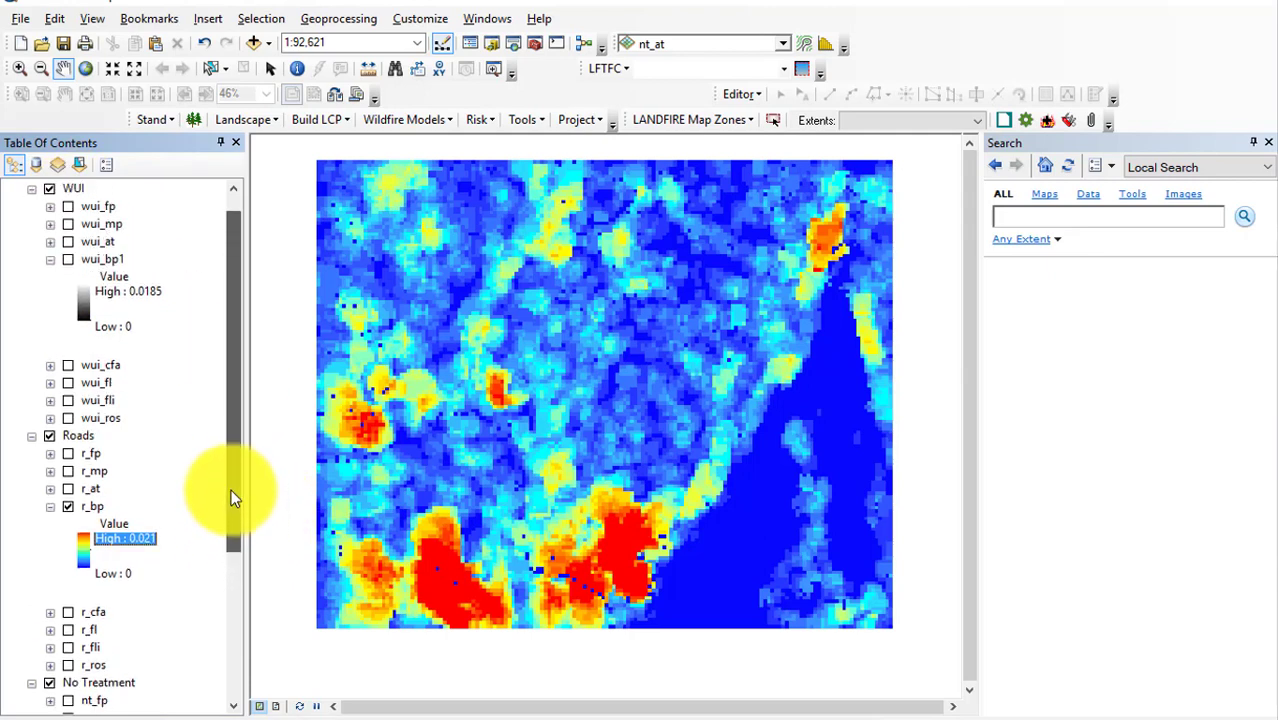
left_click(98, 260)
right_click(98, 260)
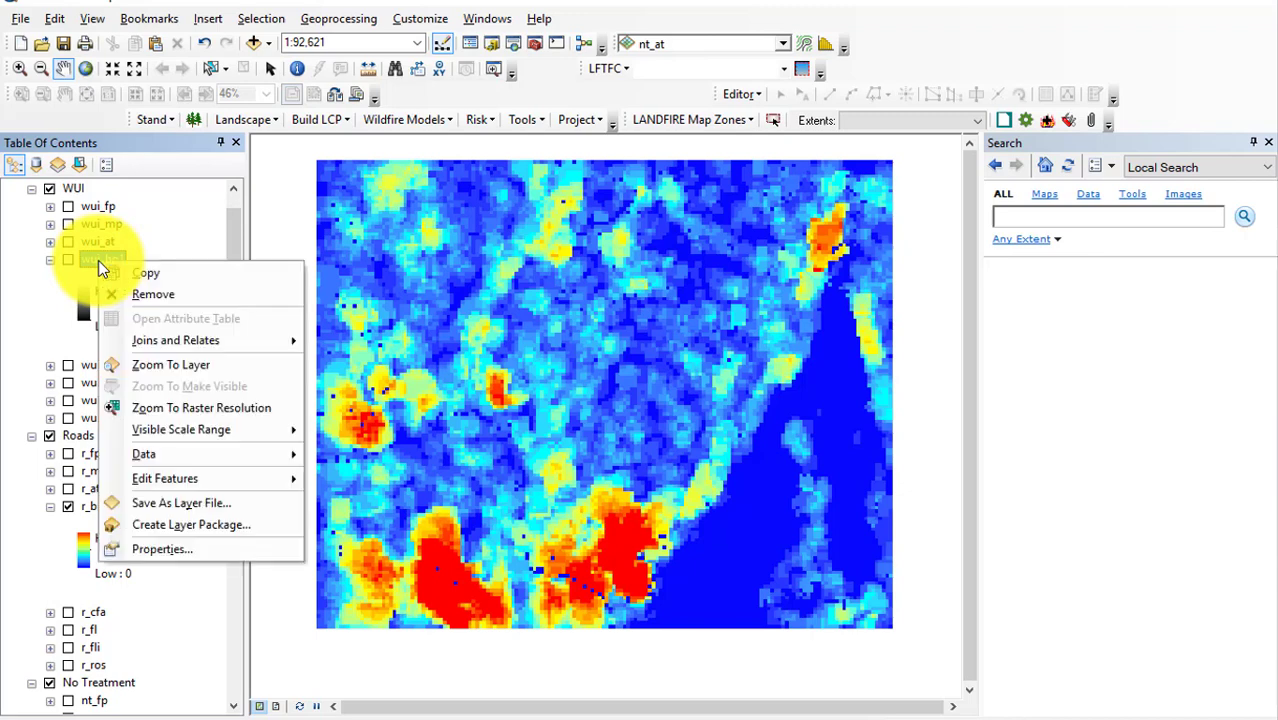
left_click(167, 553)
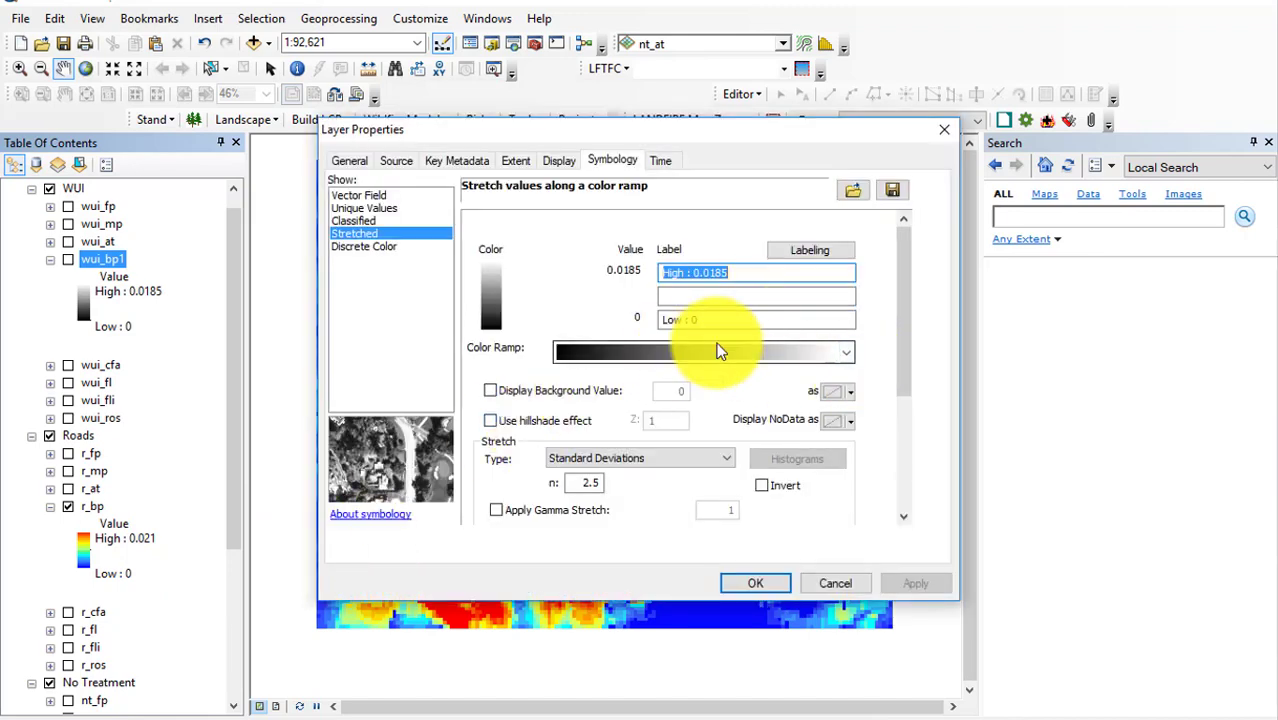
left_click(726, 455)
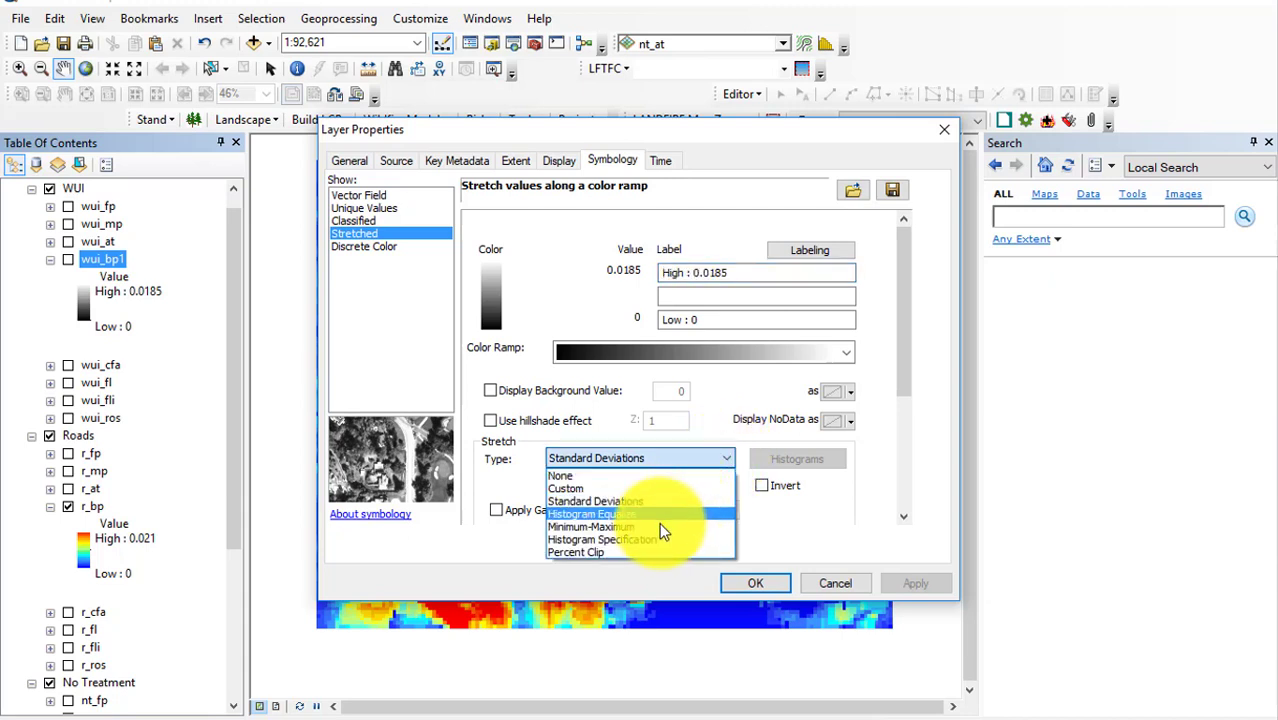
left_click(654, 526)
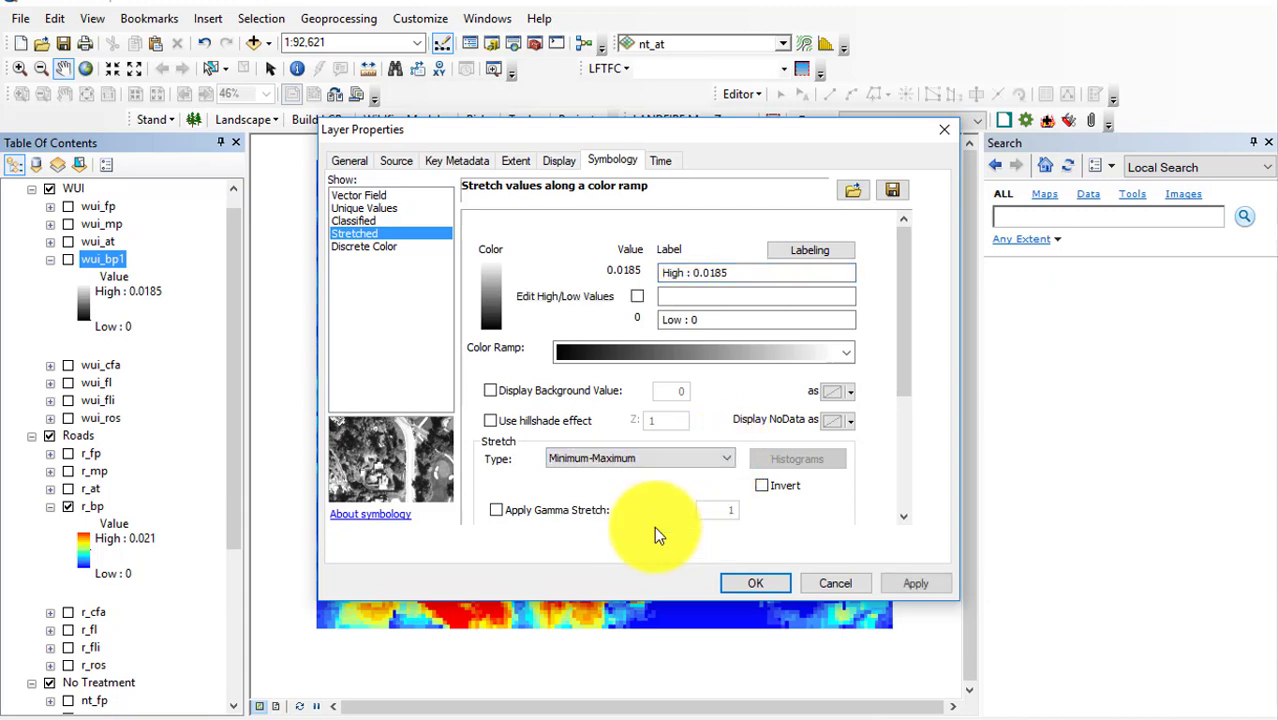
left_click(637, 297)
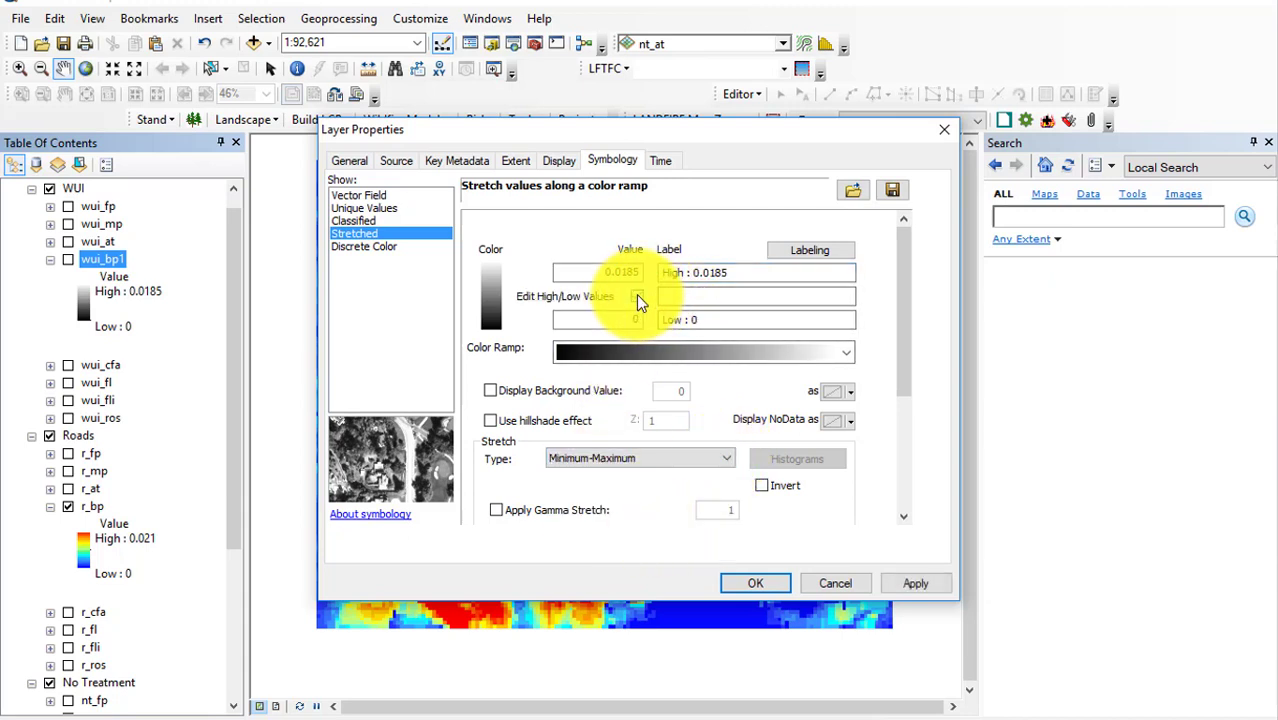
left_click(637, 297)
left_click(639, 272)
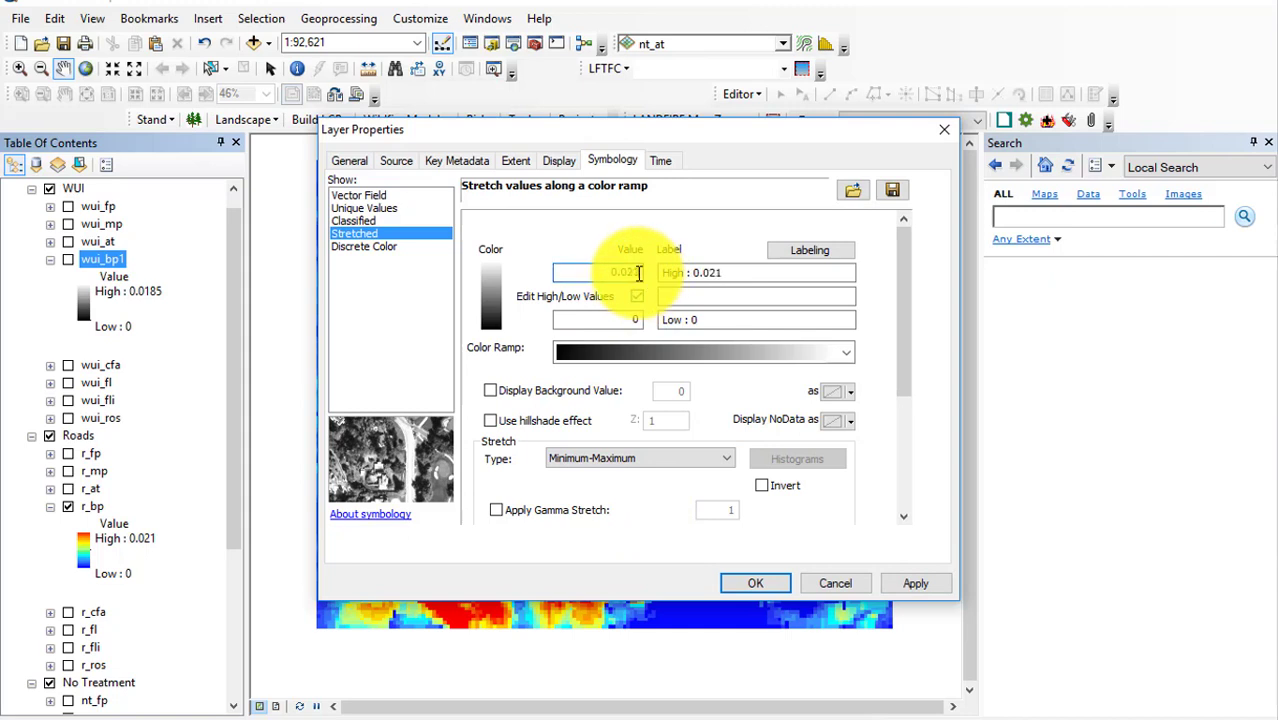
Apply the red-yellow-blue color ramp, inverted, to the wui_bp1 burn probability raster.
right_click(818, 356)
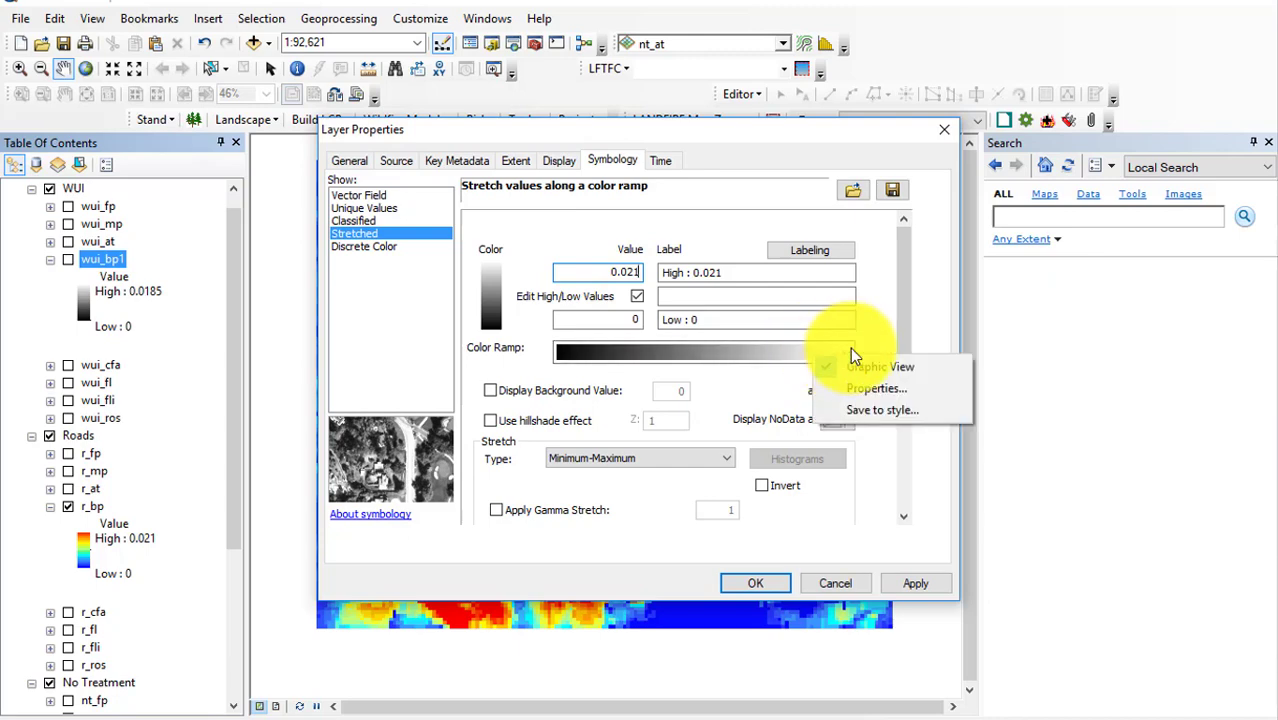
left_click(850, 347)
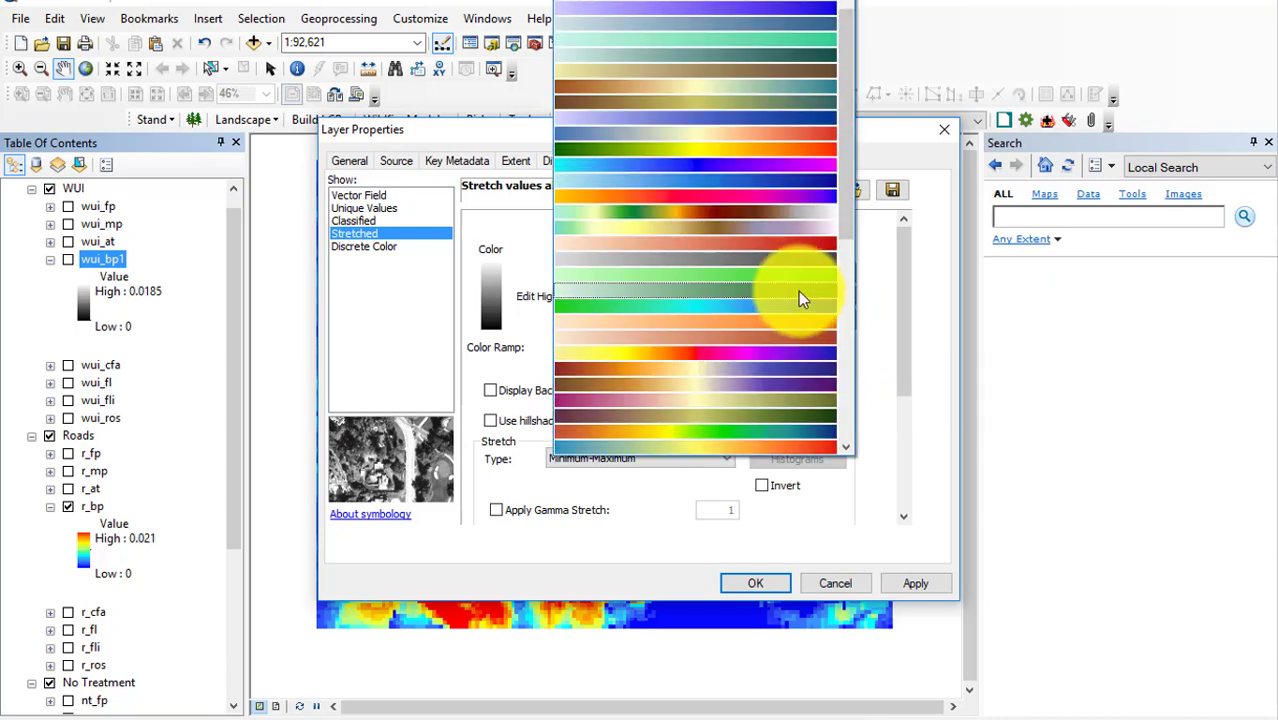
scroll(798, 291, "down", 5)
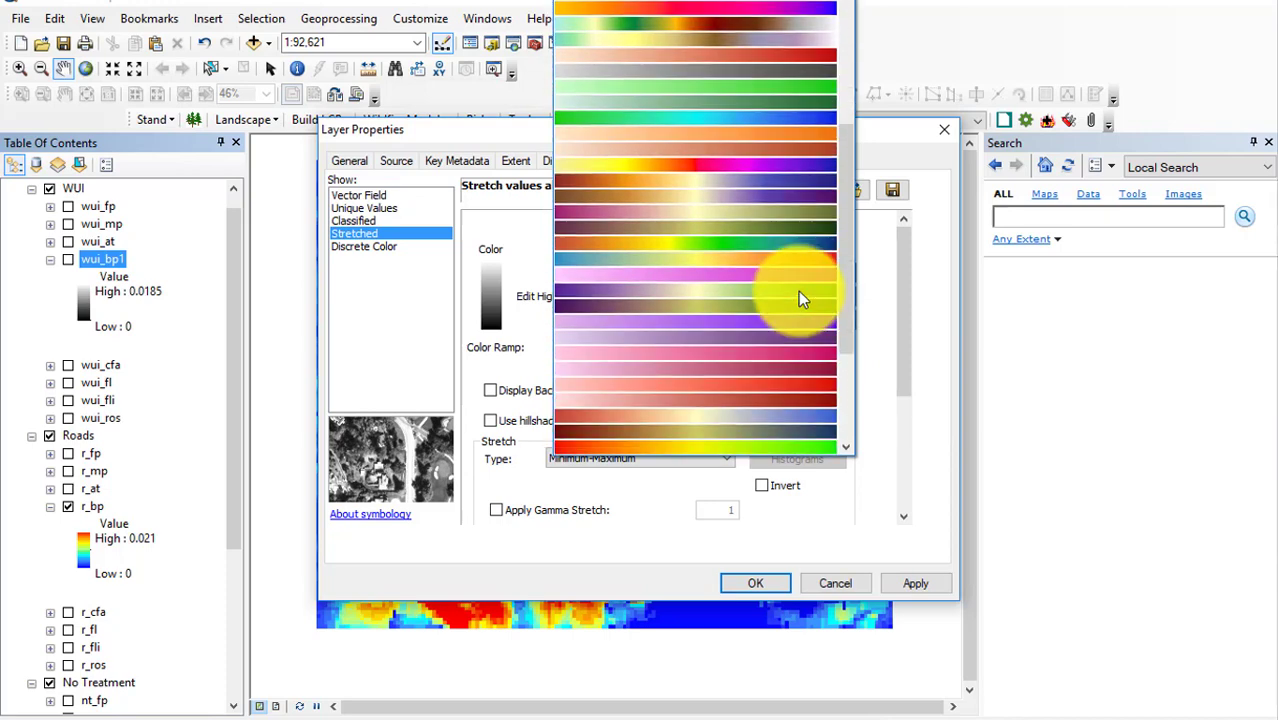
scroll(798, 291, "down", 5)
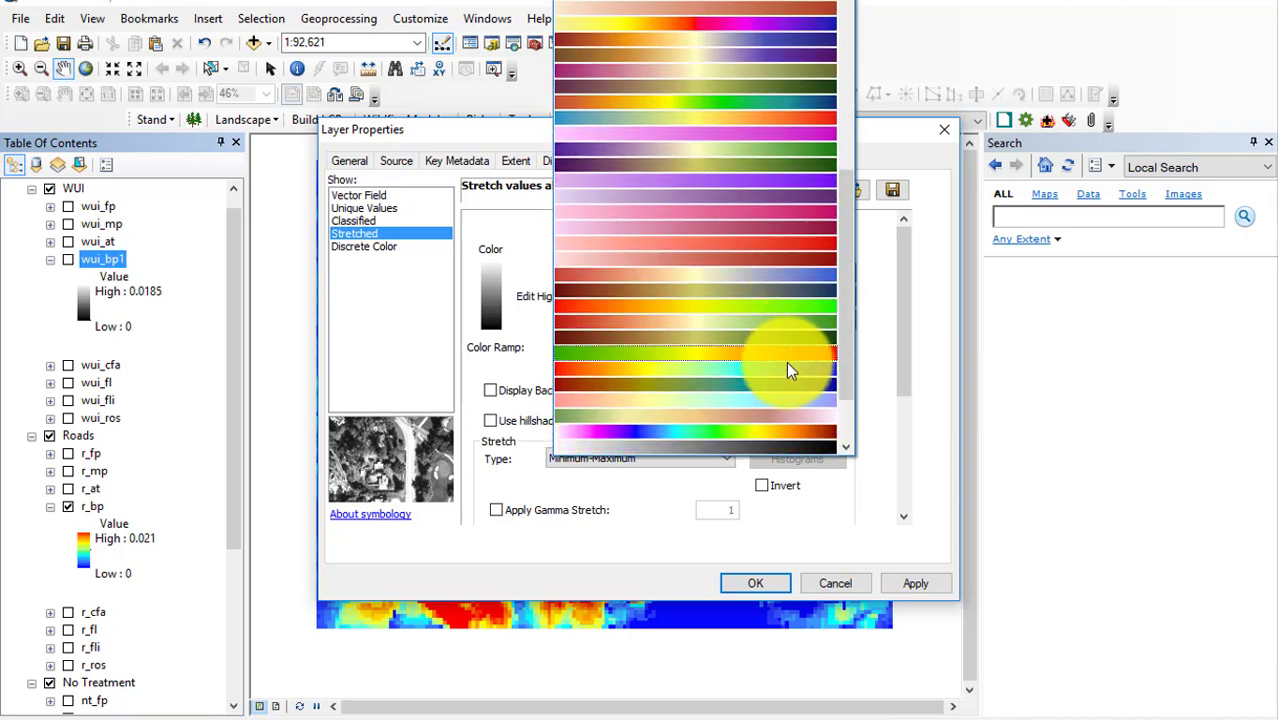
left_click(786, 361)
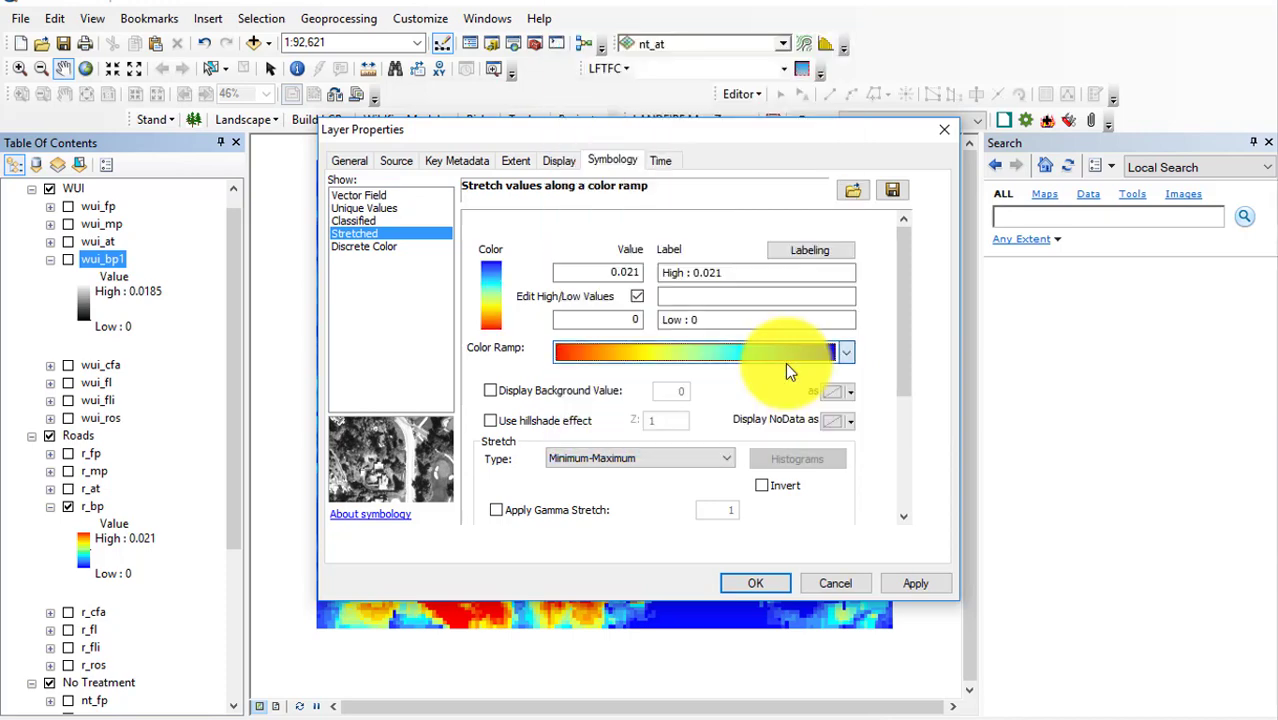
left_click(761, 487)
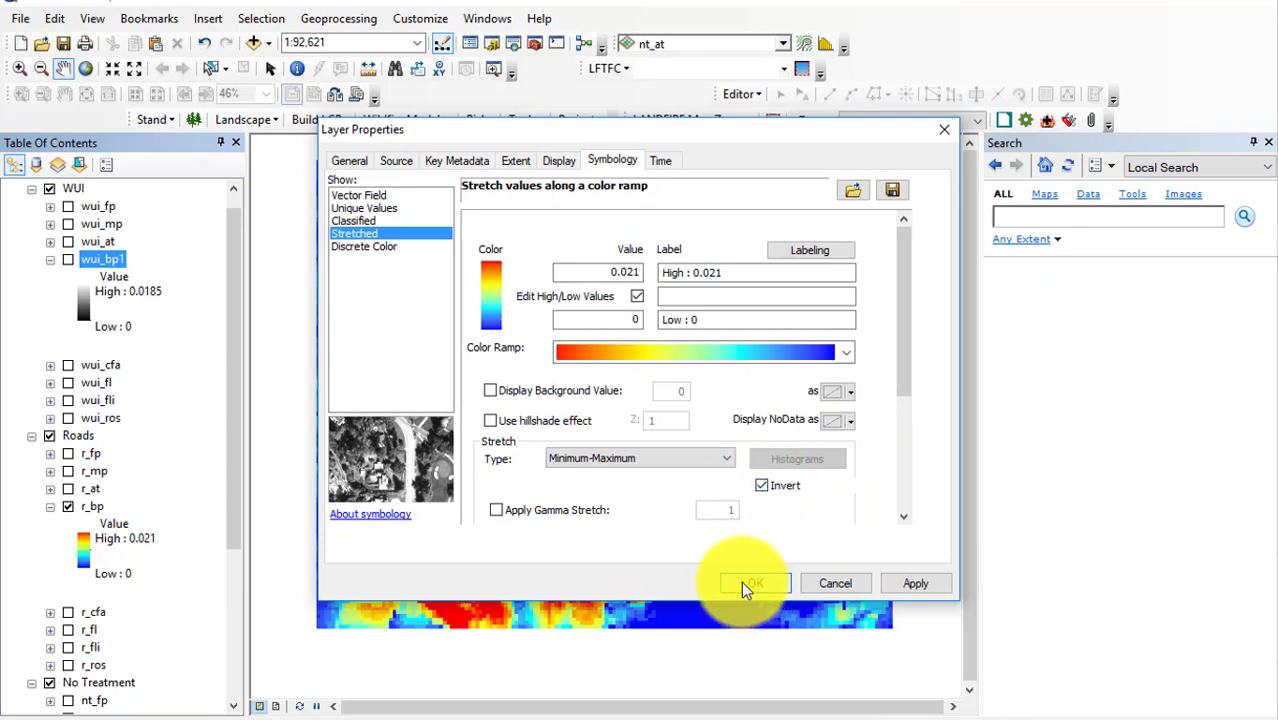
left_click(741, 581)
left_click(68, 260)
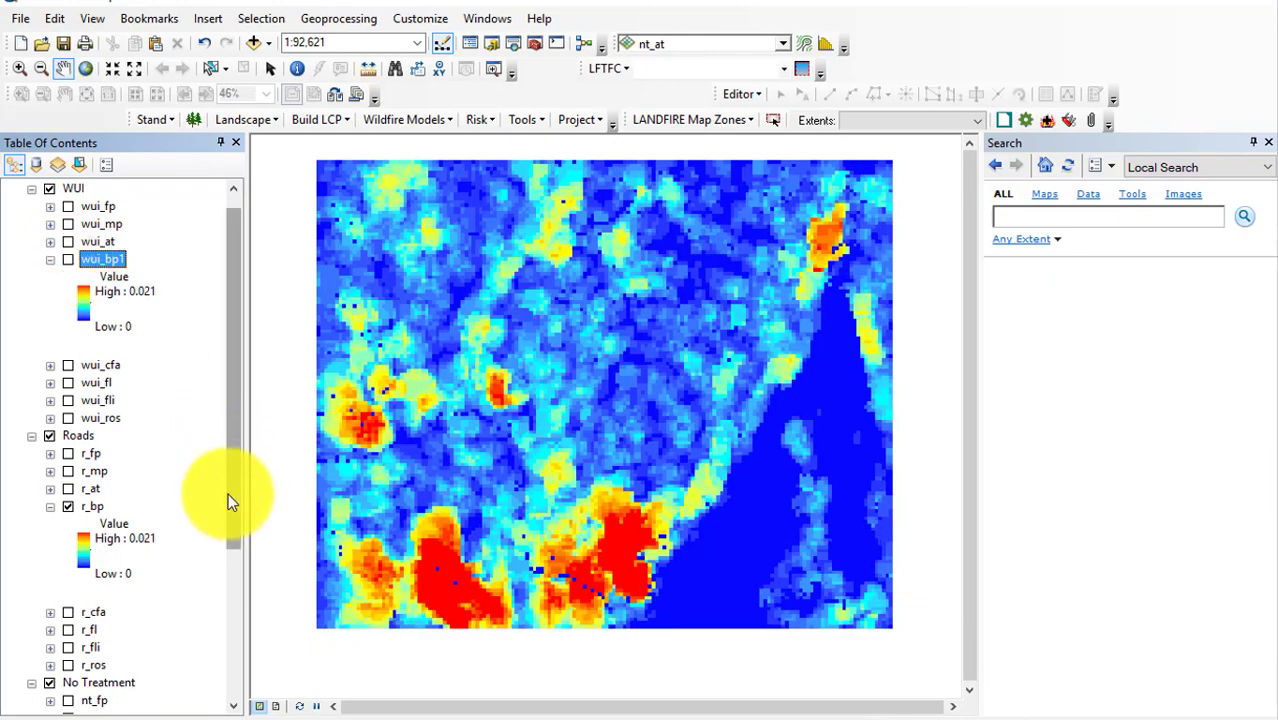
Set the stretch type of the nt_bp raster in the No Treatment group to Minimum-Maximum and enable editing of its high/low values.
right_click(234, 606)
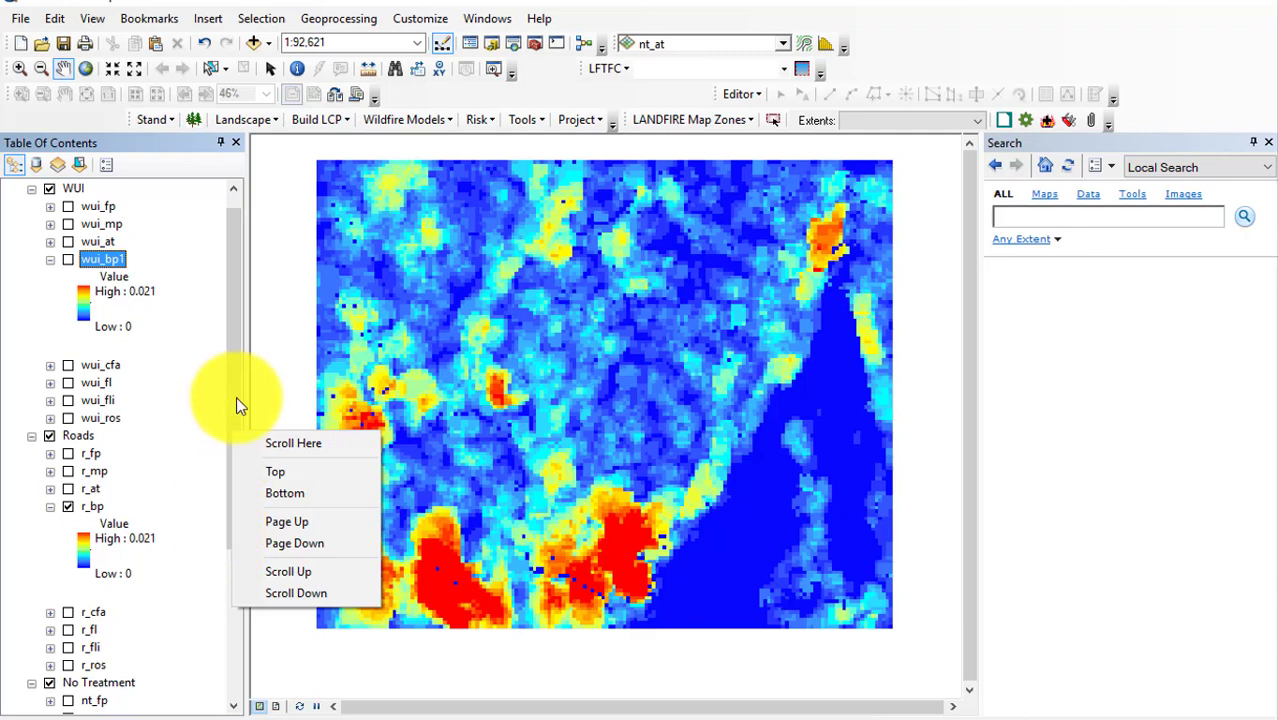
left_click(292, 443)
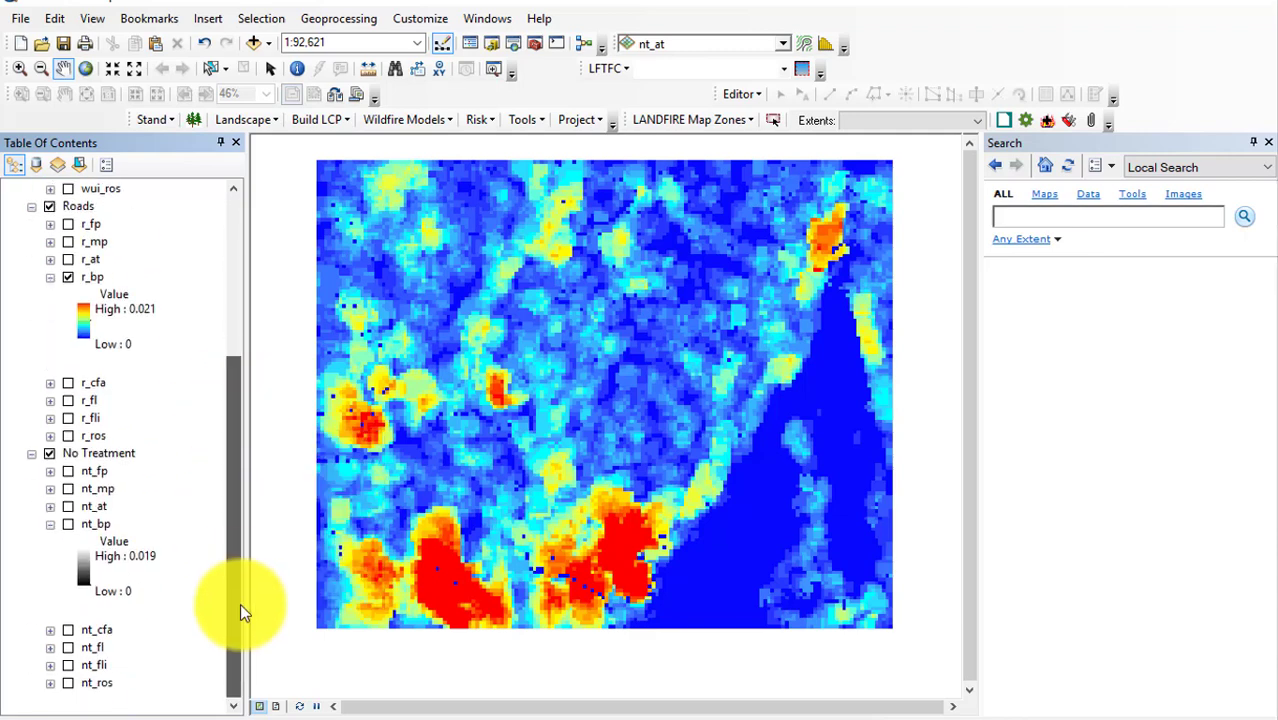
right_click(85, 528)
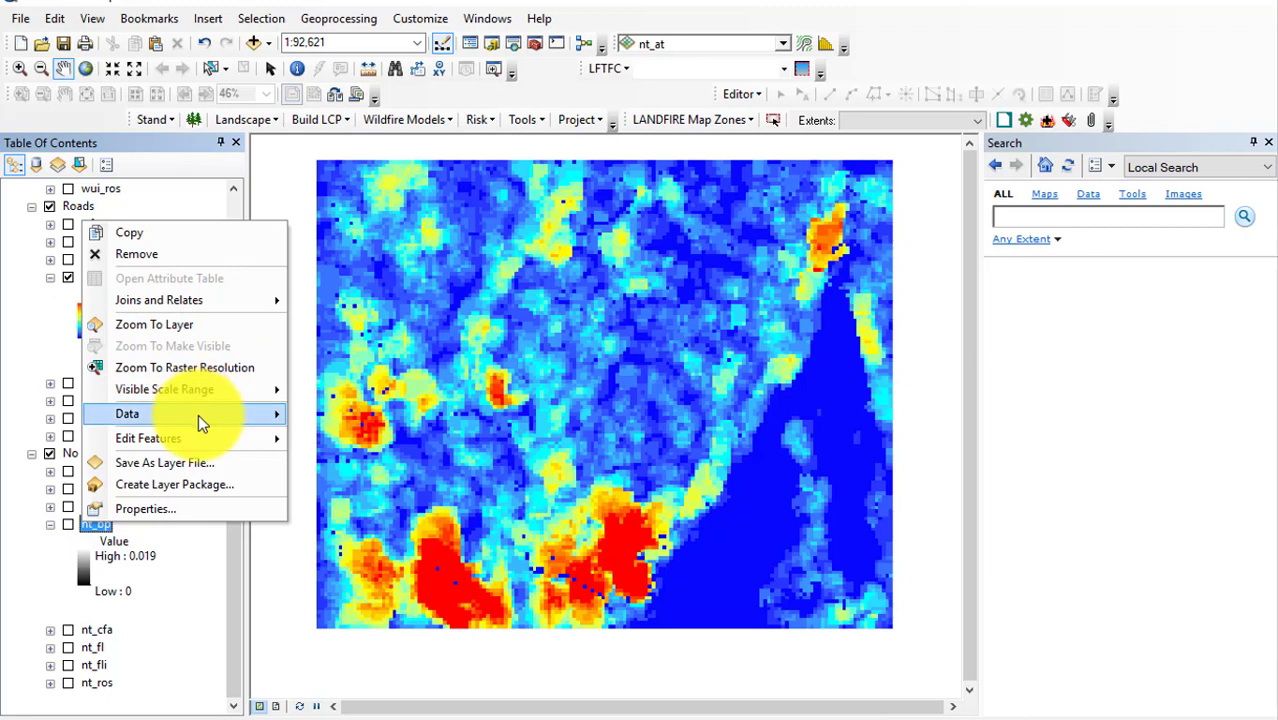
left_click(185, 515)
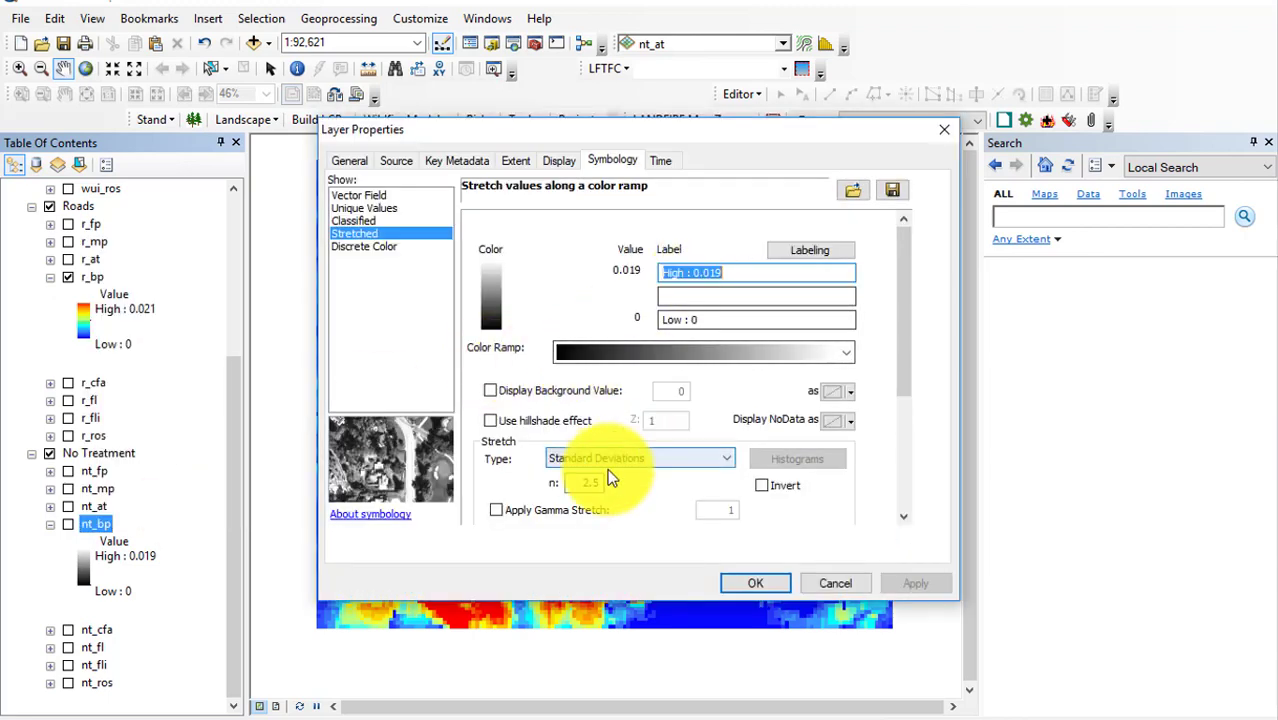
left_click(655, 456)
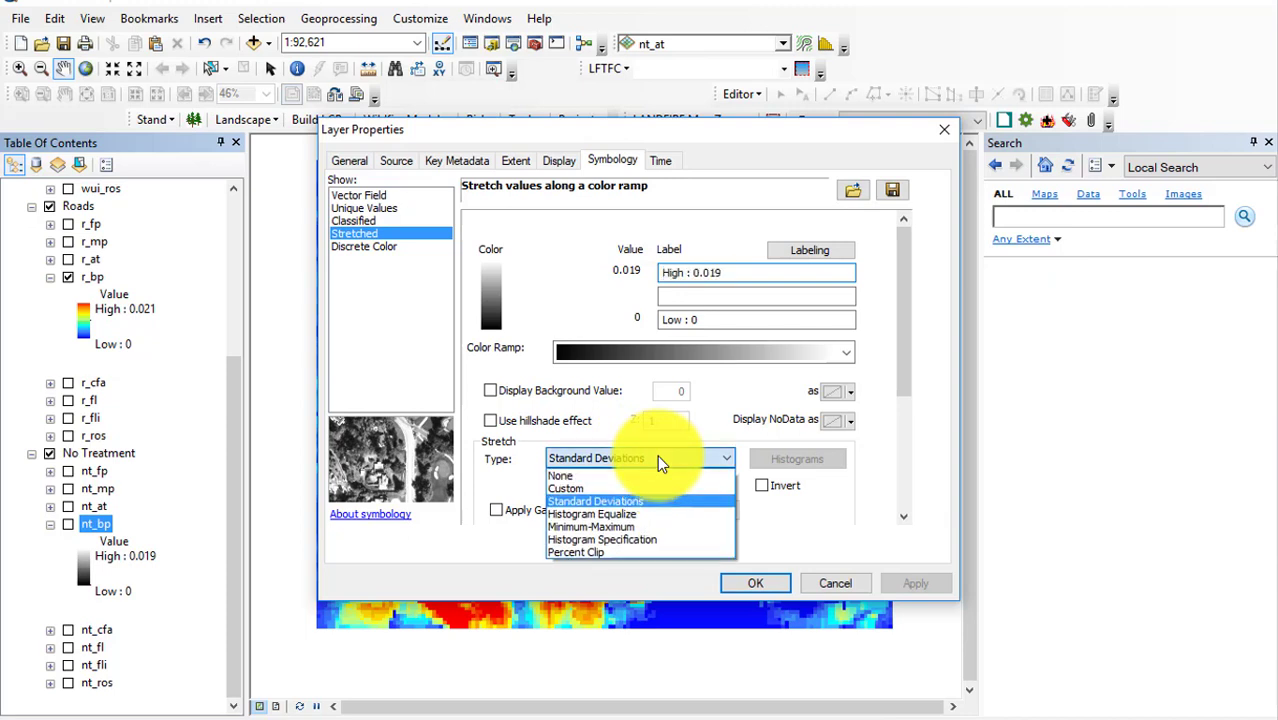
left_click(645, 526)
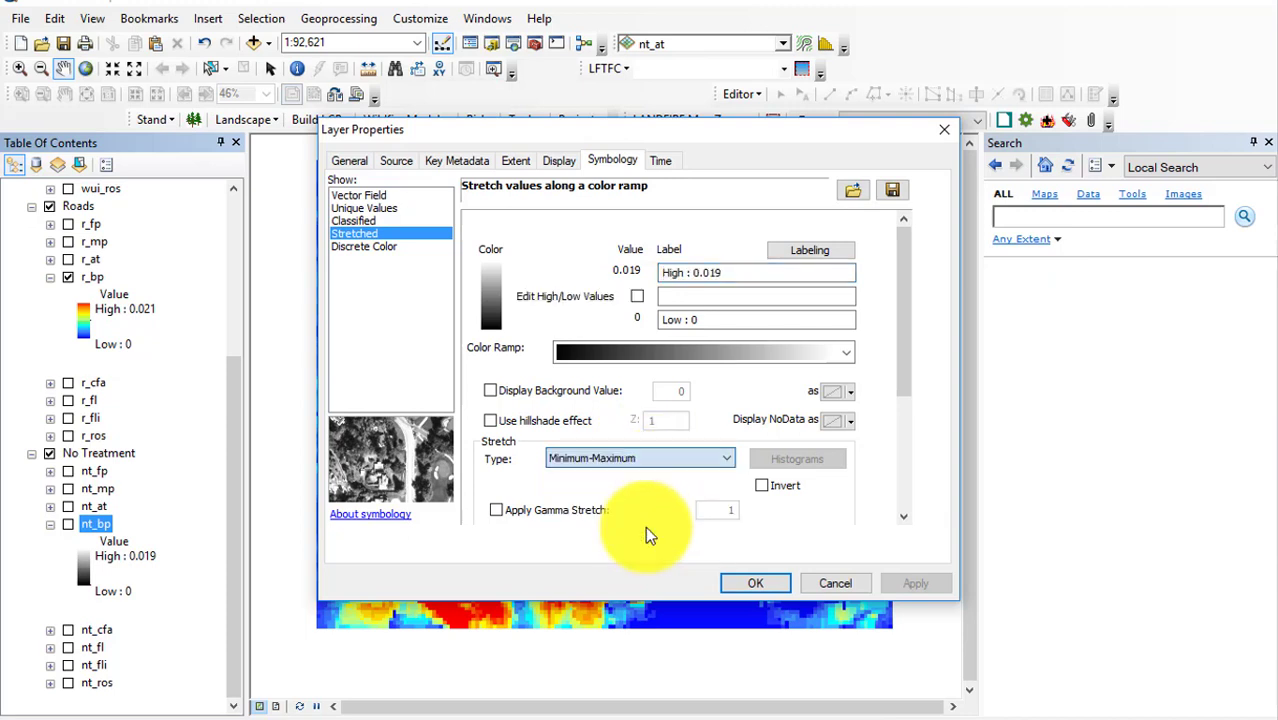
left_click(636, 298)
Apply the red-yellow-blue color ramp, inverted, to the nt_bp burn probability raster.
right_click(808, 362)
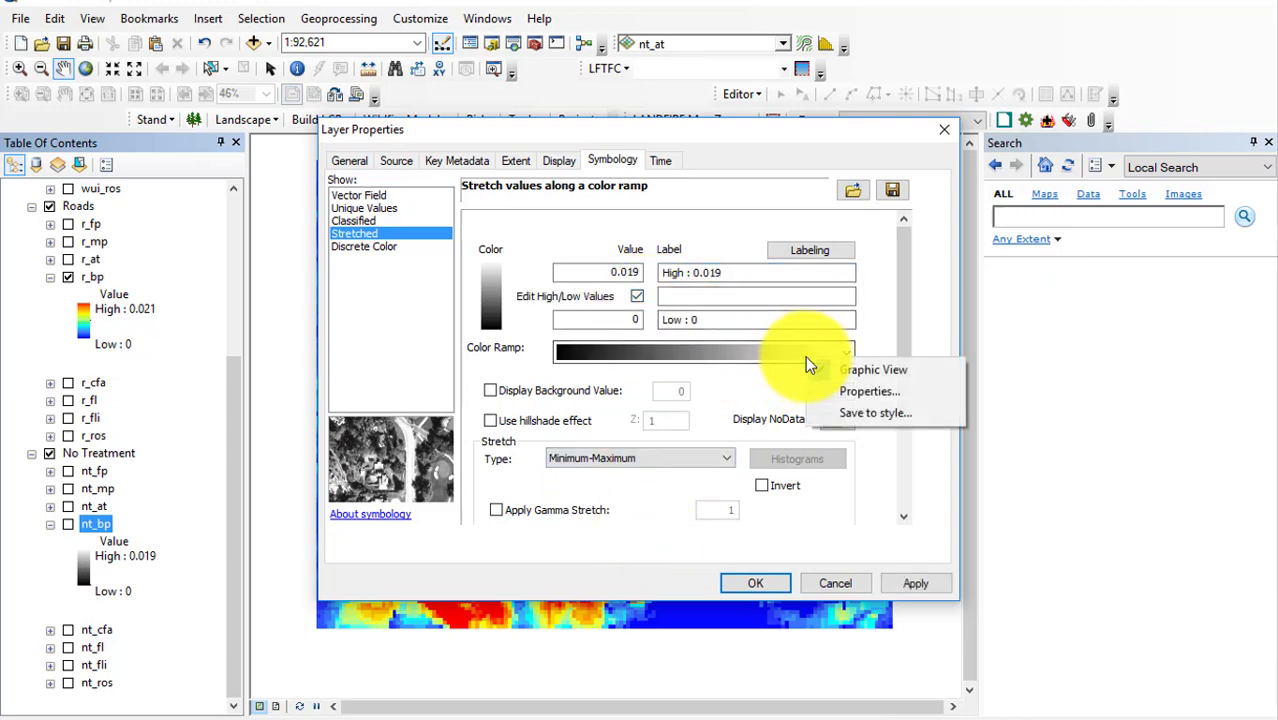
left_click(845, 352)
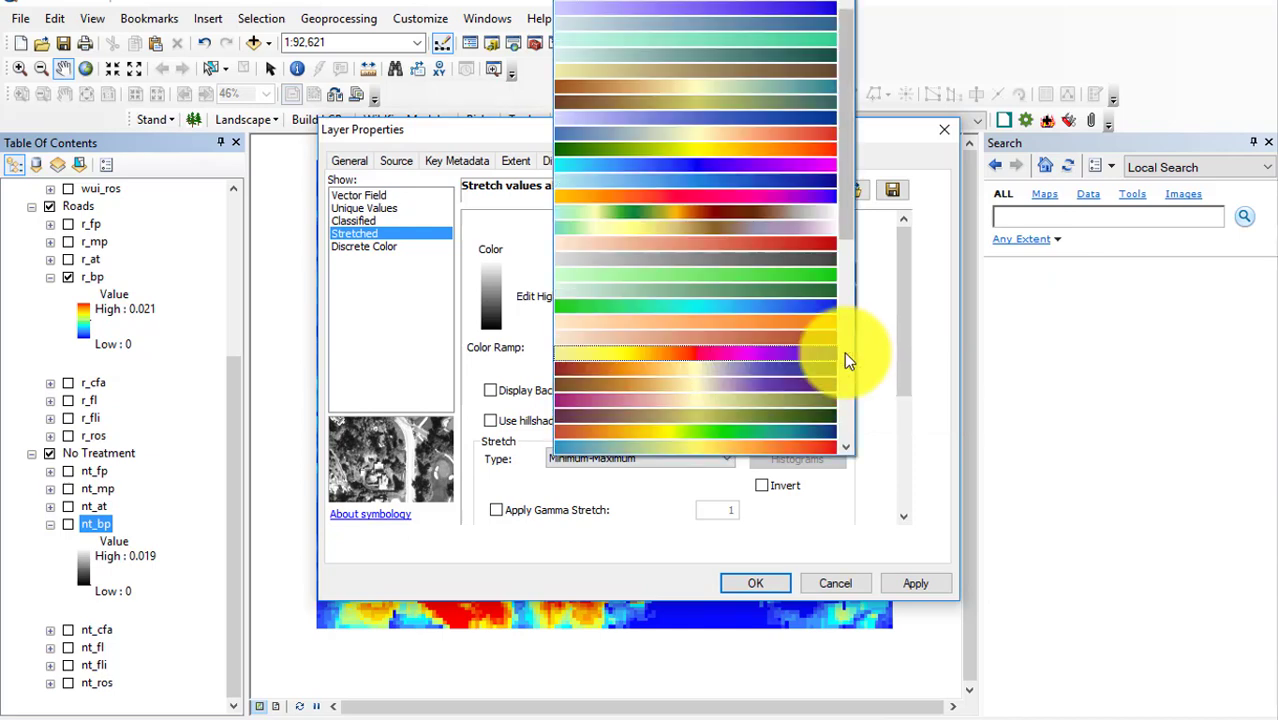
scroll(771, 378, "down", 10)
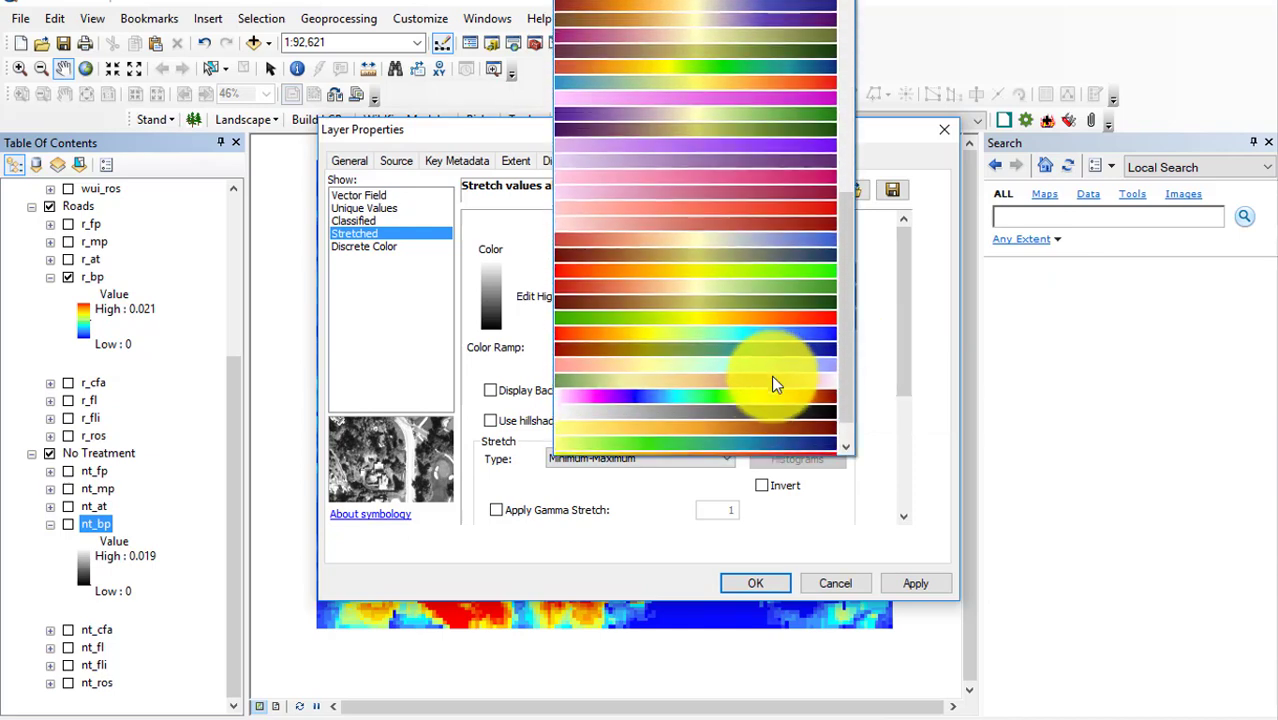
scroll(771, 375, "down", 1)
left_click(738, 327)
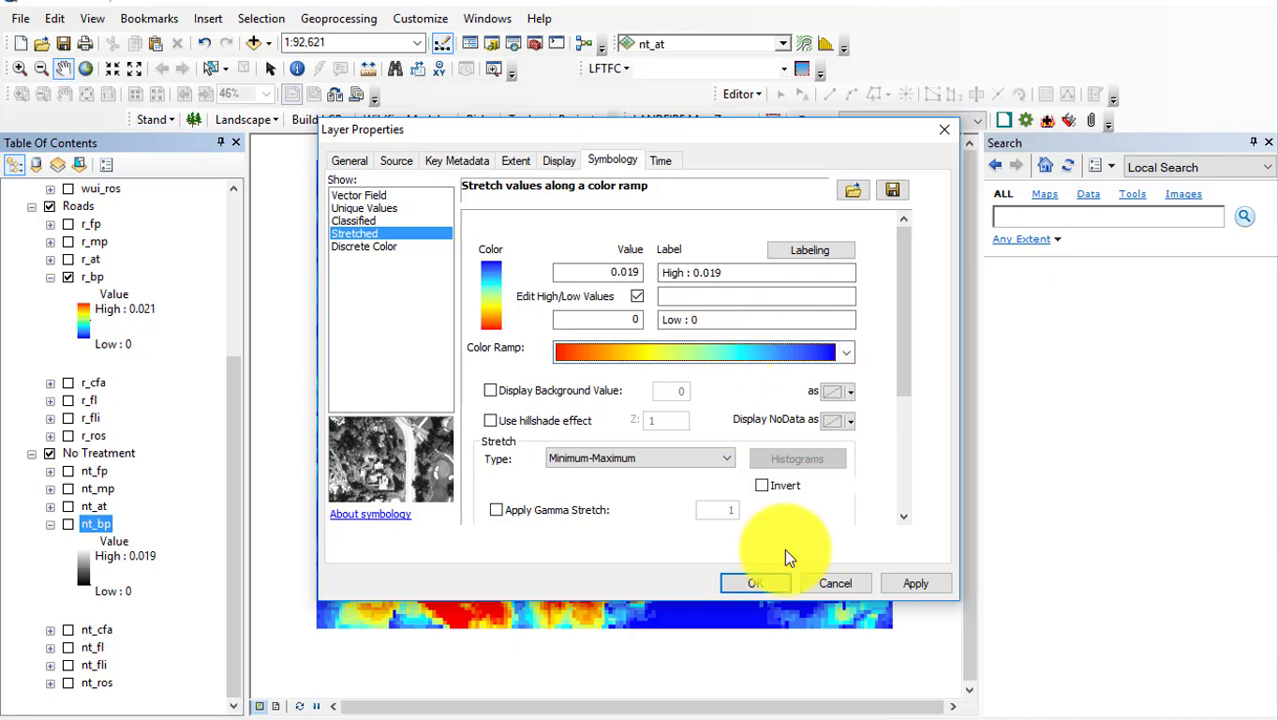
left_click(761, 485)
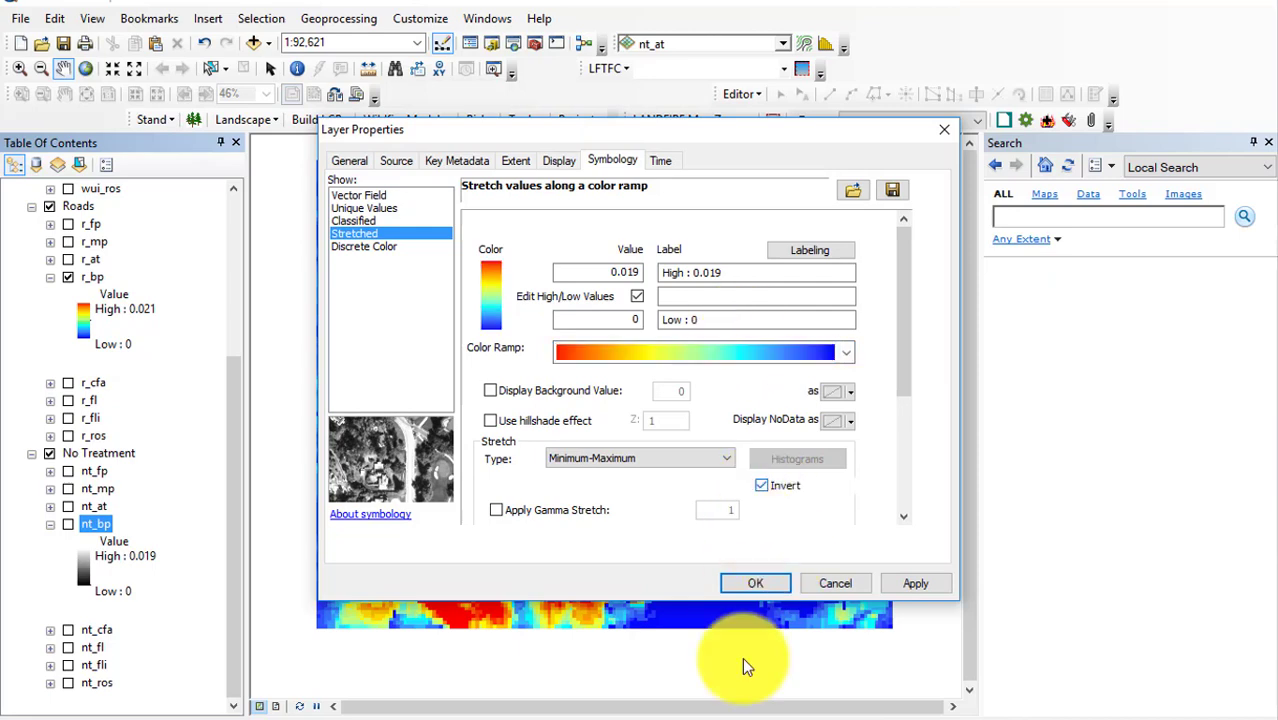
left_click(745, 585)
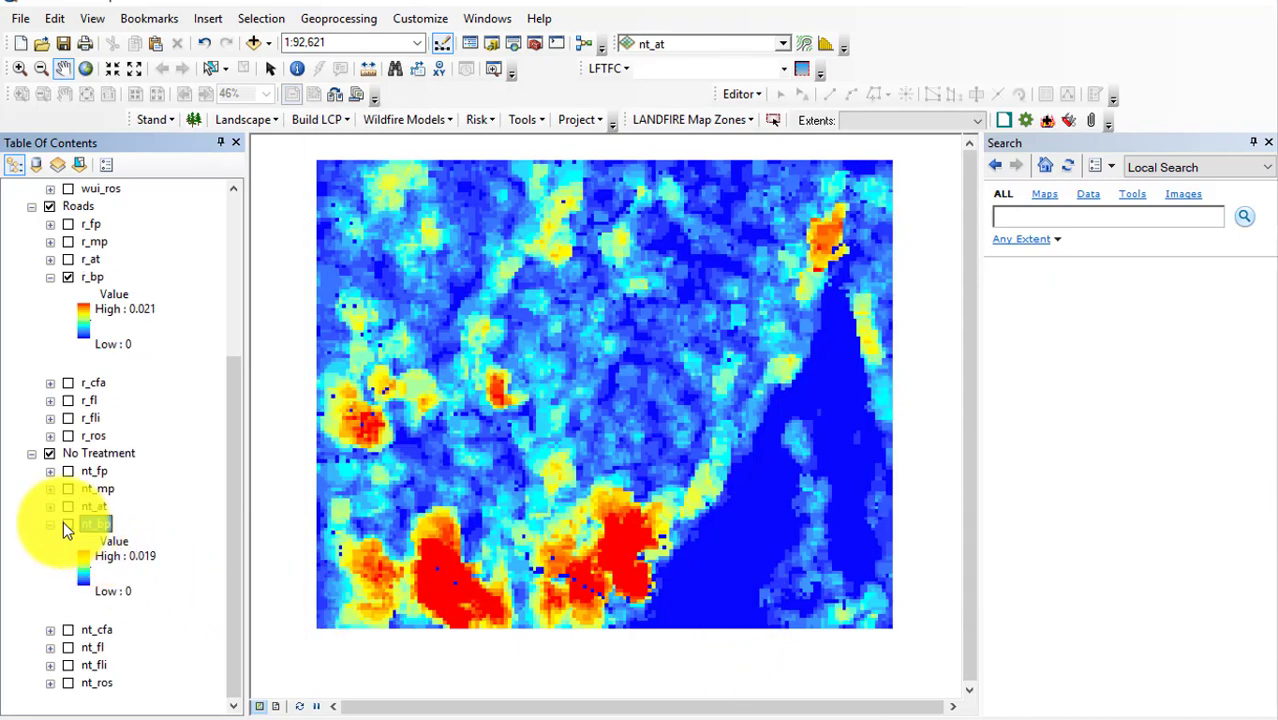
Turn on the nt_bp raster and turn off r_bp so the untreated burn probability can be viewed.
left_click(66, 523)
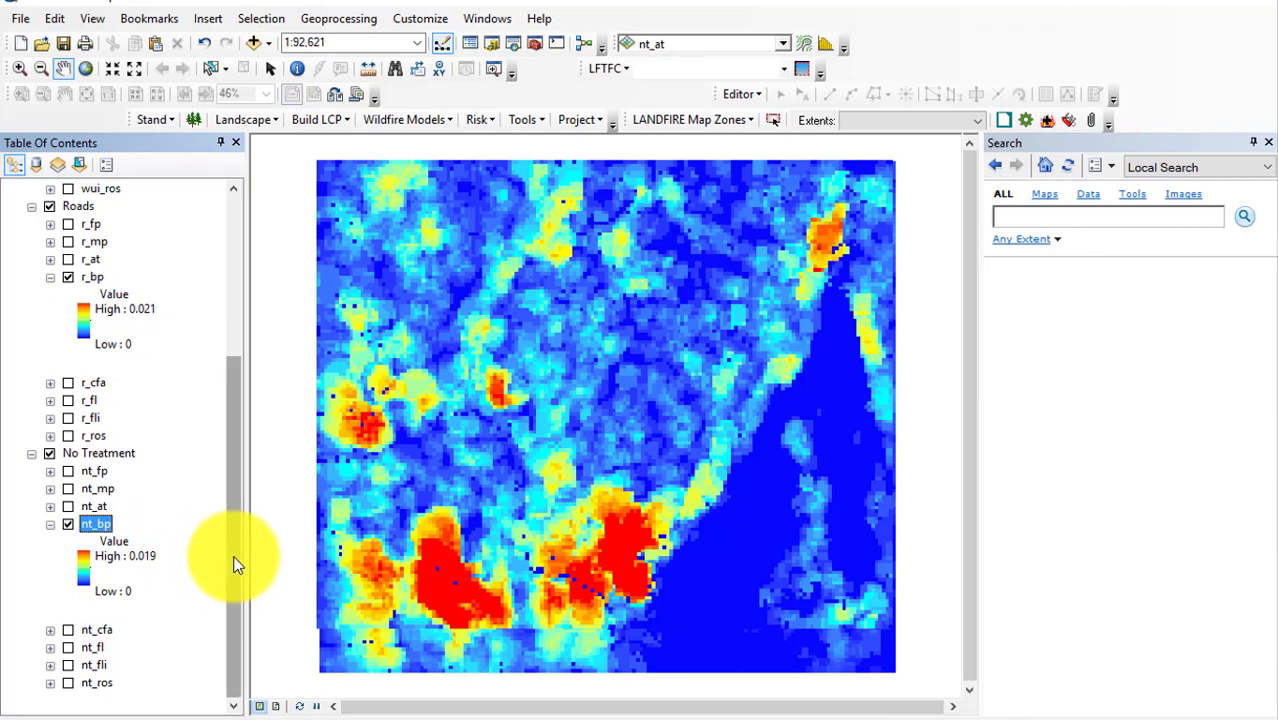
right_click(231, 514)
left_click(66, 279)
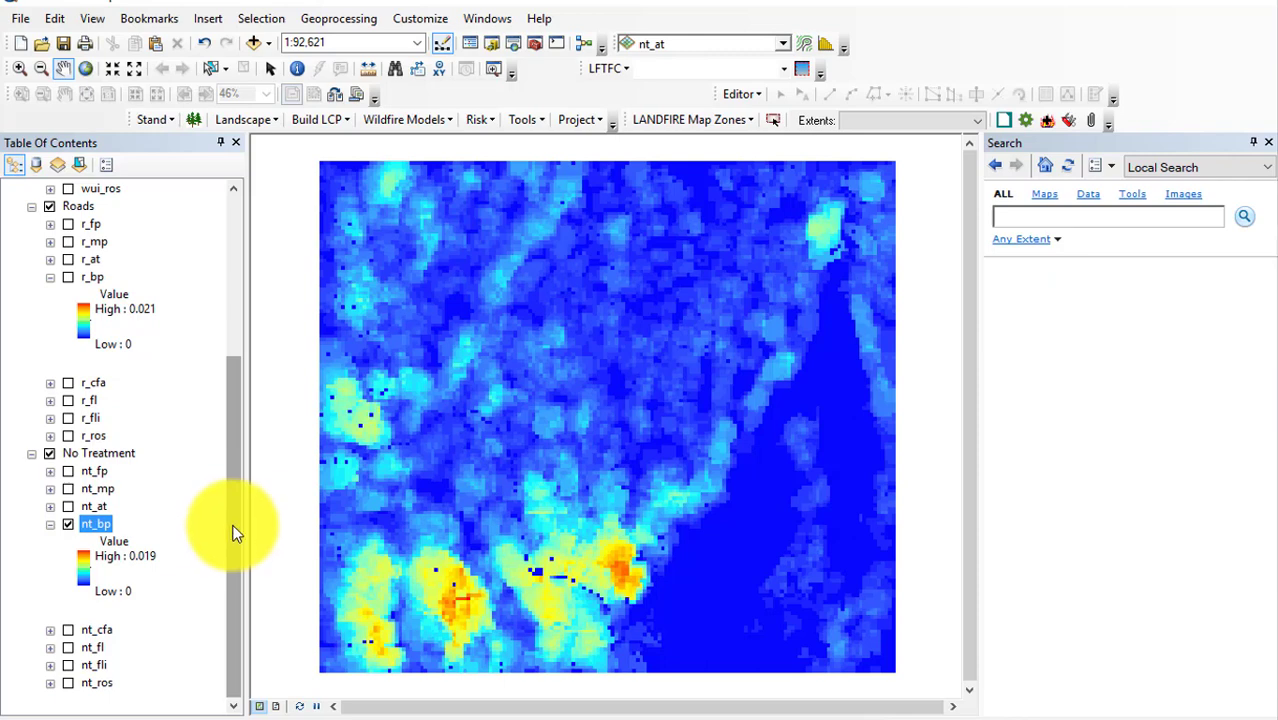
Insert two new data frames into the map and collapse the WUI, Roads and No Treatment group layers.
left_click_drag(236, 533, 220, 348)
left_click(212, 20)
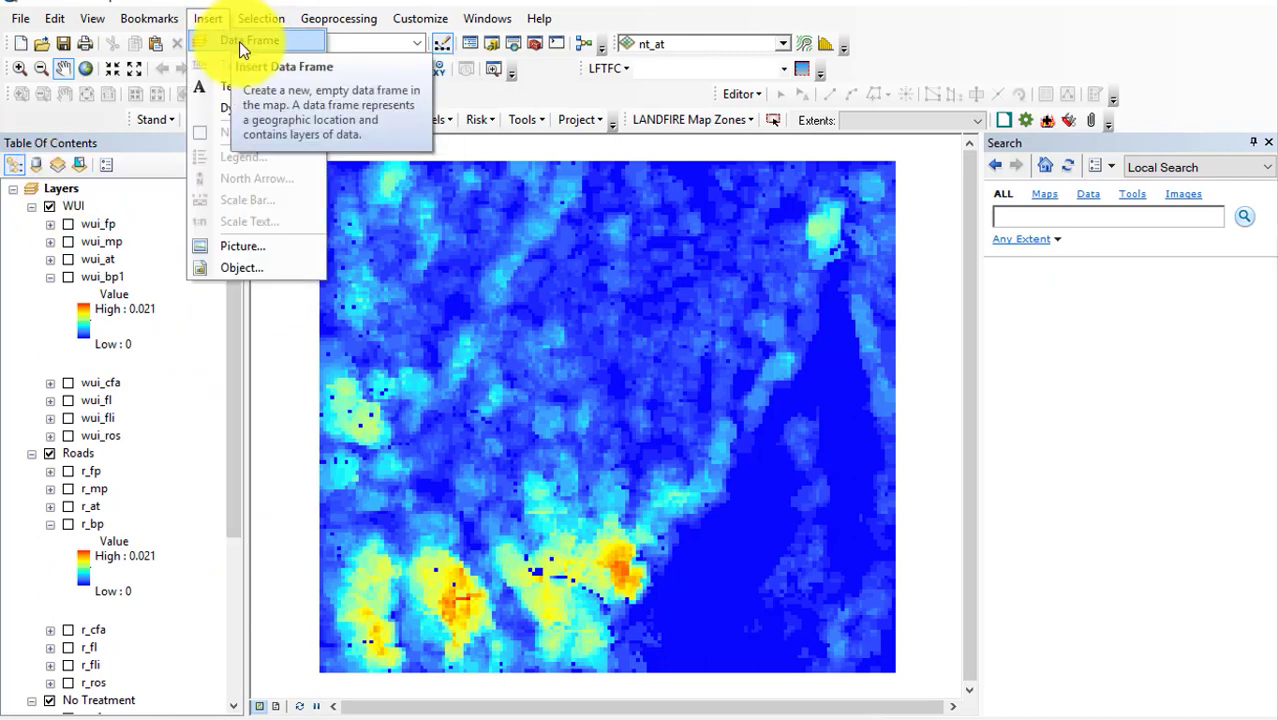
left_click(240, 49)
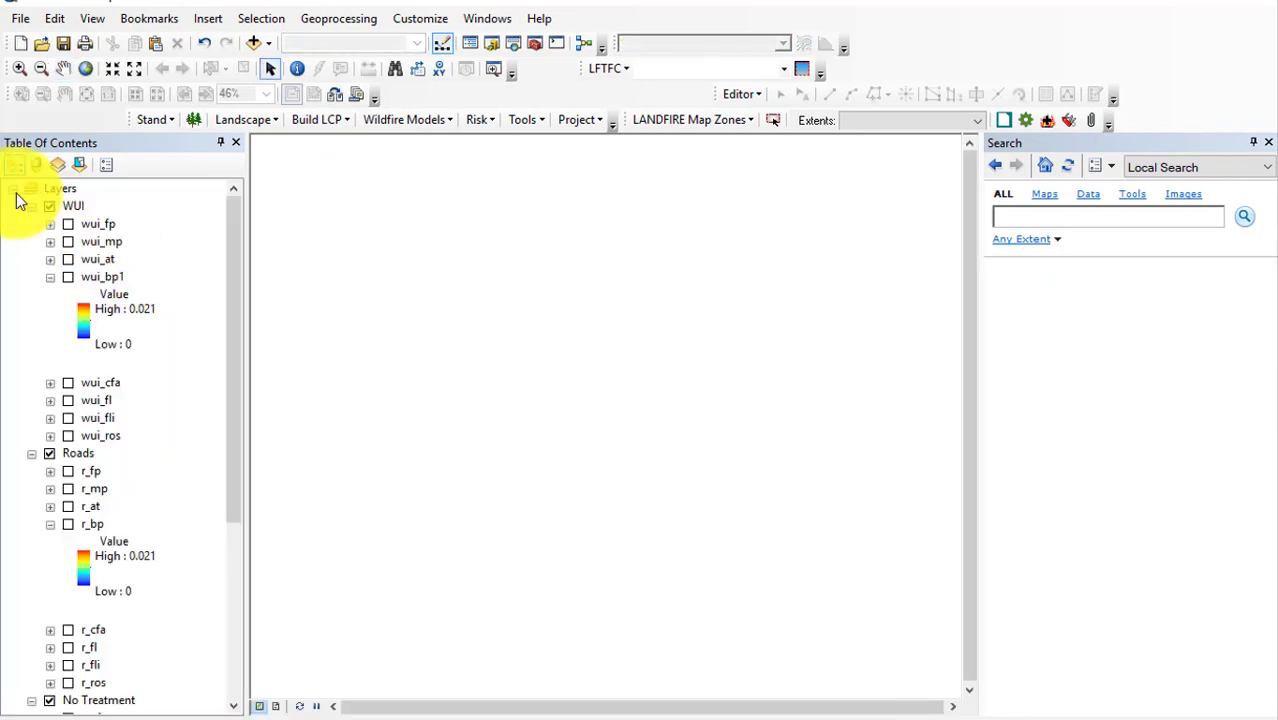
left_click(32, 207, "ctrl")
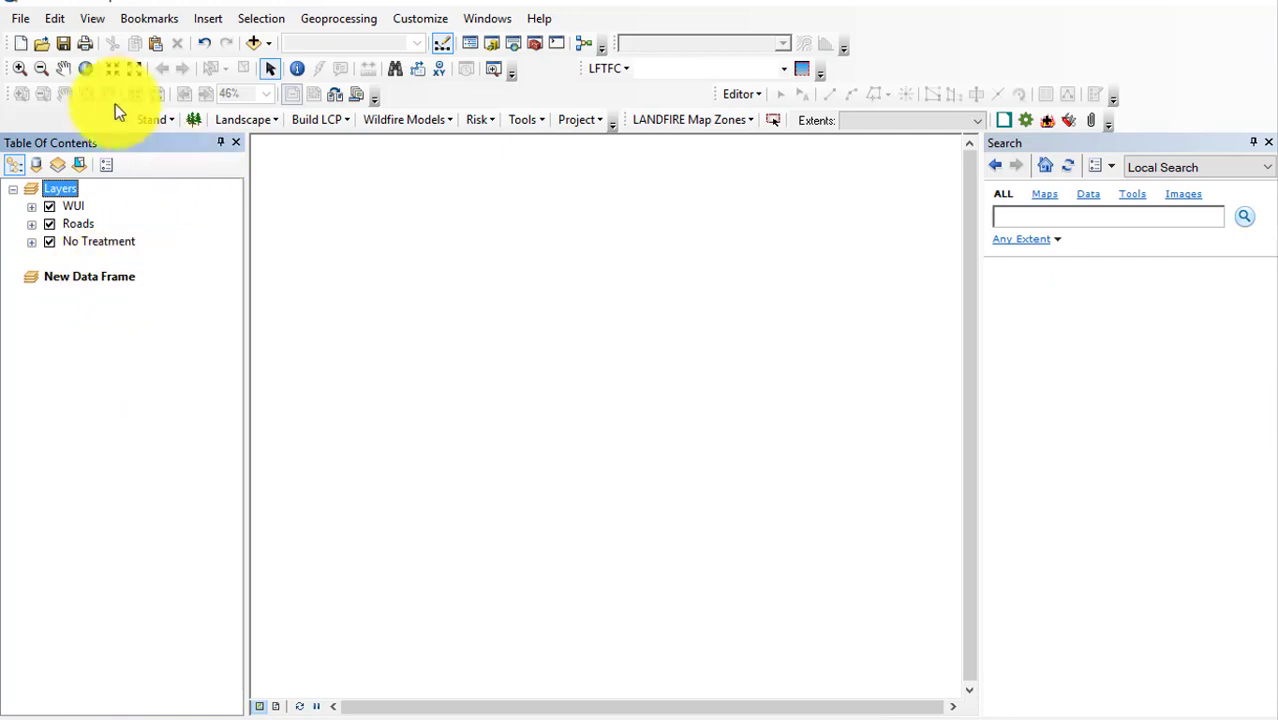
left_click(204, 20)
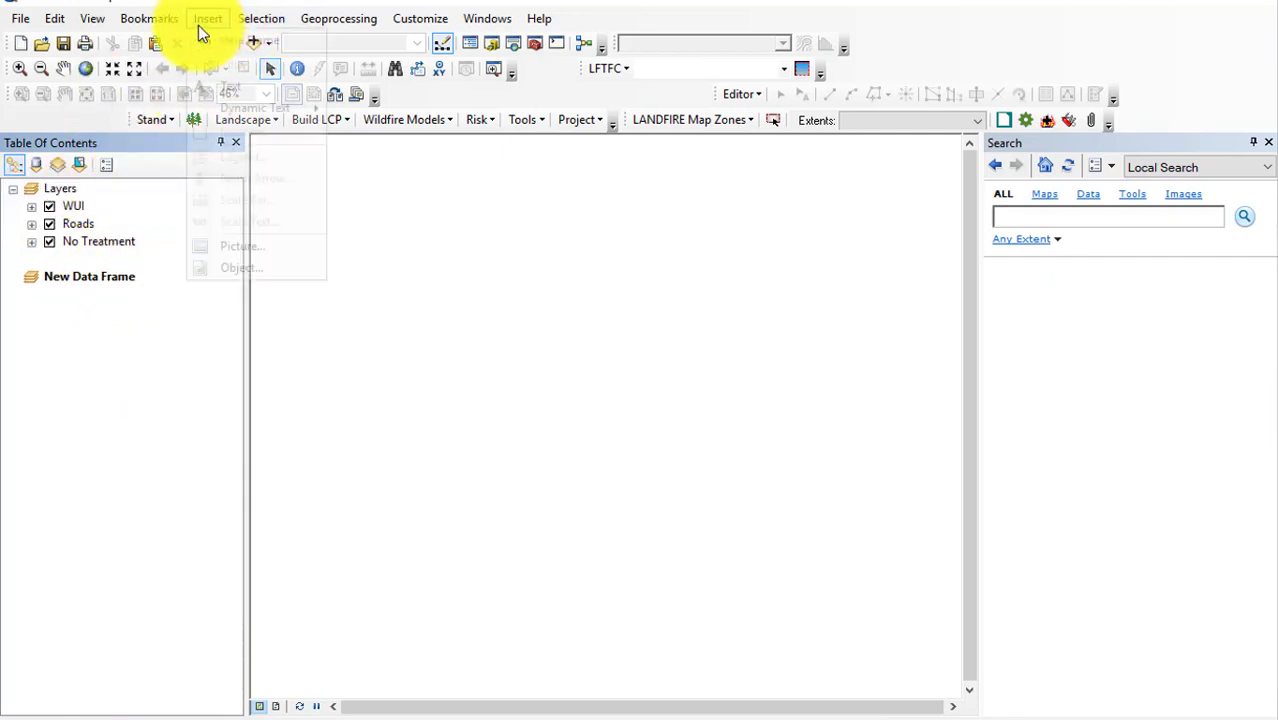
left_click(229, 44)
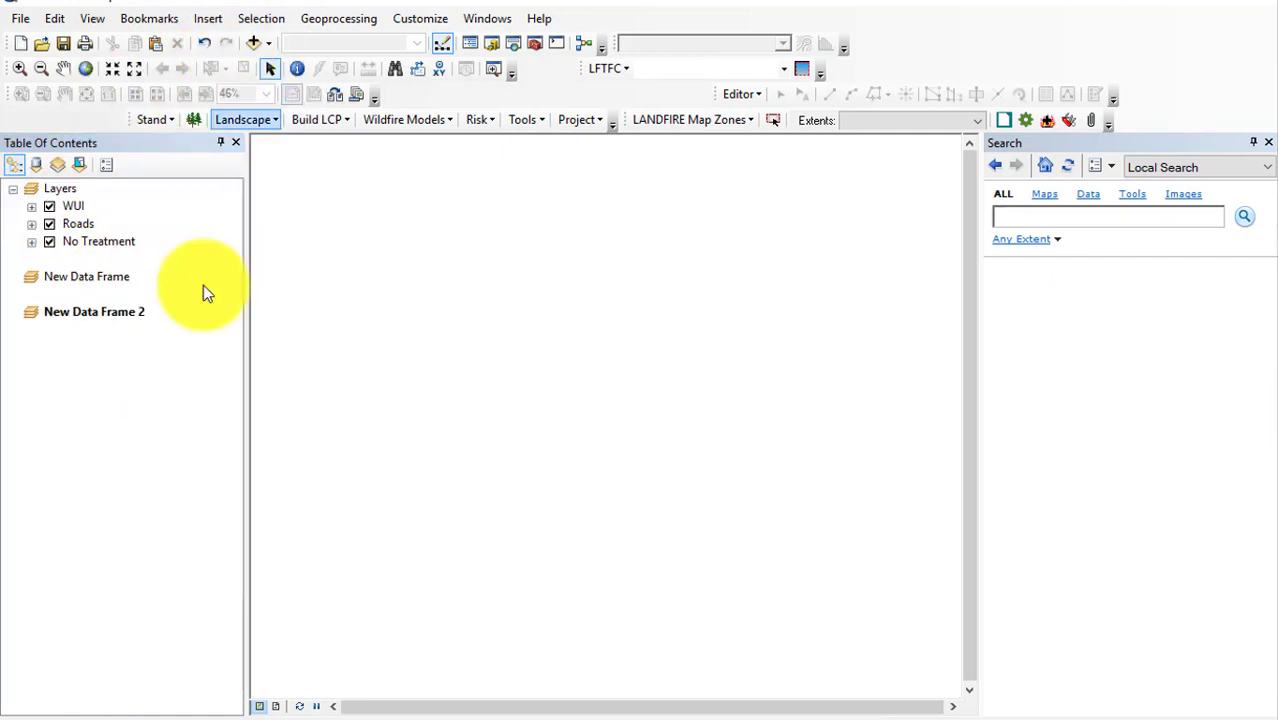
Rename the Layers data frame as No Treatment.
left_click(61, 188)
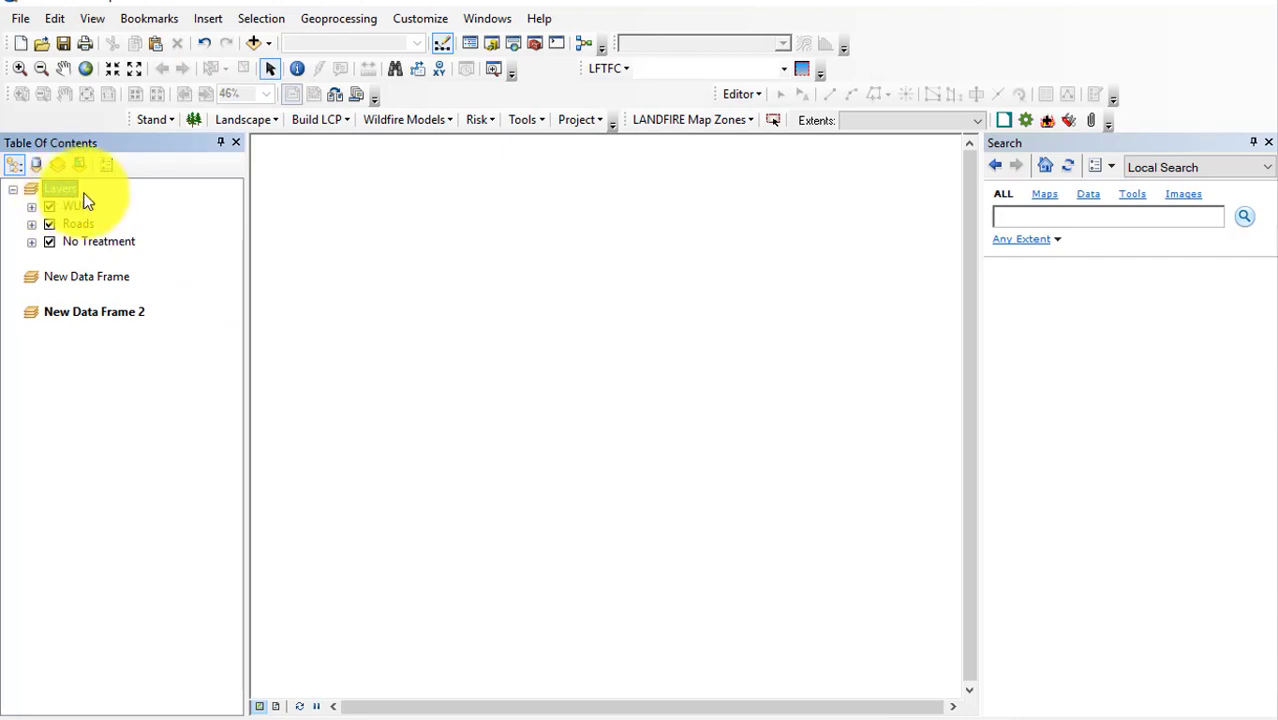
left_click(86, 192)
type("No Treatment")
key("Return")
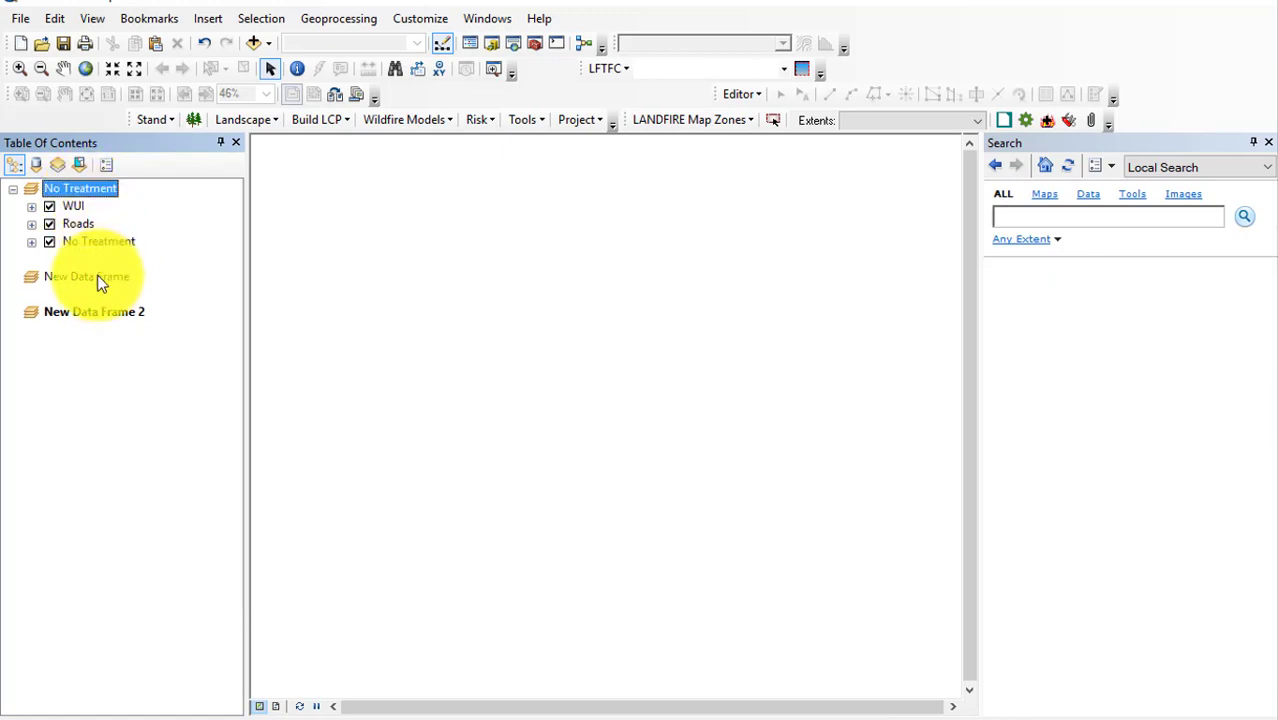
Rename the first new data frame as Roads.
left_click(105, 276)
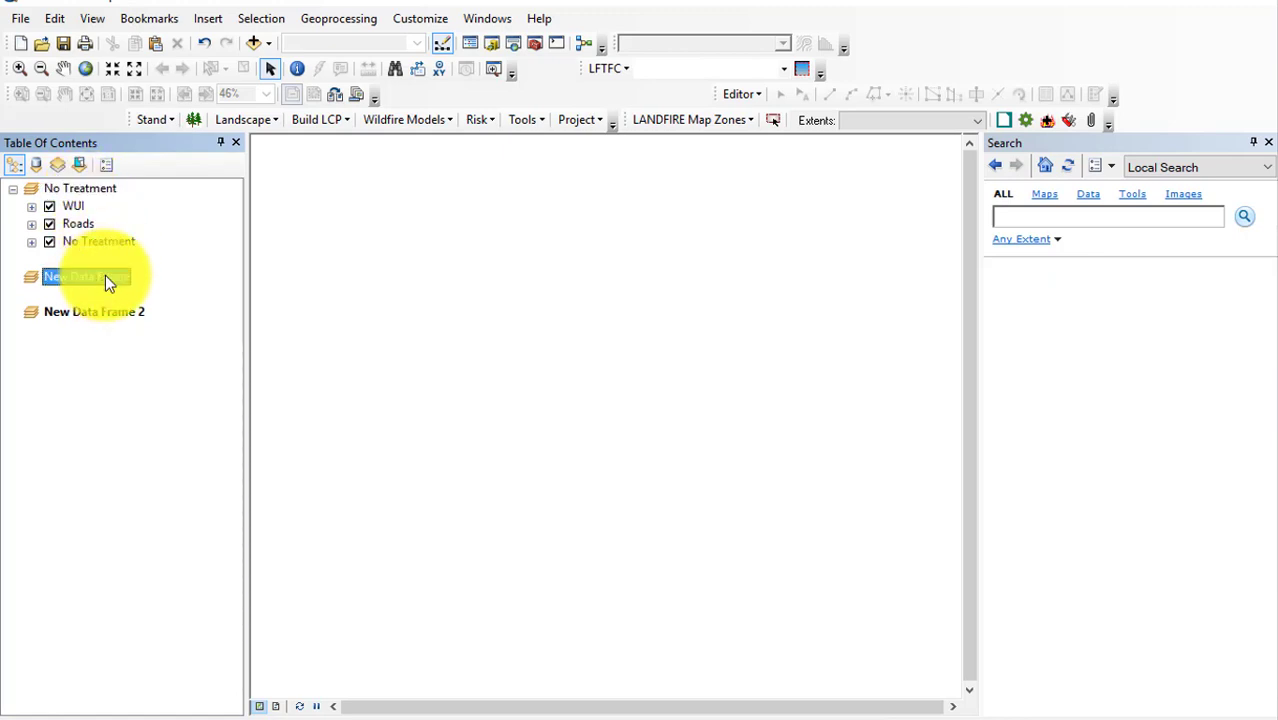
left_click(105, 275)
type("Roads")
key("Return")
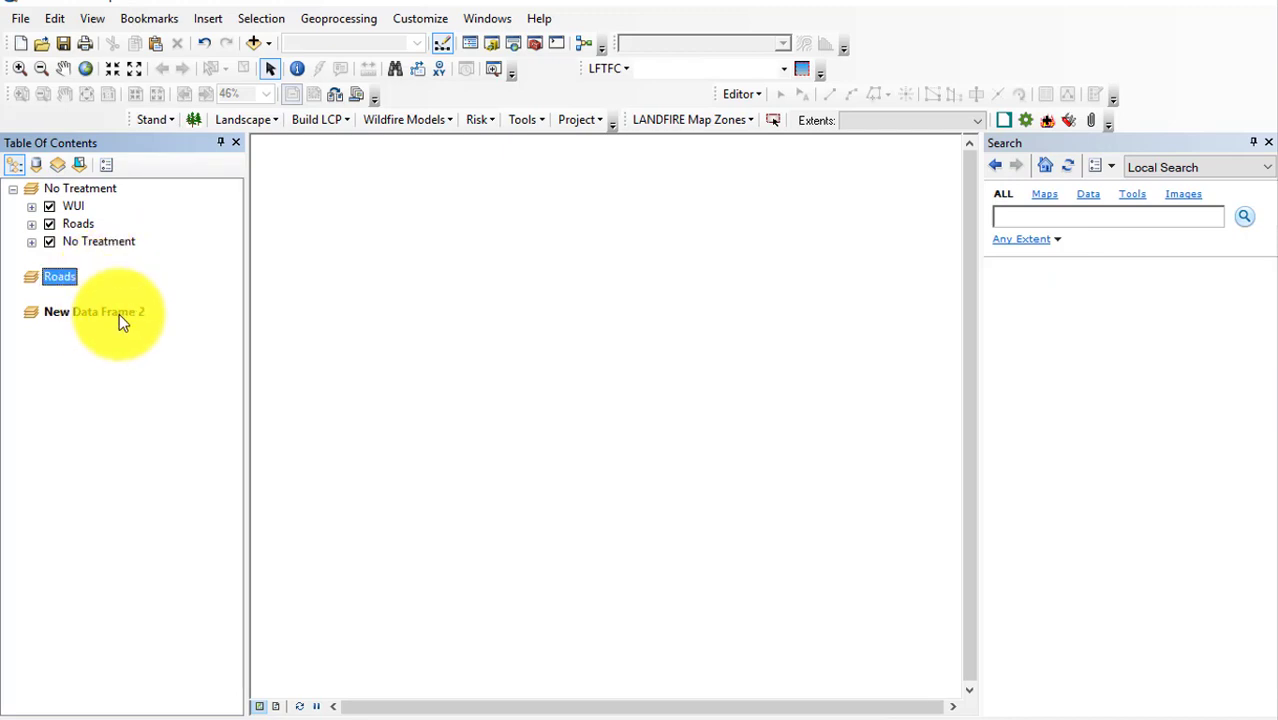
Rename New Data Frame 2 as WUI.
left_click(102, 311)
left_click(104, 312)
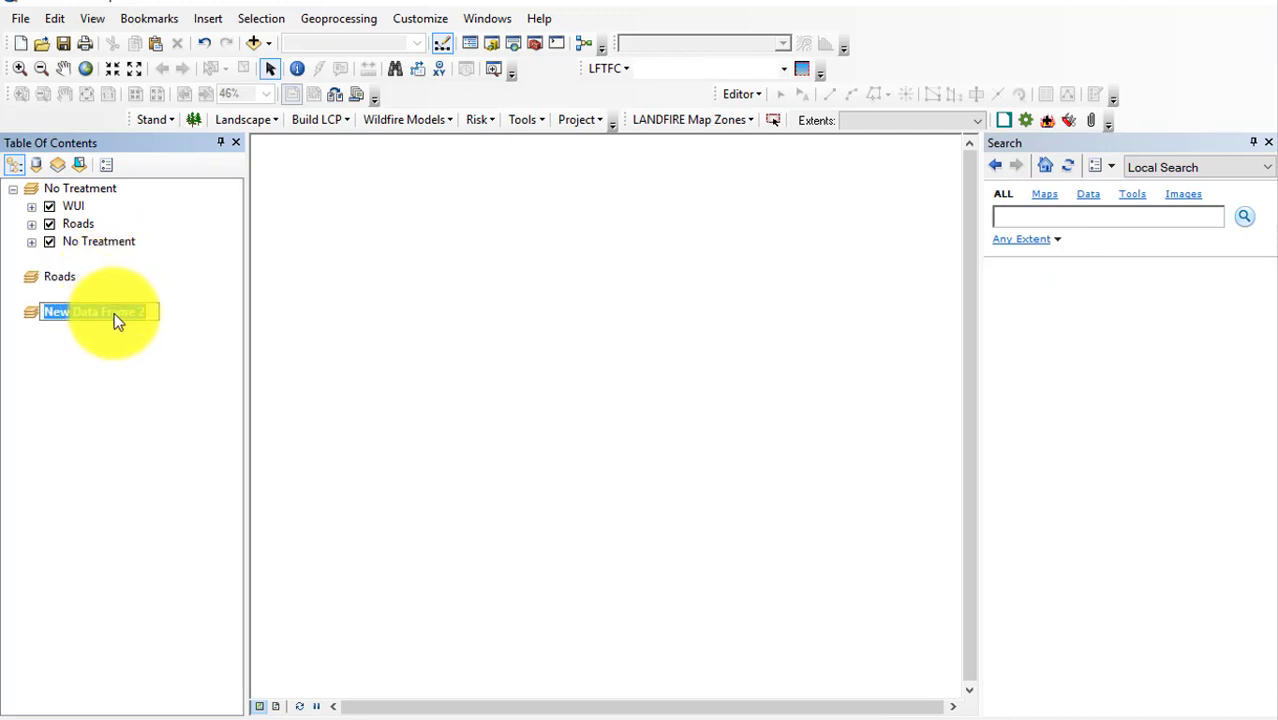
type("Wh")
key("BackSpace")
type("u")
key("BackSpace")
type("UI")
key("Return")
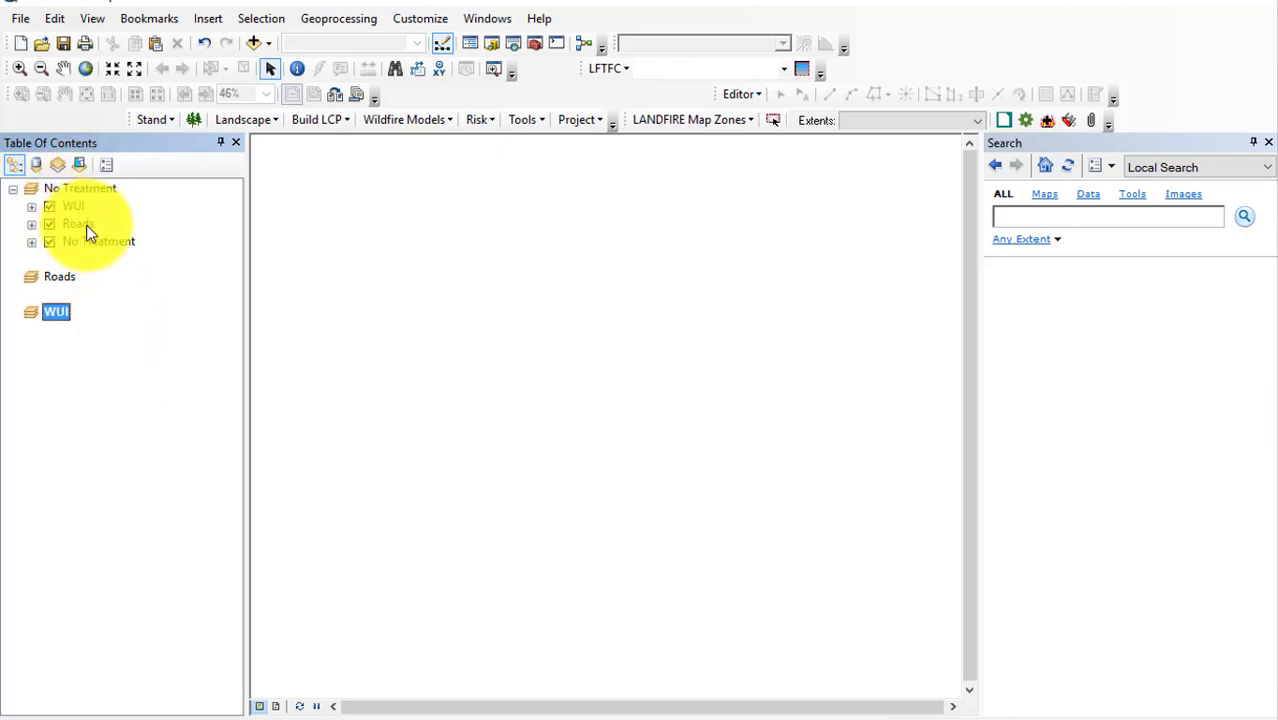
Copy the Roads group layer into the Roads data frame and the WUI group layer into the WUI data frame.
left_click(86, 224)
left_click_drag(88, 222, 89, 280)
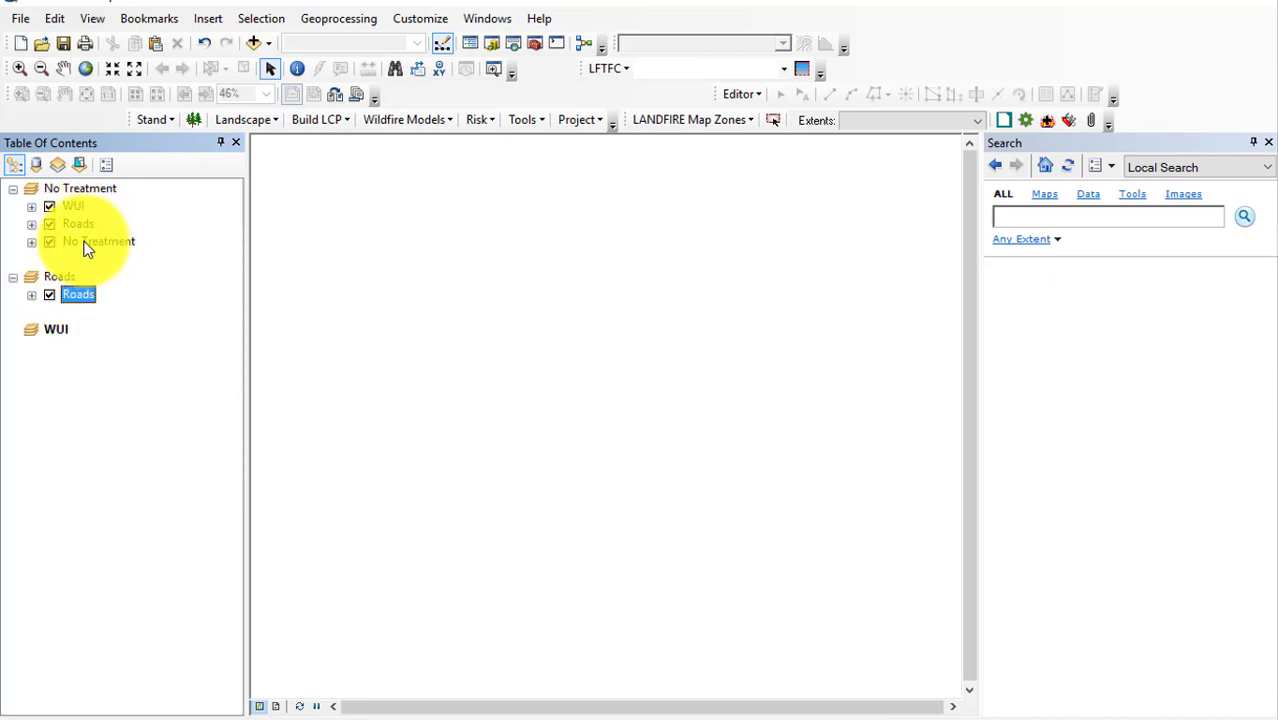
left_click_drag(75, 206, 77, 342)
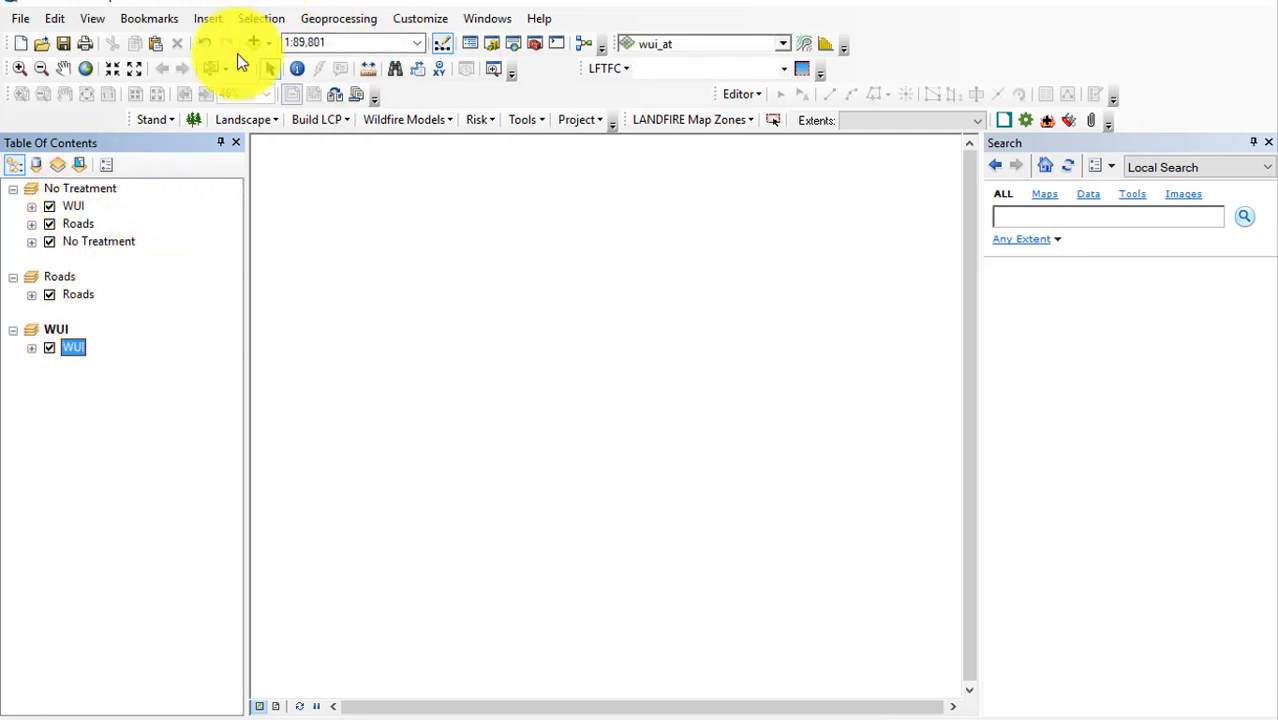
Add roads_treatments.shp and wui_treatments.shp from the Outputs folder of C:\407\Lesson_4 to the WUI data frame.
left_click(269, 46)
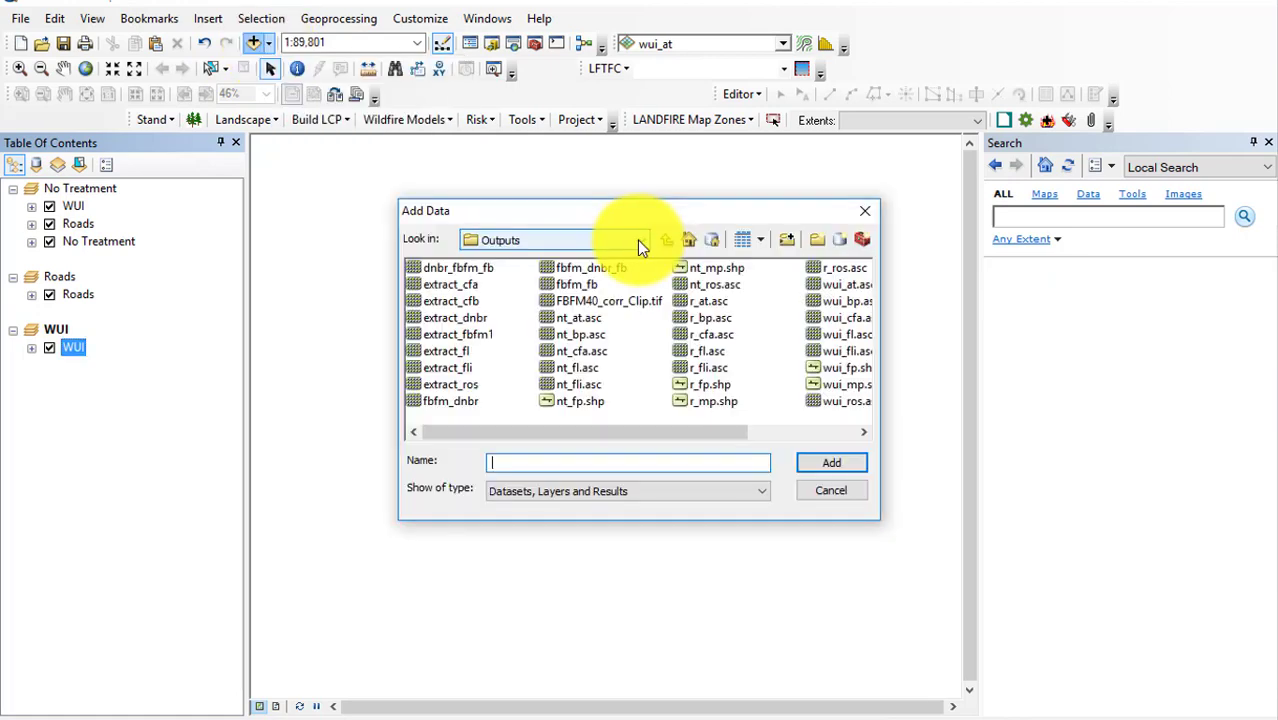
left_click(642, 240)
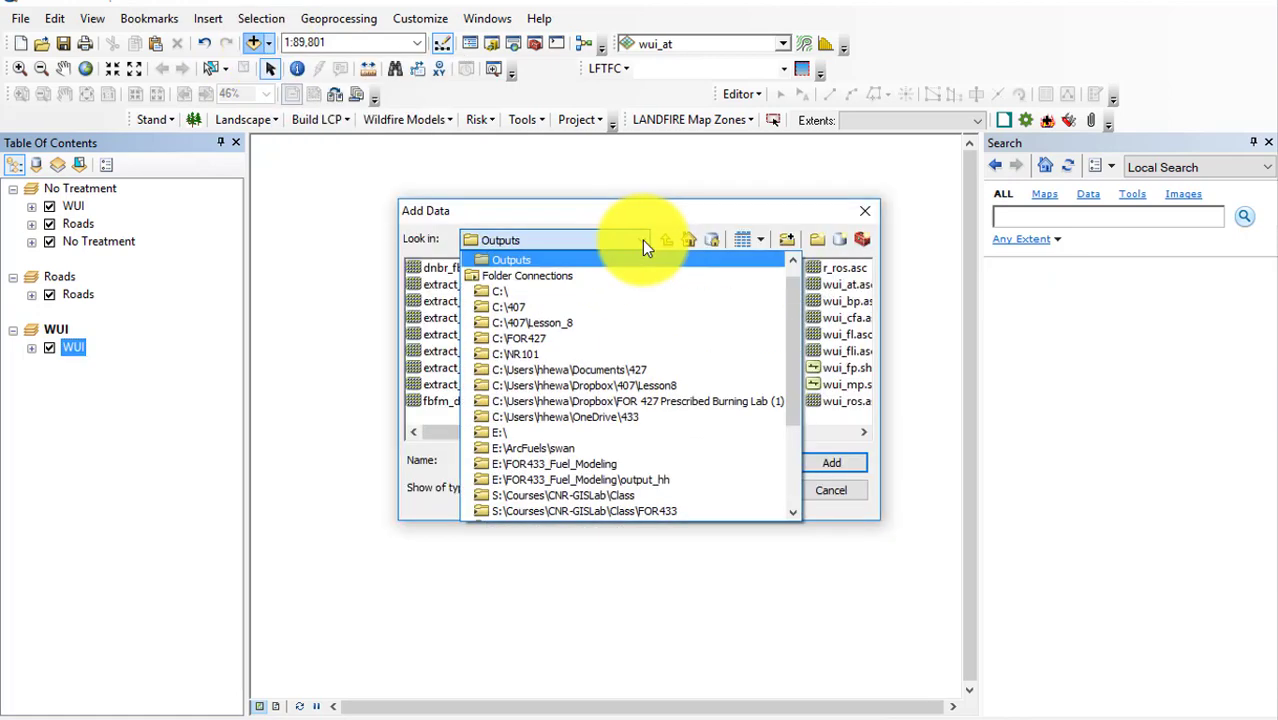
left_click(550, 308)
double_click(448, 385)
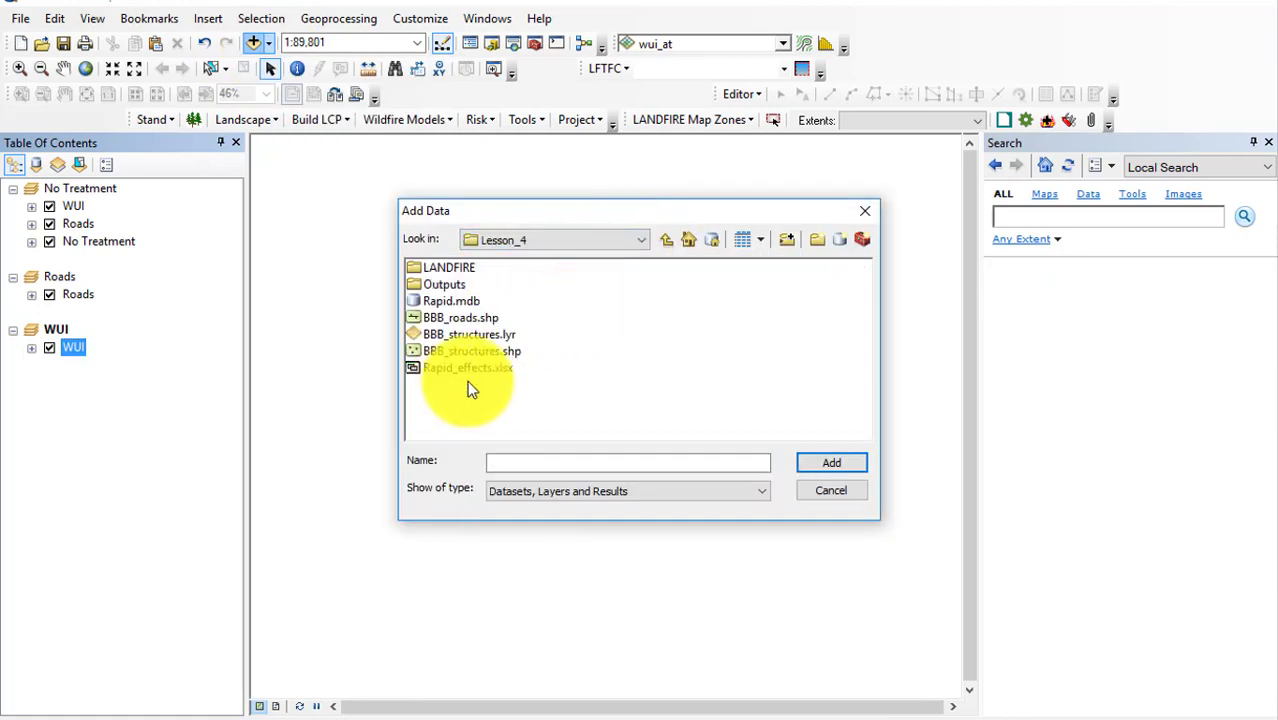
double_click(432, 286)
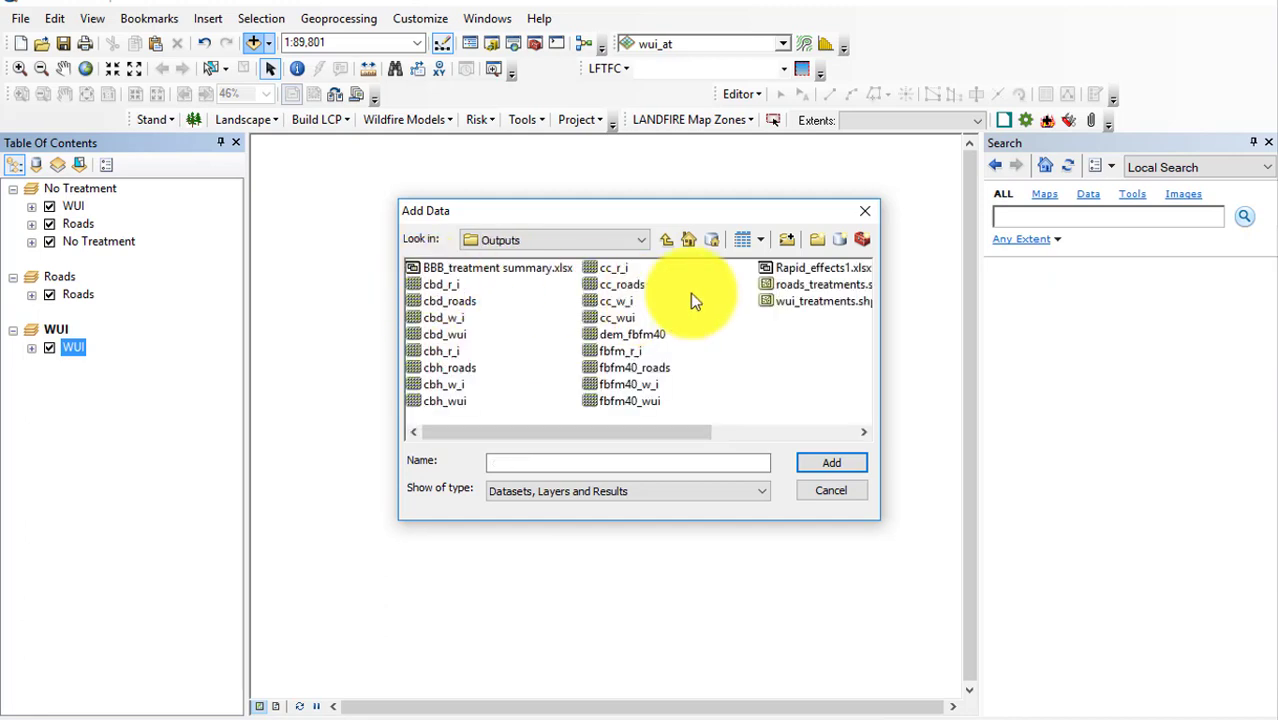
left_click(807, 288)
left_click(810, 300, "ctrl")
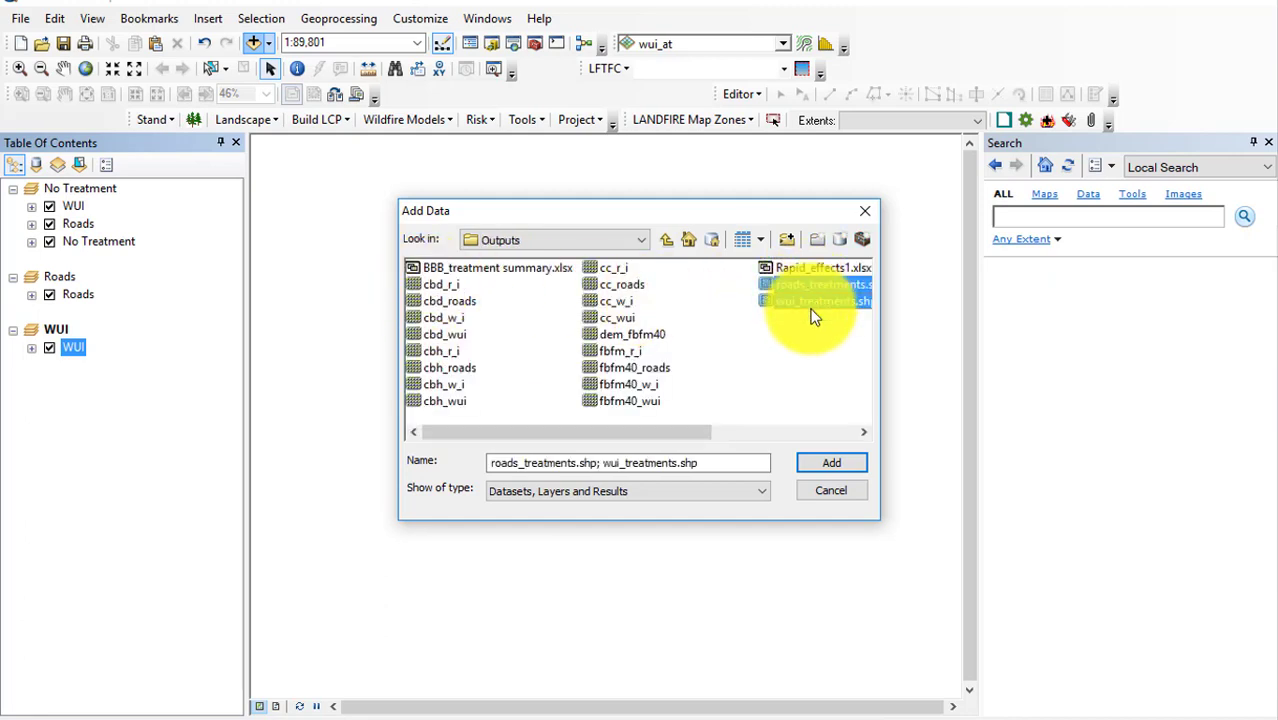
left_click(841, 465)
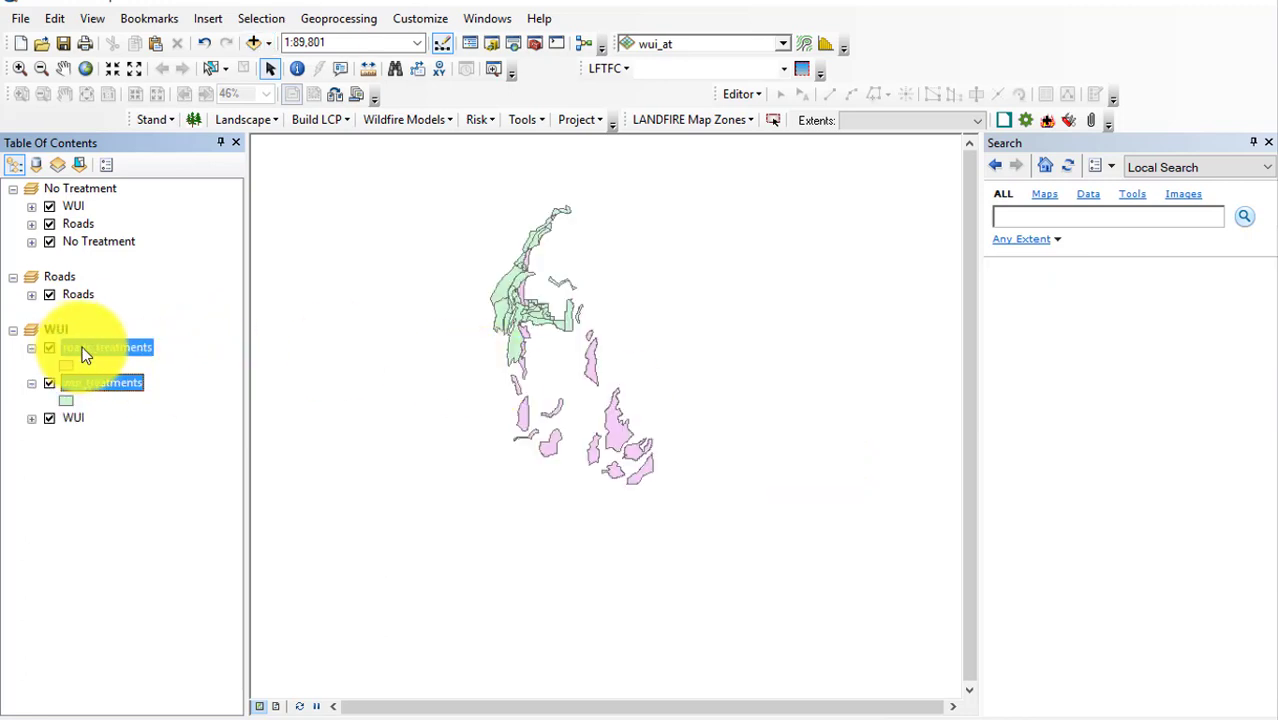
Copy the roads_treatments layer into the Roads data frame and remove it from the WUI data frame.
left_click(145, 396)
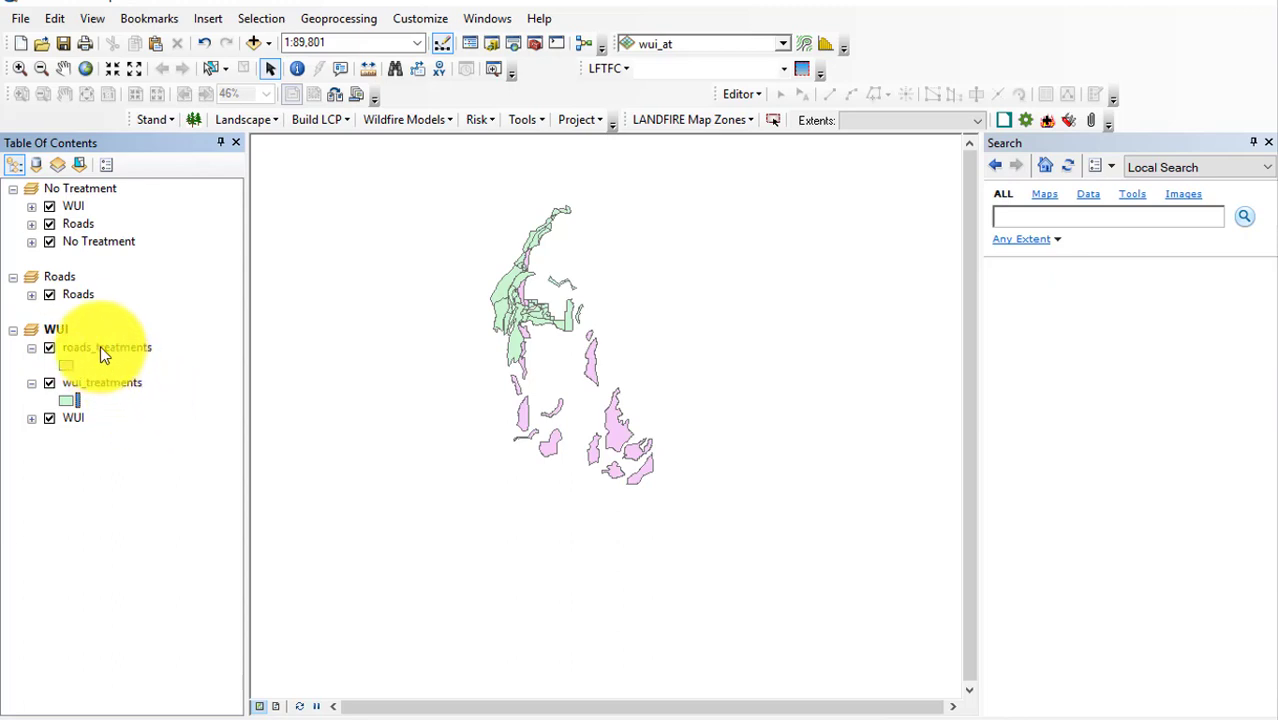
left_click_drag(100, 346, 91, 288)
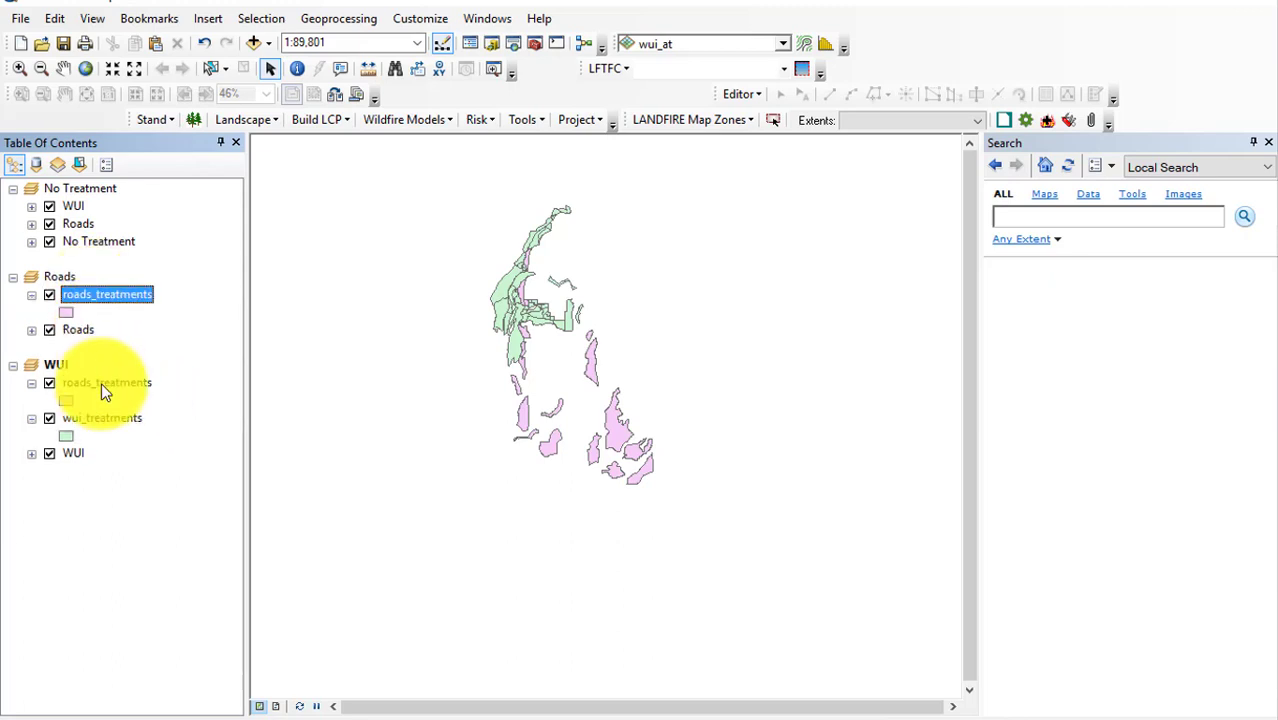
left_click(101, 383)
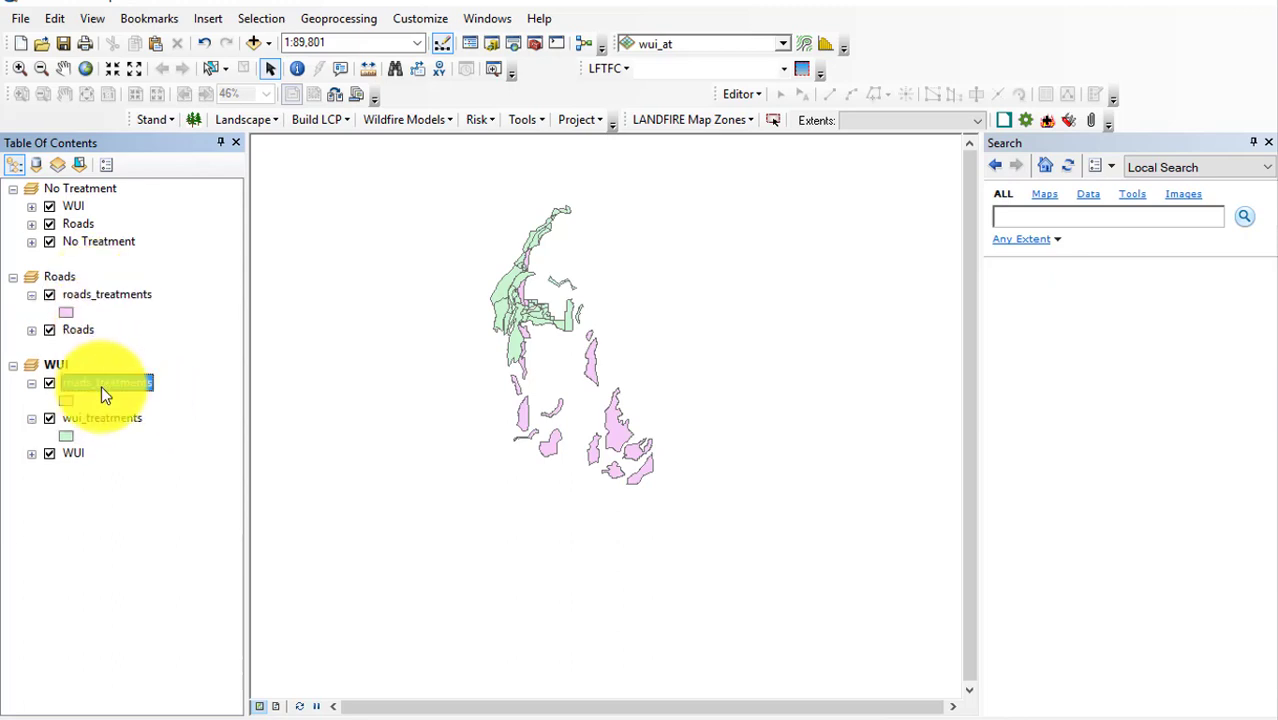
right_click(101, 386)
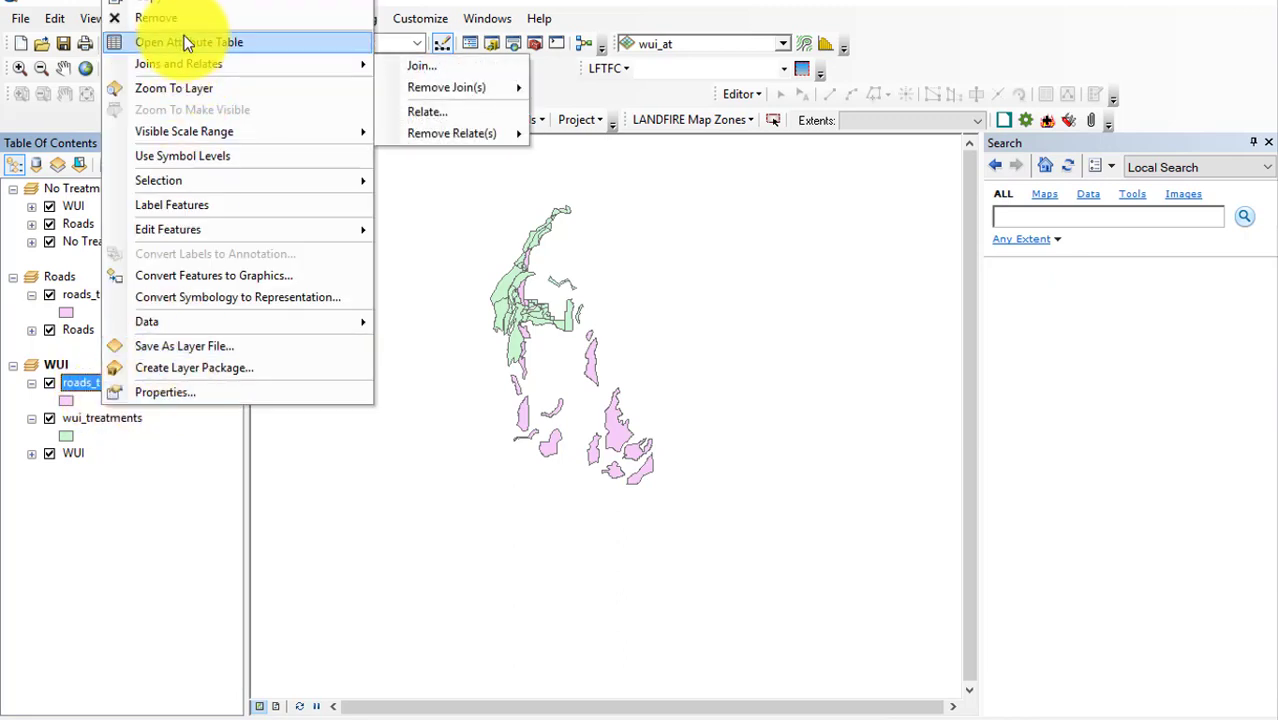
left_click(155, 17)
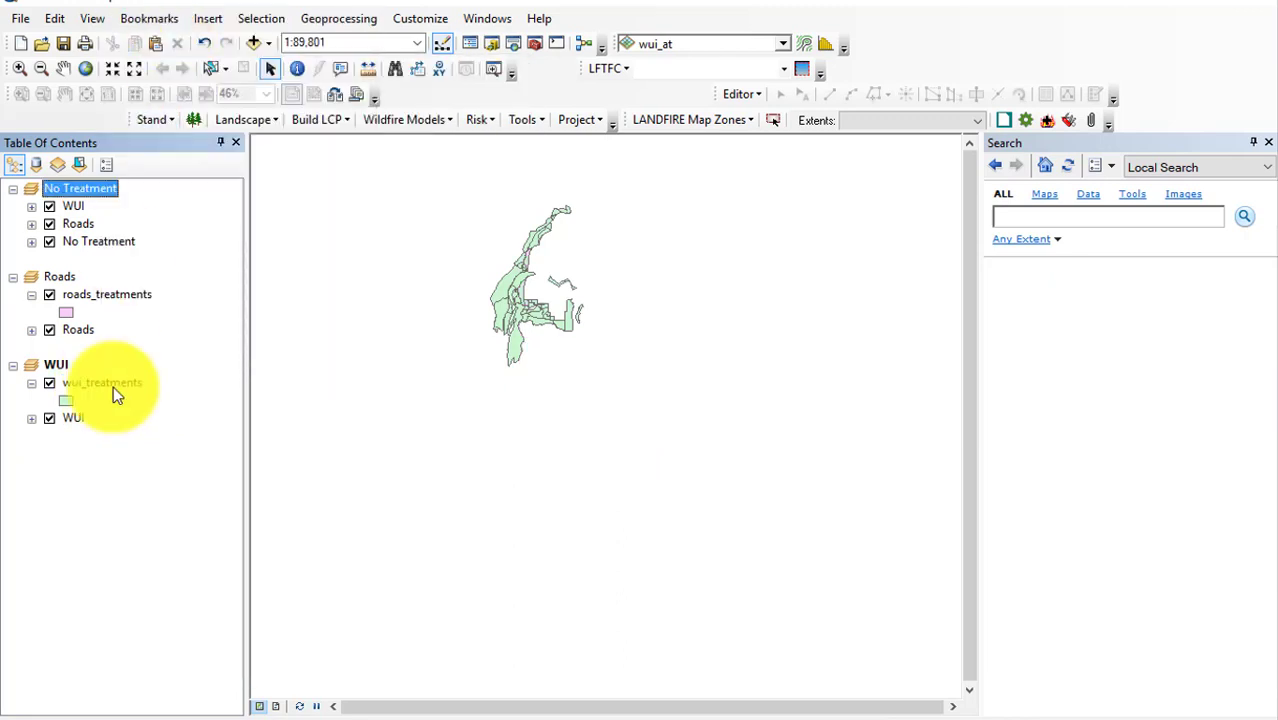
Symbolize the roads_treatments layer with the Hollow symbol and an outline width of 2.
left_click(67, 312)
left_click(583, 382)
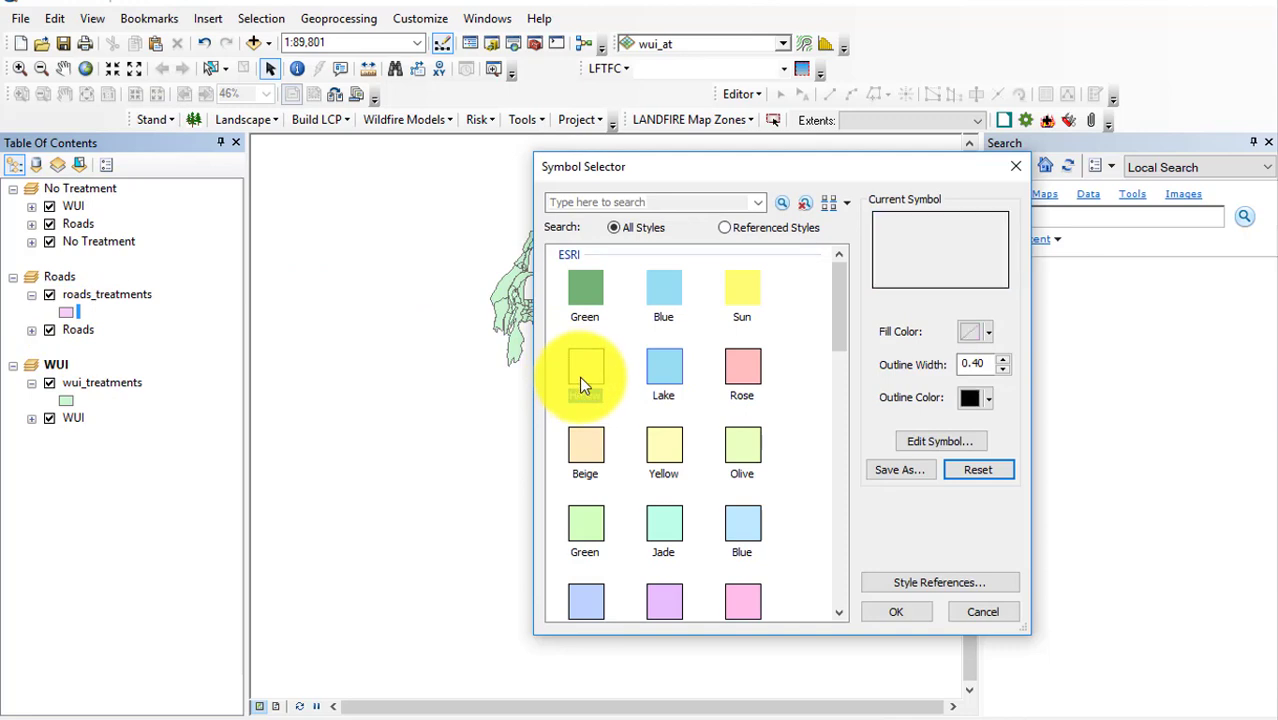
left_click_drag(988, 364, 956, 372)
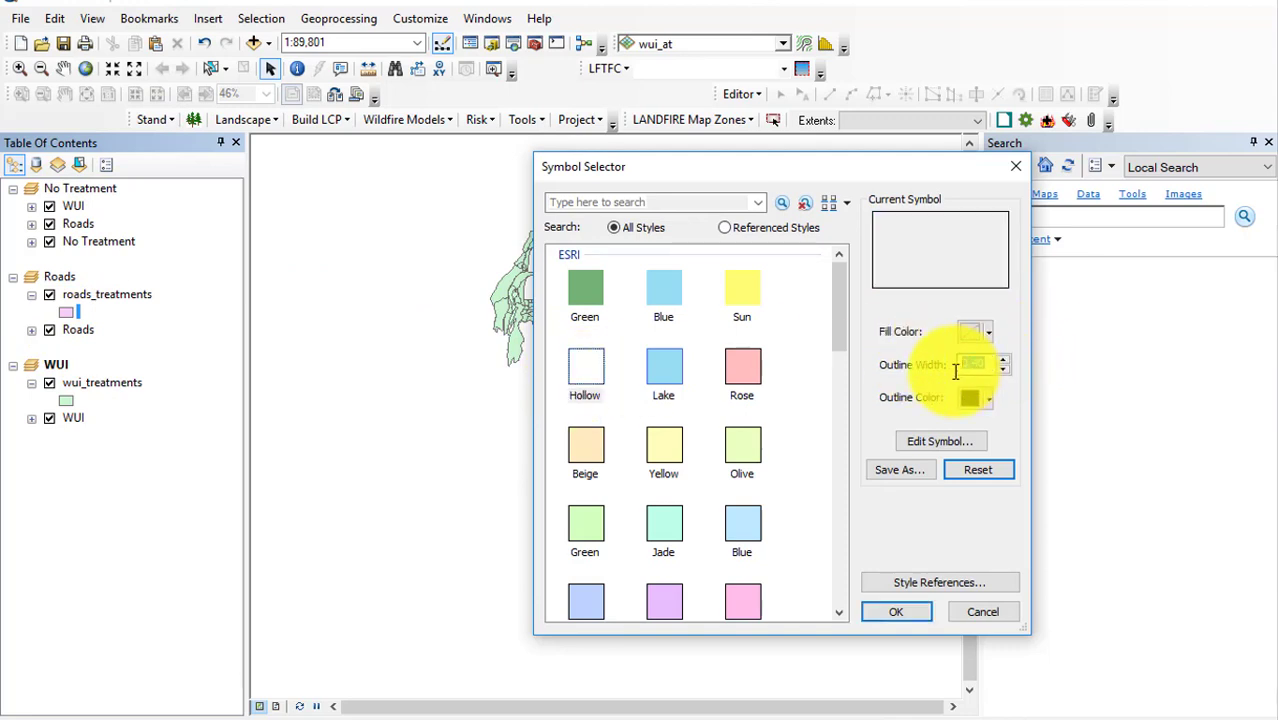
type("2")
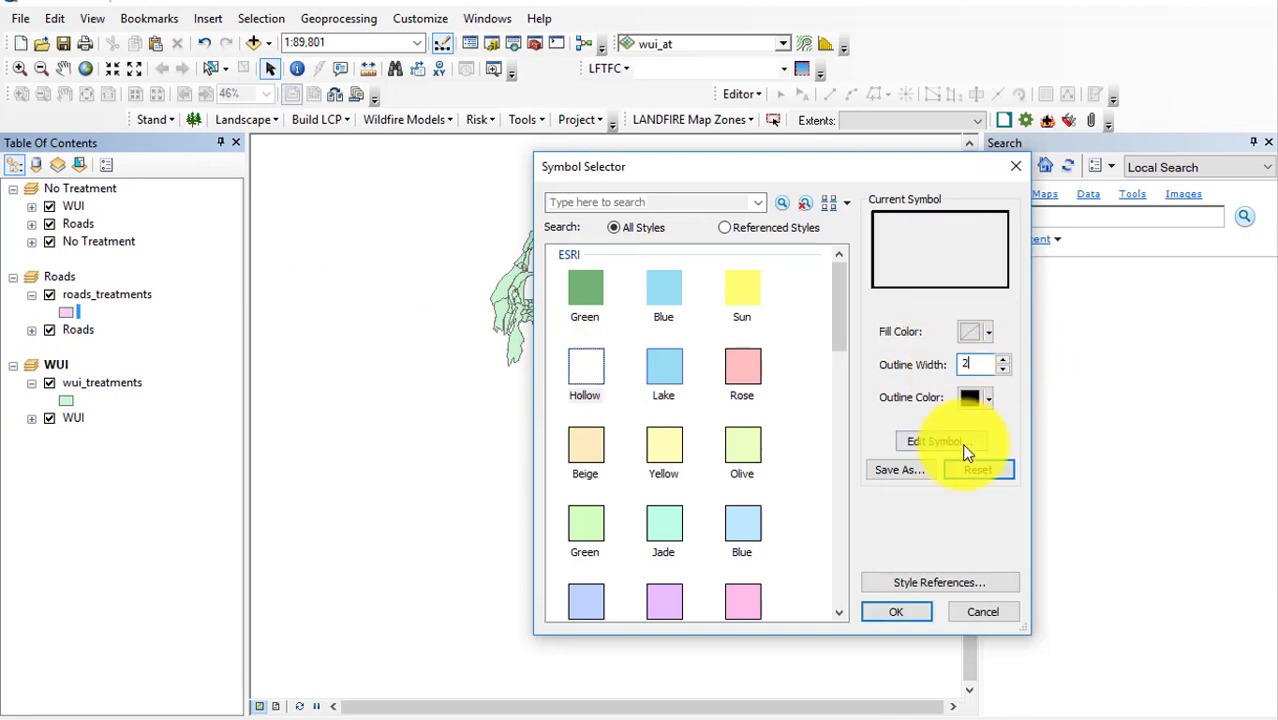
left_click(905, 615)
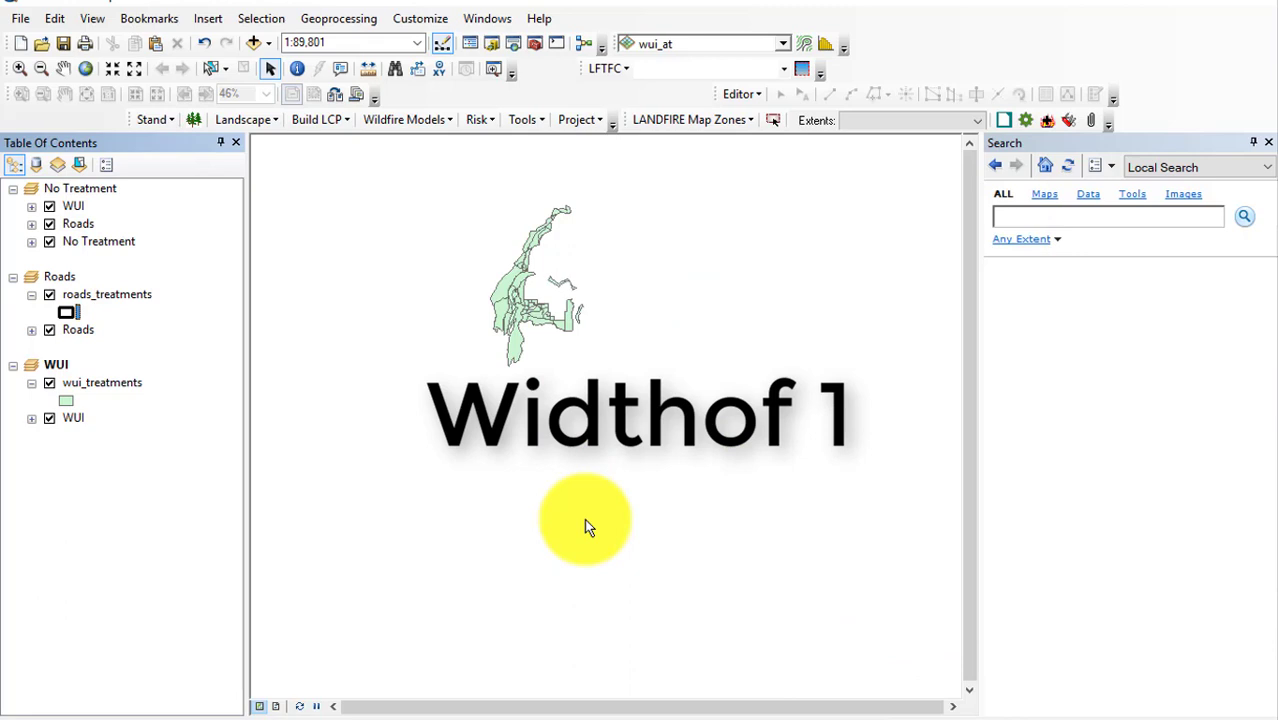
Symbolize the wui_treatments layer with the Hollow symbol and an outline width of 2.
left_click(72, 401)
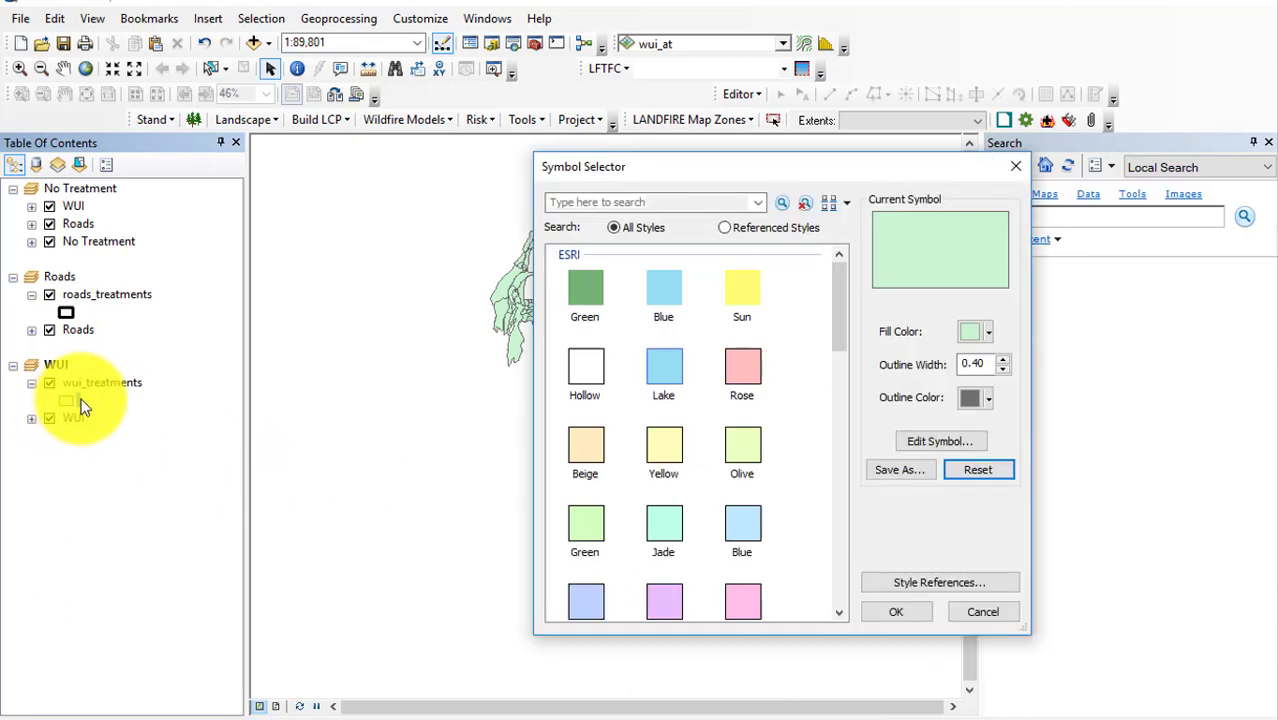
left_click(572, 364)
double_click(1003, 360)
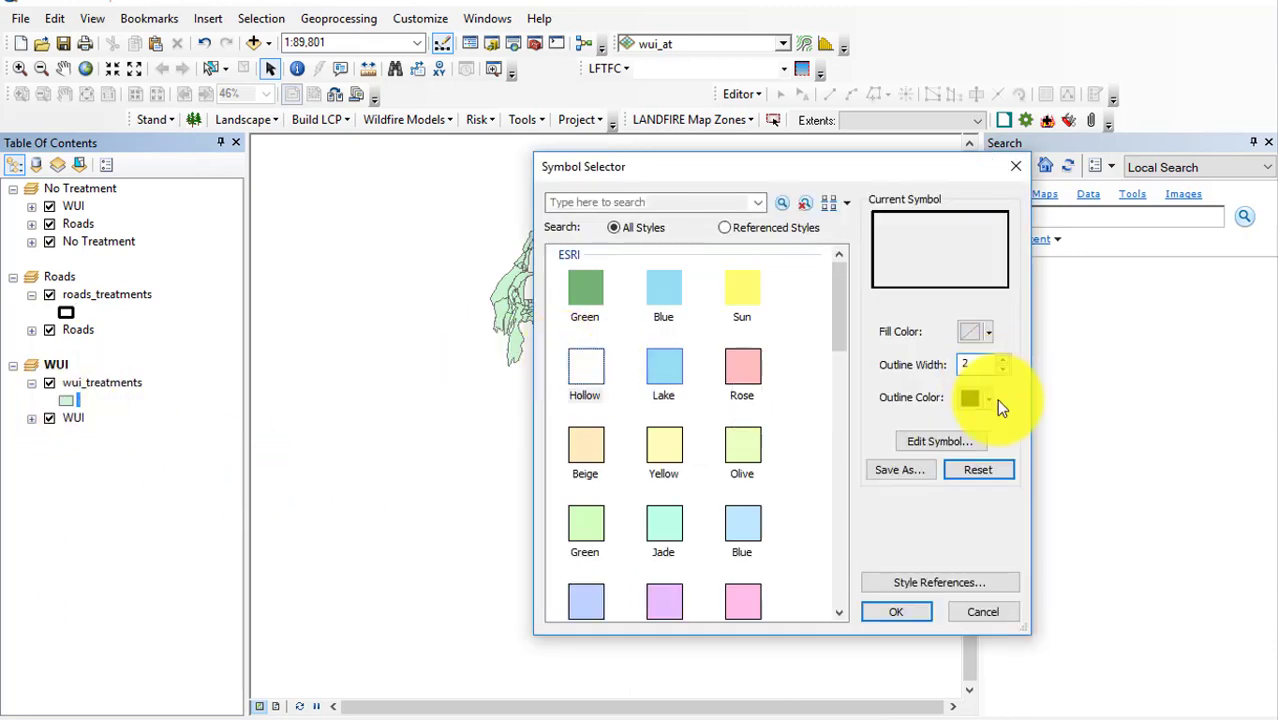
left_click(899, 614)
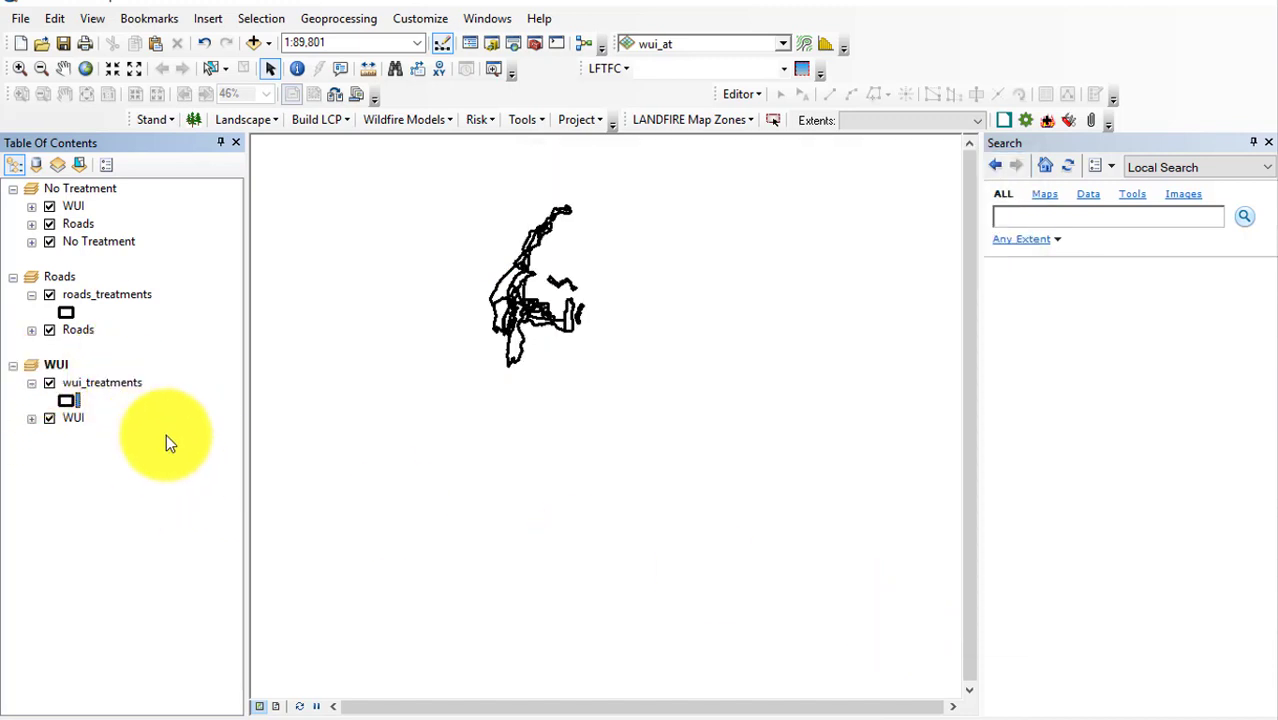
Switch to the page layout and turn on r_bp in the Roads data frame and wui_bp1 in the WUI data frame.
left_click(279, 707)
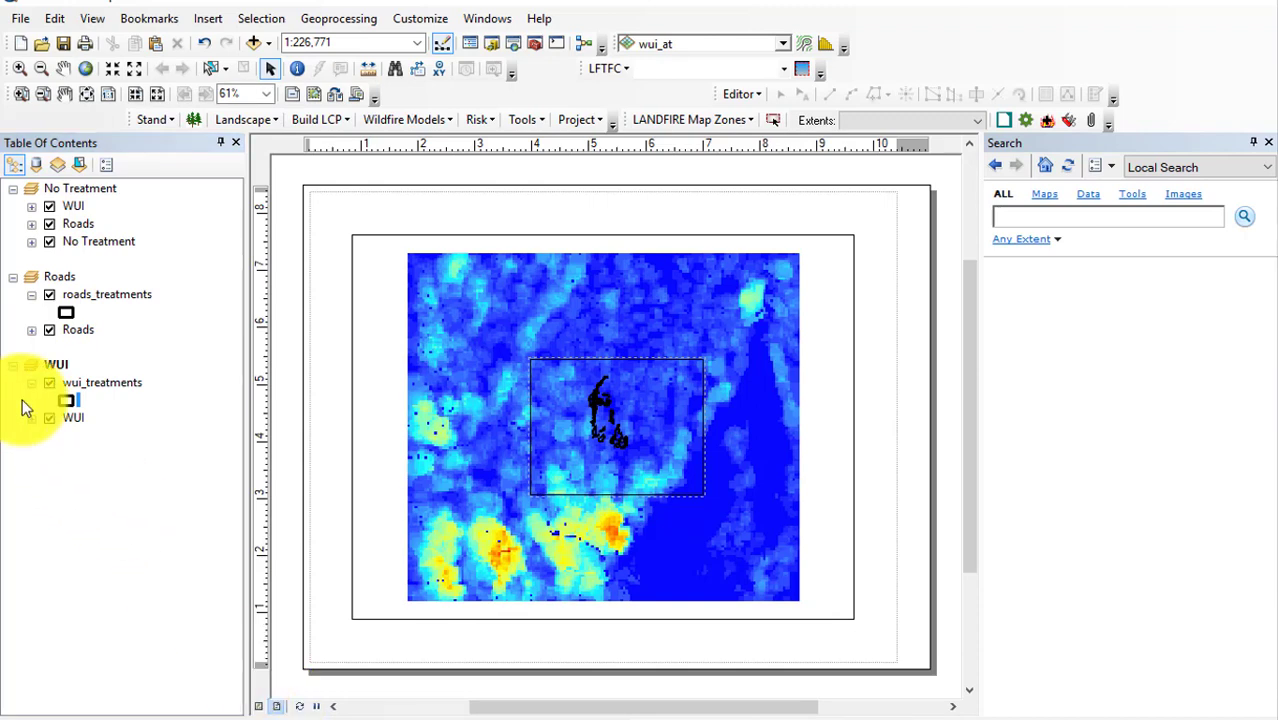
left_click(31, 329)
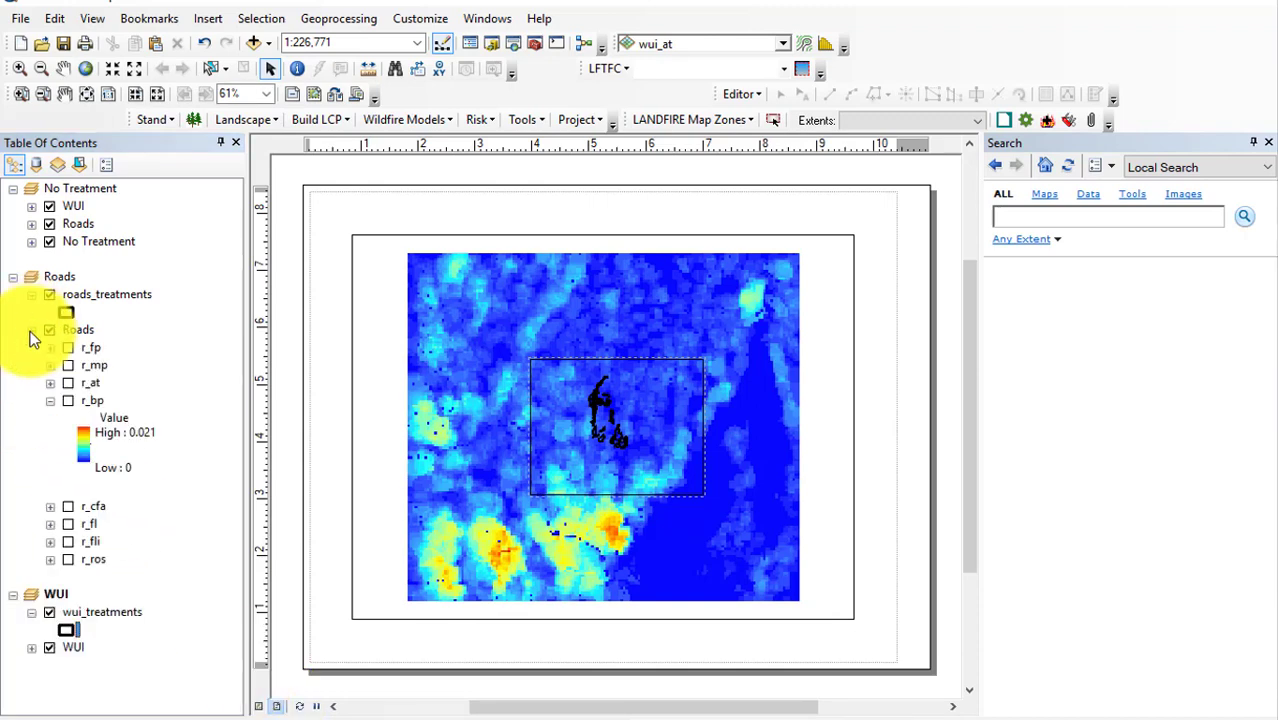
left_click(69, 401)
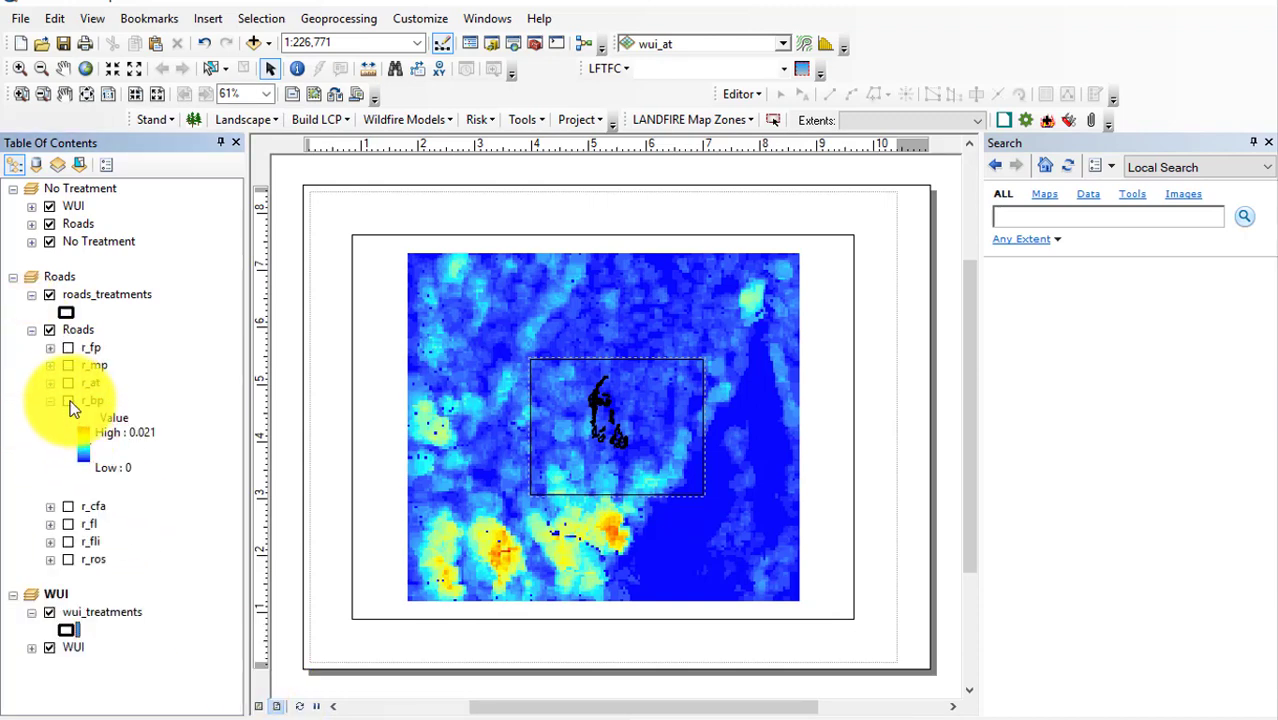
left_click(33, 647)
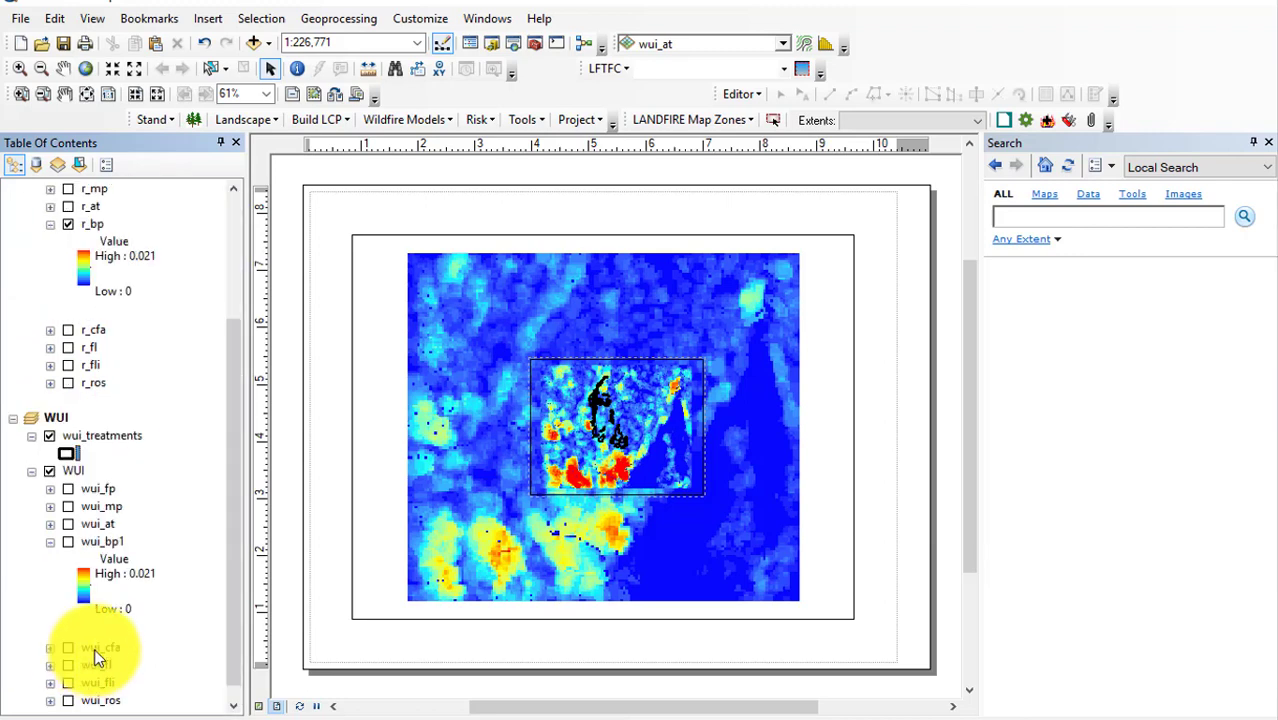
left_click(69, 541)
left_click(31, 470)
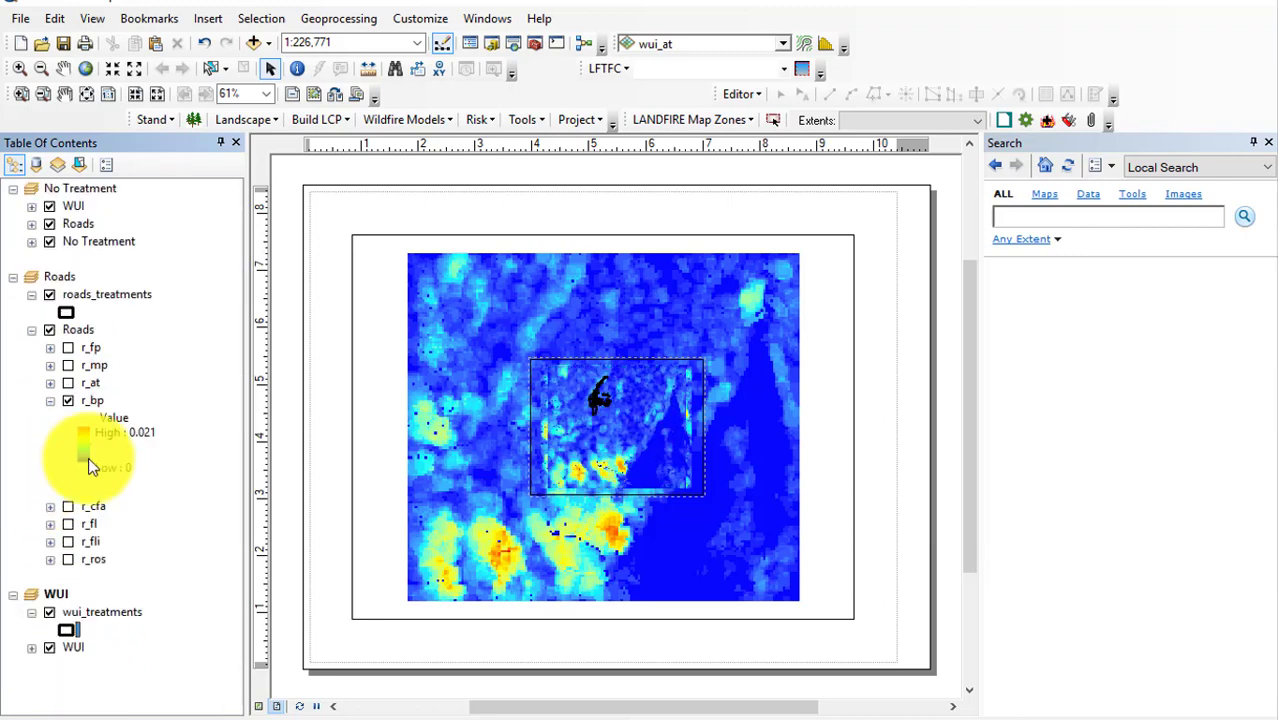
left_click(50, 401)
Separate the overlapping small data frames on the page, moving WUI to the right side and Roads toward the lower left.
left_click(638, 427)
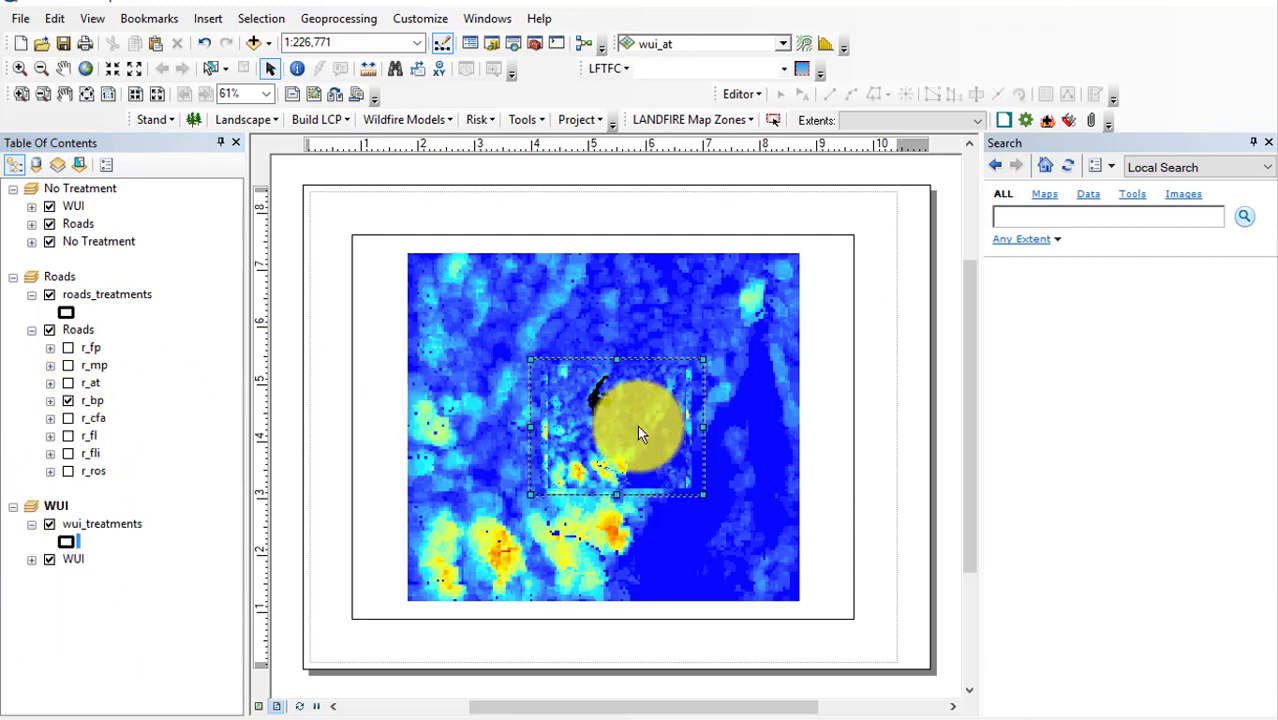
left_click_drag(654, 448, 816, 468)
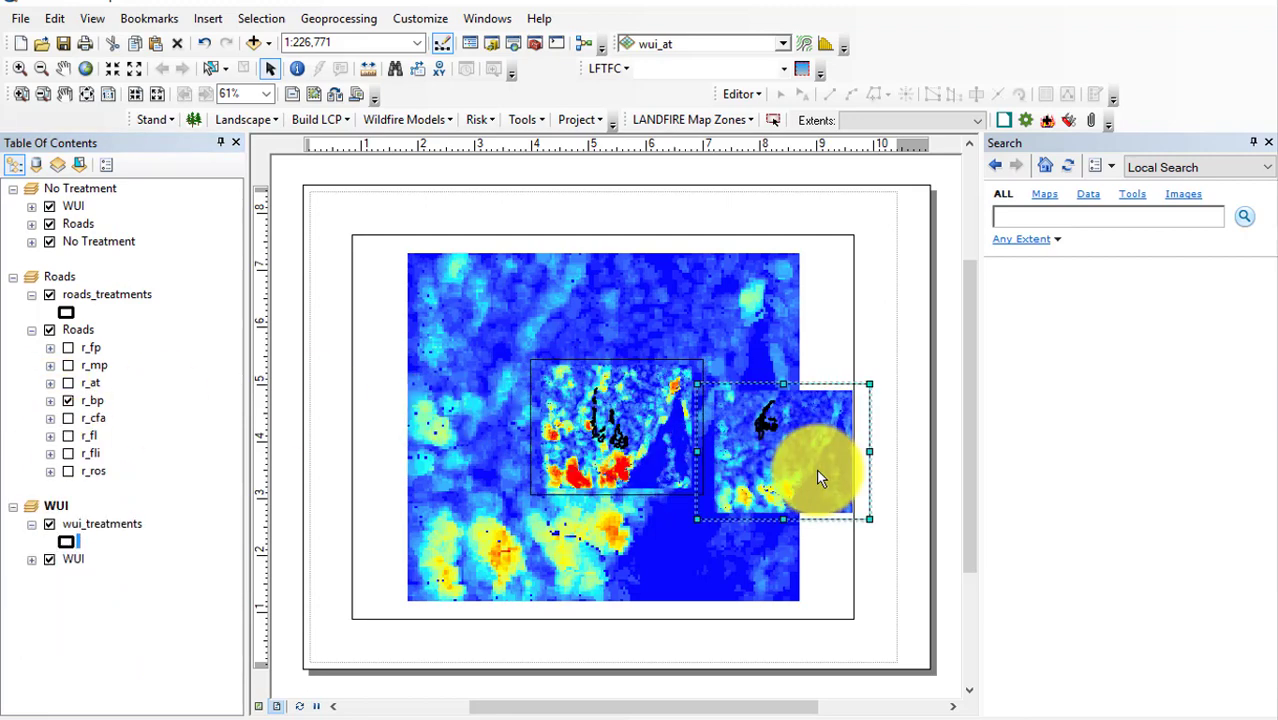
left_click(565, 437)
left_click_drag(590, 442, 468, 517)
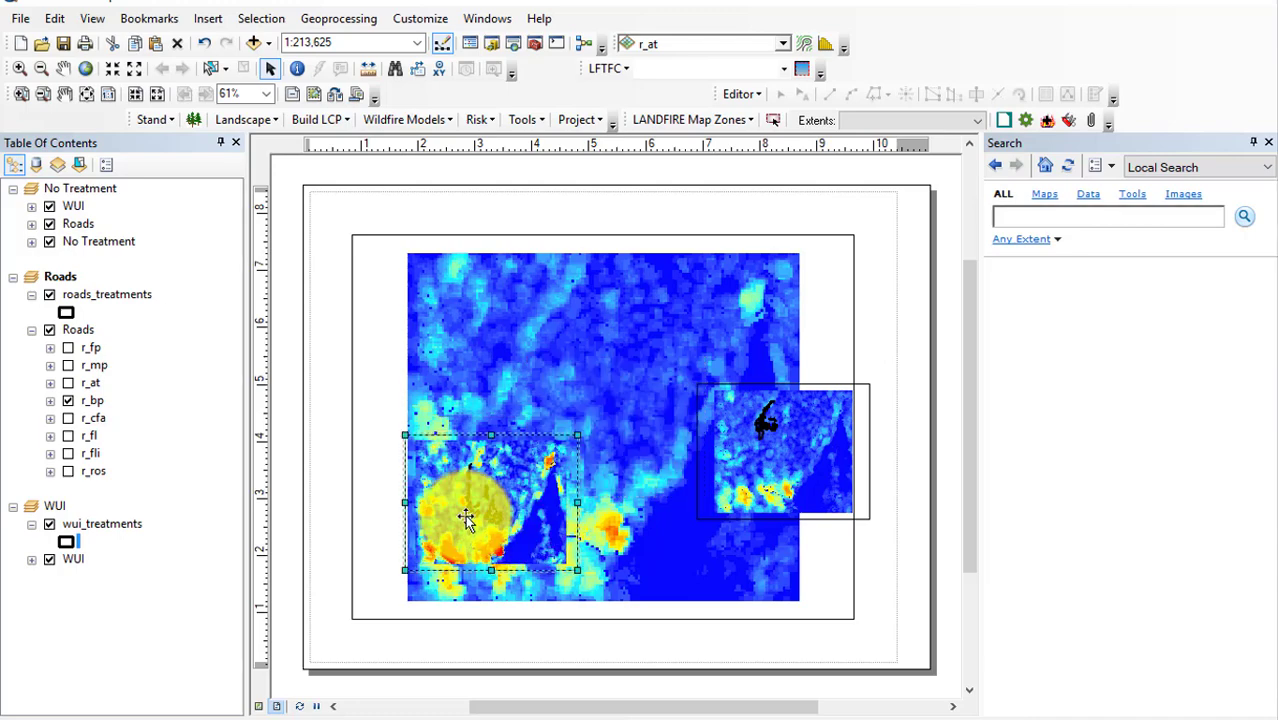
Shrink the No Treatment data frame, place it in the page's upper-left corner and move the Roads data frame below it.
left_click(607, 375)
left_click_drag(853, 620, 640, 482)
left_click_drag(480, 330, 462, 308)
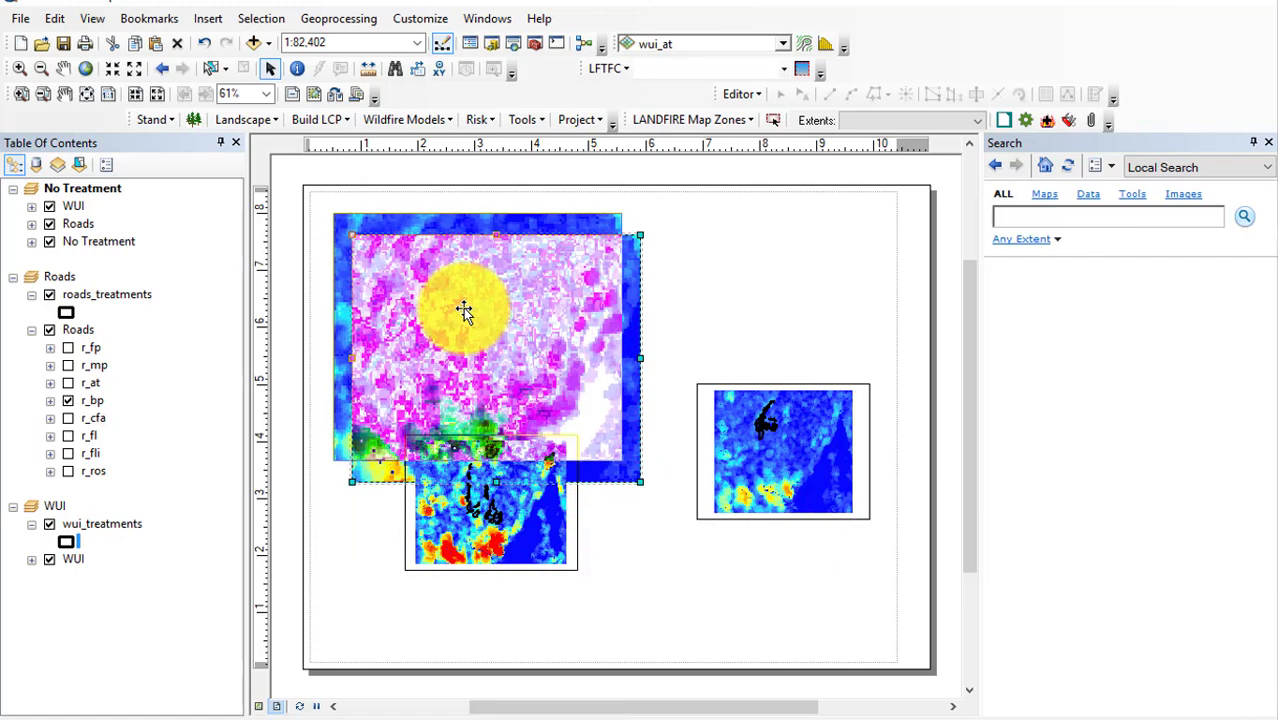
left_click(500, 530)
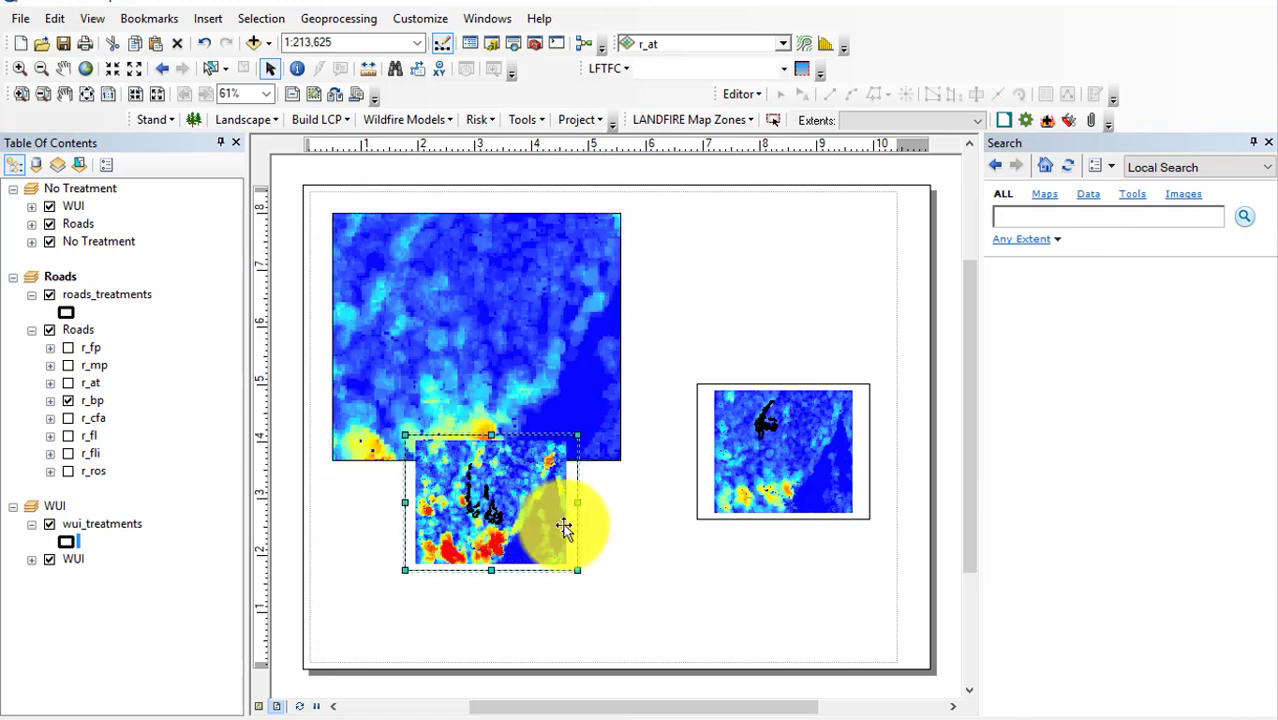
left_click_drag(499, 528, 468, 583)
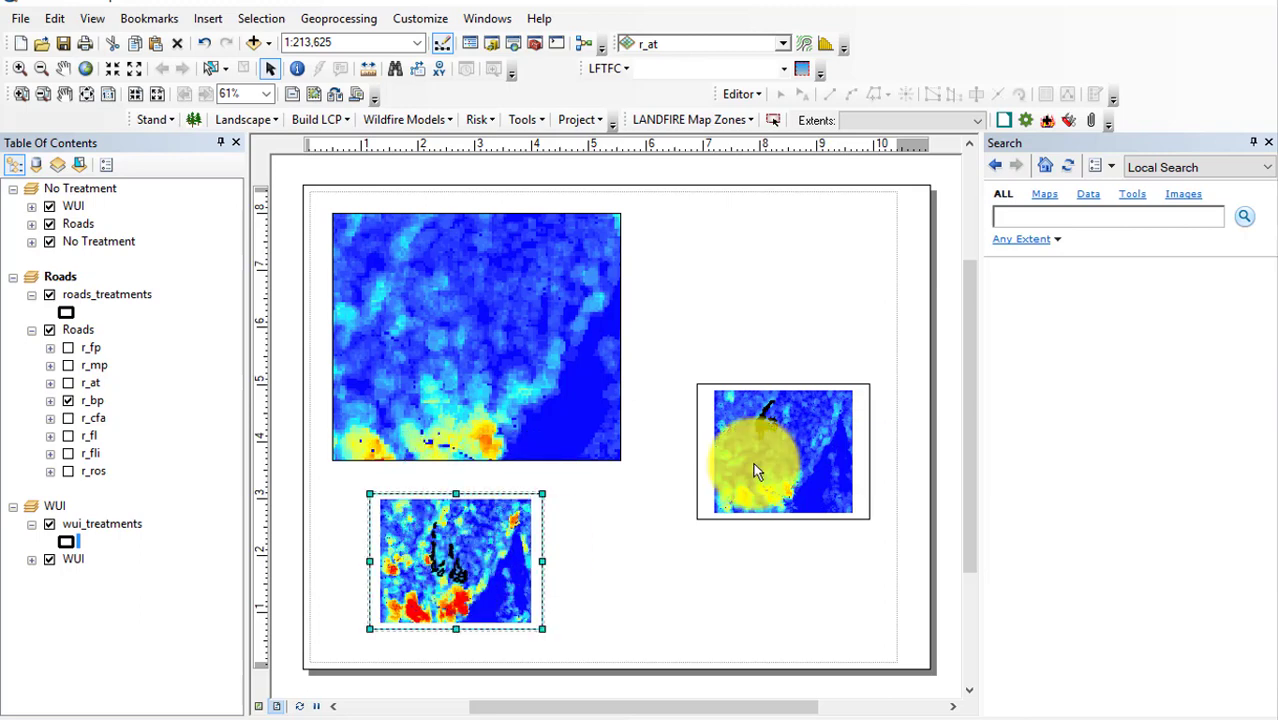
Move the WUI data frame up into the page's upper-right area, beside the No Treatment data frame.
right_click(758, 462)
left_click(760, 470)
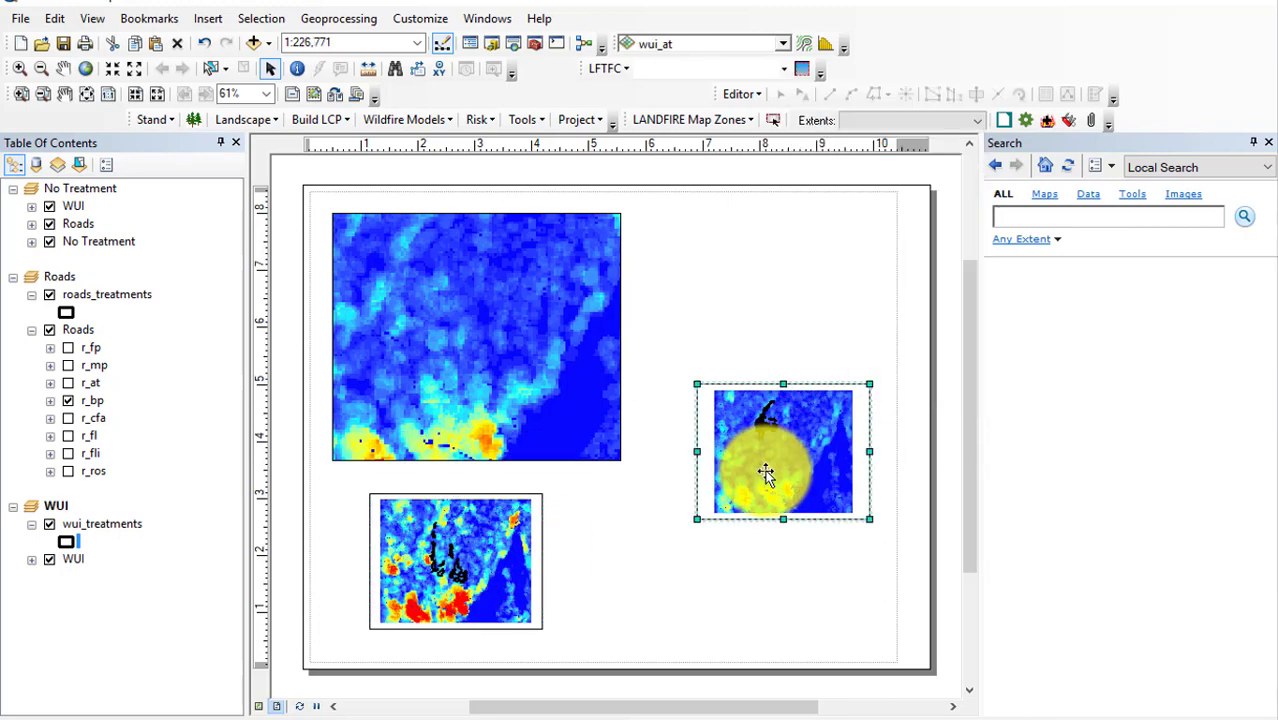
left_click_drag(762, 470, 742, 358)
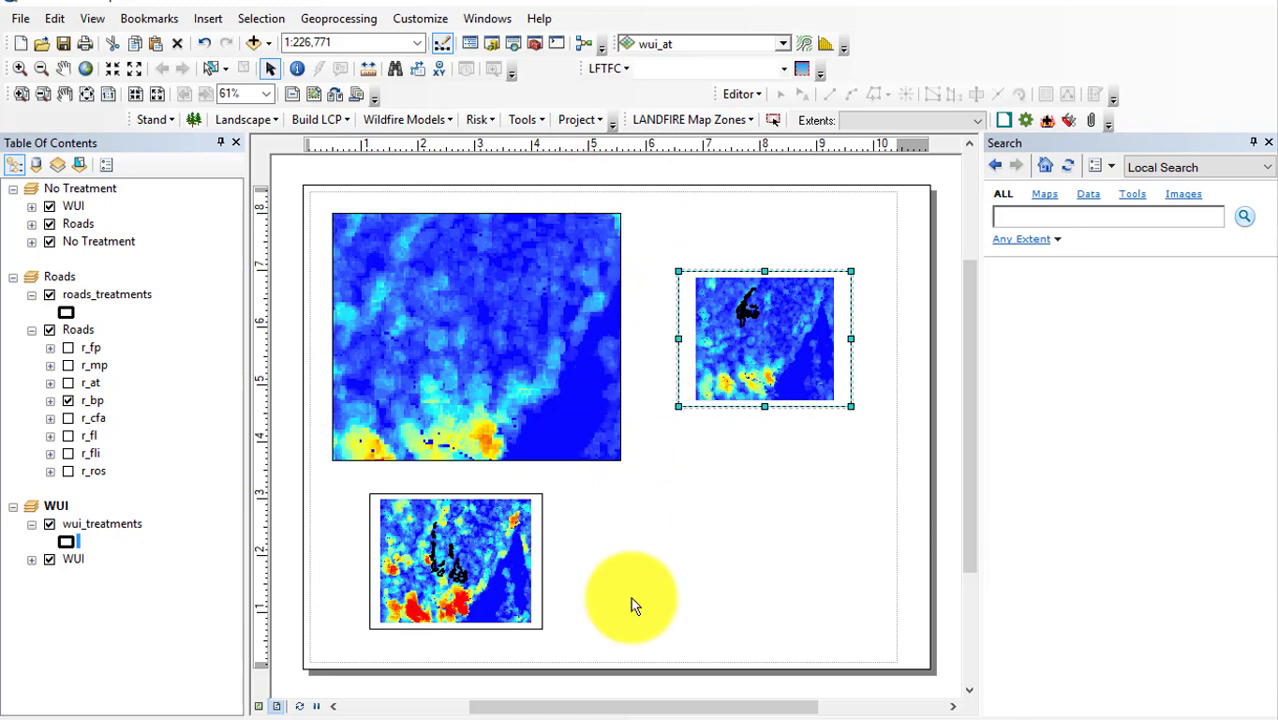
Review the paper size and orientation in the page and print setup.
left_click(20, 19)
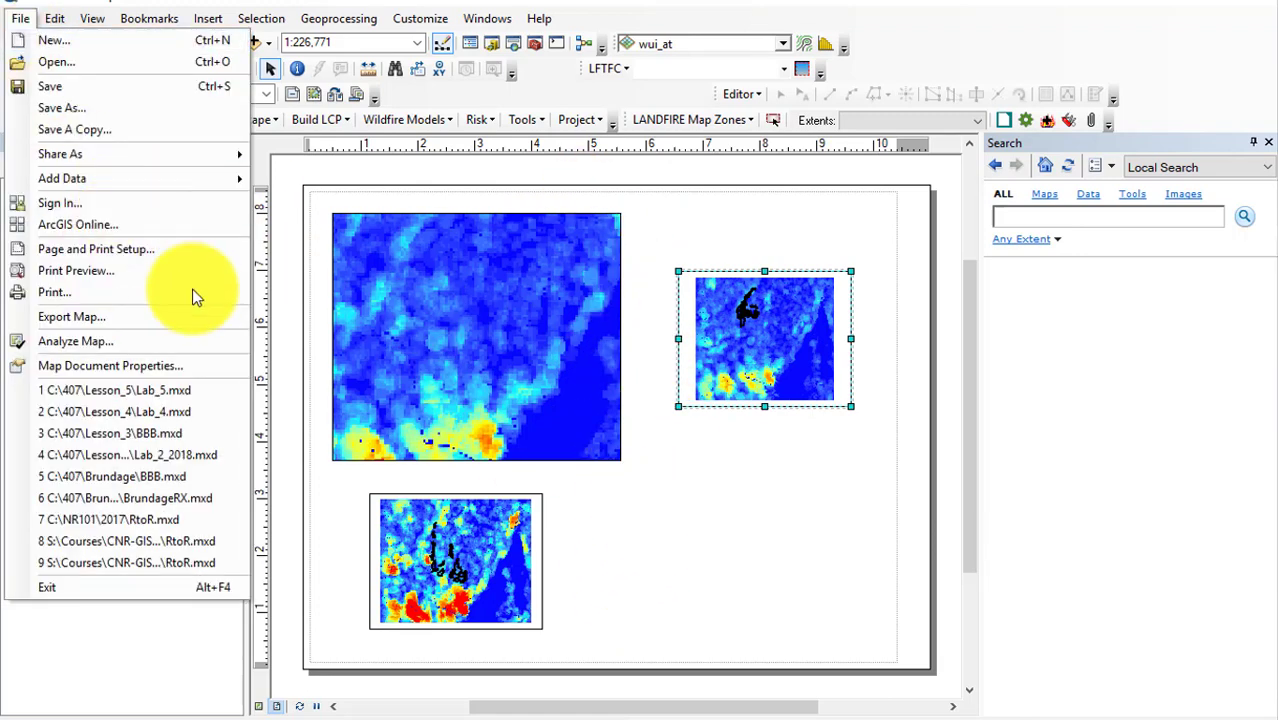
left_click(120, 256)
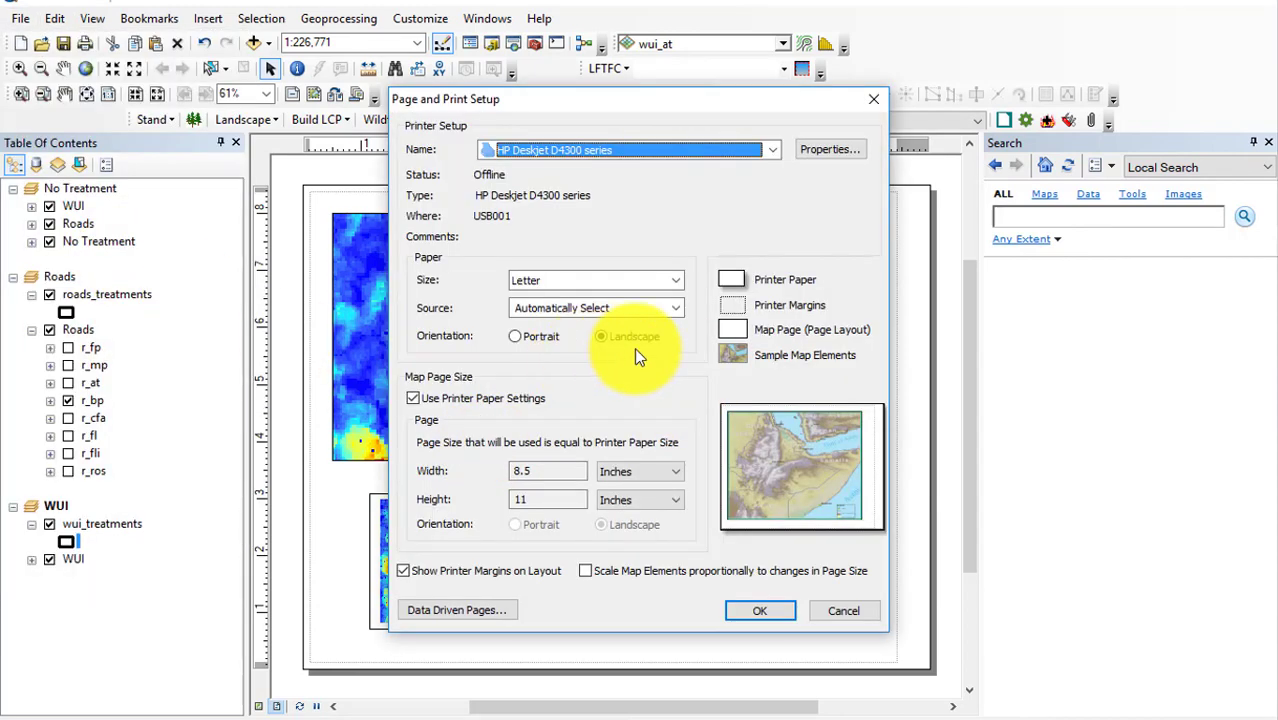
left_click(838, 614)
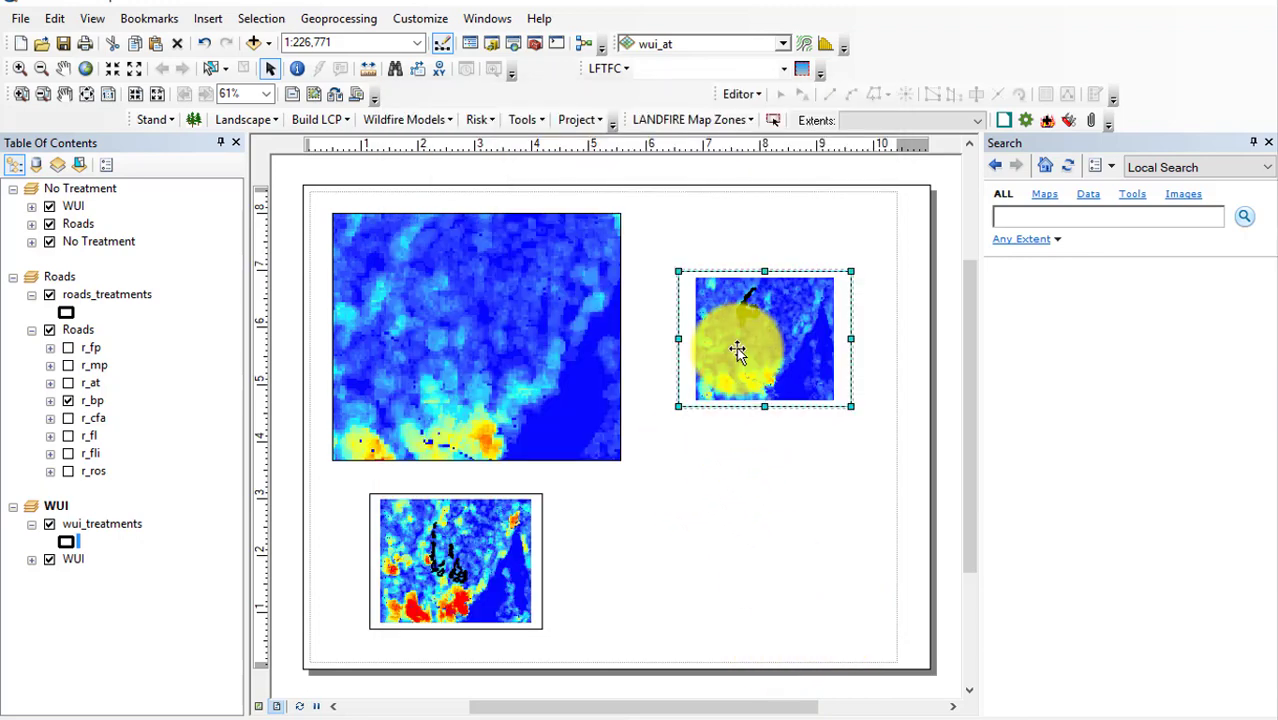
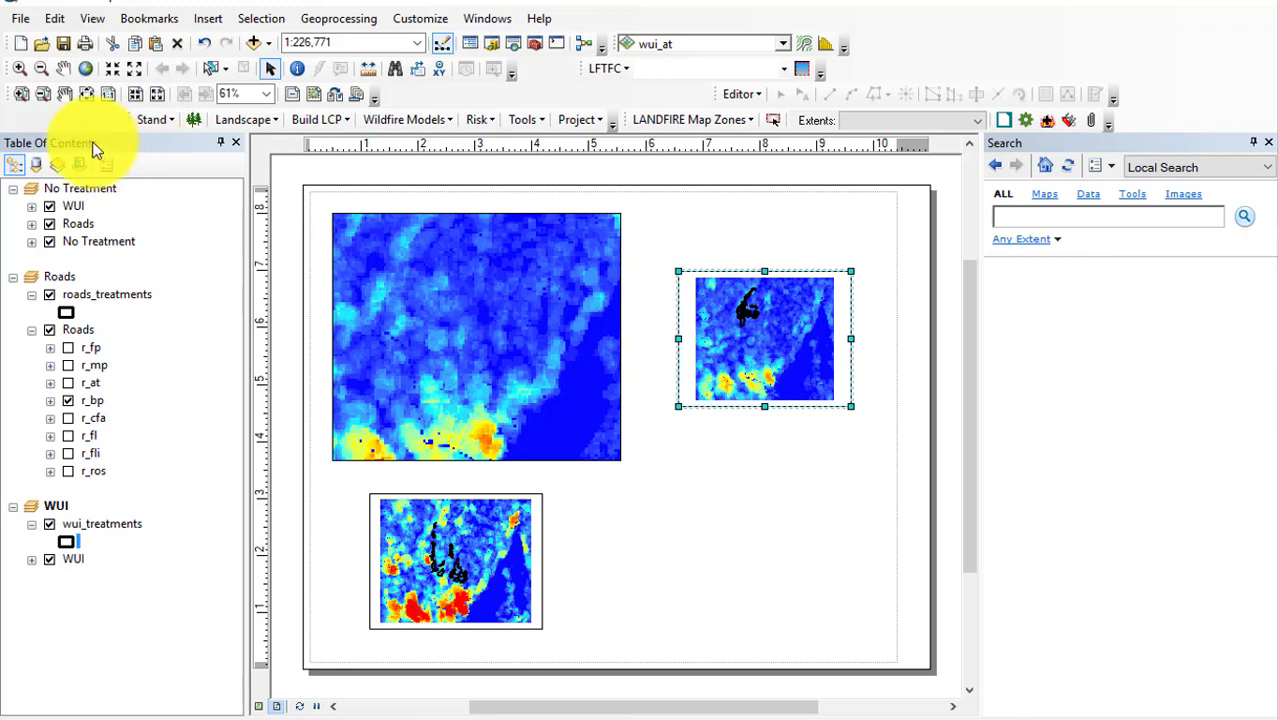
Zoom the maps to fill their data frames, with WUI at 1:160,000 and No Treatment at 1:100,000.
left_click(63, 95)
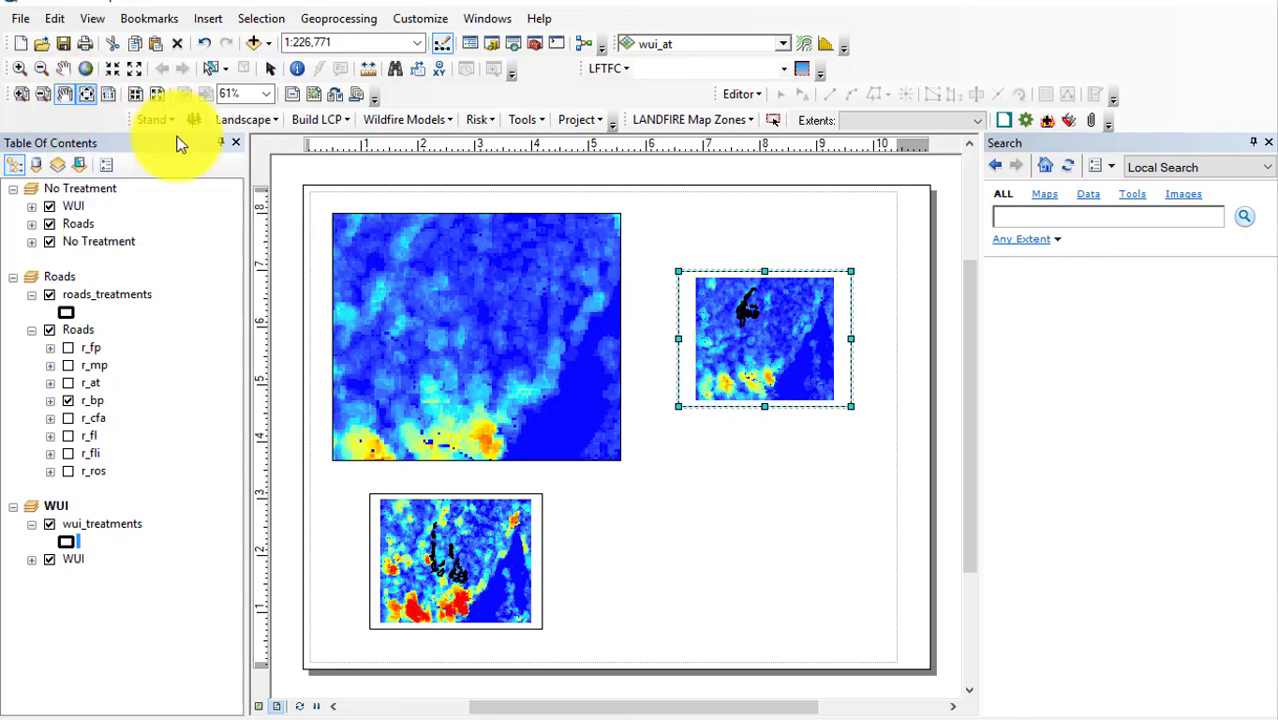
mouse_move(485, 309)
left_mouse_down()
mouse_move(502, 337)
mouse_move(585, 362)
mouse_move(399, 321)
mouse_move(491, 246)
mouse_move(602, 291)
mouse_move(522, 248)
mouse_move(456, 251)
mouse_move(488, 356)
mouse_move(478, 328)
left_mouse_up()
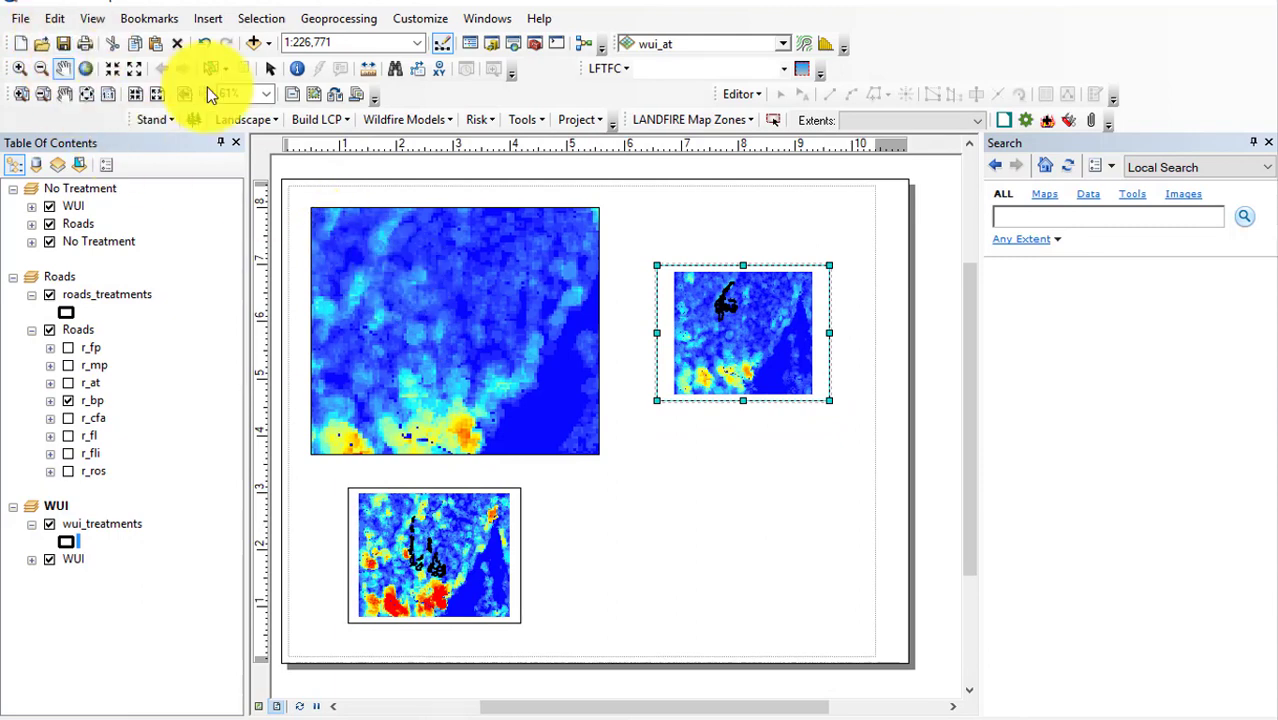
mouse_move(471, 308)
left_mouse_down()
mouse_move(548, 314)
mouse_move(470, 332)
mouse_move(462, 302)
mouse_move(478, 308)
left_mouse_up()
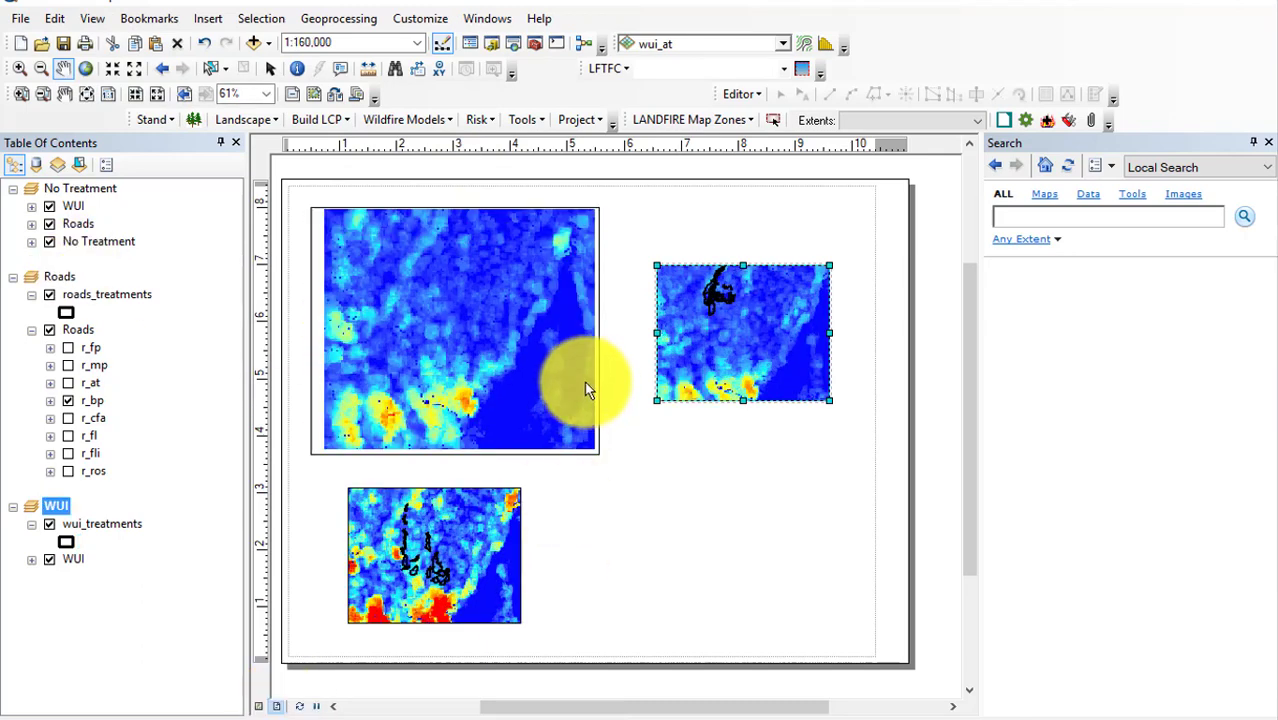
left_click(461, 398)
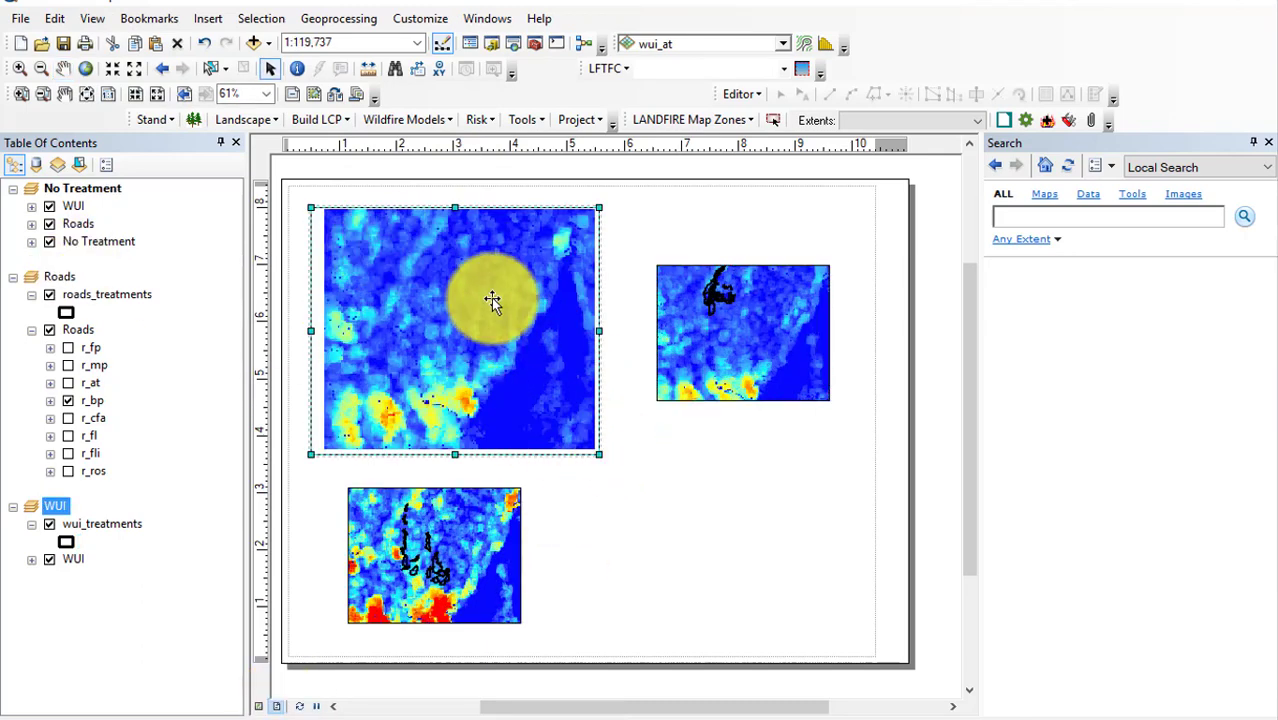
left_click(110, 68)
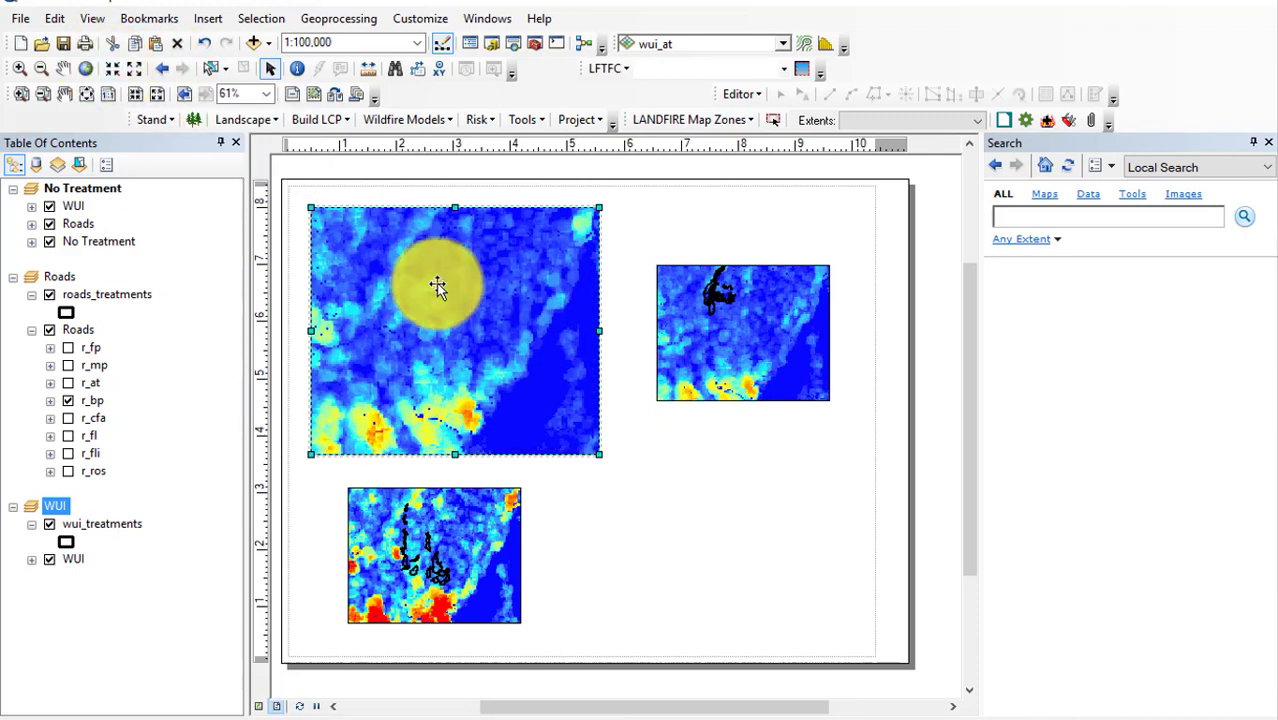
left_click(668, 468)
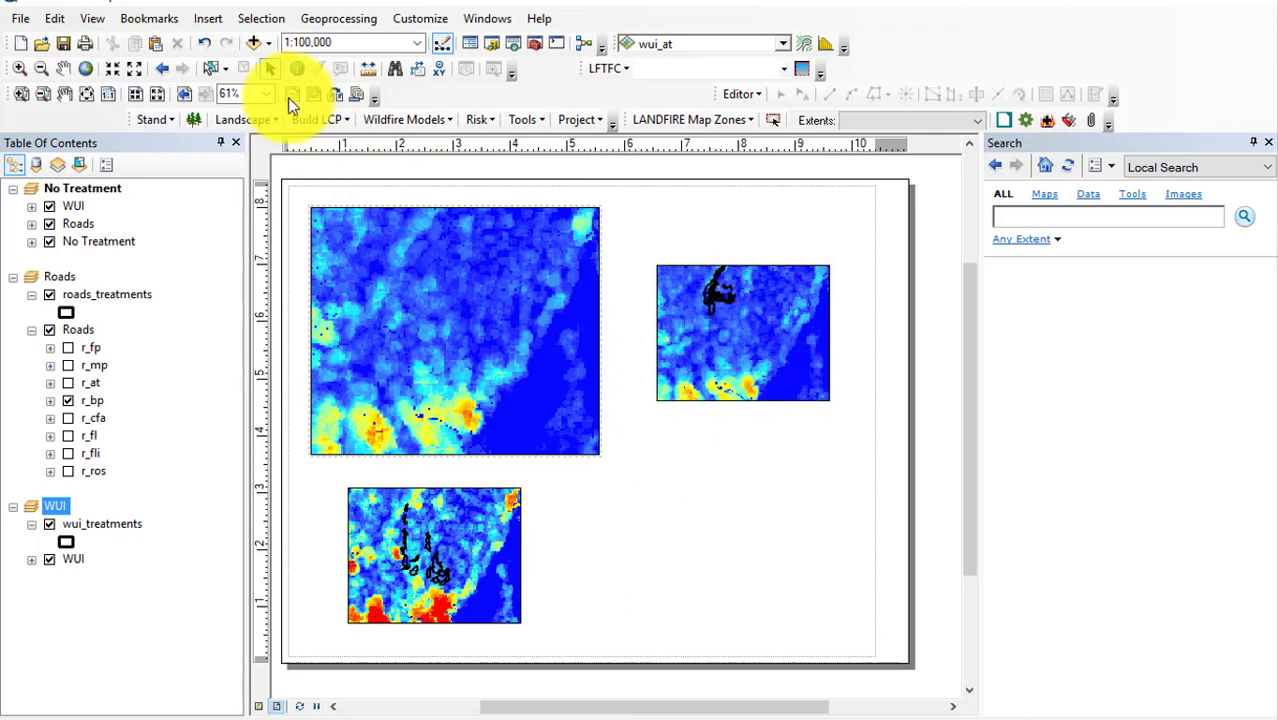
Start adding data to the No Treatment data frame and browse to the Lesson_3 folder under C:\407.
left_click(251, 41)
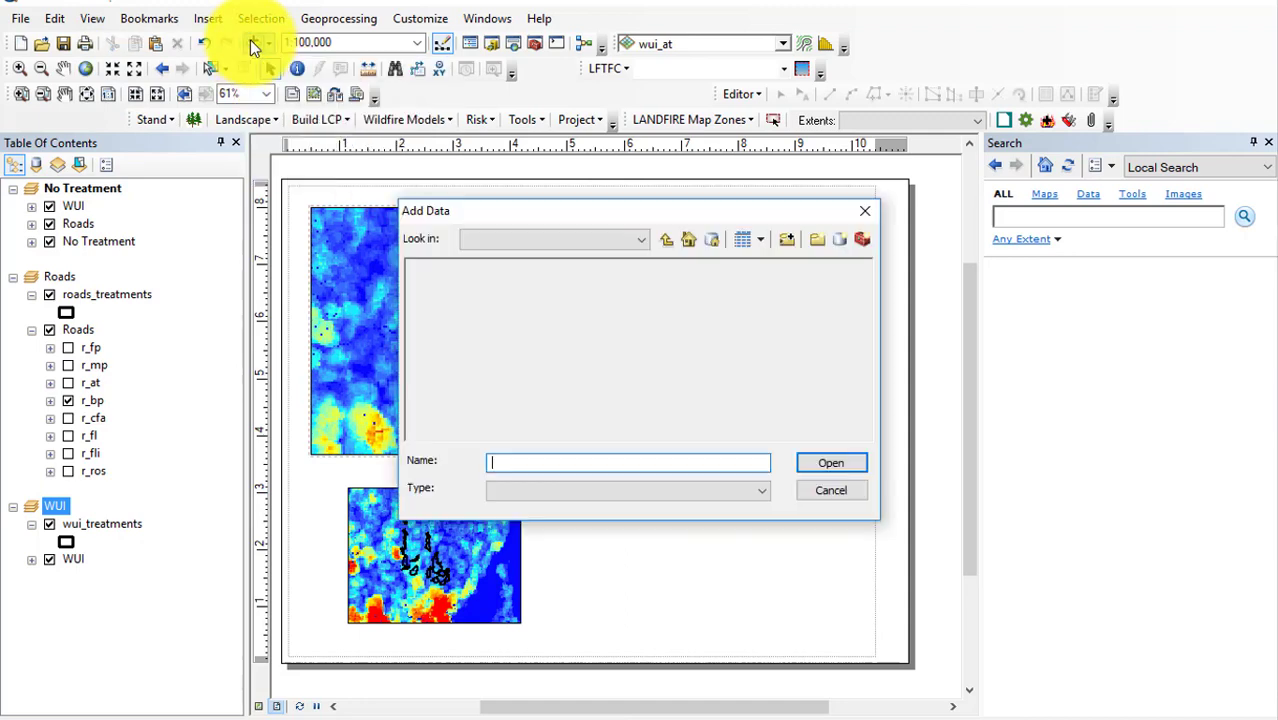
left_click(668, 244)
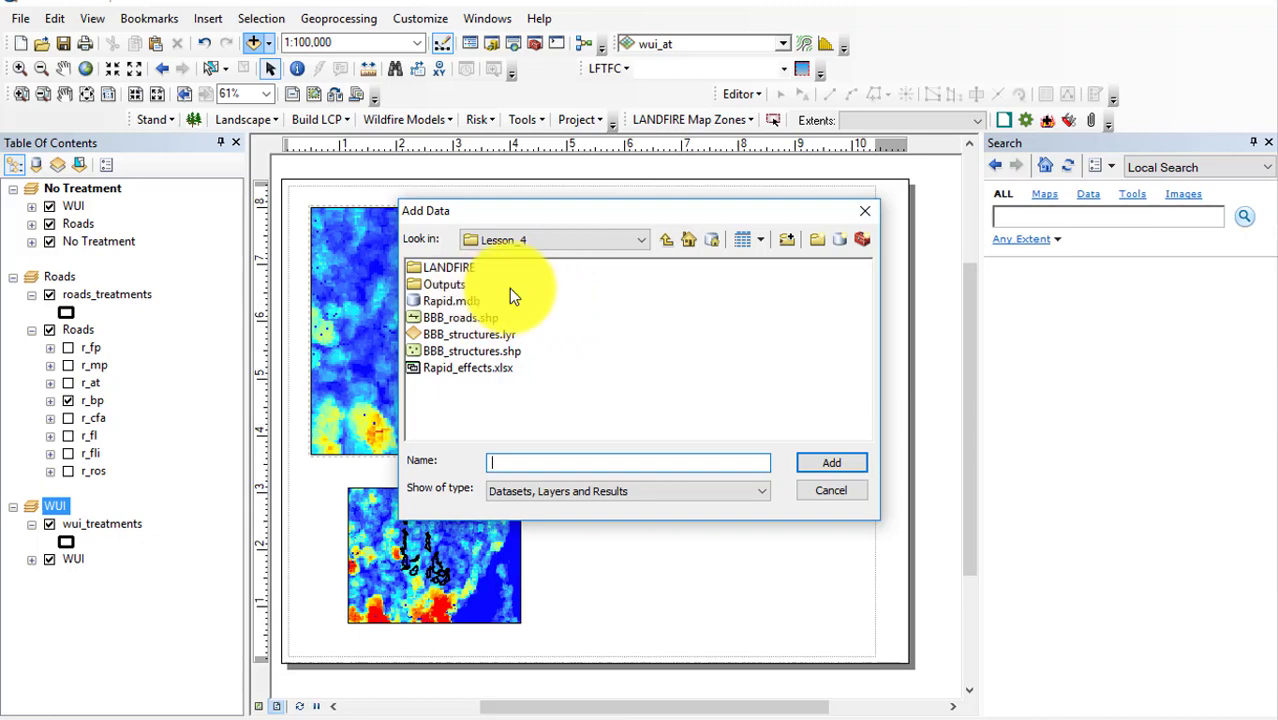
left_click(637, 239)
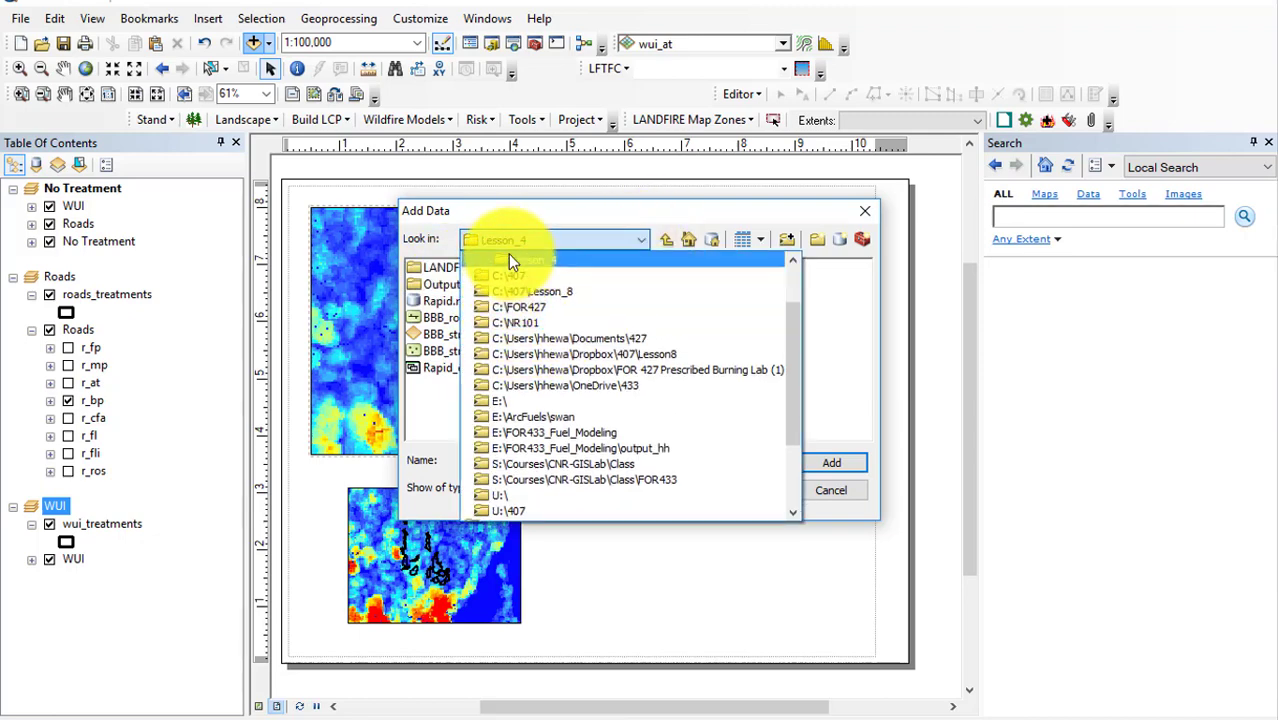
scroll(507, 270, "up", 2)
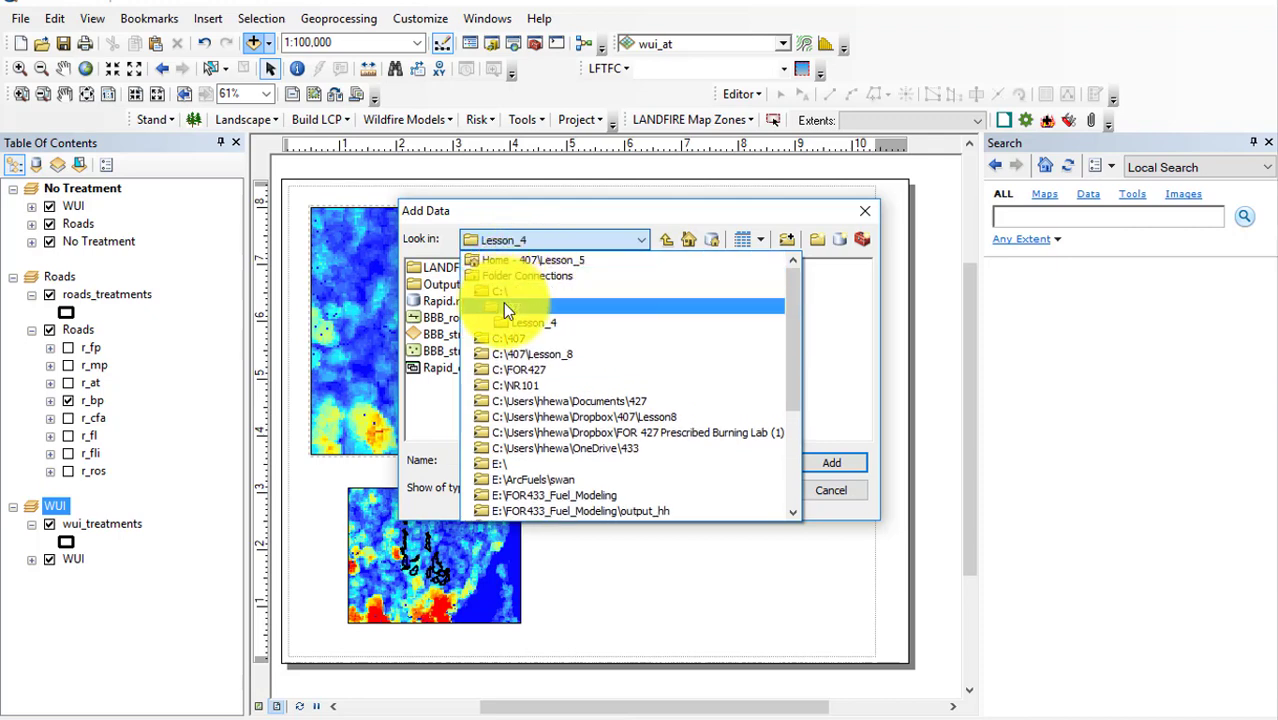
left_click(503, 304)
double_click(444, 367)
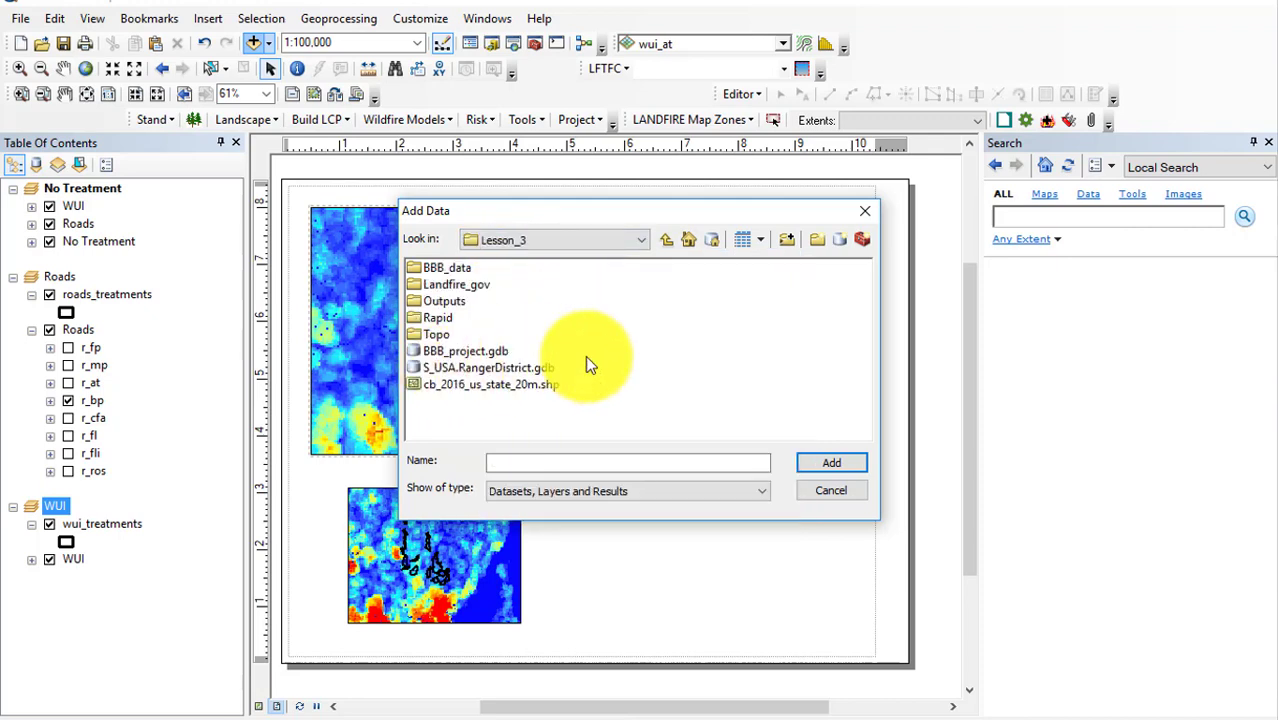
Add BBB_project_boundary.shp from the BBB_data folder to the No Treatment data frame and copy the layer into the Roads and WUI frames.
double_click(440, 273)
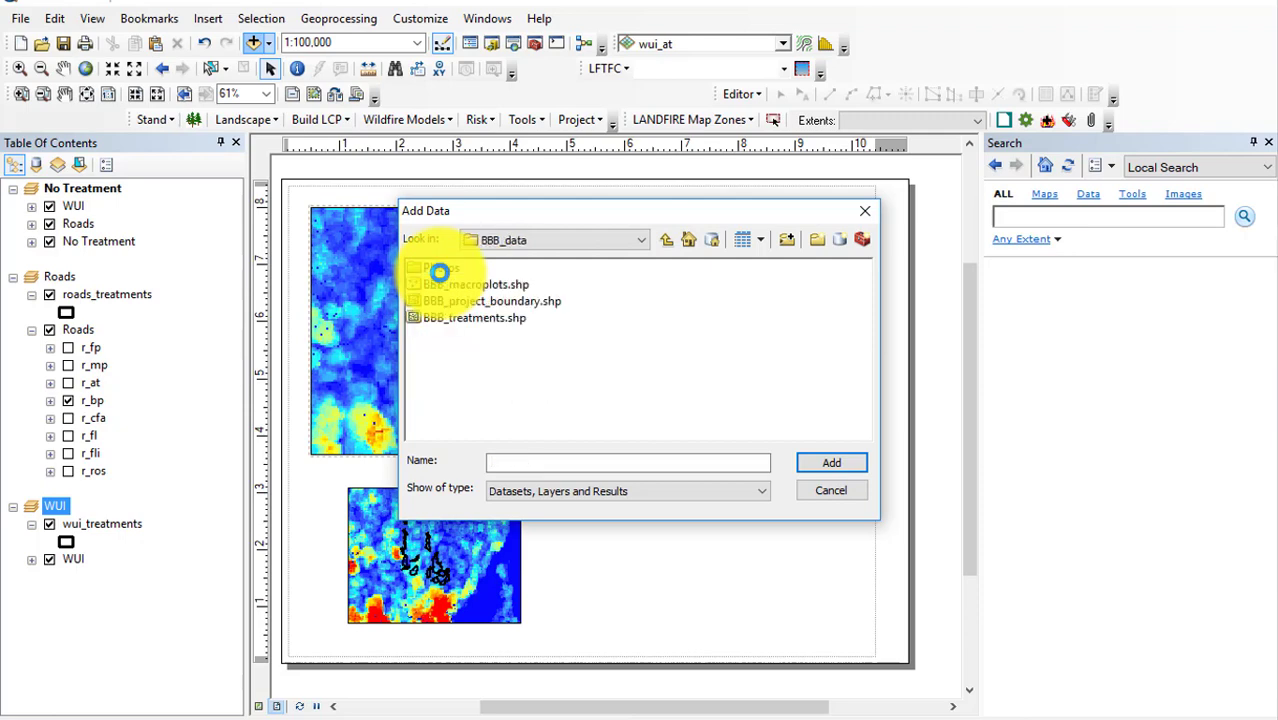
left_click(481, 302)
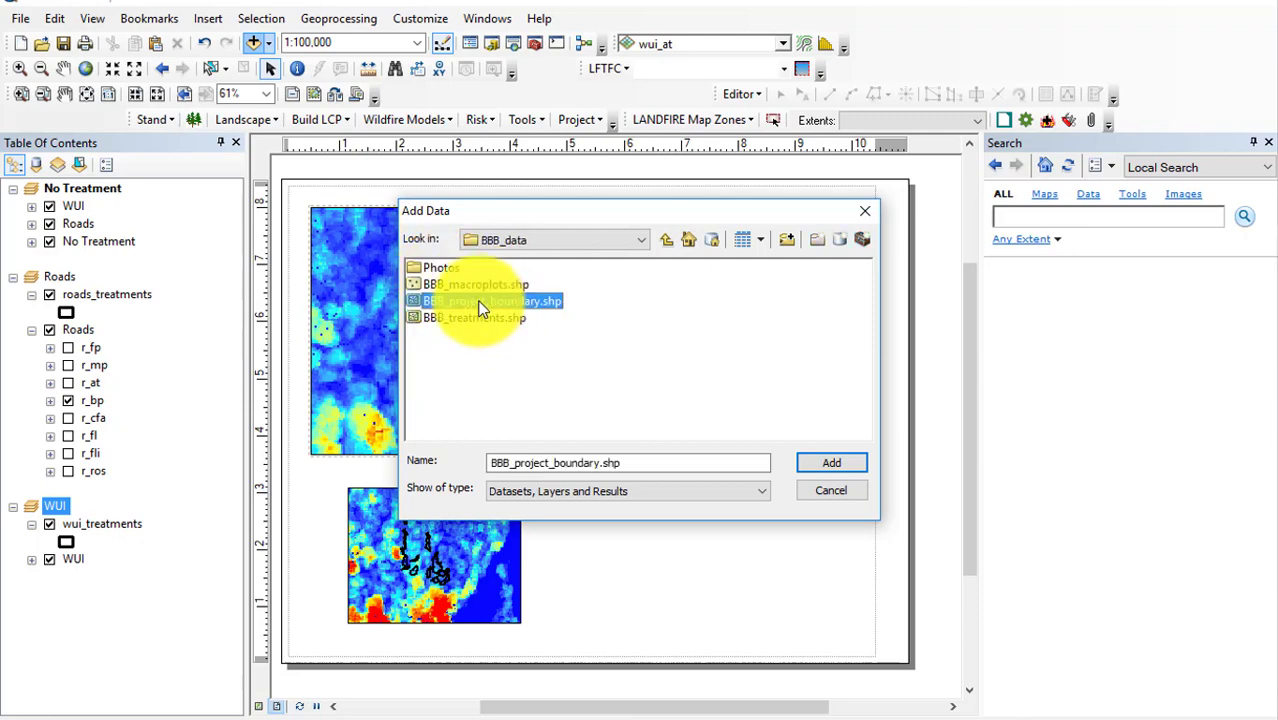
left_click(829, 462)
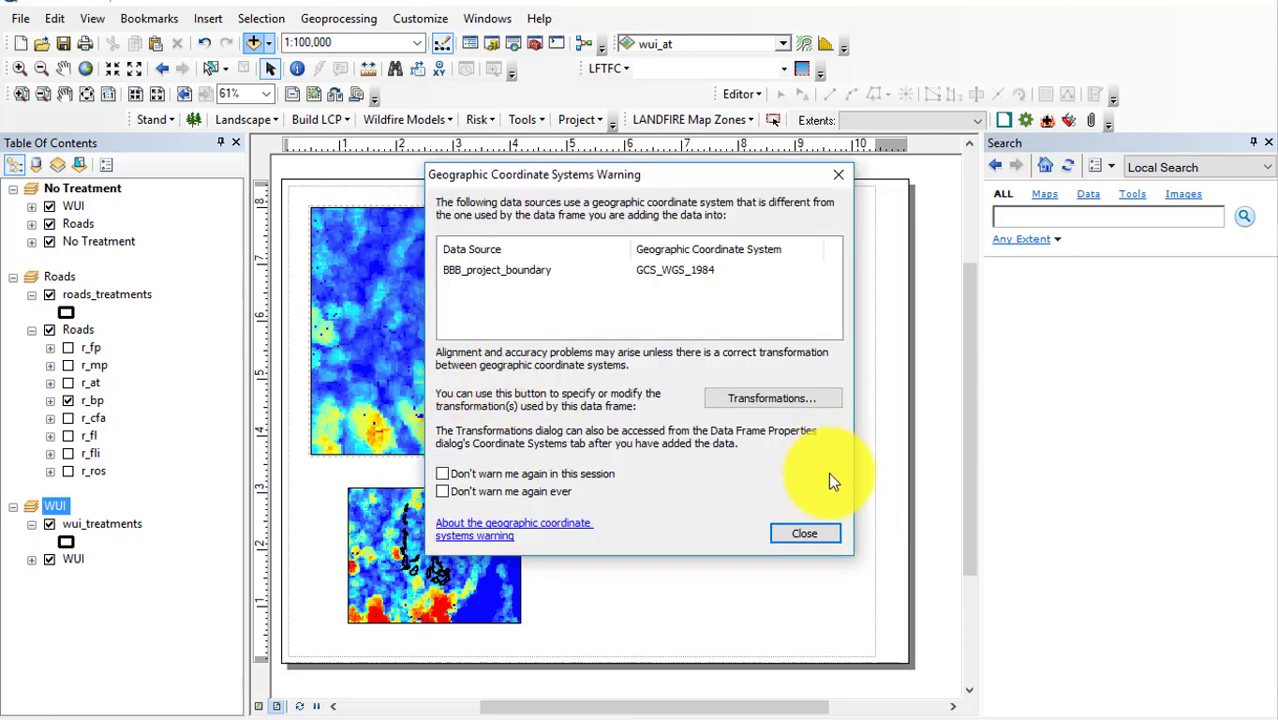
left_click(805, 533)
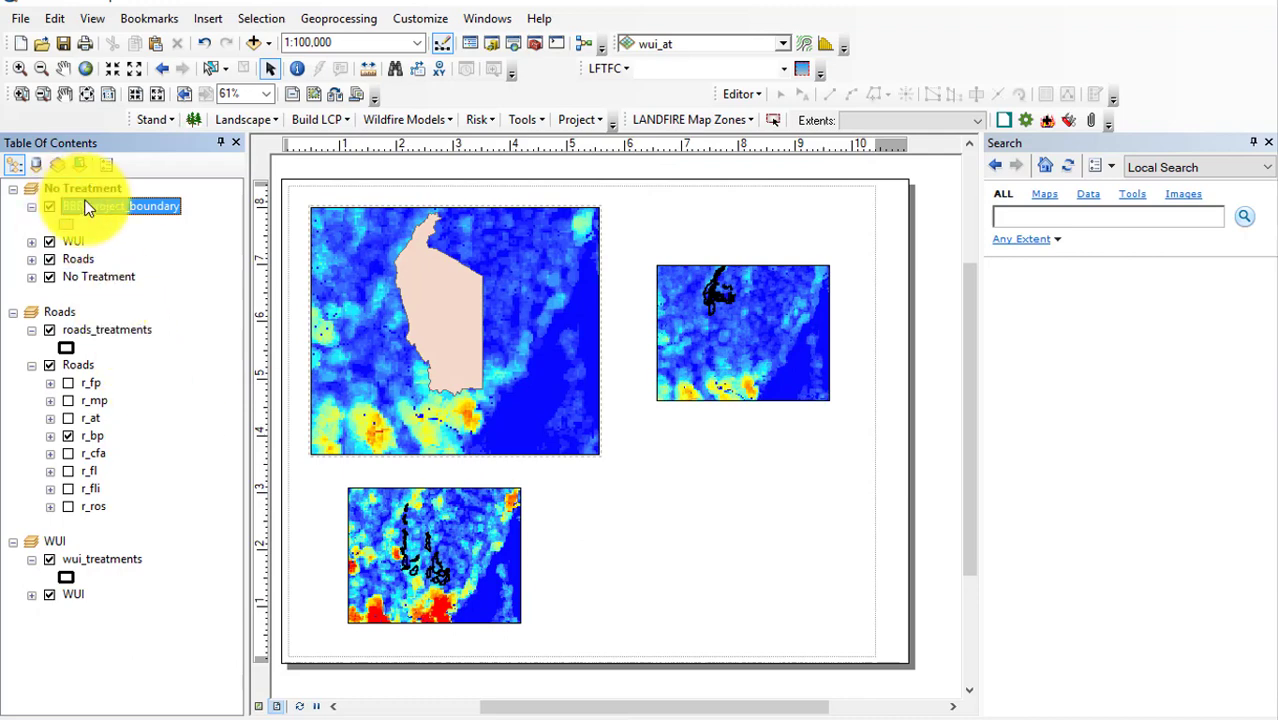
left_click_drag(88, 210, 80, 313)
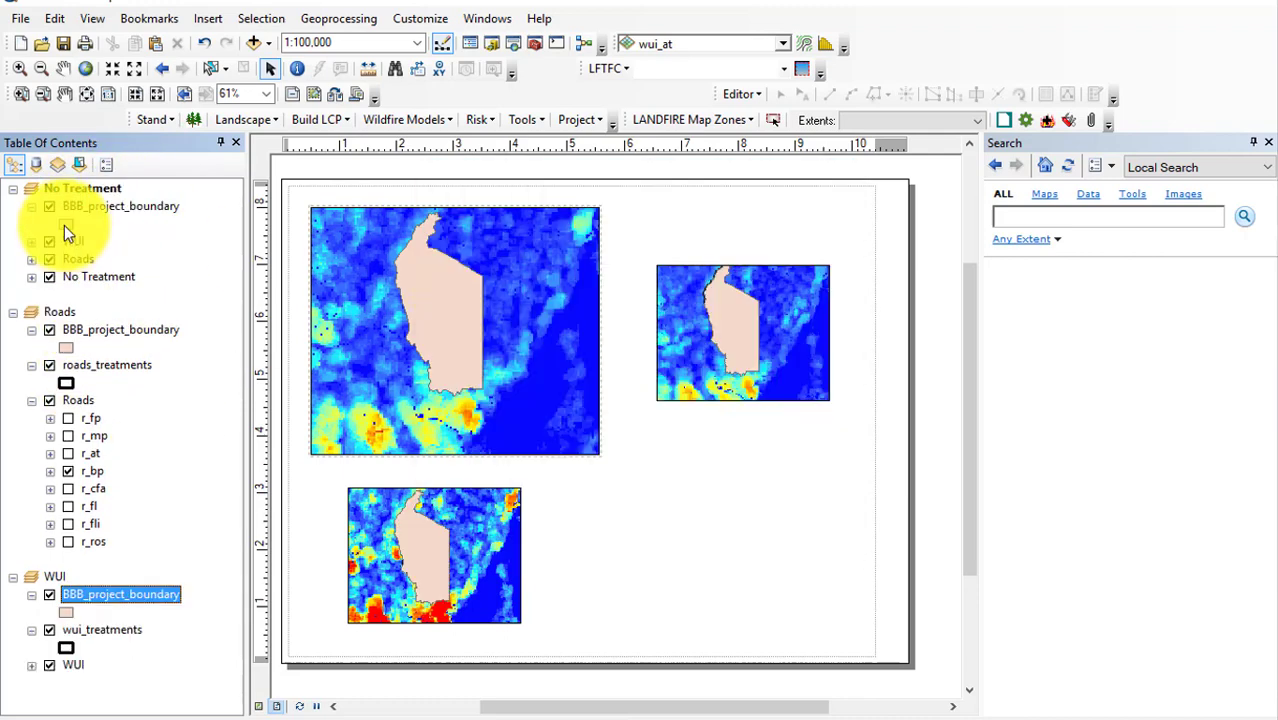
Symbolize the BBB_project_boundary layer in each data frame with the Hollow symbol and a thicker outline.
left_click(65, 224)
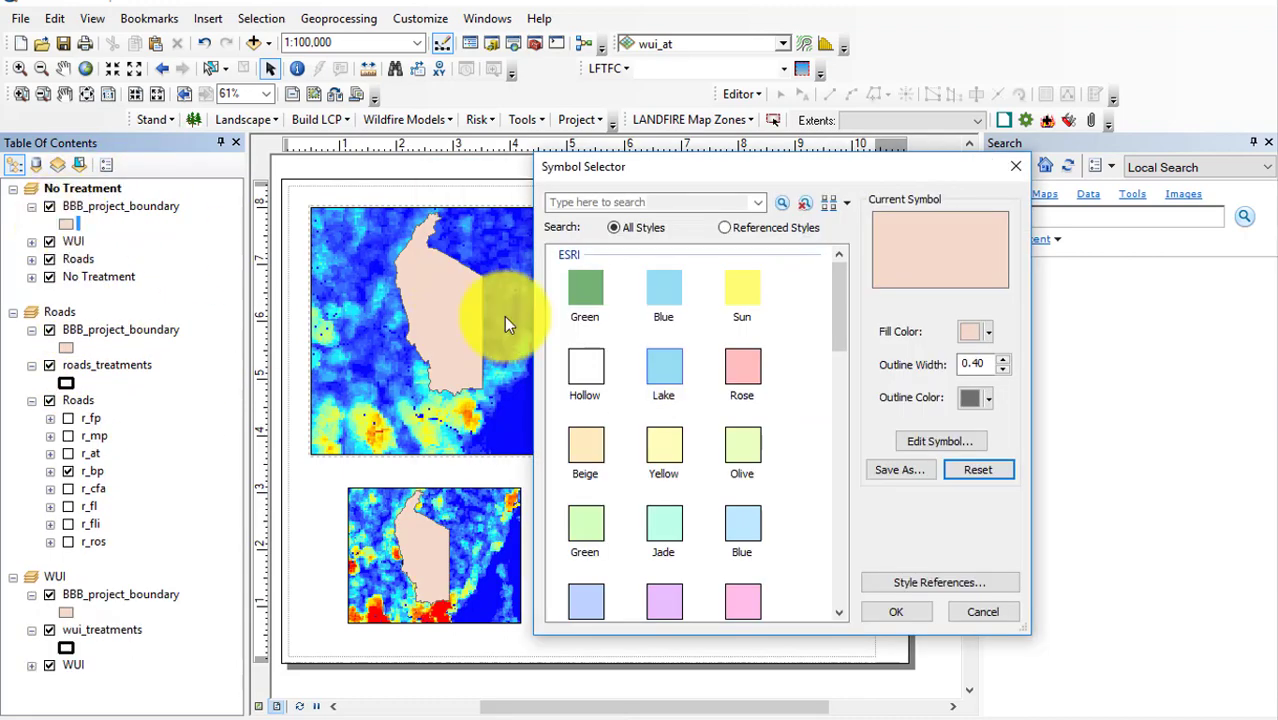
left_click(590, 372)
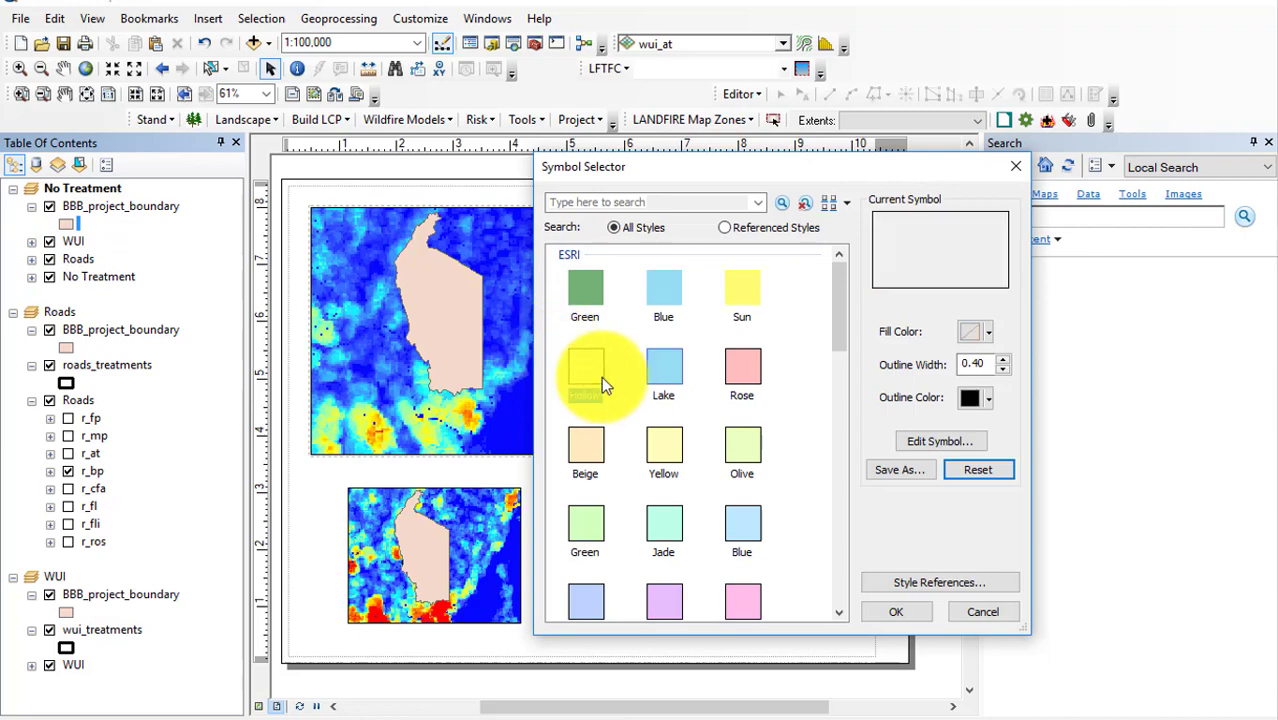
left_click(988, 362)
left_click(884, 612)
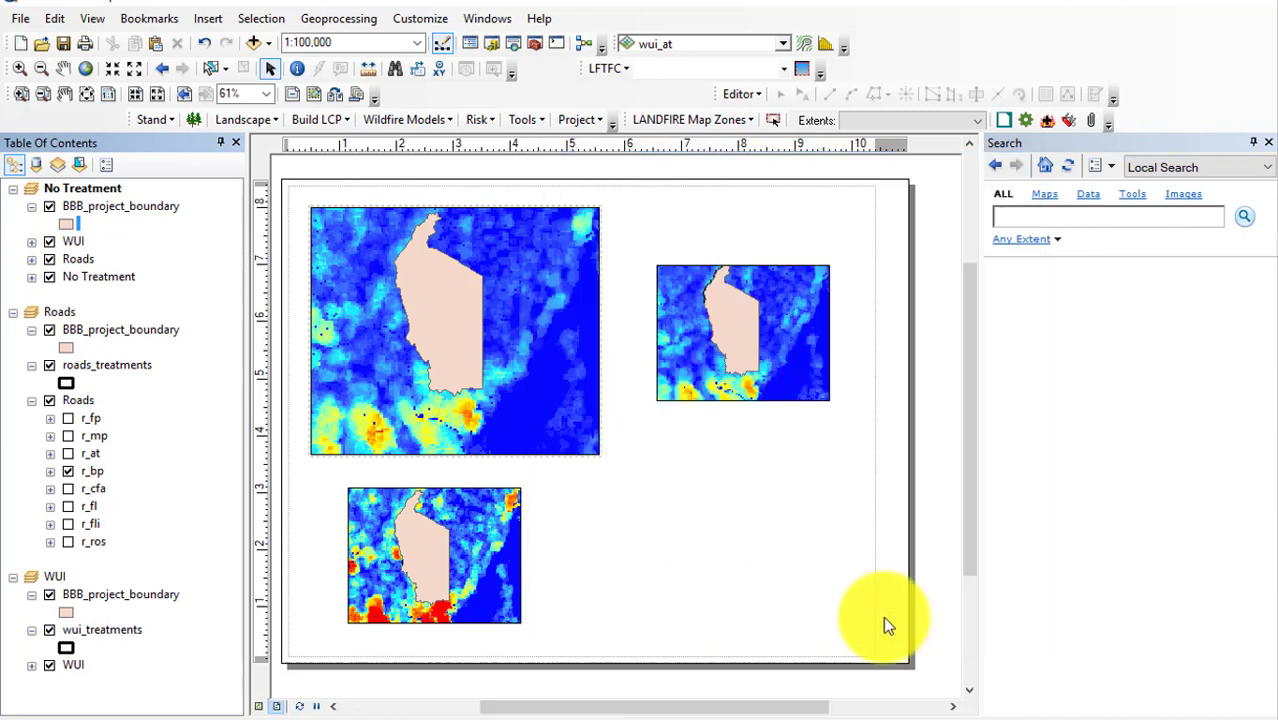
left_click(66, 347)
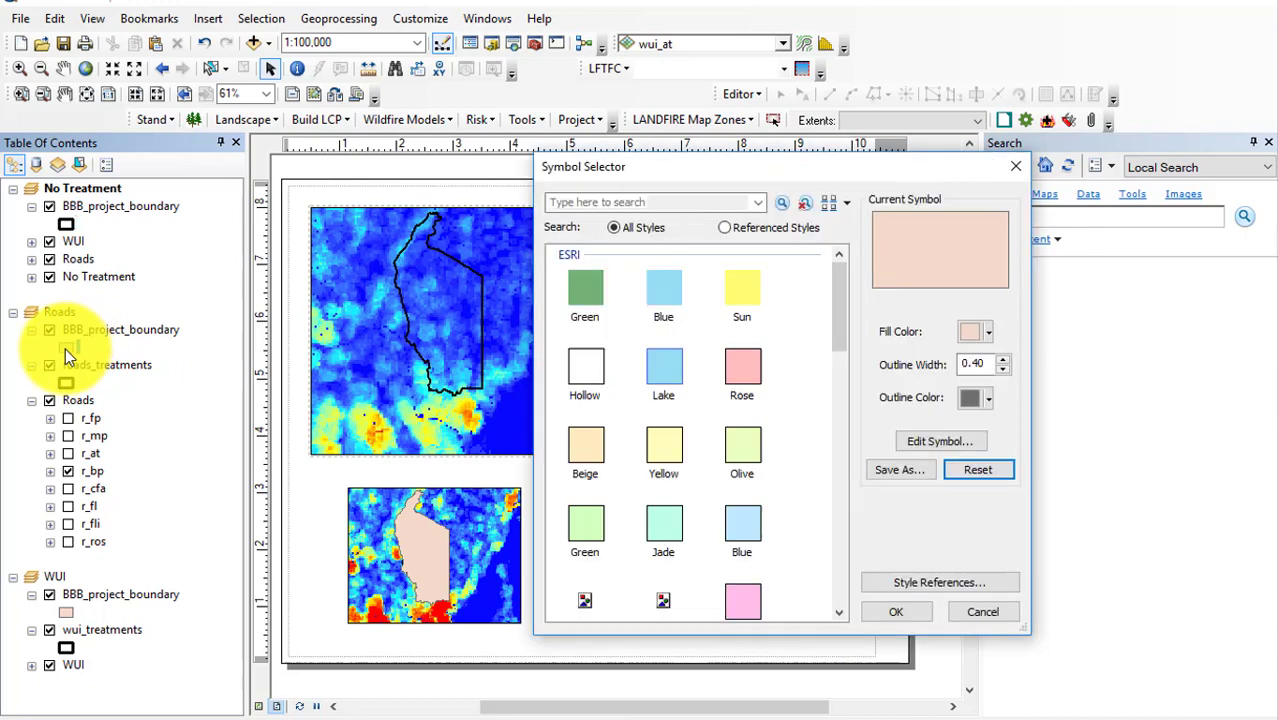
double_click(585, 365)
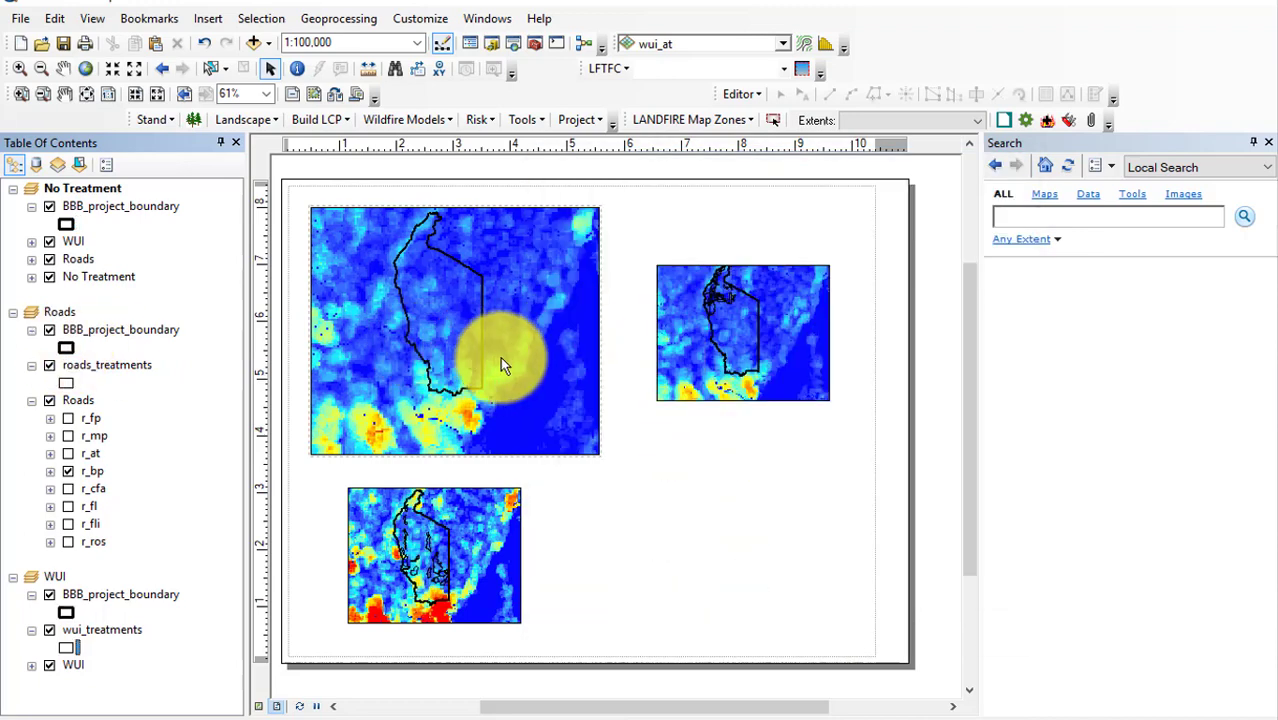
Move the WUI data frame onto the upper-left corner of the No Treatment frame and enlarge it to the same size.
left_click(525, 365)
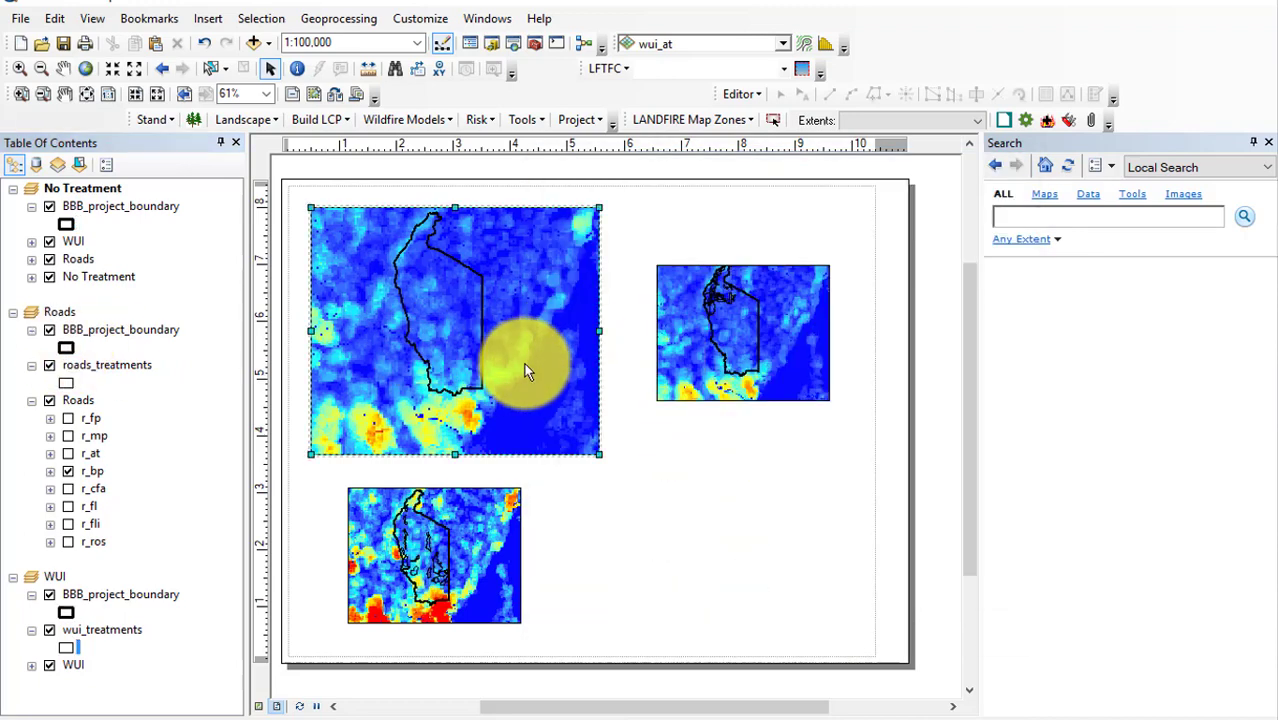
left_click(724, 379)
left_click_drag(692, 386, 346, 322)
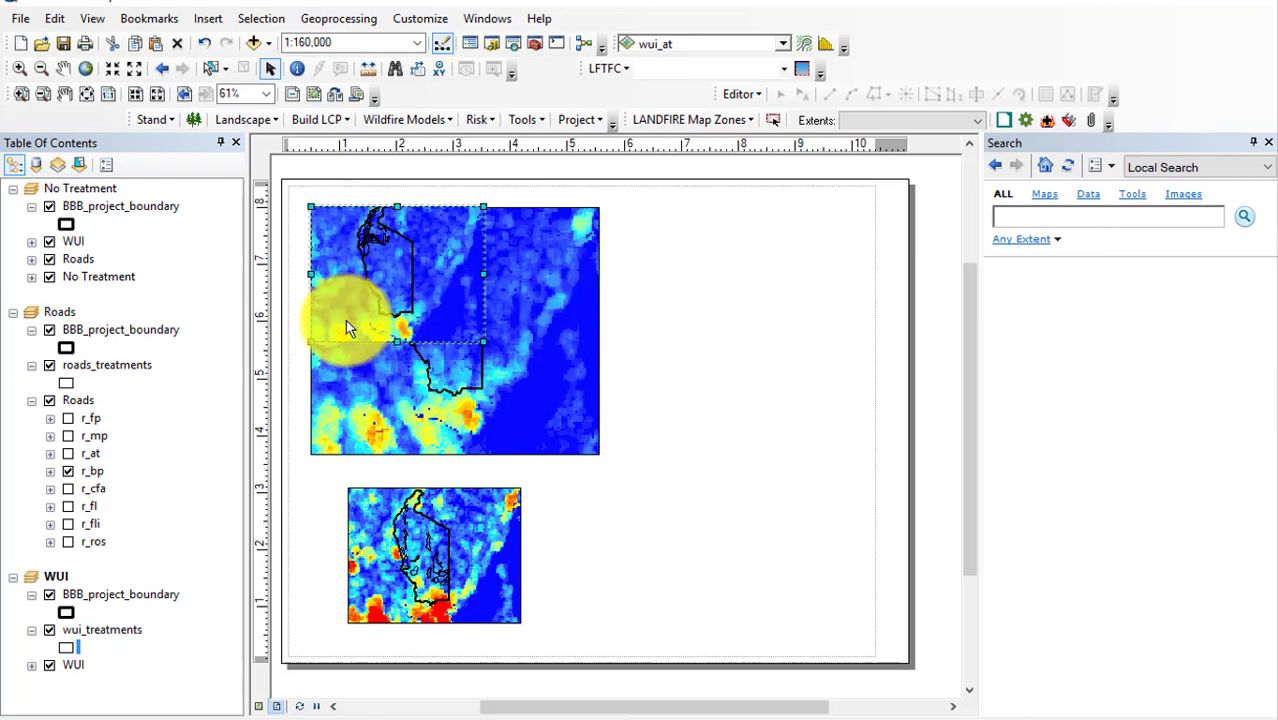
left_click_drag(482, 341, 598, 454)
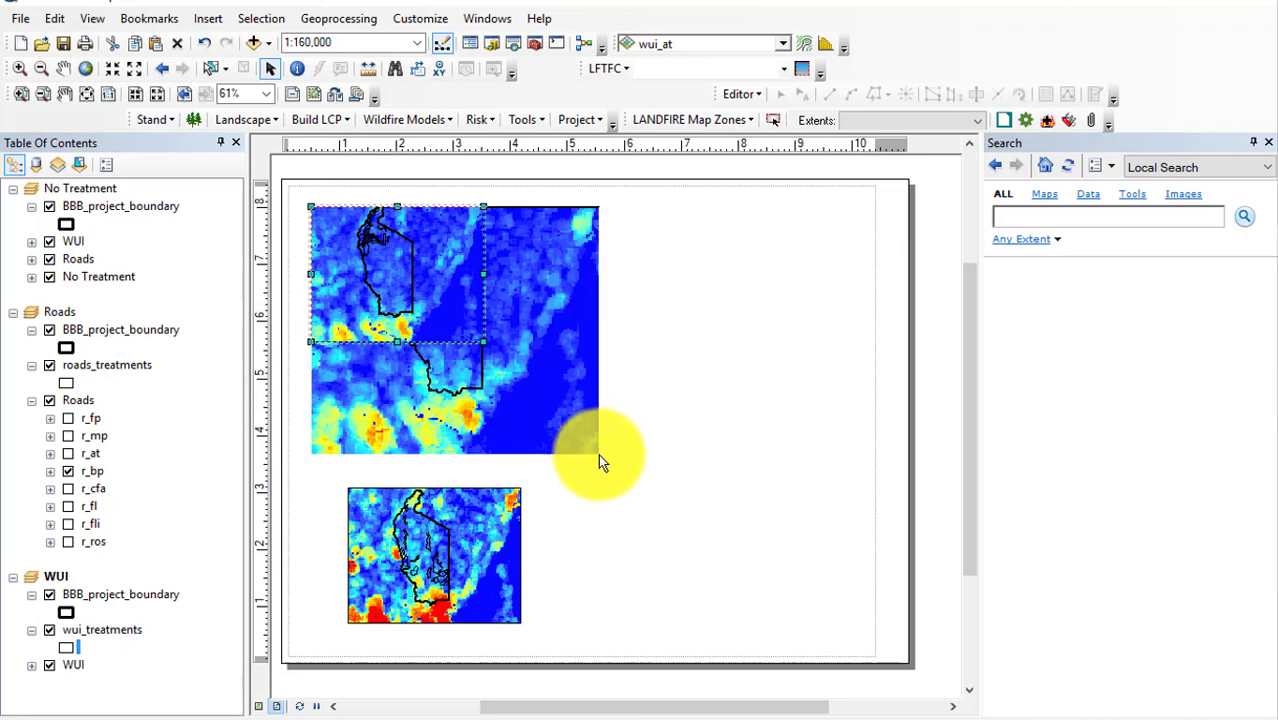
Arrange the equally sized data frames on the page with Roads at upper left, No Treatment at upper right and WUI at lower left.
left_click_drag(471, 345, 760, 347)
left_click(467, 556)
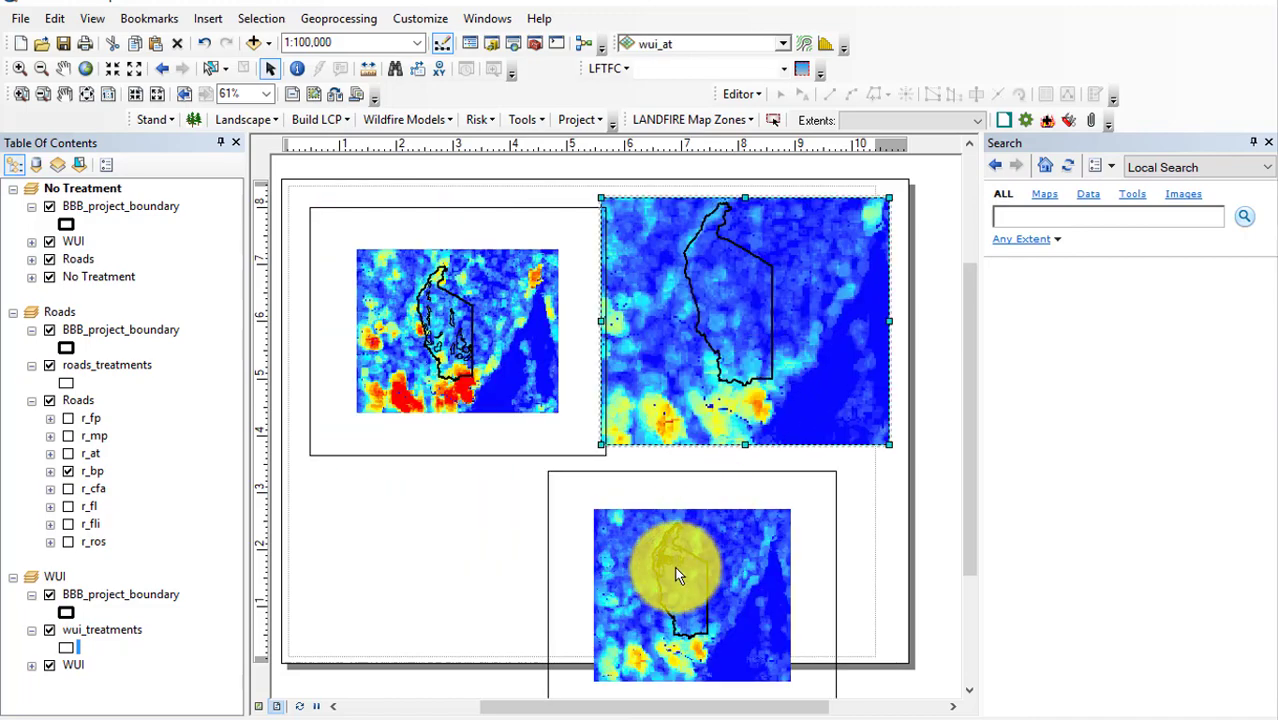
left_click(677, 575)
left_click_drag(739, 562, 499, 488)
left_click(743, 371)
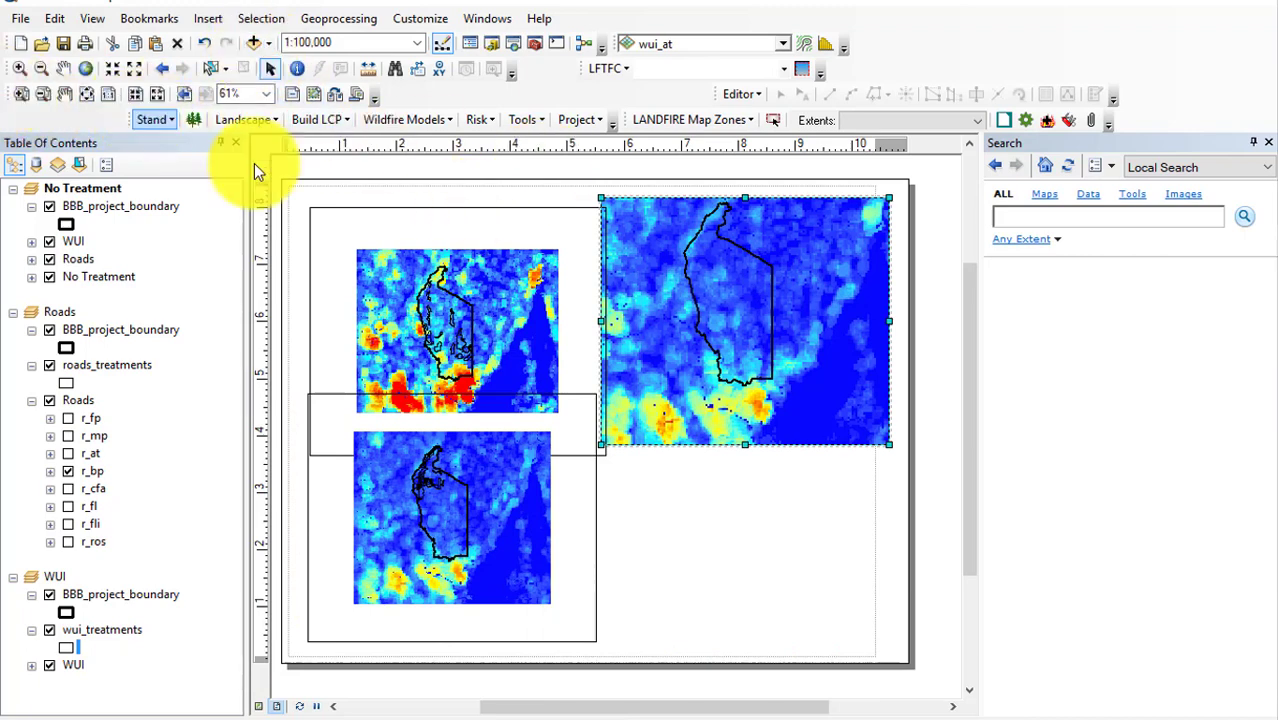
Pan the maps inside the No Treatment and Roads data frames to better center the project boundary.
left_click(64, 68)
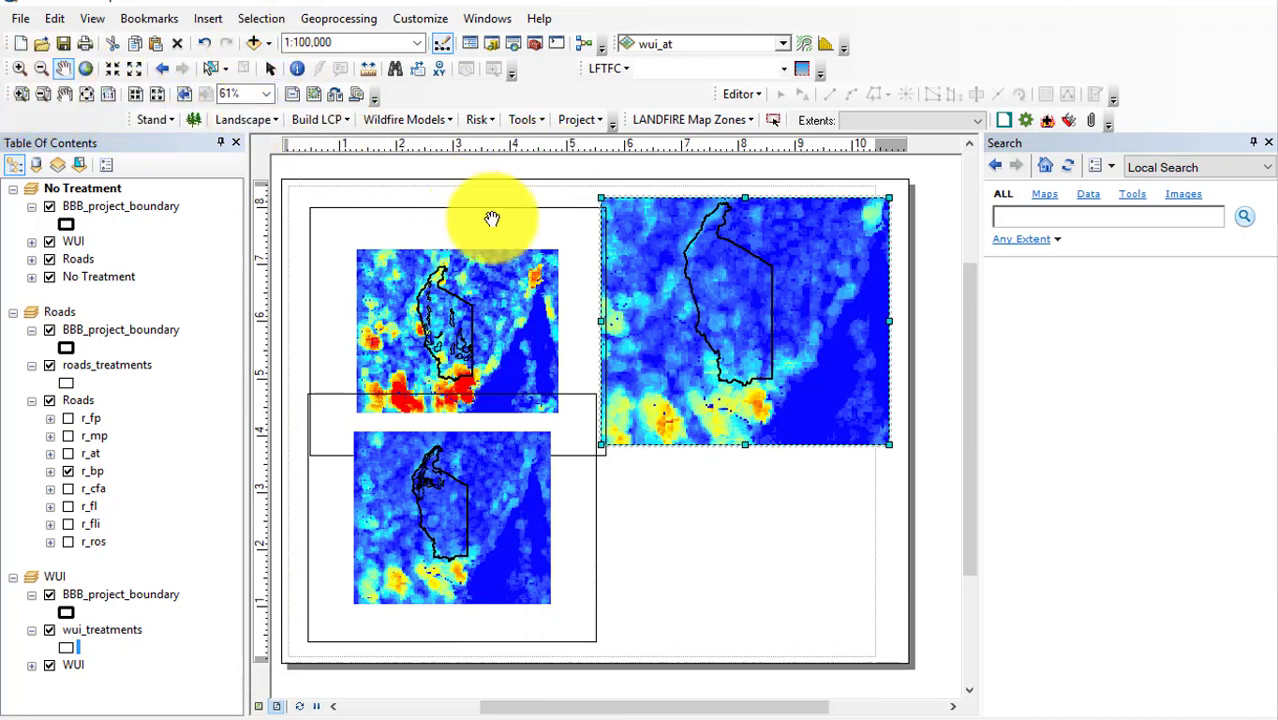
left_click_drag(730, 308, 758, 333)
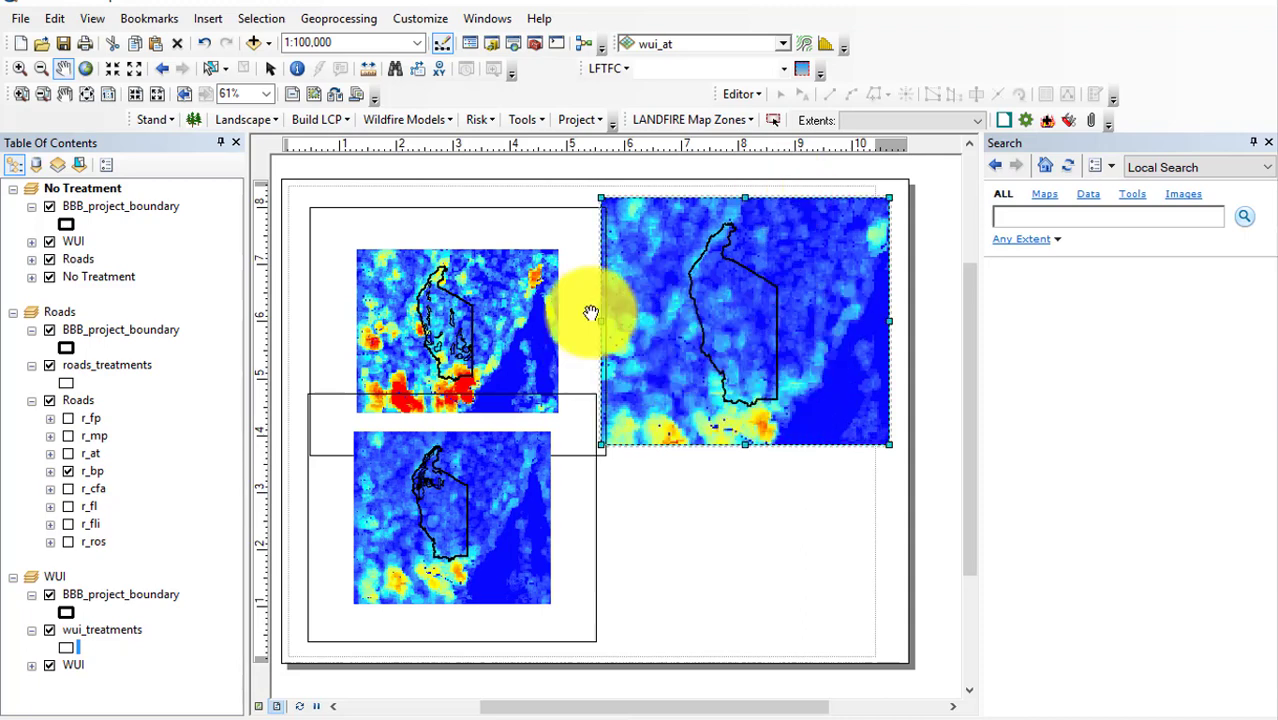
left_click_drag(460, 288, 456, 294)
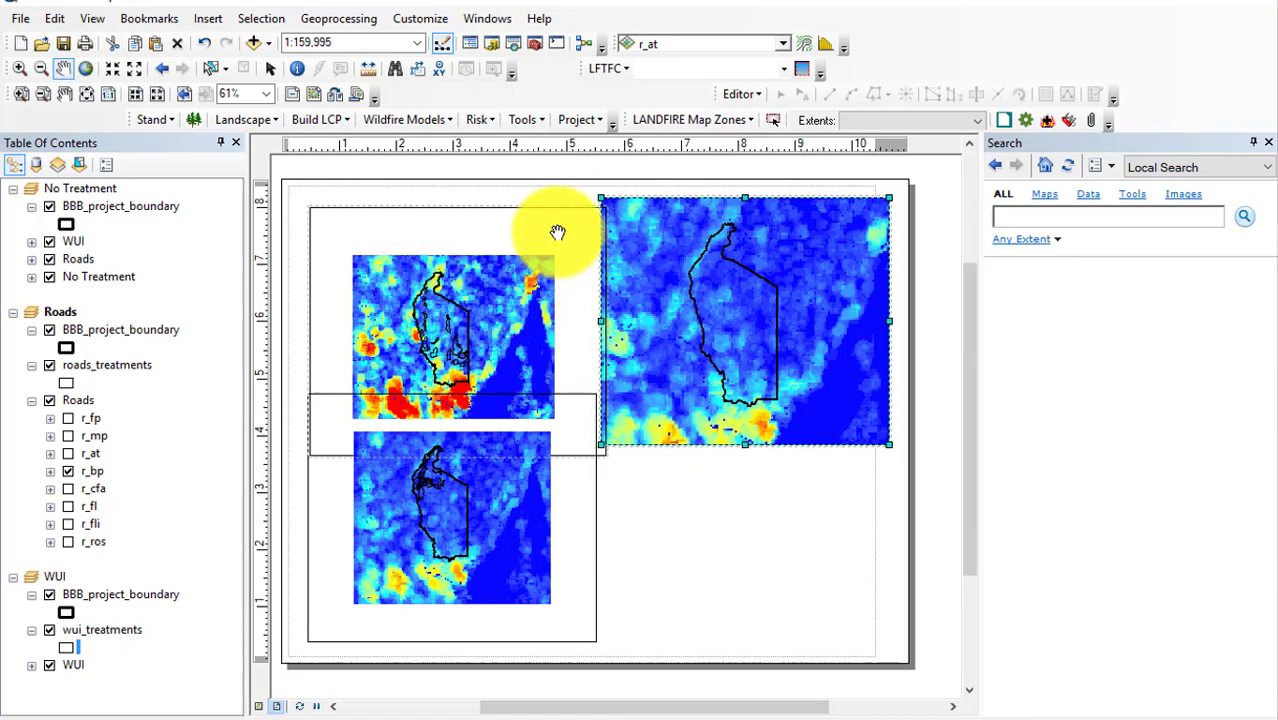
left_click(272, 75)
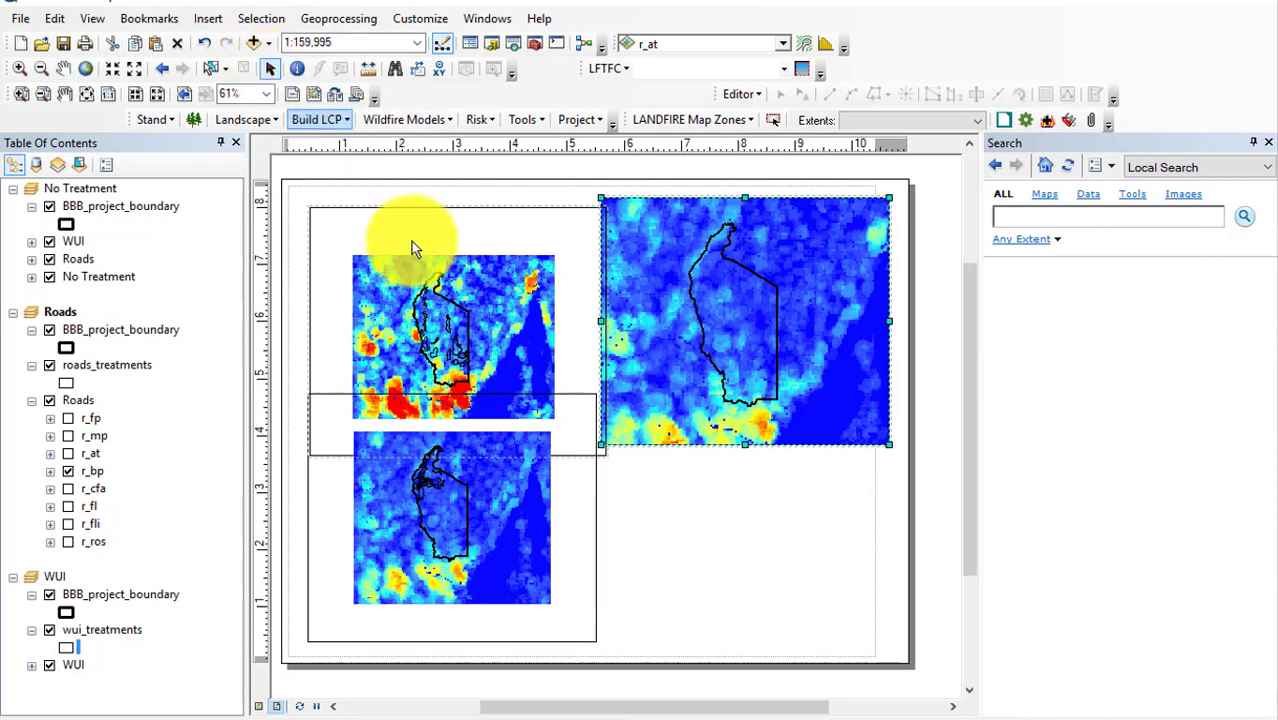
right_click(482, 291)
left_click(464, 279)
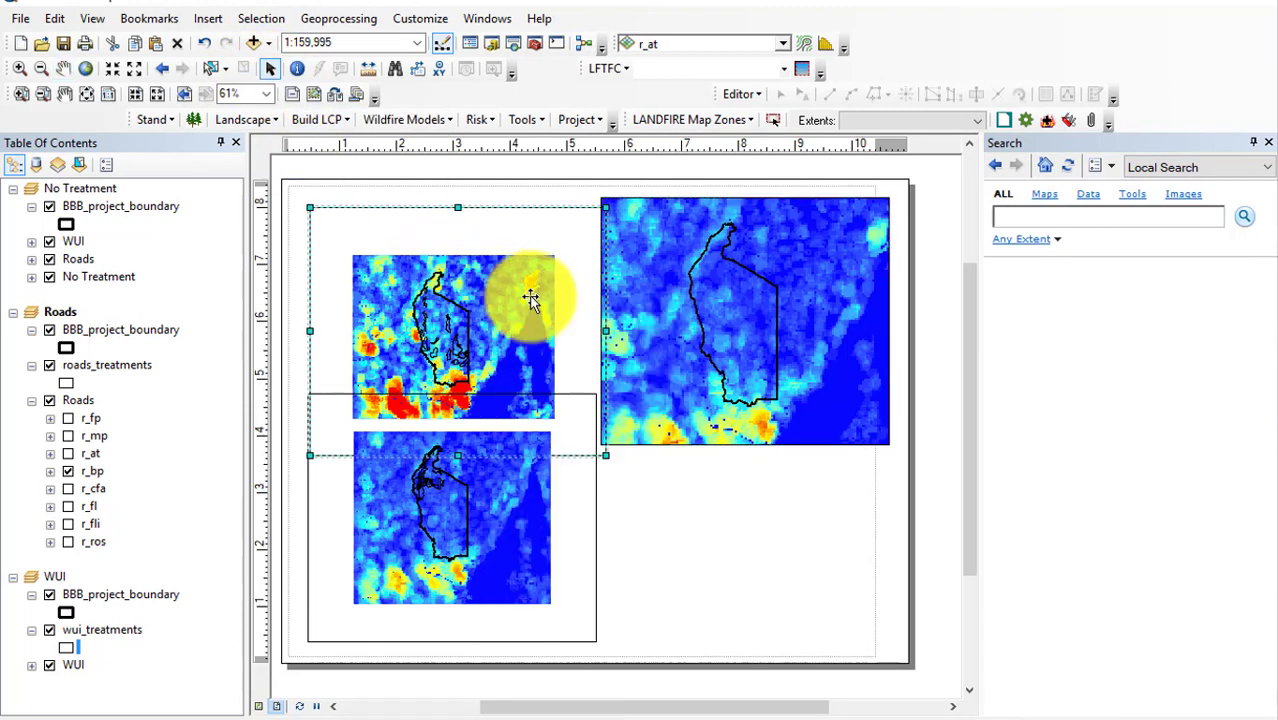
right_click(503, 294)
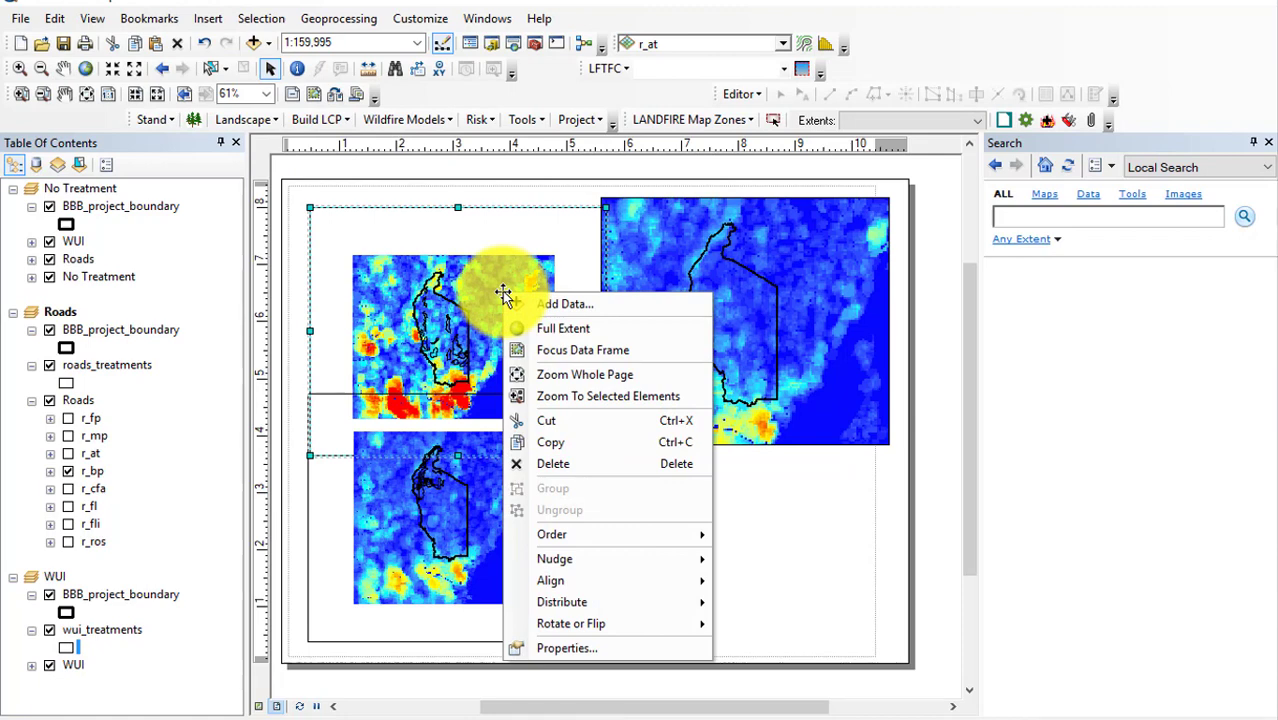
left_click(612, 650)
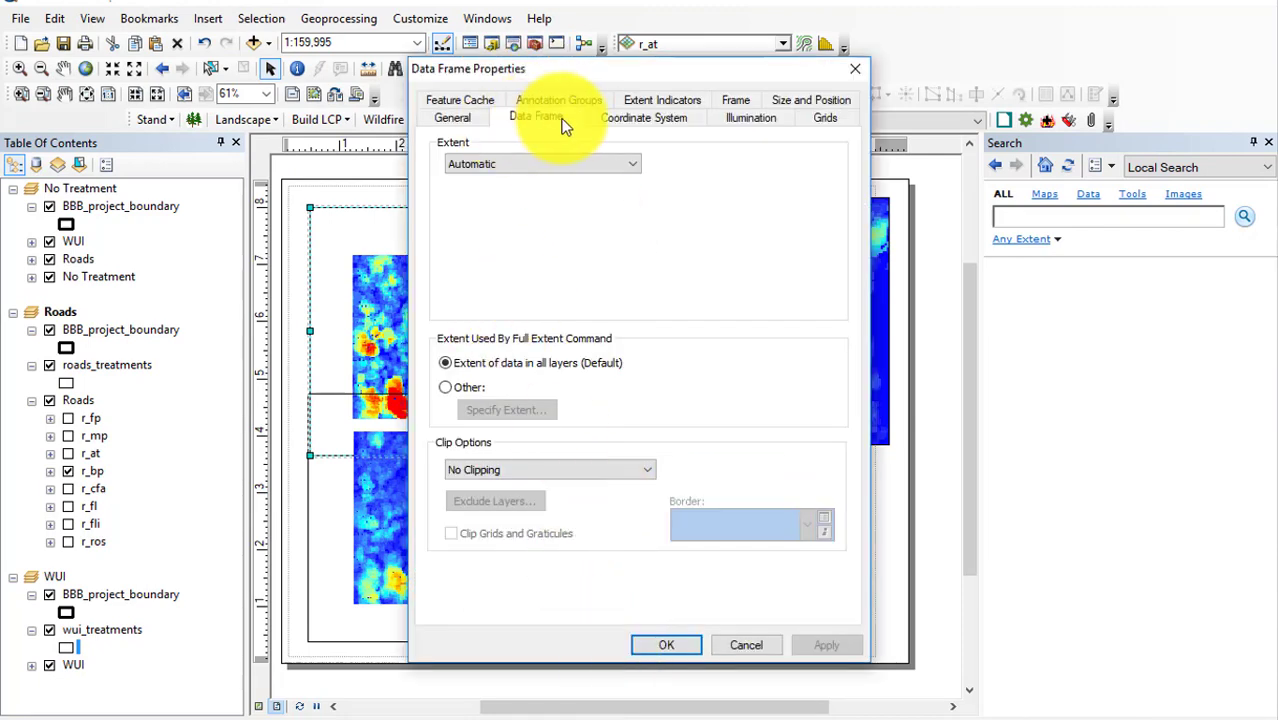
left_click(632, 164)
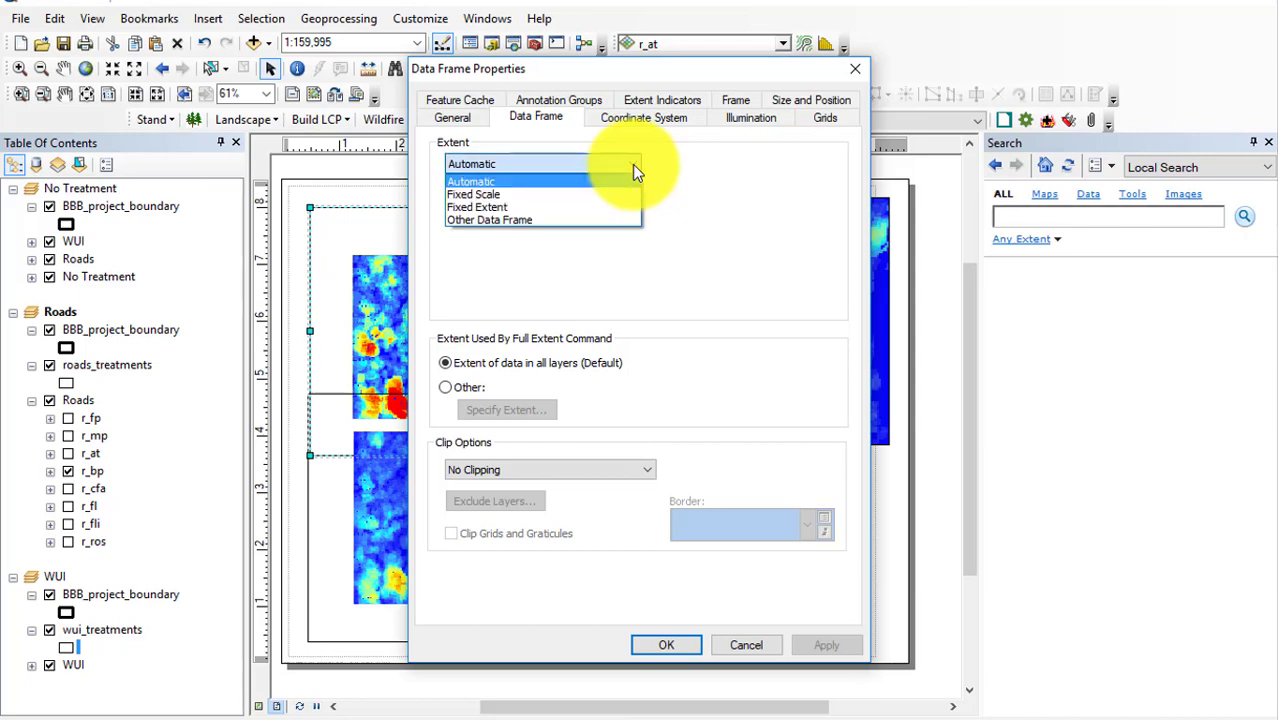
left_click(575, 220)
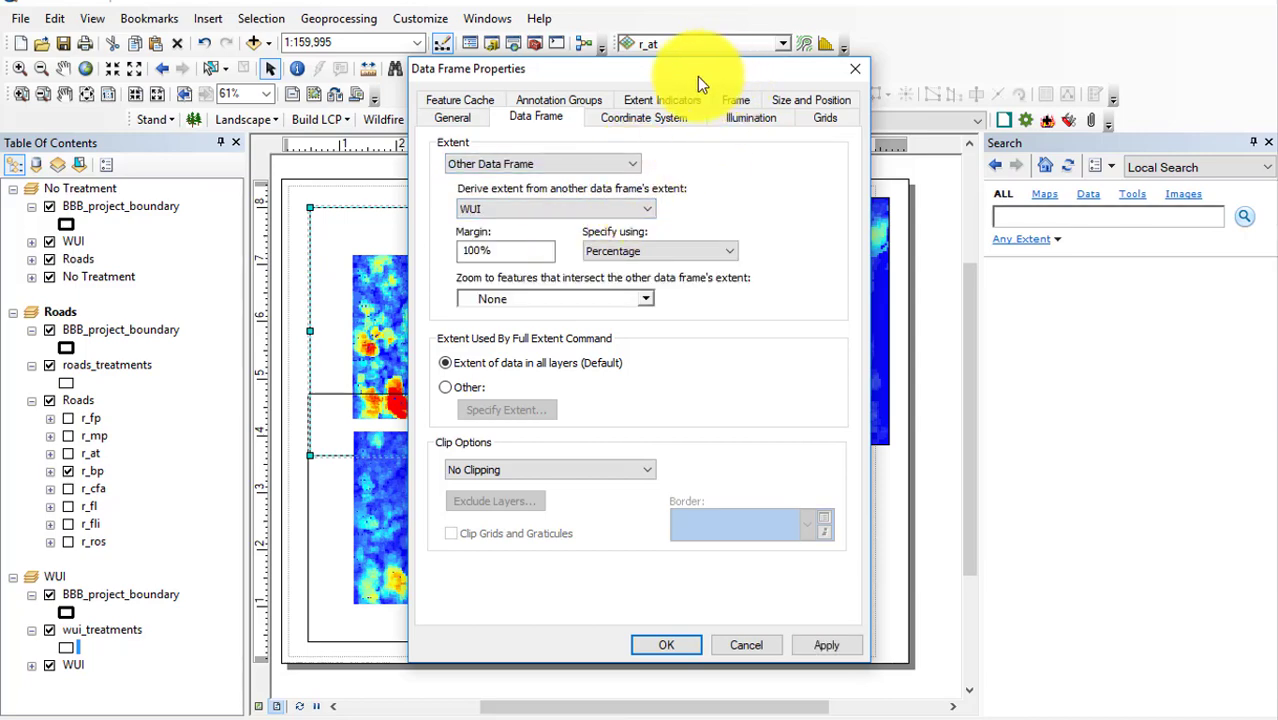
left_click_drag(697, 76, 517, 121)
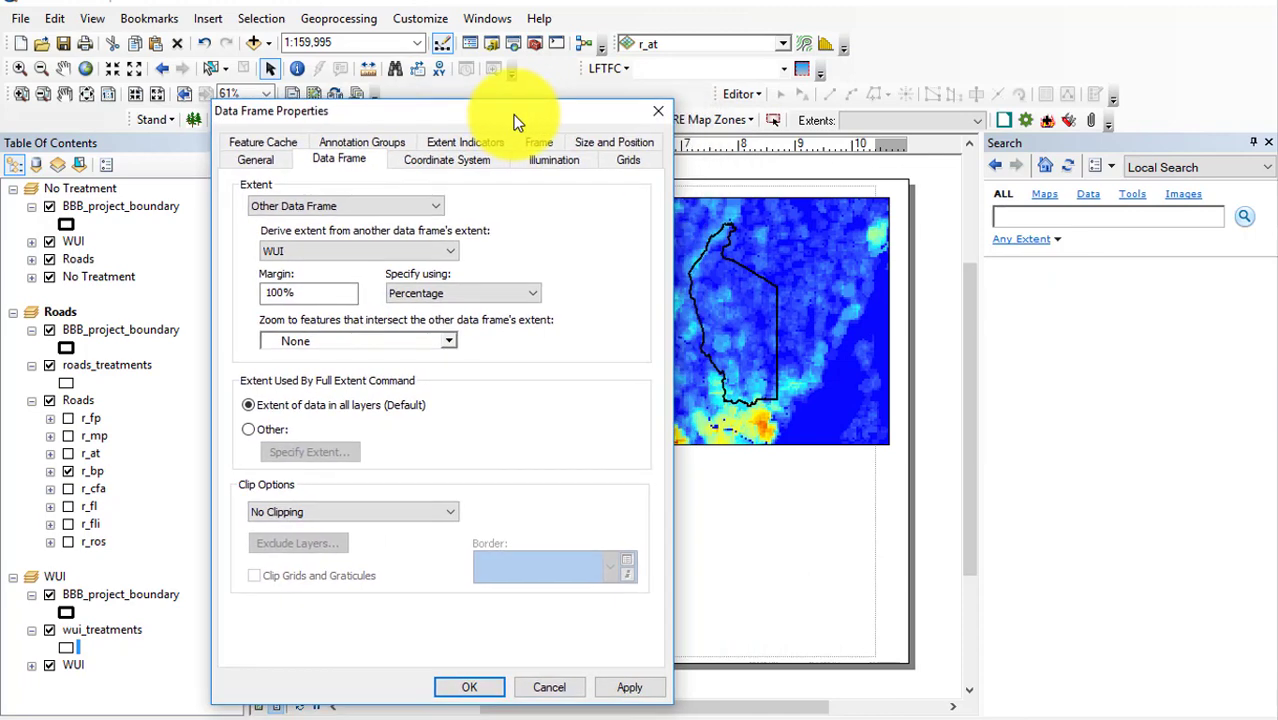
left_click(657, 112)
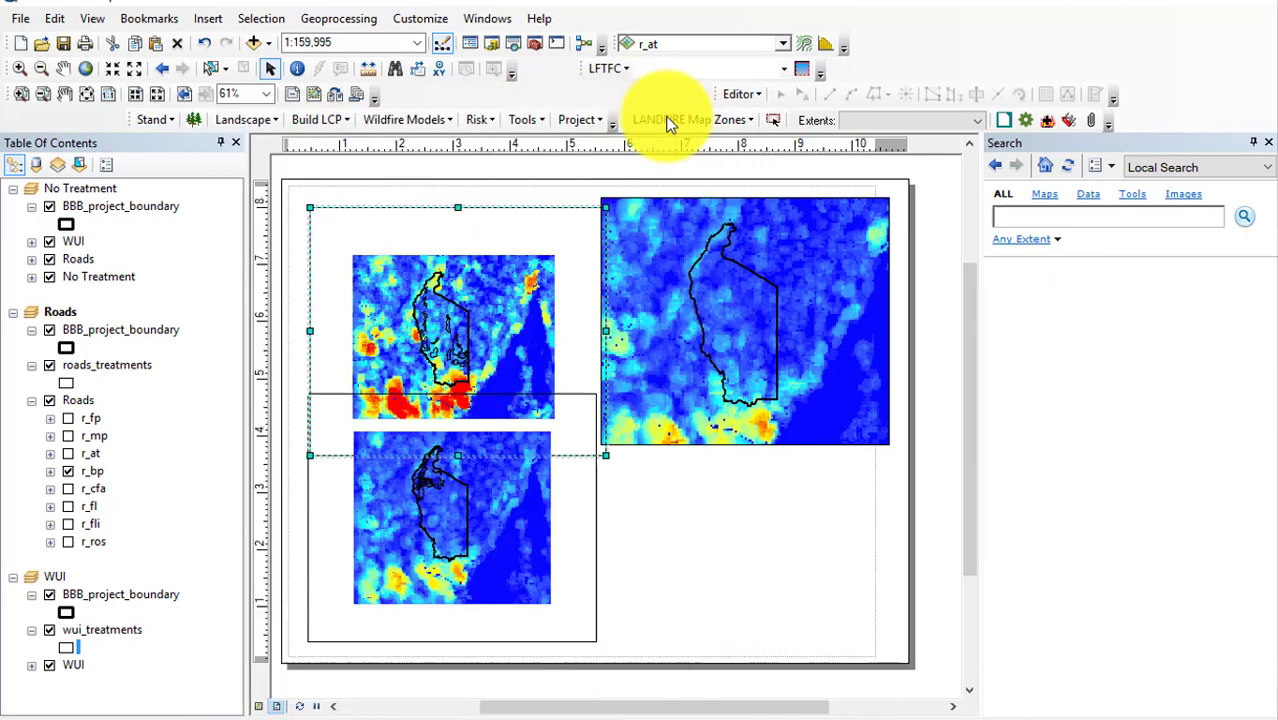
left_click(677, 357)
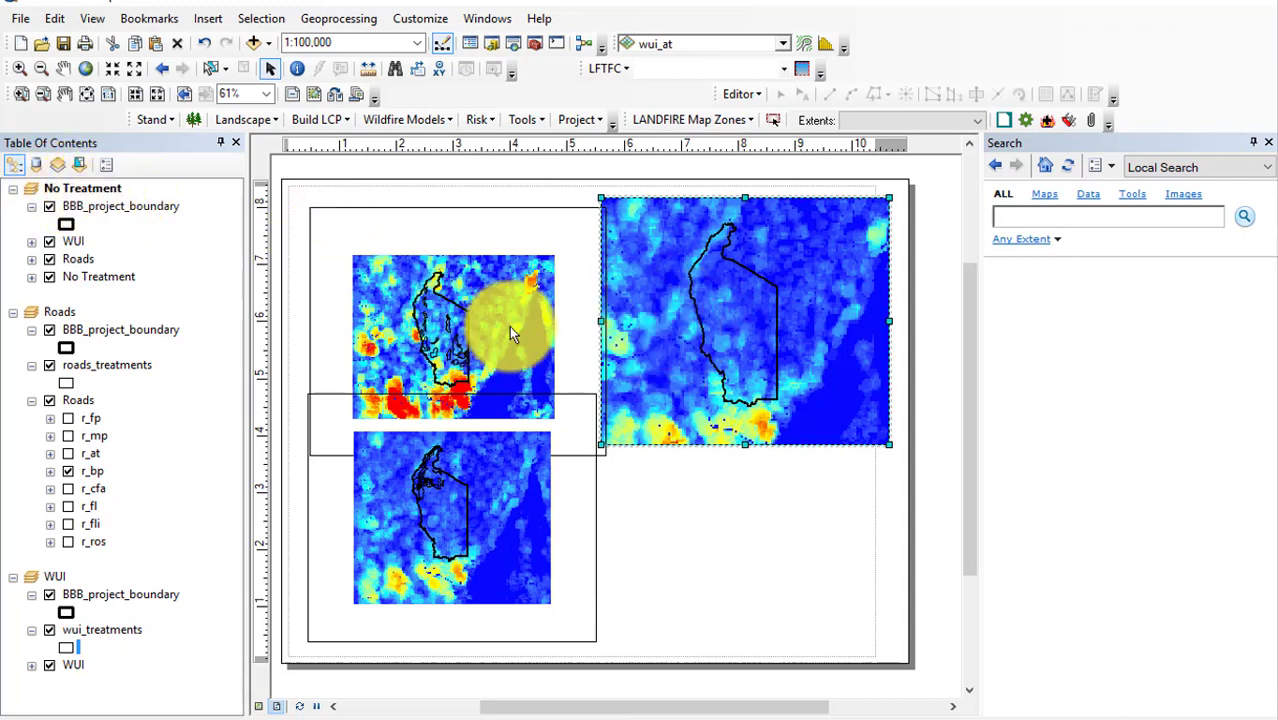
Set the Roads data frame's extent to Other Data Frame, derived from the No Treatment frame.
left_click(487, 316)
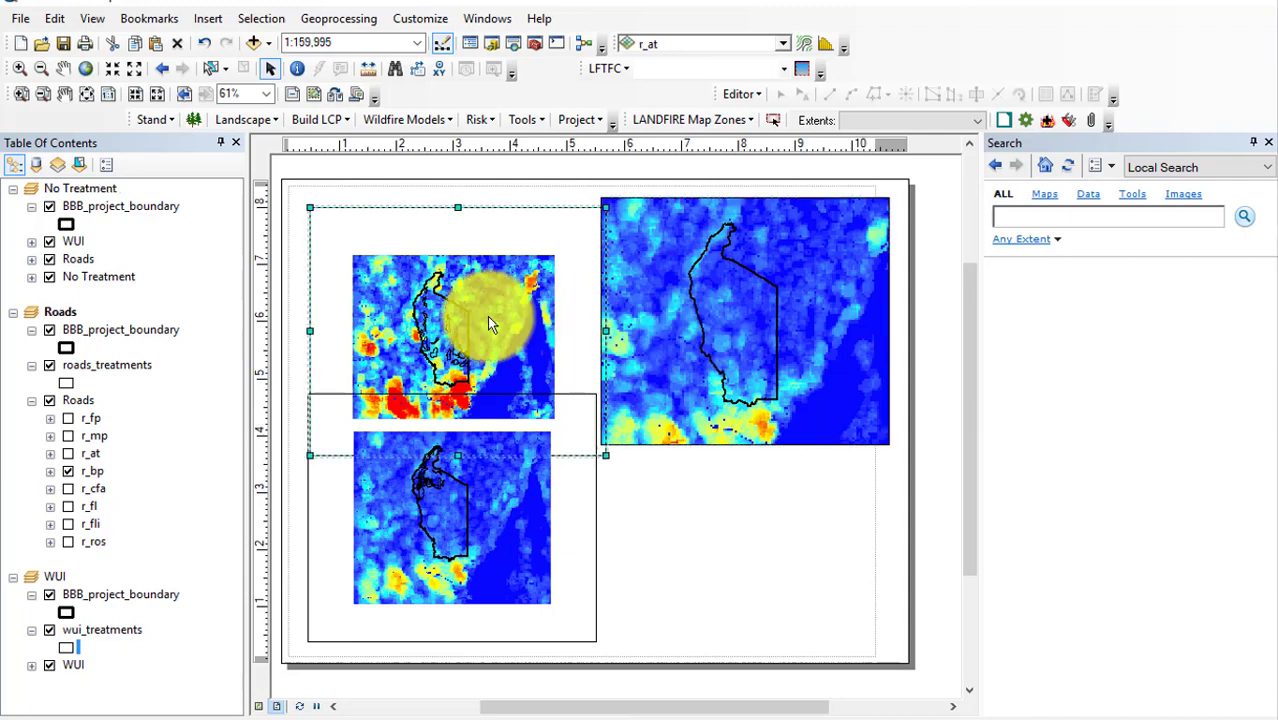
right_click(487, 316)
left_click(586, 670)
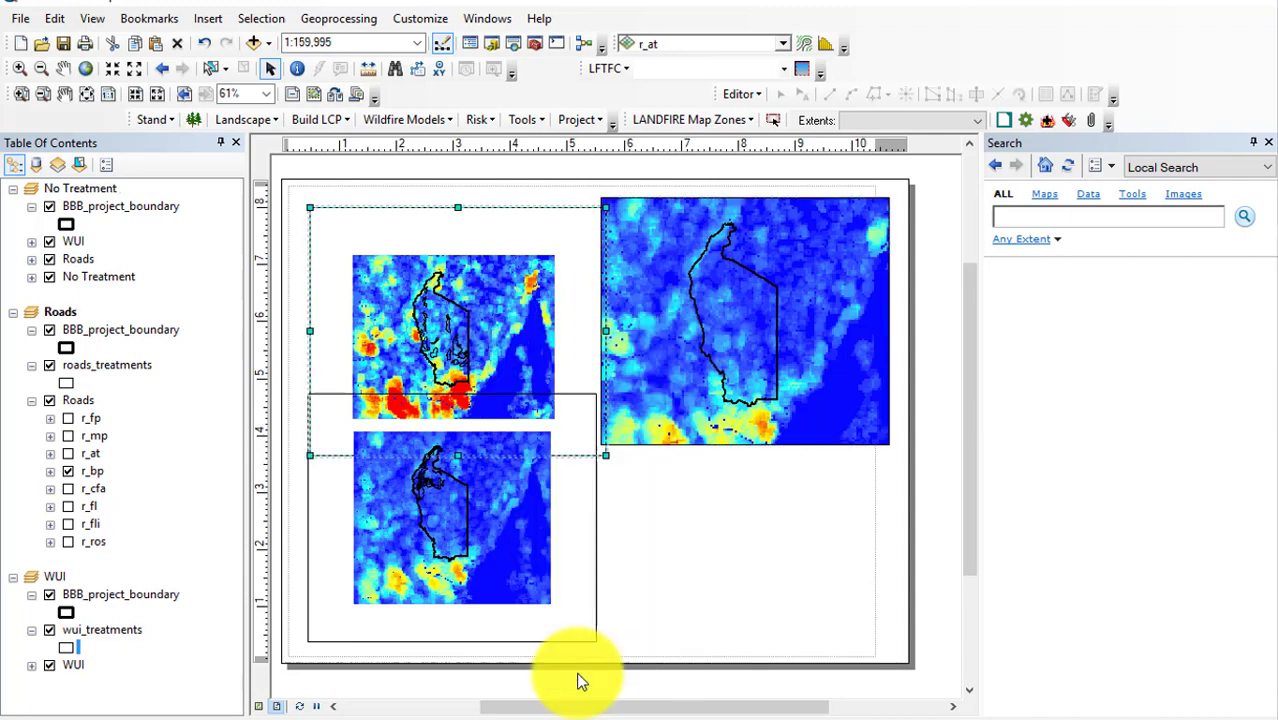
left_click(612, 167)
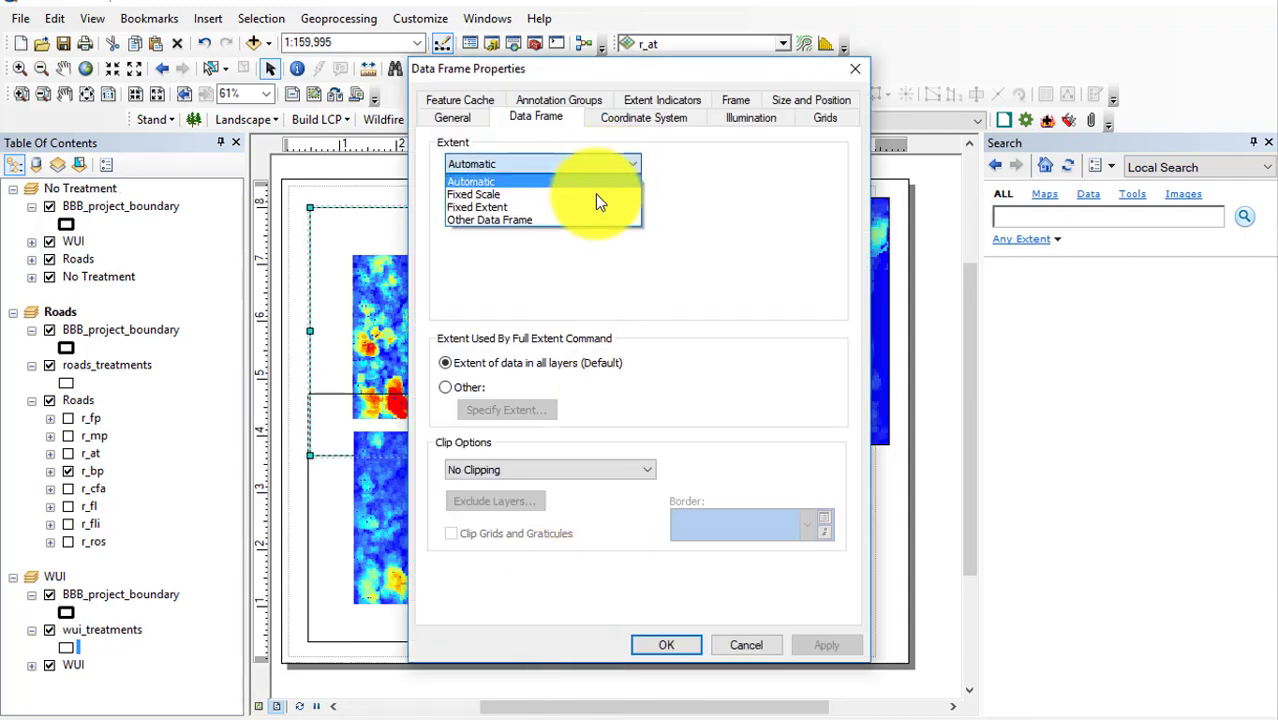
left_click(566, 221)
left_click(605, 209)
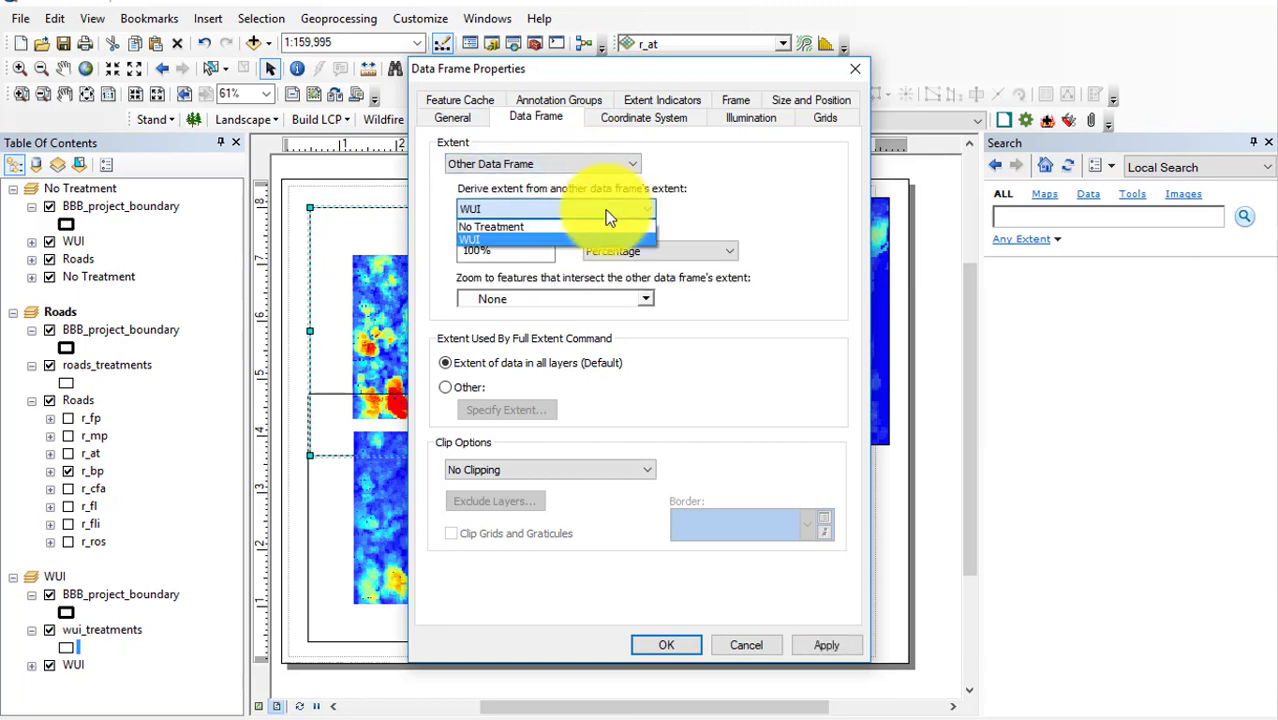
left_click(583, 225)
left_click(680, 648)
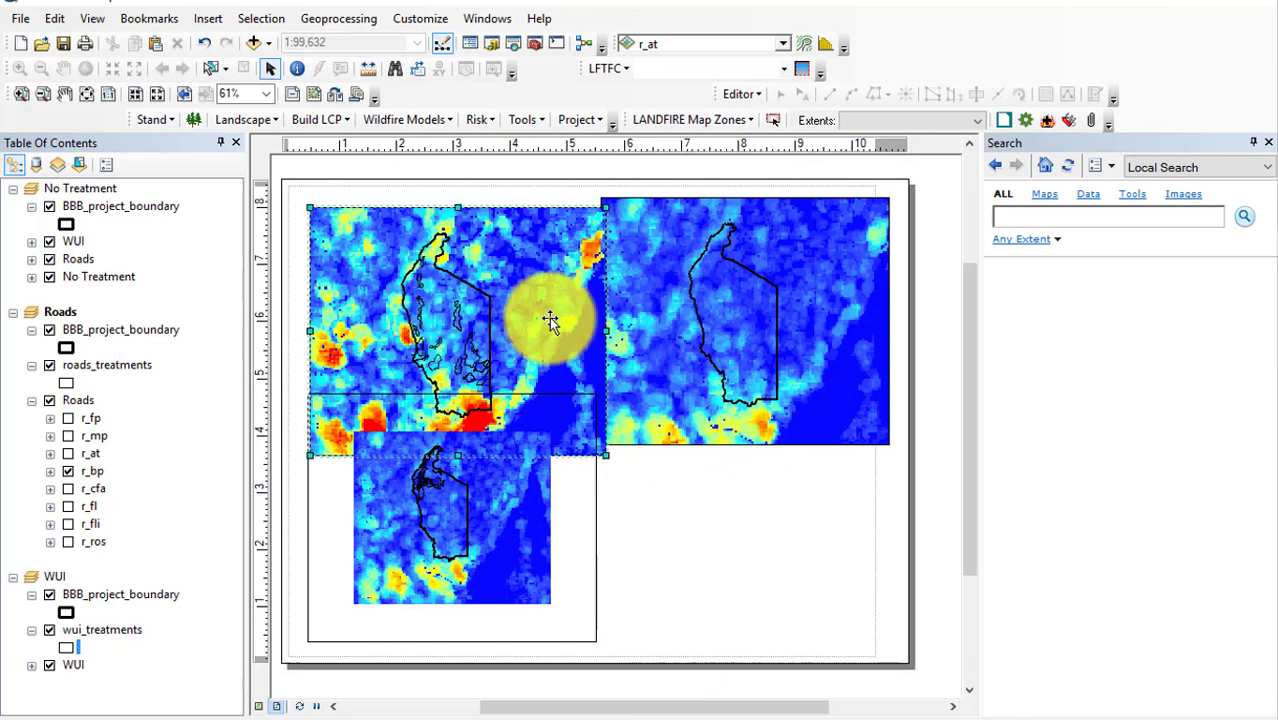
Set the WUI data frame's extent to Other Data Frame, derived from the No Treatment frame.
left_click(522, 528)
right_click(520, 531)
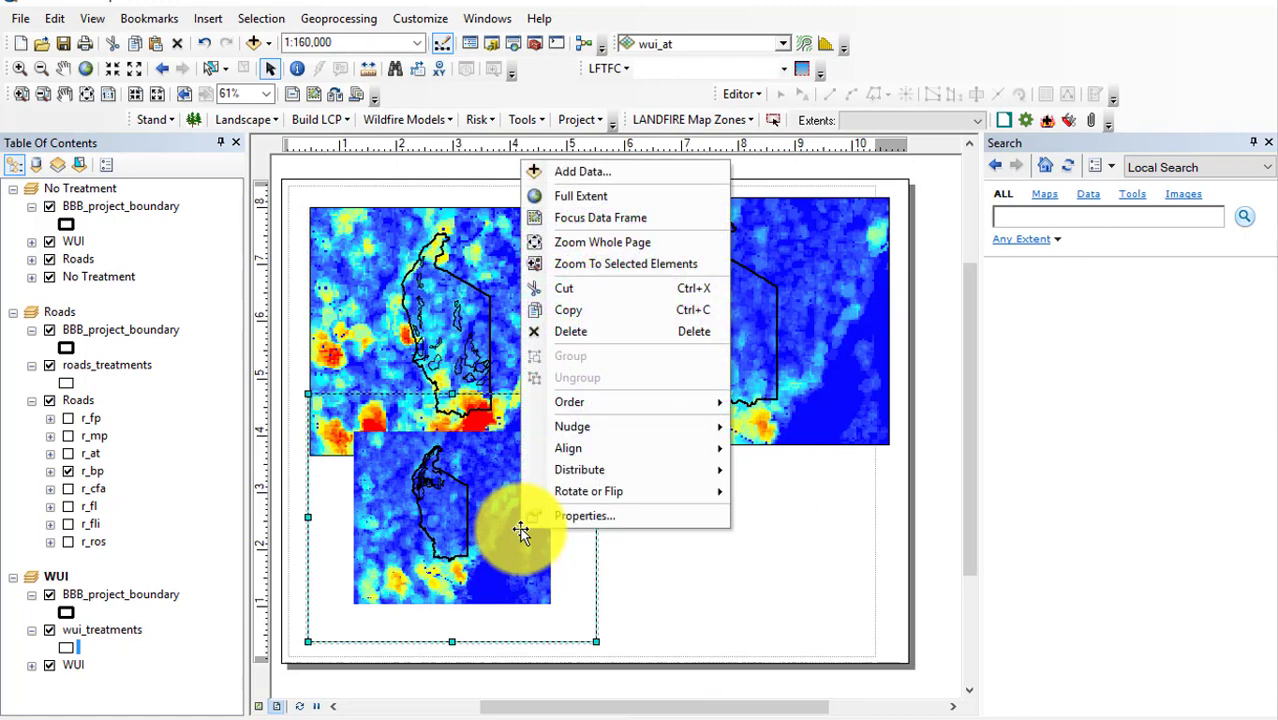
left_click(607, 517)
left_click(568, 164)
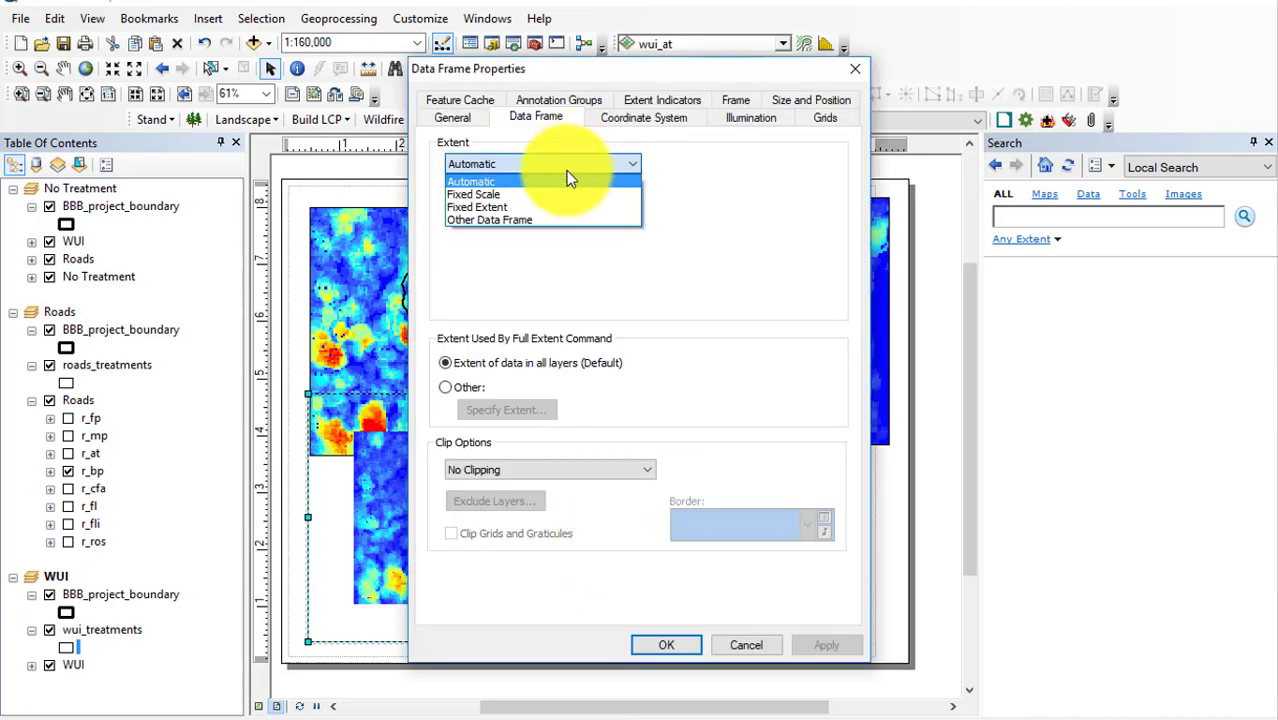
left_click(520, 219)
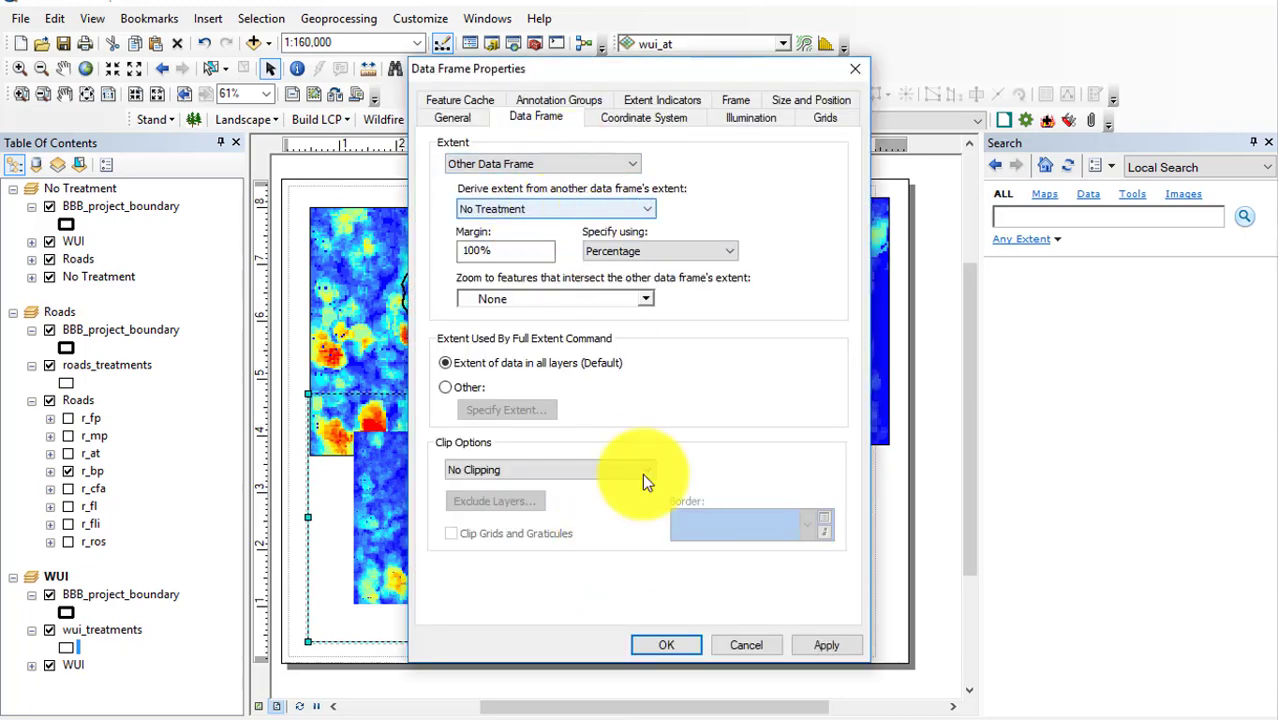
left_click(666, 645)
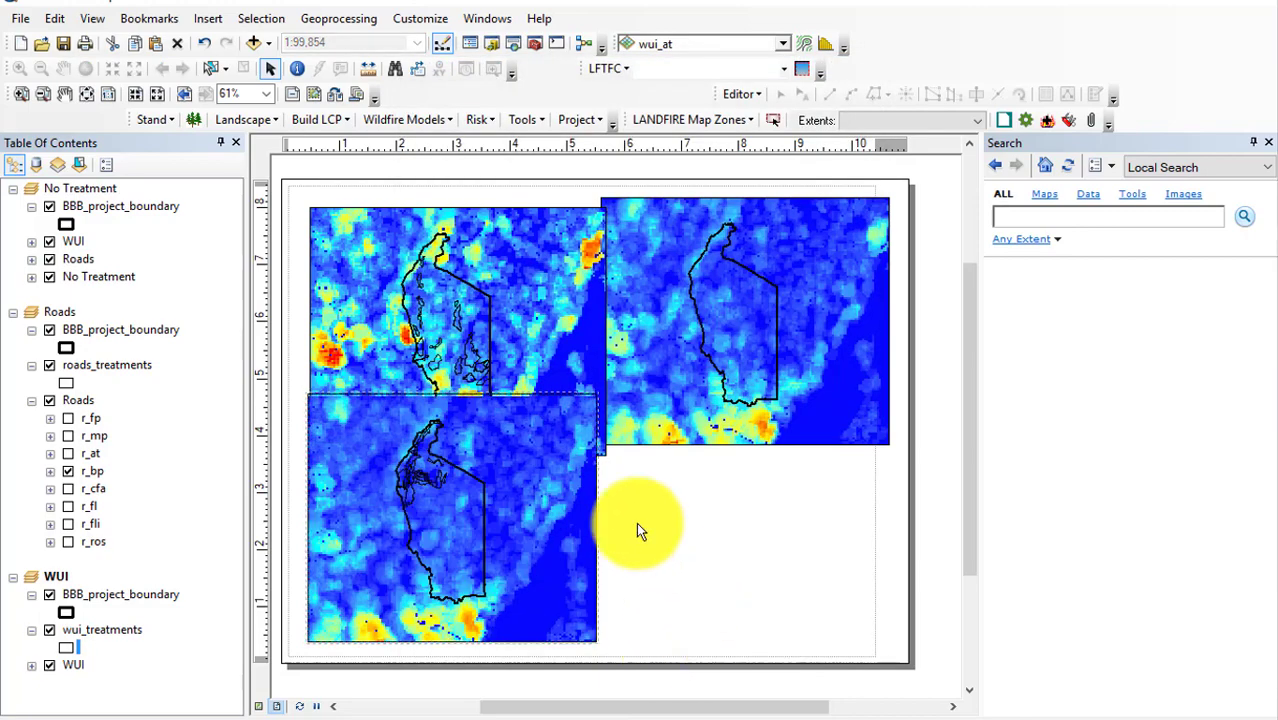
Rearrange the data frames on the page with Roads at upper left, WUI at upper right and No Treatment at lower left.
left_click(522, 328)
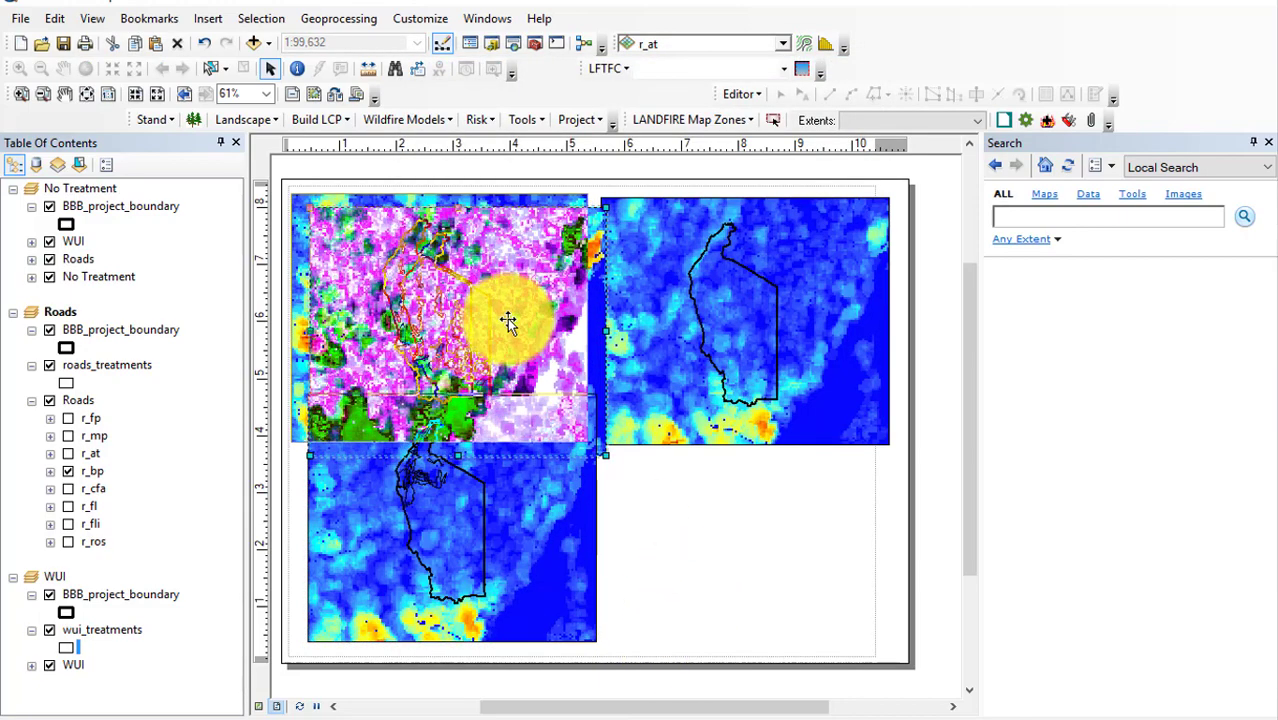
left_click(768, 311)
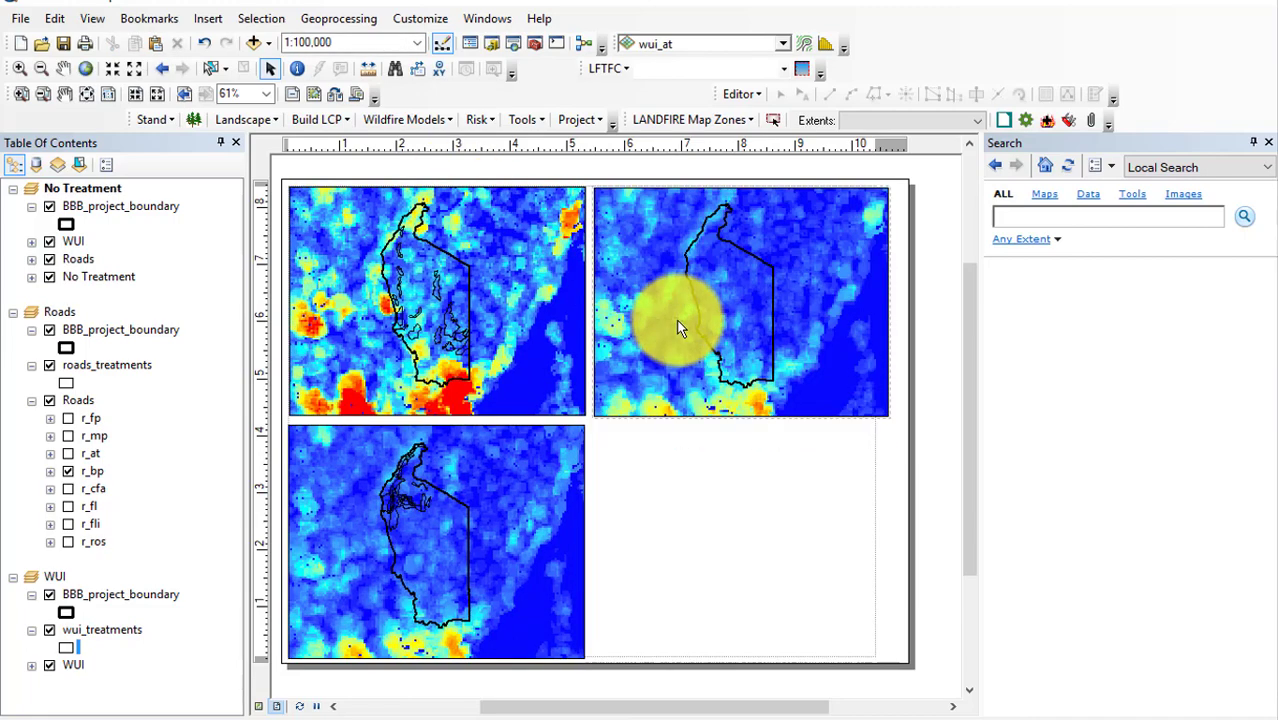
left_click_drag(677, 336, 670, 598)
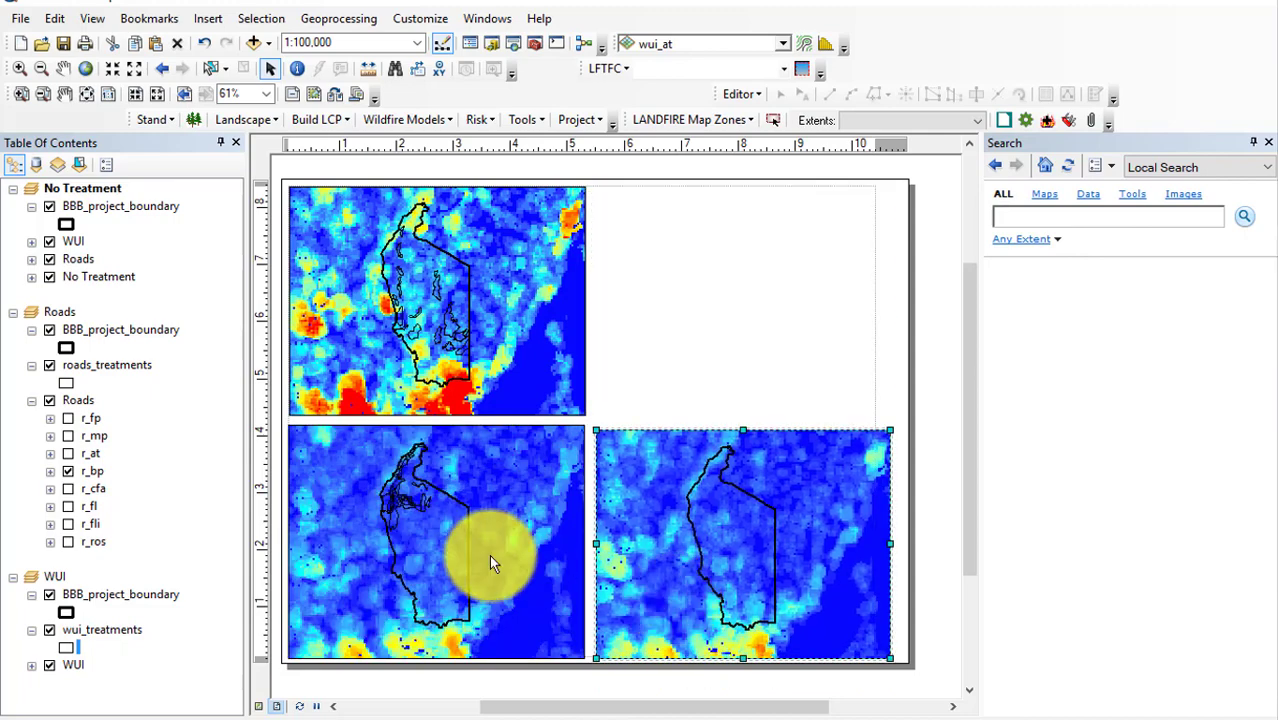
left_click(512, 555)
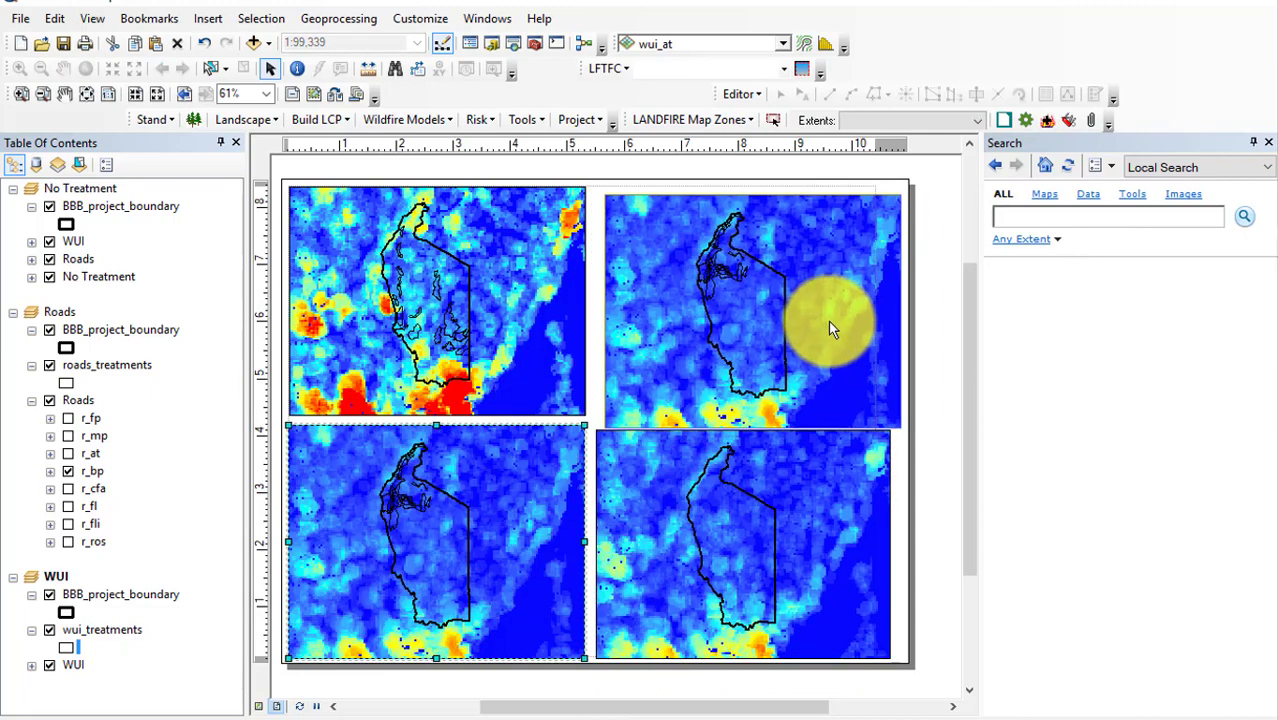
key("Delete")
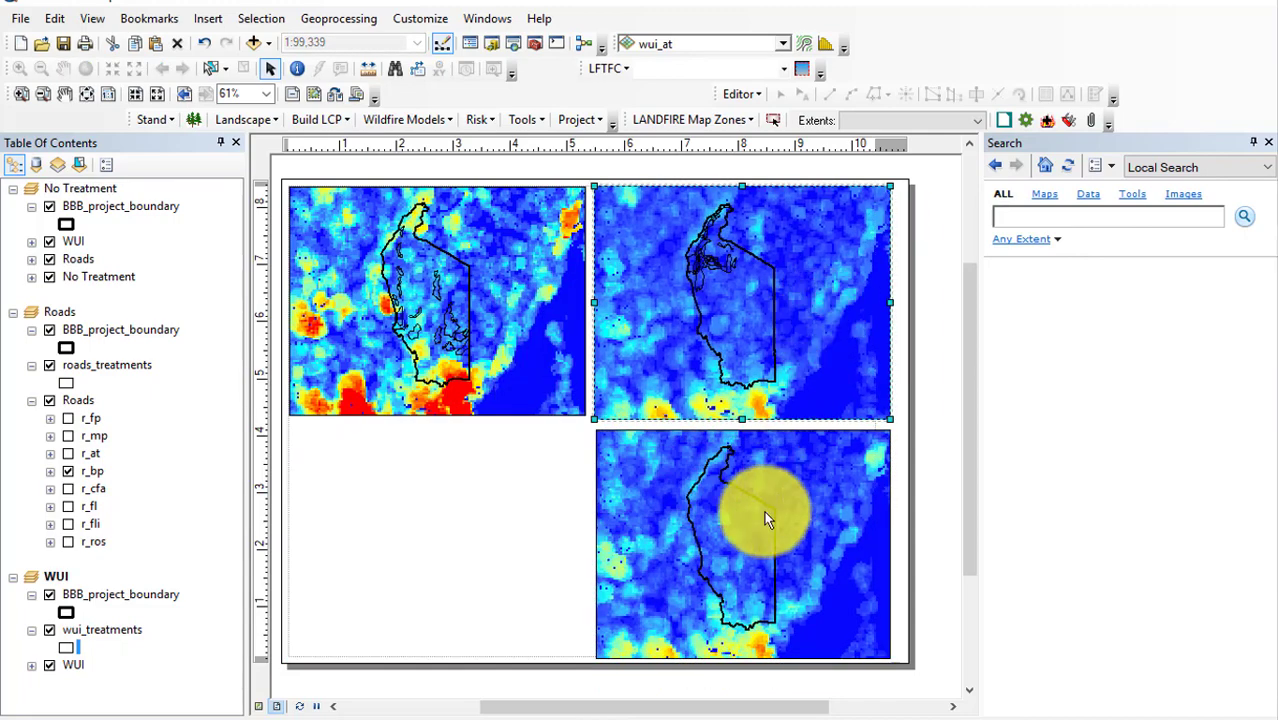
left_click_drag(765, 514, 472, 523)
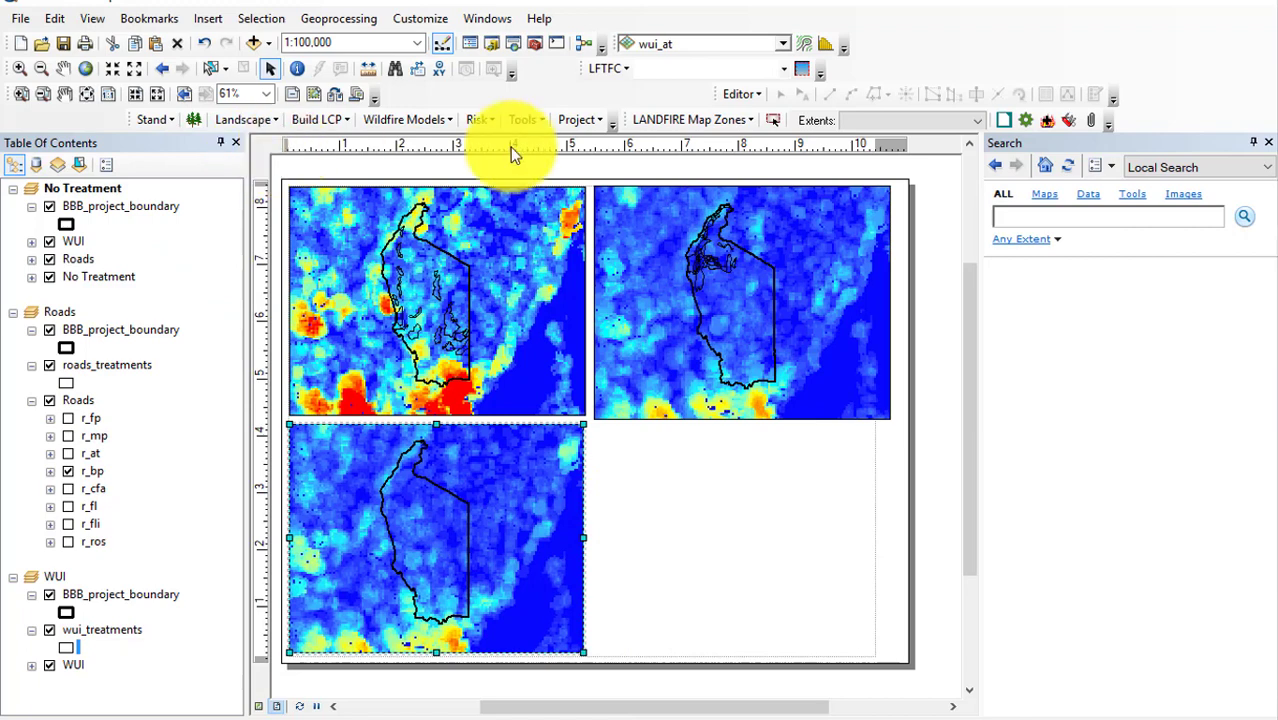
Insert the map title "BBB Burn Probability" and place it in the empty area just below the WUI frame.
left_click(208, 18)
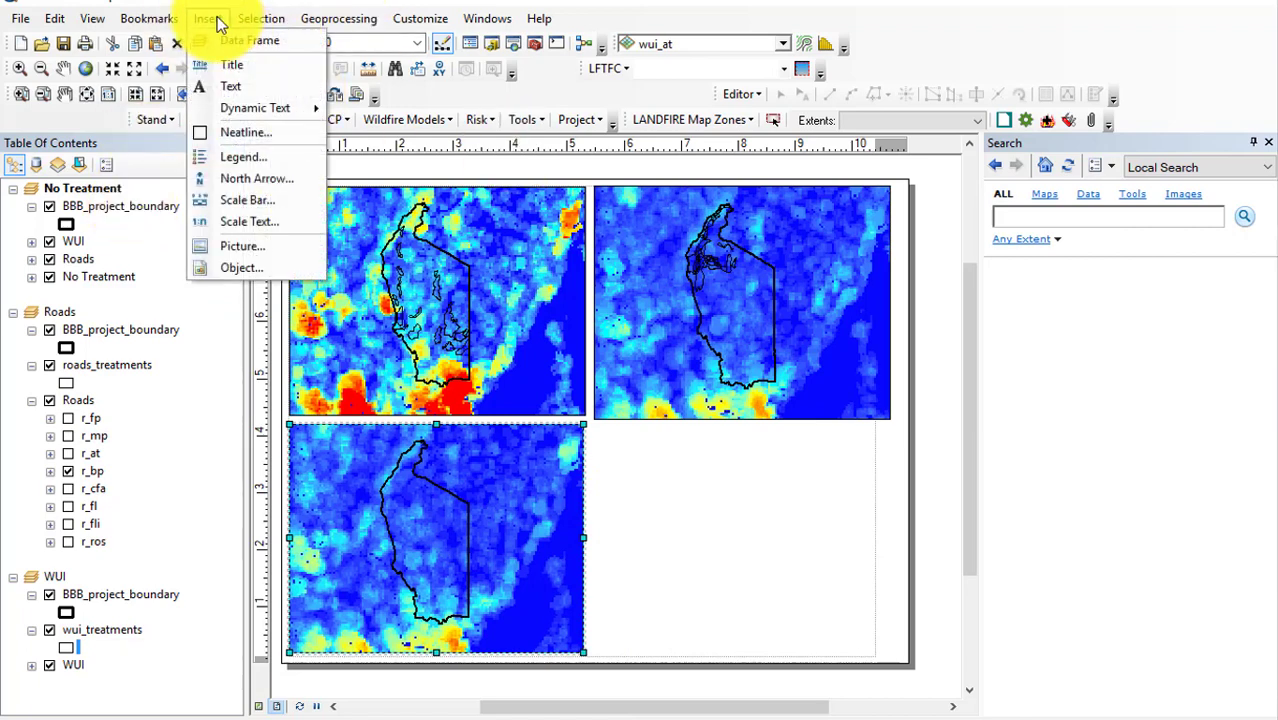
left_click(237, 67)
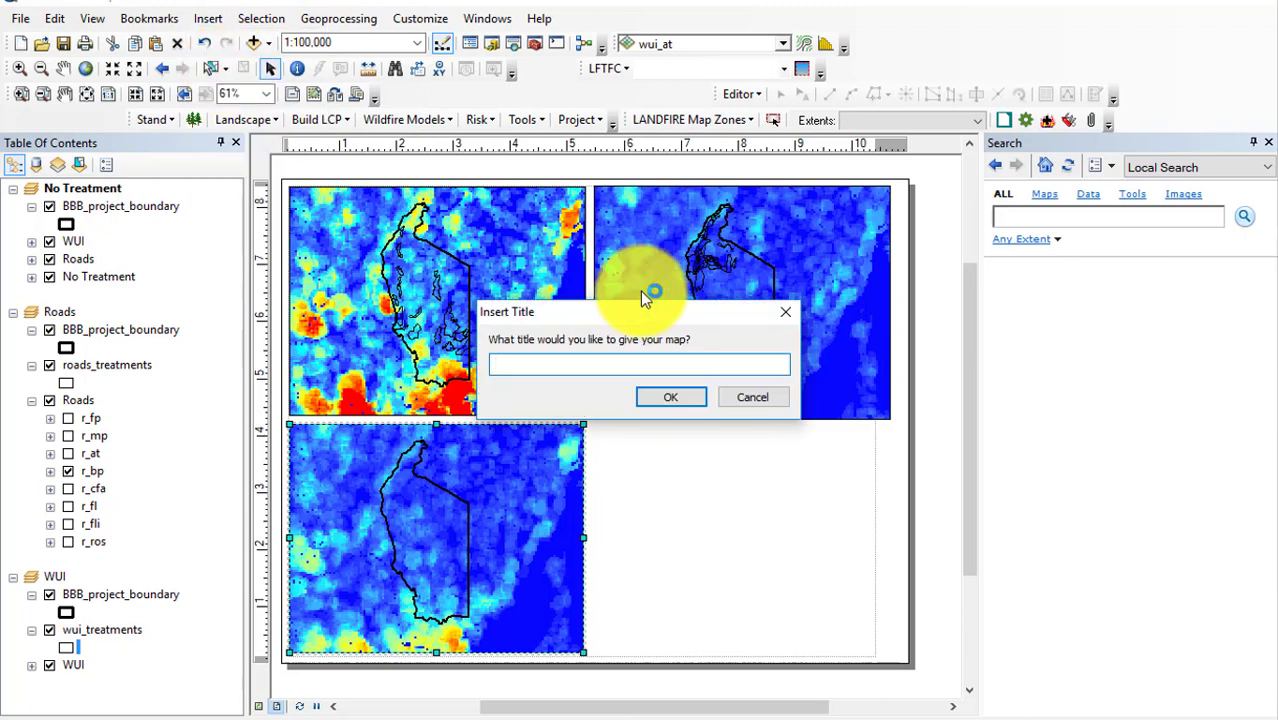
type("BBB Burn Probability")
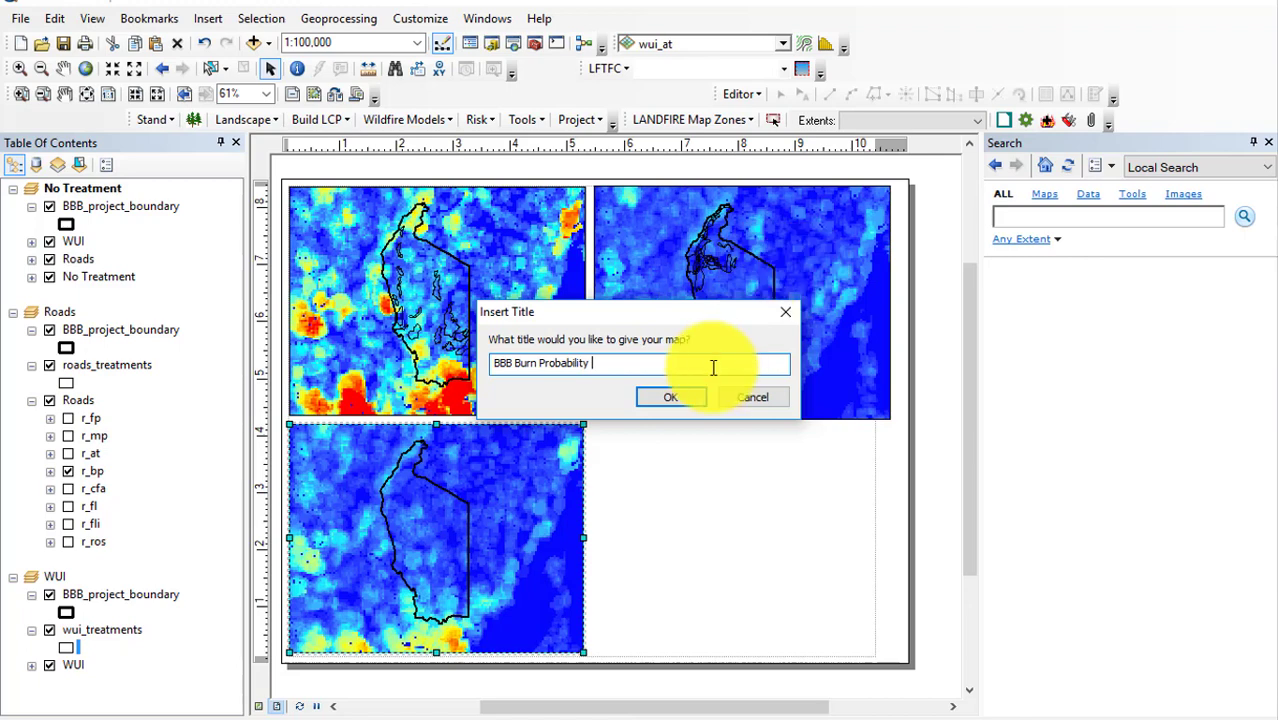
left_click(671, 399)
mouse_move(596, 202)
left_mouse_down()
mouse_move(618, 228)
mouse_move(612, 318)
mouse_move(685, 462)
mouse_move(698, 436)
mouse_move(716, 436)
left_mouse_up()
left_click(618, 229)
left_click(588, 227)
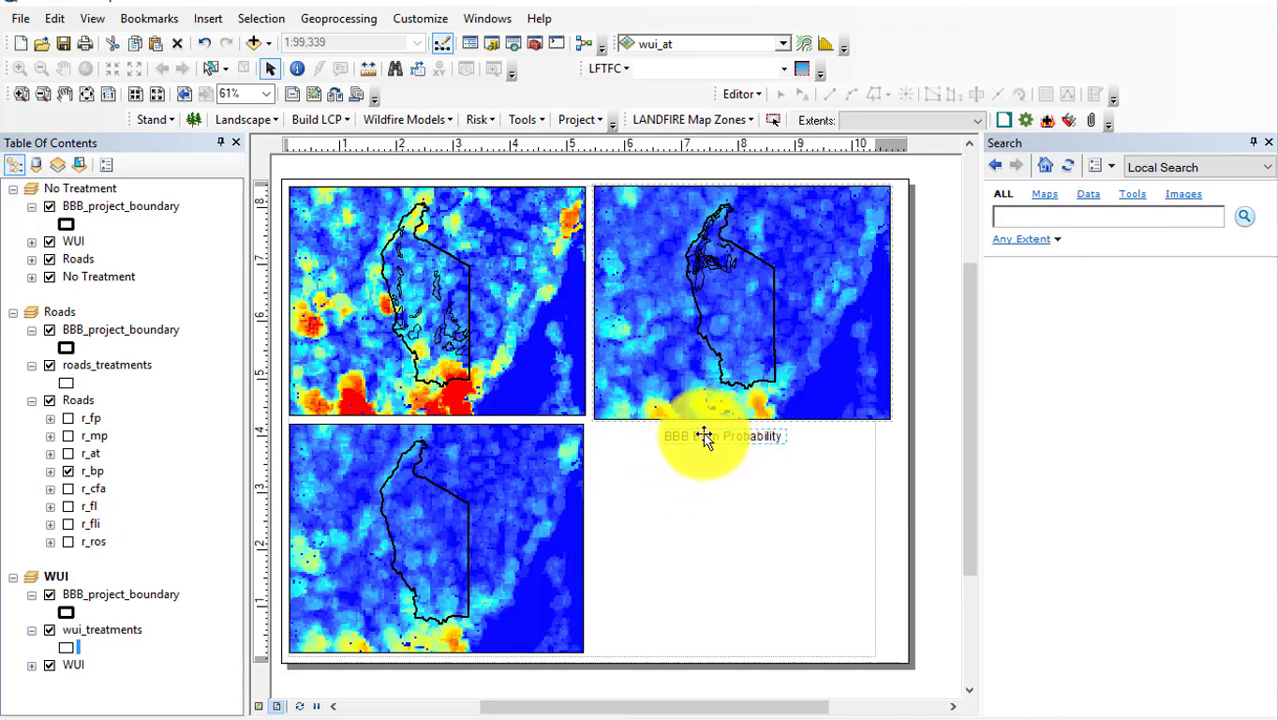
Format the map title in bold with font size 20.
double_click(706, 435)
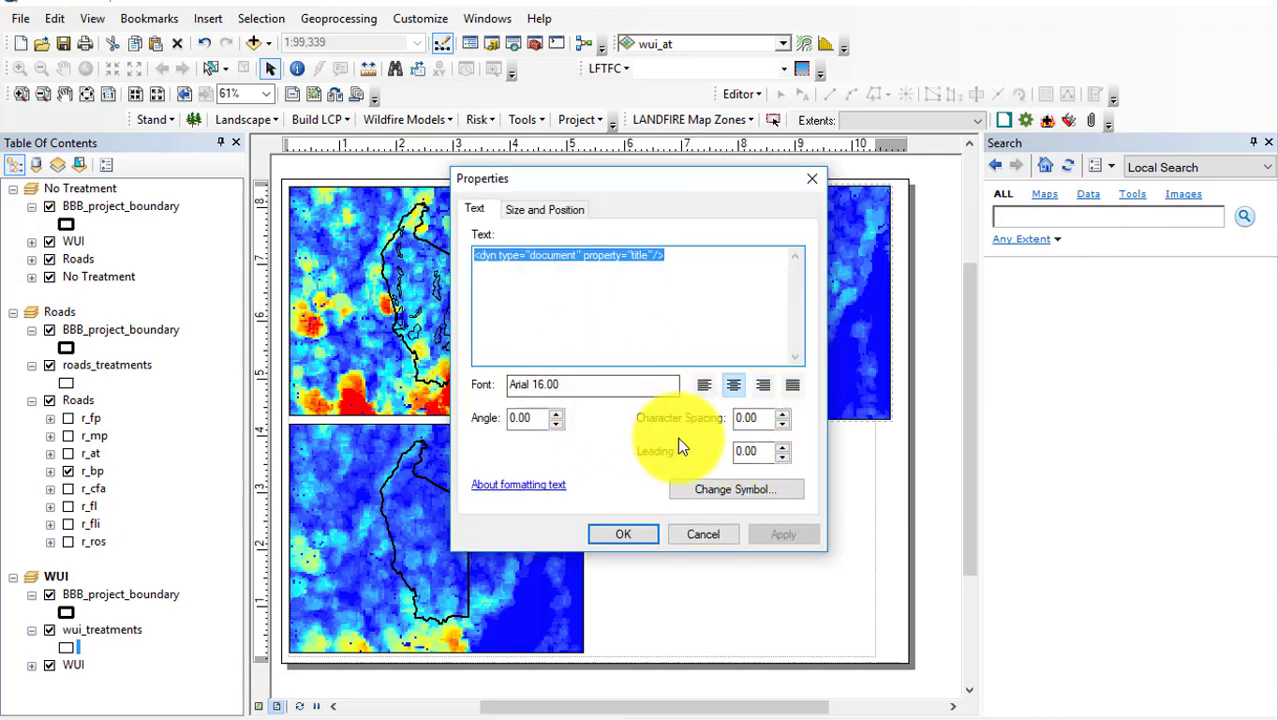
left_click(567, 384)
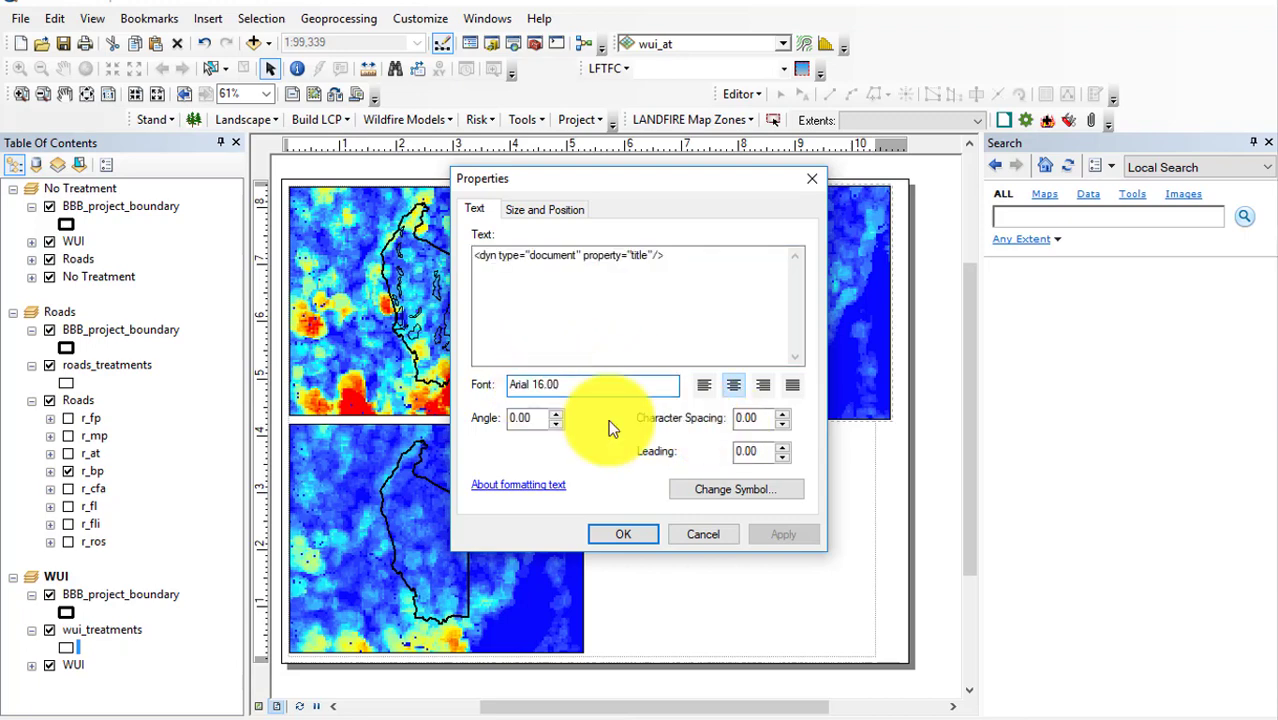
left_click(738, 490)
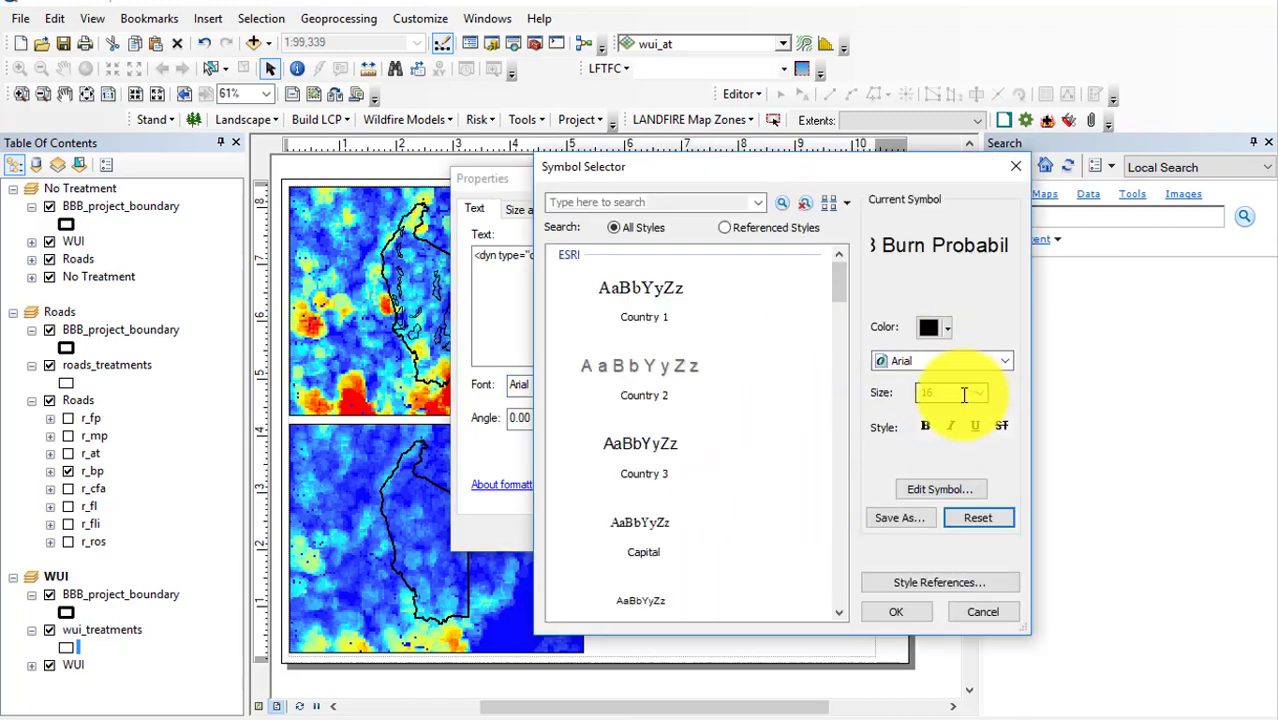
type("20")
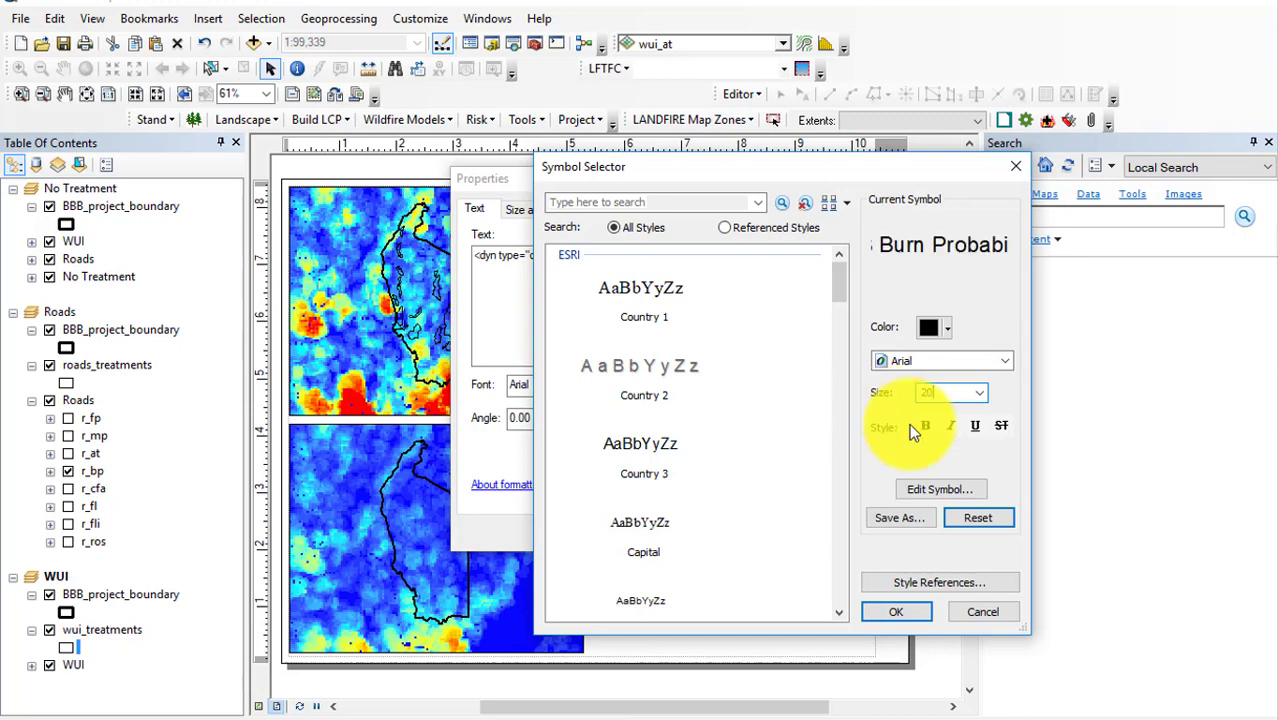
left_click(888, 610)
left_click(616, 537)
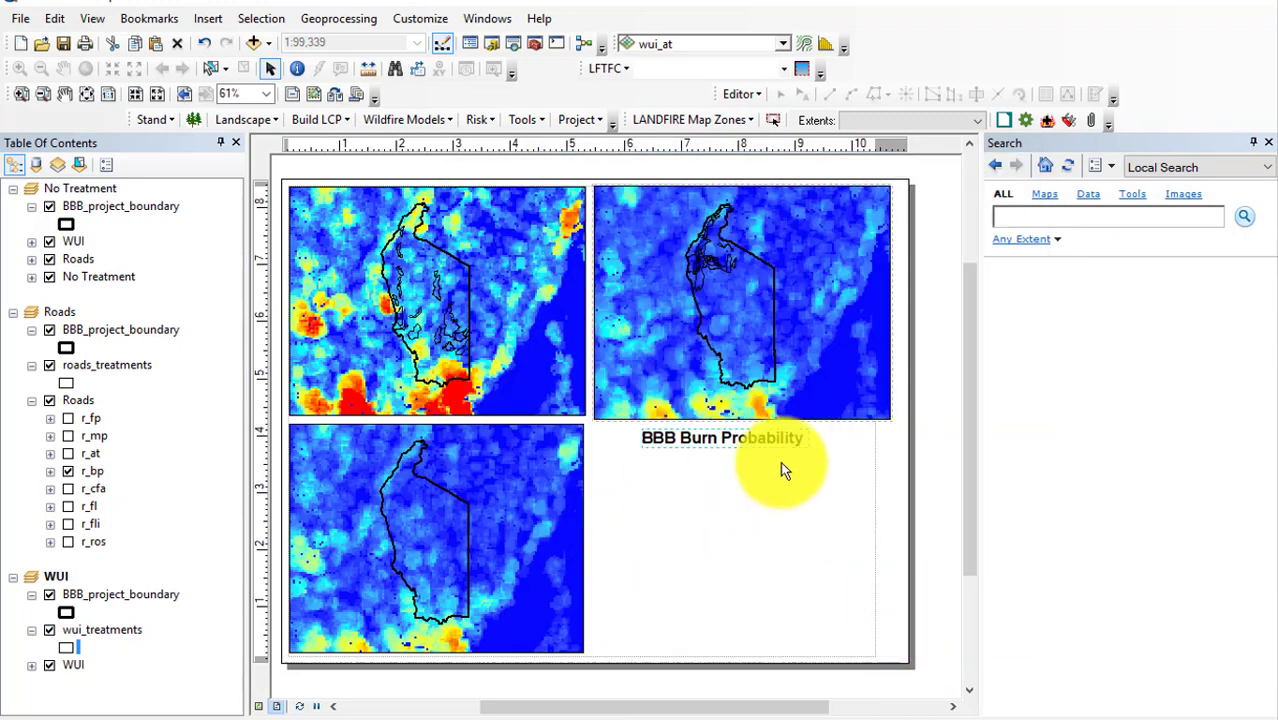
Insert a text element on the layout reading "No Treatment".
left_click(209, 20)
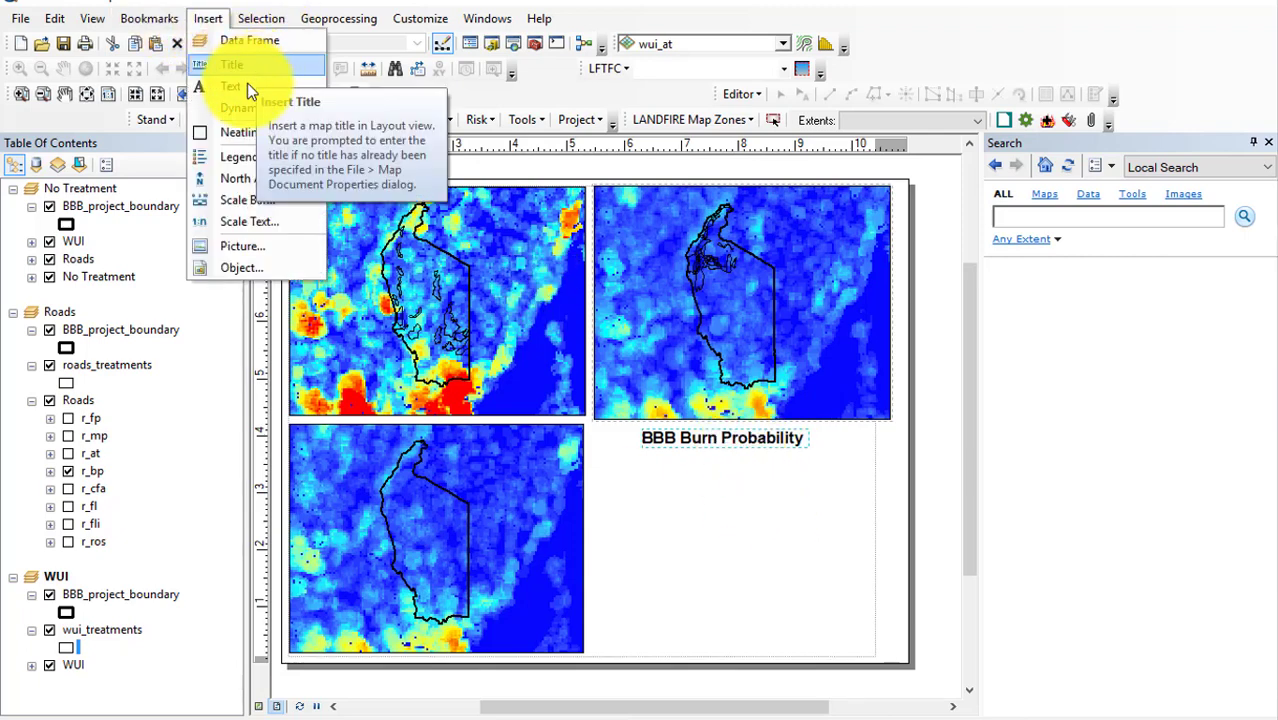
left_click(238, 87)
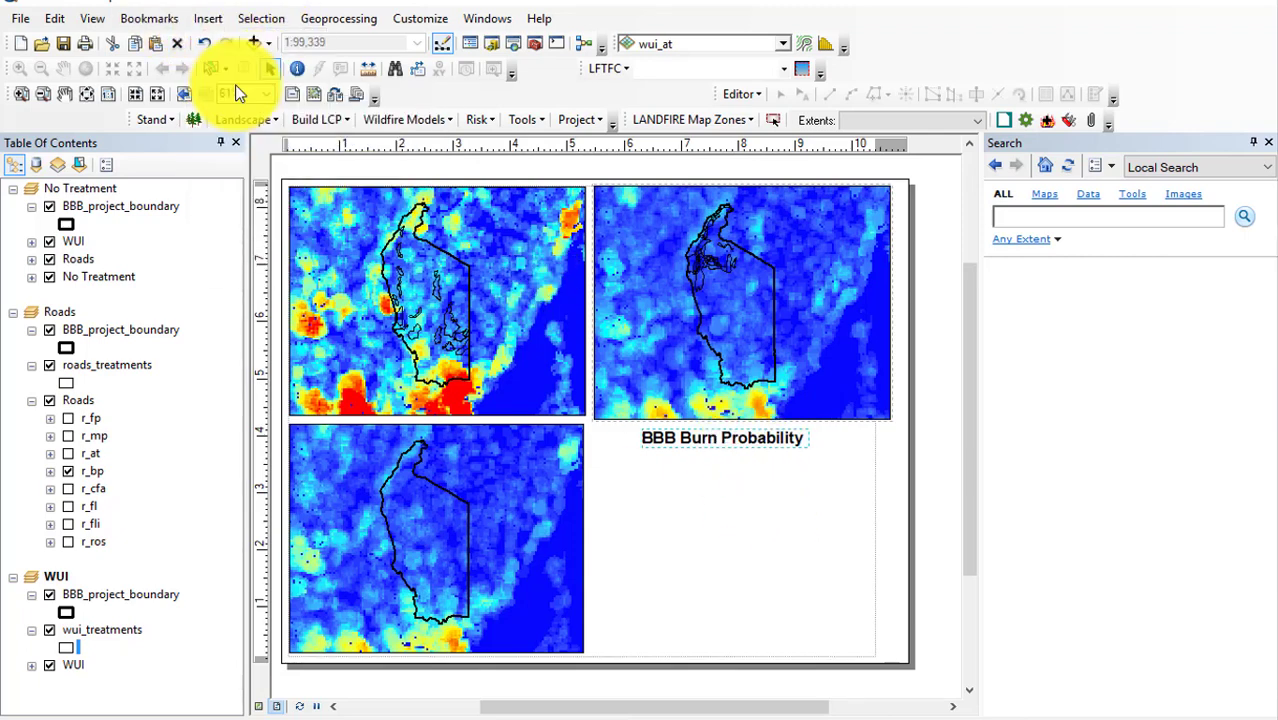
double_click(626, 432)
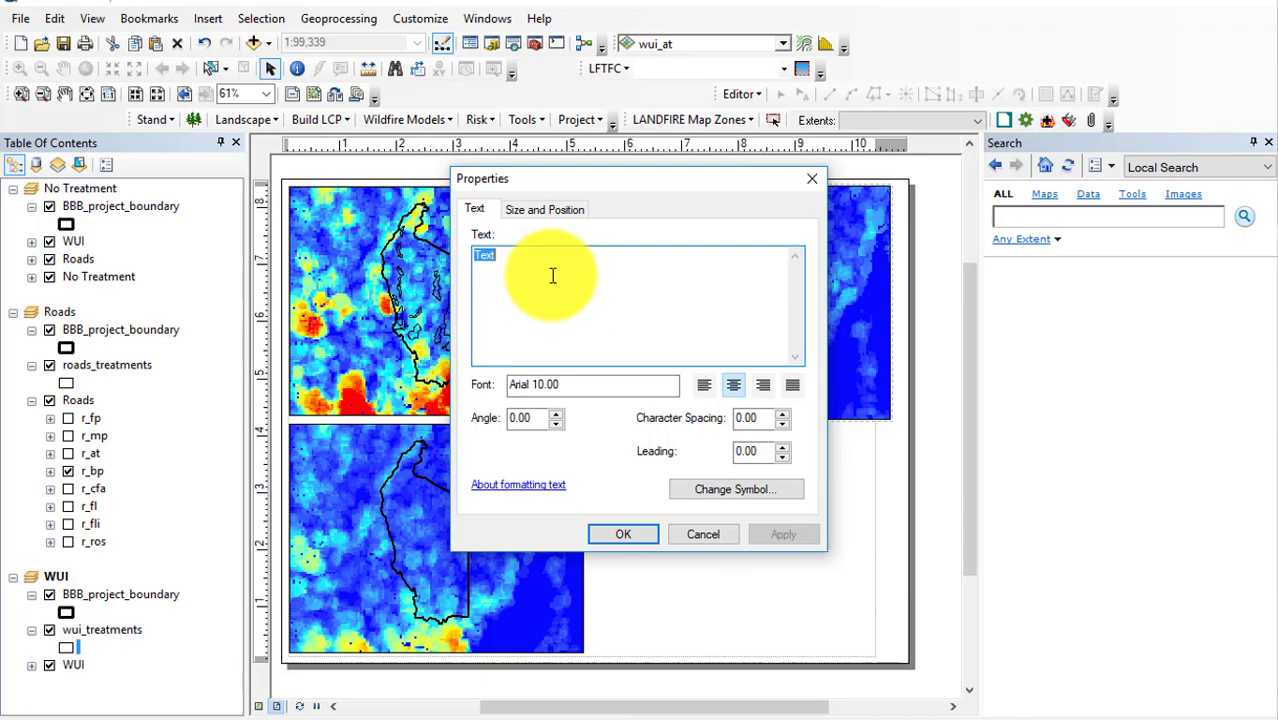
type("No Treatment")
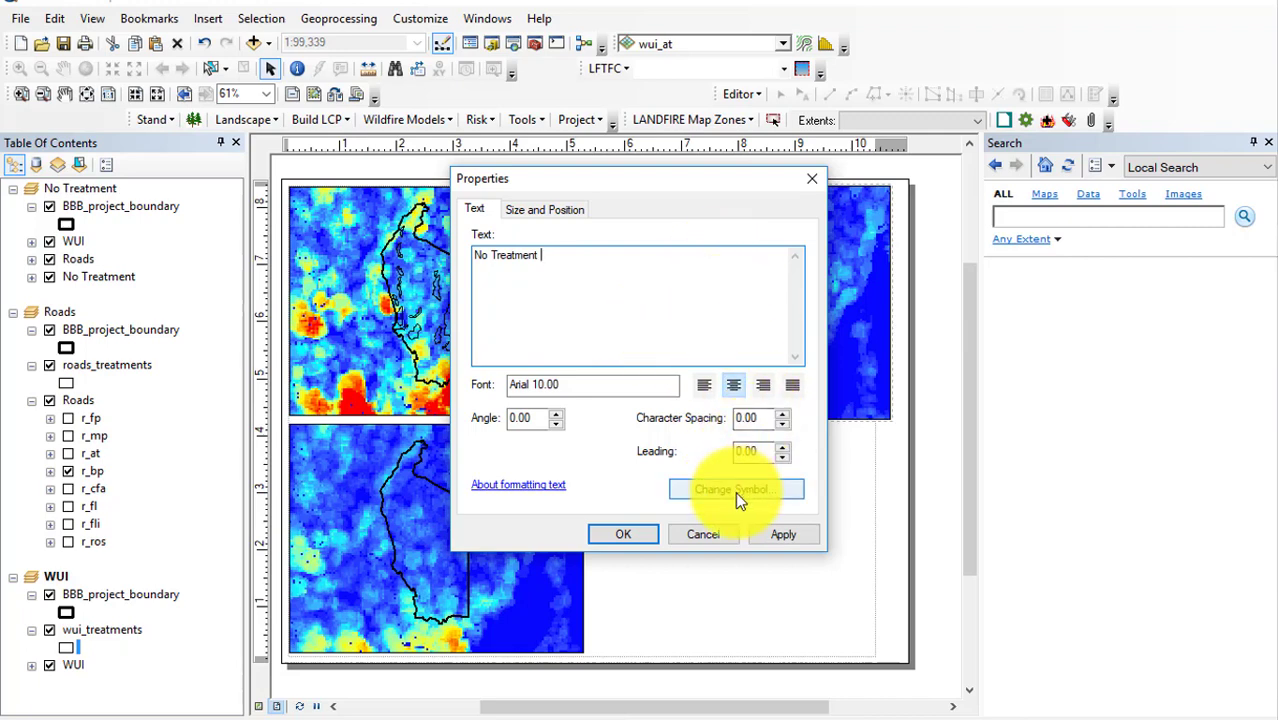
Format the "No Treatment" label in bold with font size 16.
left_click(736, 493)
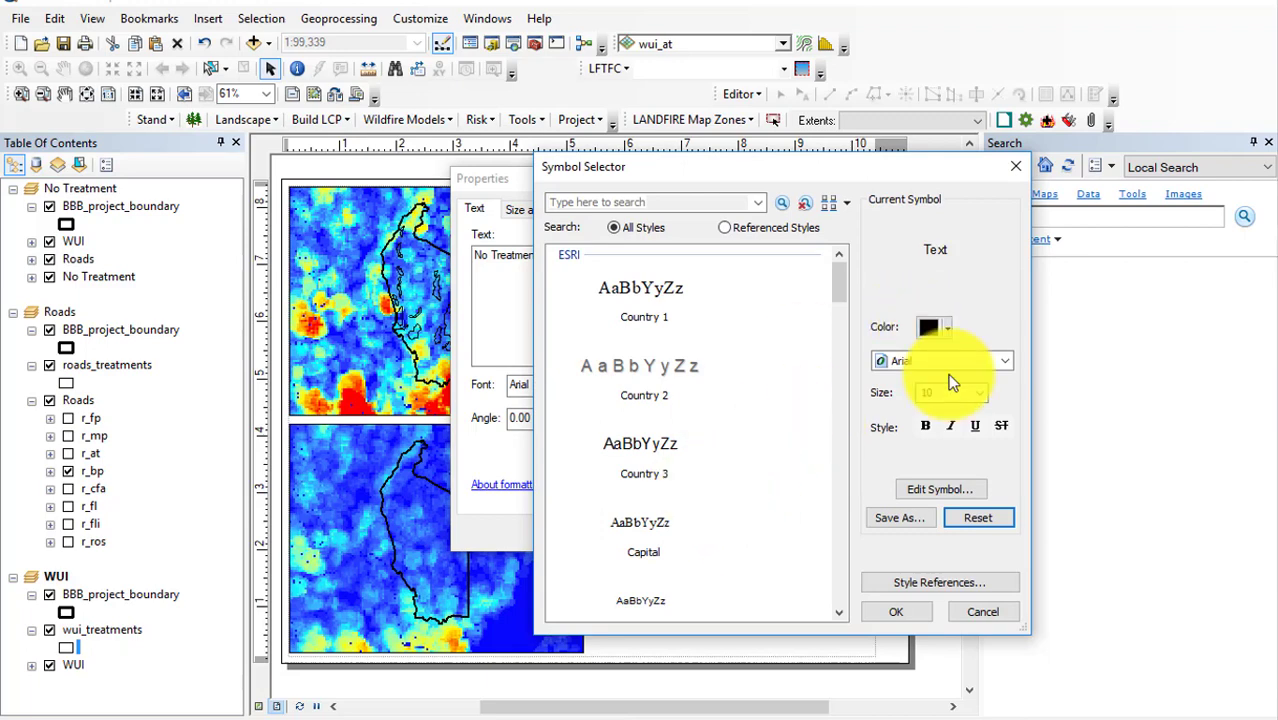
left_click(948, 393)
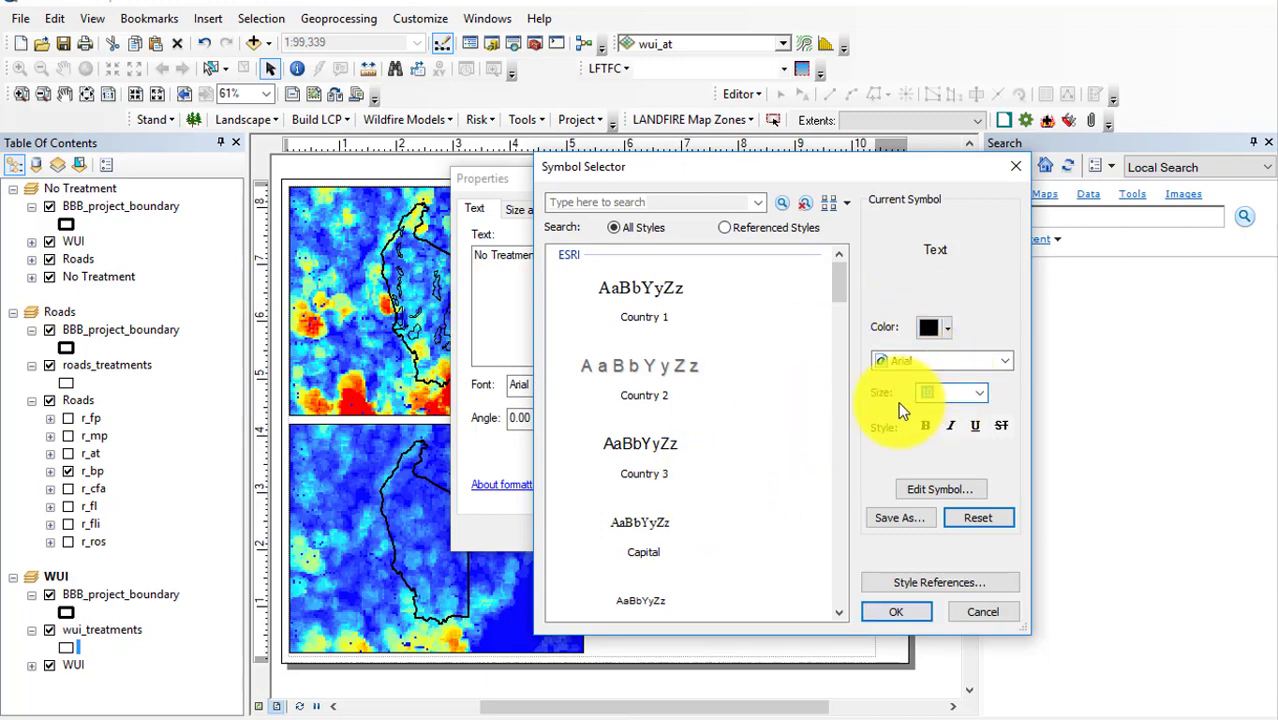
type("16")
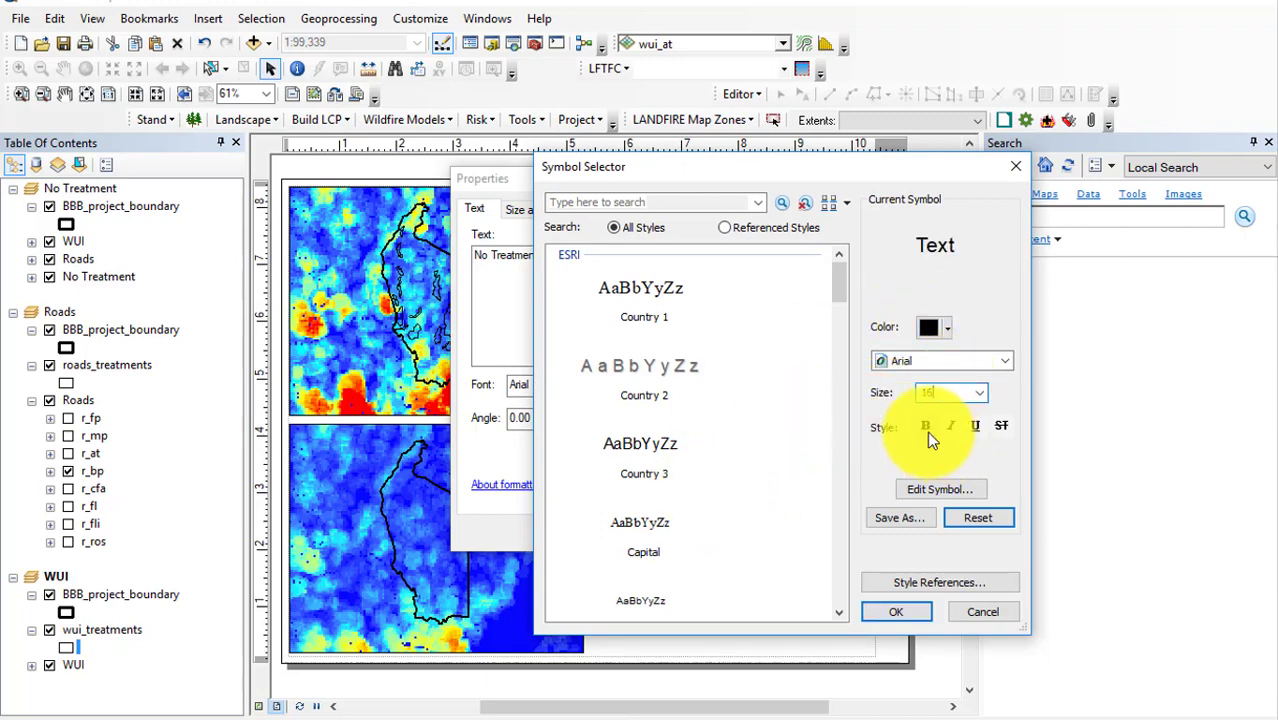
left_click(925, 426)
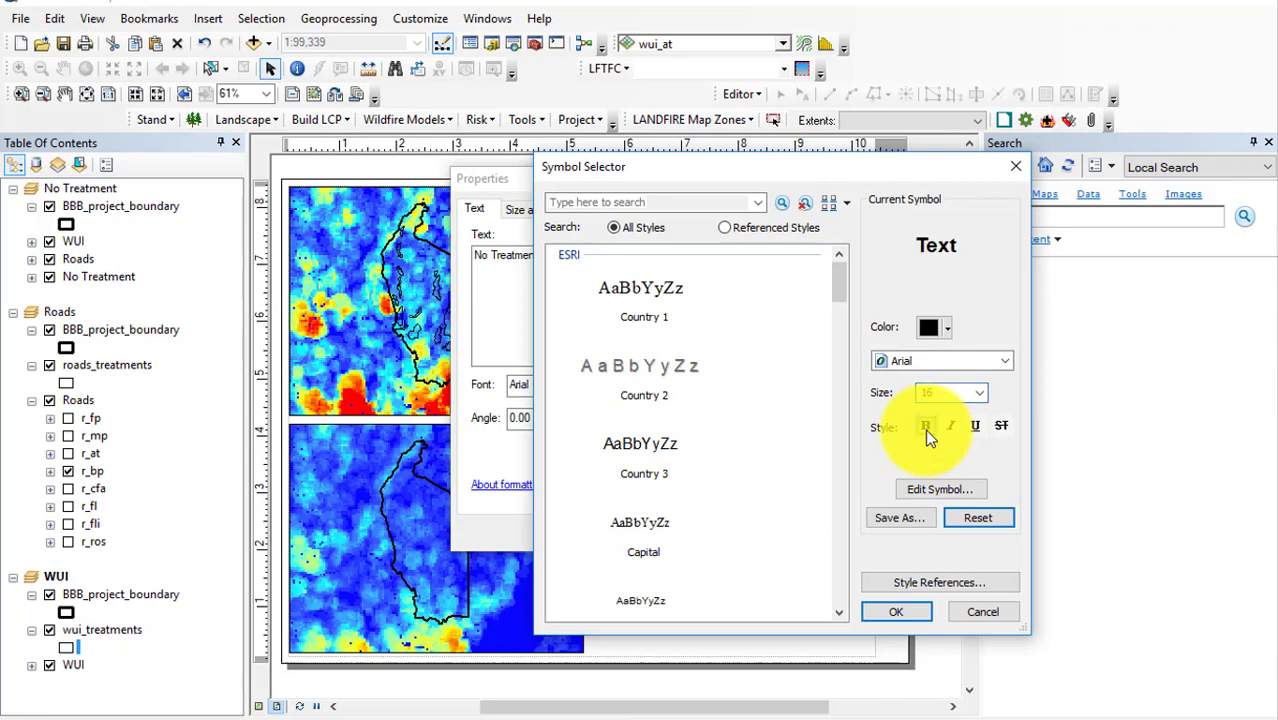
left_click(893, 613)
left_click(622, 535)
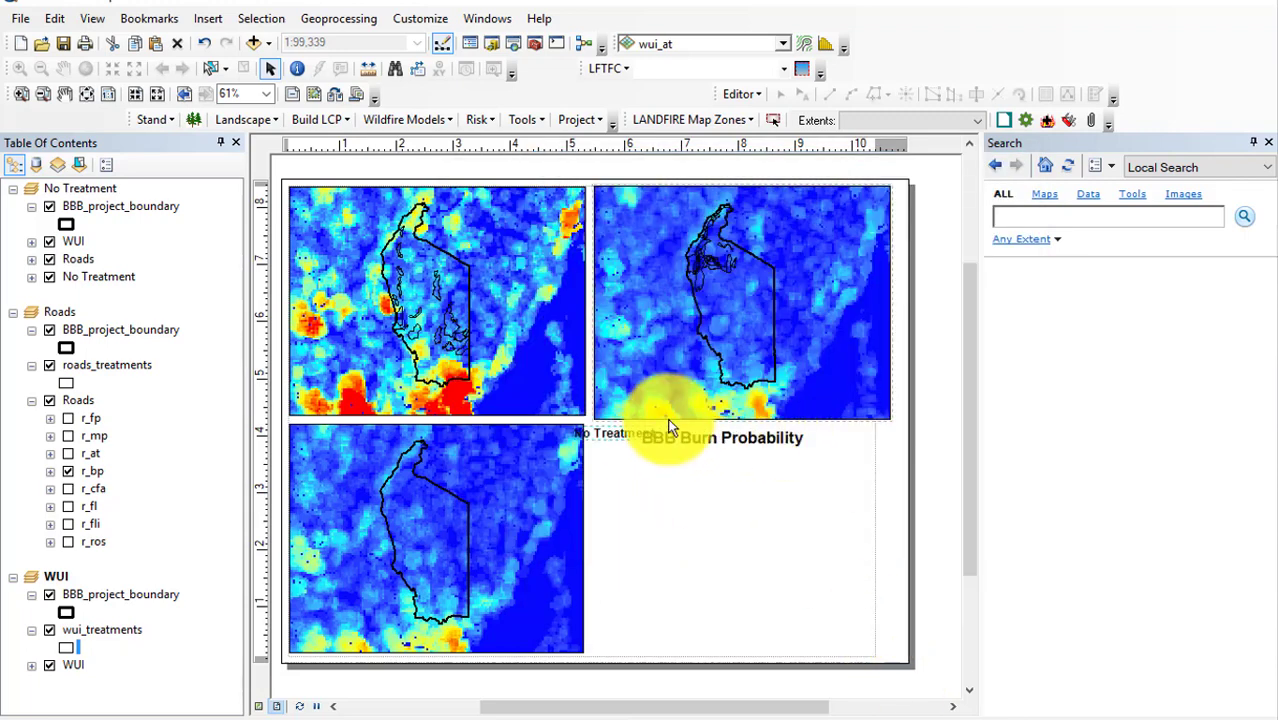
Duplicate the "No Treatment" label and place one copy at the bottom center of the No Treatment map.
left_click_drag(622, 428, 624, 430)
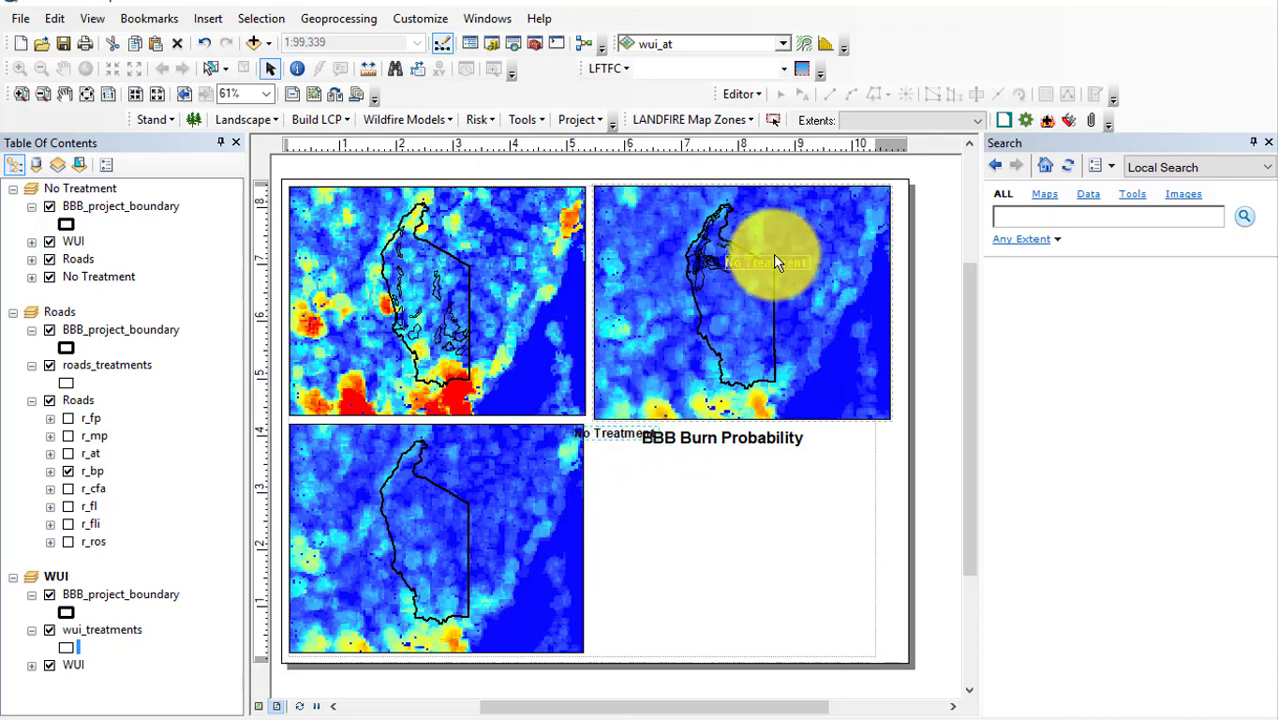
left_click_drag(755, 193, 794, 211)
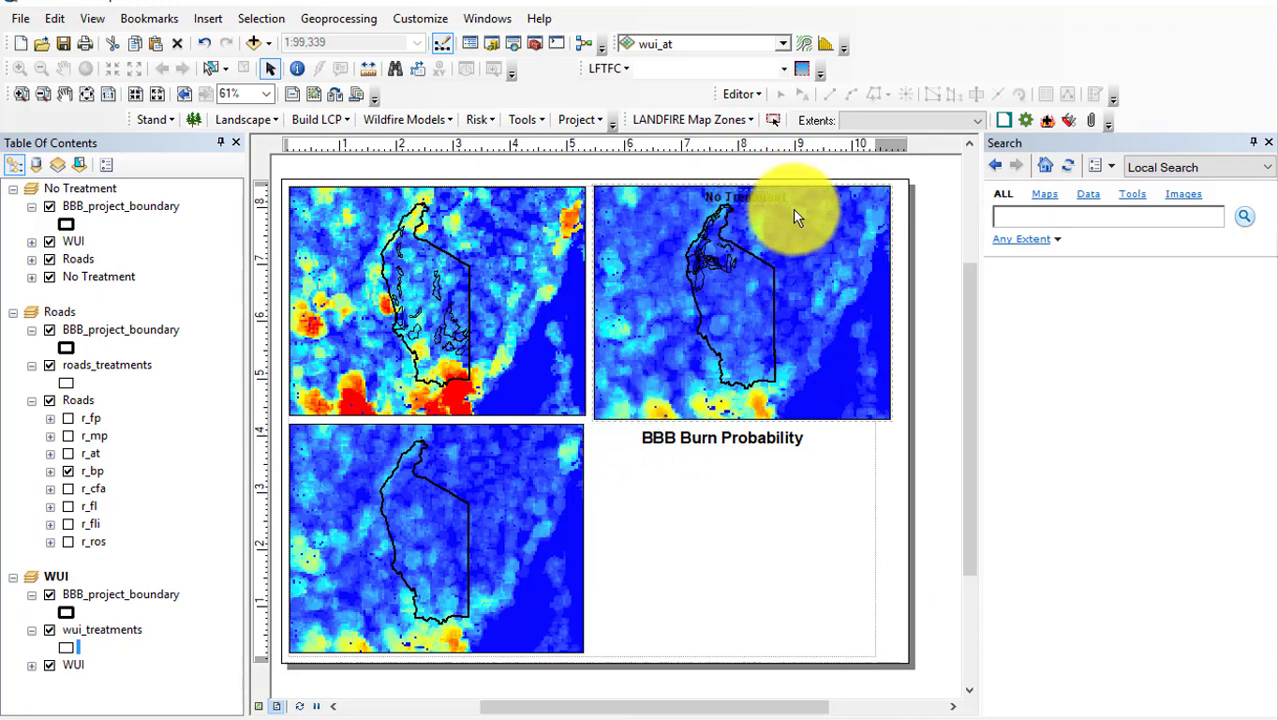
left_click(759, 202)
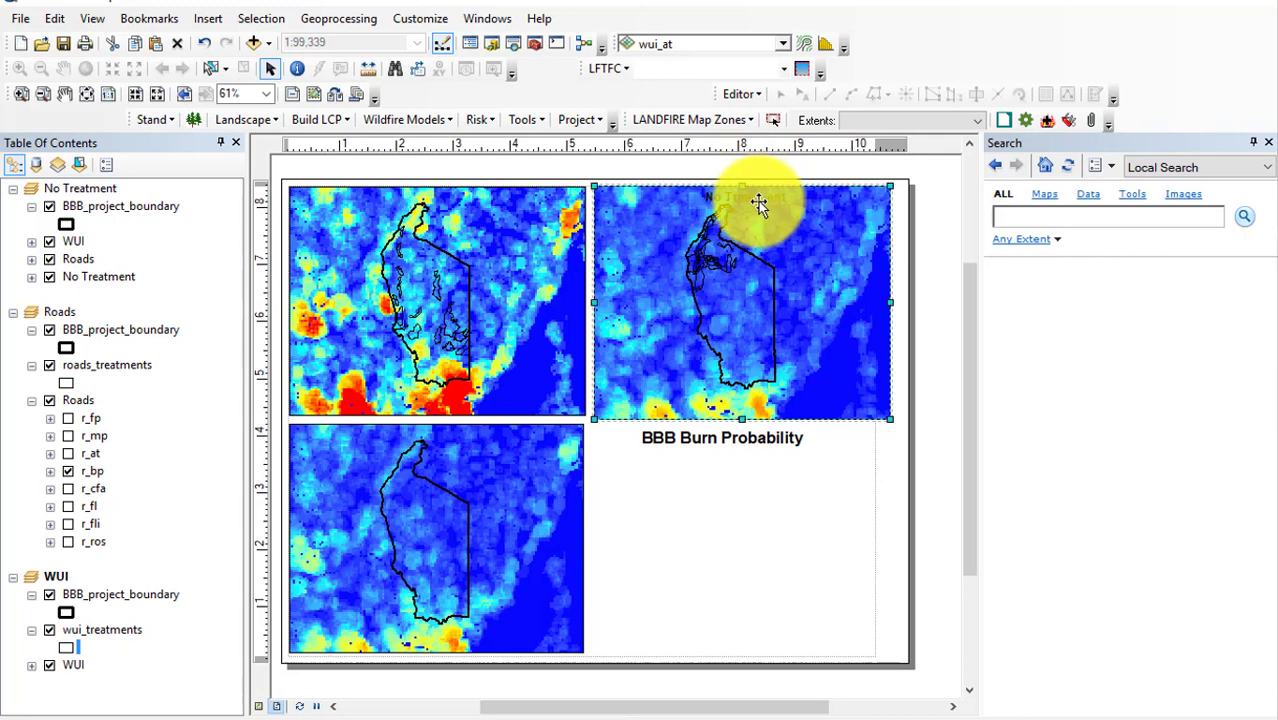
left_click(755, 201)
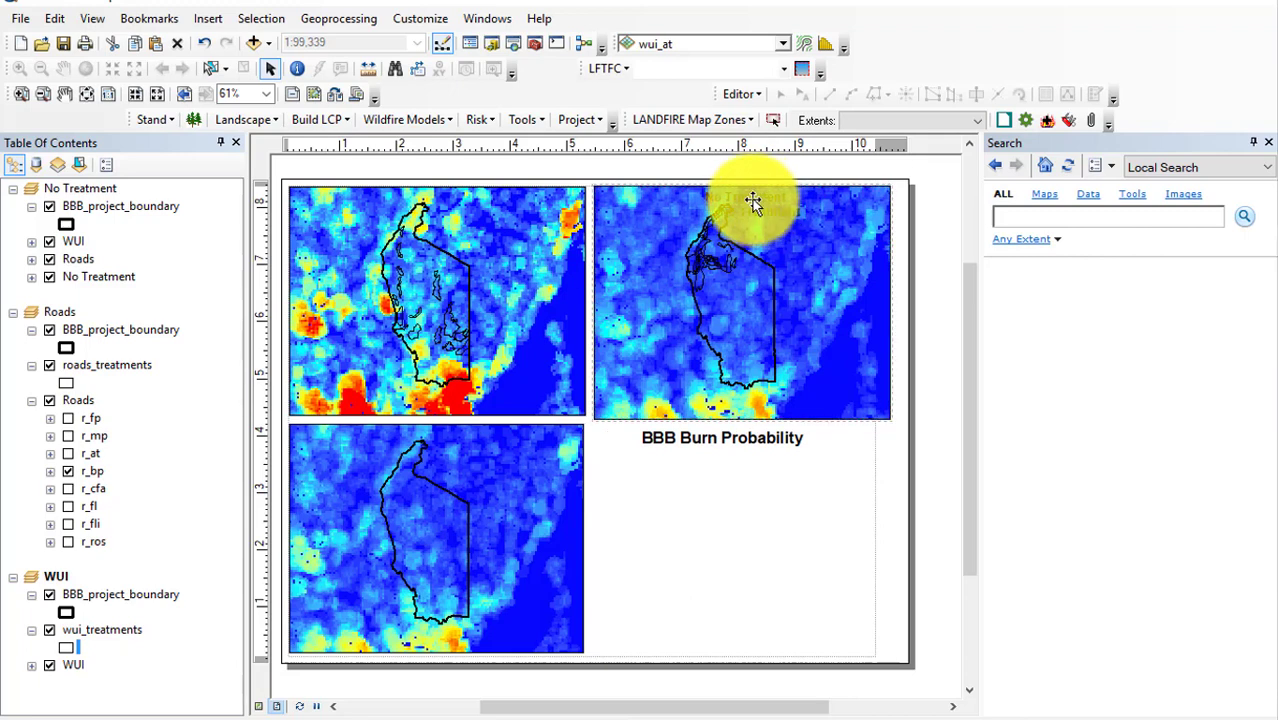
left_click_drag(762, 204, 434, 645)
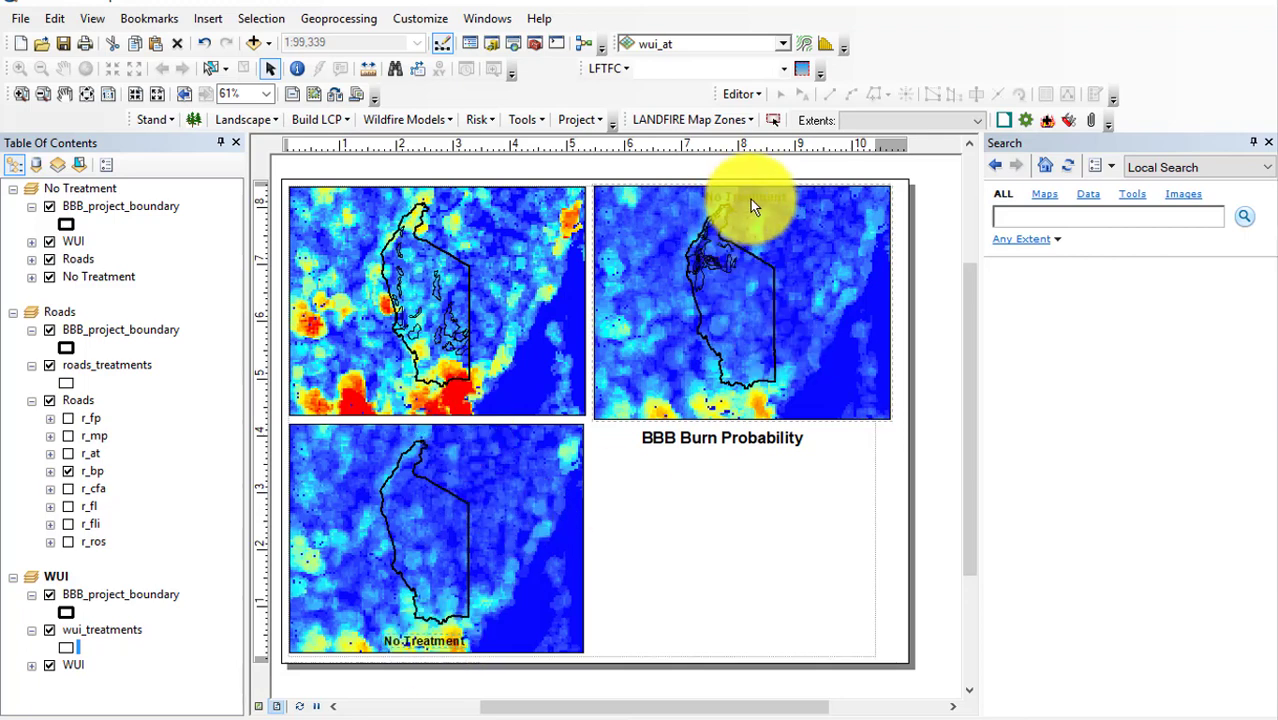
Place the spare label copy at the WUI map's bottom center reading "WUI Treatment", and change the Roads map's label to "Roads Treatment".
left_click_drag(755, 200, 756, 409)
left_click(831, 370)
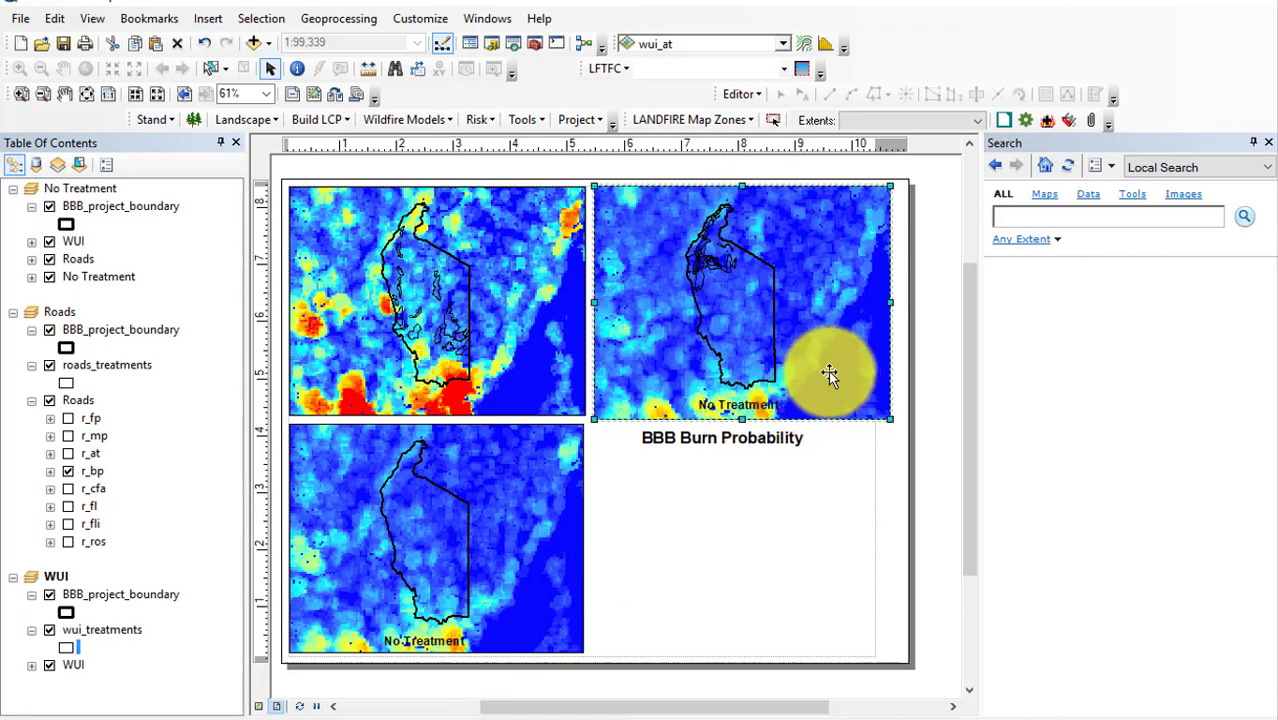
double_click(747, 406)
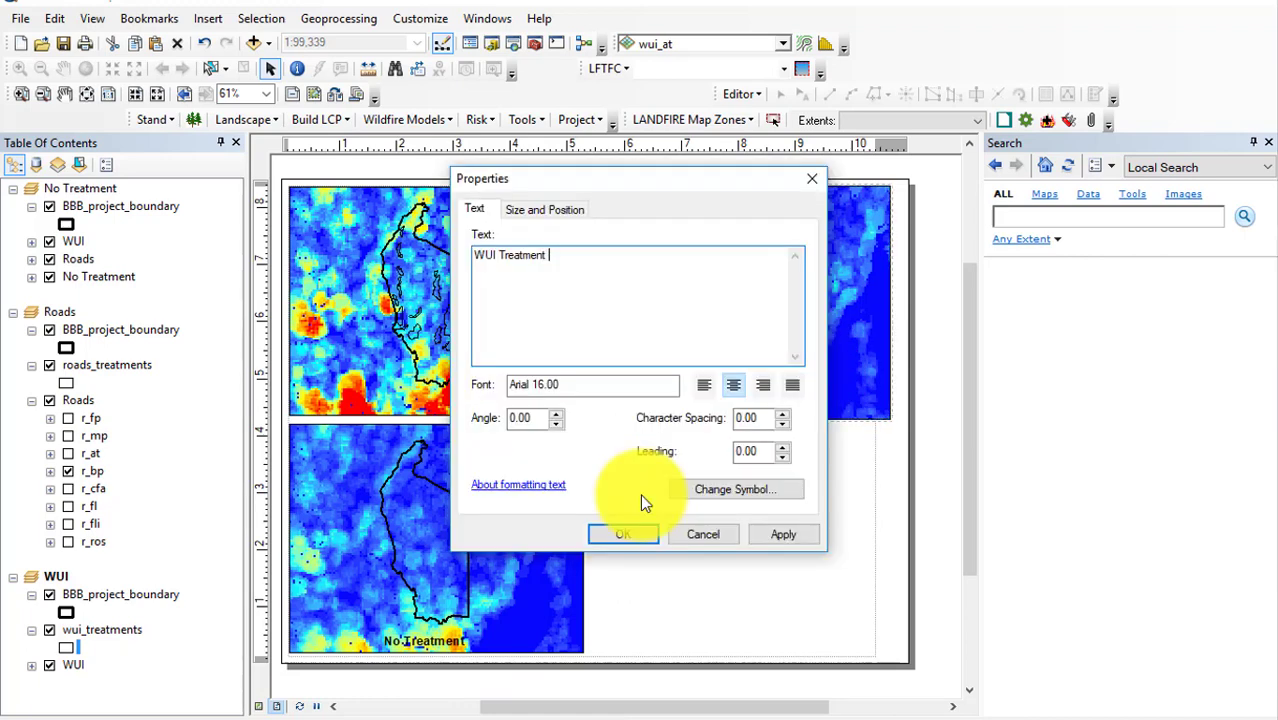
left_click(625, 534)
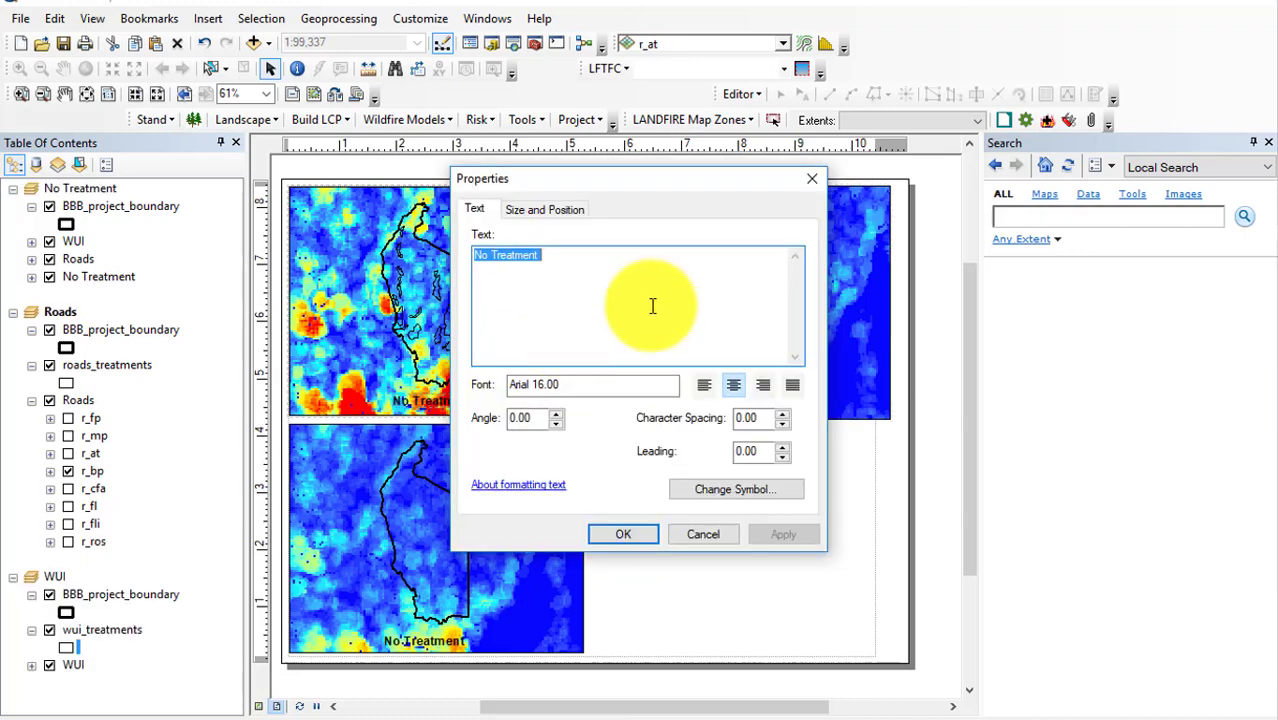
type("Roads")
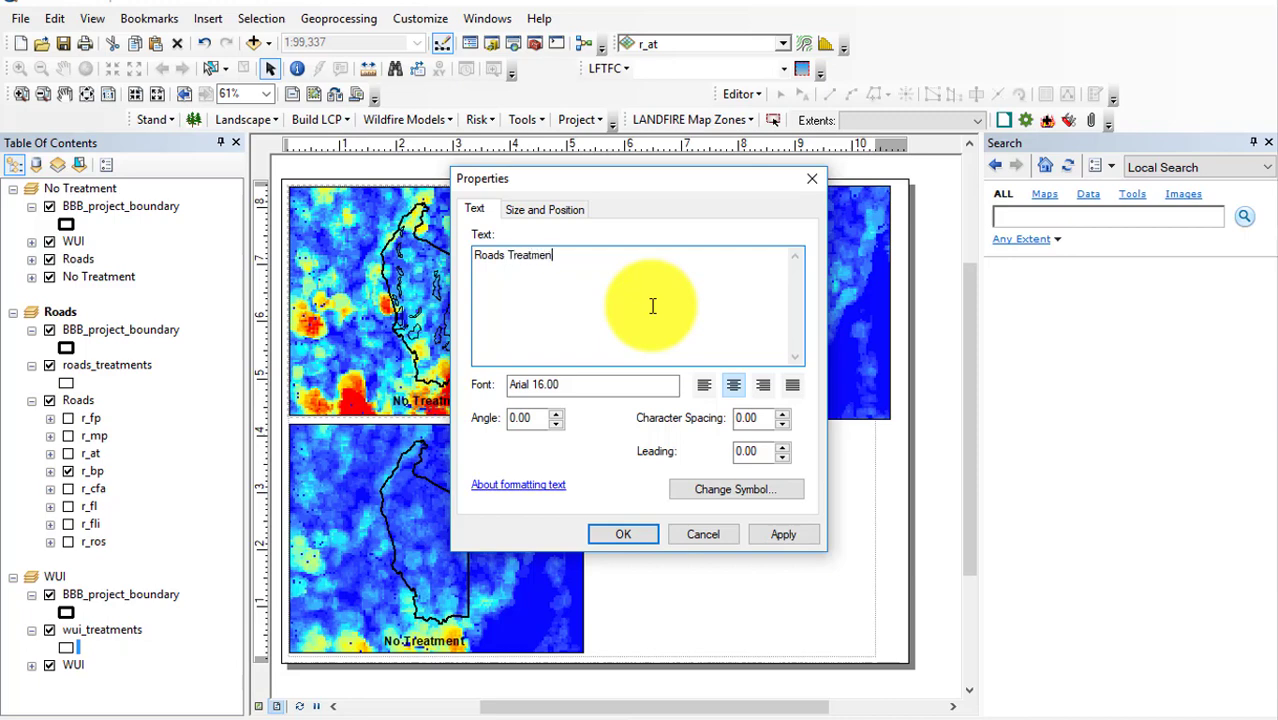
left_click(623, 534)
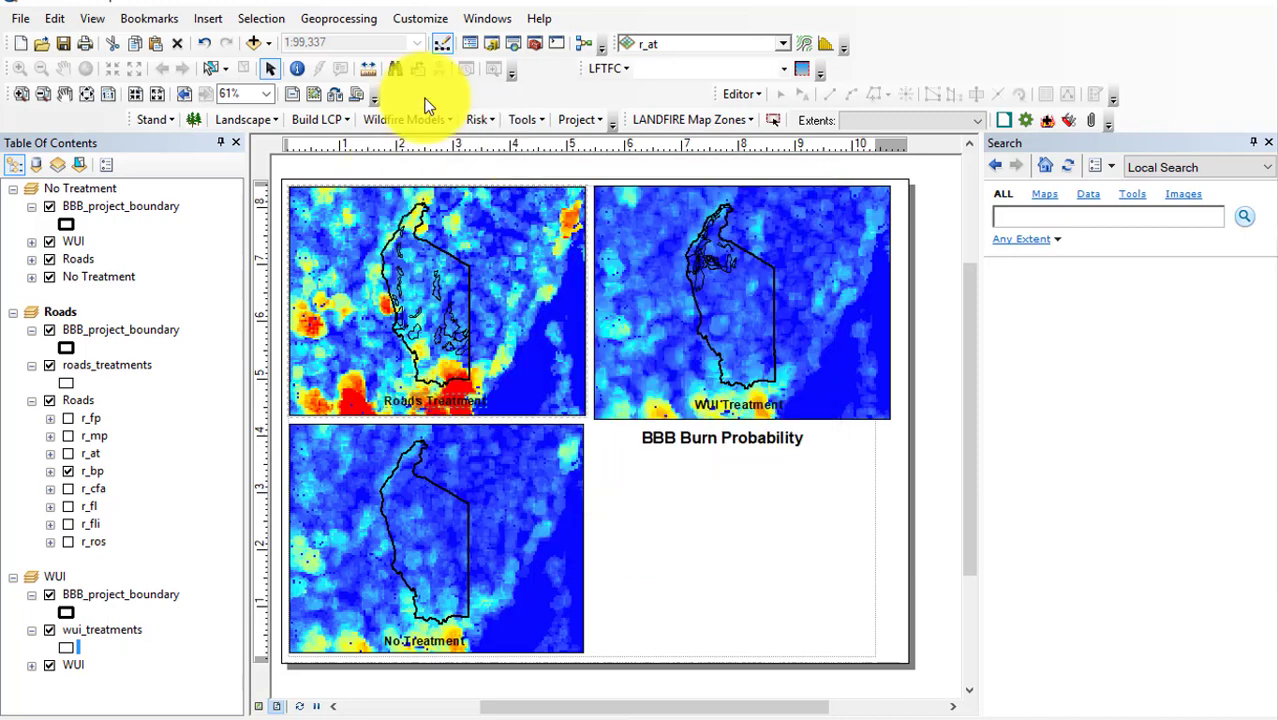
Insert a one-column legend with BBB_project_boundary, roads_treatments and r_bp, and place it in the page's empty lower-right area.
left_click(214, 19)
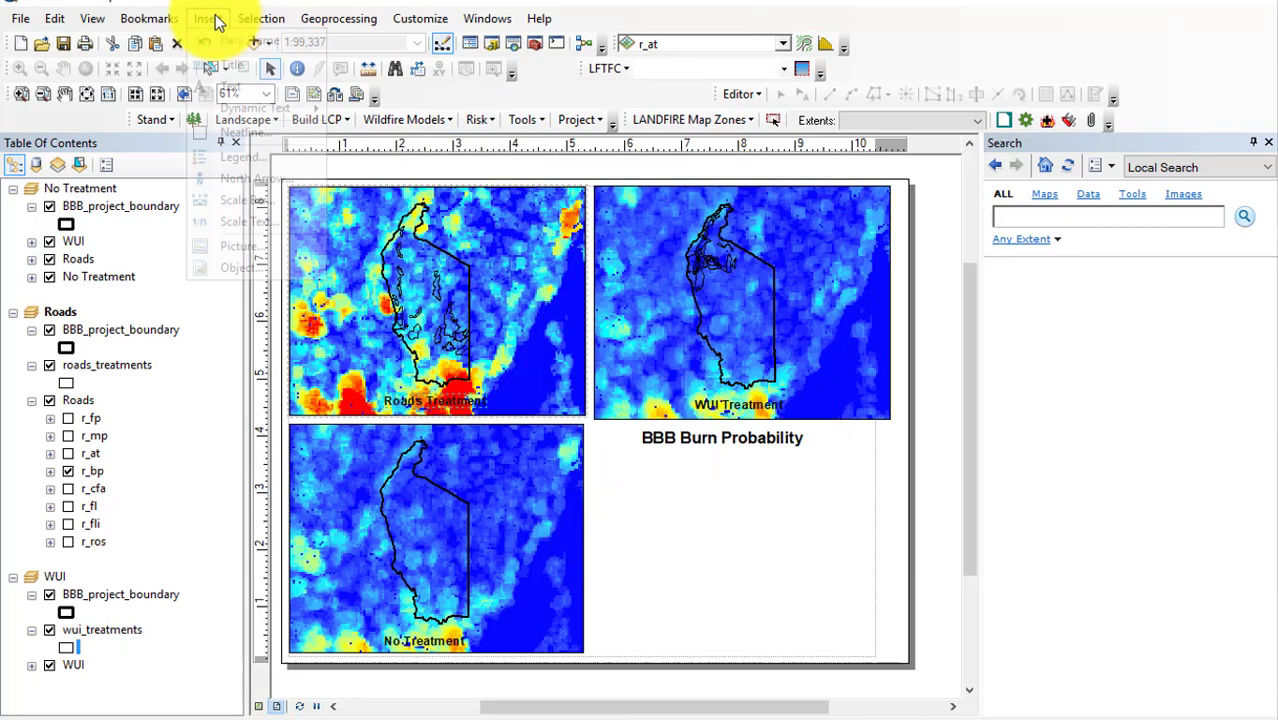
left_click(245, 155)
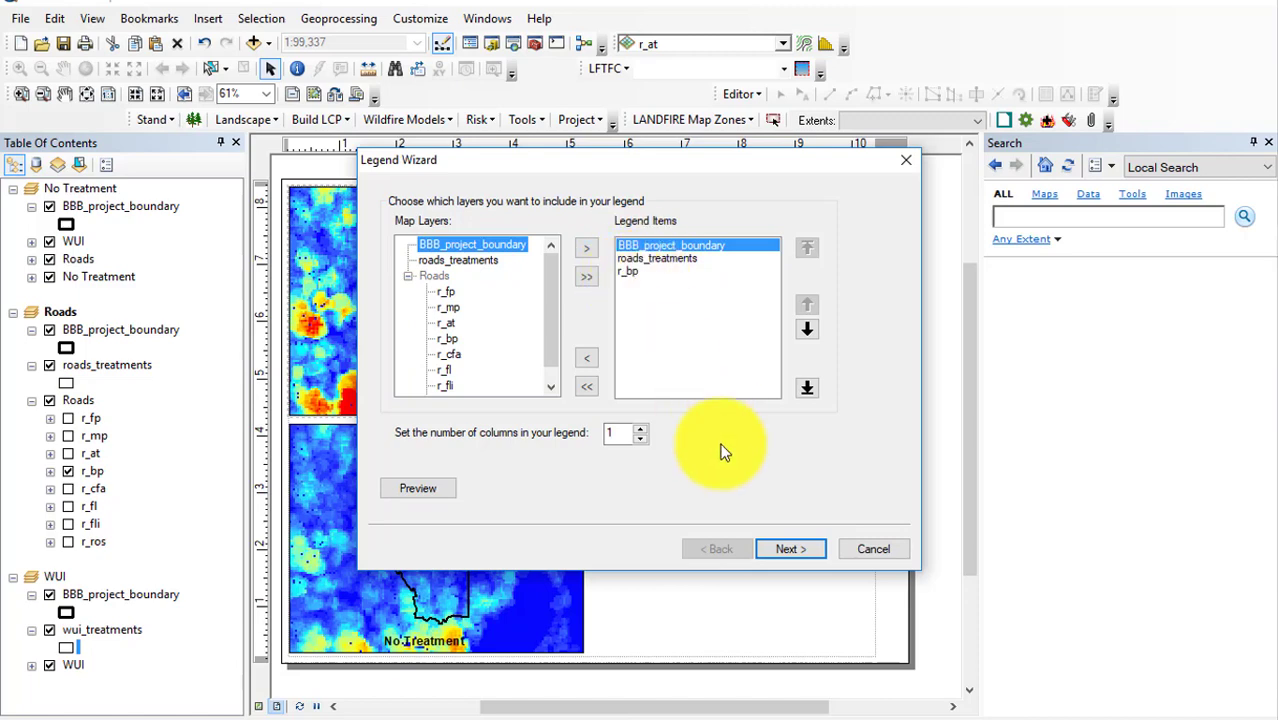
left_click(792, 550)
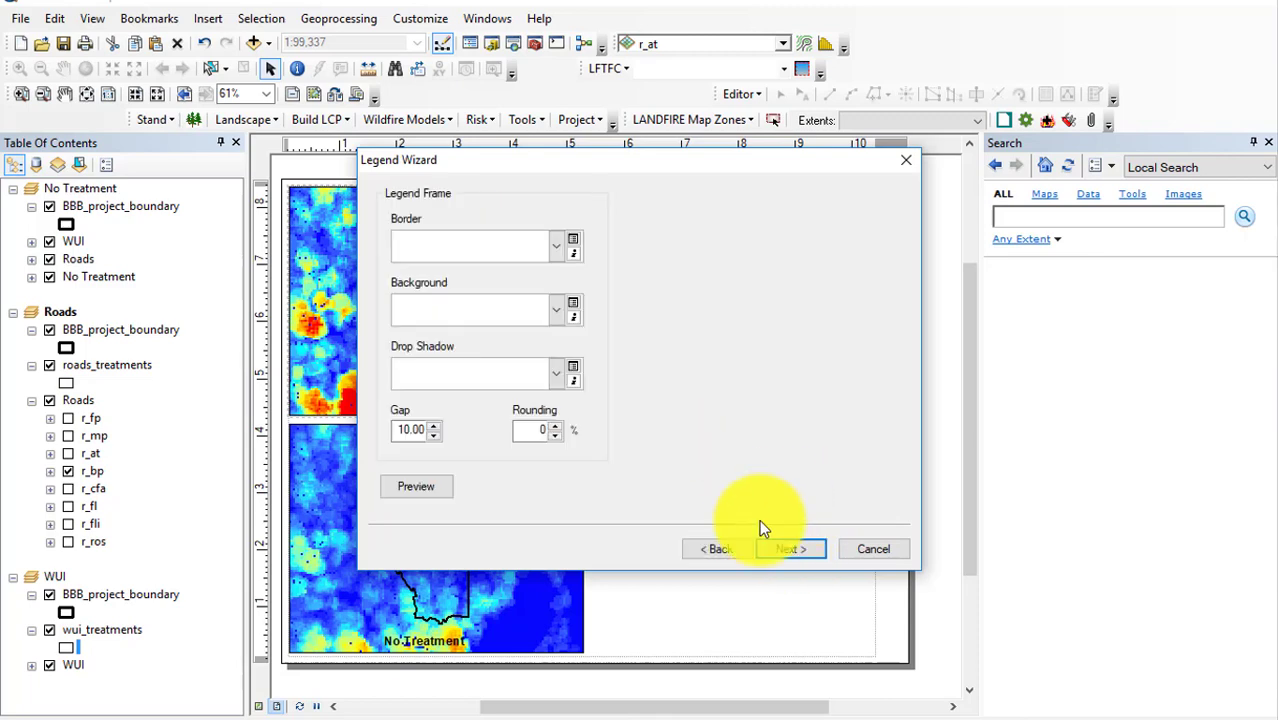
left_click(795, 549)
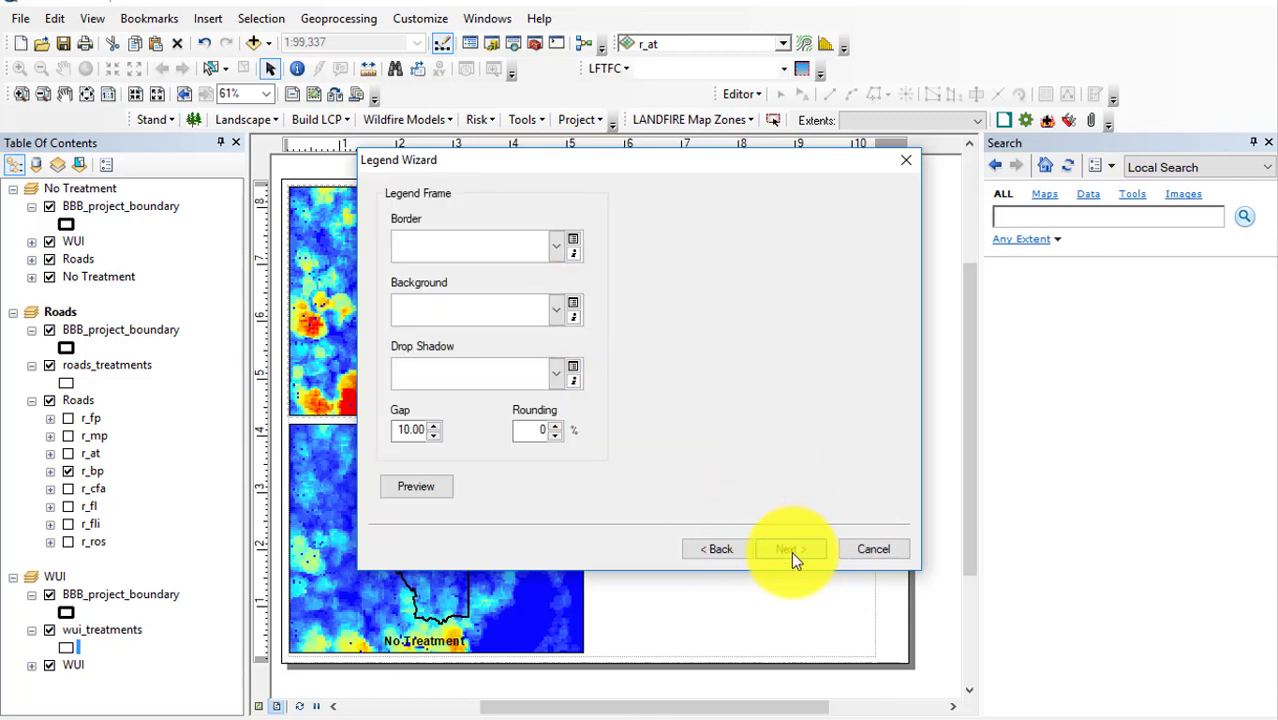
left_click(792, 551)
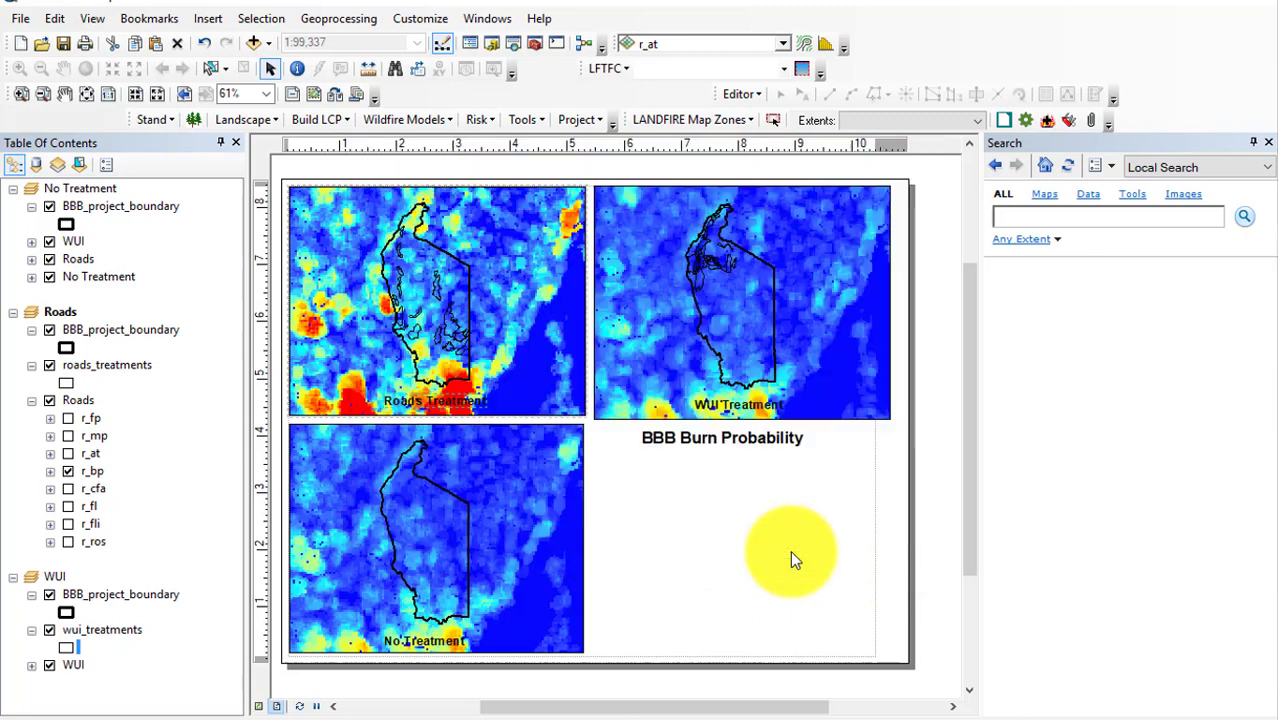
left_click_drag(692, 471, 800, 526)
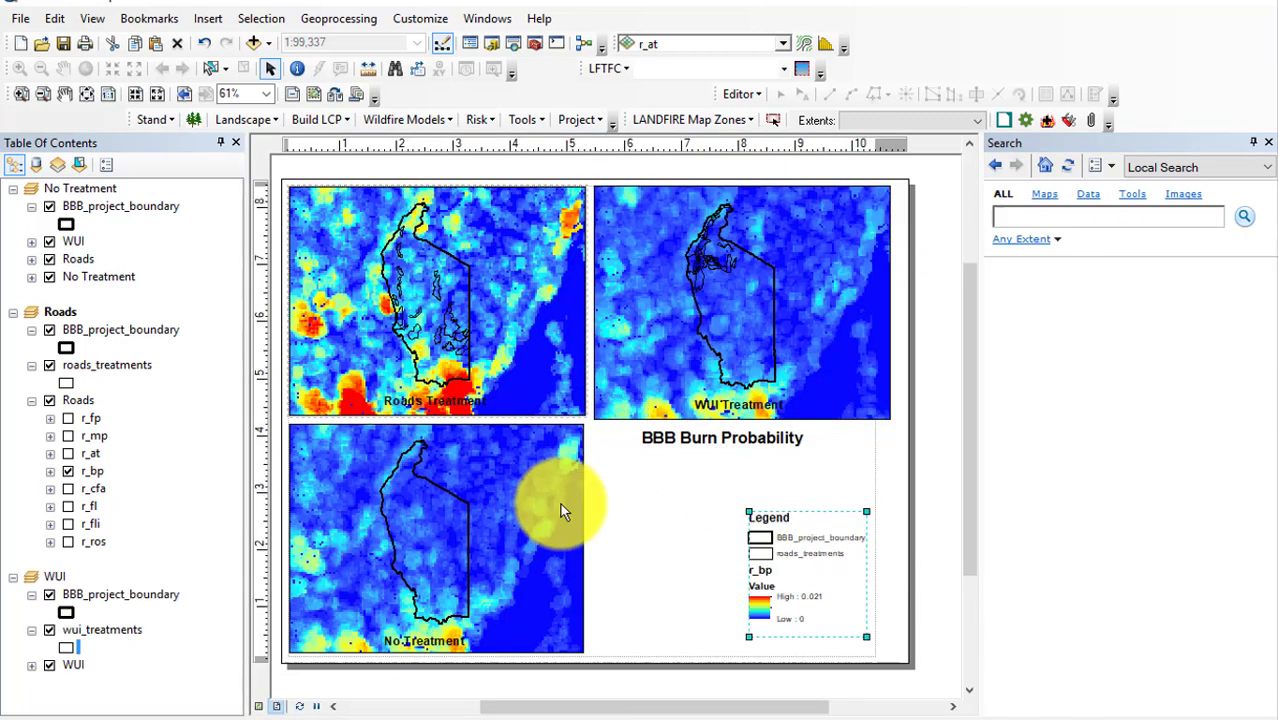
Rename the roads_treatments layer in the Roads data frame as "Treatments".
left_click(94, 365)
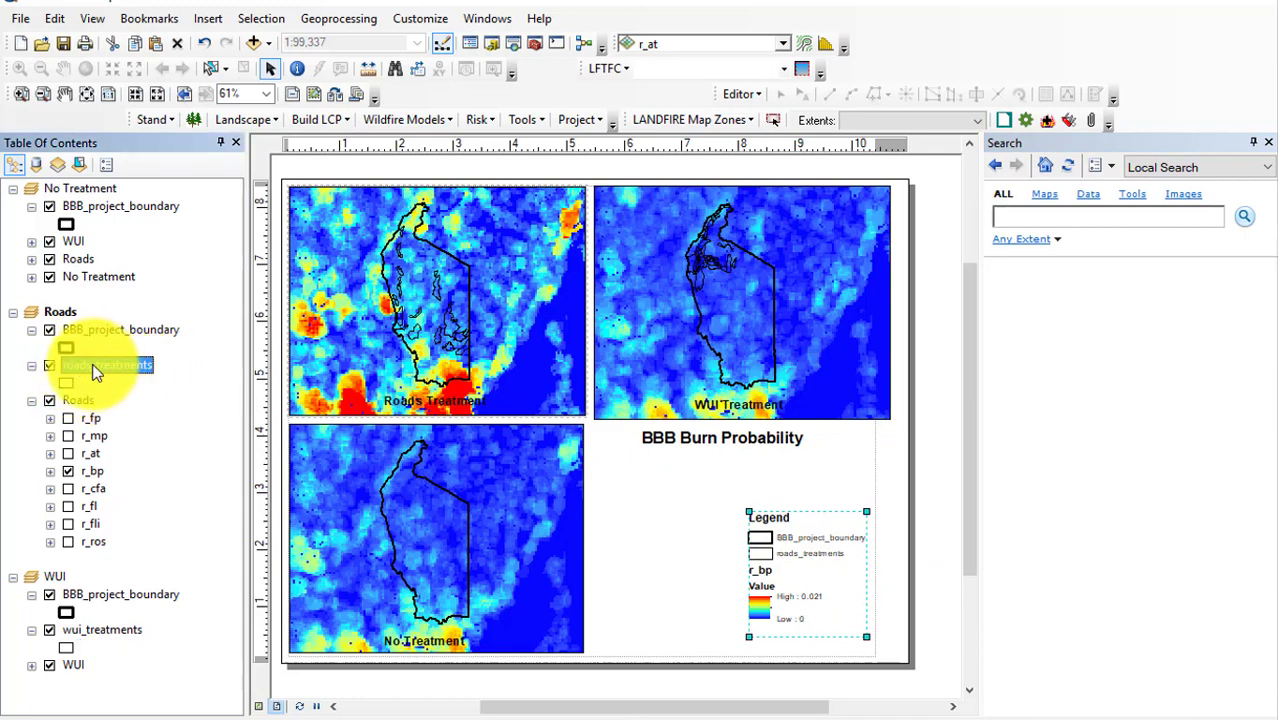
left_click(107, 366)
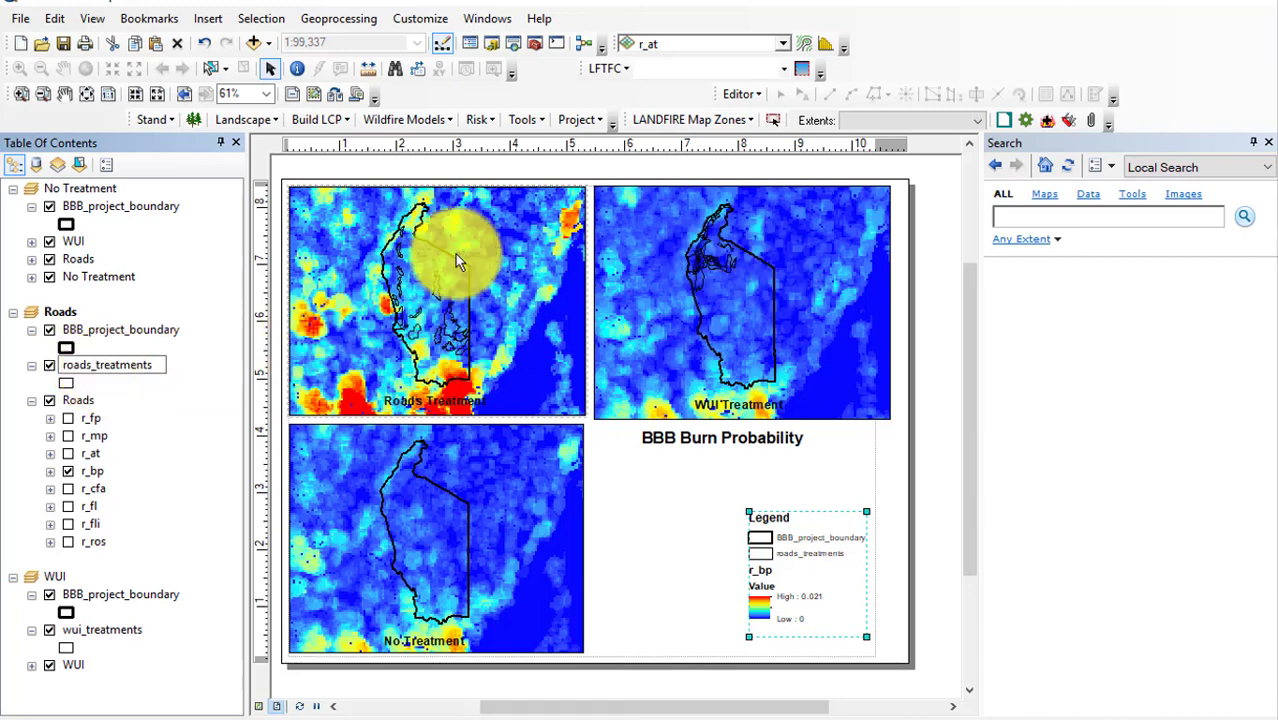
key("BackSpace")
key("BackSpace")
key("BackSpace")
key("BackSpace")
key("BackSpace")
key("BackSpace")
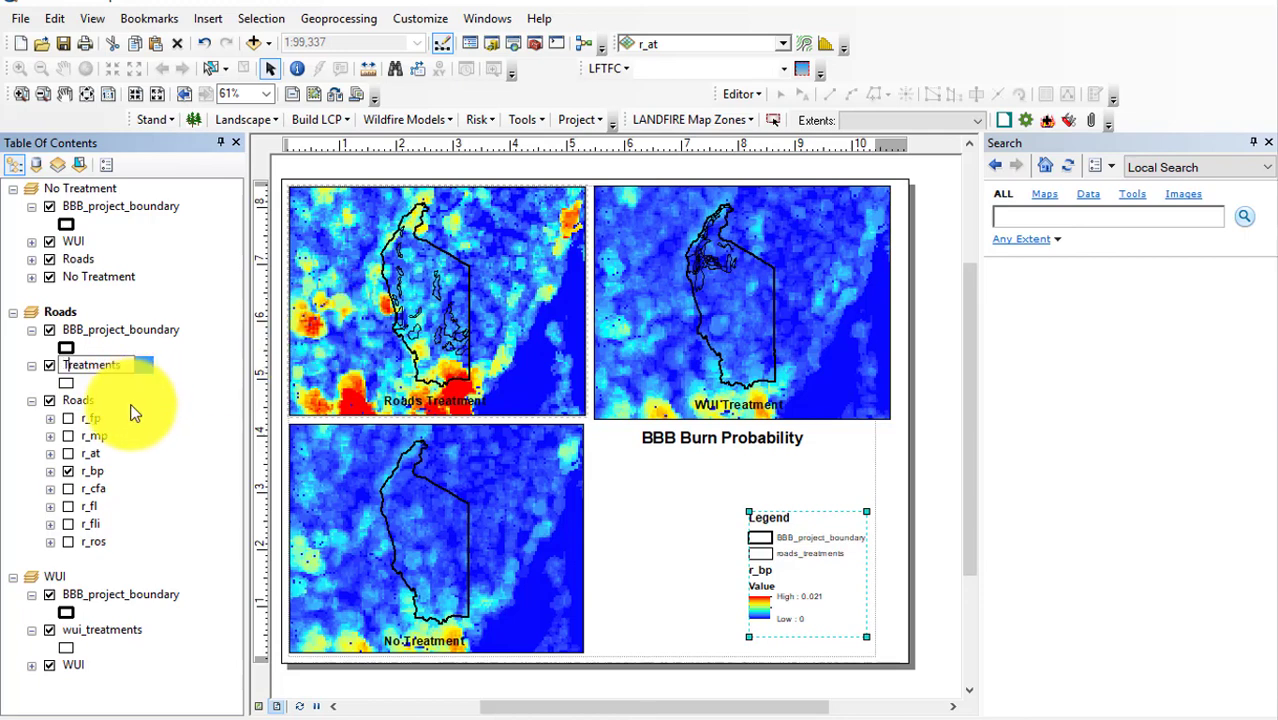
Rename the boundary layer in the Roads data frame as "BBB project boundary".
left_click(96, 332)
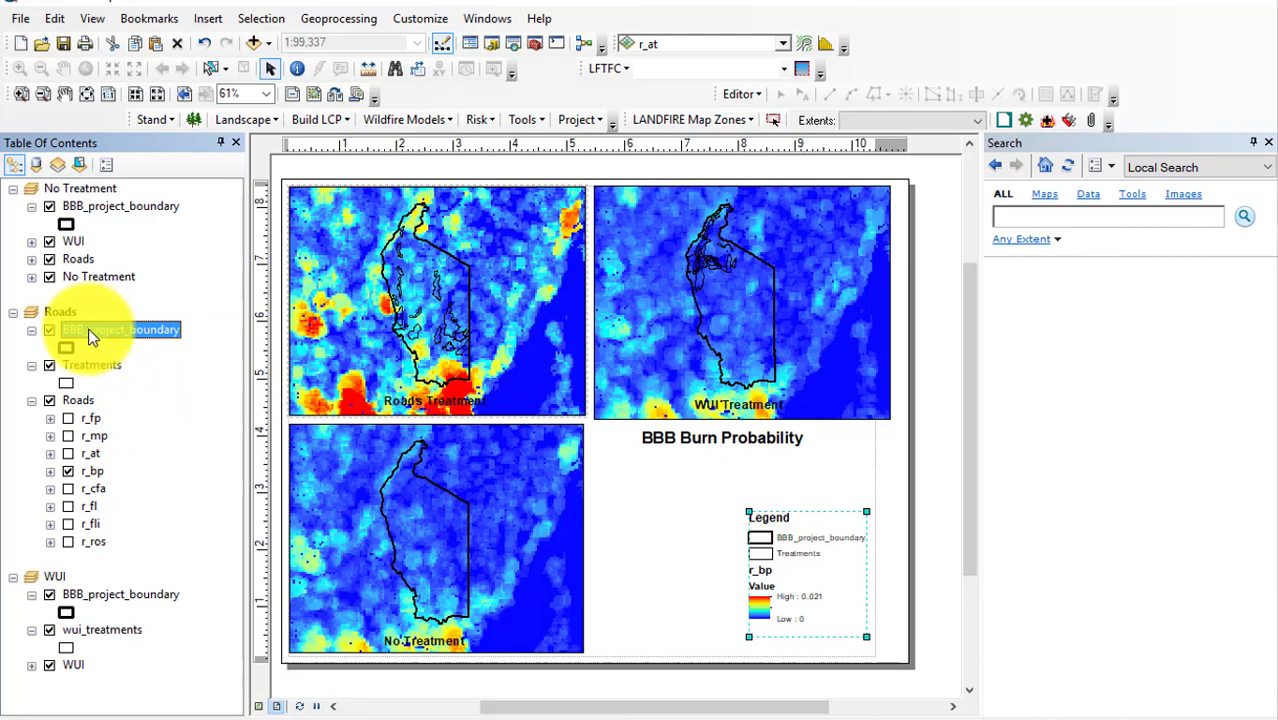
left_click(90, 332)
left_click(91, 332)
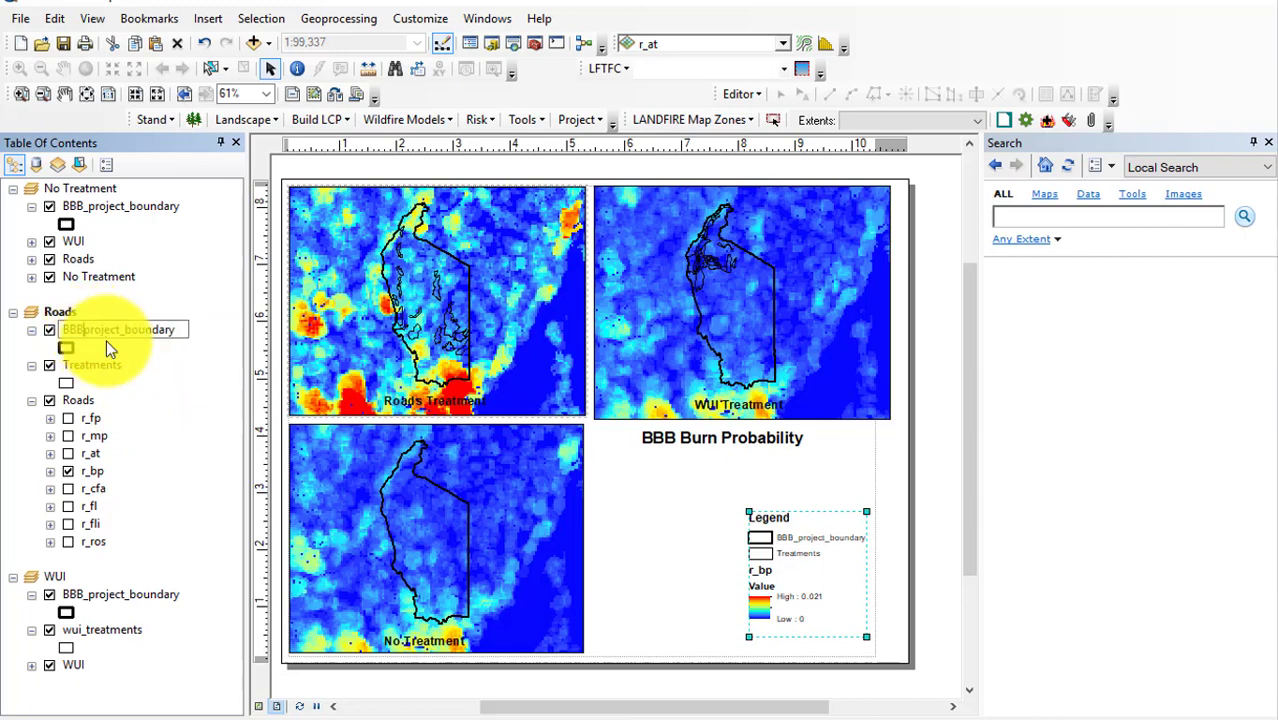
key("shift+End")
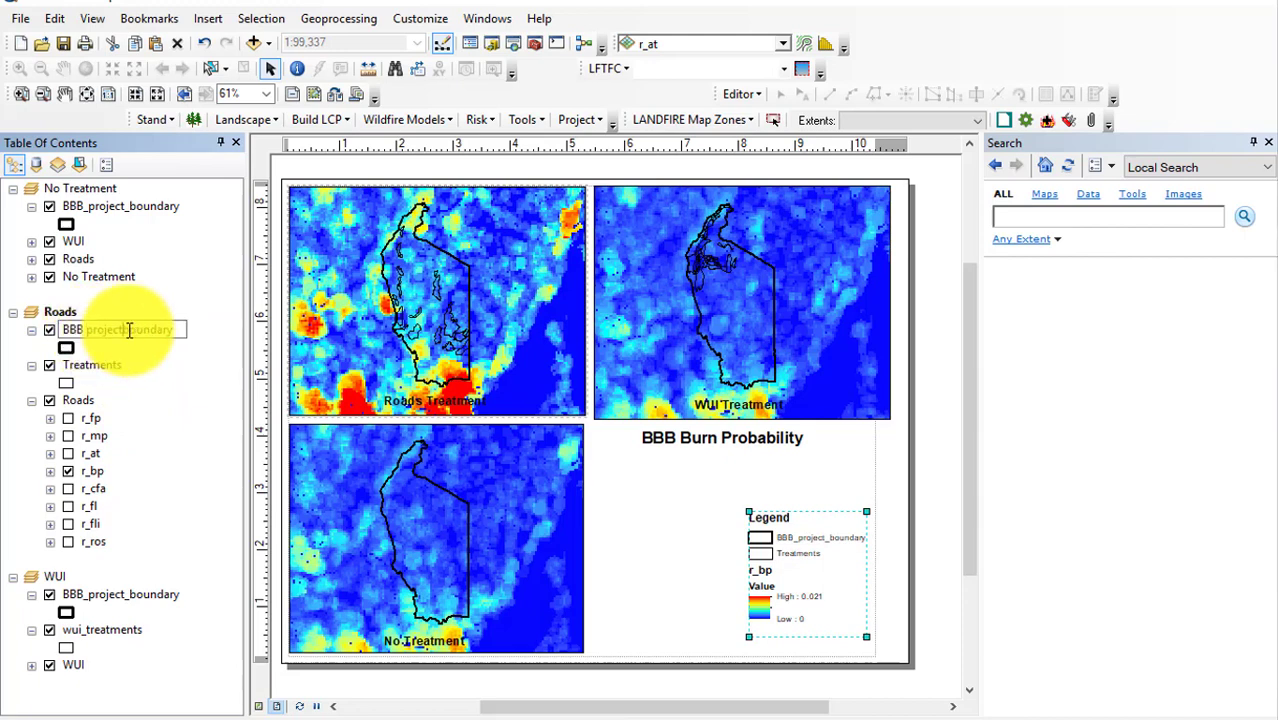
type("project boundary")
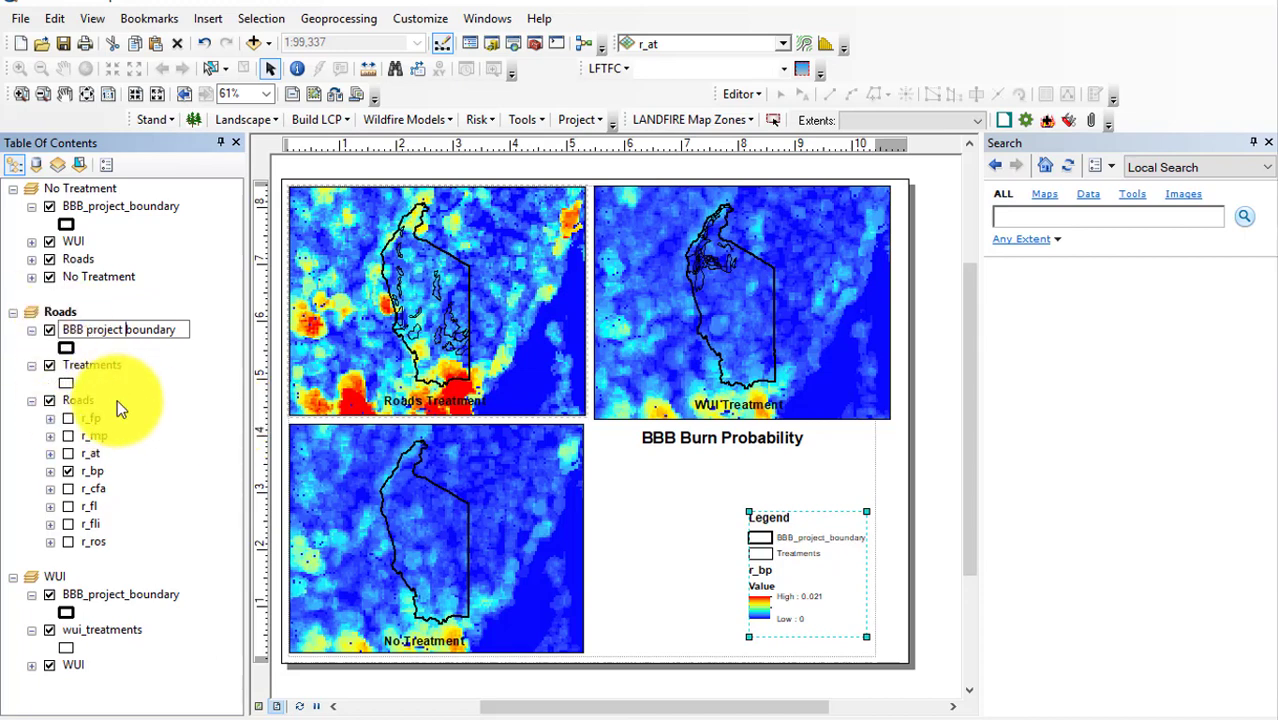
key("Return")
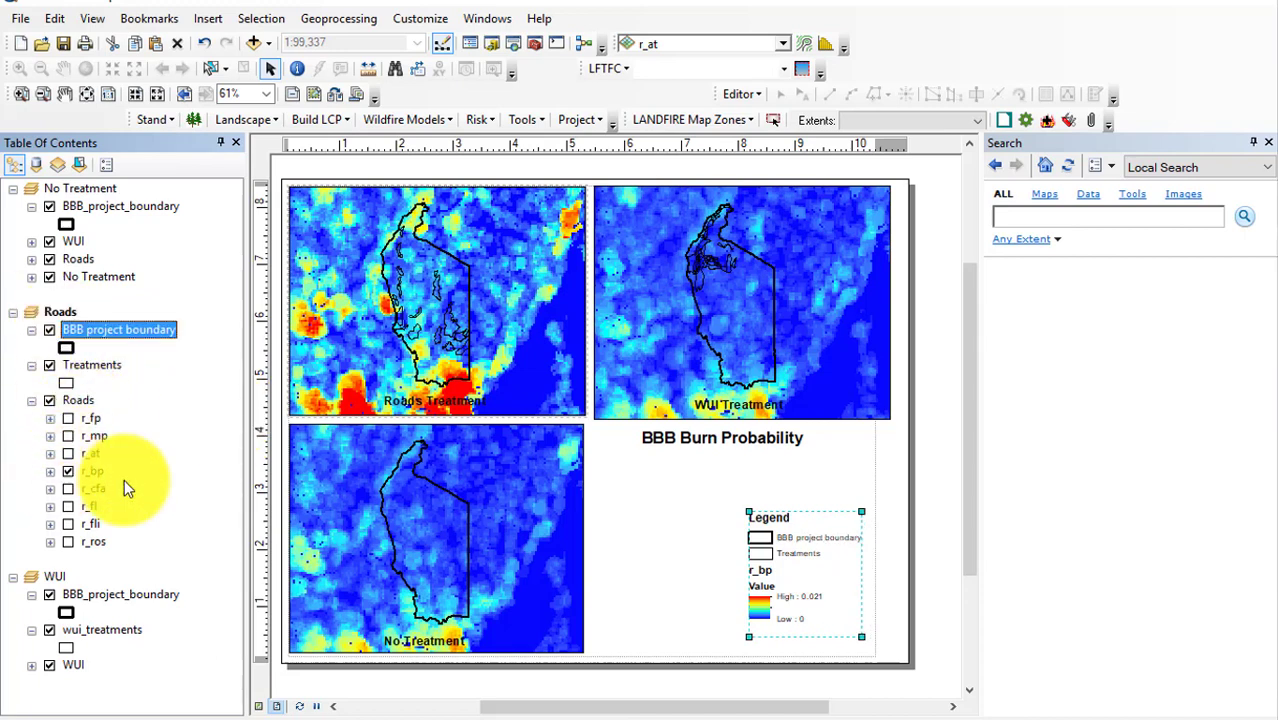
Clear the "Value" heading and the r_bp layer name in the Roads data frame so neither shows in the legend.
left_click(50, 471)
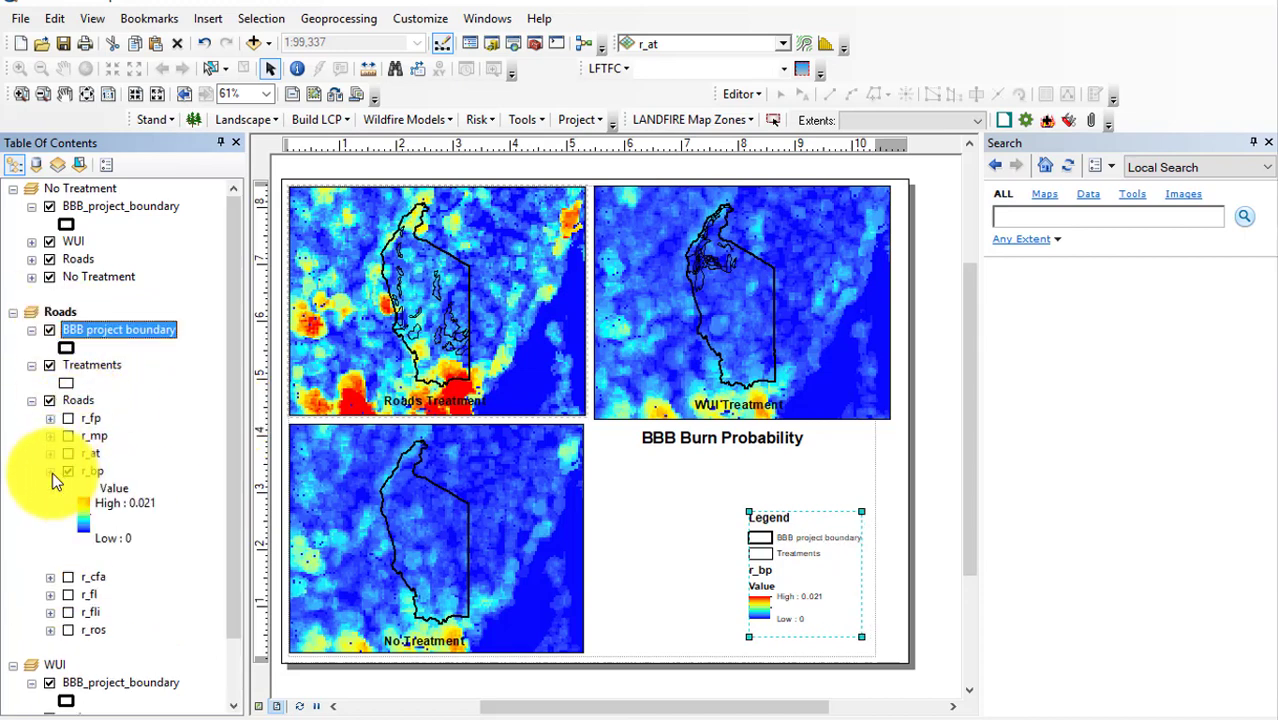
left_click(118, 485)
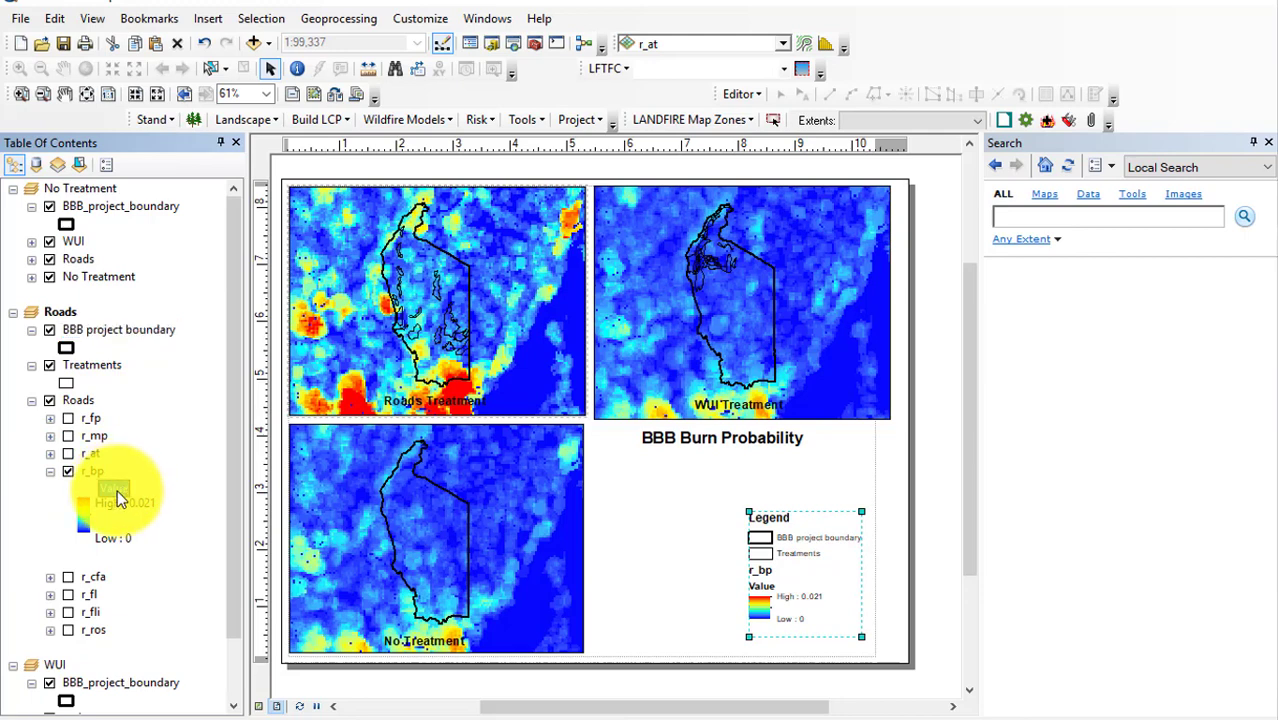
key("BackSpace")
left_click(153, 556)
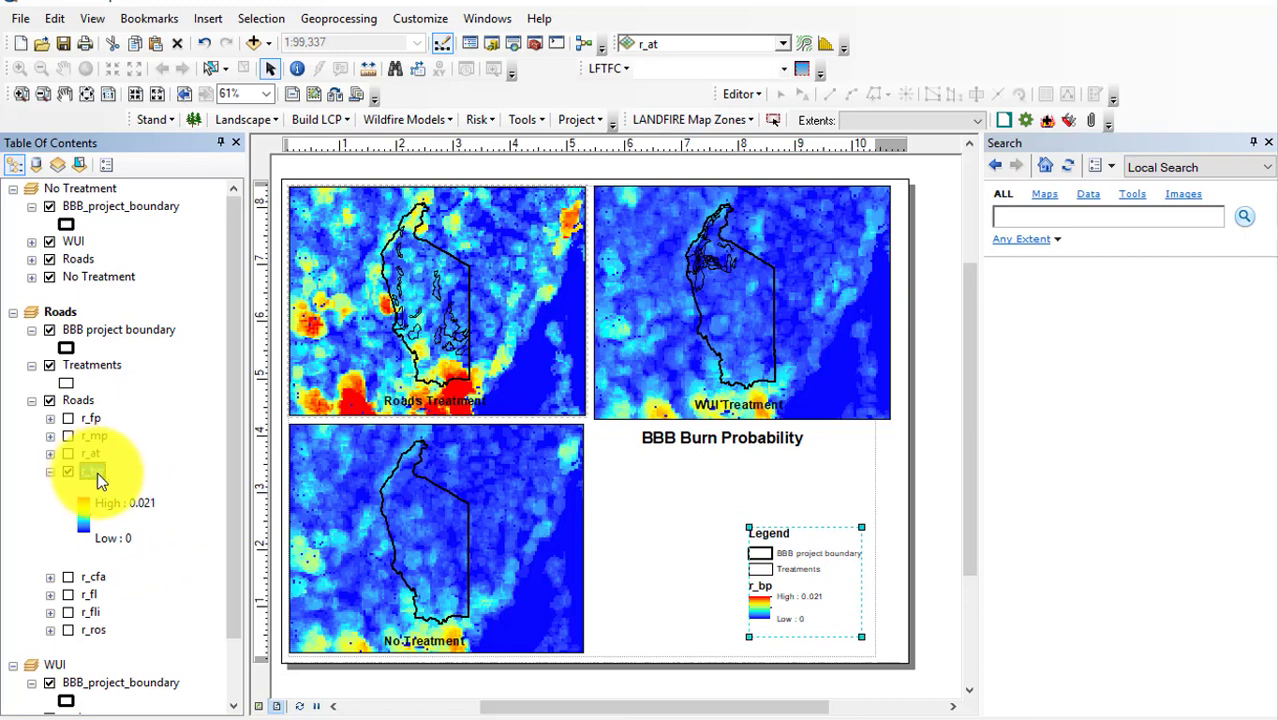
left_click(104, 473)
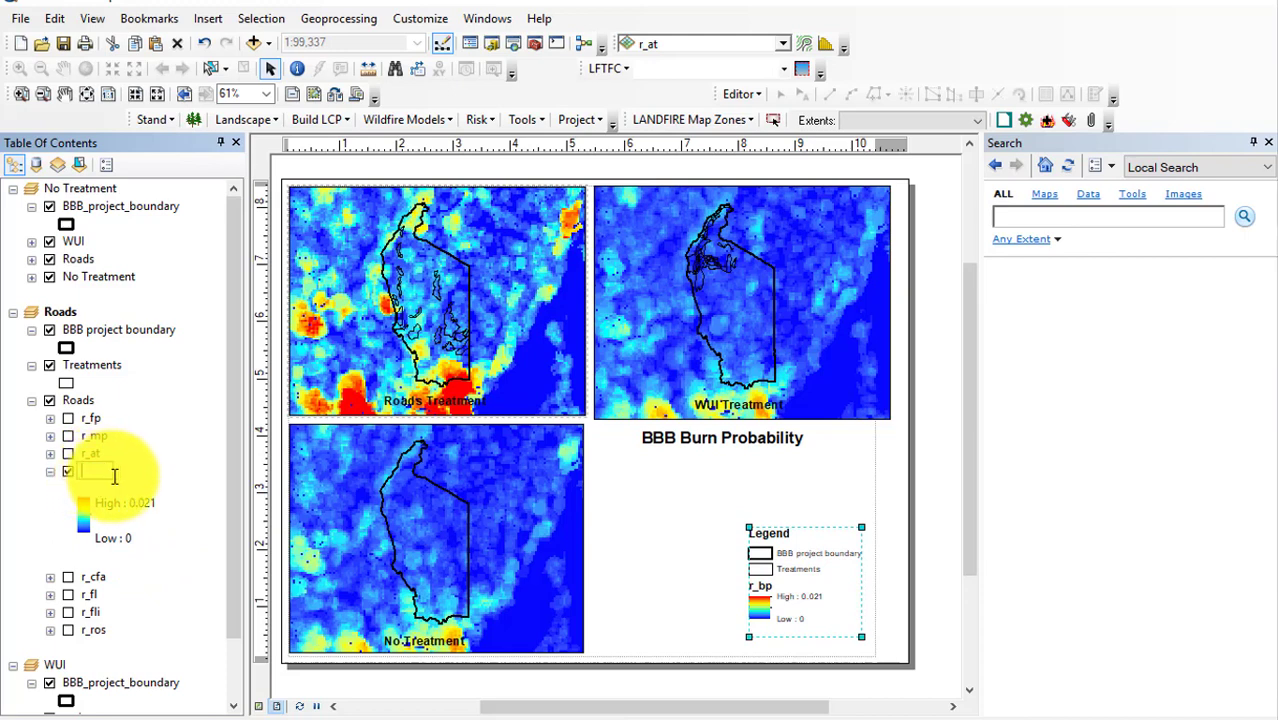
left_click(166, 530)
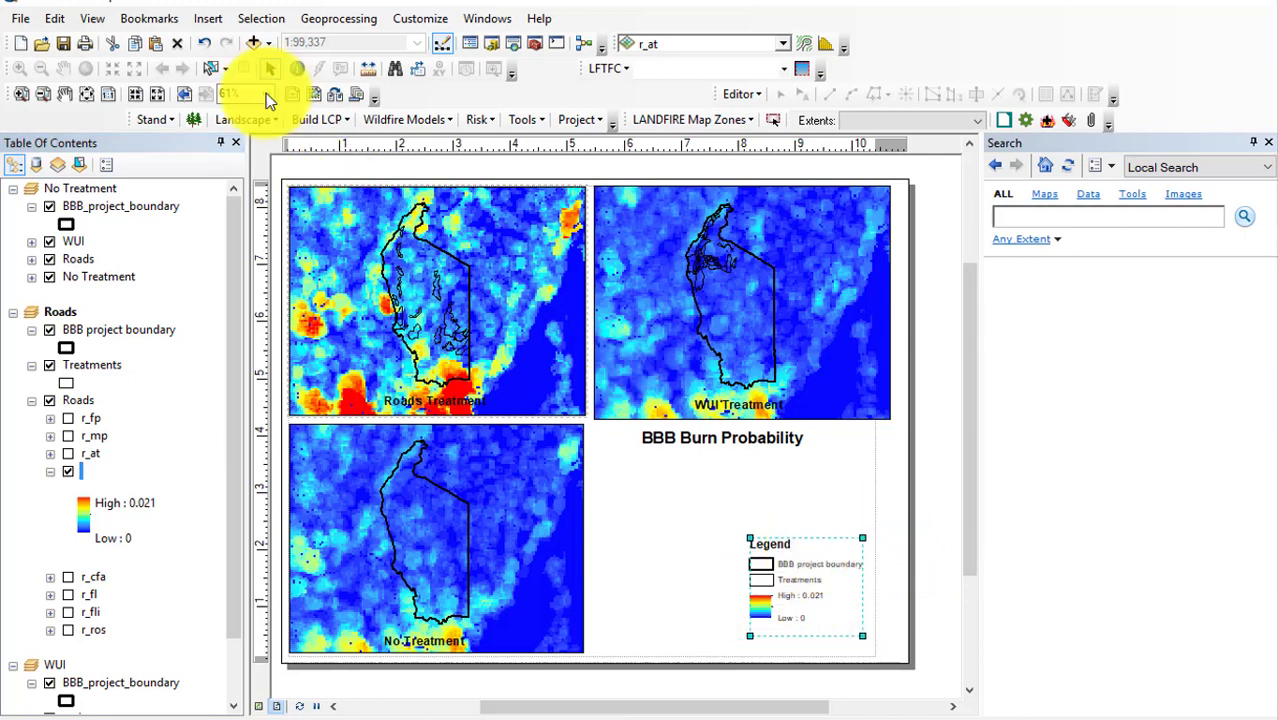
Insert an ESRI North 3 north arrow and place it below the "BBB Burn Probability" title.
left_click(207, 22)
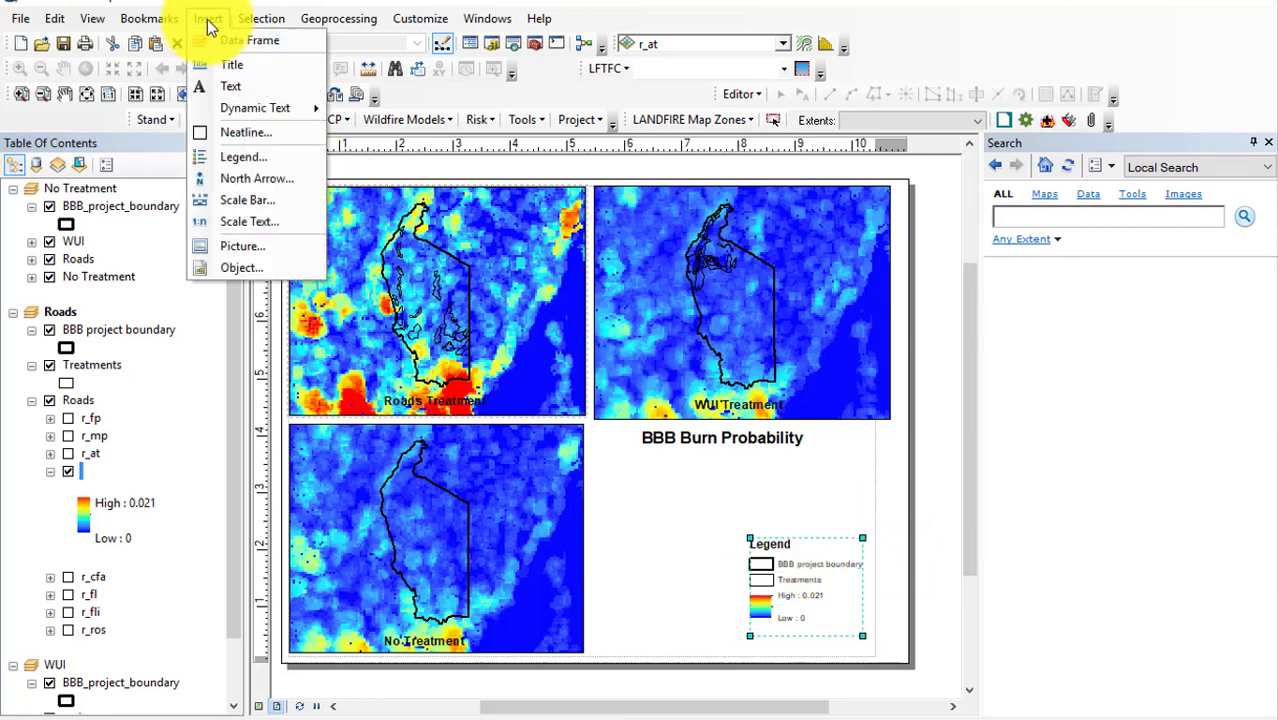
left_click(259, 180)
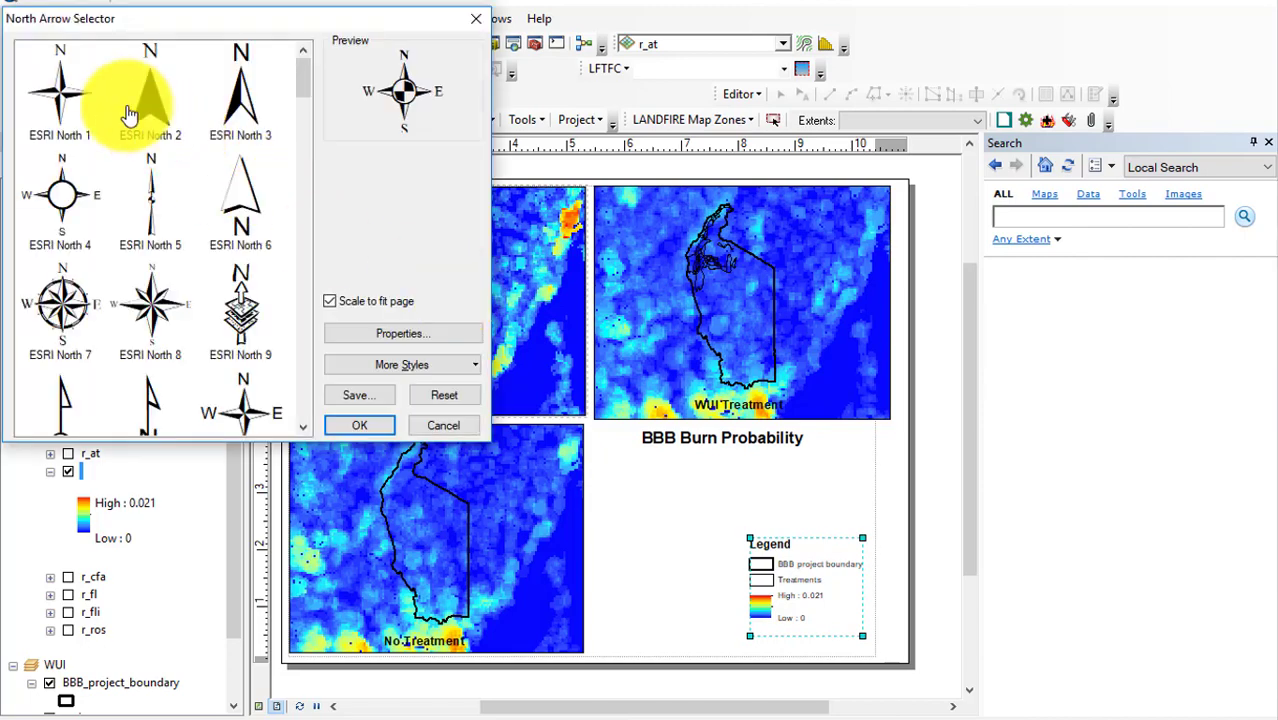
left_click(237, 108)
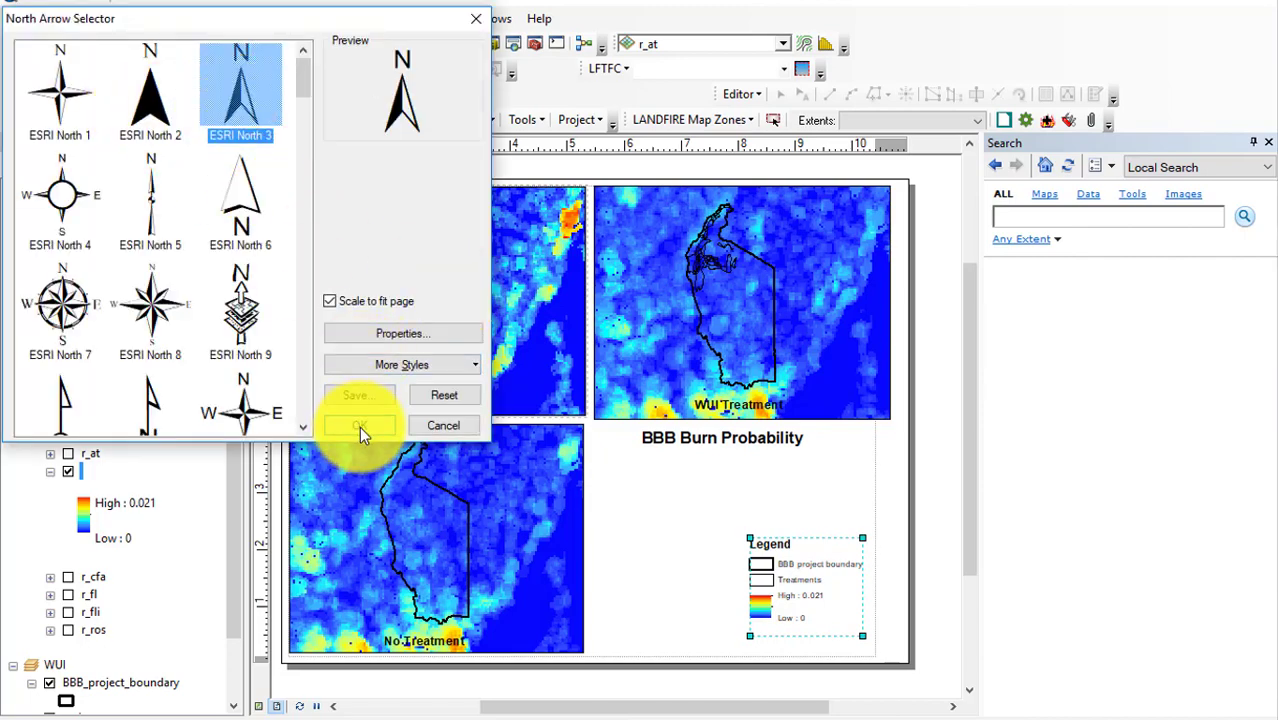
left_click(359, 425)
left_click_drag(542, 491, 655, 490)
Insert an Alternating Scale Bar 1 and place it at the bottom of the page, beside the No Treatment map.
left_click(210, 18)
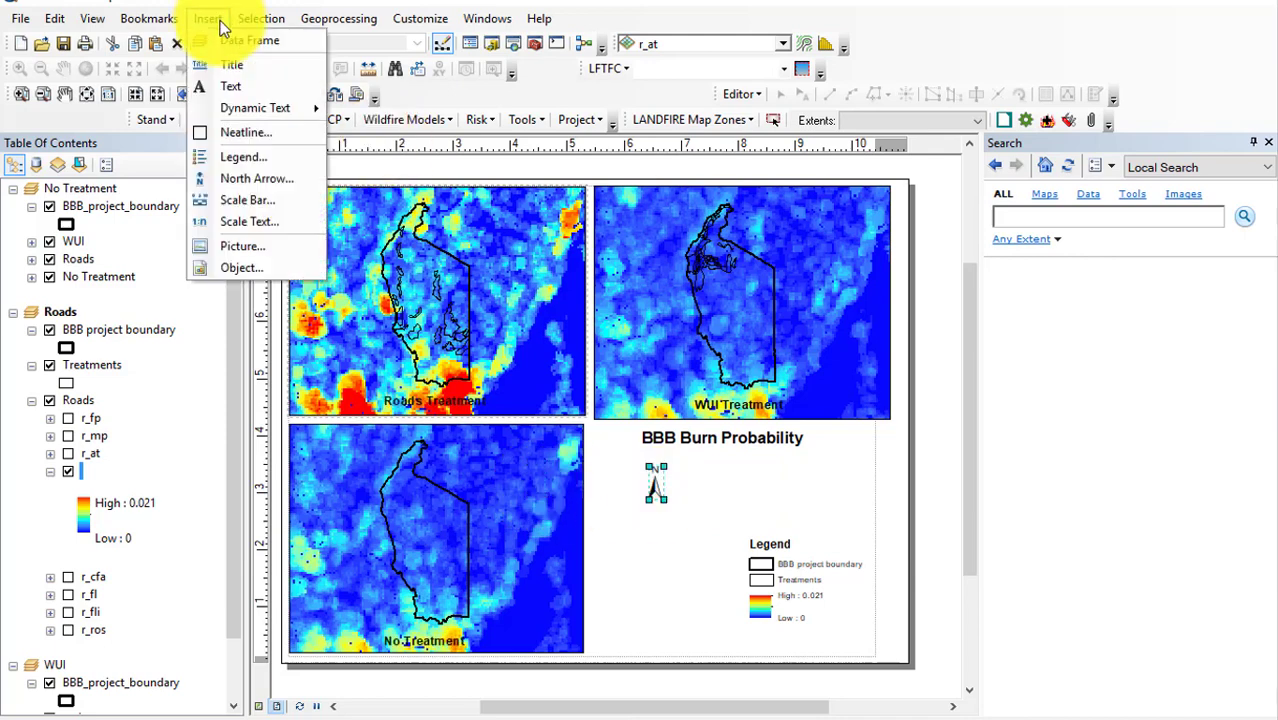
left_click(244, 200)
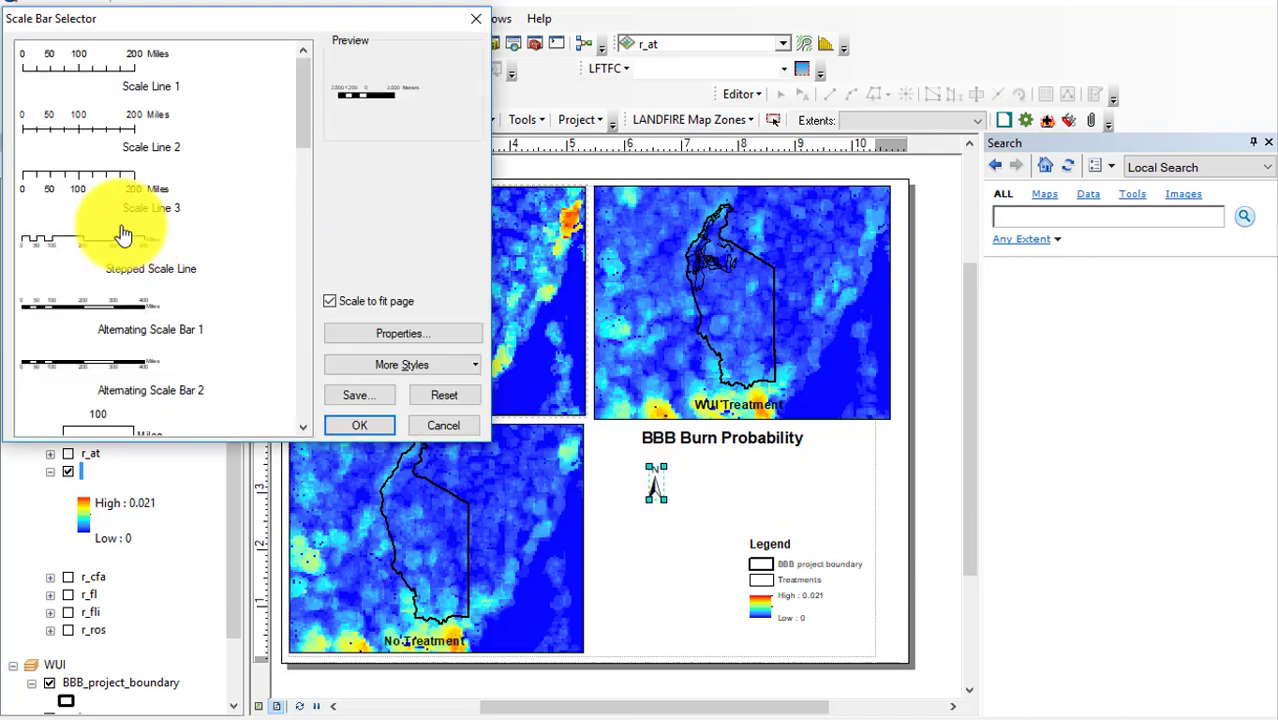
left_click(108, 313)
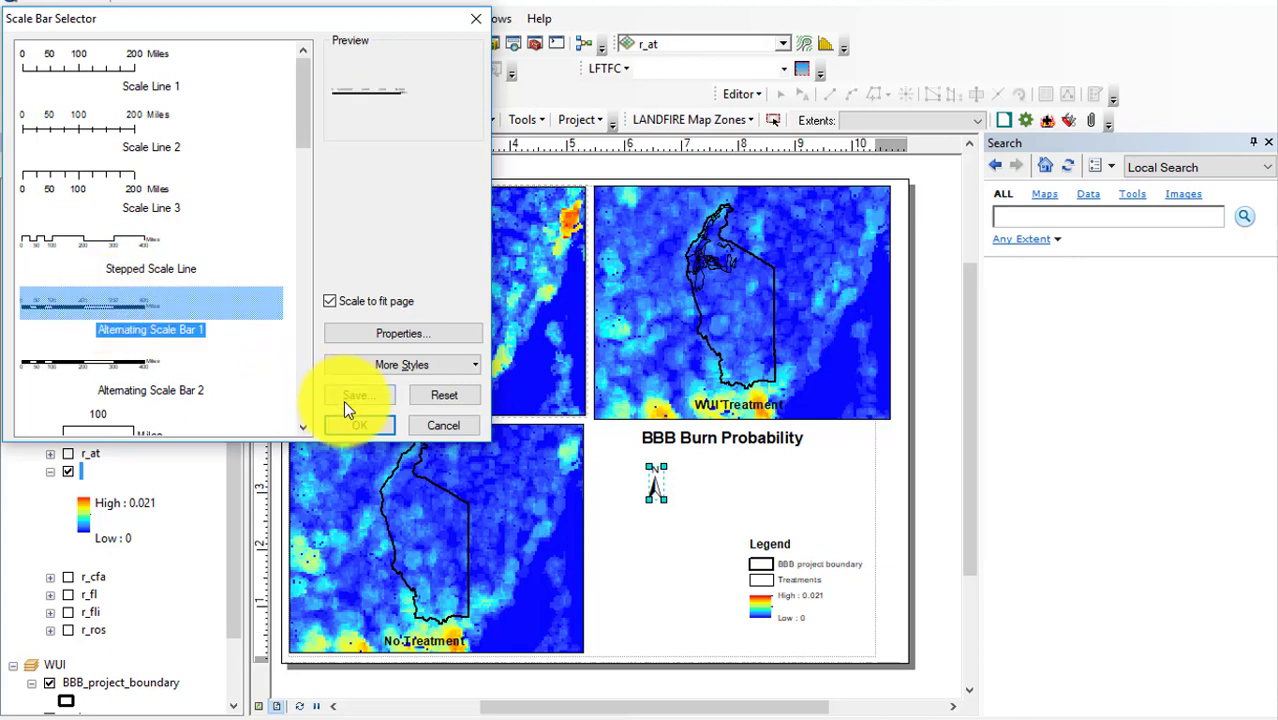
left_click(357, 423)
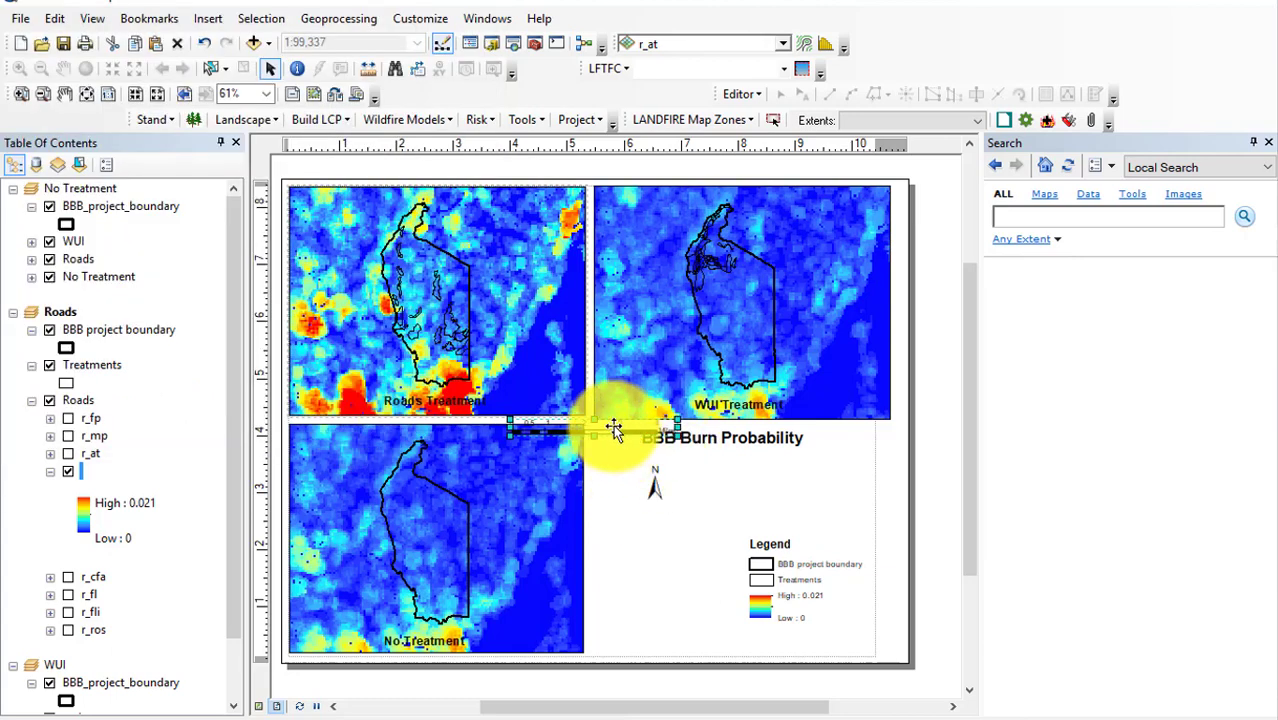
left_click_drag(613, 431, 709, 637)
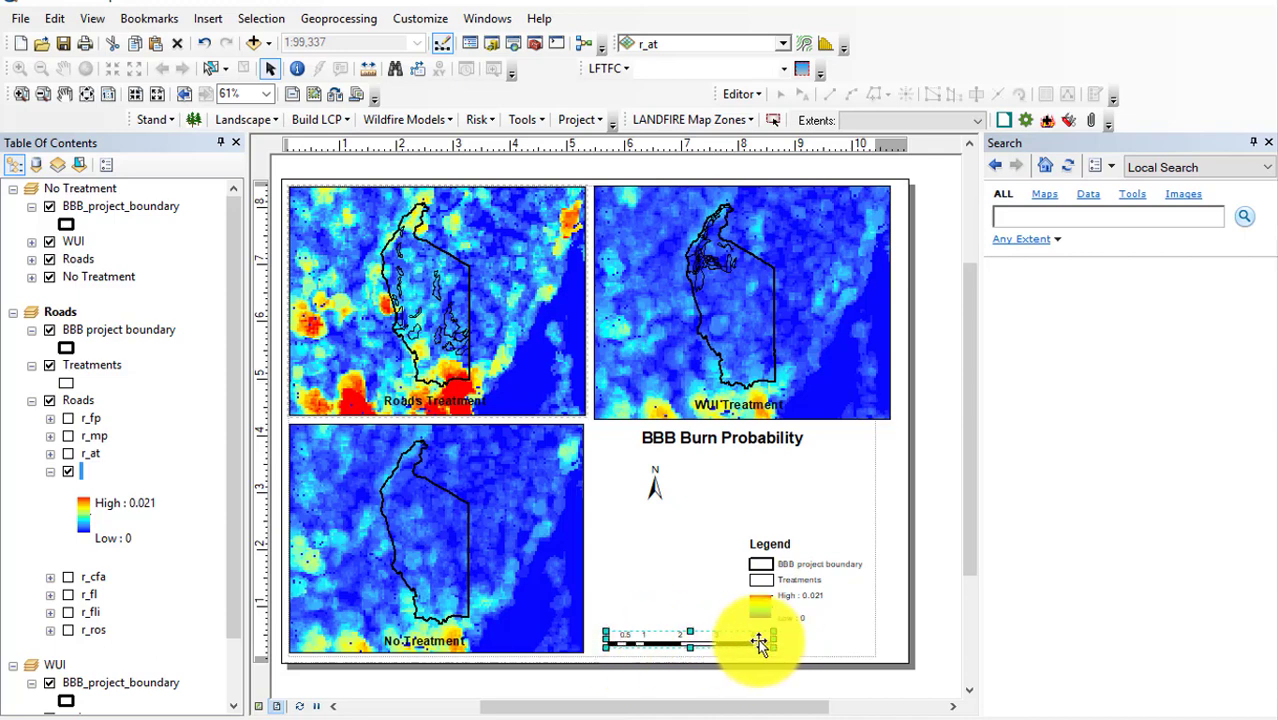
Review the scale bar's division, unit, number and mark settings.
double_click(665, 643)
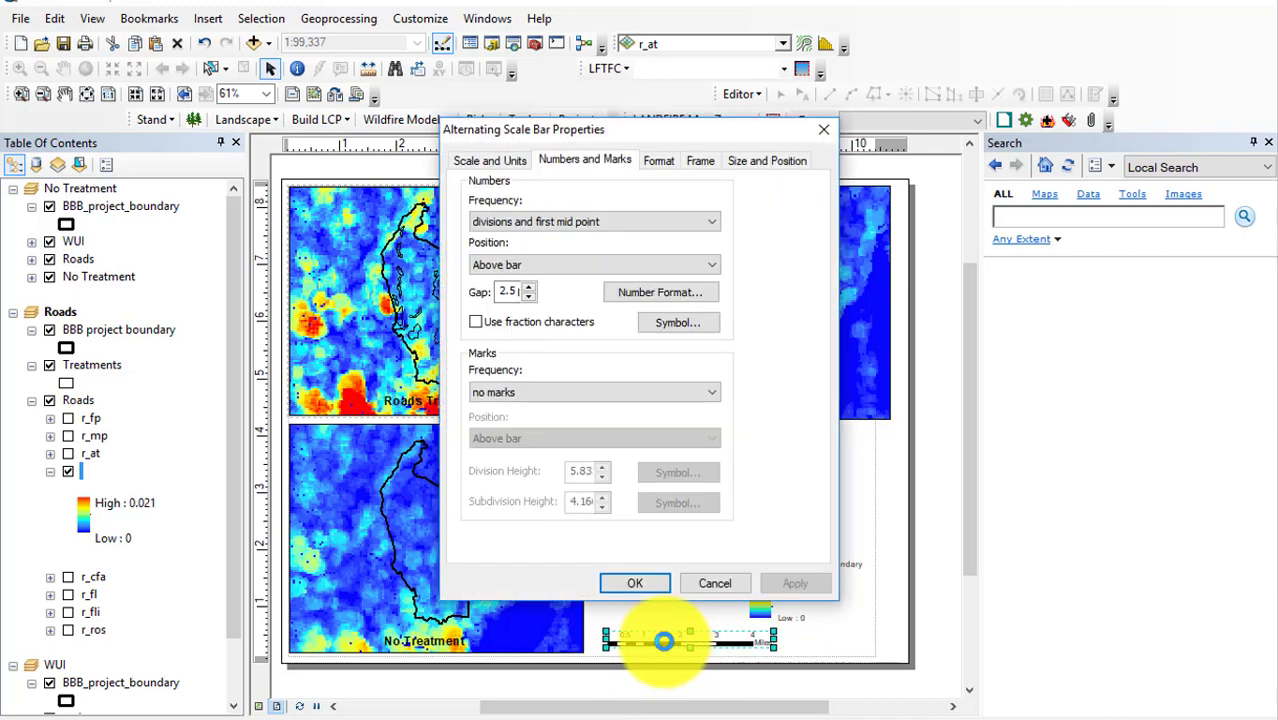
left_click(506, 162)
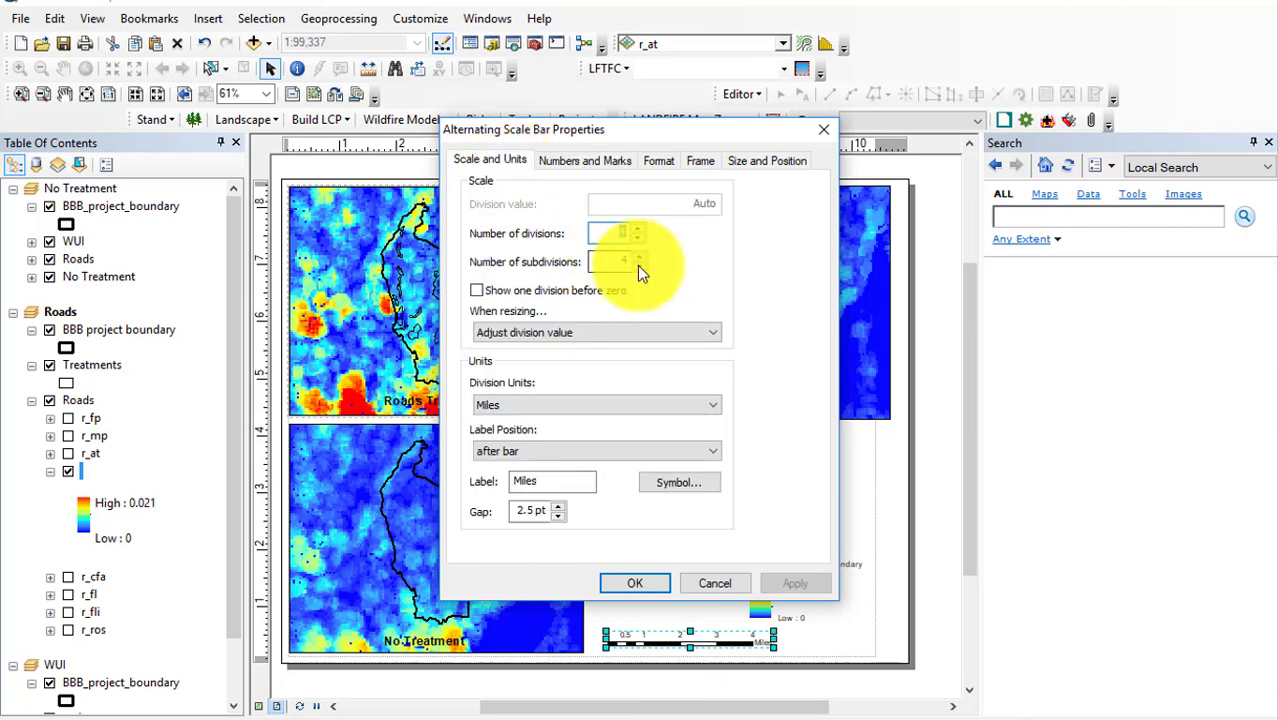
left_click(583, 161)
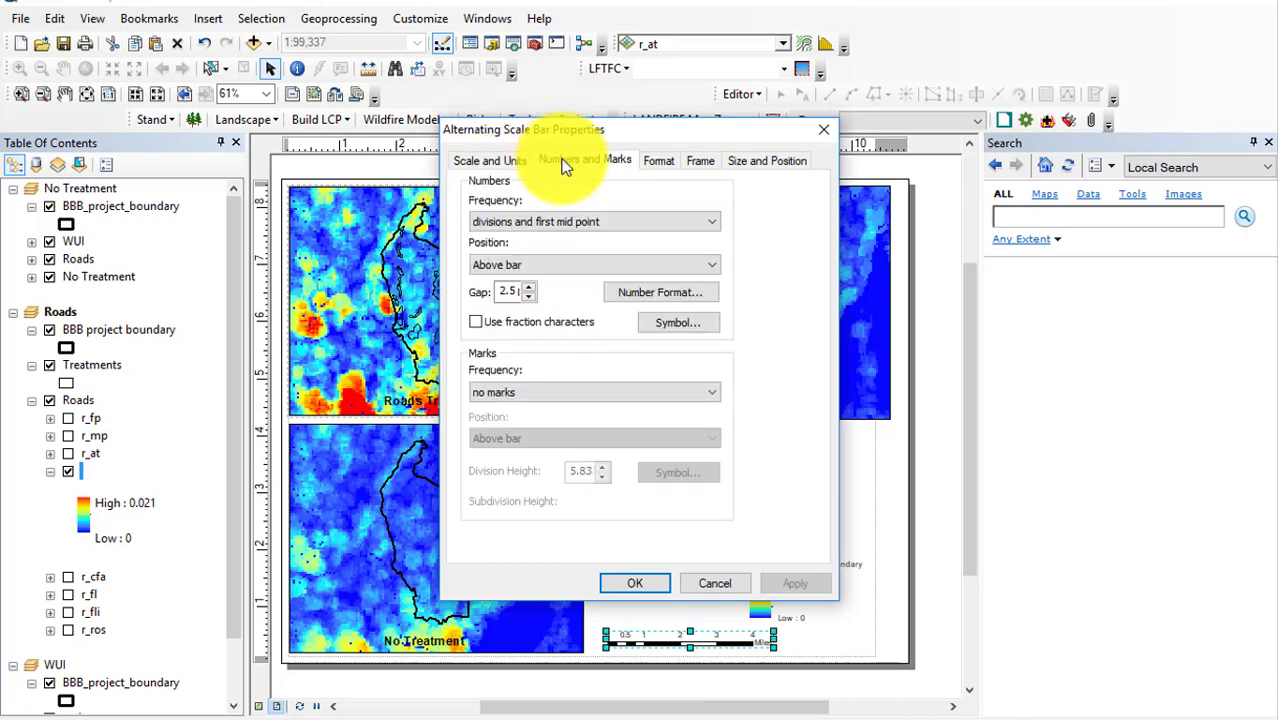
left_click(823, 129)
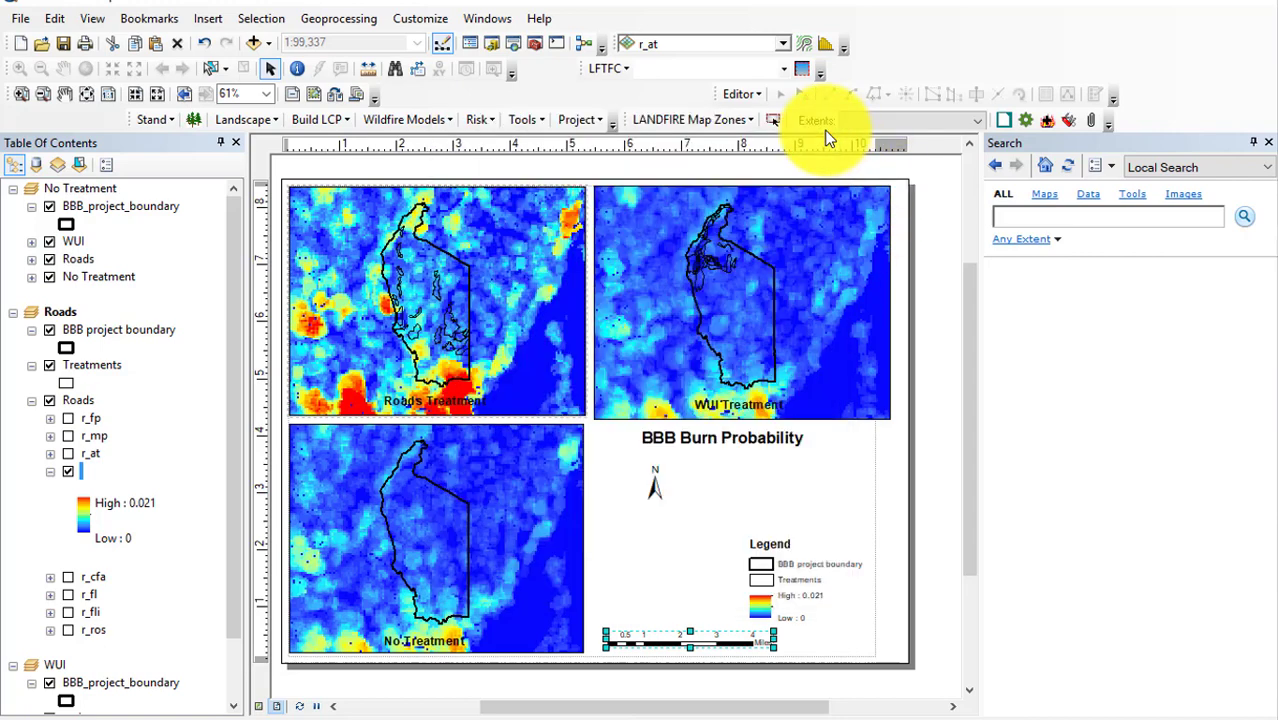
Insert the layout text "Burn probability was generated using corrected LANDFIRE data in FlamMap5".
left_click(208, 18)
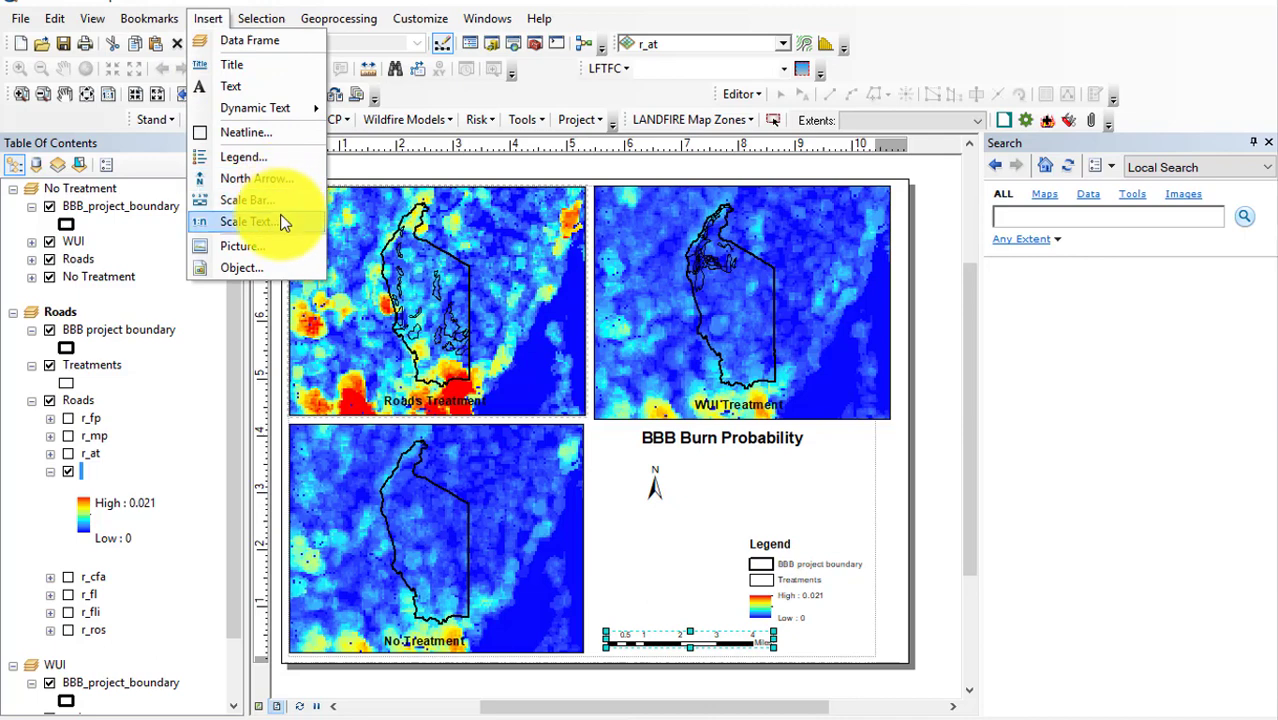
left_click(210, 84)
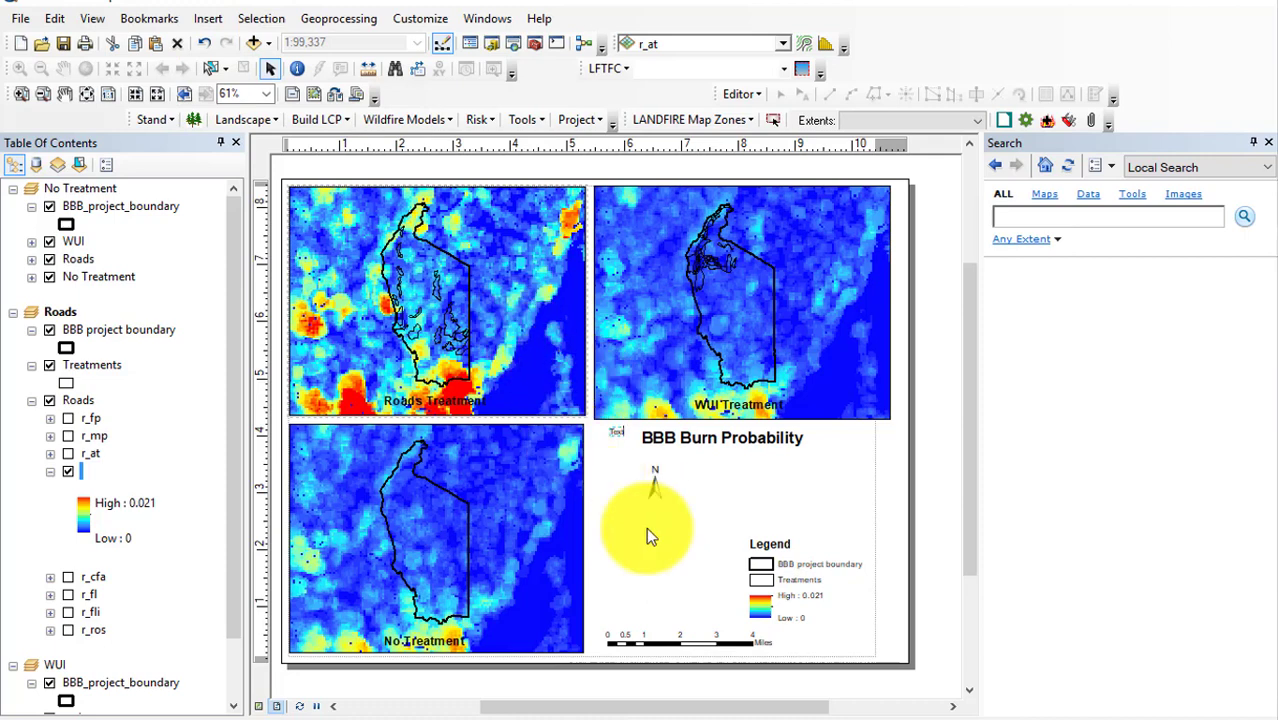
double_click(618, 435)
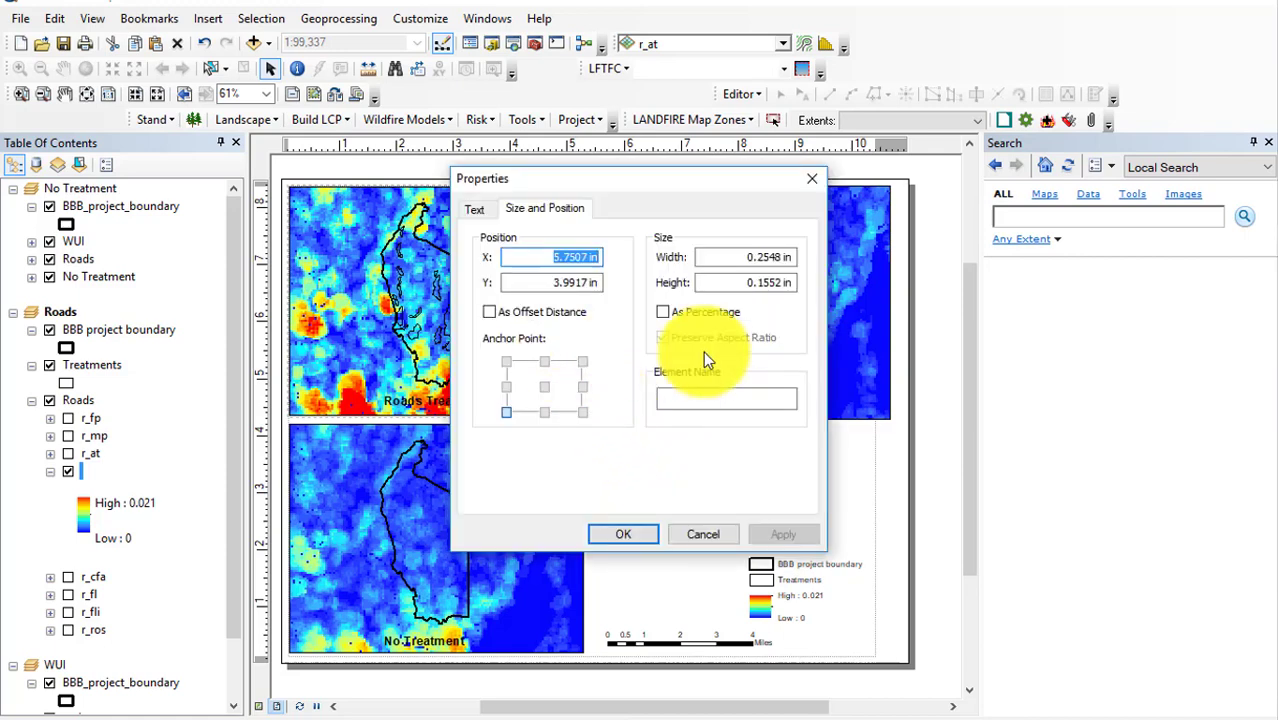
left_click(474, 209)
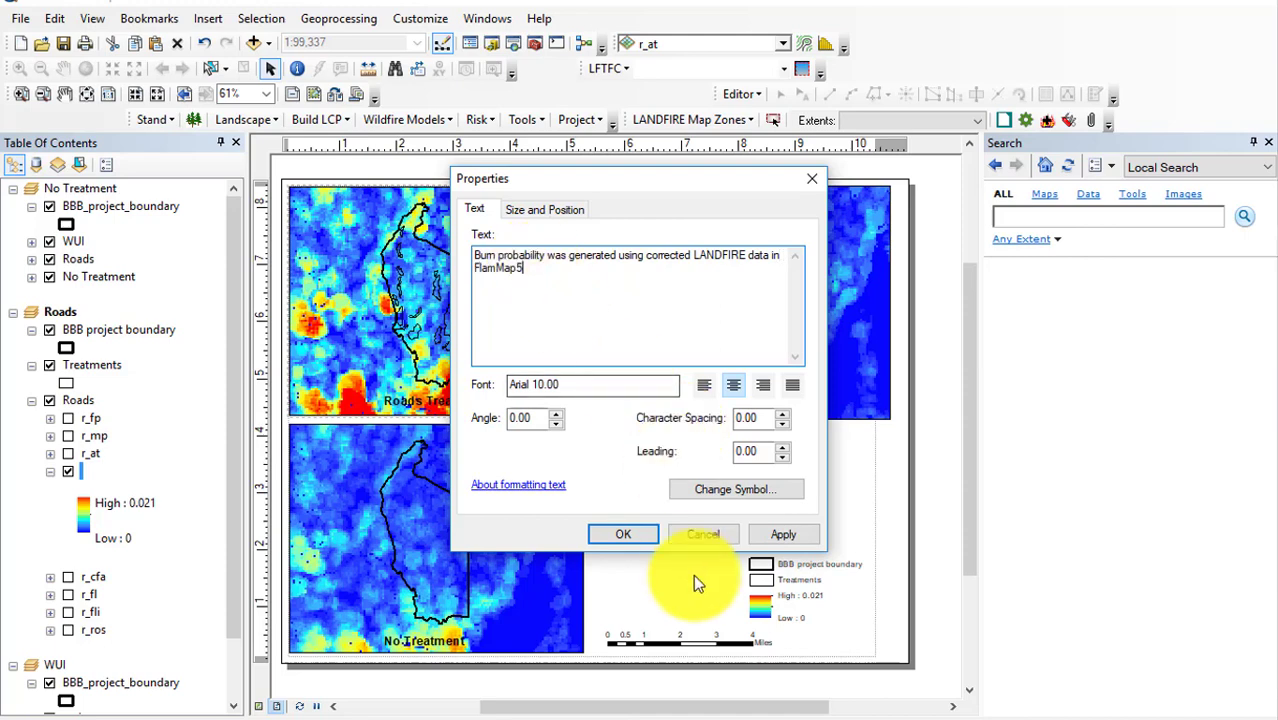
left_click(630, 537)
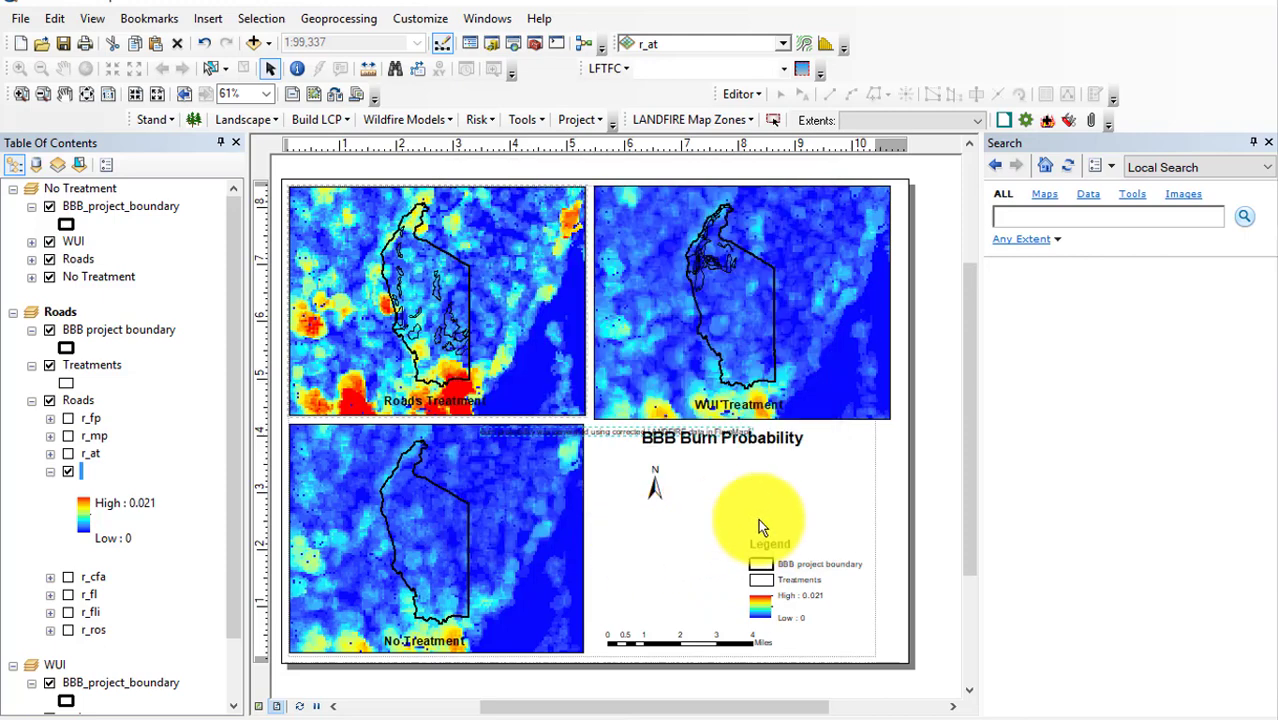
Break the data source note onto a second line before "LANDFIRE" and place it just above the scale bar.
double_click(602, 436)
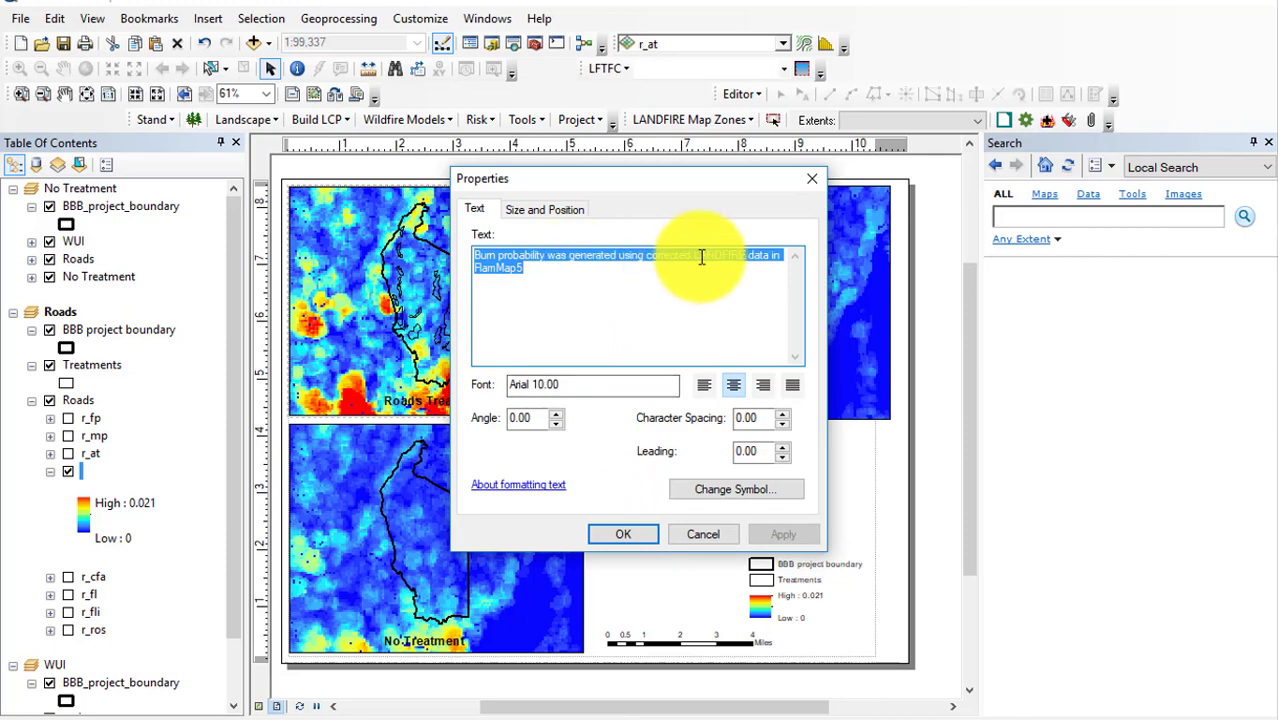
left_click(695, 256)
key("Return")
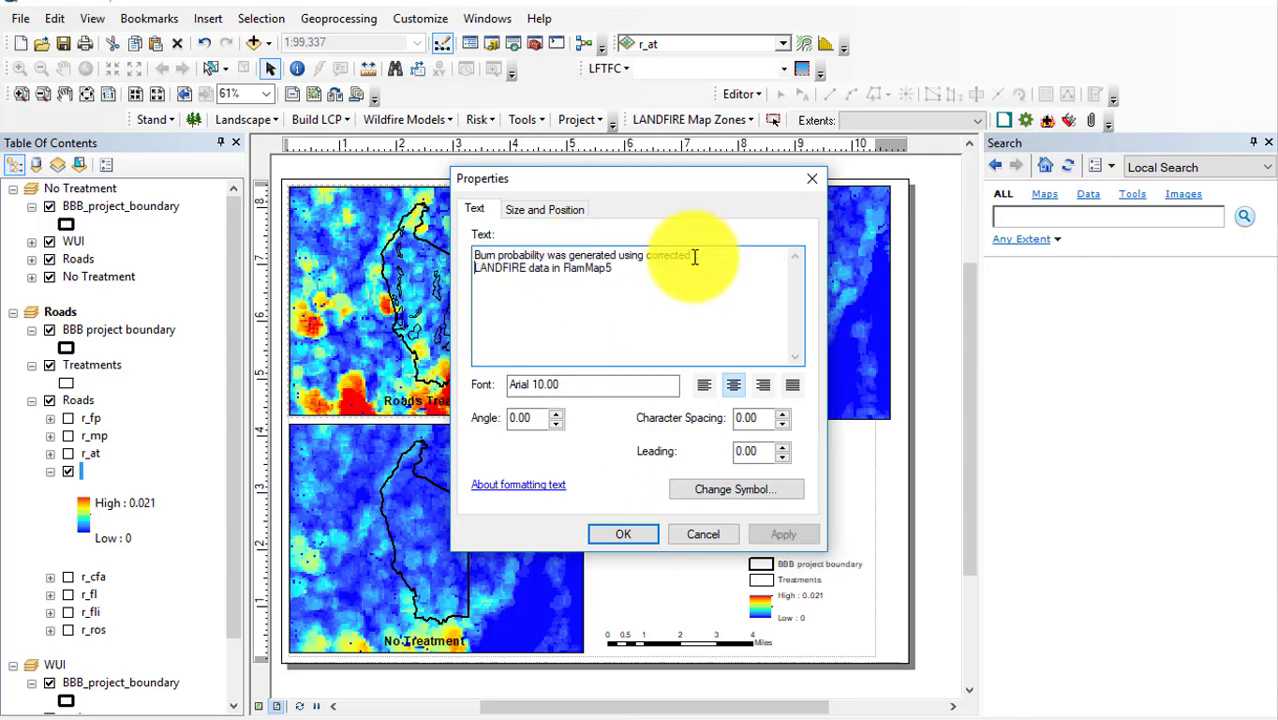
left_click(617, 533)
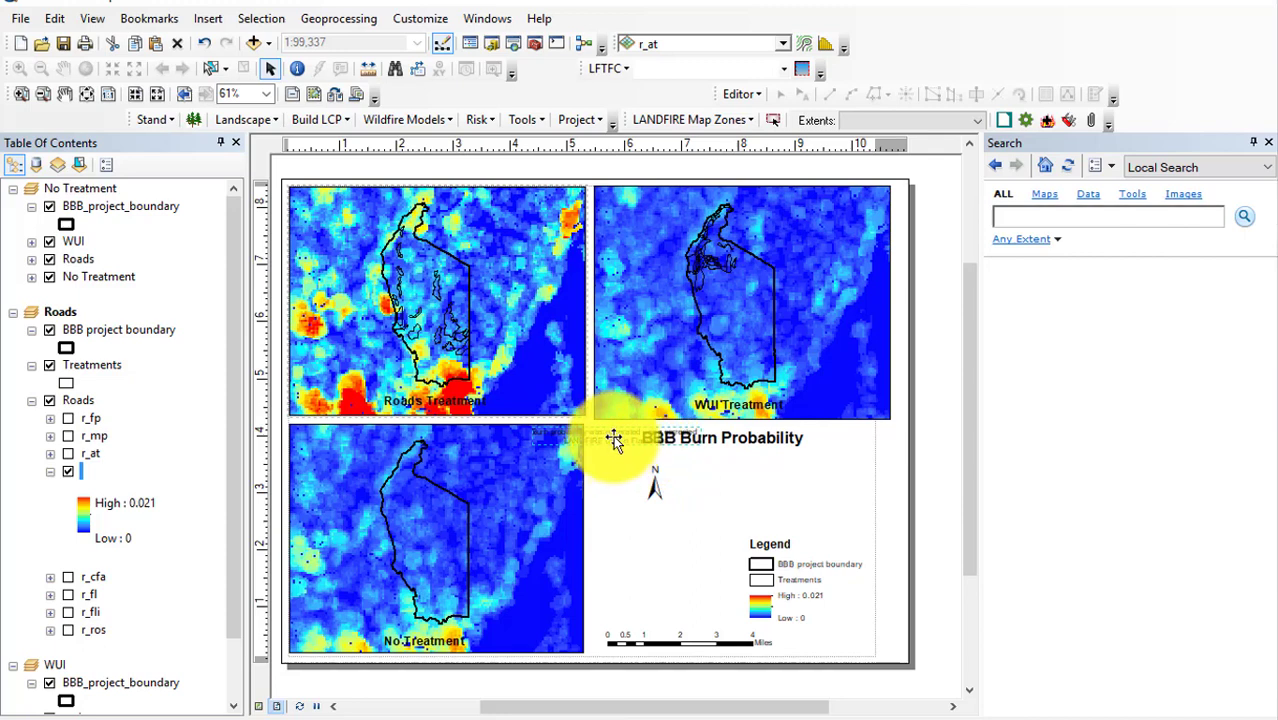
left_click_drag(614, 441, 661, 604)
Move the legend up and outward, clear of the data source note and scale bar, and enlarge it.
left_click(793, 585)
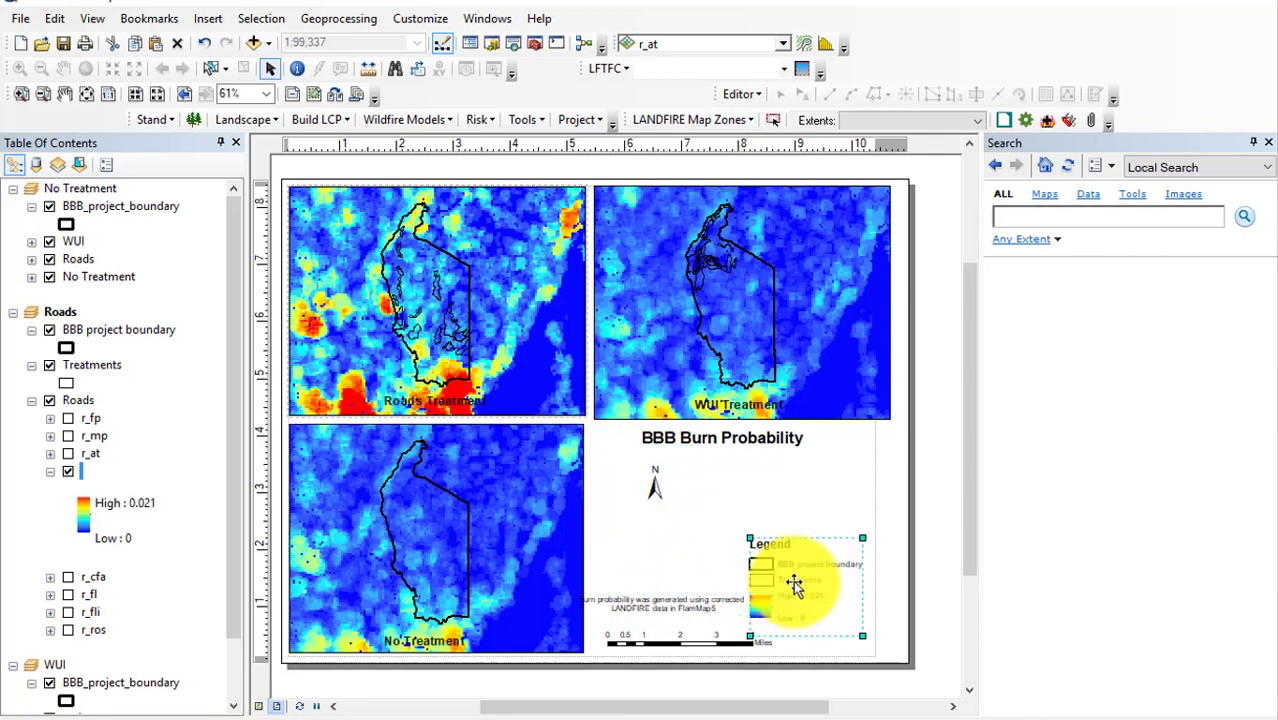
left_click_drag(793, 586, 817, 569)
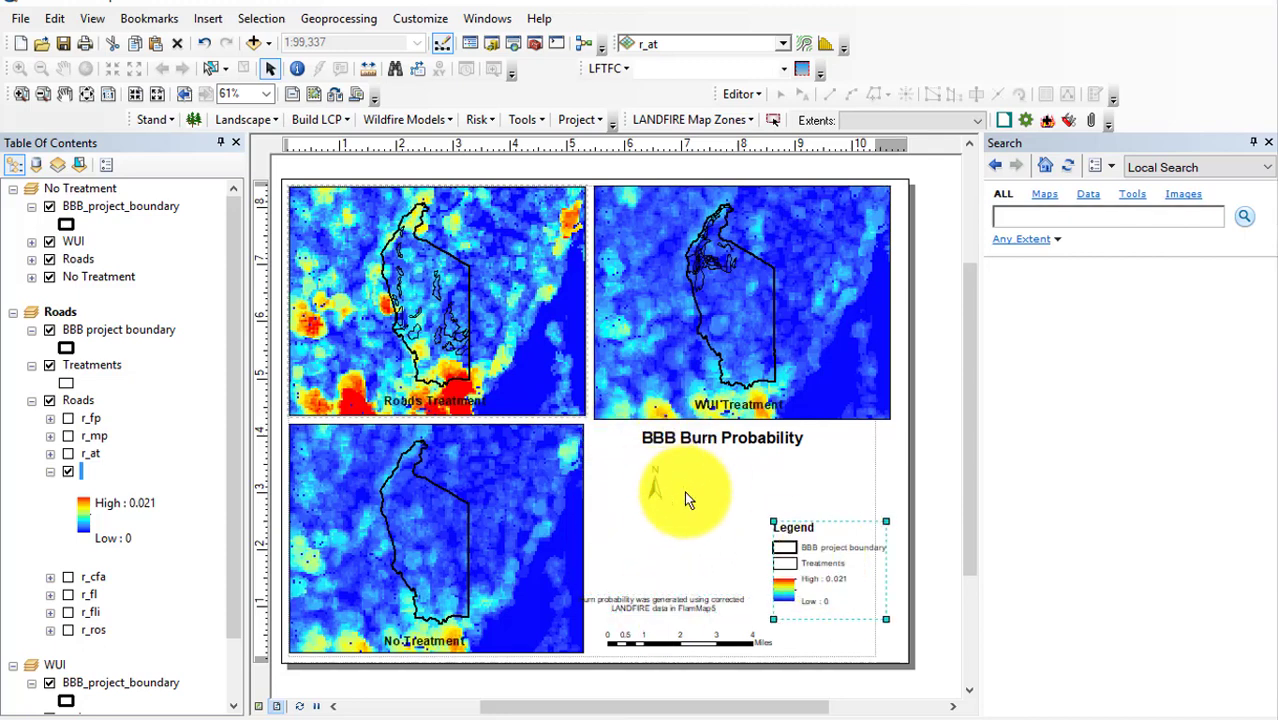
left_click_drag(772, 522, 734, 503)
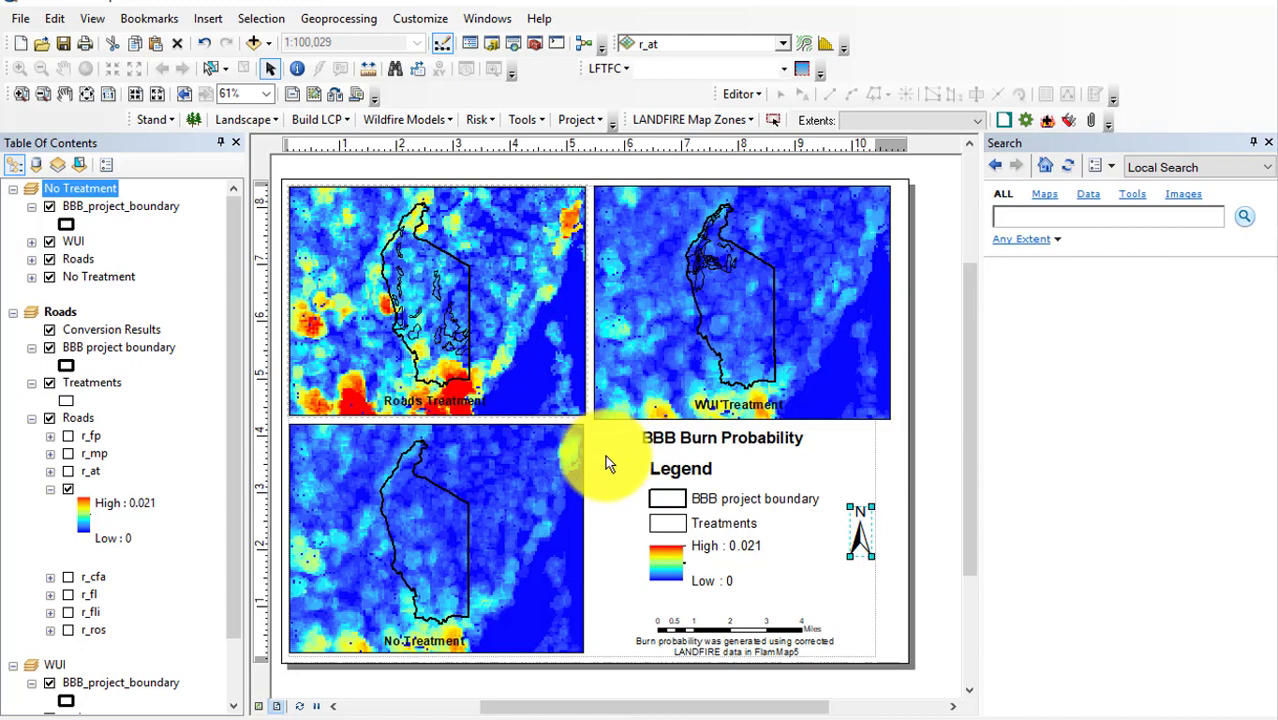
Search the geoprocessing tools for "minus".
type("minus")
key("Return")
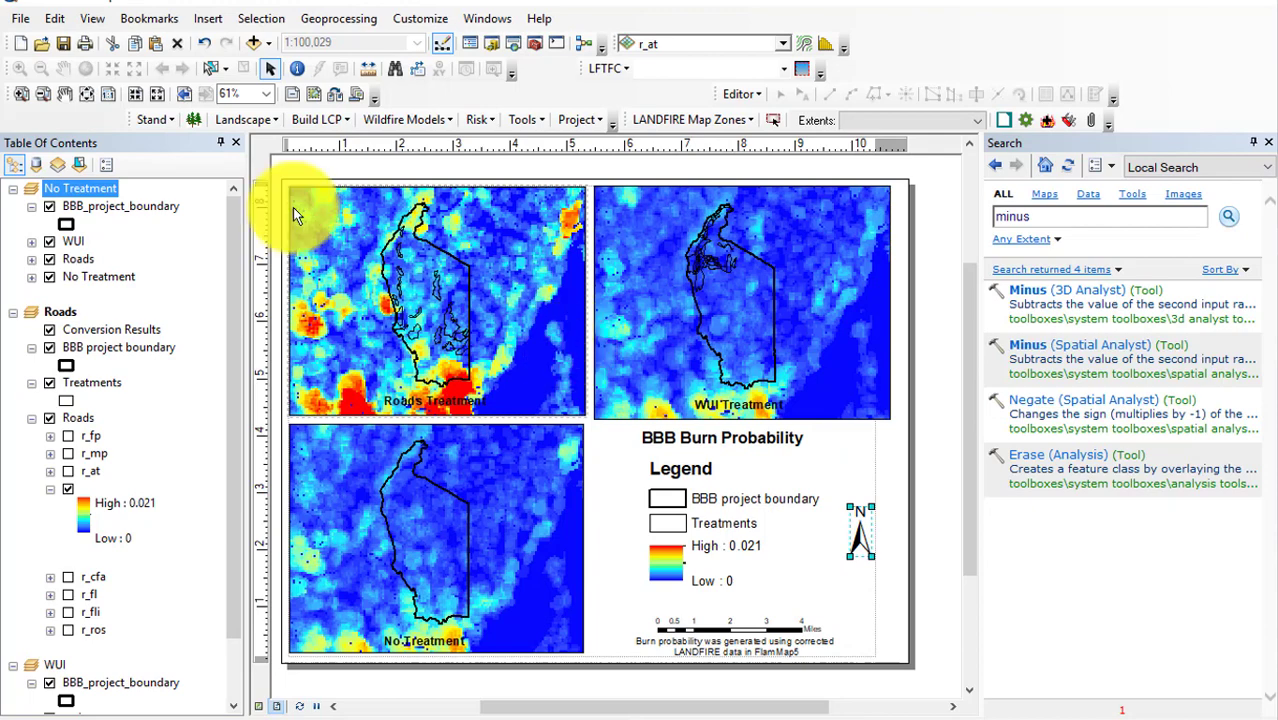
left_click(20, 20)
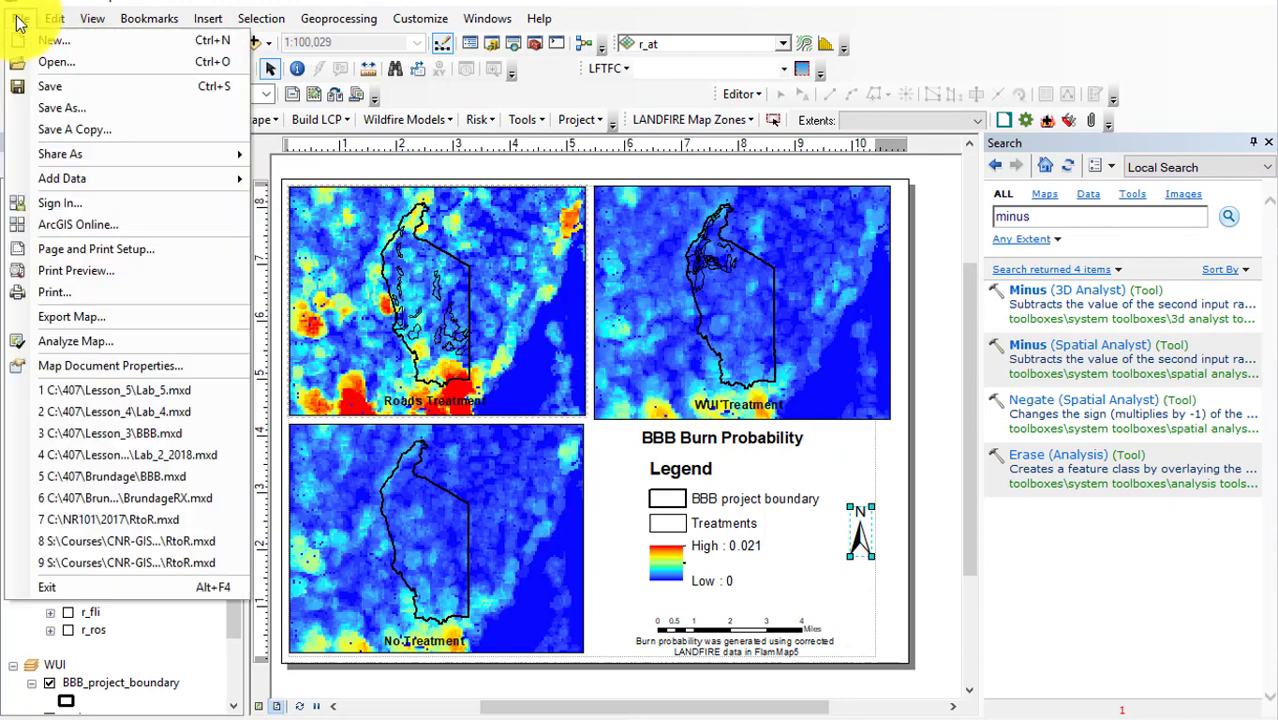
left_click(91, 325)
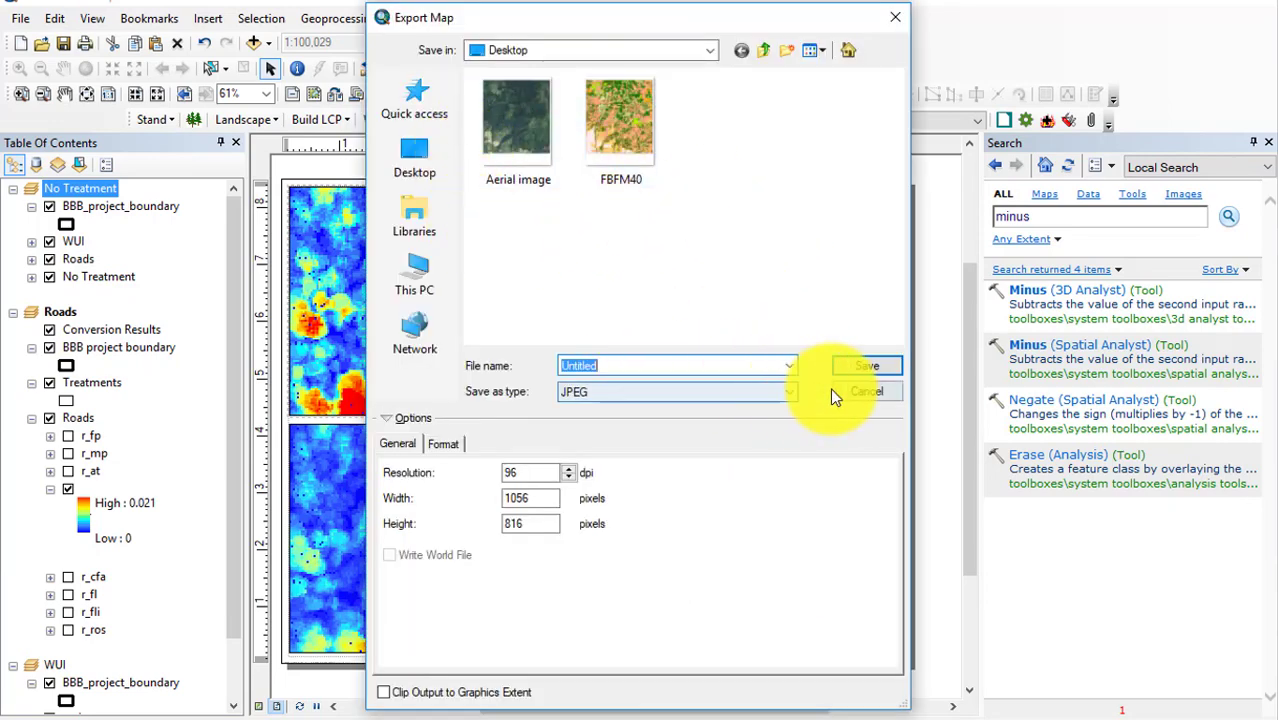
left_click(870, 364)
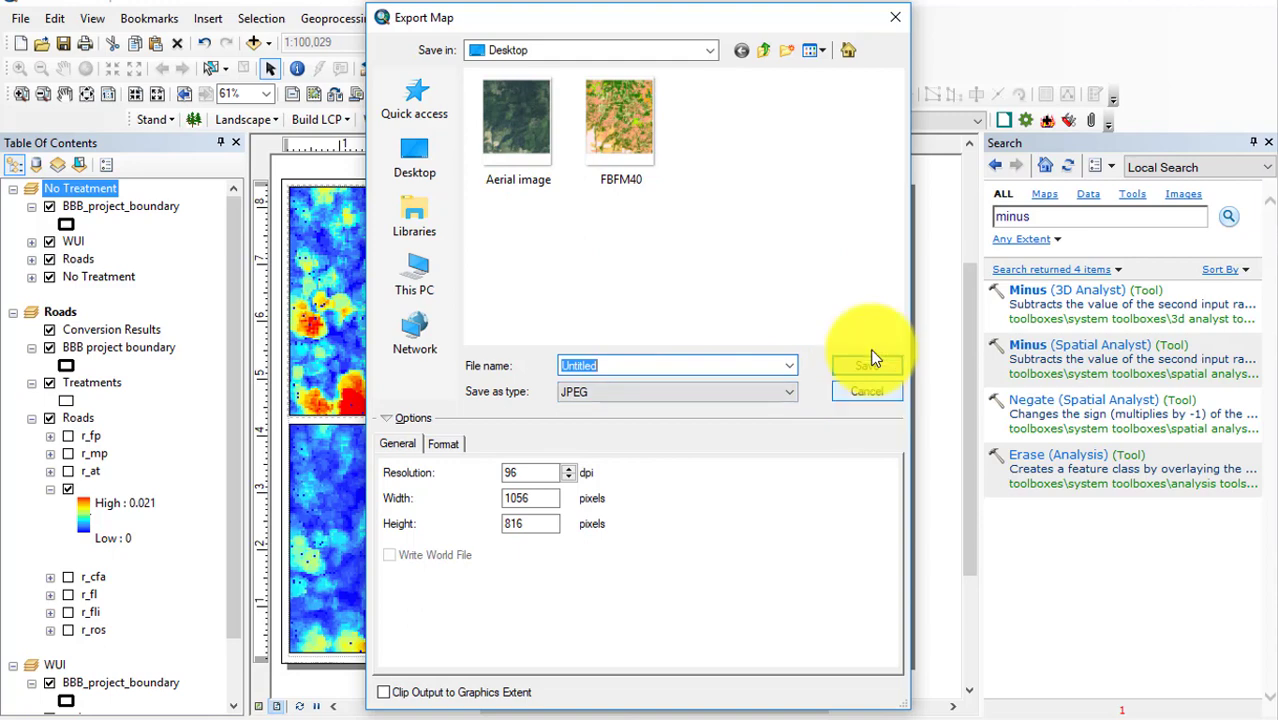
left_click(897, 22)
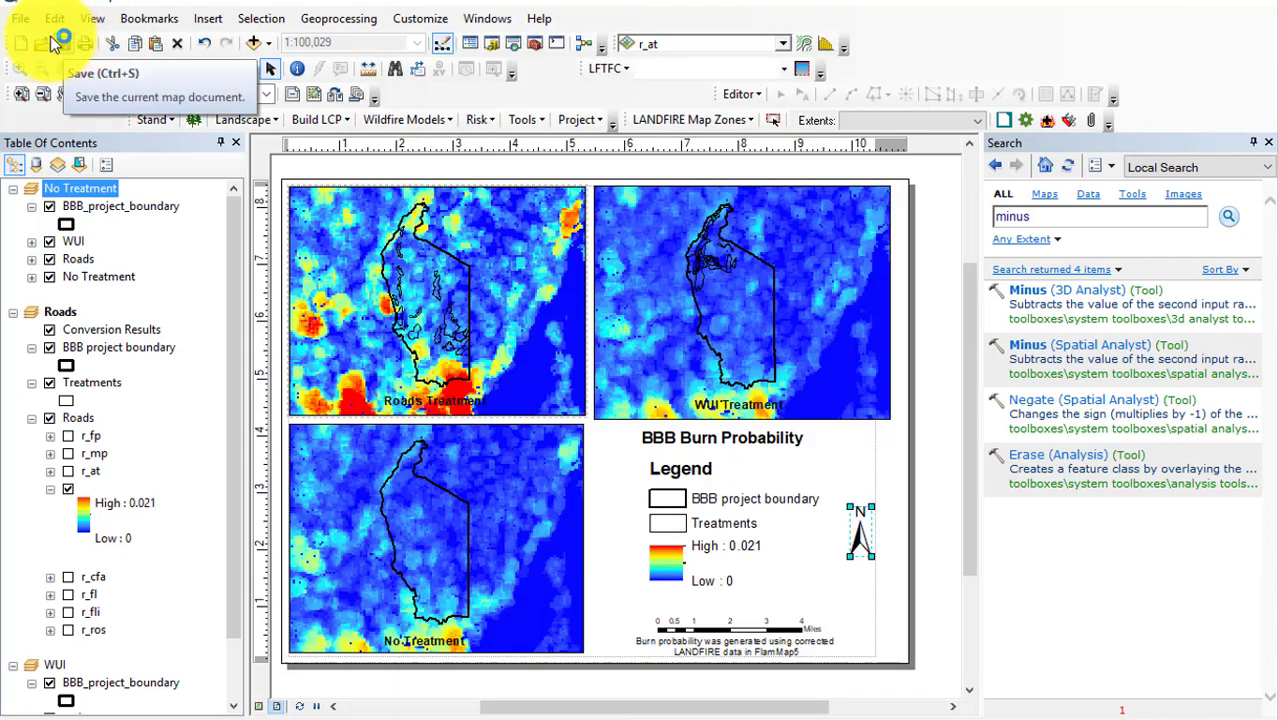
In data view, activate the WUI data frame and display the wui_fl layer instead of wui_bp1.
left_click(259, 707)
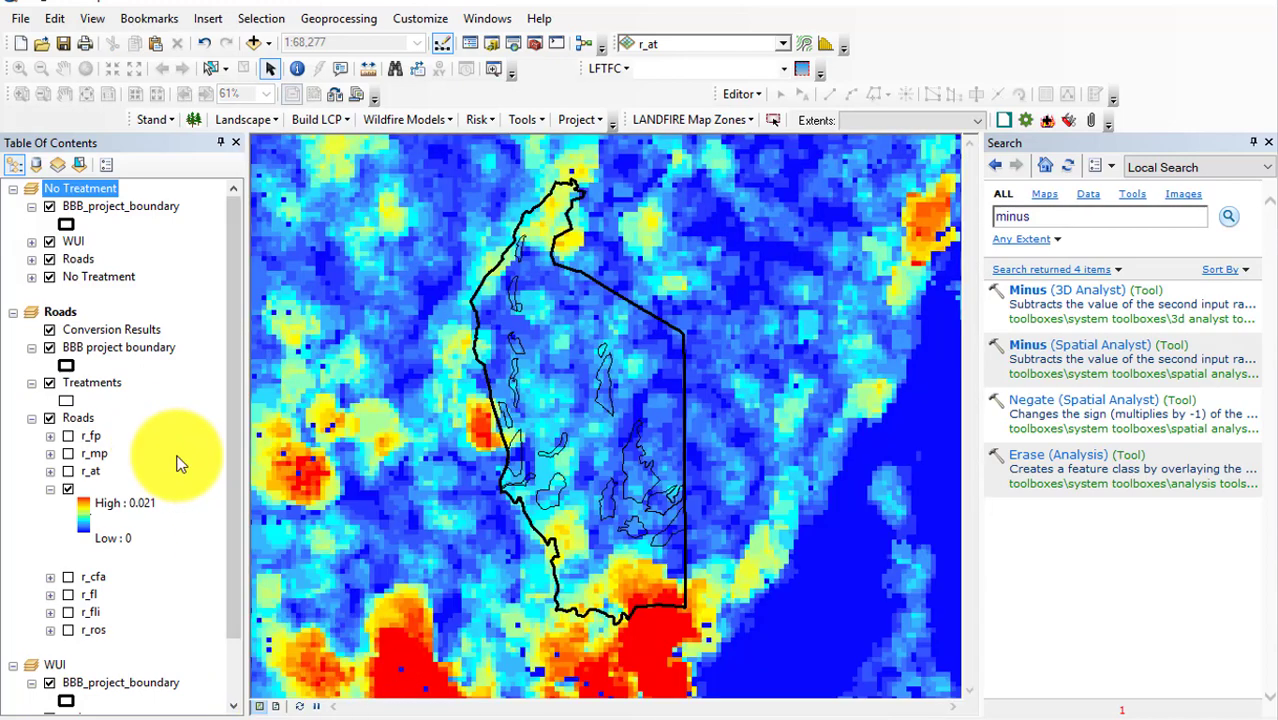
left_click(50, 489)
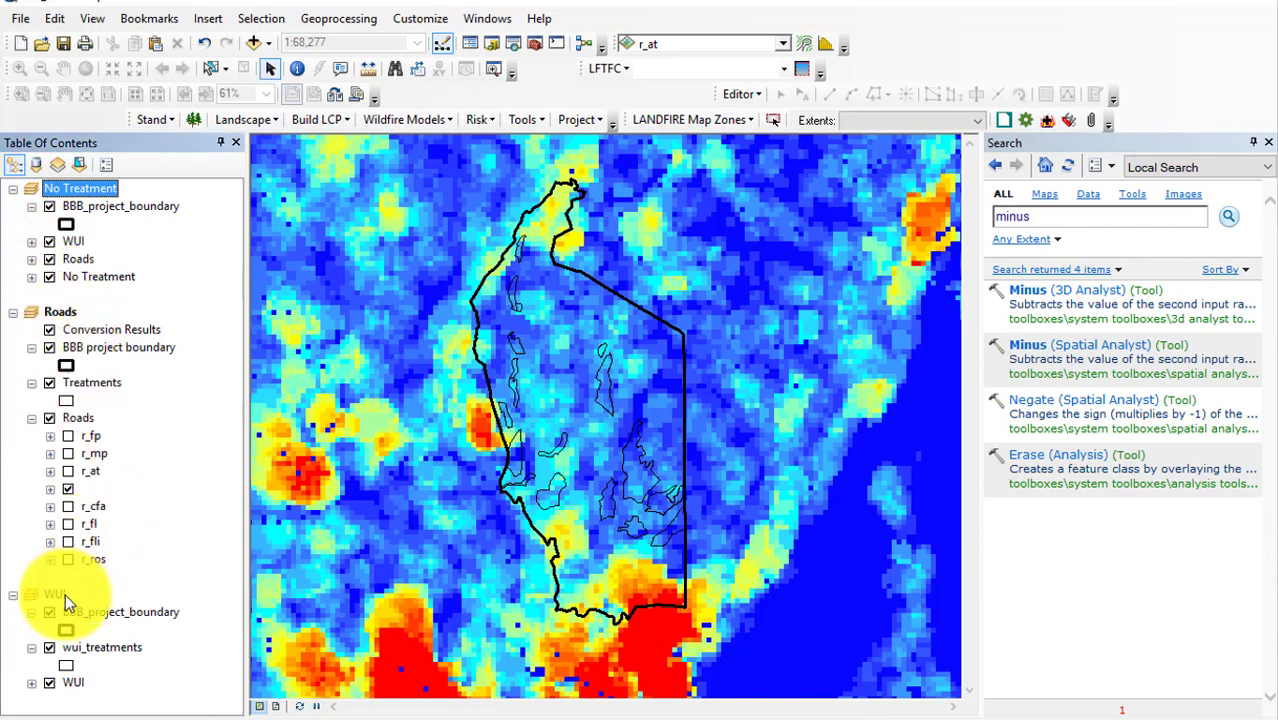
left_click(86, 490)
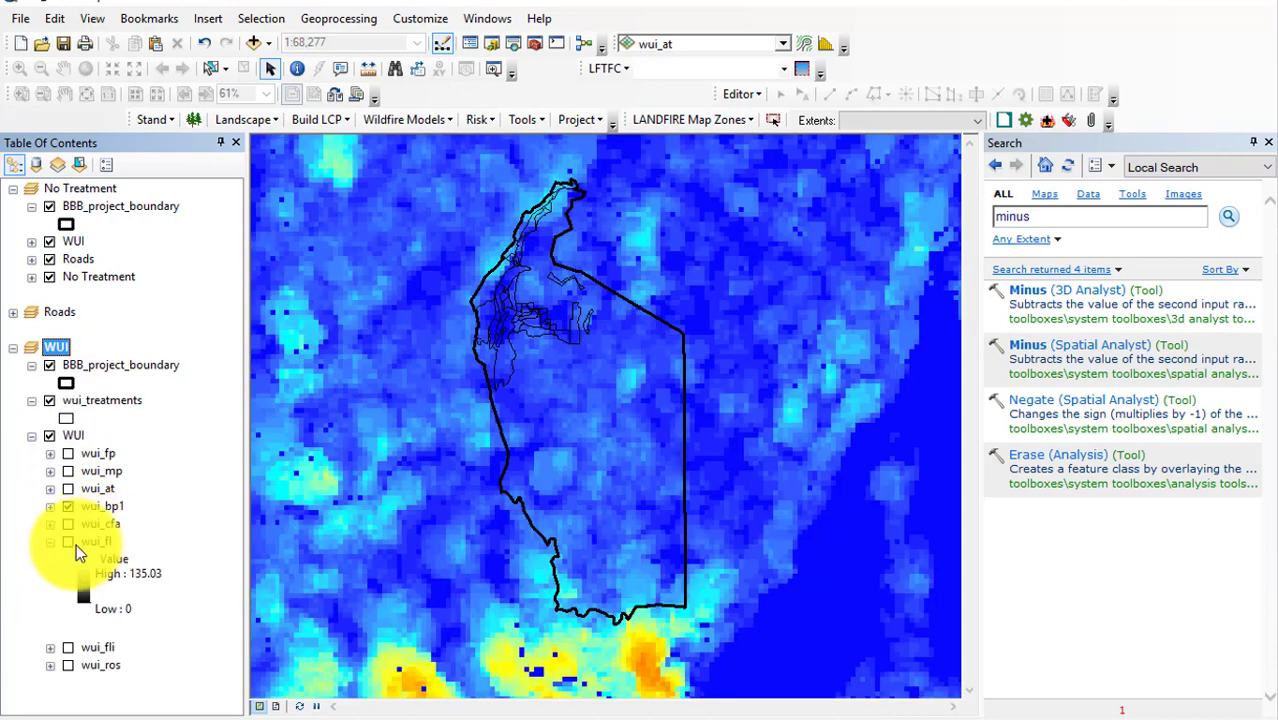
left_click(68, 541)
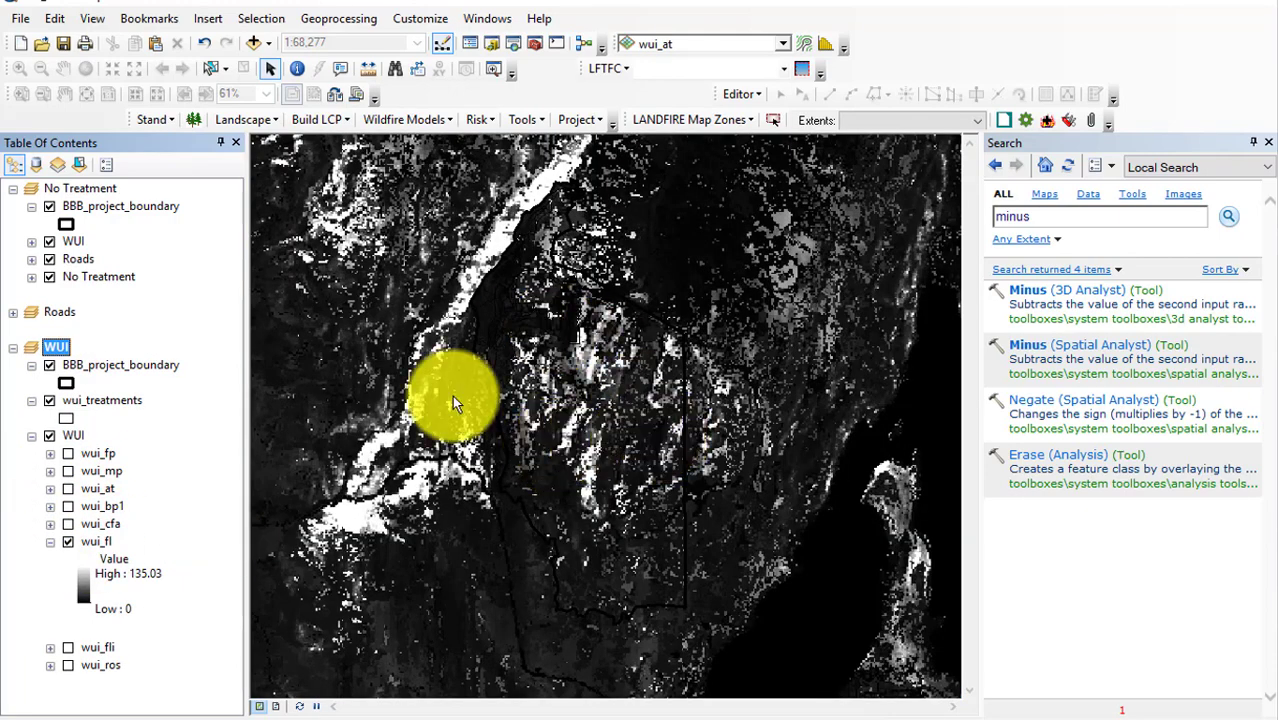
Change the wui_fl layer's symbology to Classified with 4 classes.
right_click(86, 545)
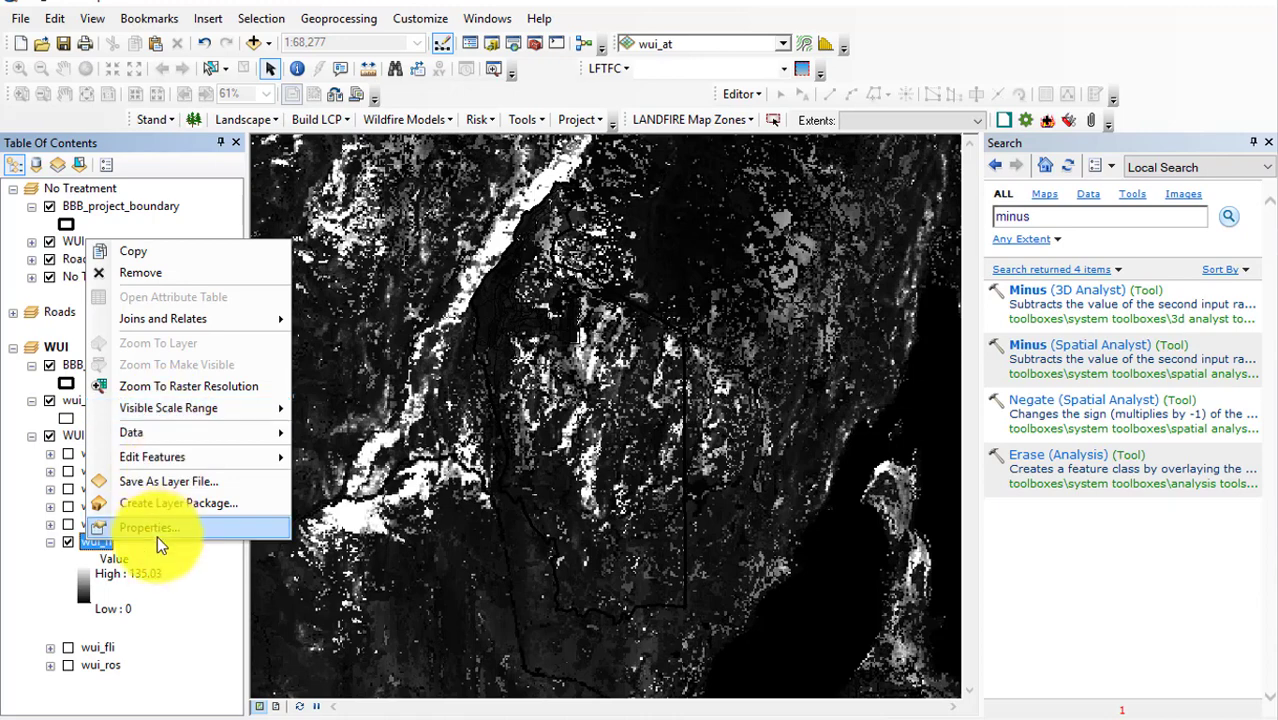
left_click(427, 443)
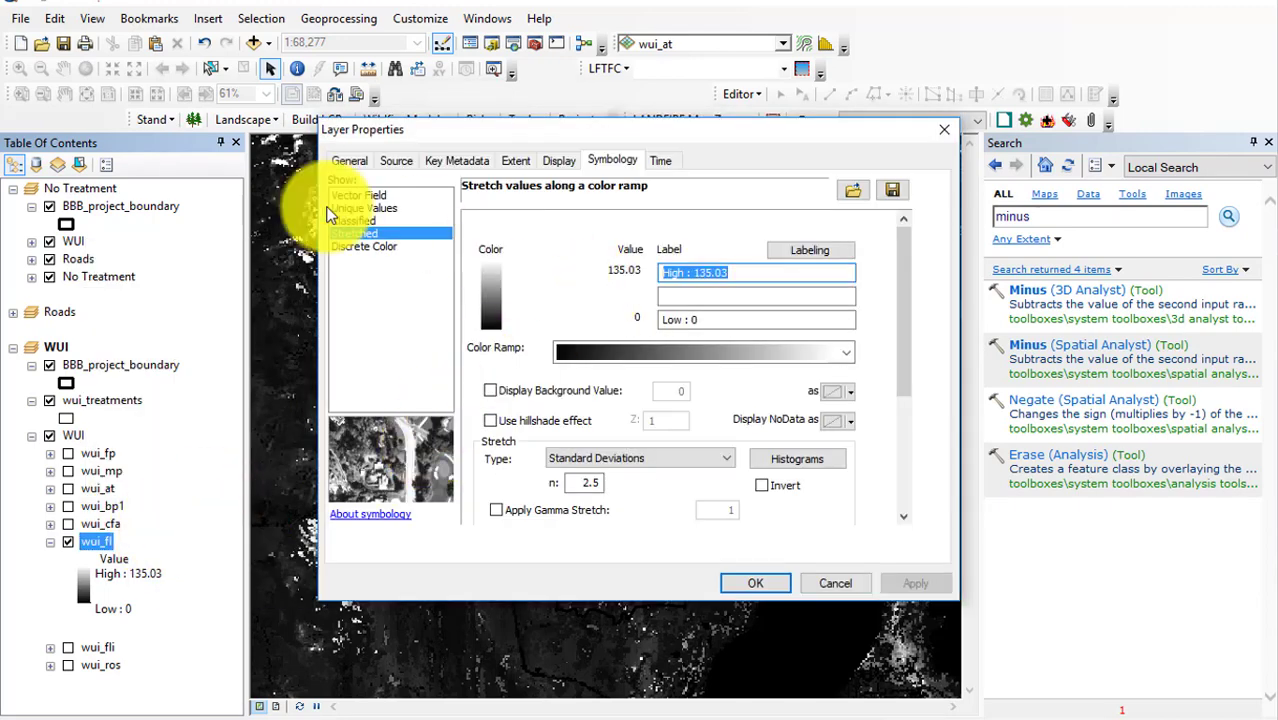
left_click(362, 221)
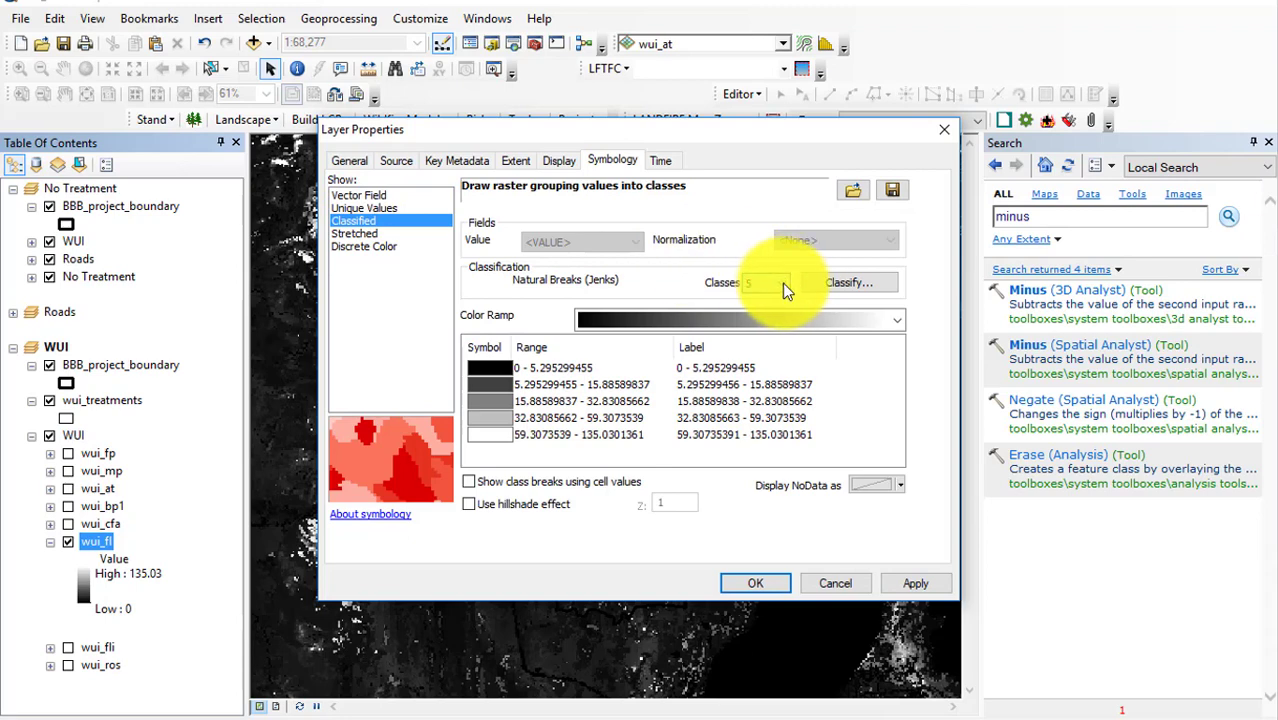
left_click(838, 281)
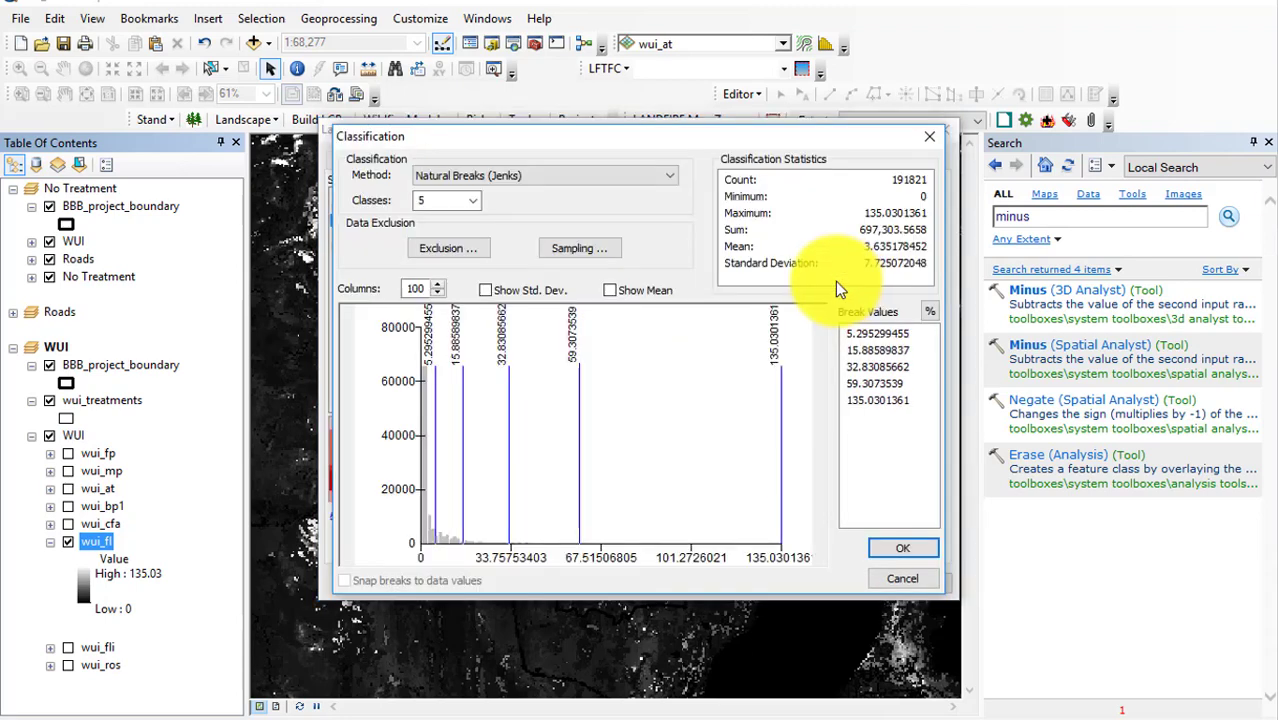
left_click(473, 200)
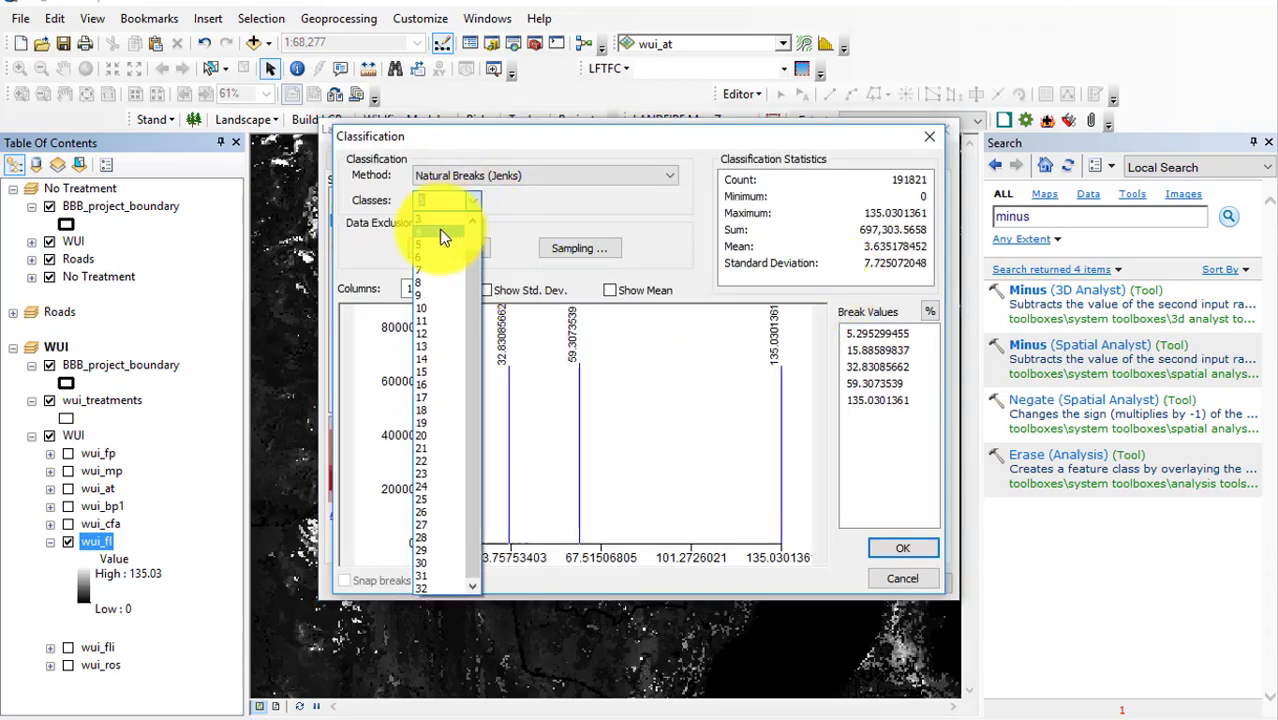
left_click(439, 231)
Set the wui_fl class break values to 4, 8 and 11, leaving the highest break at the maximum.
left_click(875, 335)
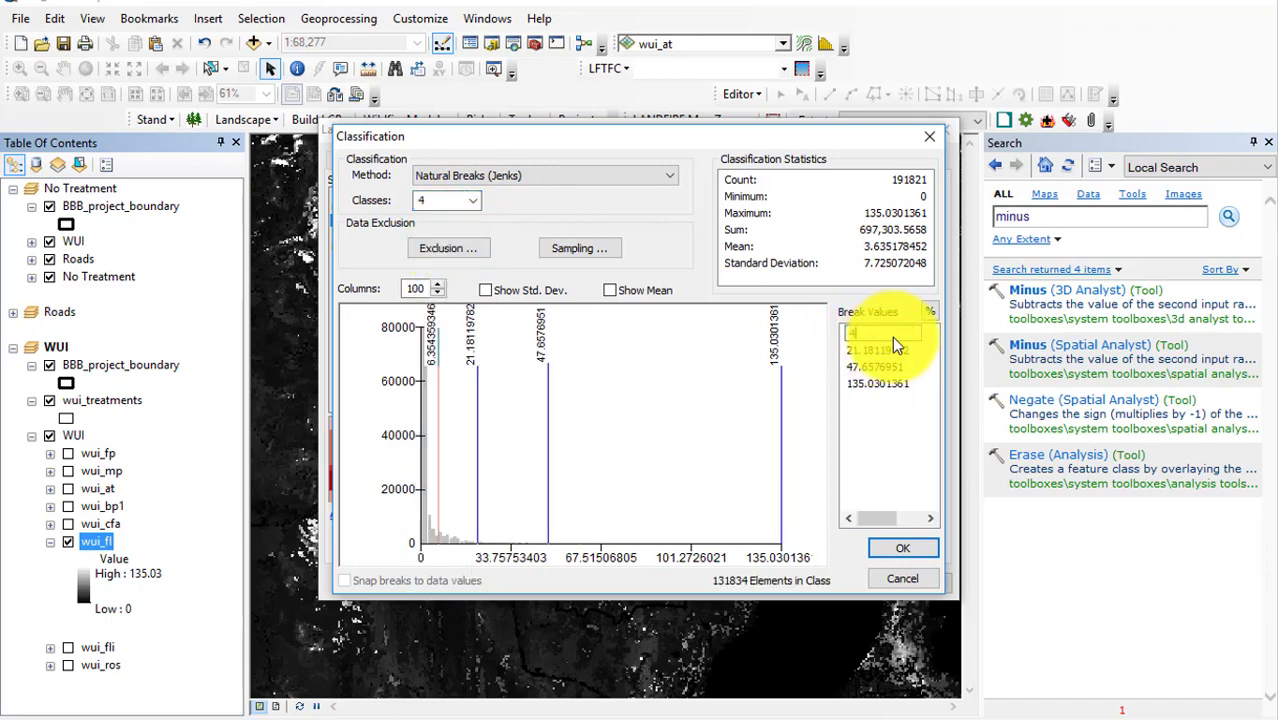
type("4")
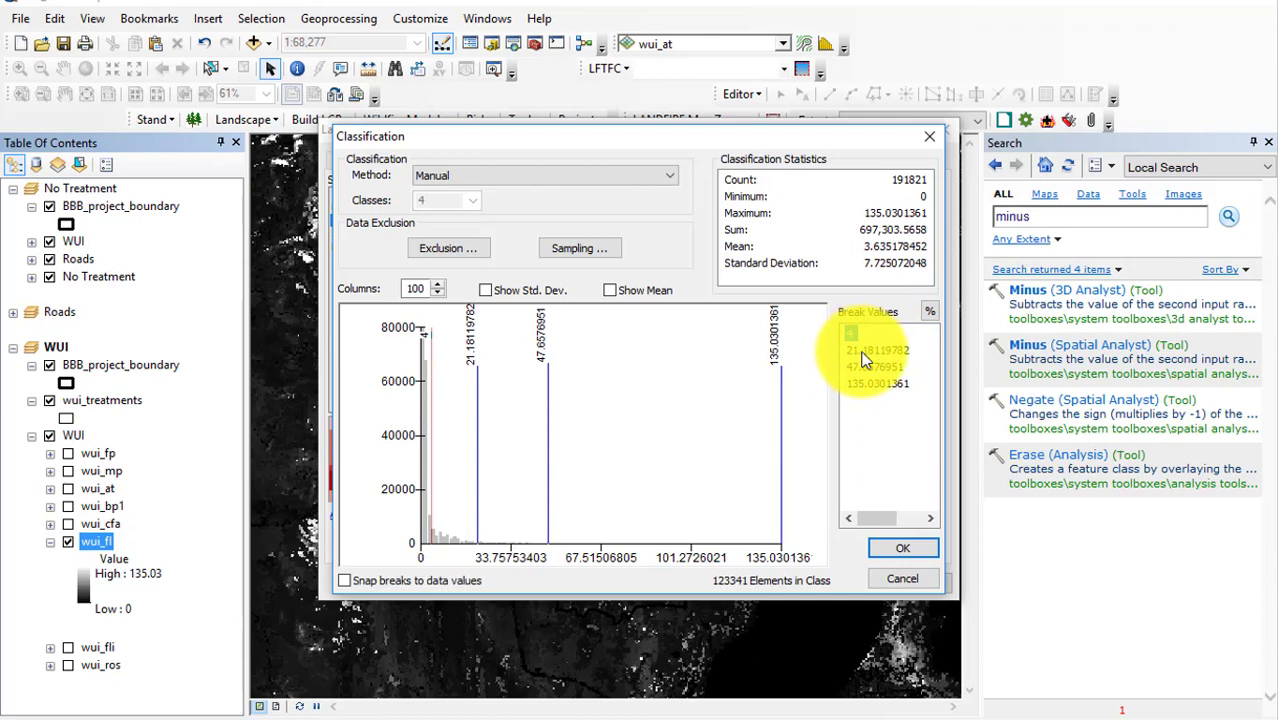
left_click(861, 350)
type("8")
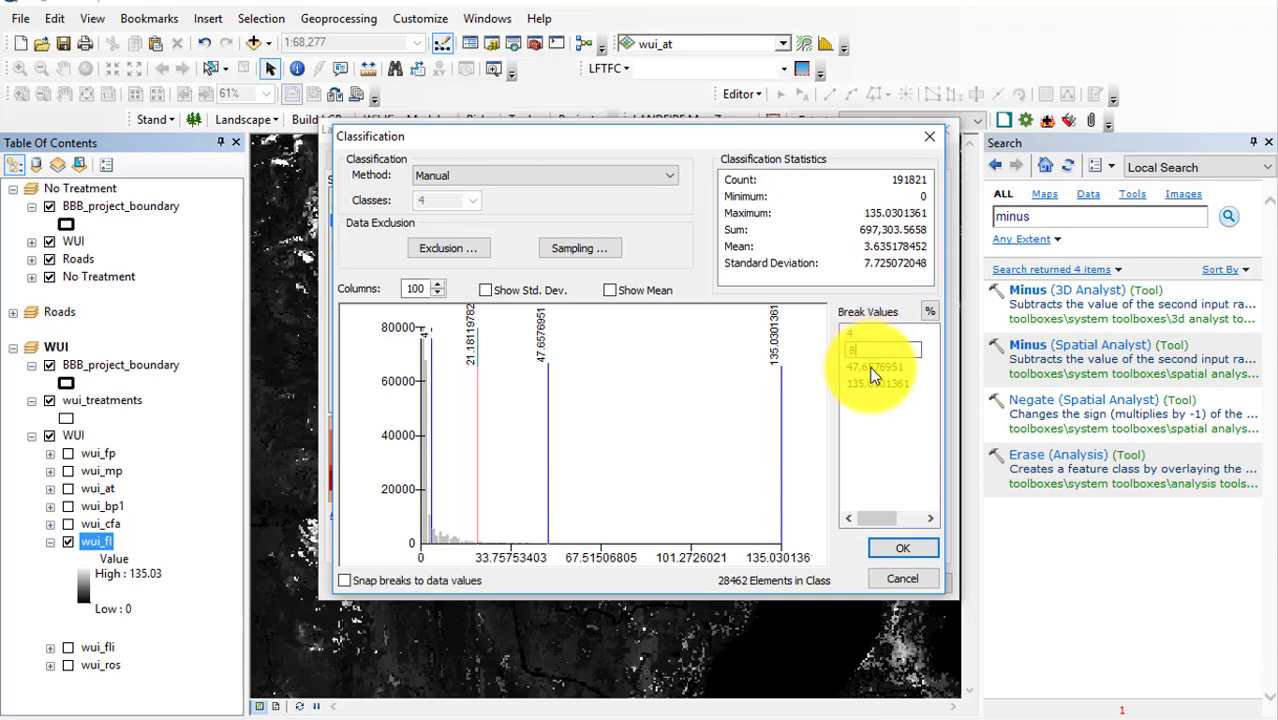
key("Return")
left_click(875, 366)
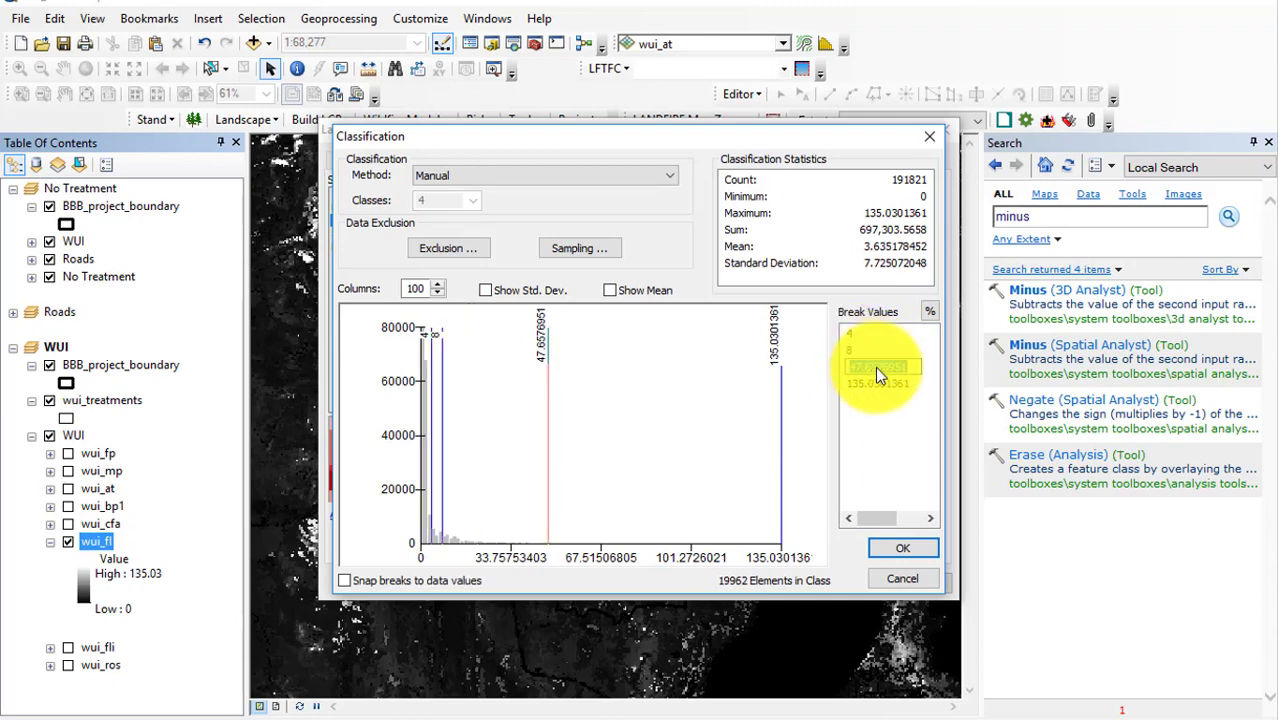
type("11")
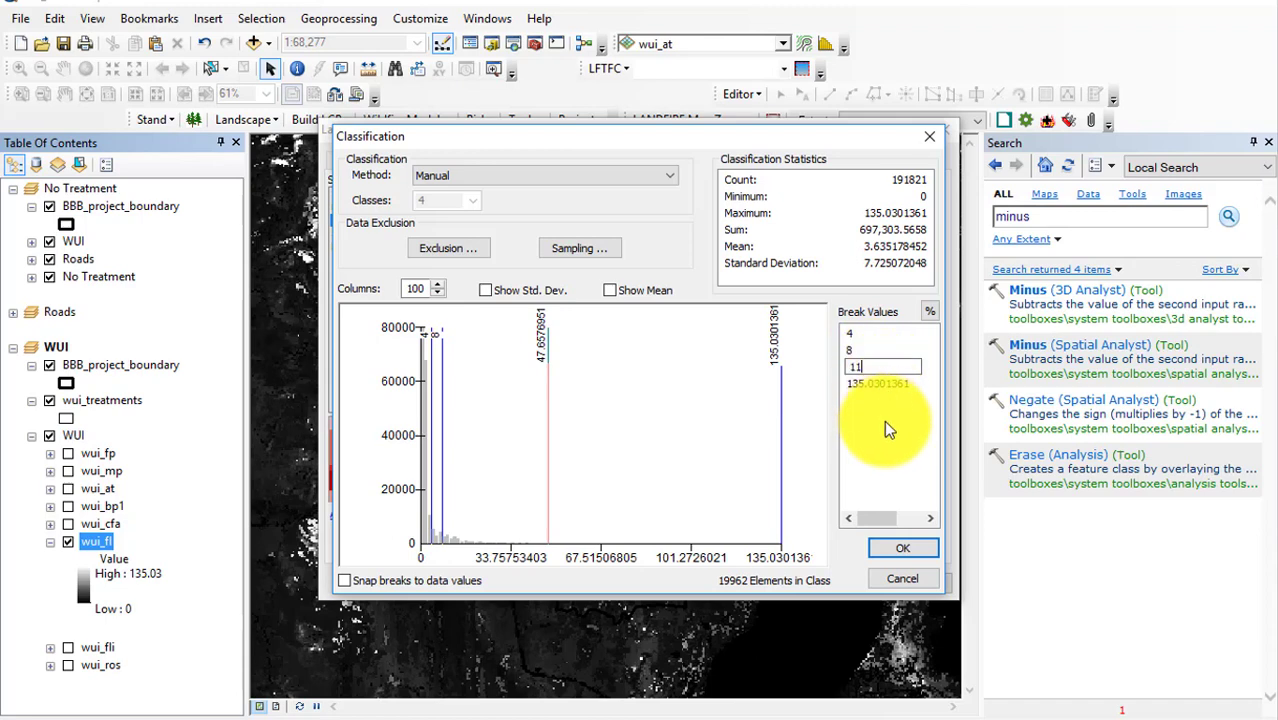
key("Return")
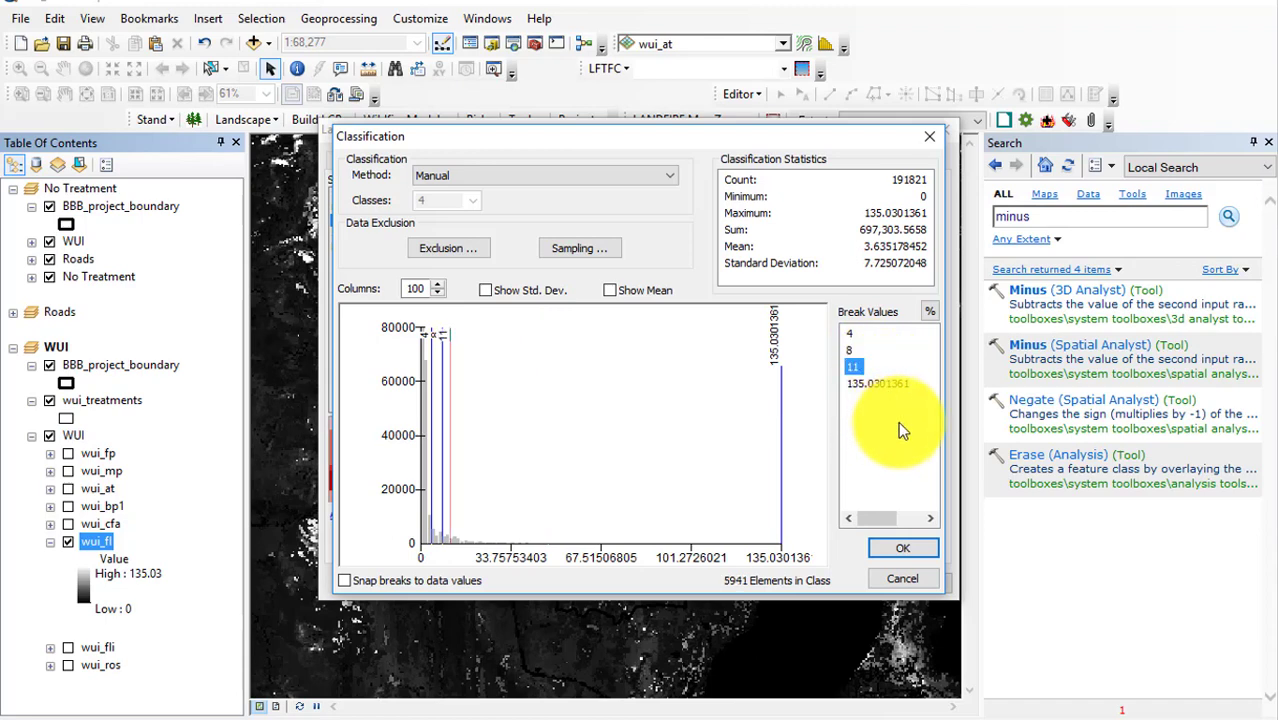
left_click(905, 552)
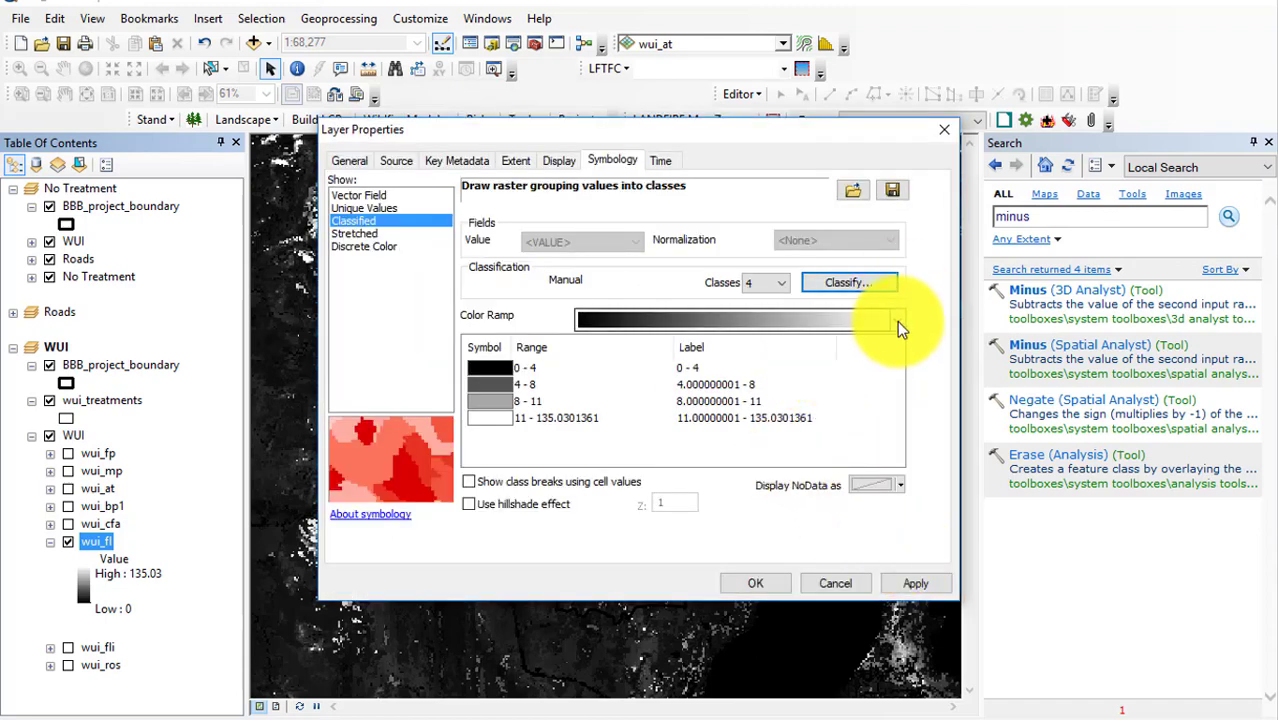
Apply the yellow-to-red color ramp to the four wui_fl classes.
left_click(897, 321)
scroll(781, 370, "down", 5)
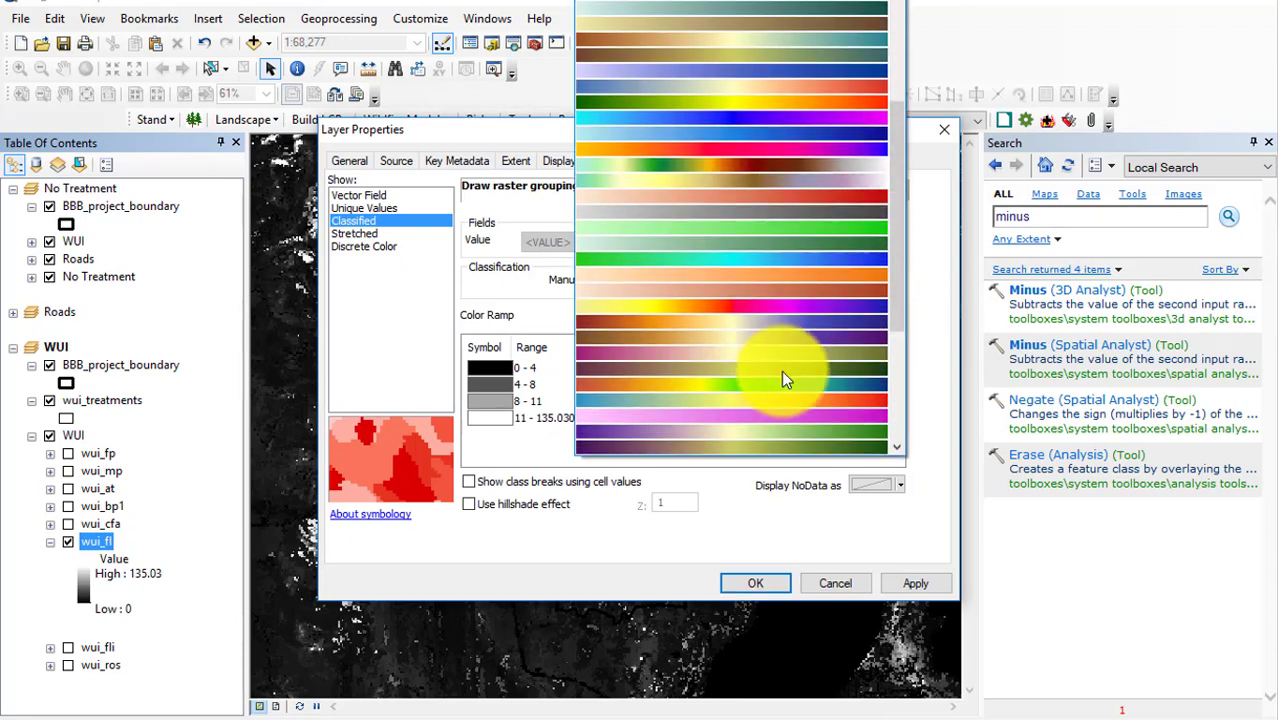
scroll(781, 370, "down", 5)
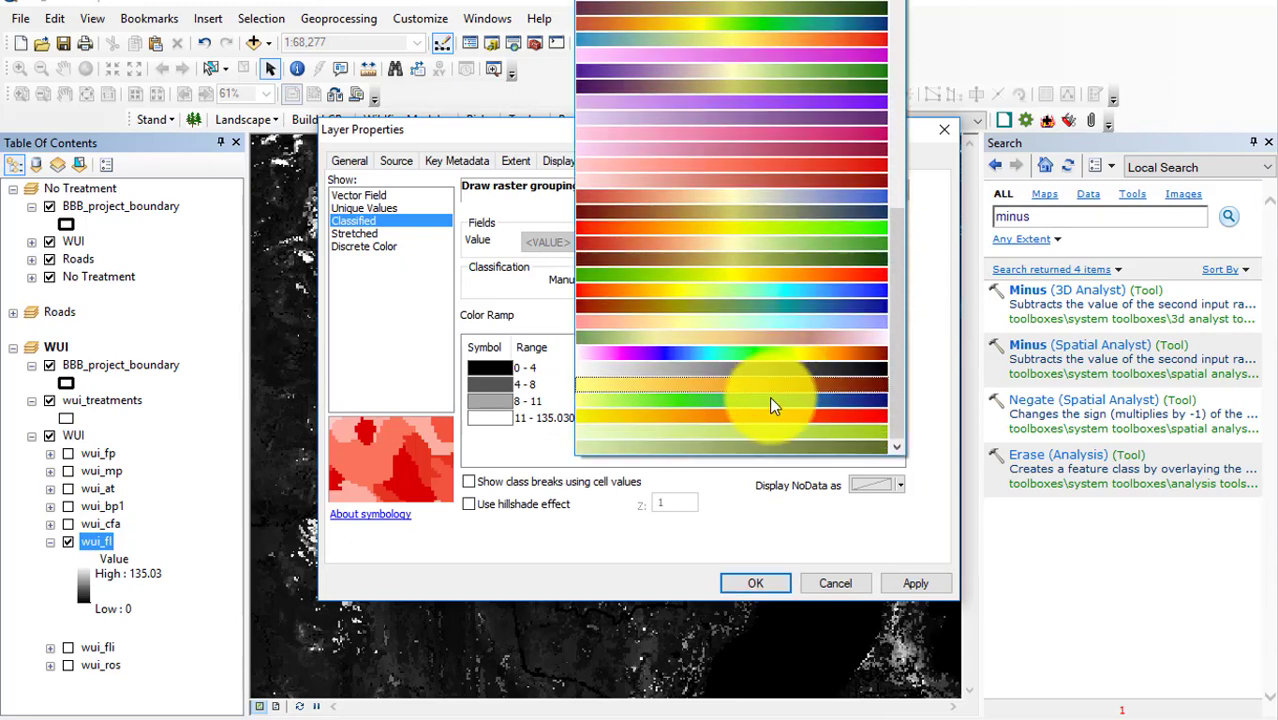
left_click(768, 418)
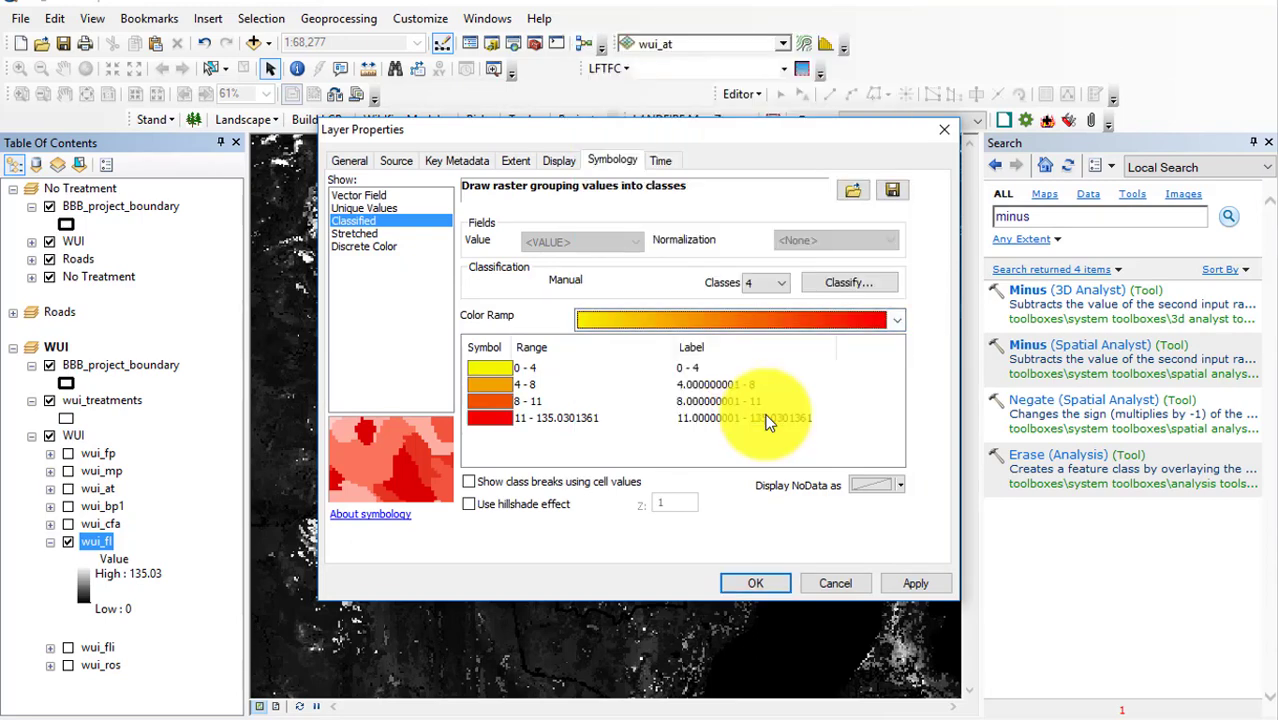
left_click(768, 586)
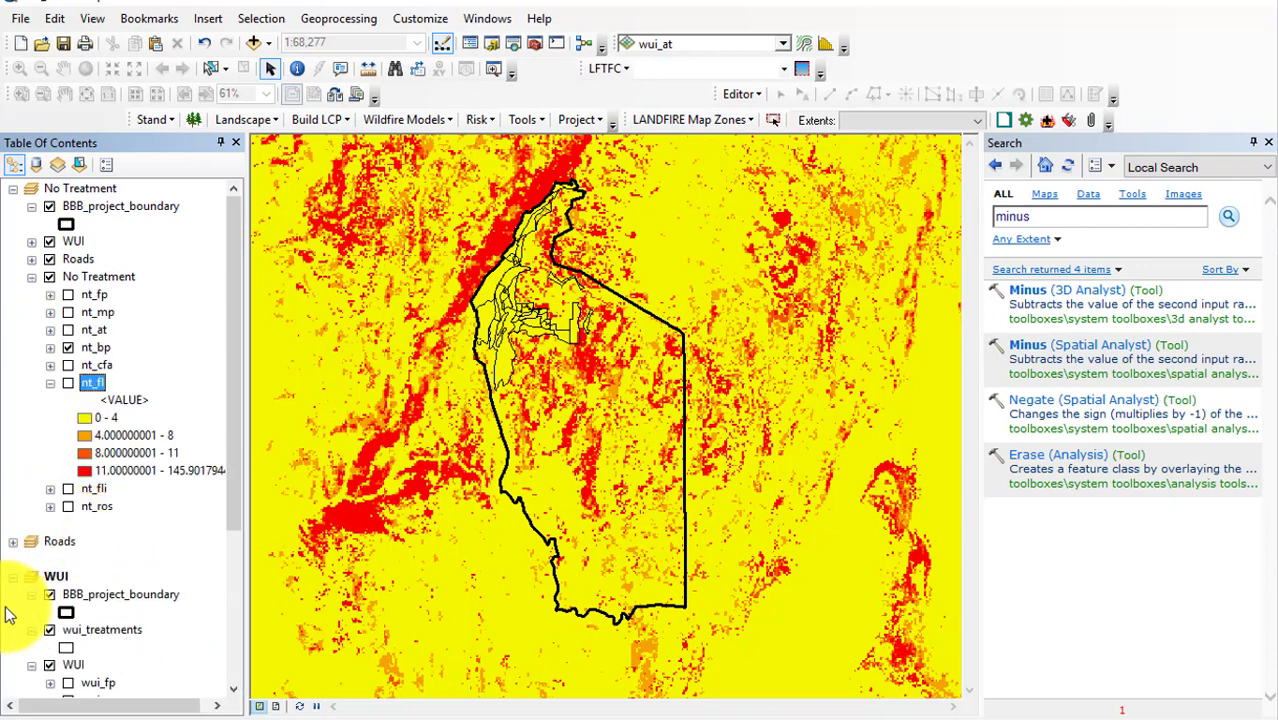
In layout view, display nt_fl instead of nt_bp in the No Treatment data frame.
left_click(278, 707)
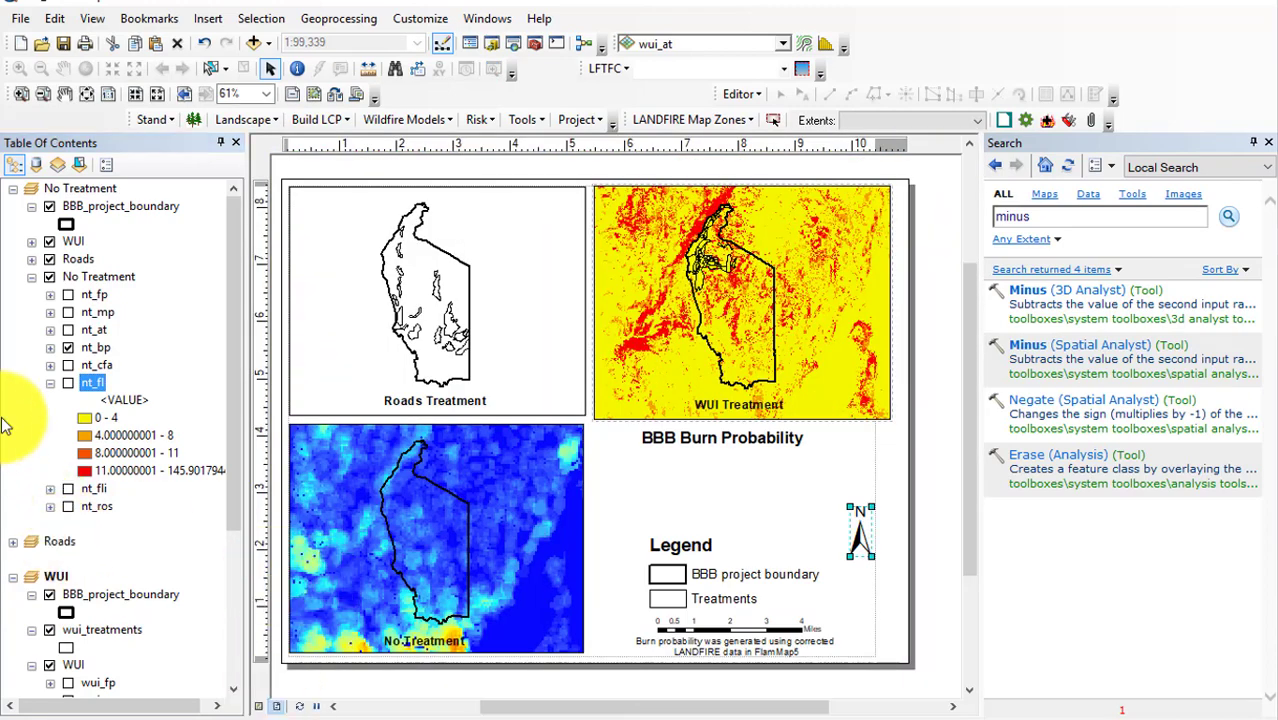
left_click(68, 383)
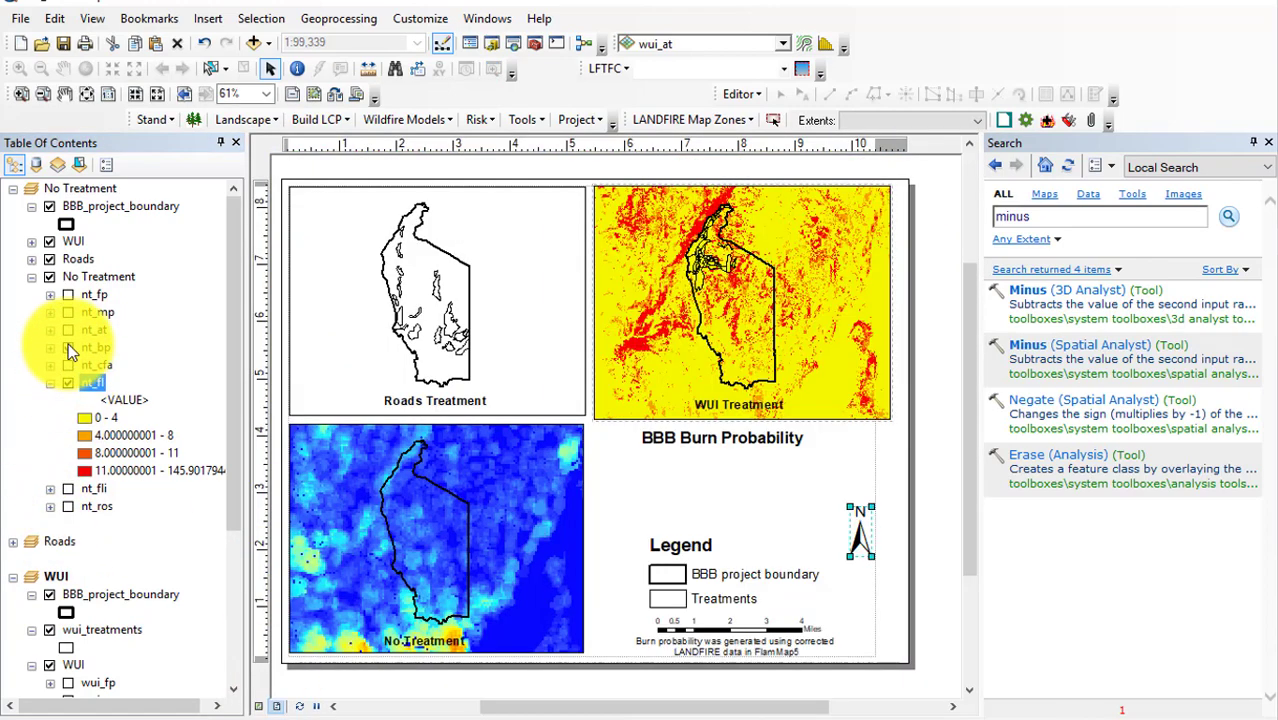
left_click(31, 276)
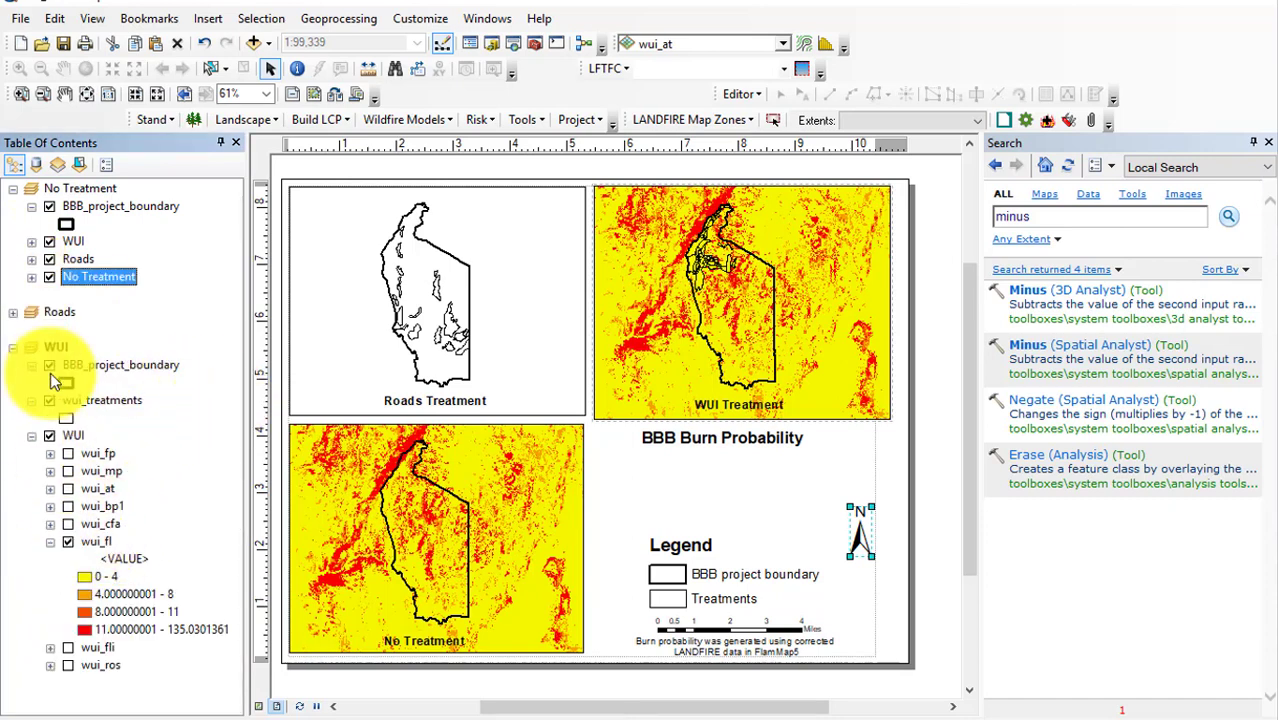
Turn on the Roads group layer in the Roads data frame to display r_fl.
left_click(14, 313)
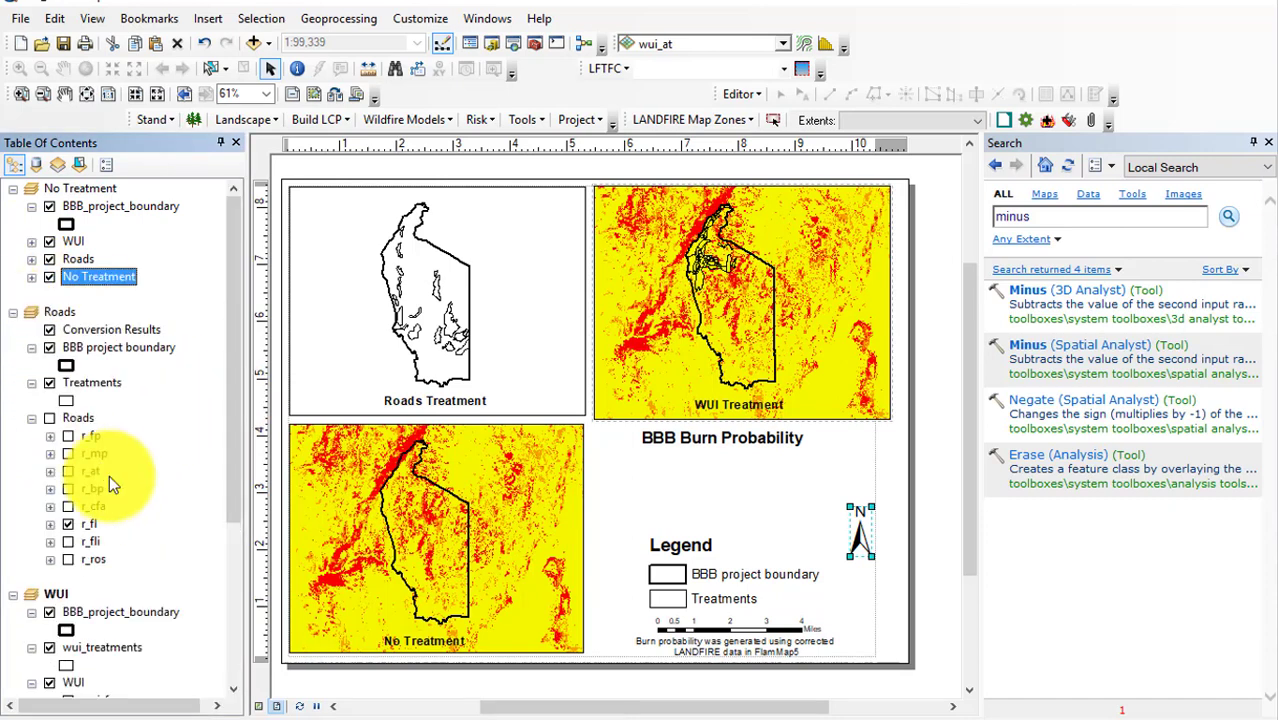
left_click(49, 418)
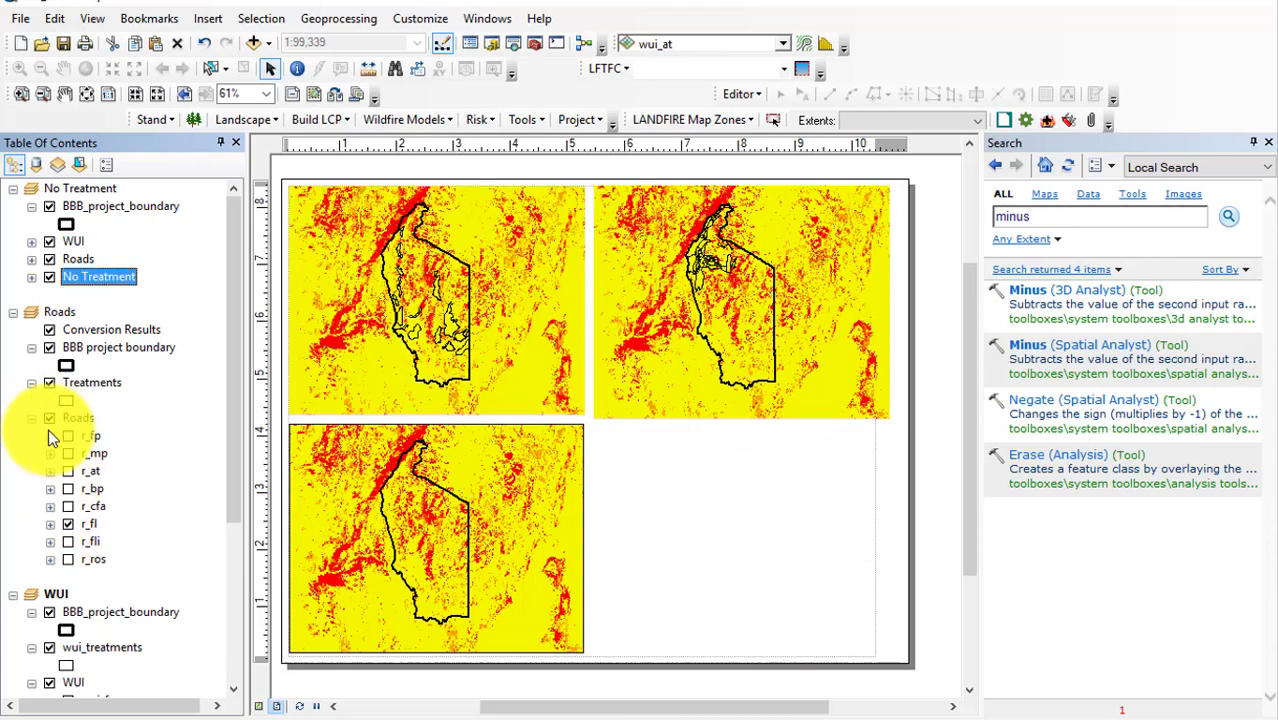
left_click(67, 522)
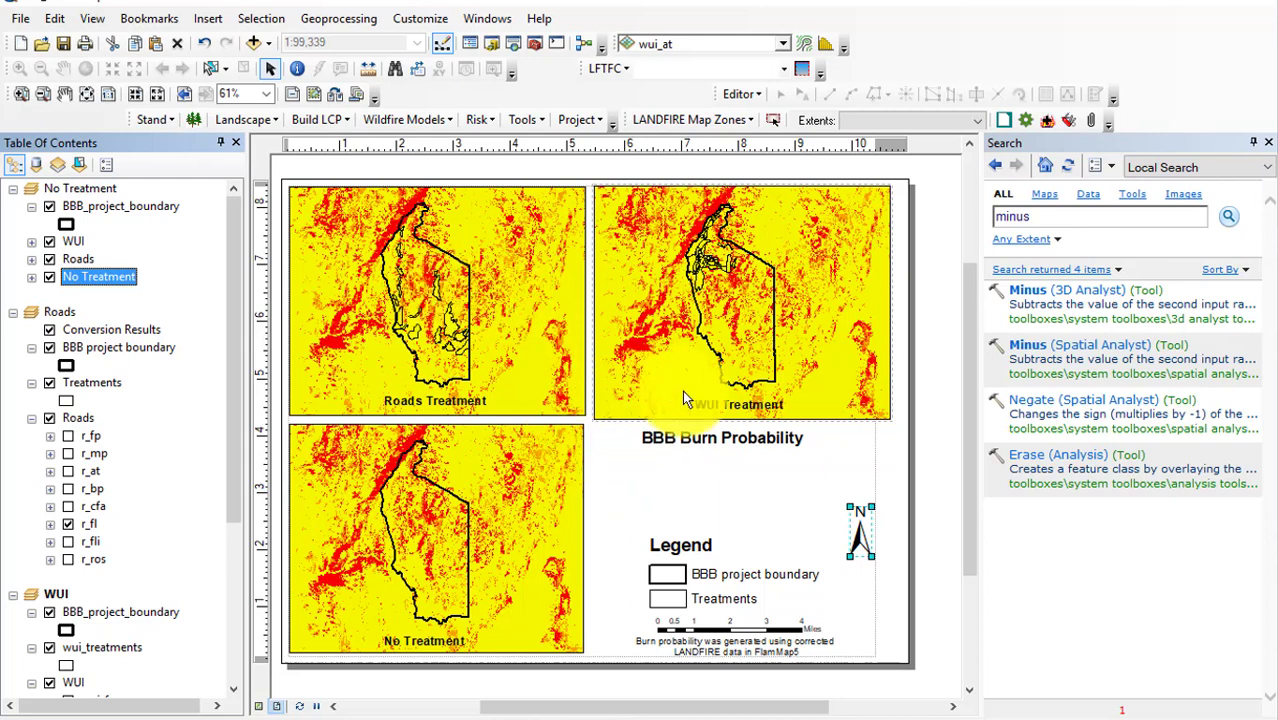
Change the layout title to "BBB Flame Length".
double_click(705, 448)
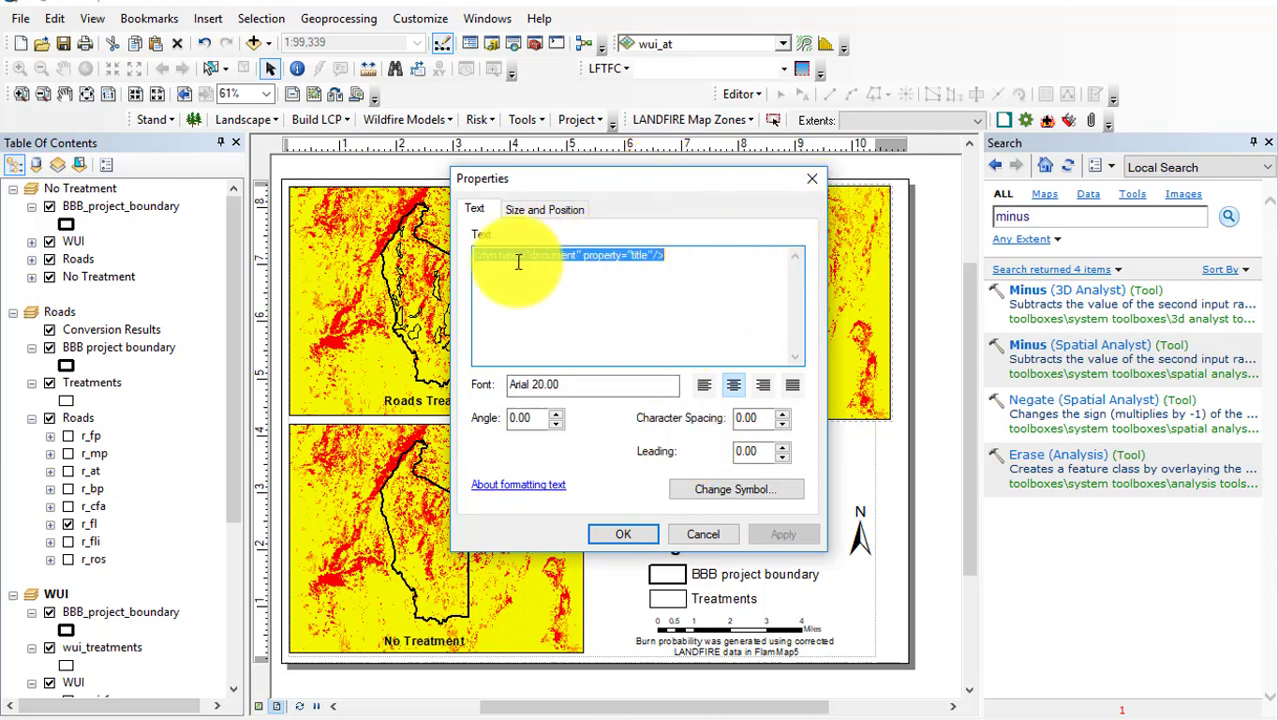
type("BBB Flame Length")
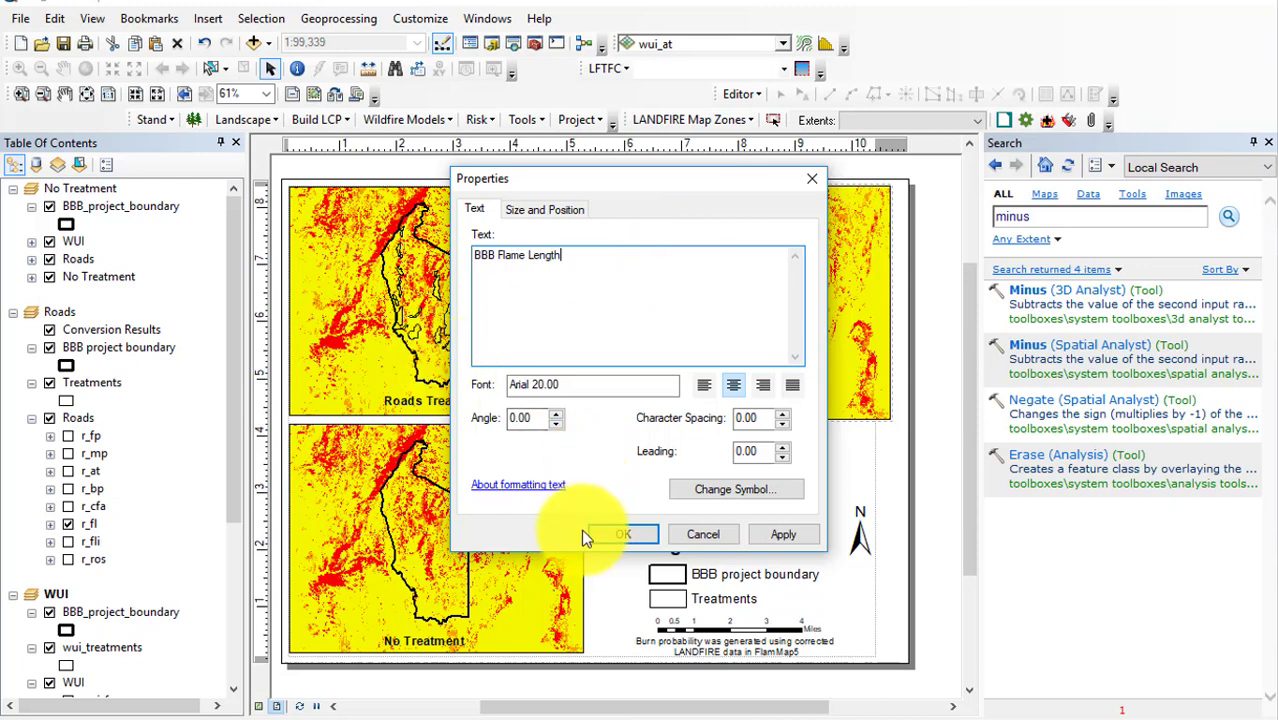
left_click(617, 538)
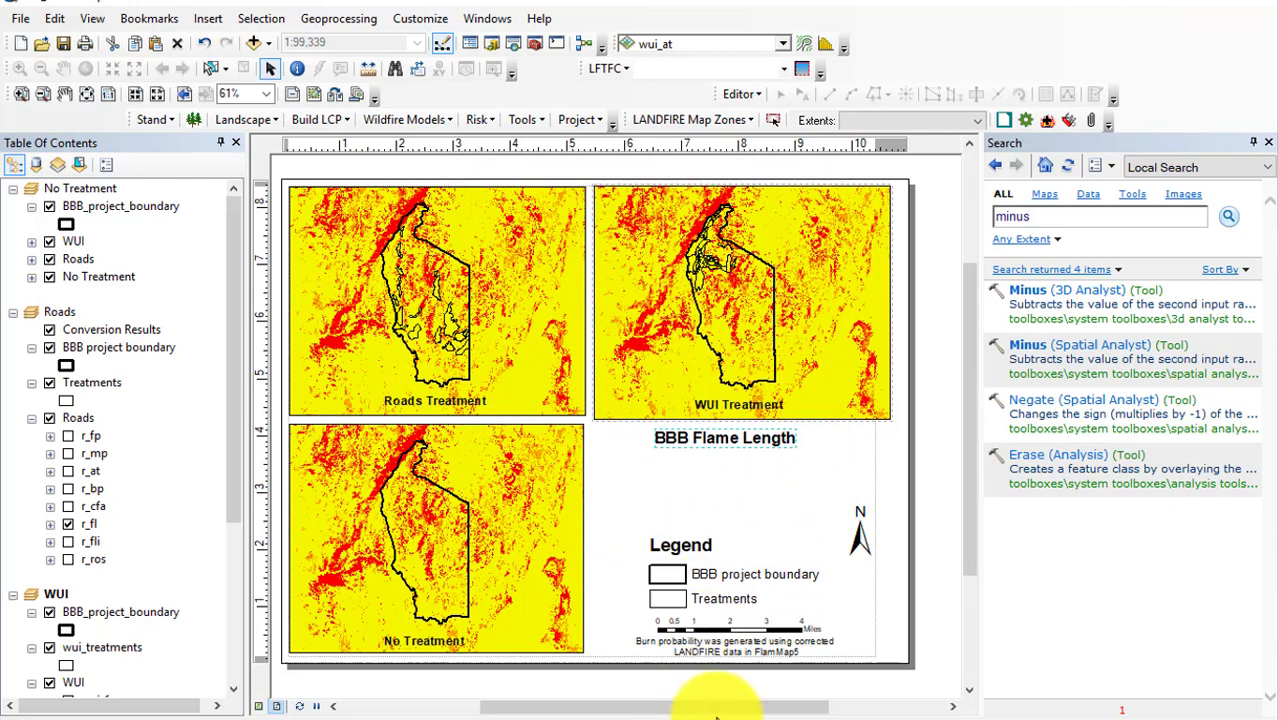
Rewrite the source note as "Flame Length was generated using corrected LANDFIRE data in FlamMap5. Calculations were completed using low fuel moistures and average winds.".
double_click(704, 648)
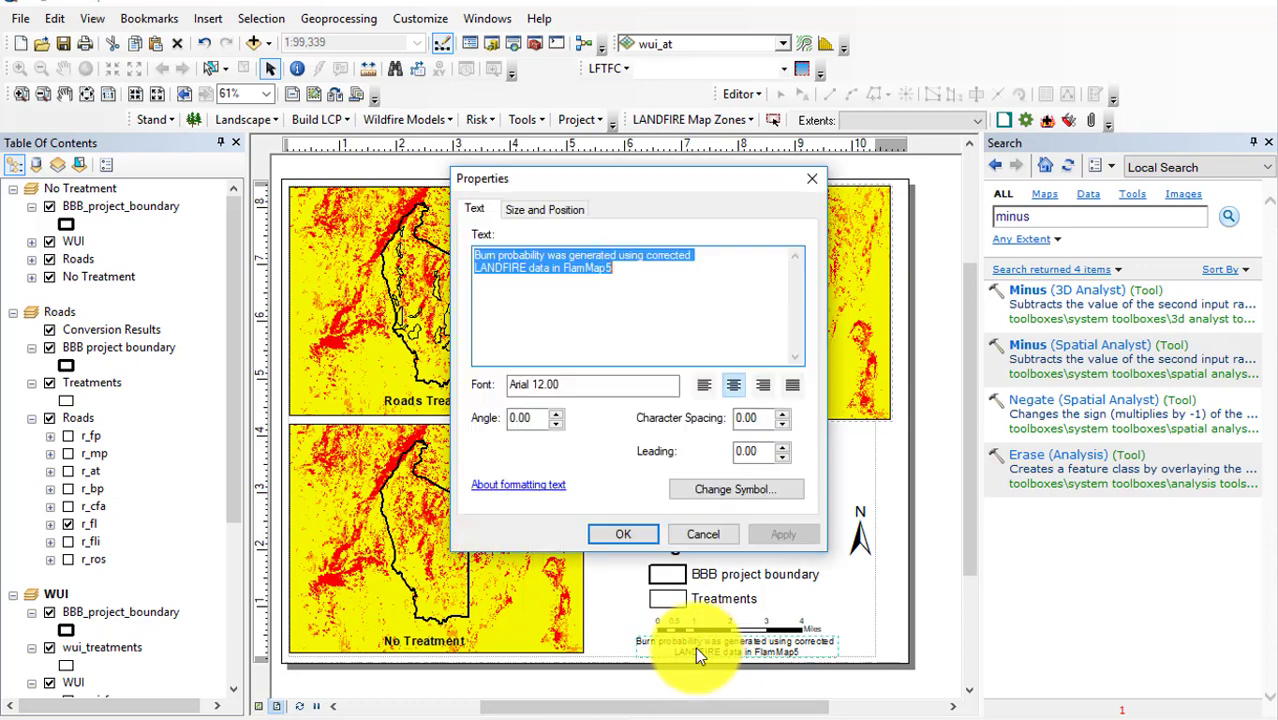
left_click(562, 270)
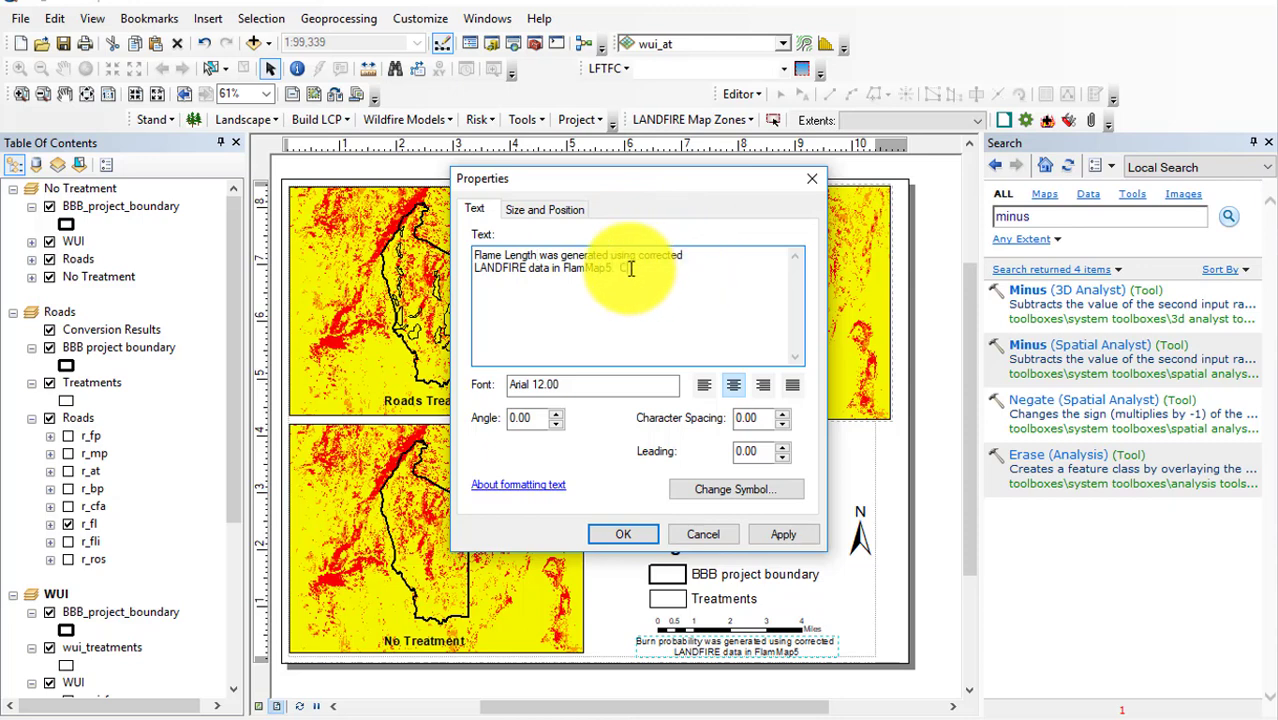
type("ulations were completed using low fuel moisture and average winds.")
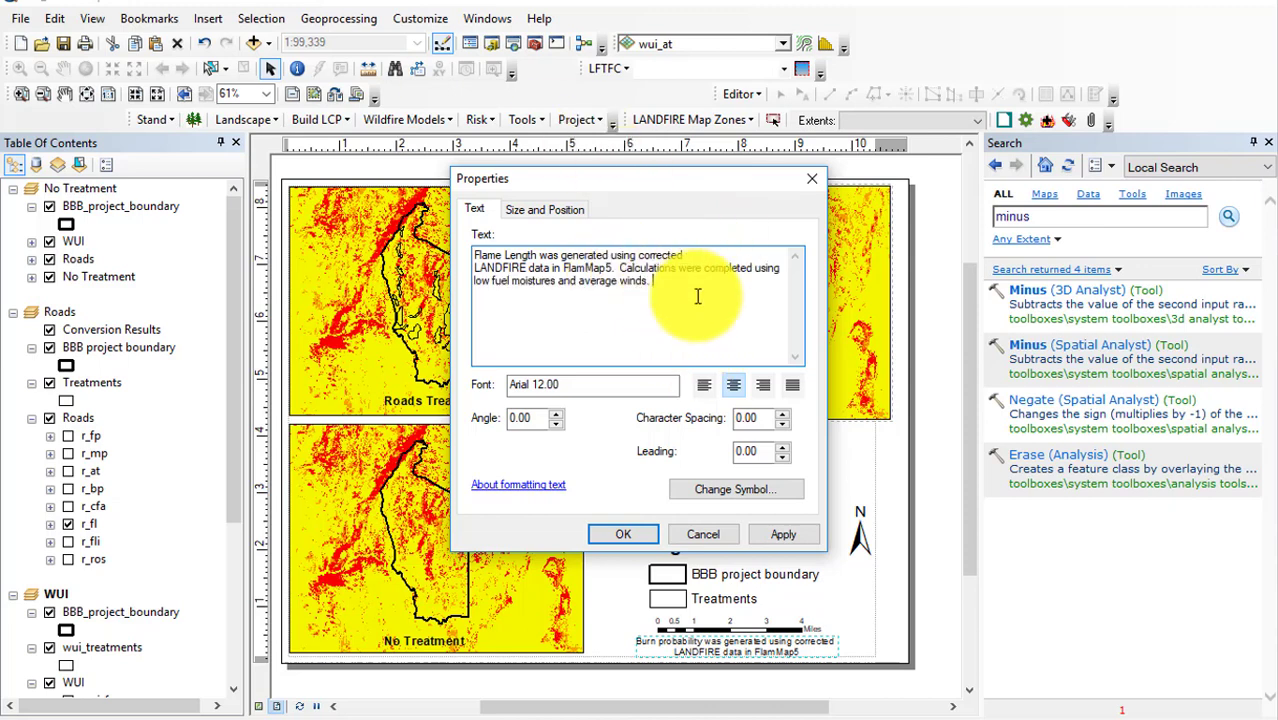
left_click(623, 534)
Move the legend up toward the title and replace its r_bp item with r_fl.
left_click(756, 565)
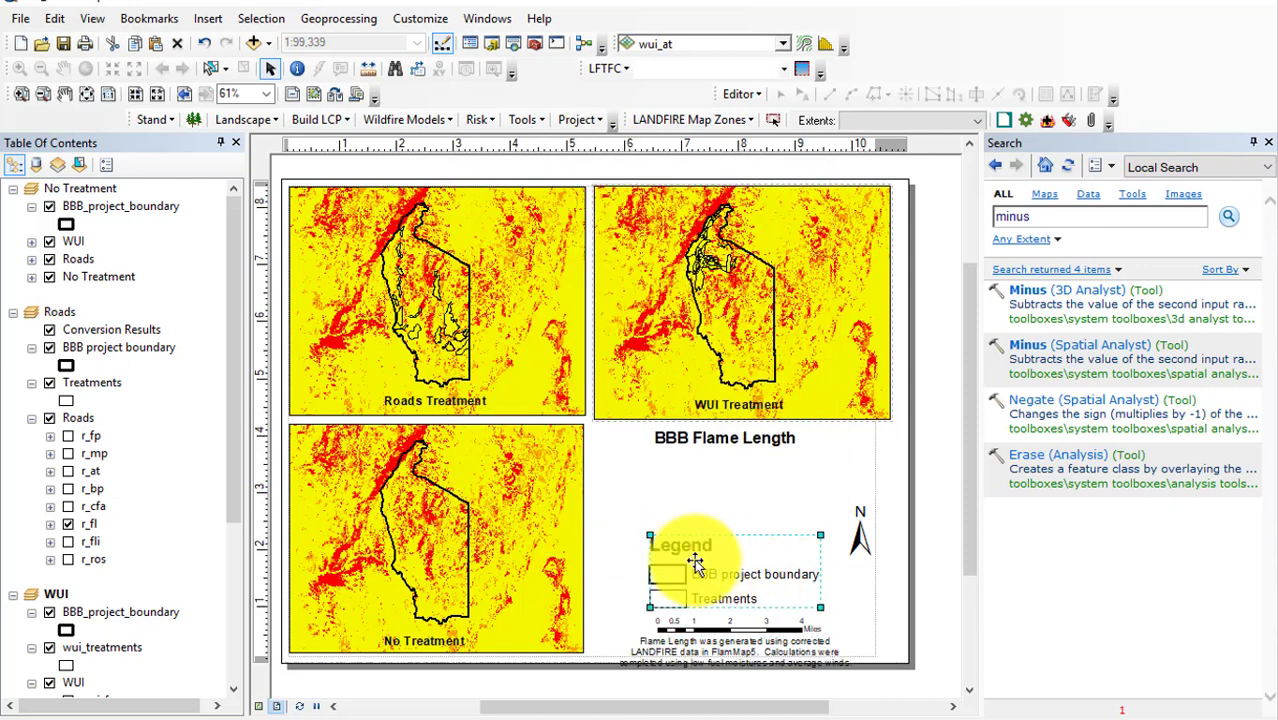
left_click_drag(708, 575, 706, 518)
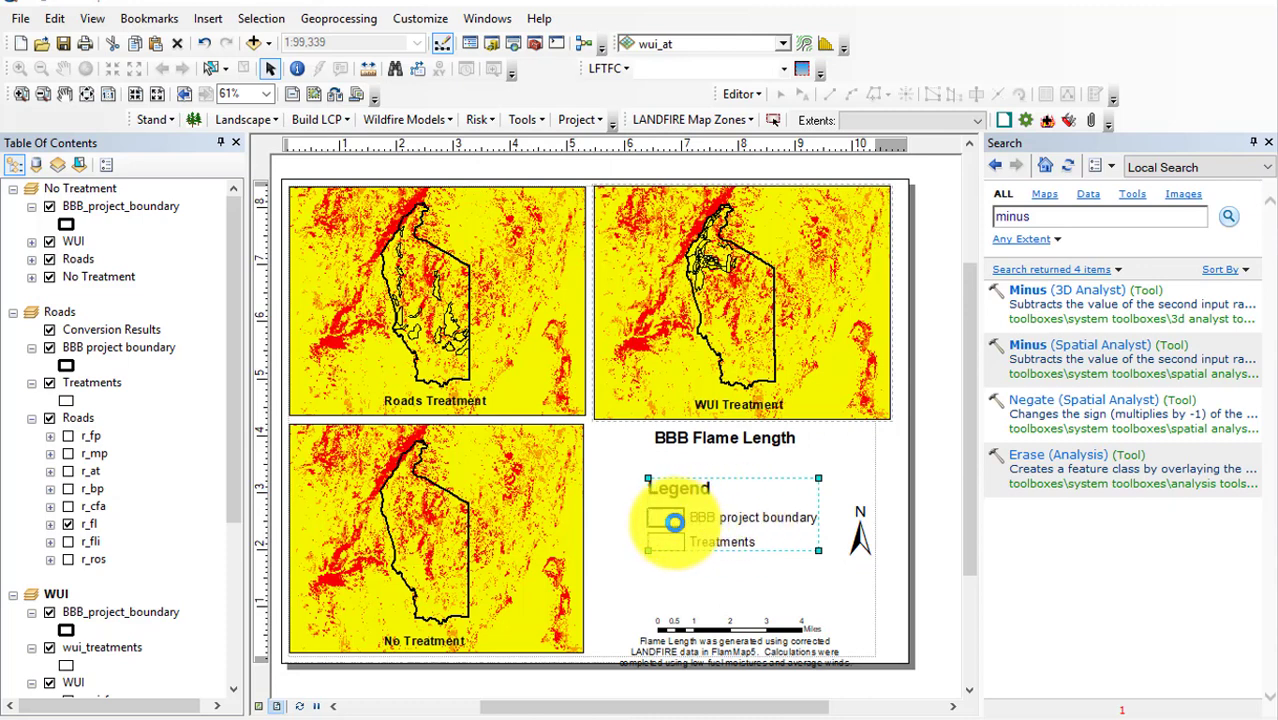
double_click(712, 514)
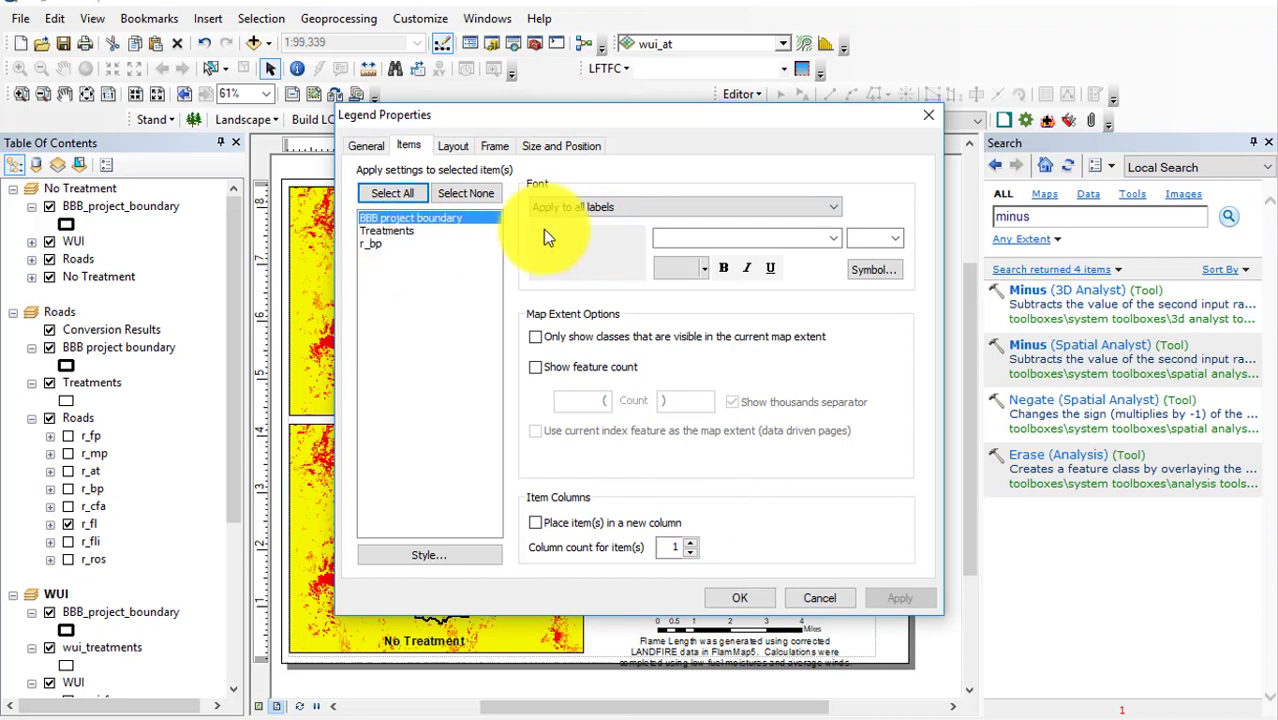
left_click(366, 146)
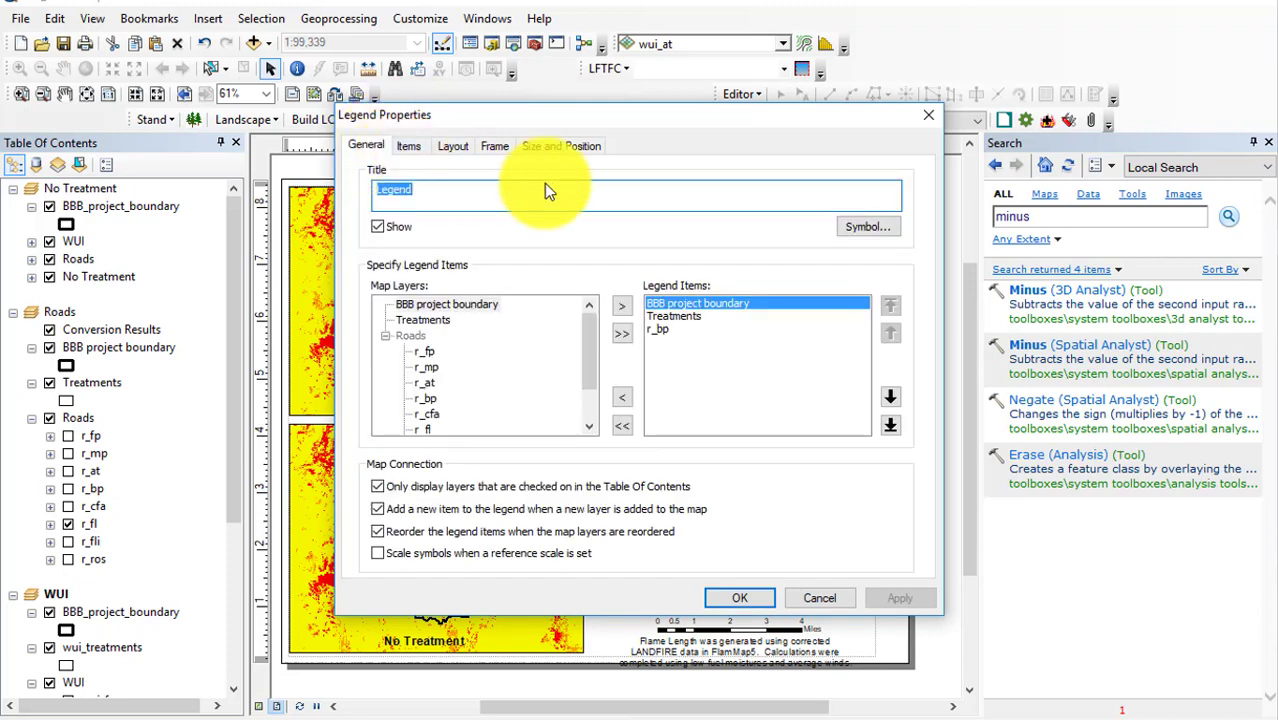
scroll(480, 370, "down", 3)
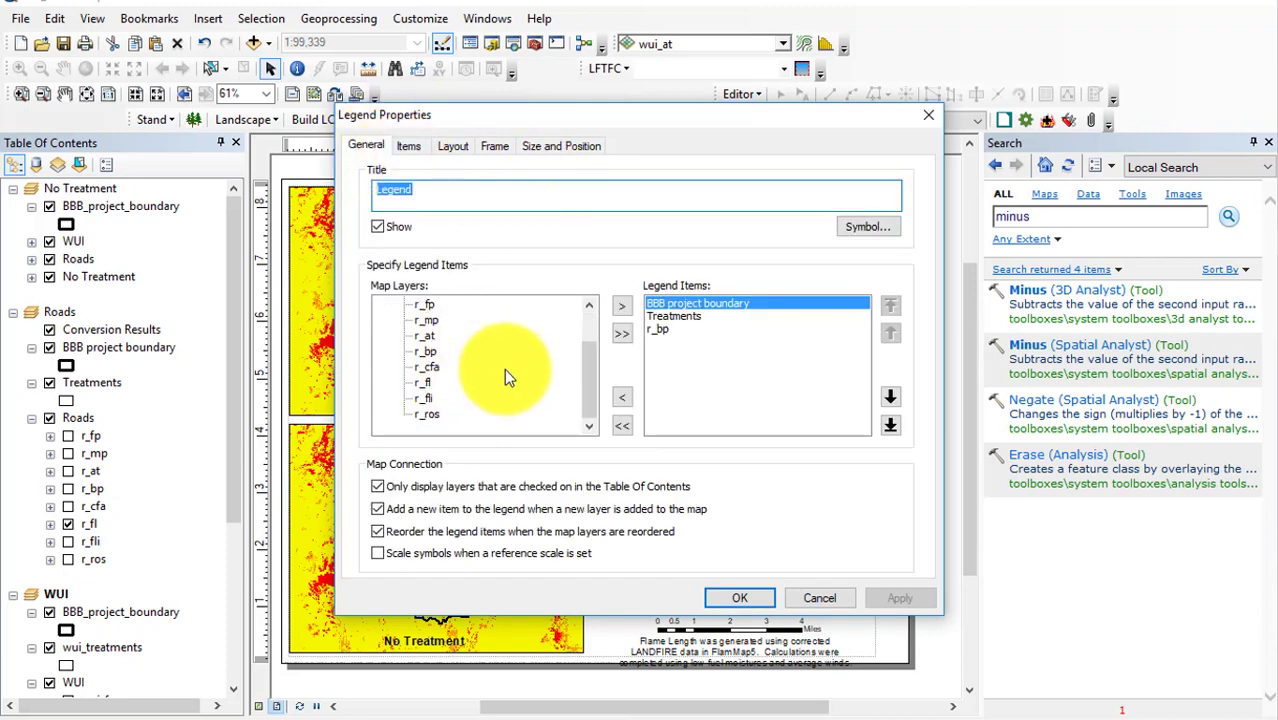
left_click(423, 382)
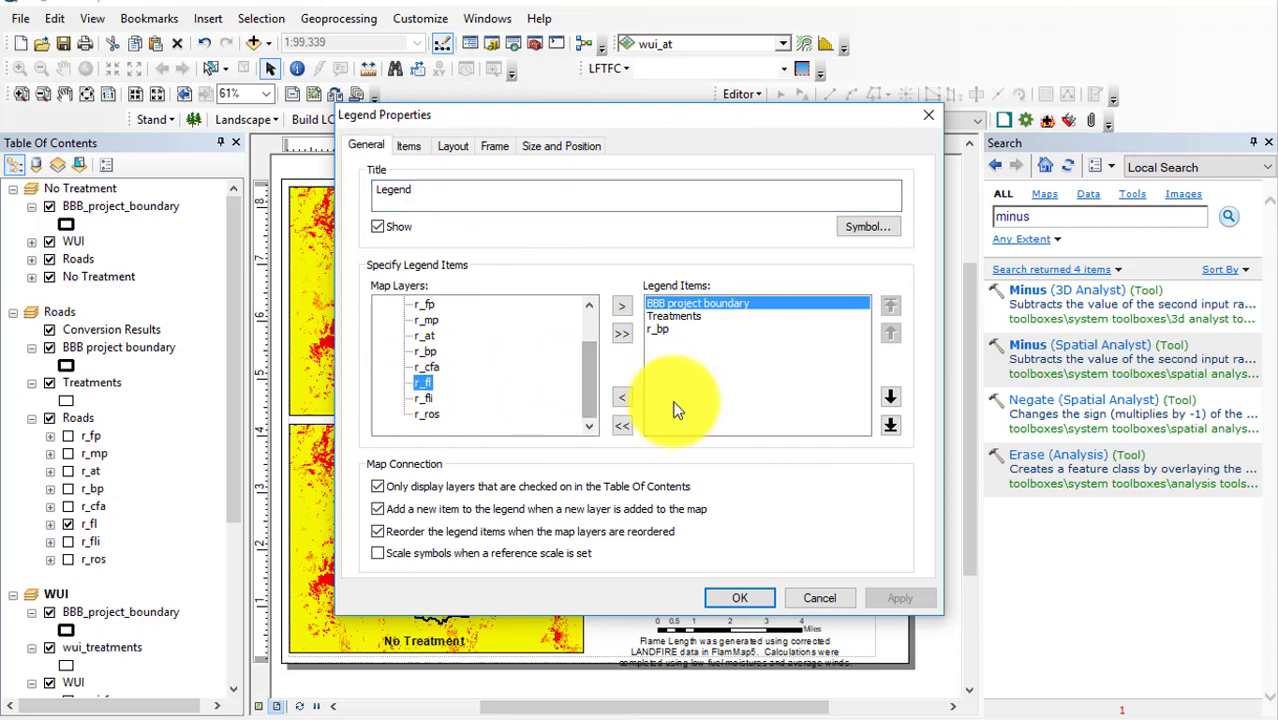
left_click(624, 308)
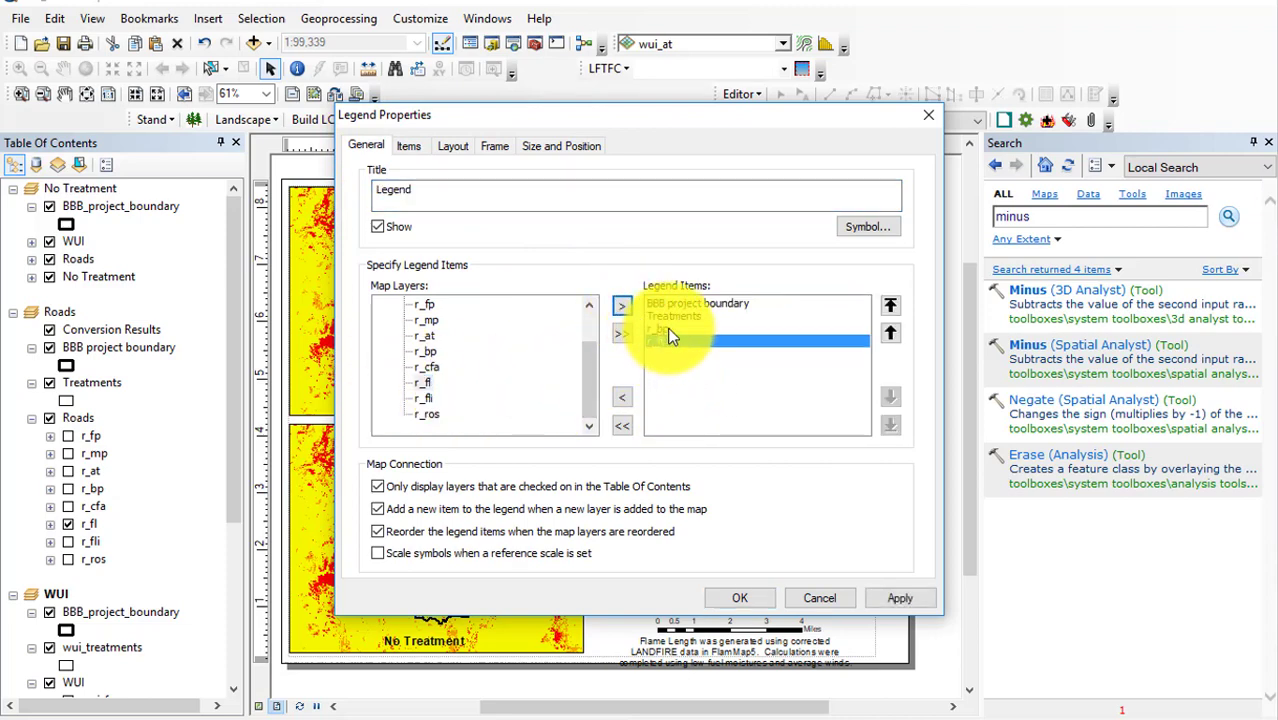
left_click(668, 330)
left_click(622, 397)
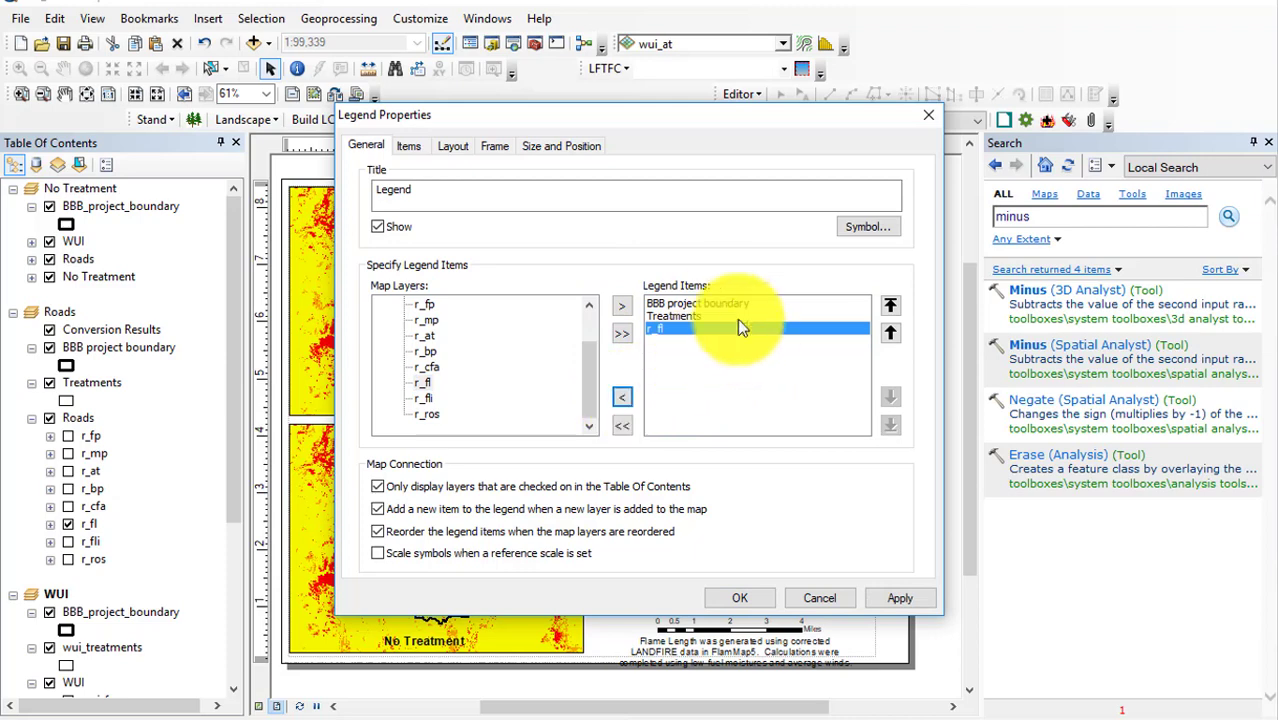
left_click(742, 597)
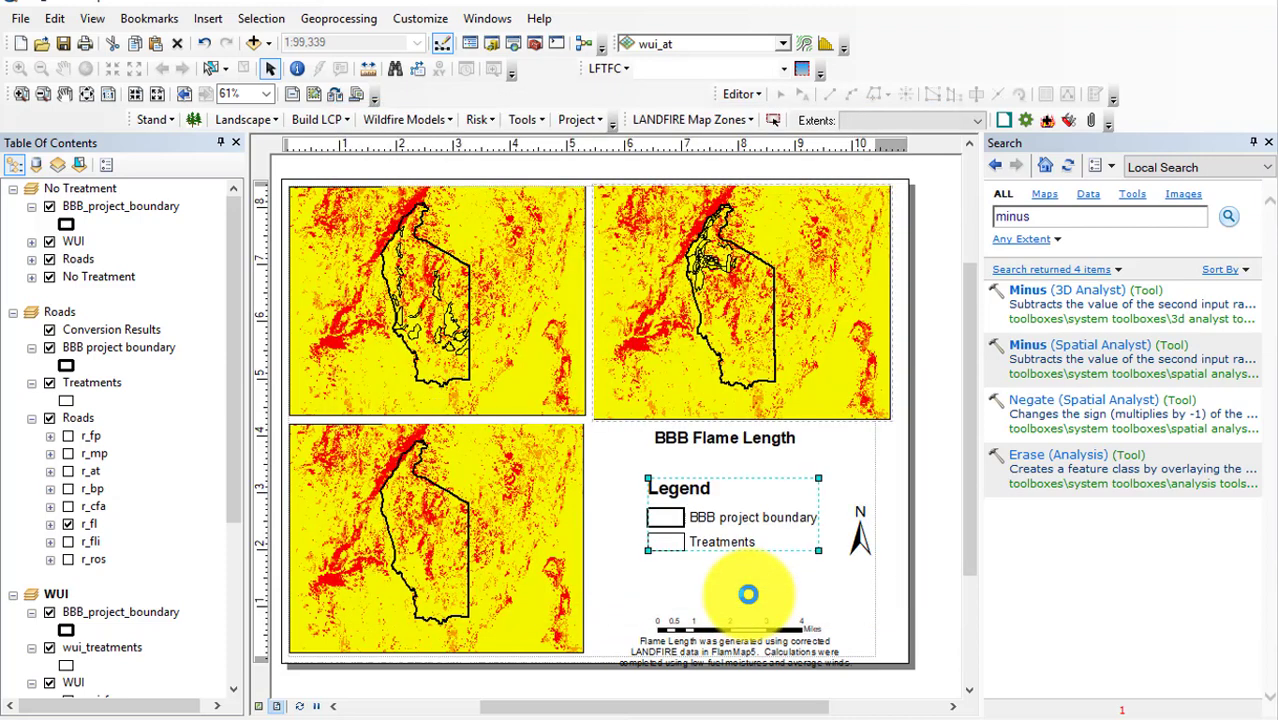
Clear the <VALUE> heading and the layer name of r_fl in the Roads group so neither appears in the legend.
left_click(697, 550)
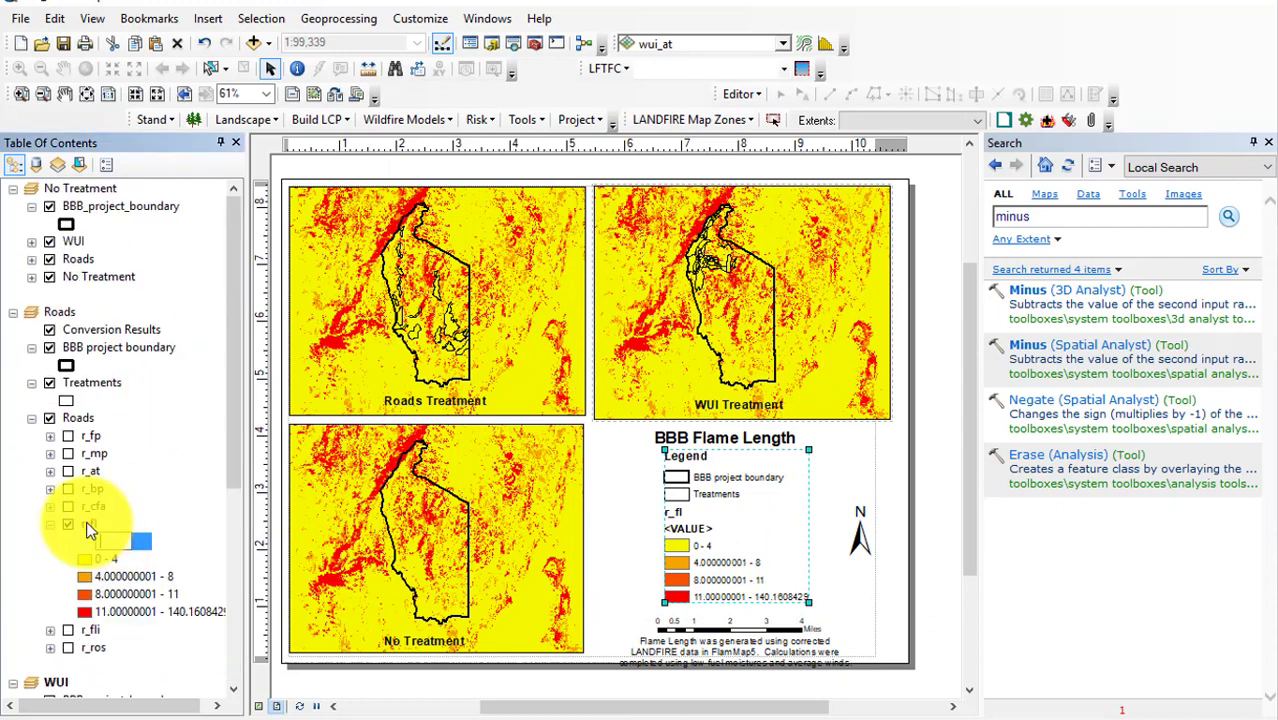
key("BackSpace")
left_click(88, 522)
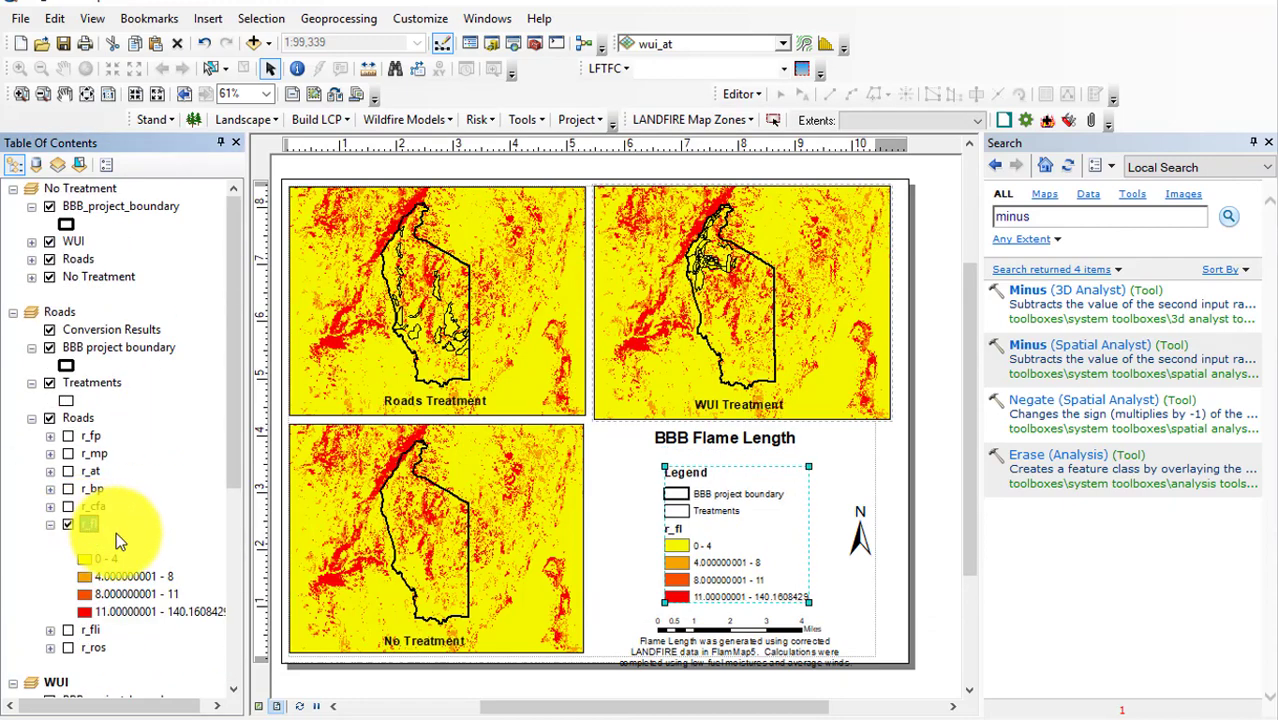
double_click(91, 526)
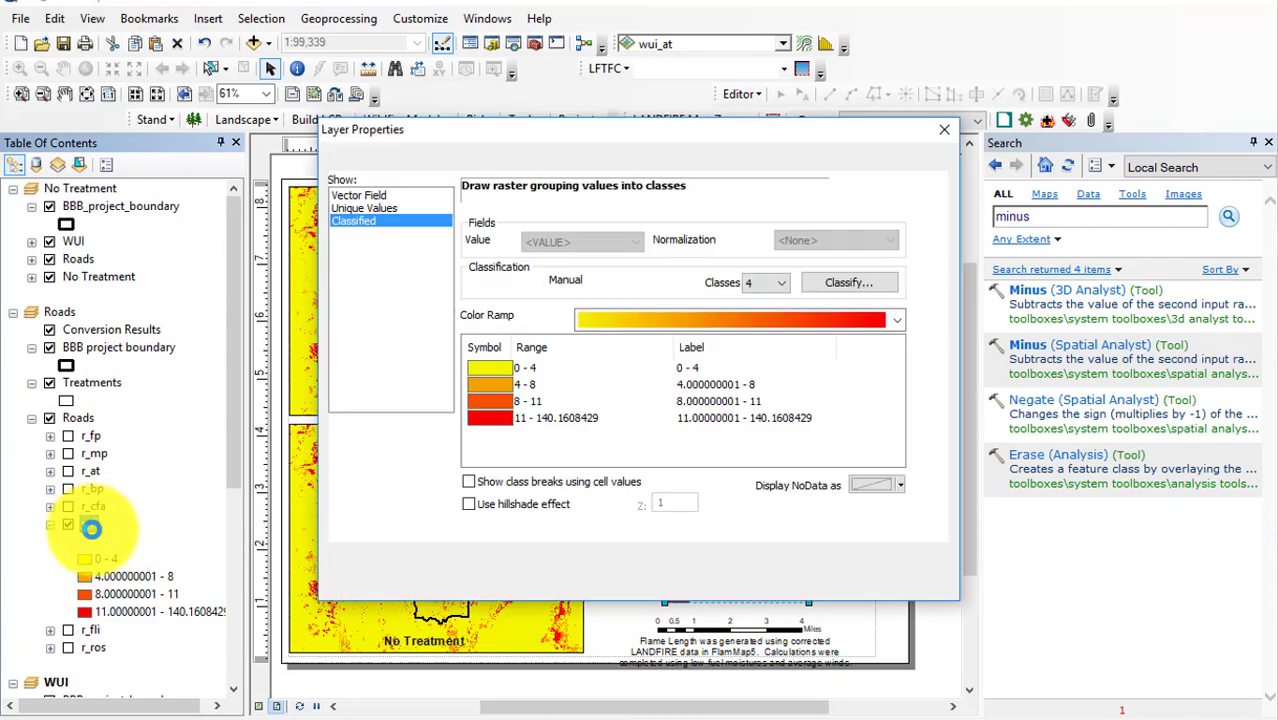
left_click(945, 130)
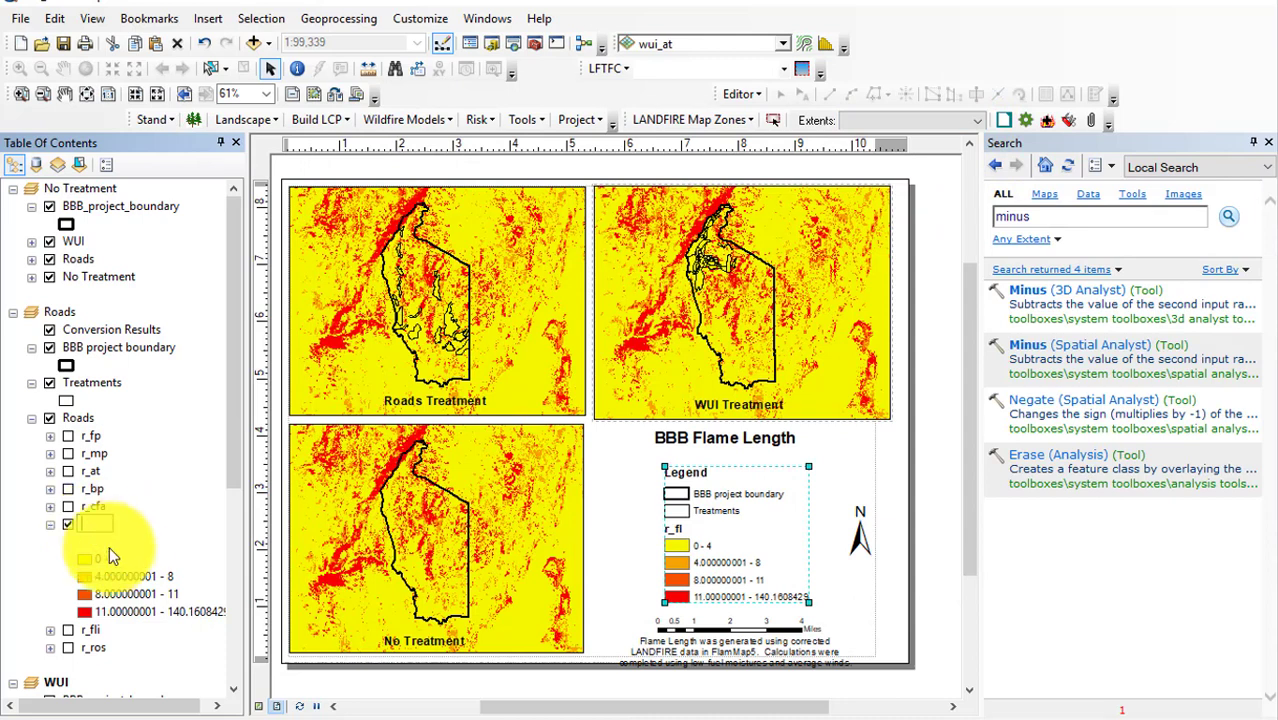
Relabel the upper flame length classes as 4 - 8, 8 - 11 and 11- 140, and enlarge the legend toward the title.
left_click(144, 578)
left_click(144, 578)
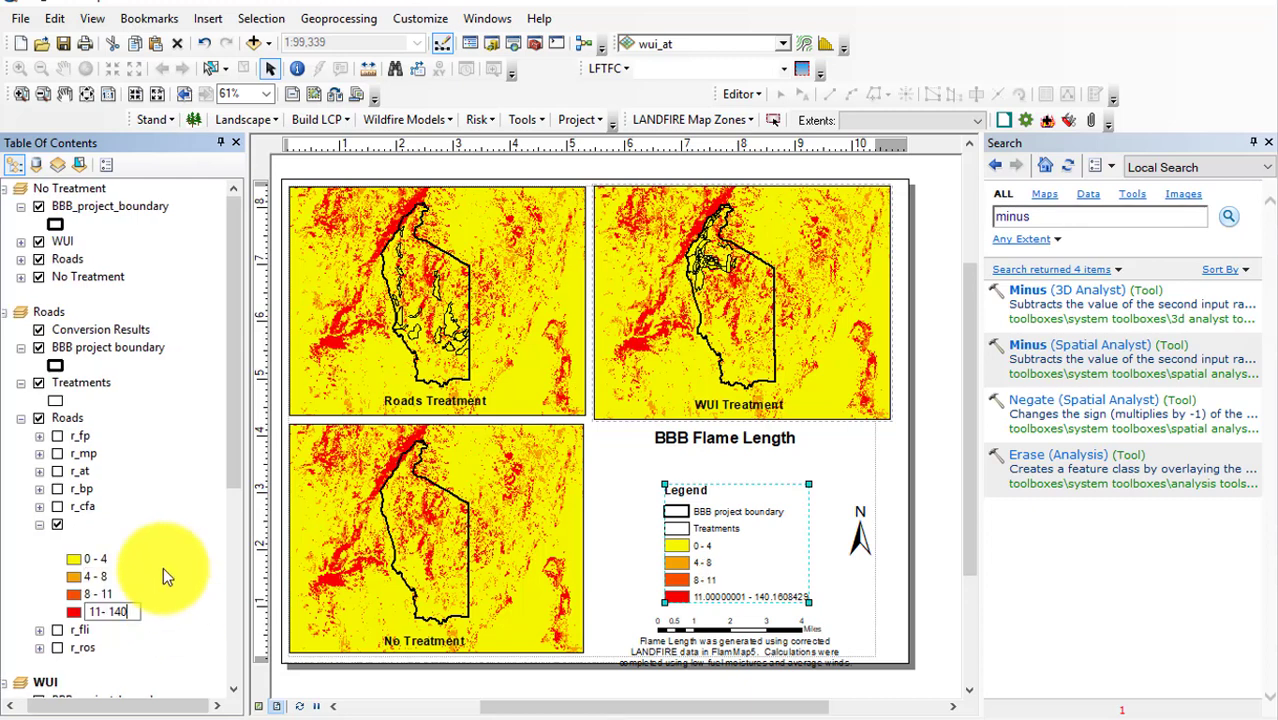
key("Return")
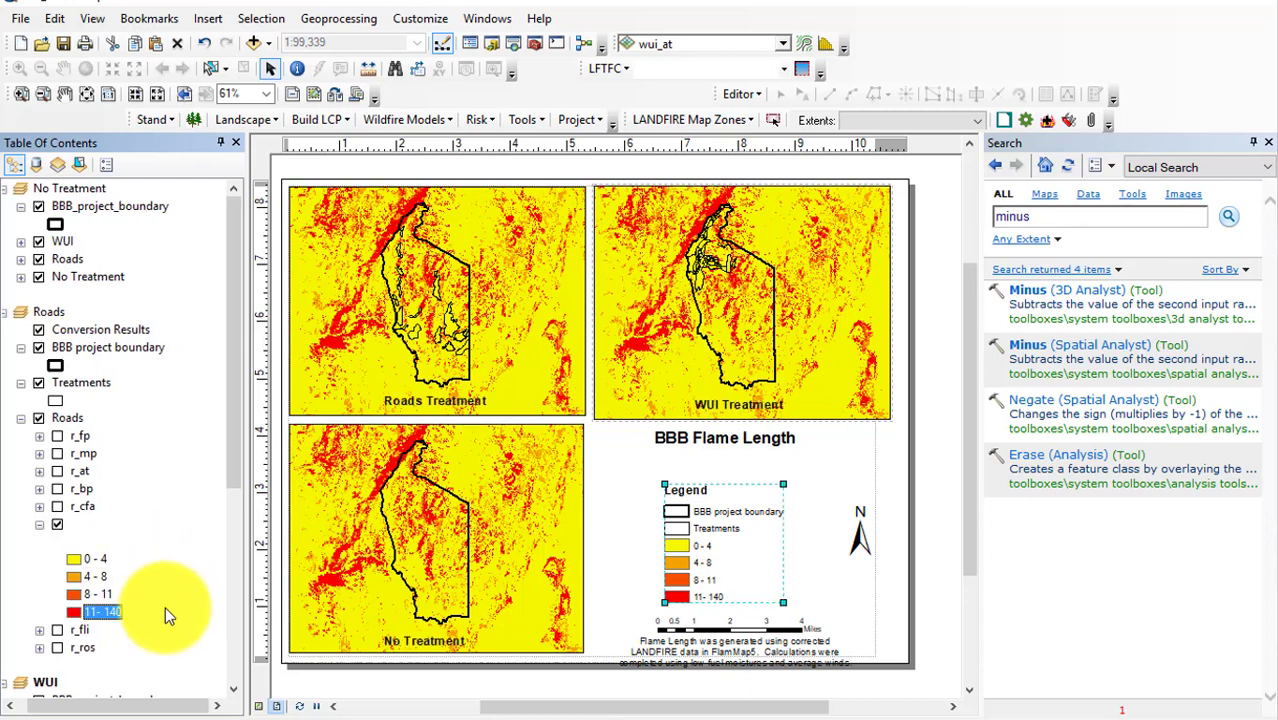
left_click(725, 553)
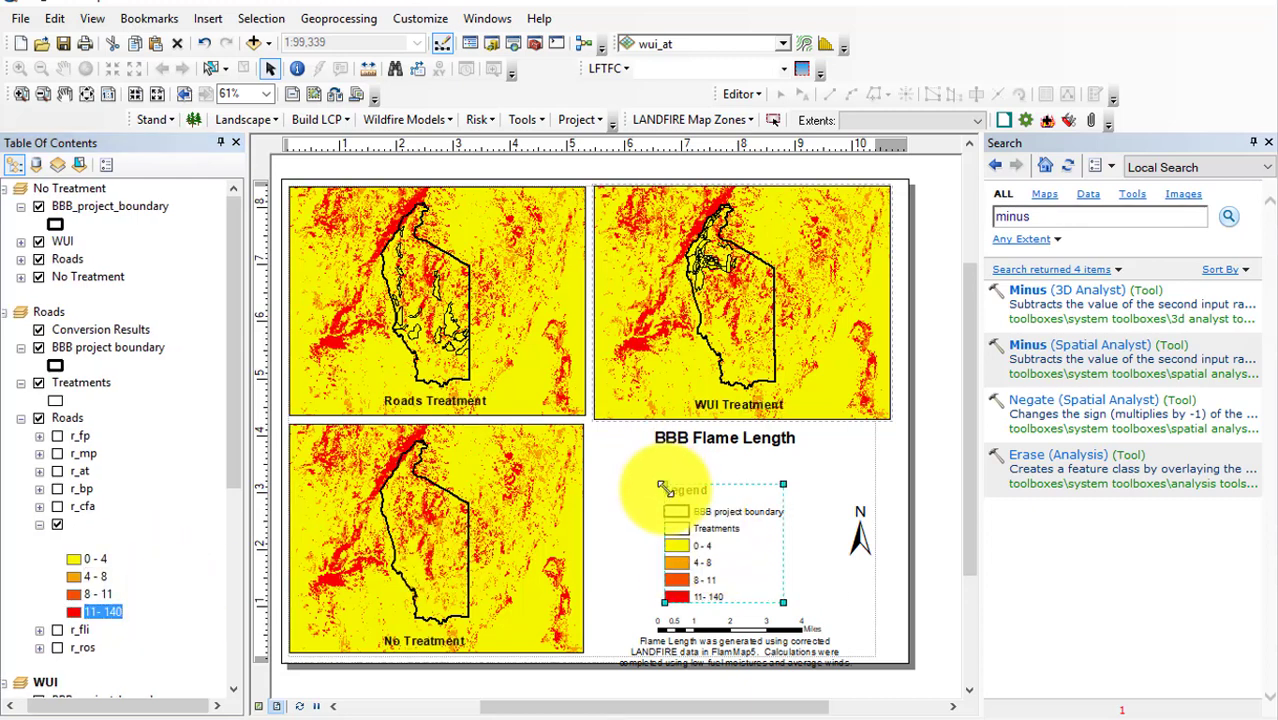
left_click_drag(663, 487, 650, 462)
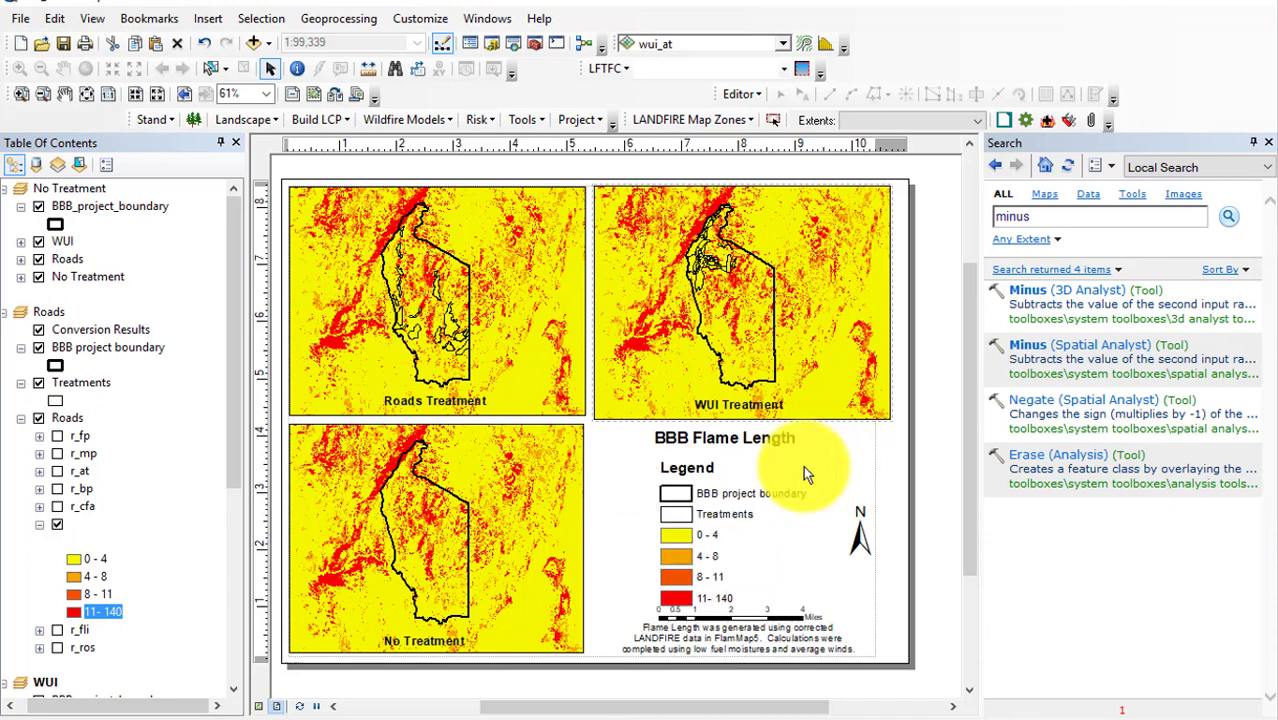
left_click(20, 19)
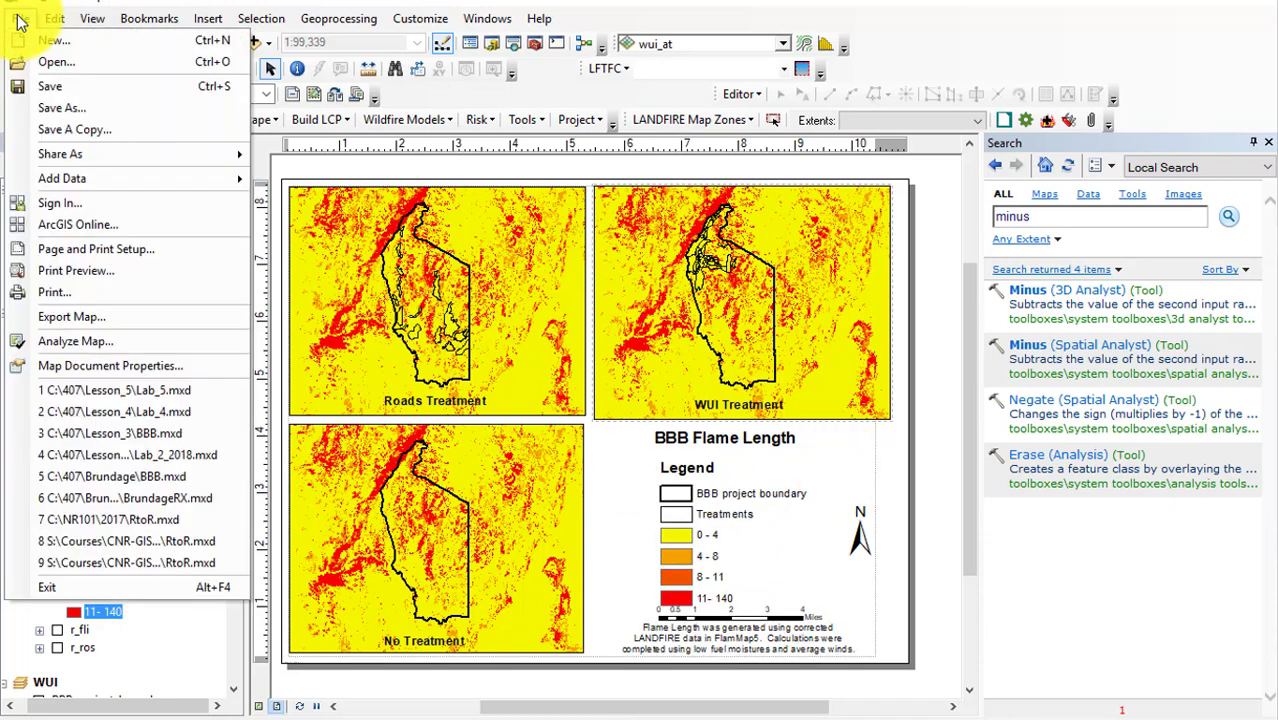
left_click(93, 316)
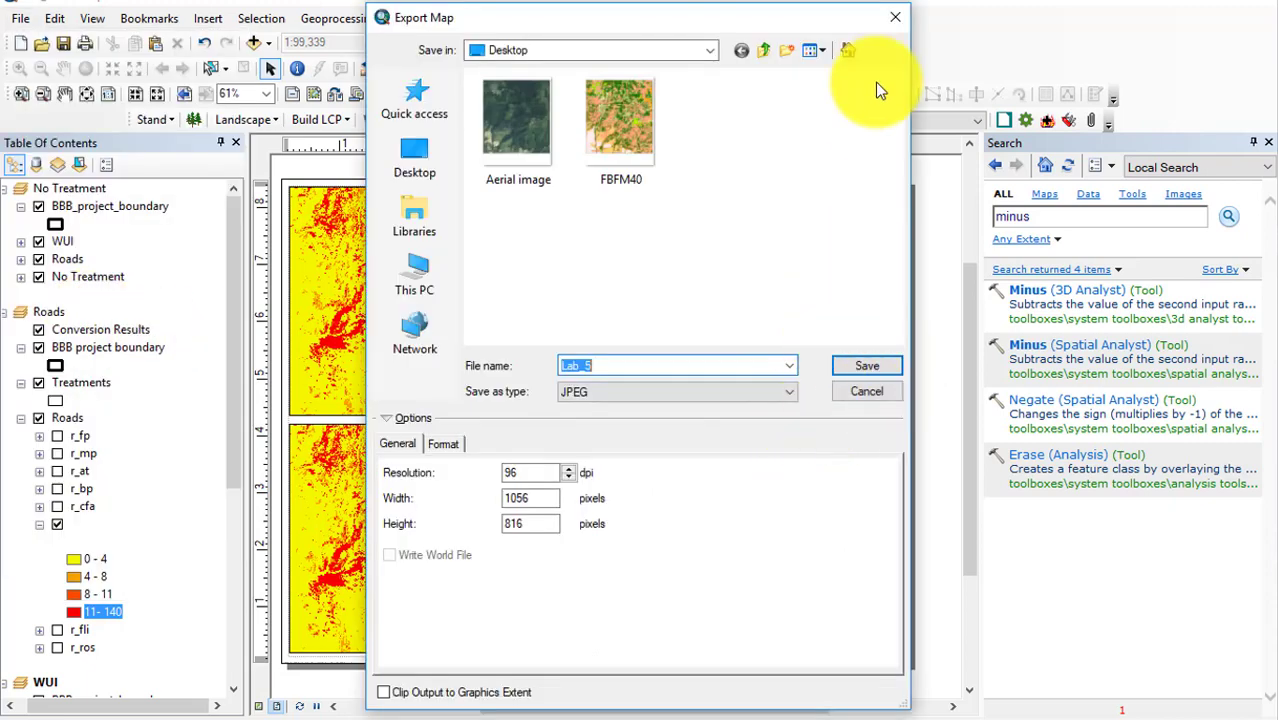
left_click(896, 19)
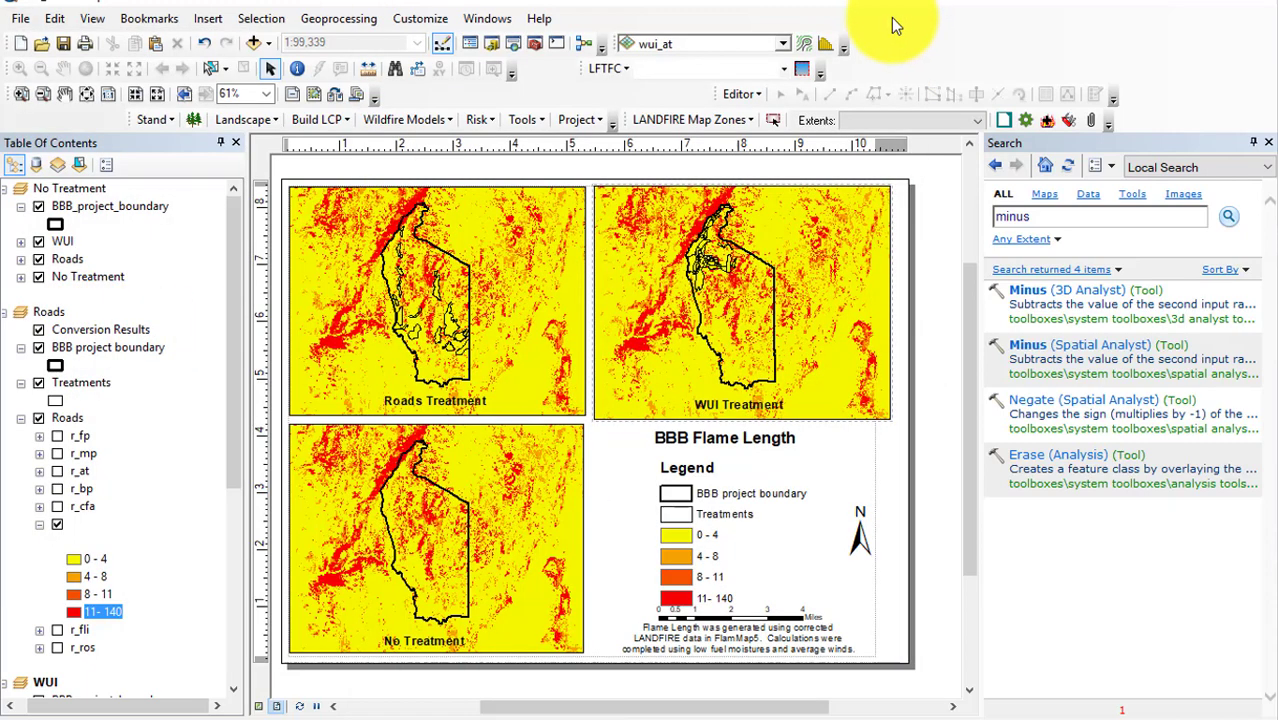
In data view, display wui_ros in the WUI data frame with a stretched light-to-dark orange color ramp.
left_click(261, 706)
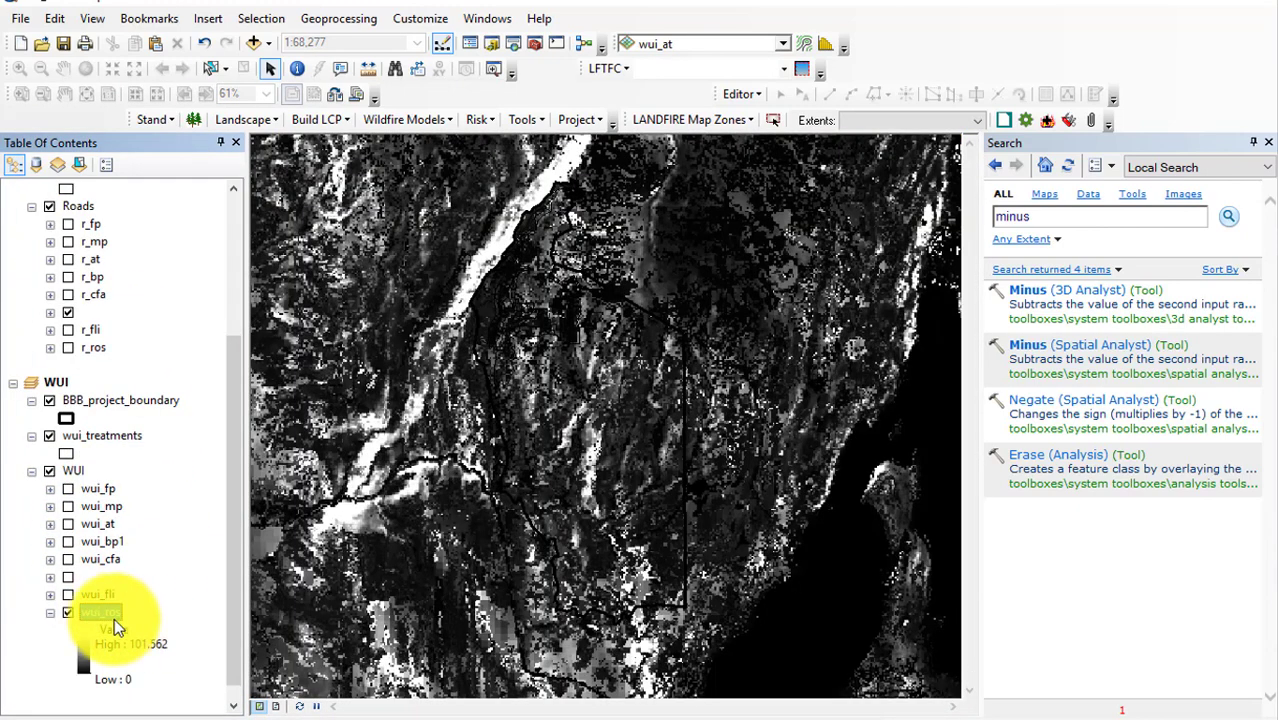
right_click(97, 612)
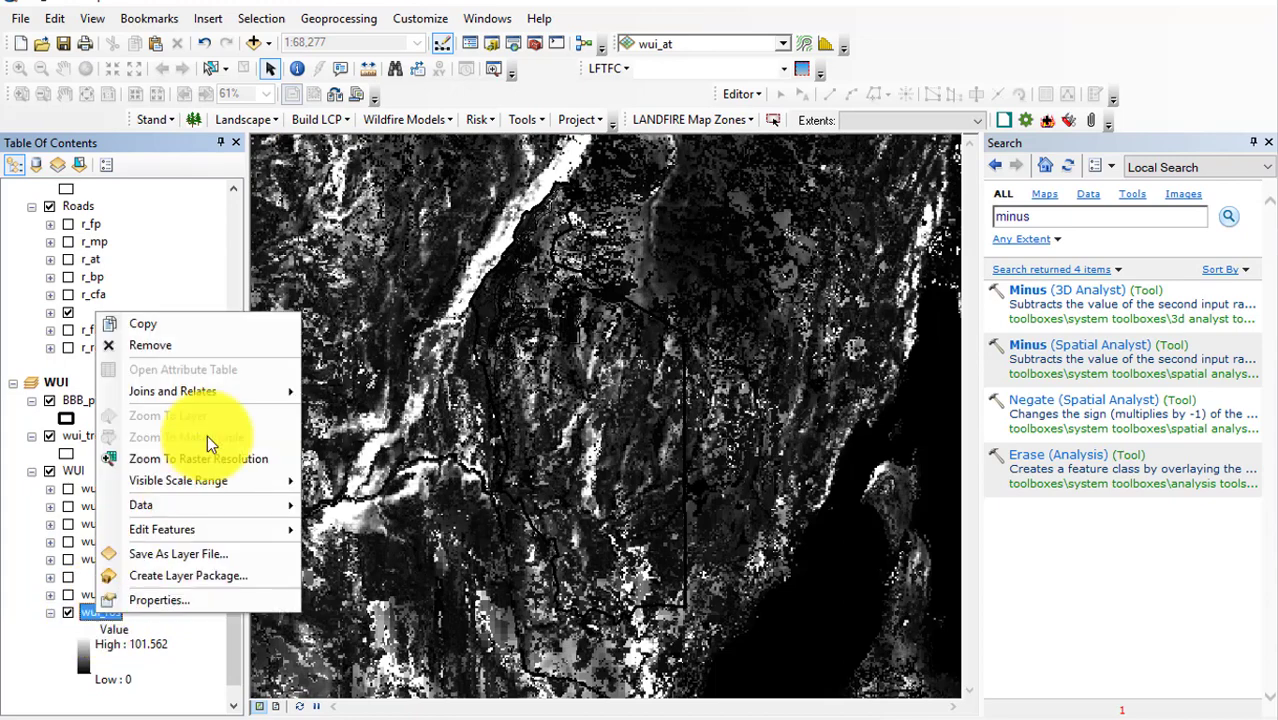
left_click(152, 600)
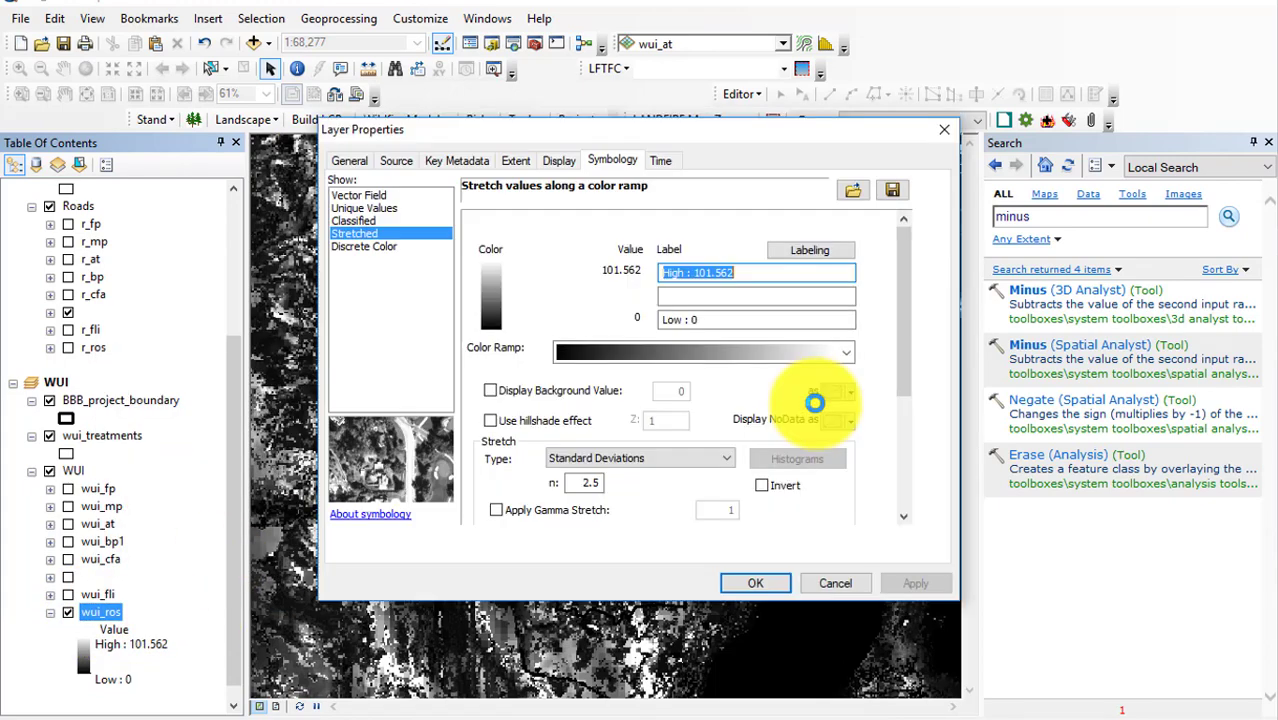
left_click(845, 355)
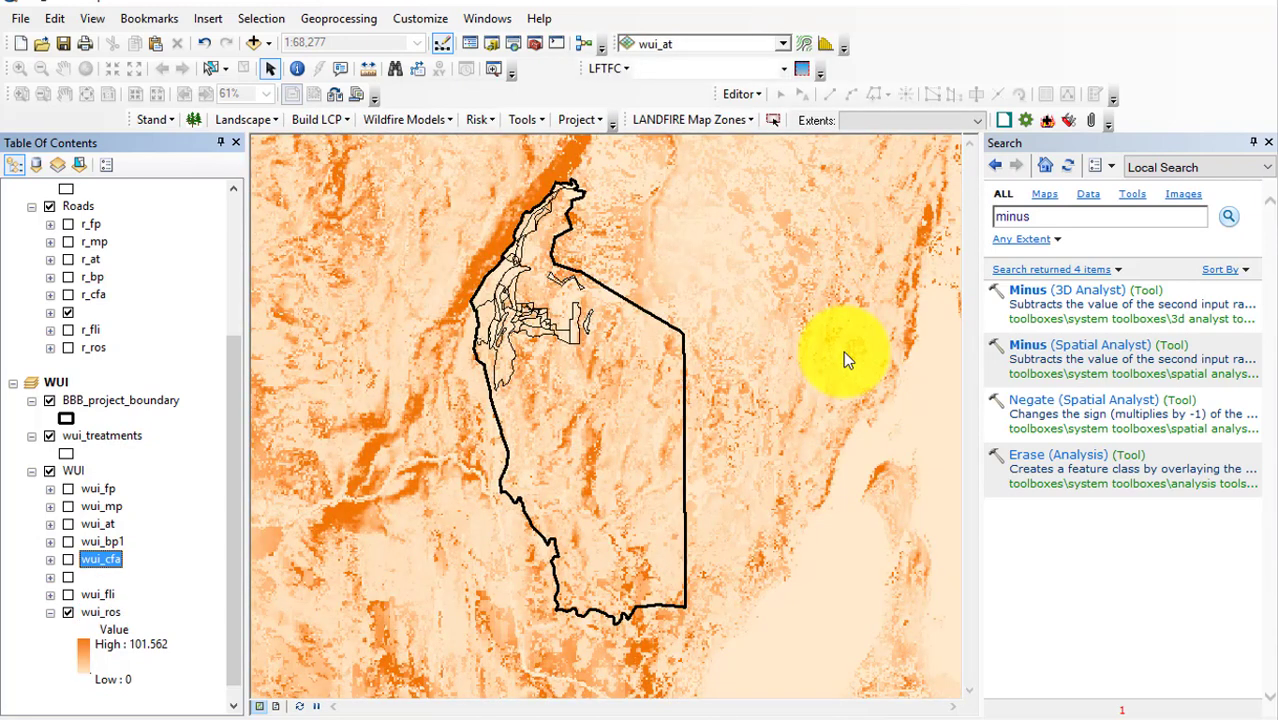
Apply the same orange color ramp to r_ros in the Roads group and nt_ros in the No Treatment group.
scroll(48, 416, "up", 5)
left_click(49, 416)
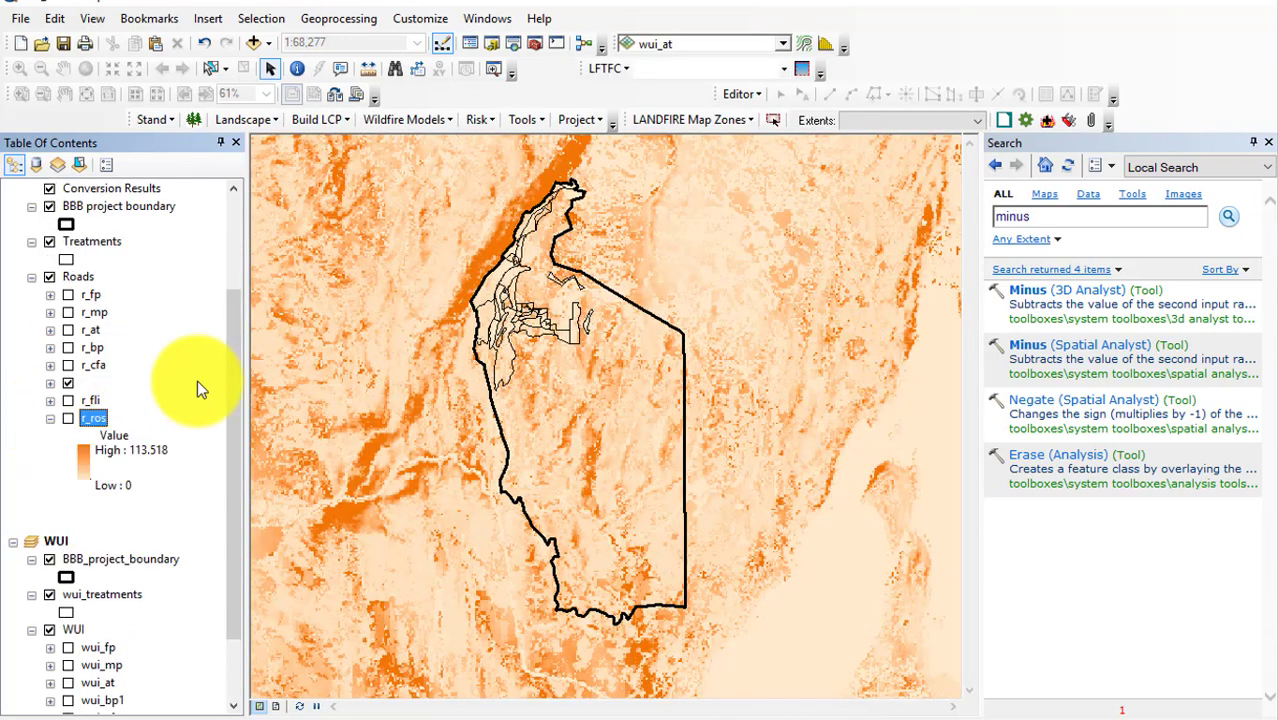
left_click_drag(229, 470, 227, 357)
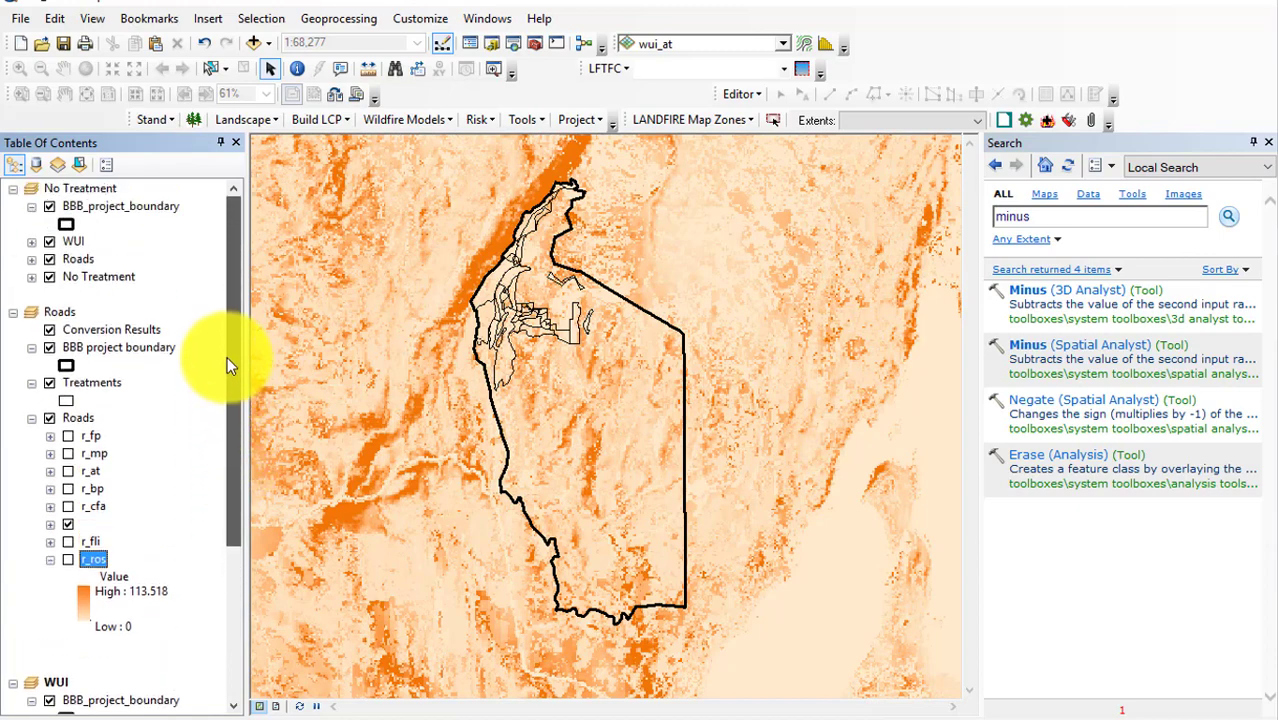
left_click(32, 277)
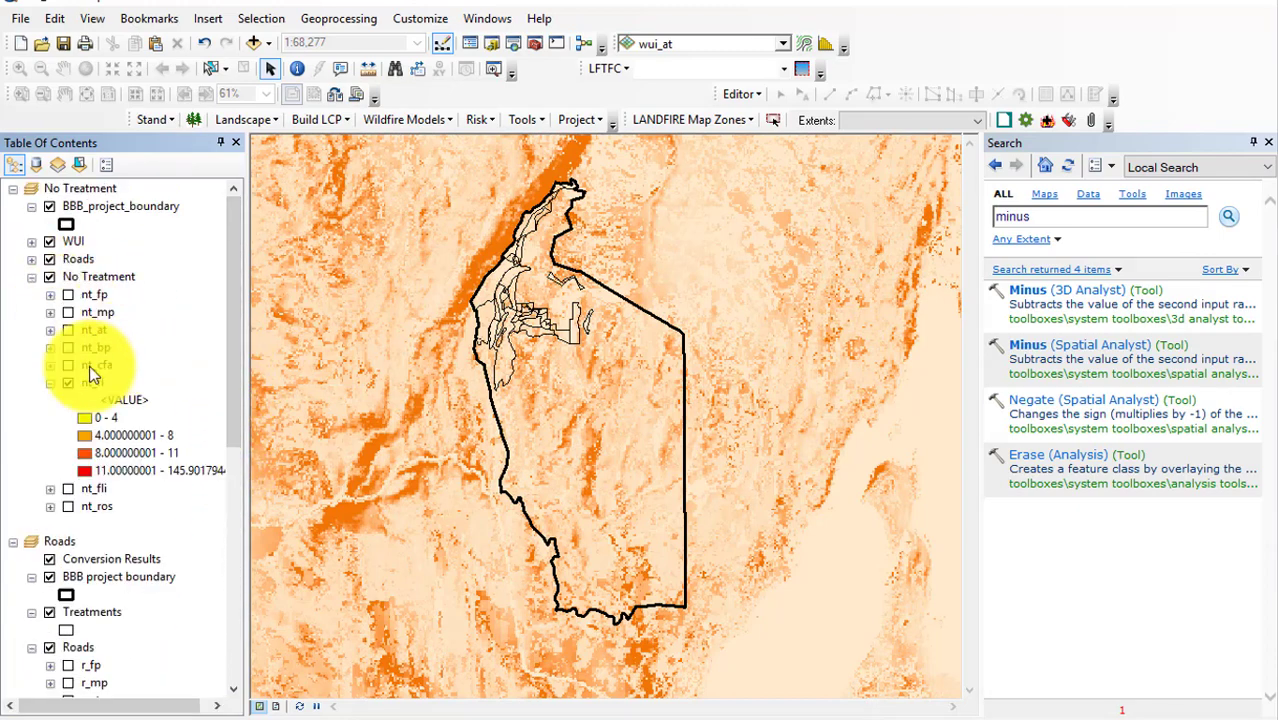
left_click(49, 382)
left_click(97, 418)
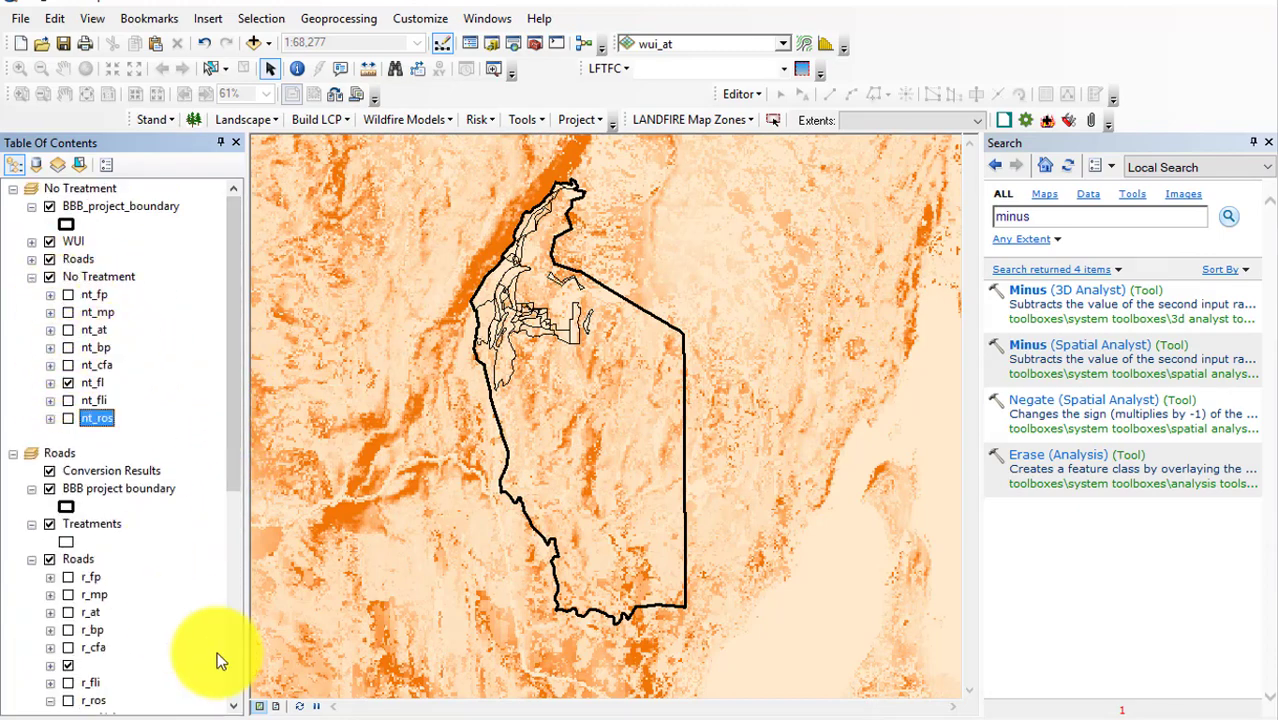
In layout view, replace the flame length layers with nt_ros in the No Treatment map and r_ros in the Roads map.
left_click(279, 707)
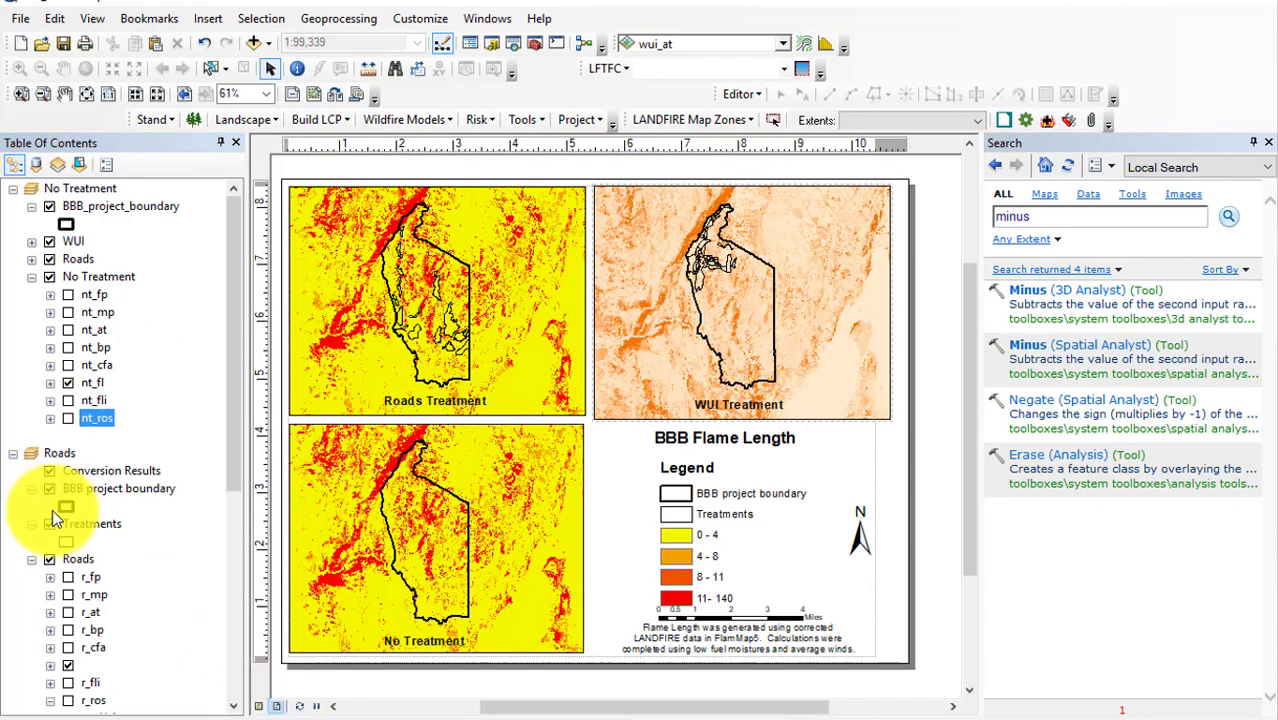
scroll(52, 512, "down", 2)
left_click(68, 276)
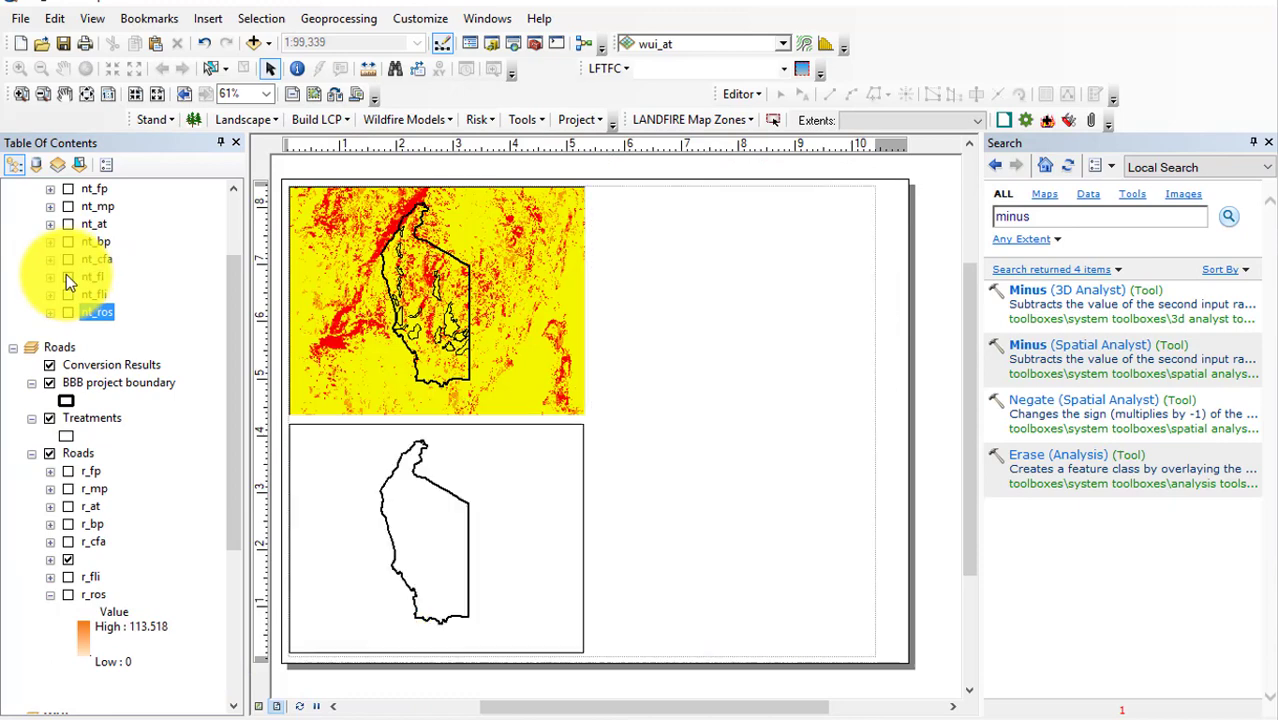
left_click(68, 313)
scroll(72, 316, "down", 5)
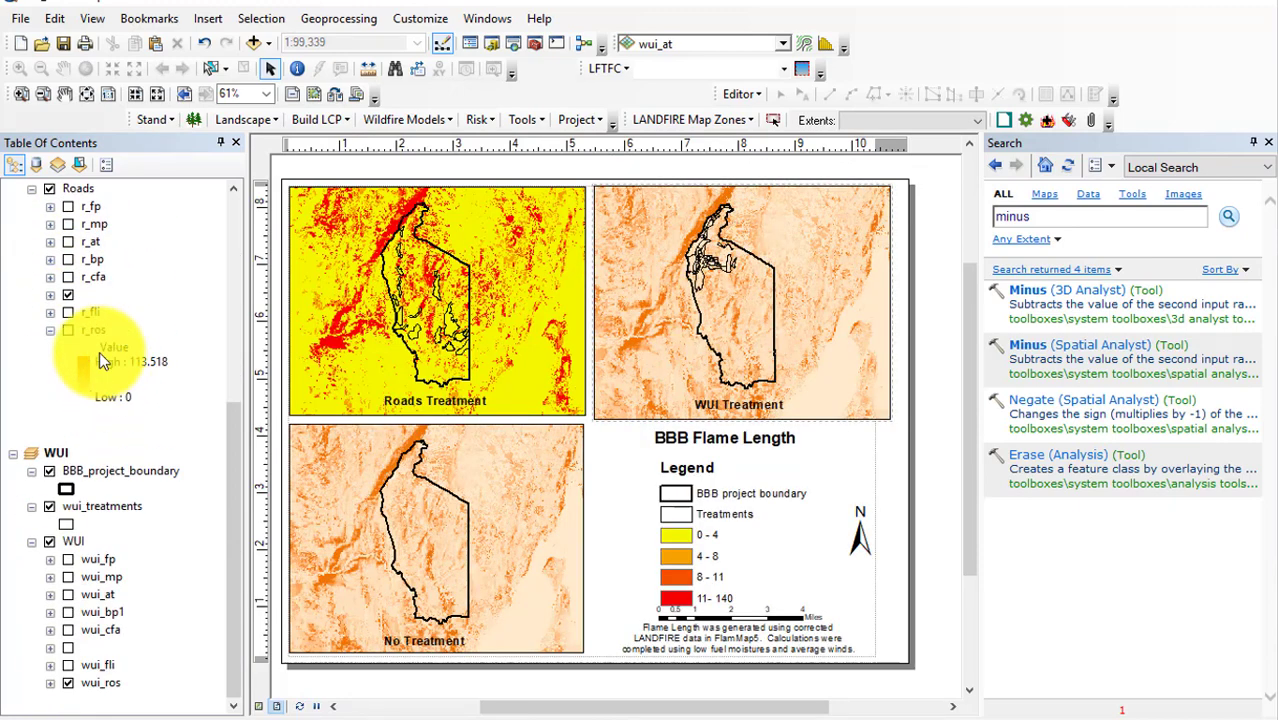
left_click(67, 294)
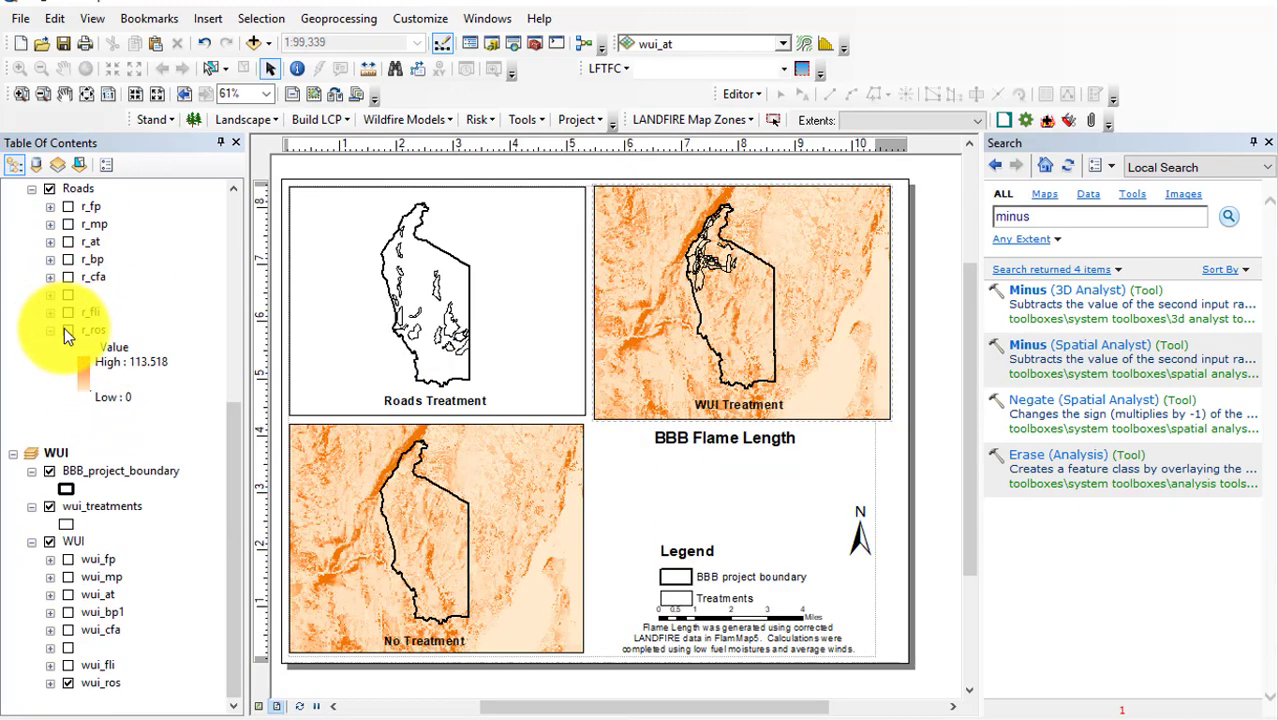
left_click(68, 330)
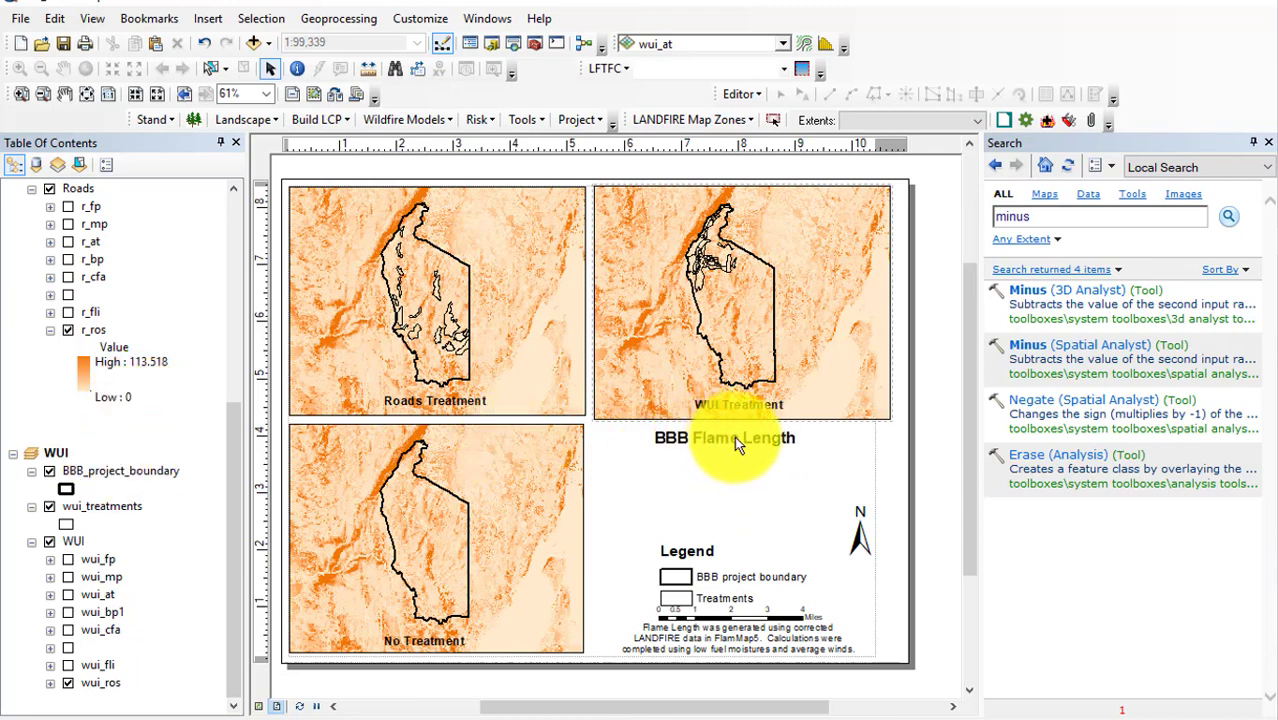
Add r_ros to the layout legend and select the source note below the scale bar.
left_click(680, 578)
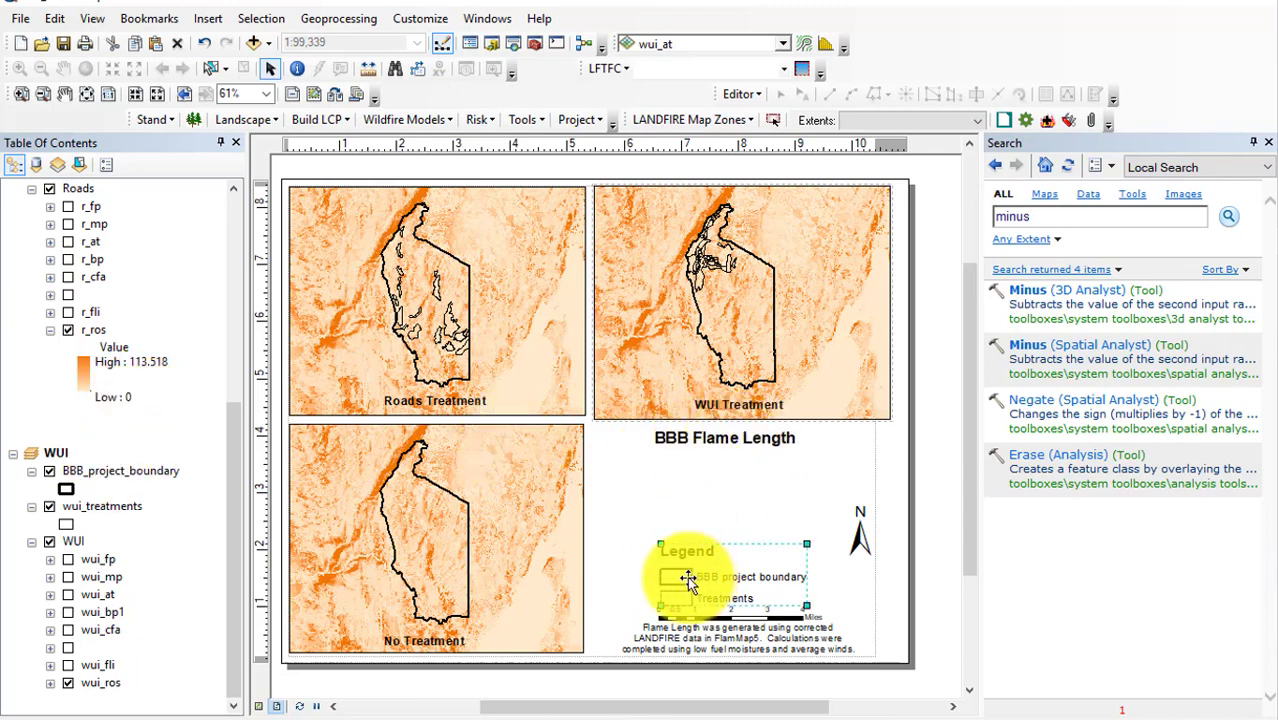
double_click(688, 579)
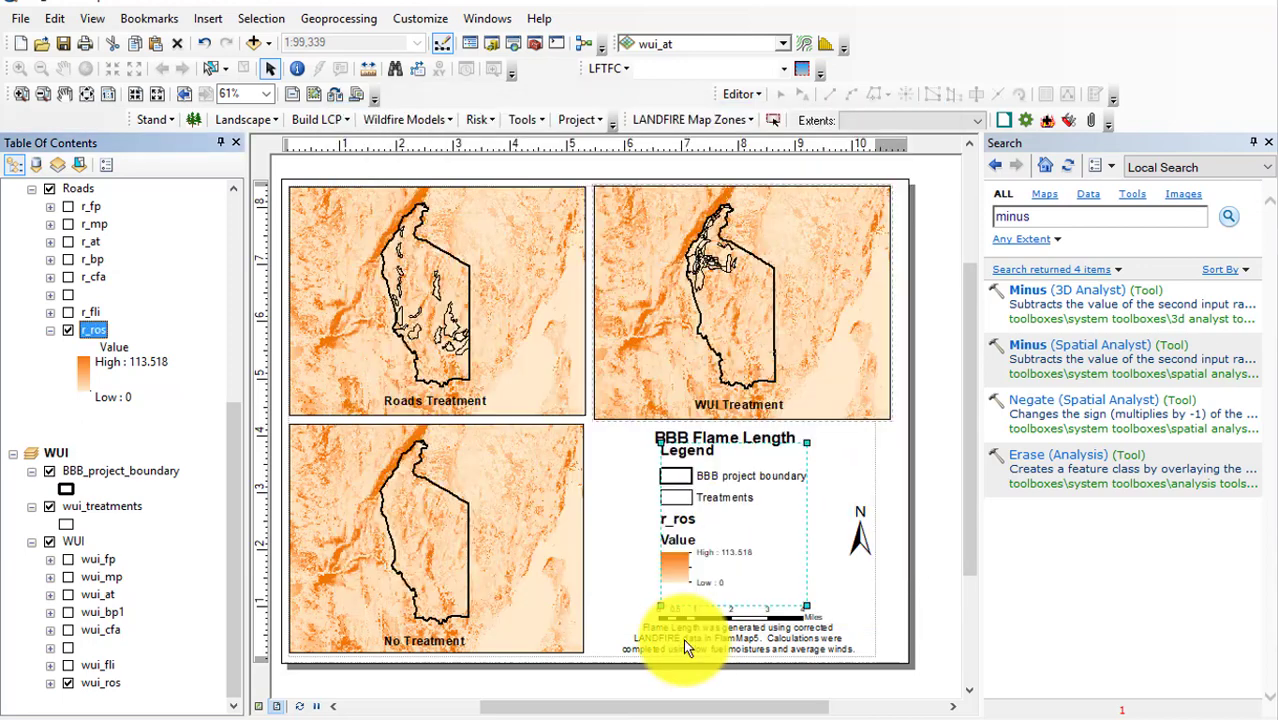
left_click(680, 636)
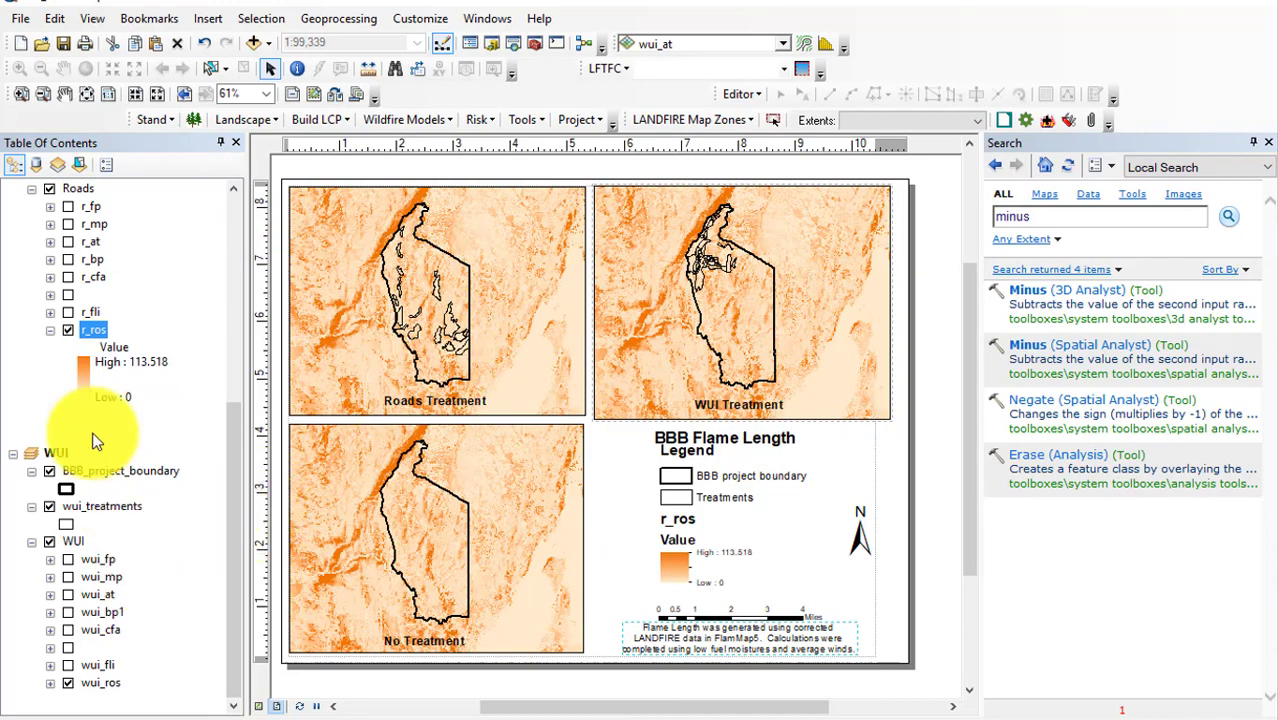
Return to data view, turn off r_ros in the Roads group and expand the classes of r_cfa.
left_click(259, 707)
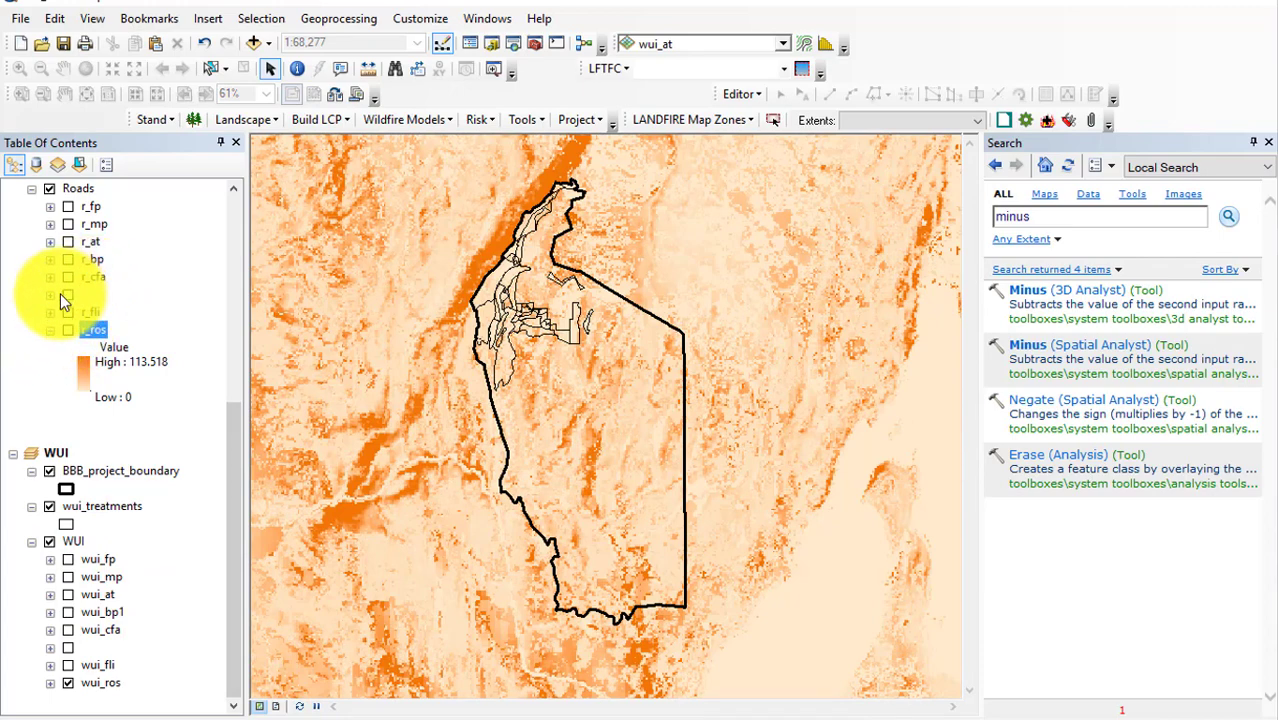
left_click(51, 329)
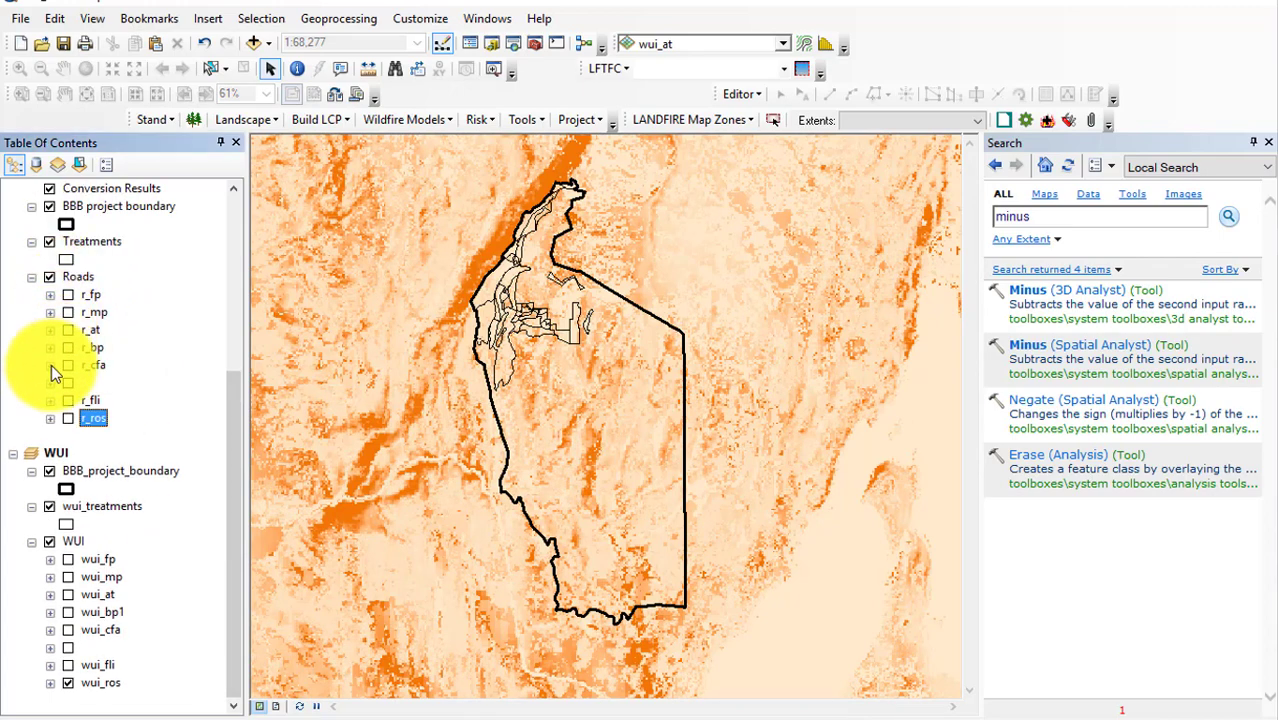
left_click(50, 365)
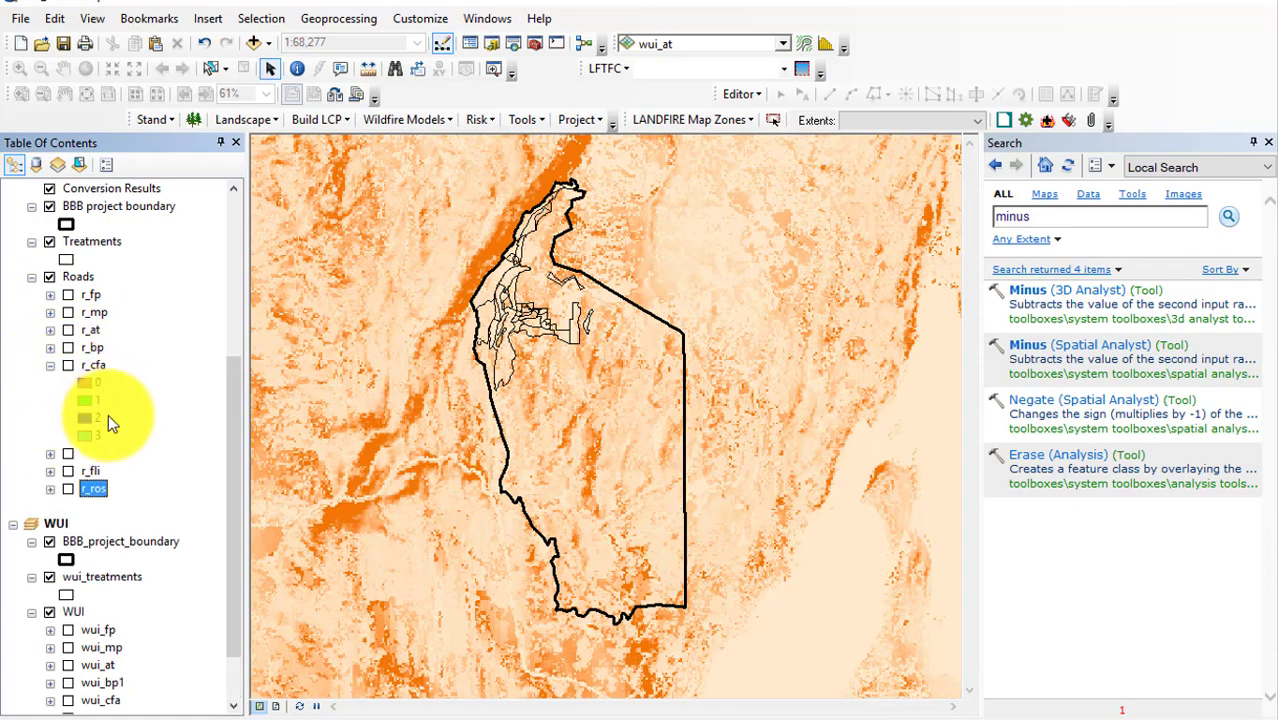
Switch to the FlamMap5 help window, enlarge it, and review the crown fire activity logic and types of wind driven crown fire.
key("alt+Tab")
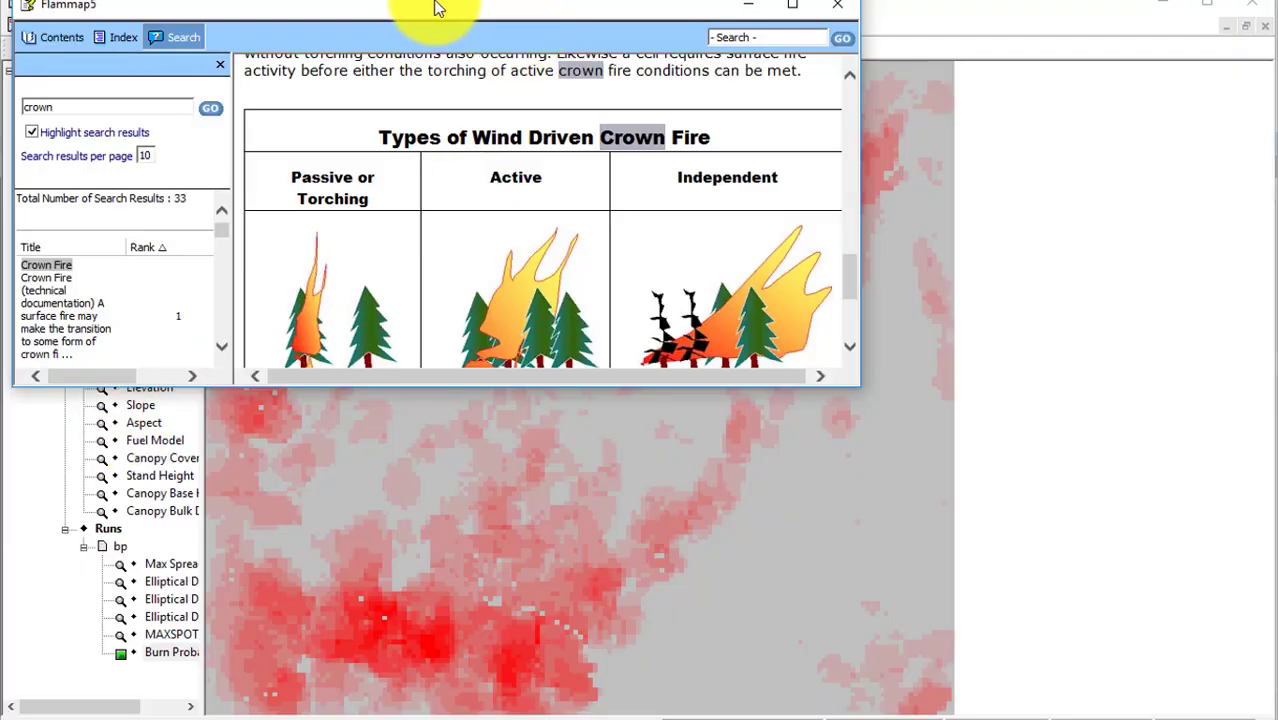
left_click_drag(442, 10, 500, 45)
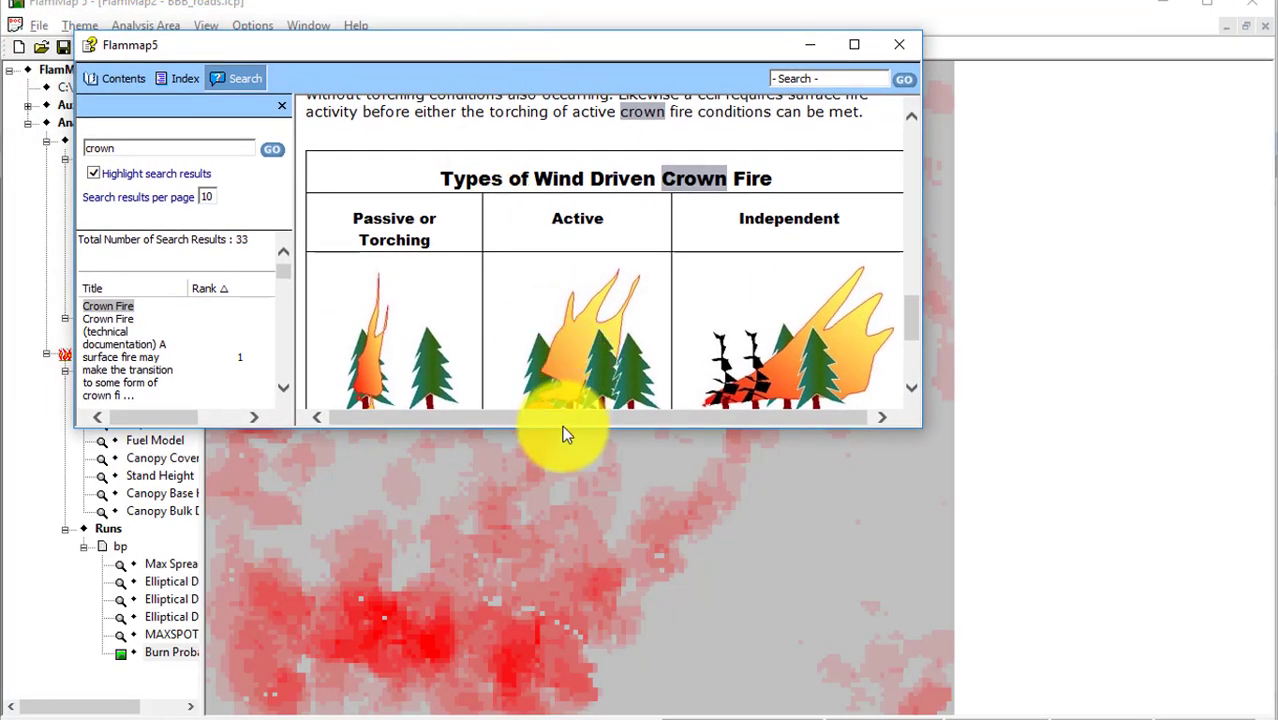
left_click_drag(562, 425, 562, 527)
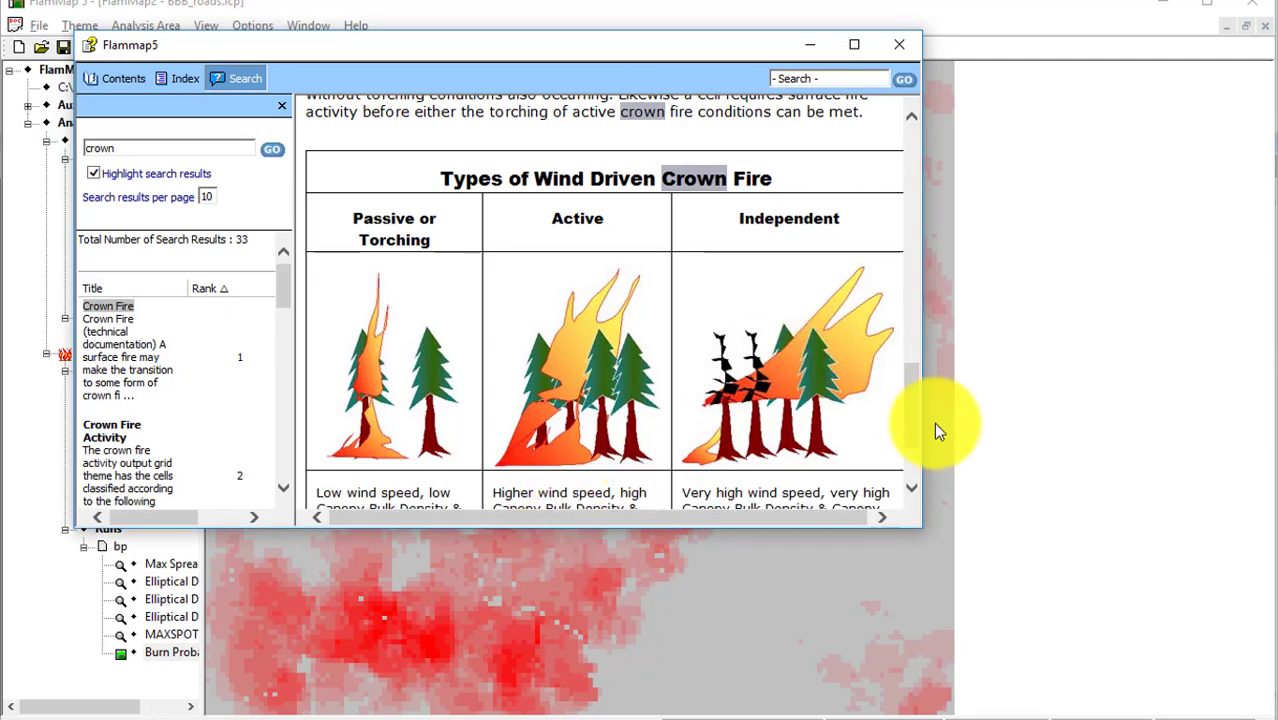
scroll(912, 393, "up", 7)
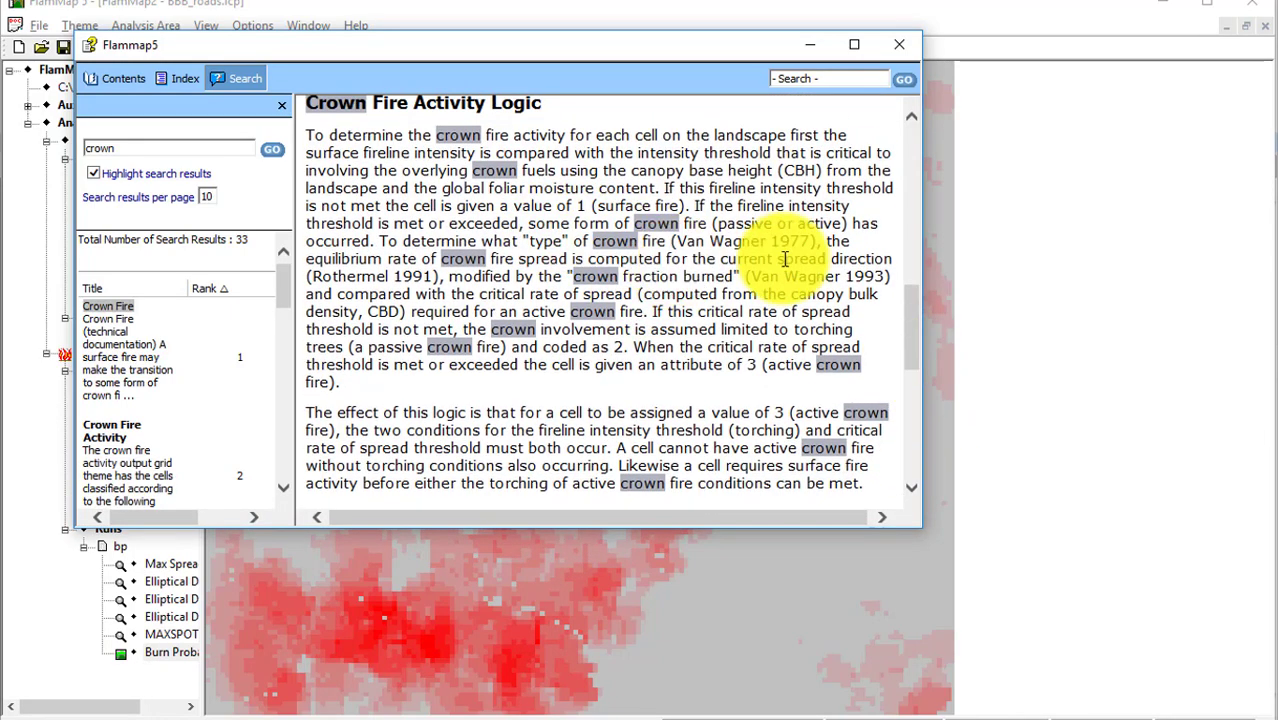
left_click_drag(916, 345, 913, 428)
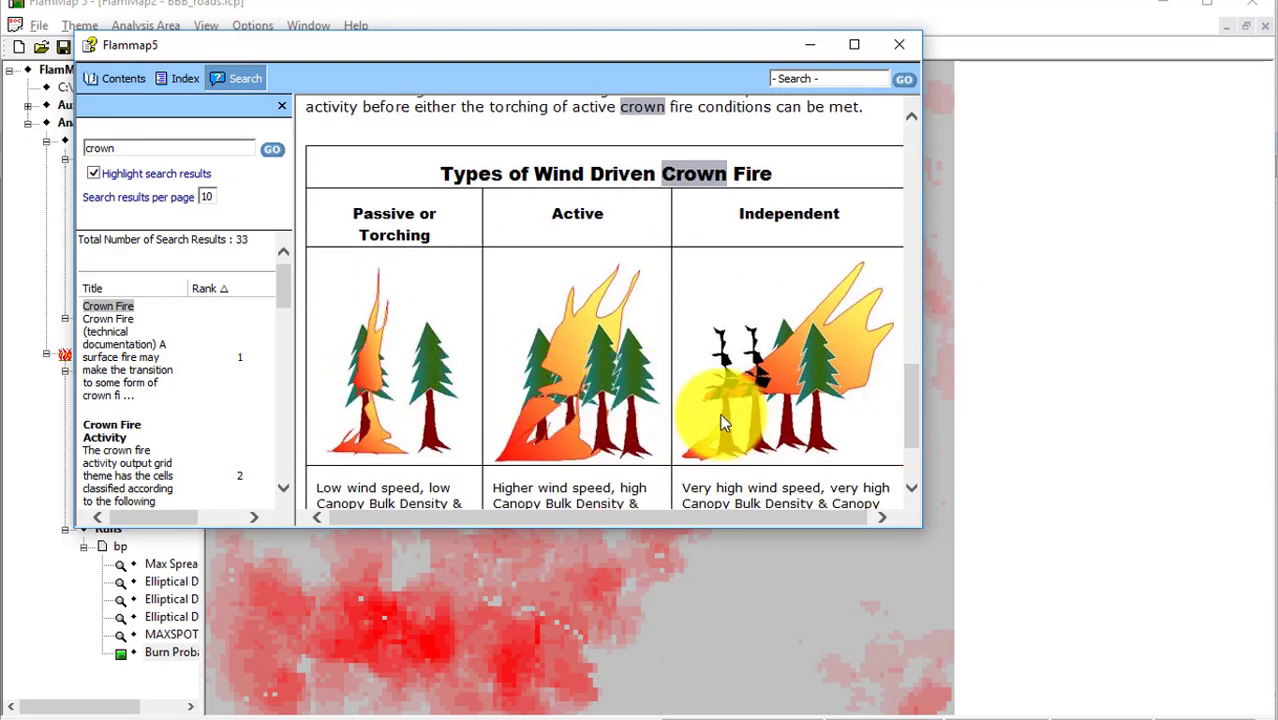
Close the FlamMap5 help window, switch back to ArcMap and open the layer properties of r_cfa in the Roads group.
left_click(903, 50)
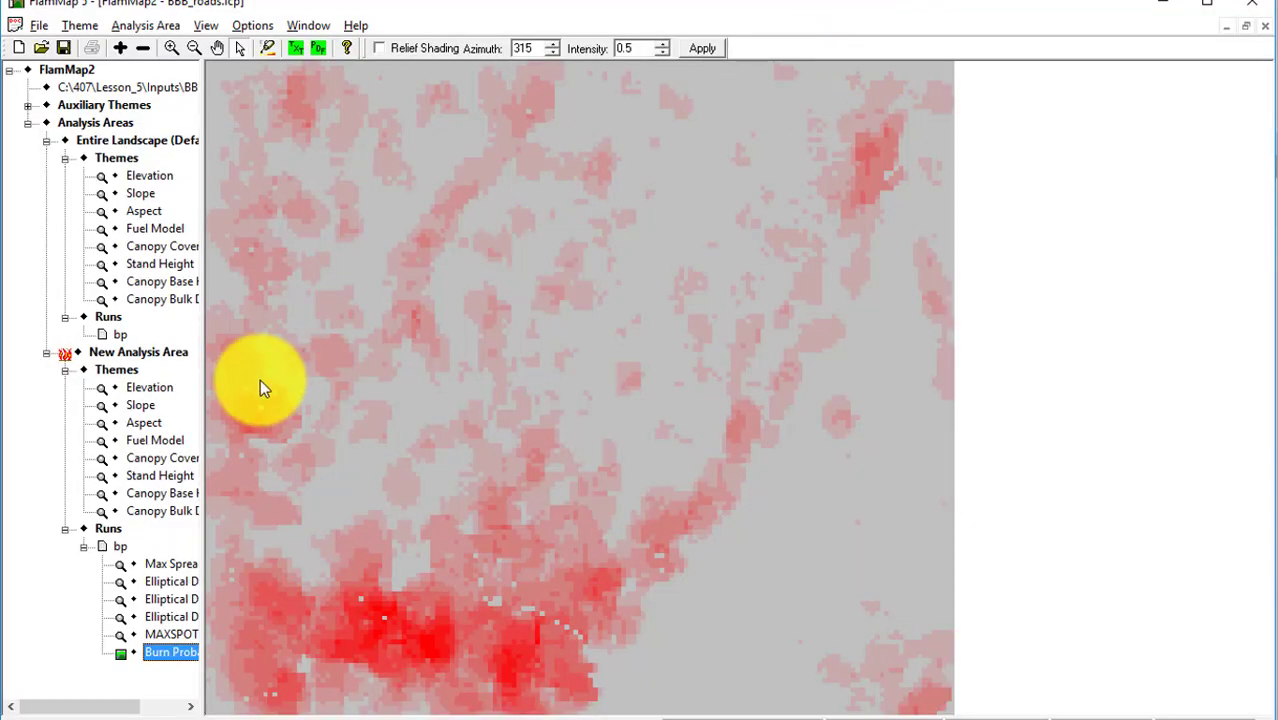
key("alt+Tab")
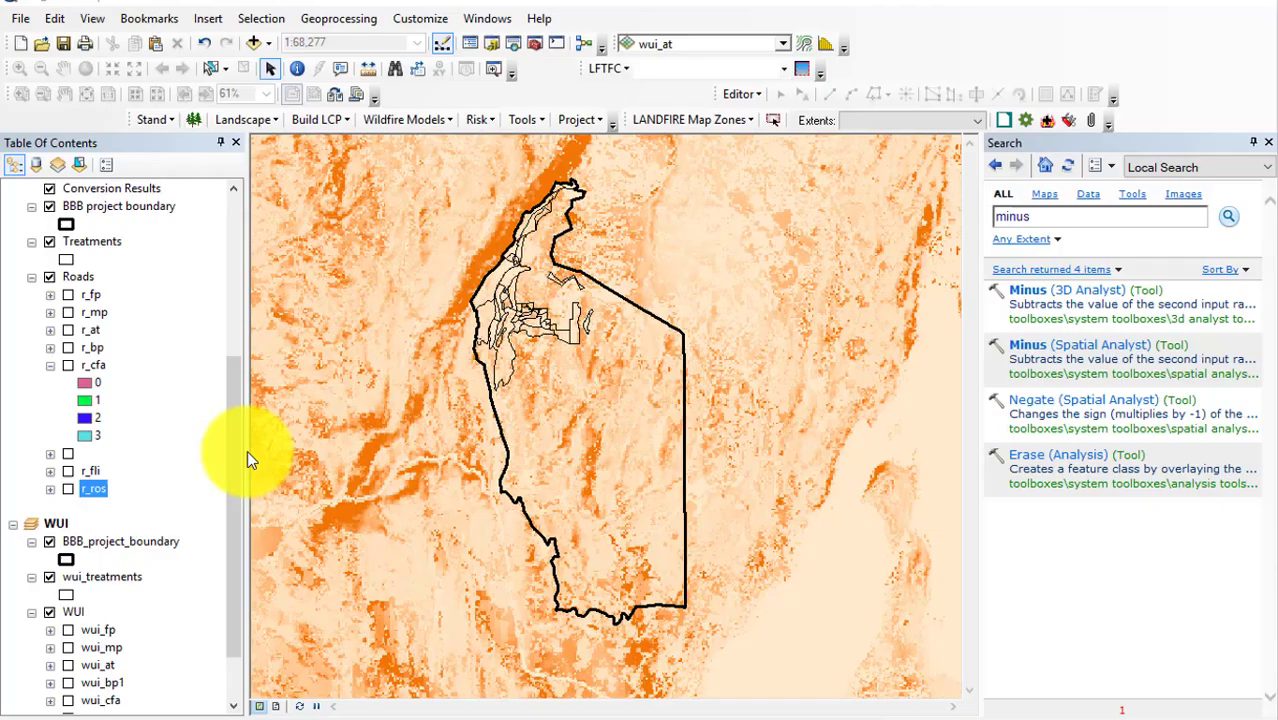
right_click(85, 373)
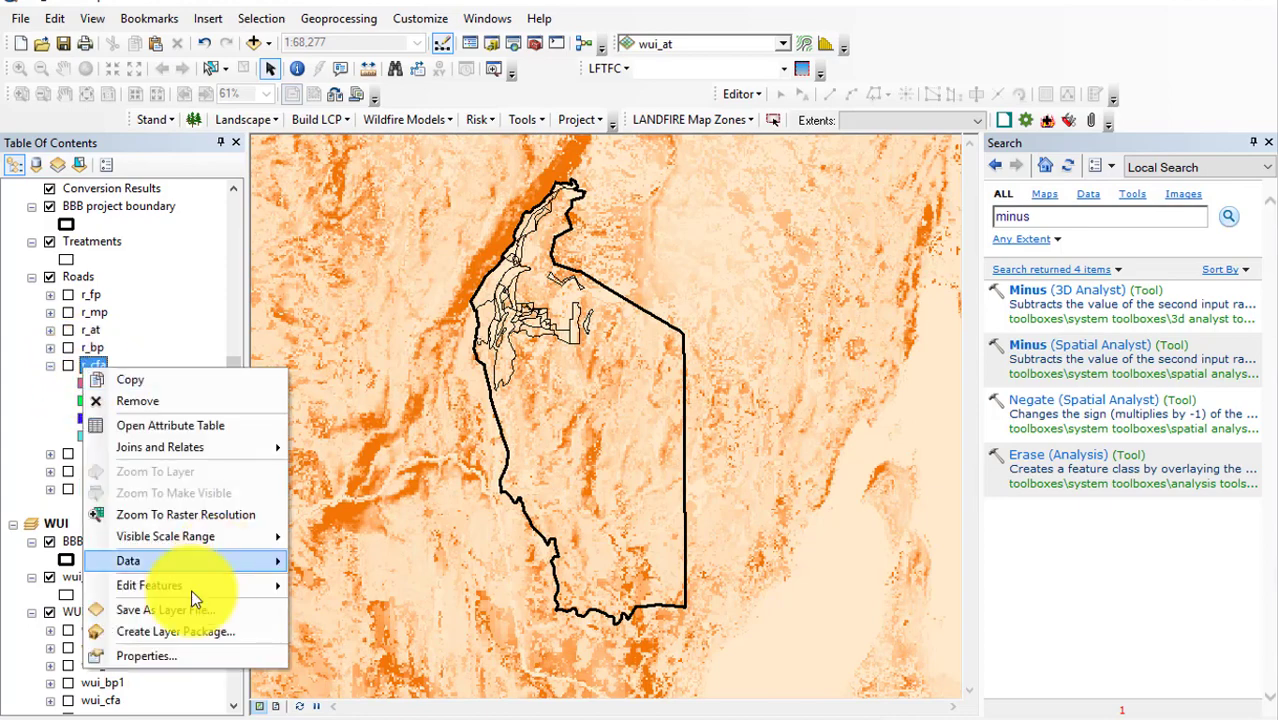
left_click(313, 567)
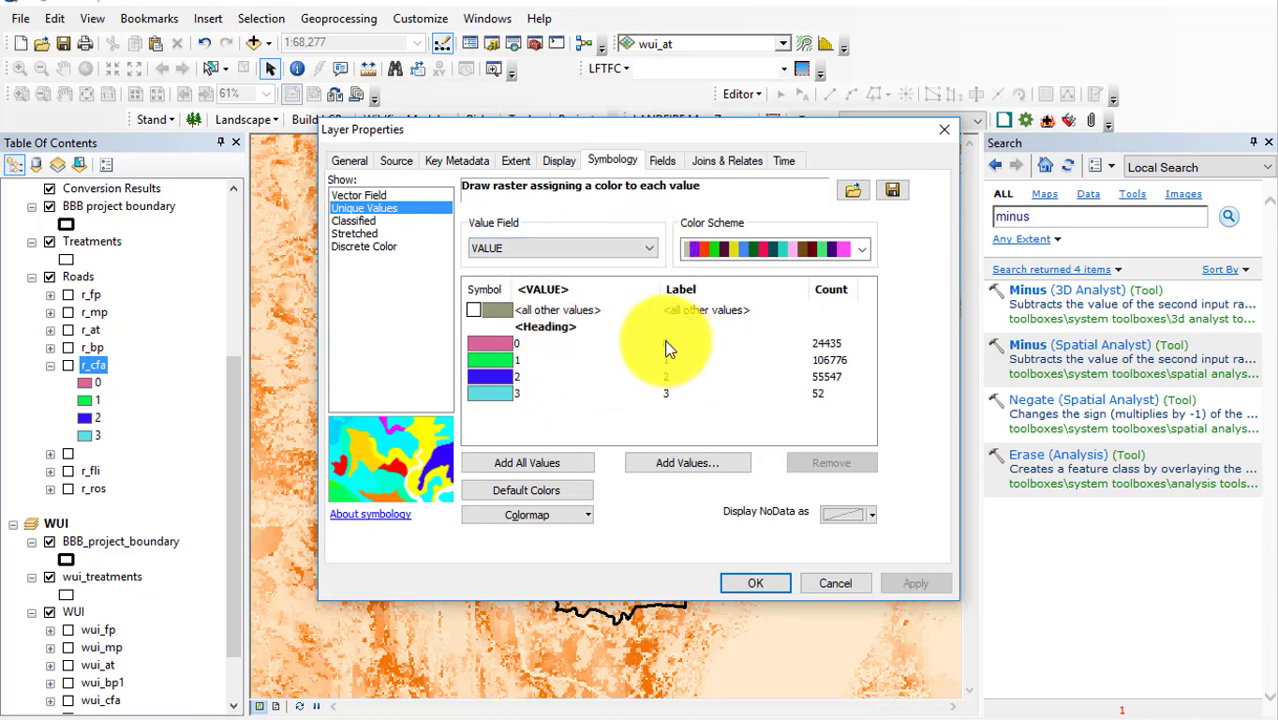
Color the r_cfa classes green for 0, yellow for 1, orange for 2 and red for 3.
left_click(483, 339)
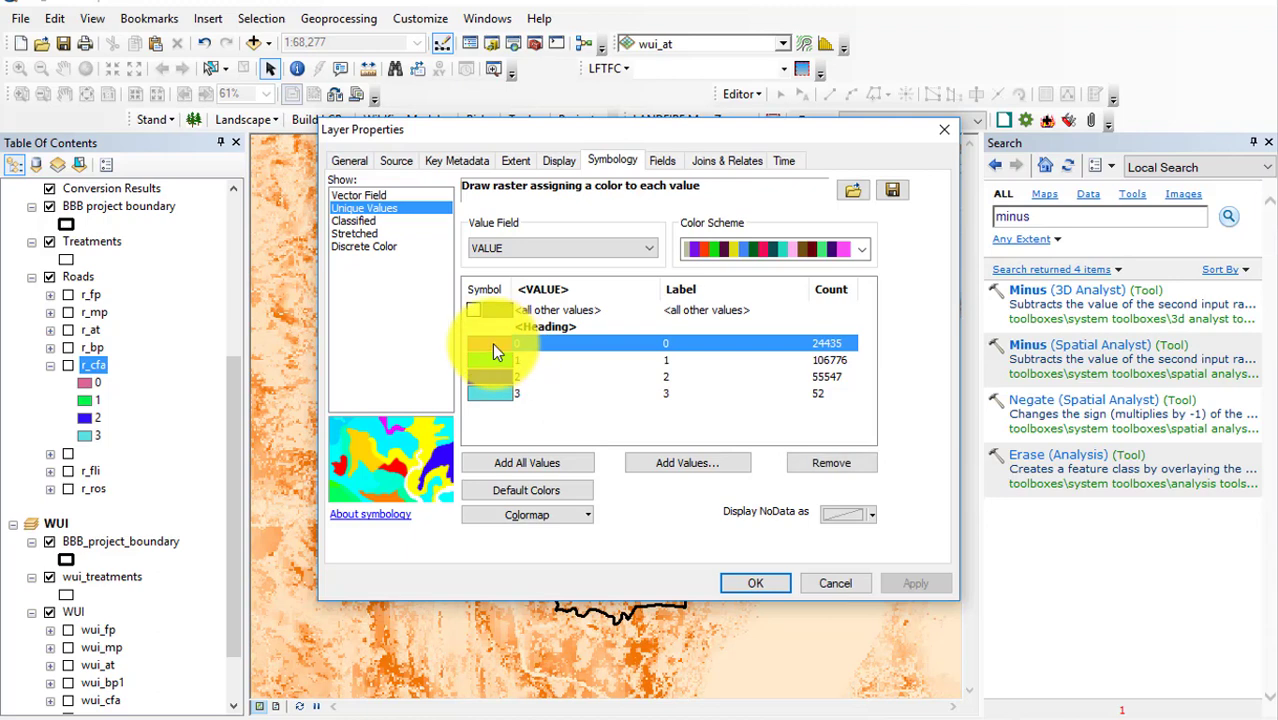
left_click(488, 341)
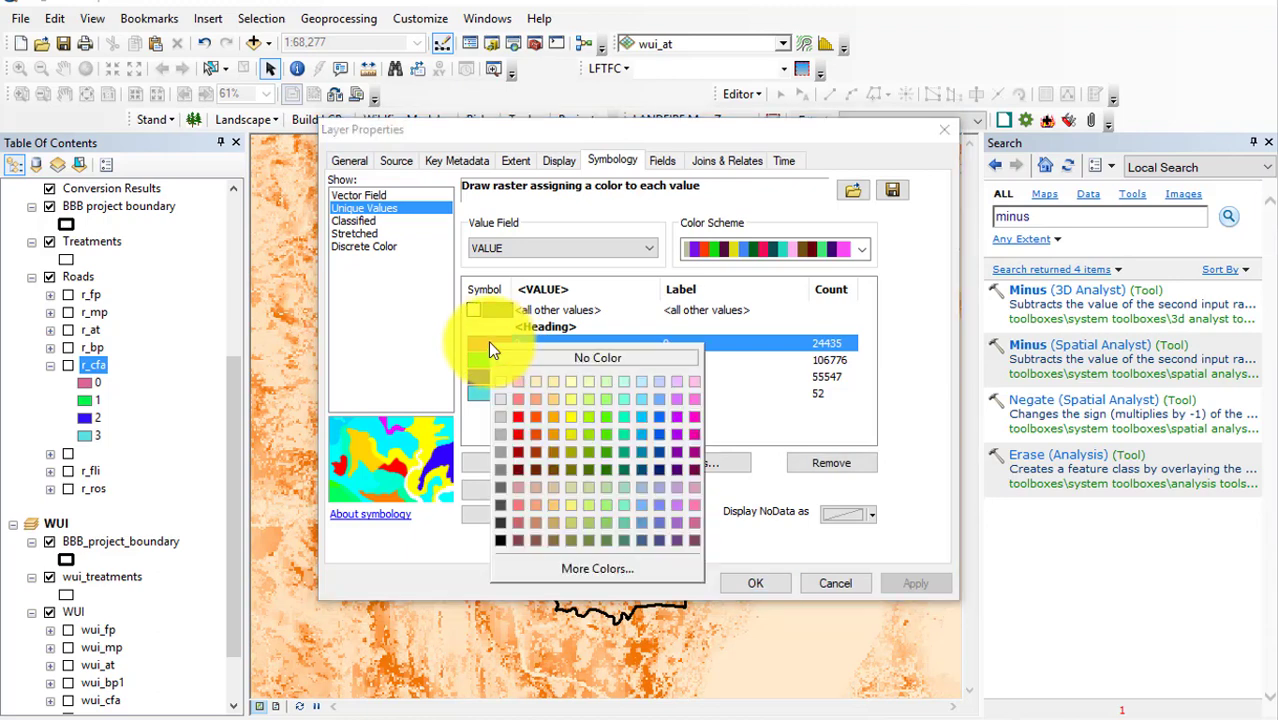
left_click(609, 441)
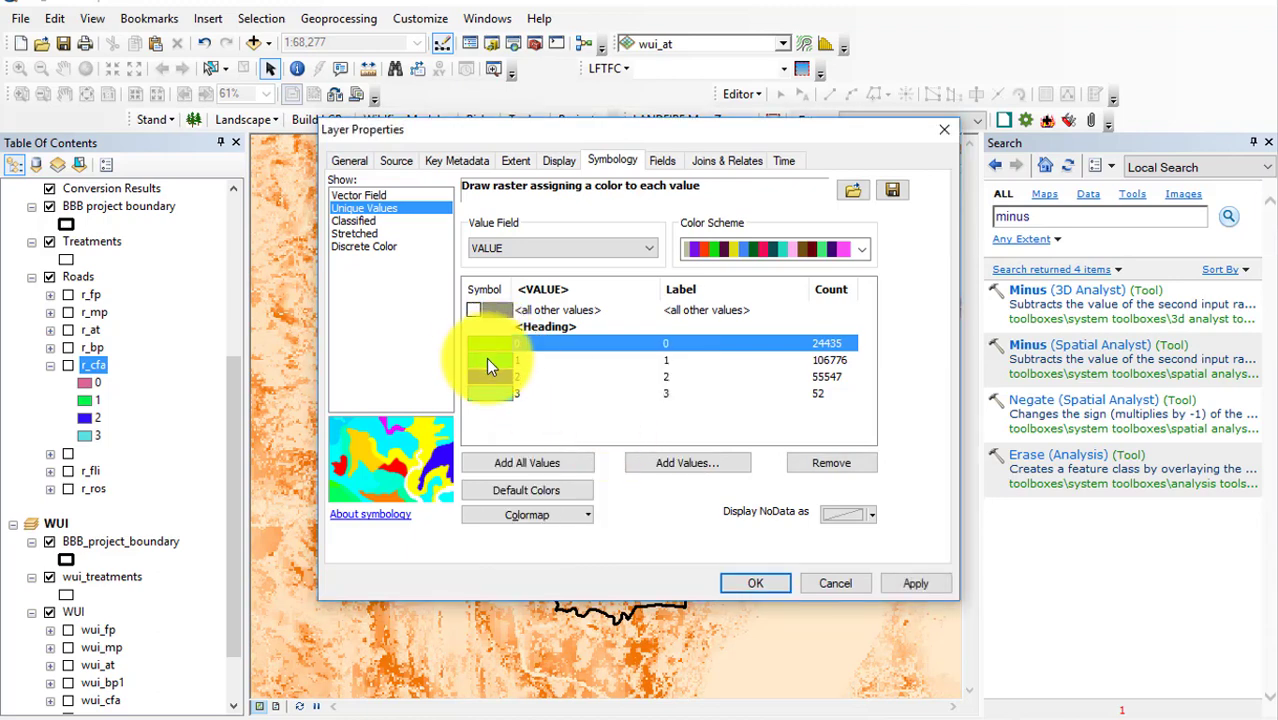
left_click(486, 359)
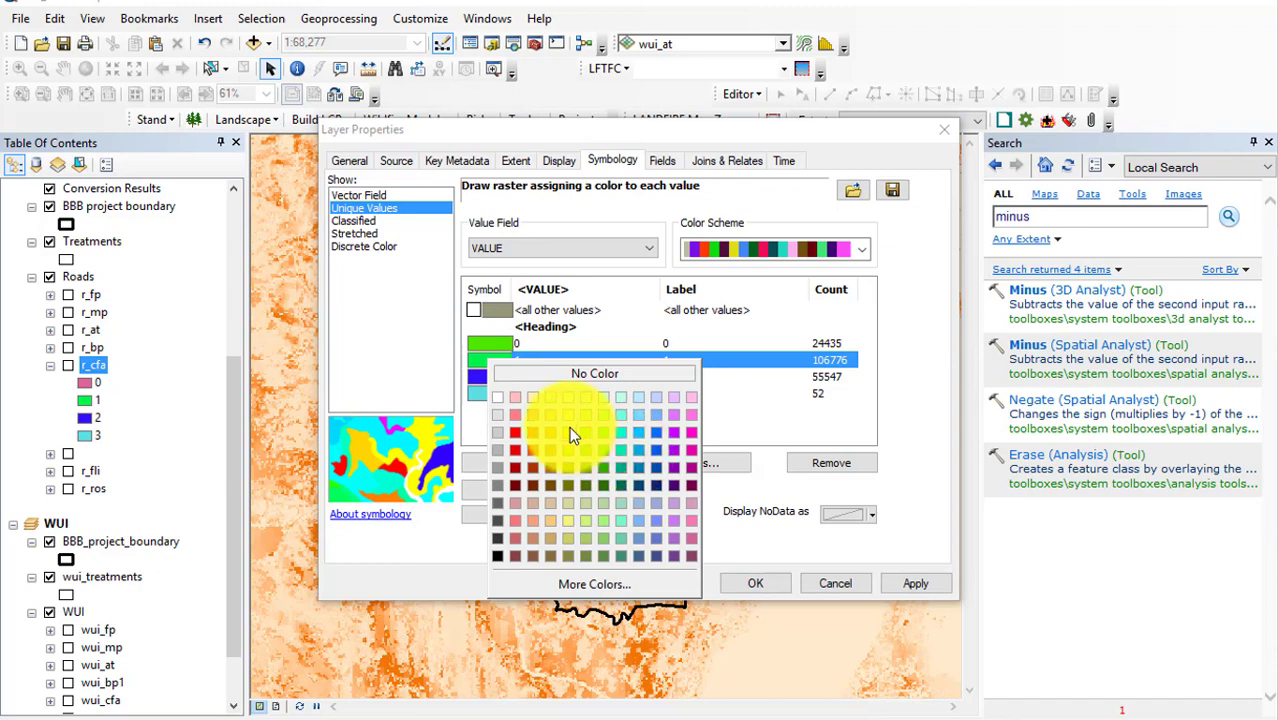
left_click(573, 433)
left_click(495, 374)
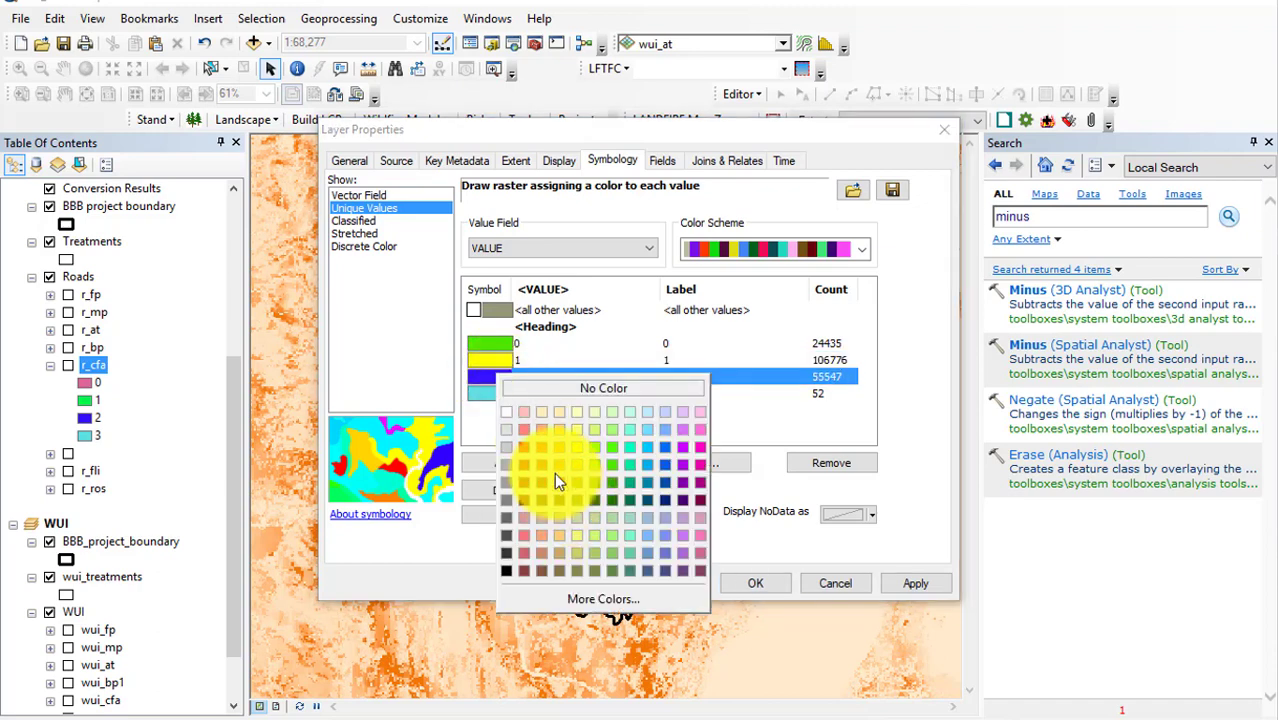
left_click(540, 445)
left_click(500, 392)
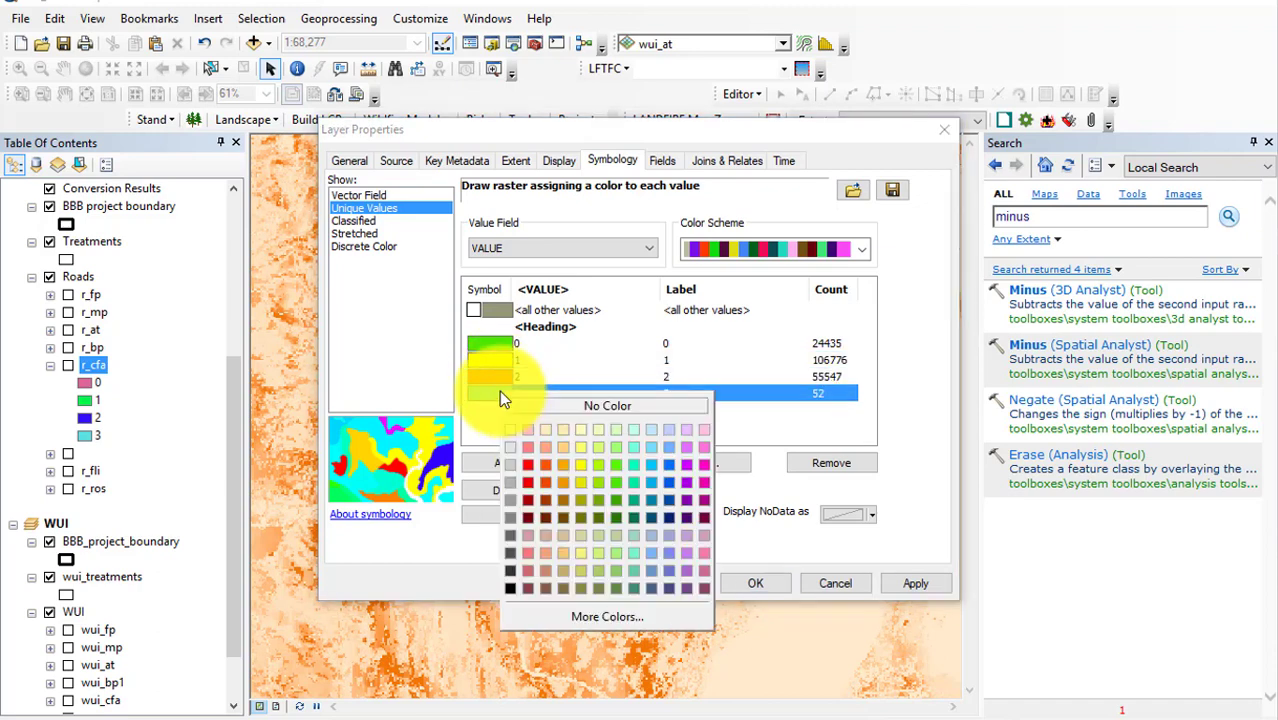
left_click(528, 470)
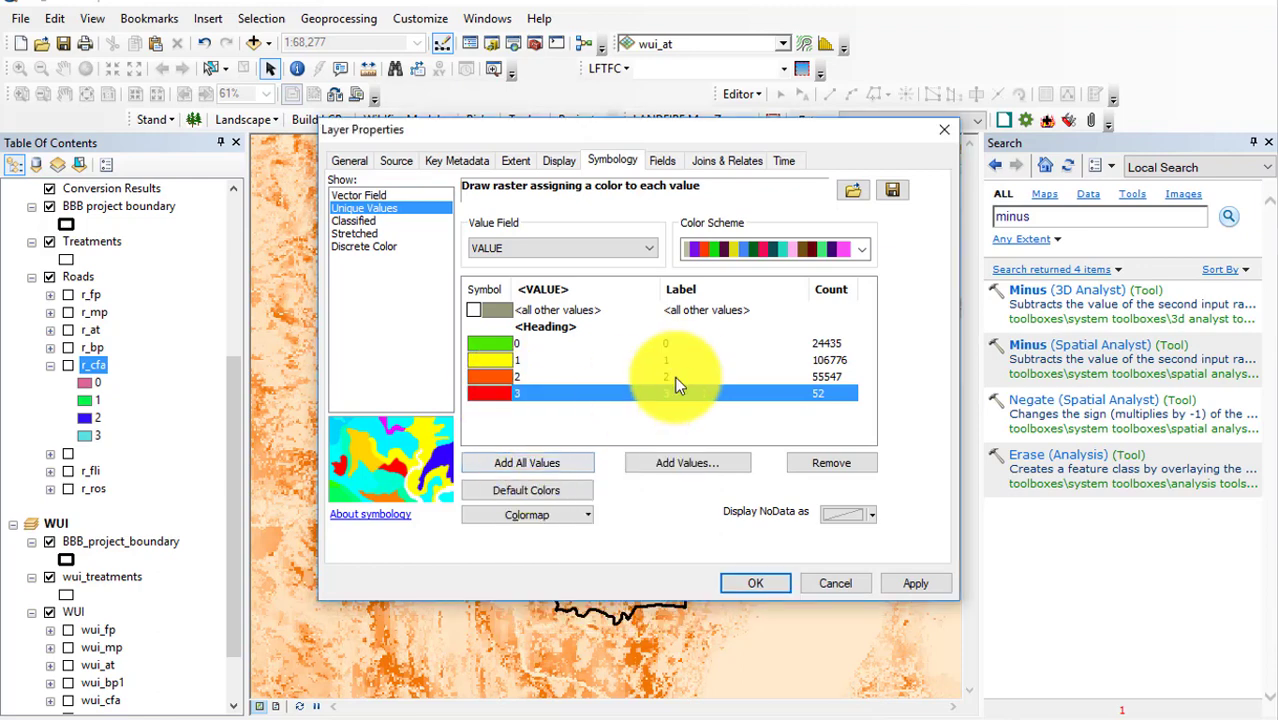
Label the r_cfa classes 0 to 3 as Unburned, Surface, Passive Crown and Active Crown, and apply the symbology.
left_click(678, 344)
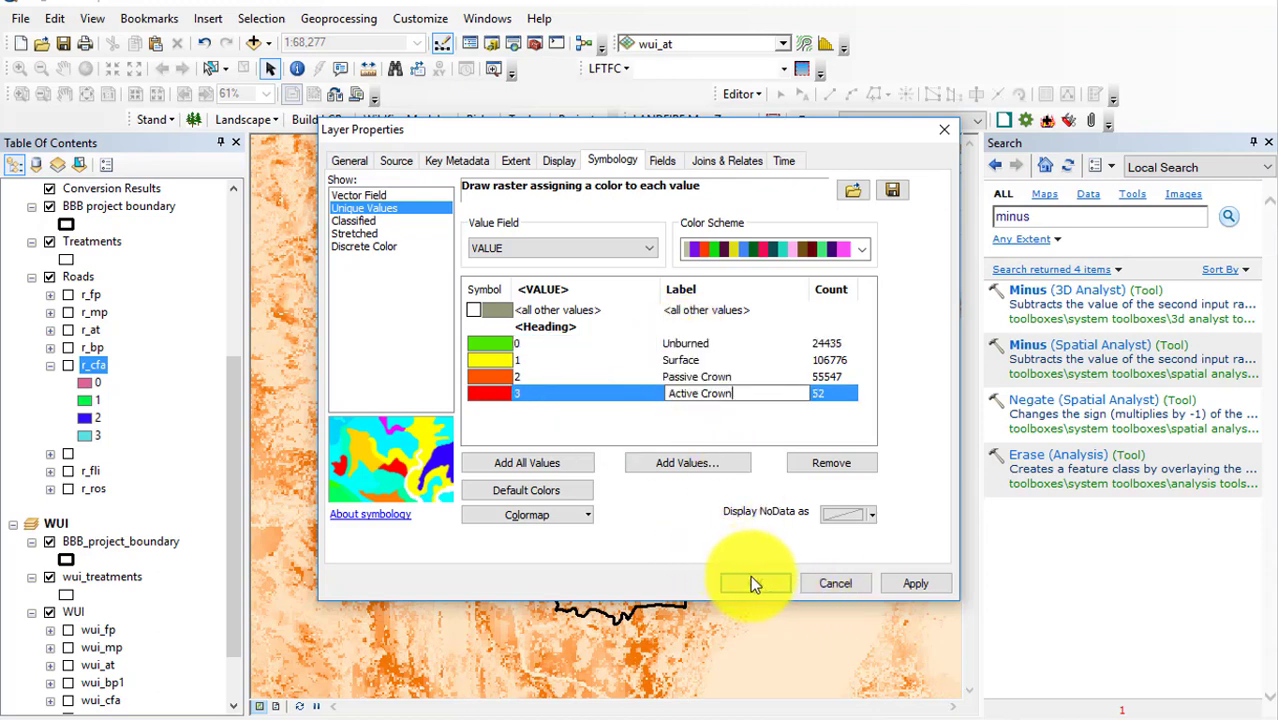
left_click(755, 583)
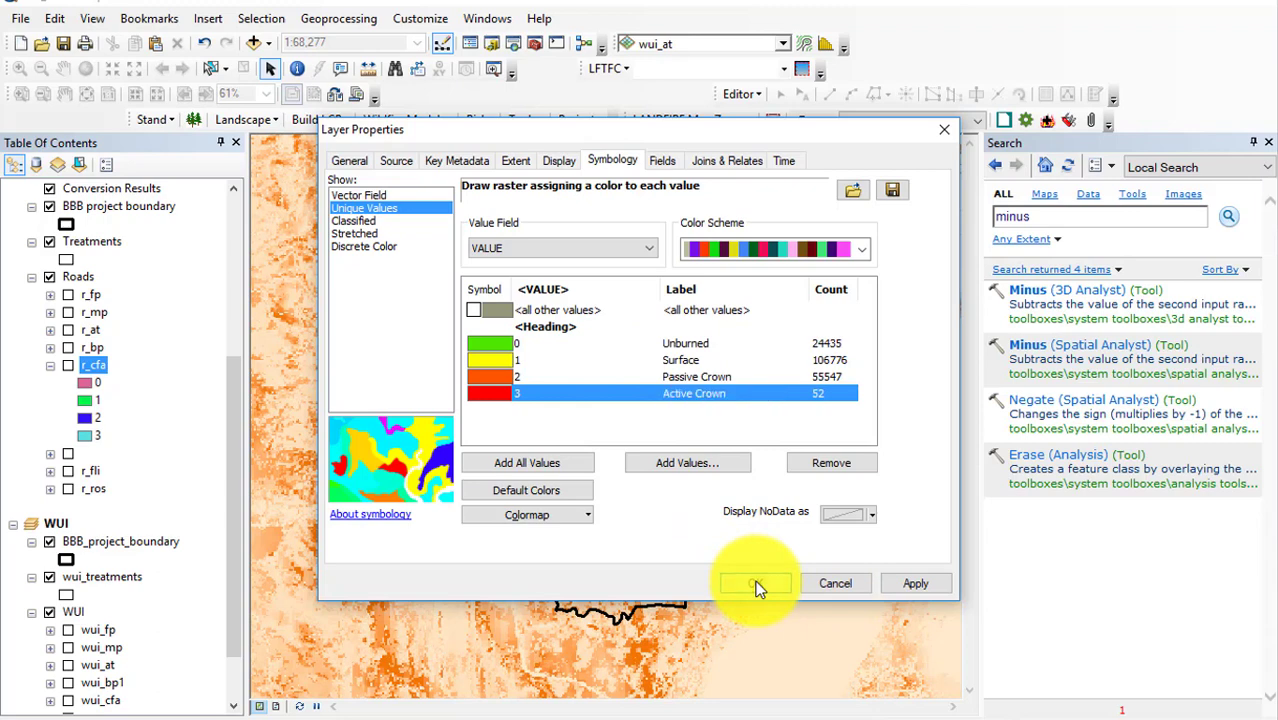
left_click(752, 582)
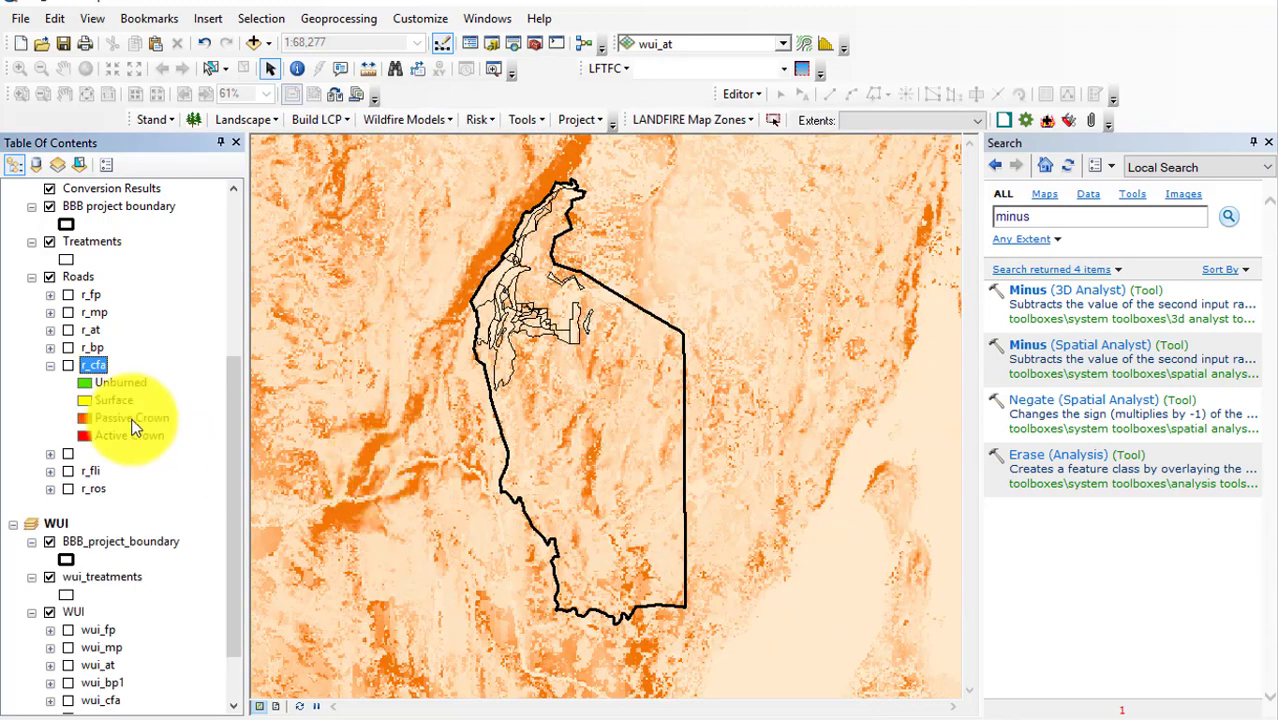
Turn on r_cfa and activate the Roads data frame.
left_click(67, 365)
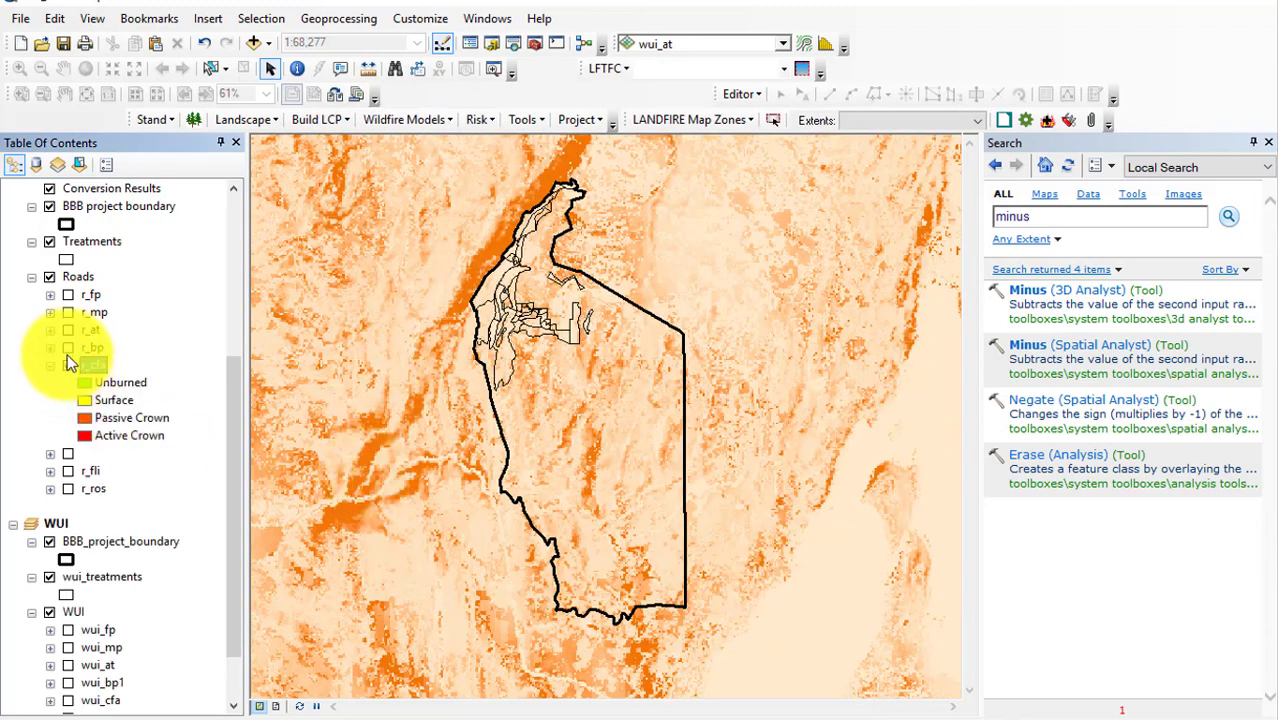
scroll(113, 360, "up", 5)
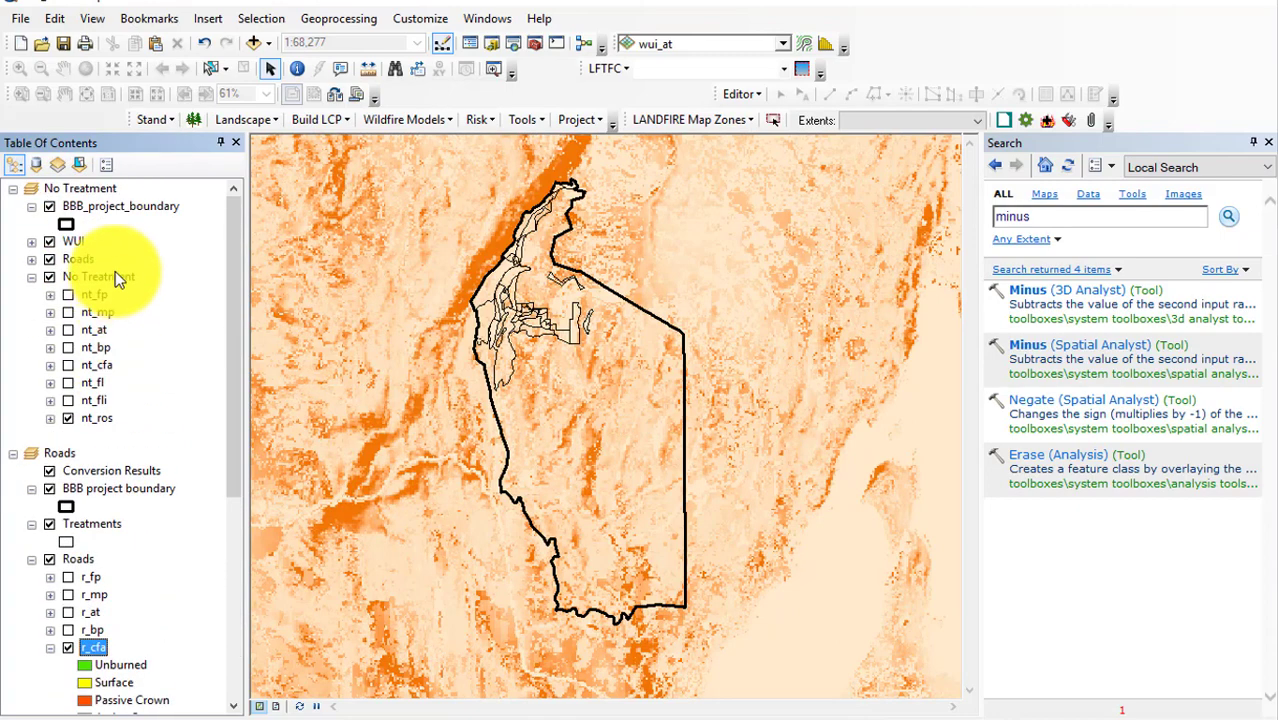
right_click(61, 456)
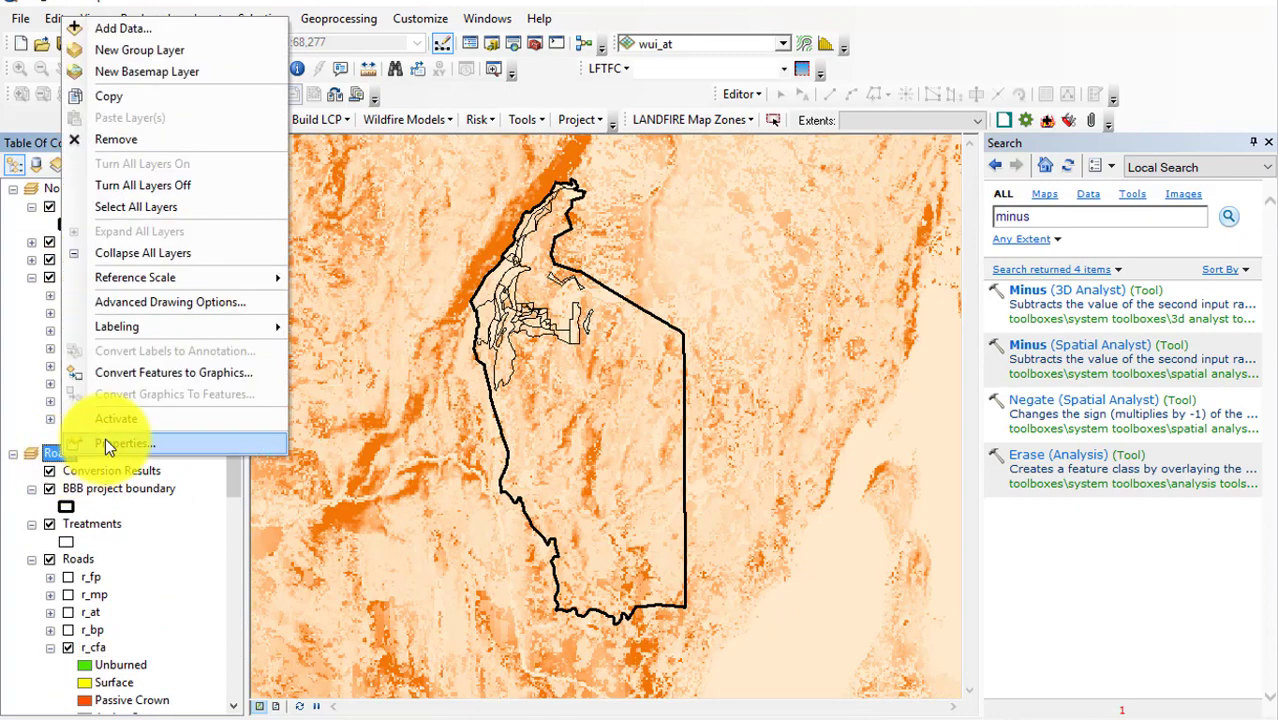
left_click(124, 422)
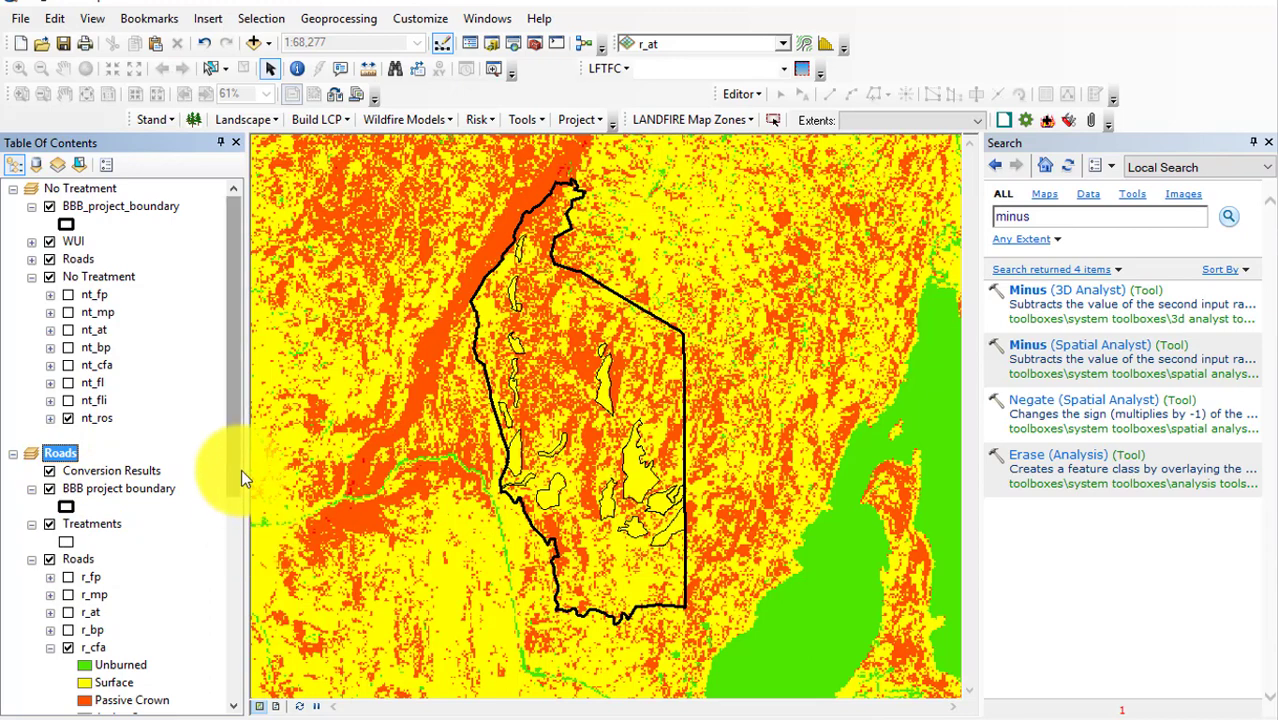
Expand the classes of wui_cfa and copy r_cfa from the Roads group into the WUI group above it.
left_click_drag(238, 479, 240, 644)
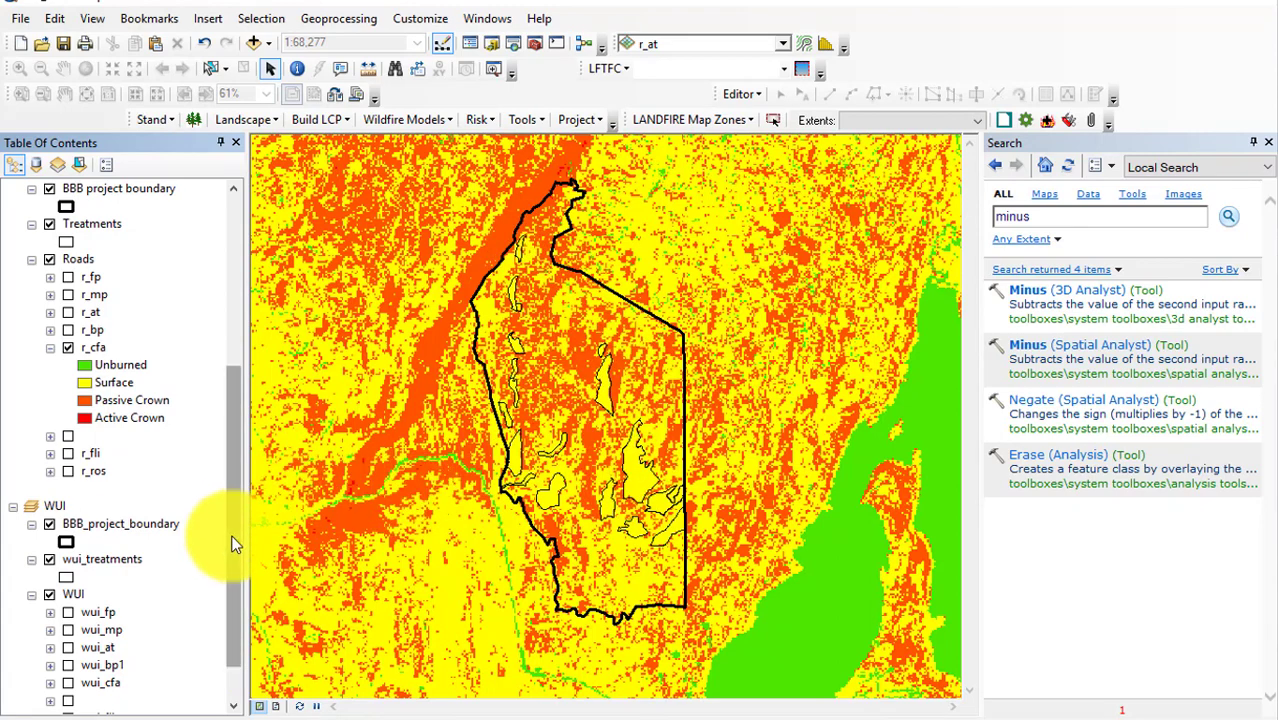
left_click_drag(231, 547, 232, 571)
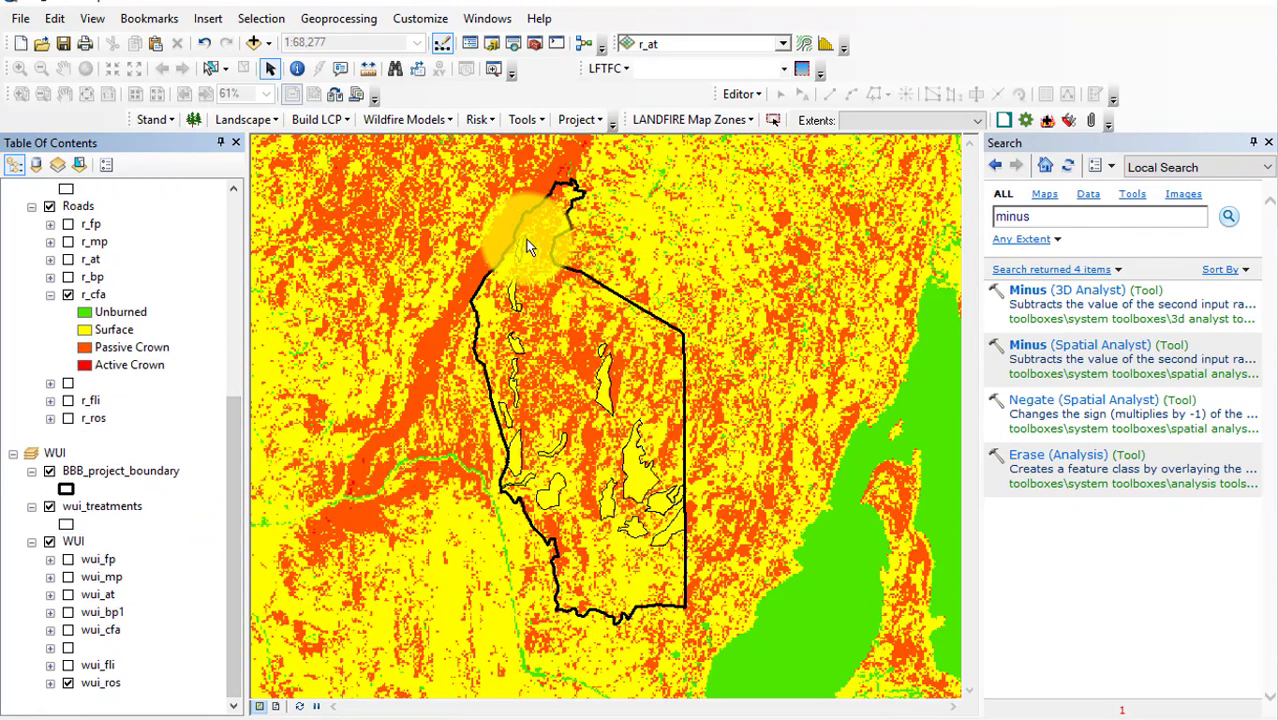
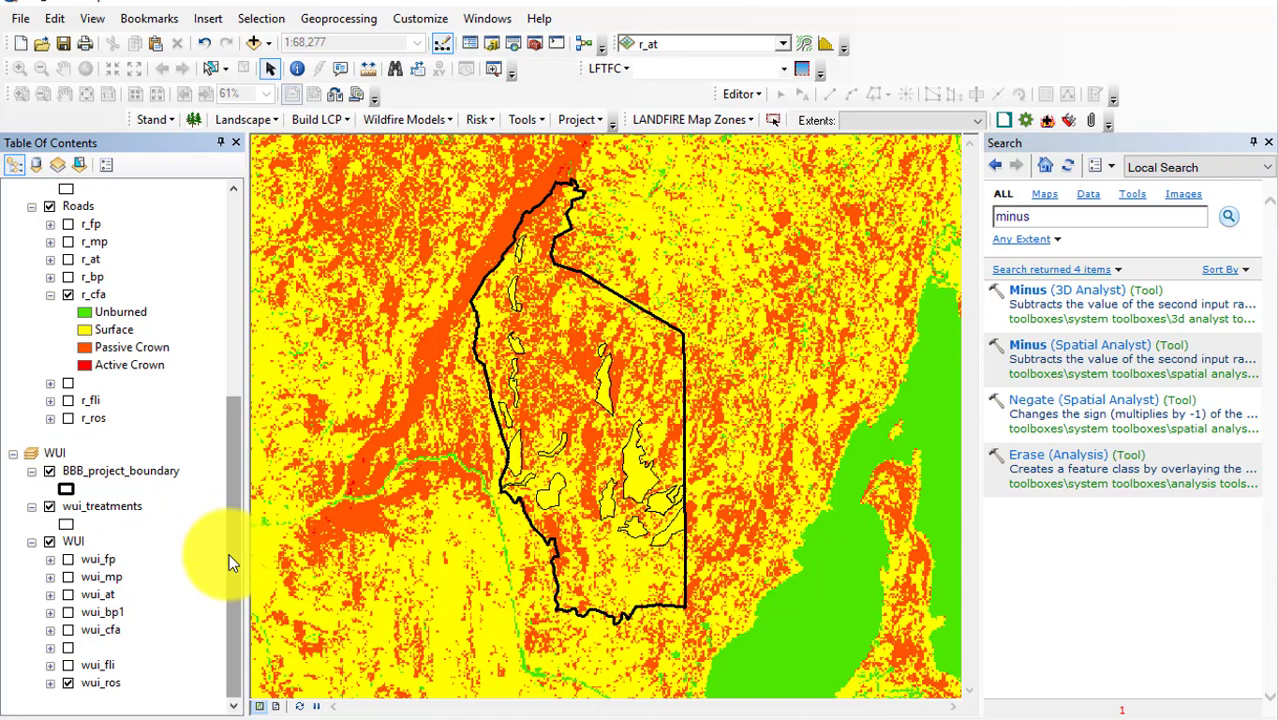
left_click(50, 630)
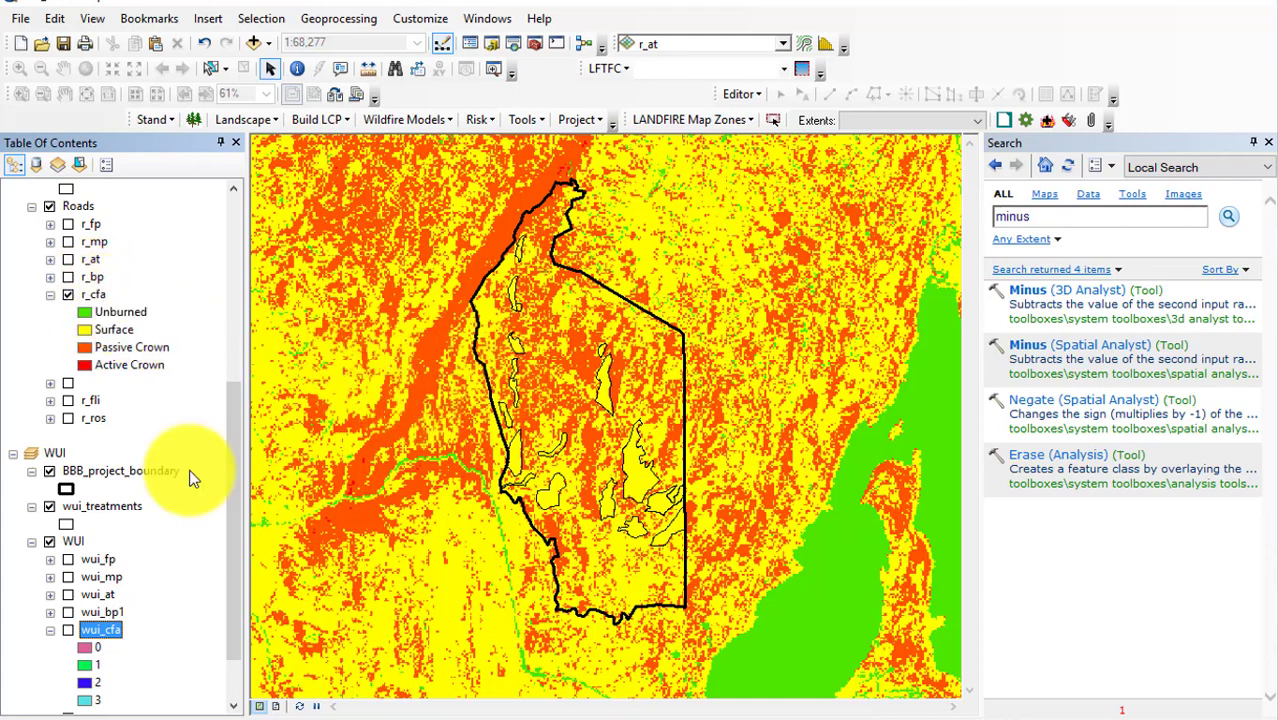
left_click(93, 294)
left_click_drag(90, 300, 114, 620)
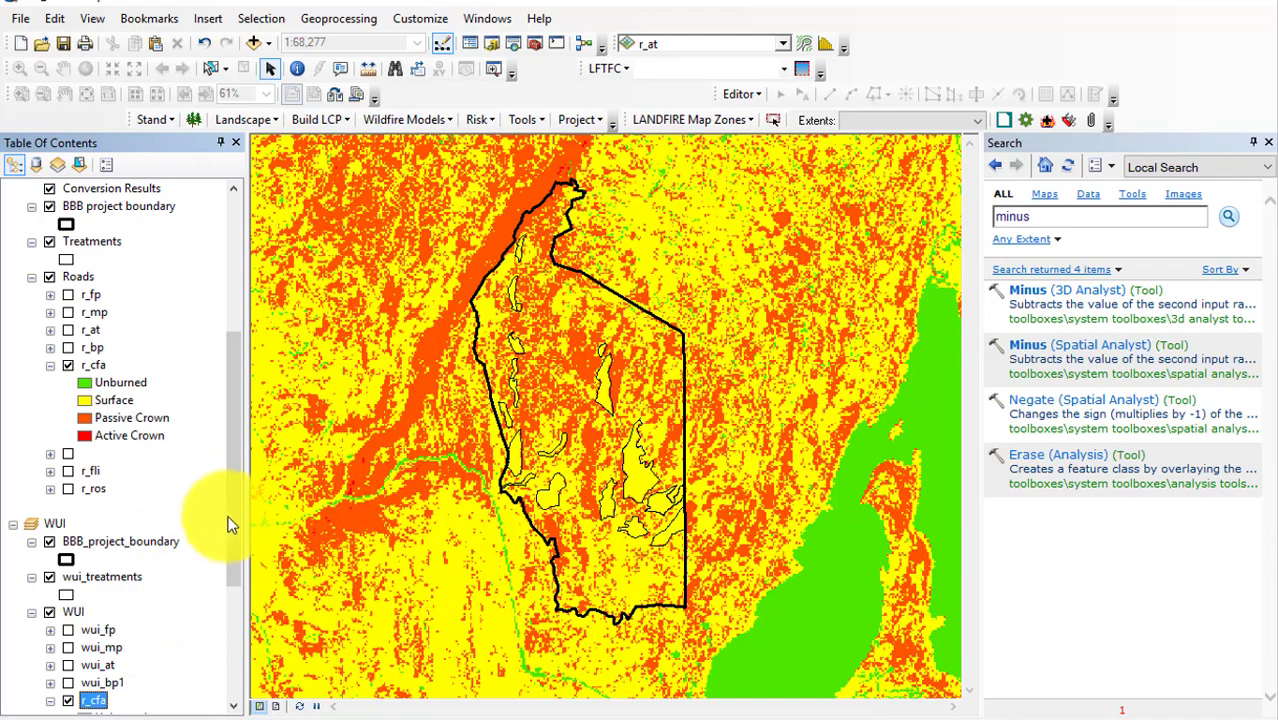
Import the symbology of r_cfa into the wui_cfa layer in the WUI group.
left_click_drag(232, 560, 233, 620)
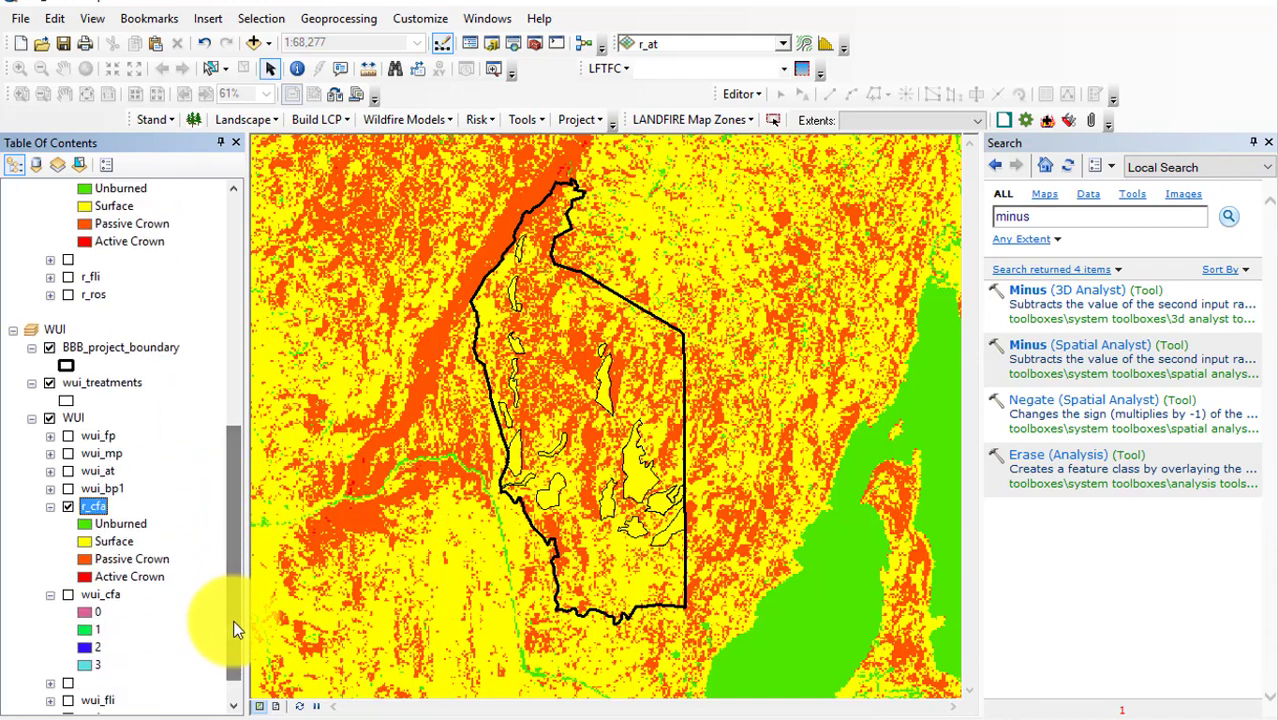
right_click(98, 594)
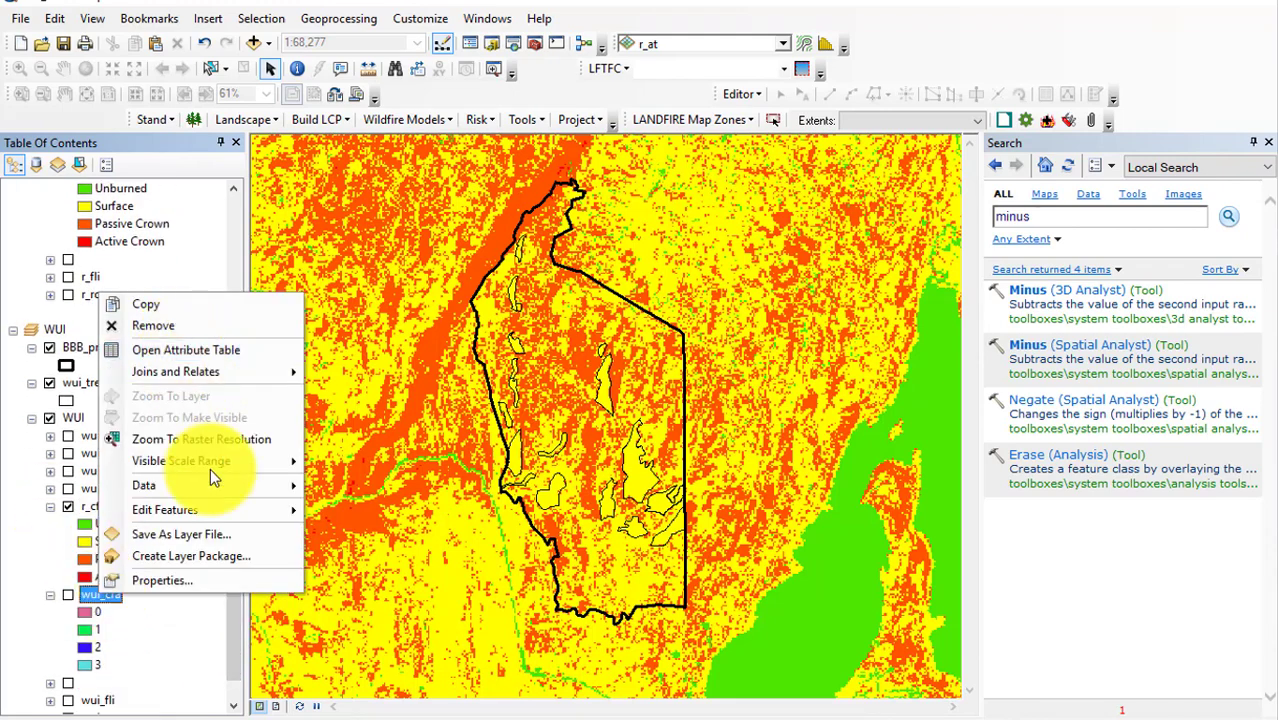
left_click(162, 584)
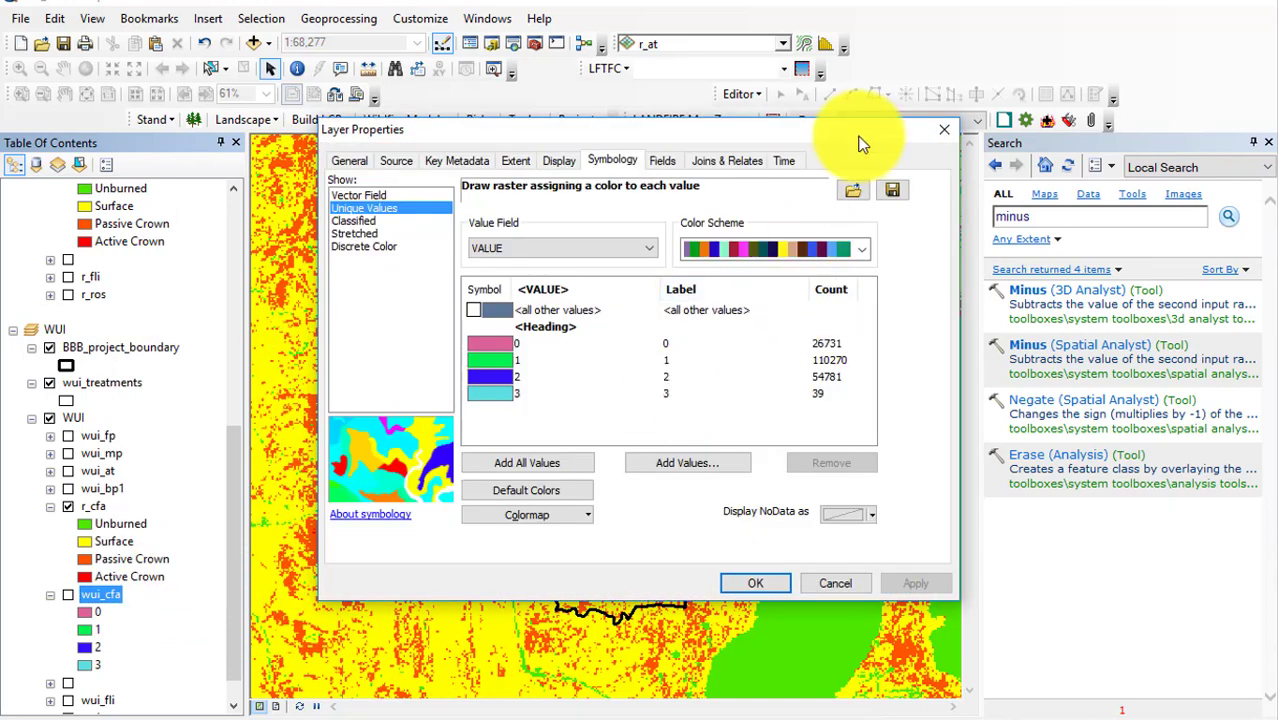
left_click(853, 190)
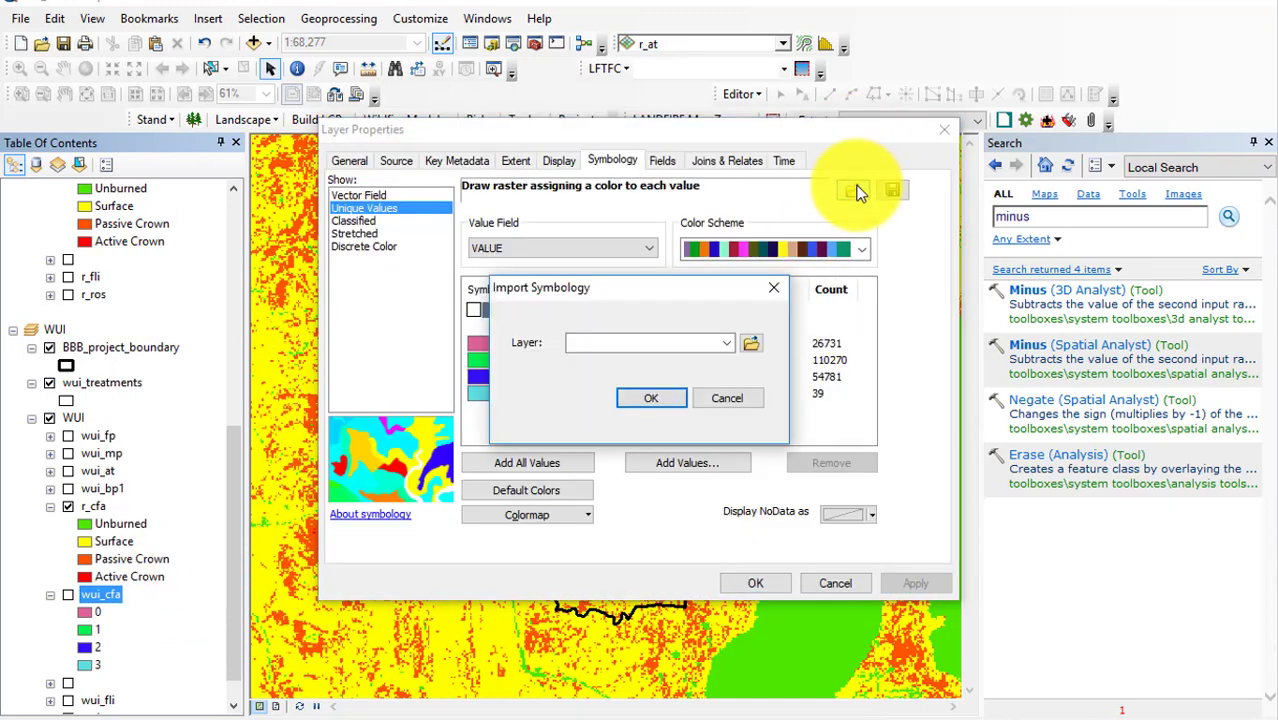
left_click(726, 344)
left_click(617, 375)
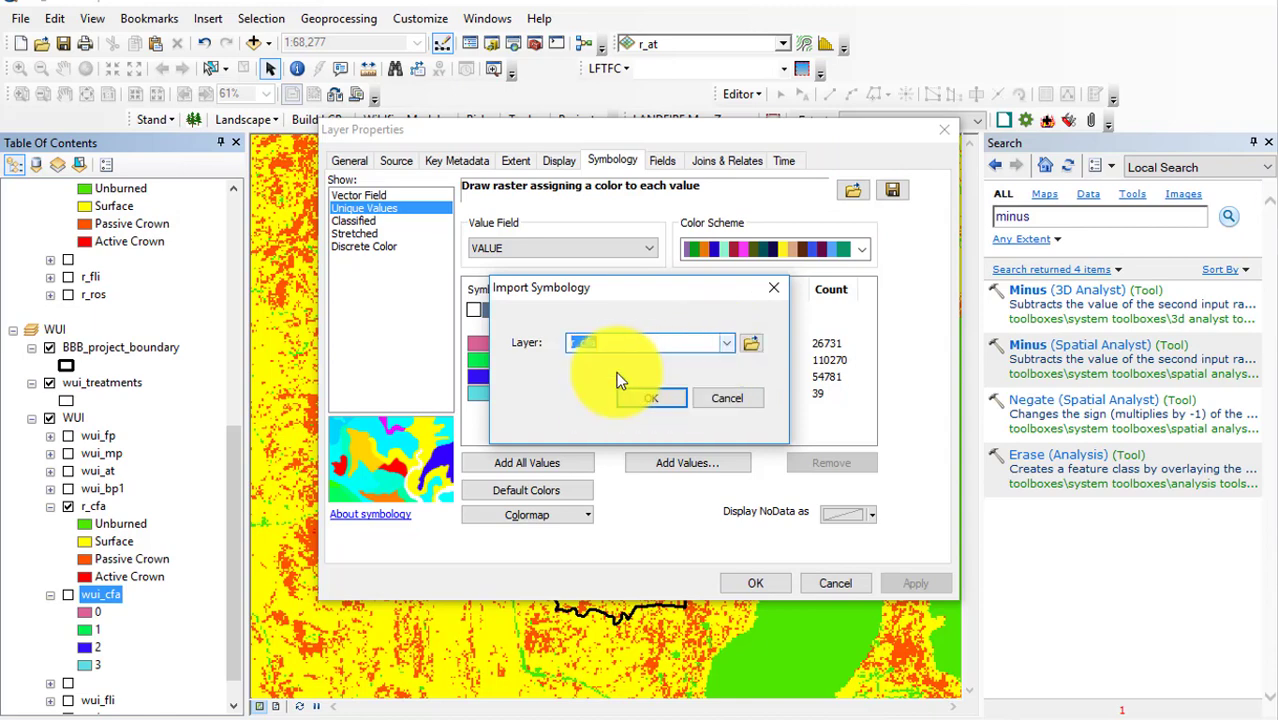
left_click(653, 398)
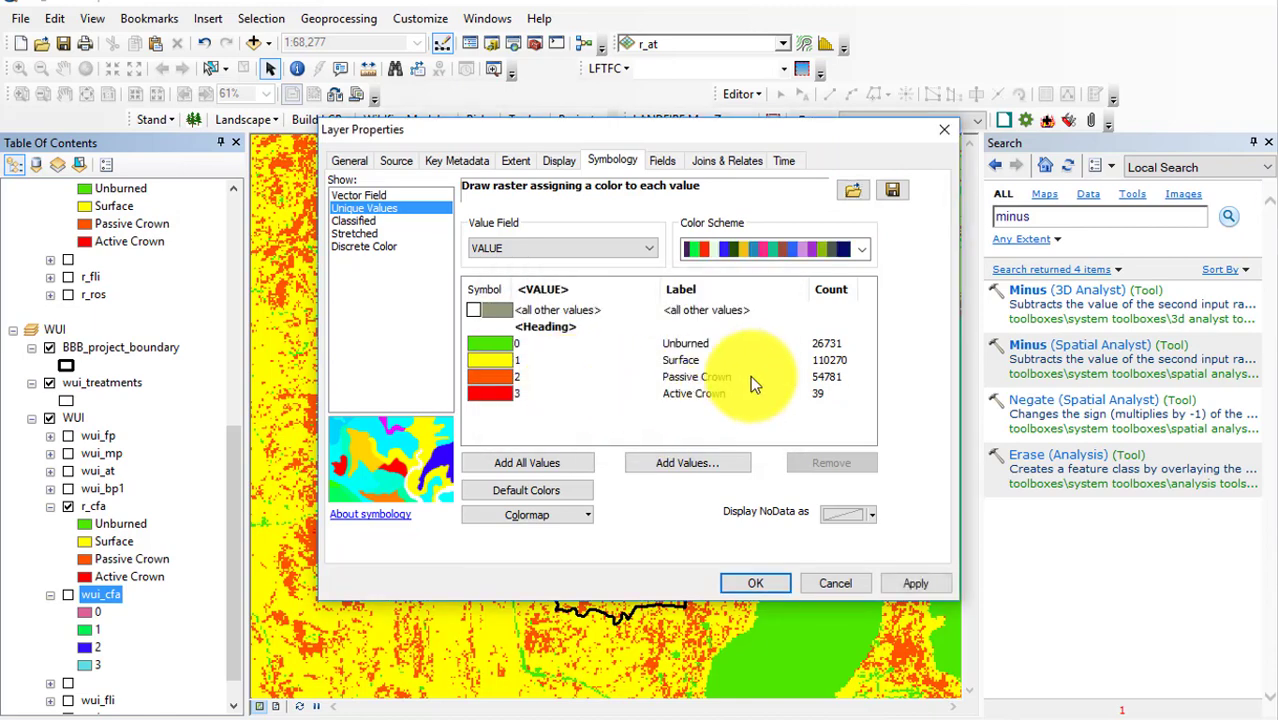
left_click(753, 583)
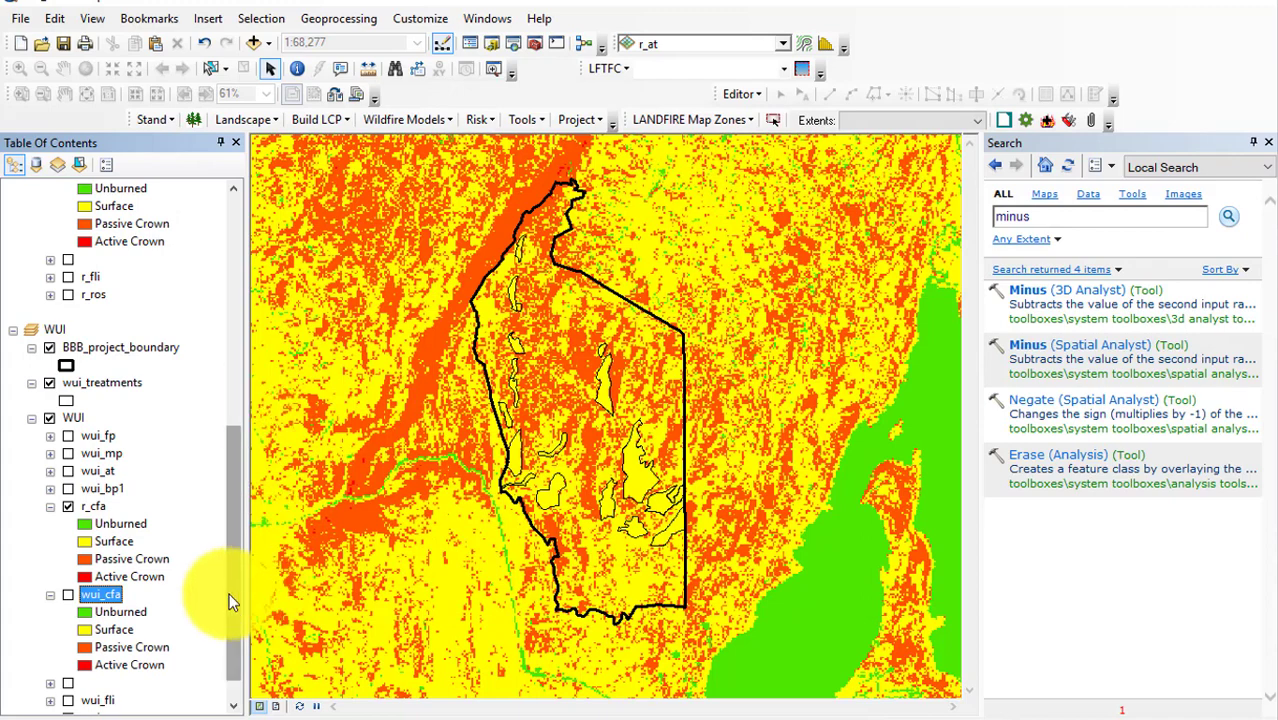
Remove the copied r_cfa layer from the WUI group.
left_click_drag(231, 620, 230, 584)
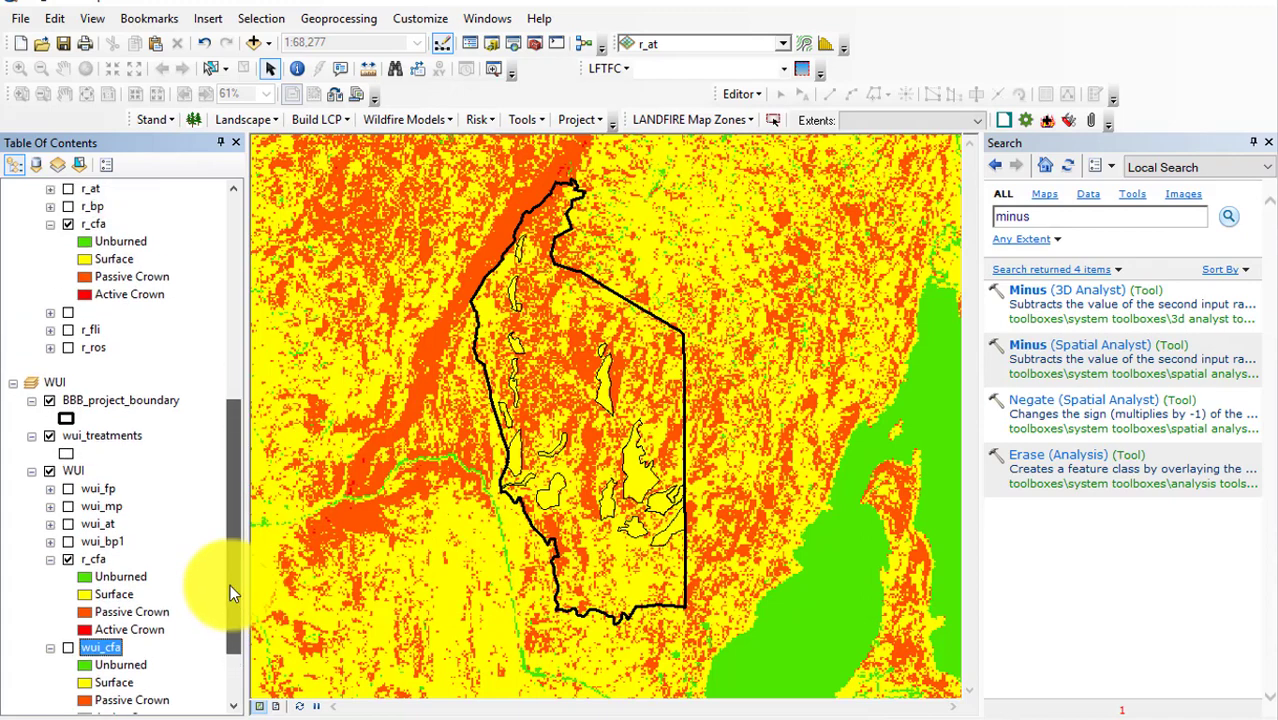
left_click(89, 565)
right_click(88, 567)
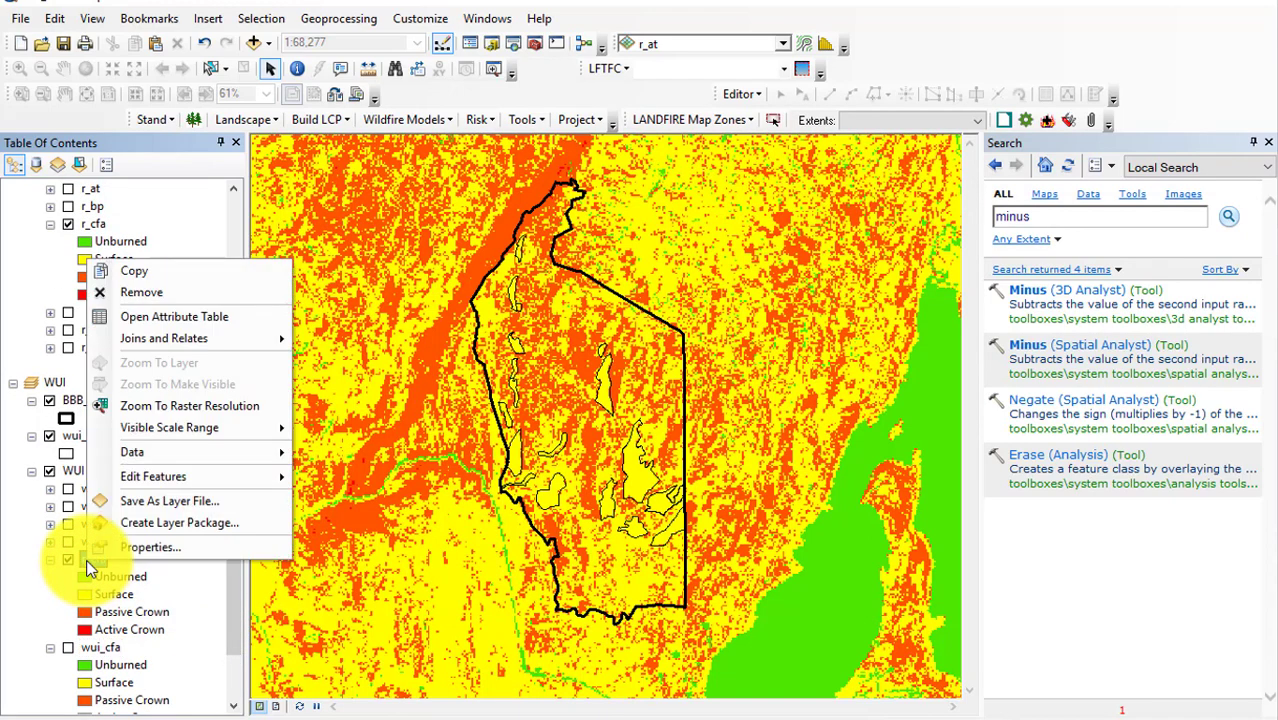
left_click(166, 289)
Display crown fire activity in the No Treatment and WUI maps with the r_cfa symbology, and switch to layout view.
left_click_drag(234, 586, 226, 400)
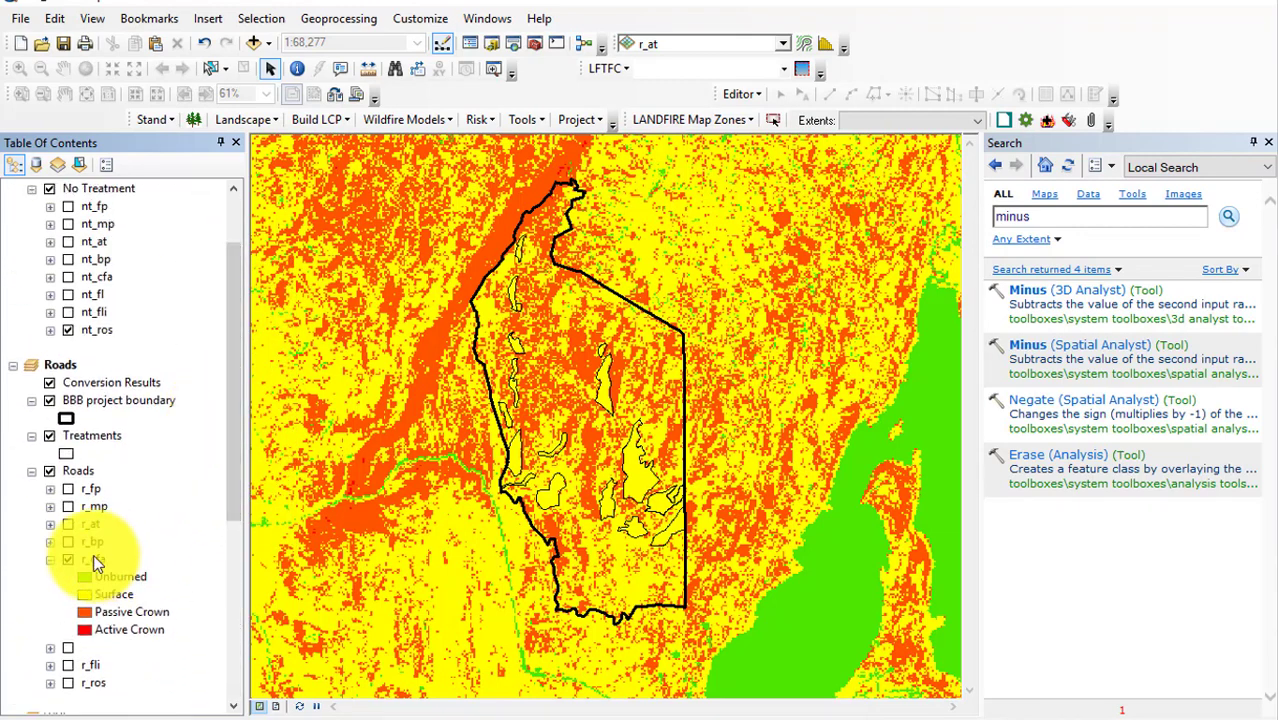
left_click_drag(94, 560, 267, 707)
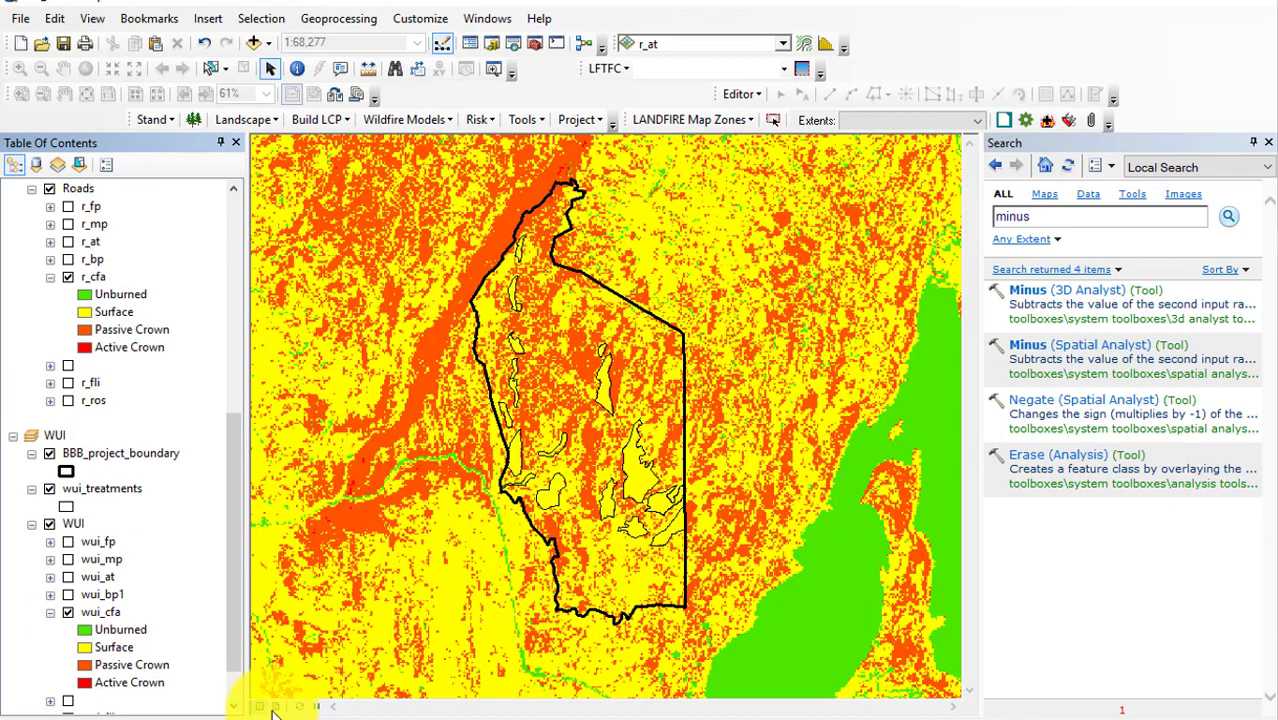
left_click(276, 707)
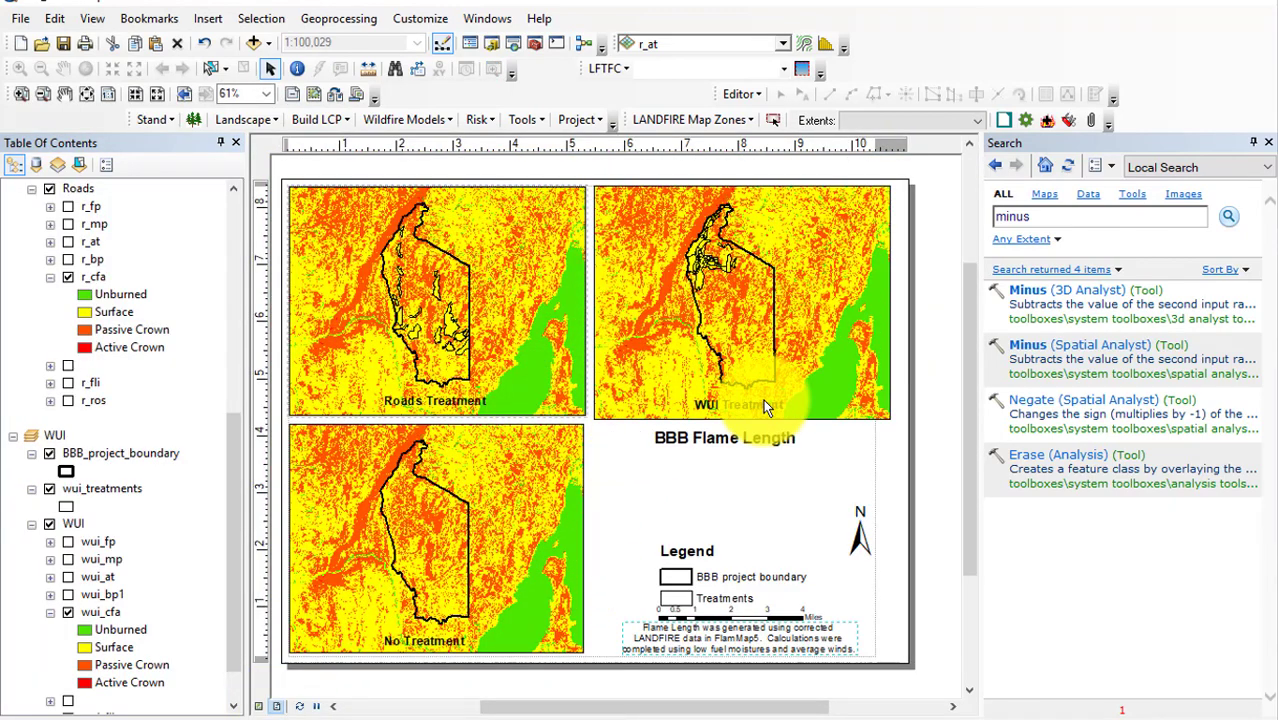
Move the legend up beneath the BBB Flame Length title and include the crown fire activity classes in it.
left_click(702, 583)
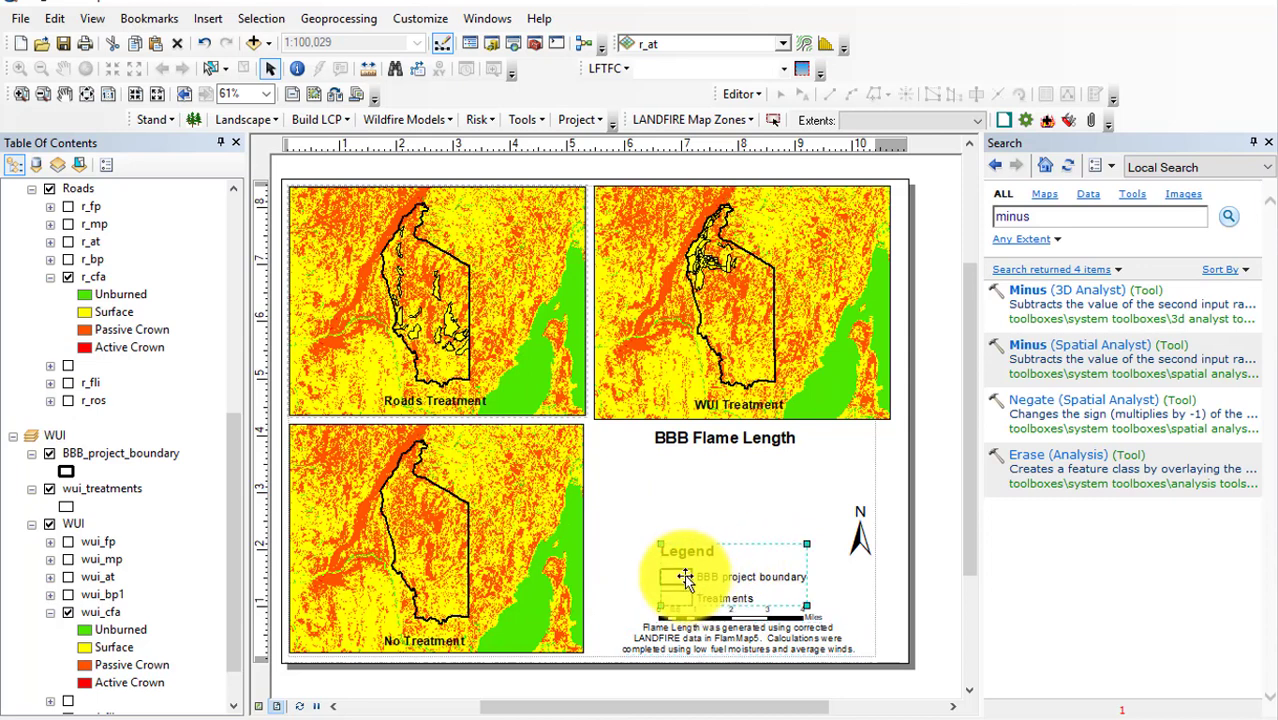
left_click_drag(702, 583, 702, 503)
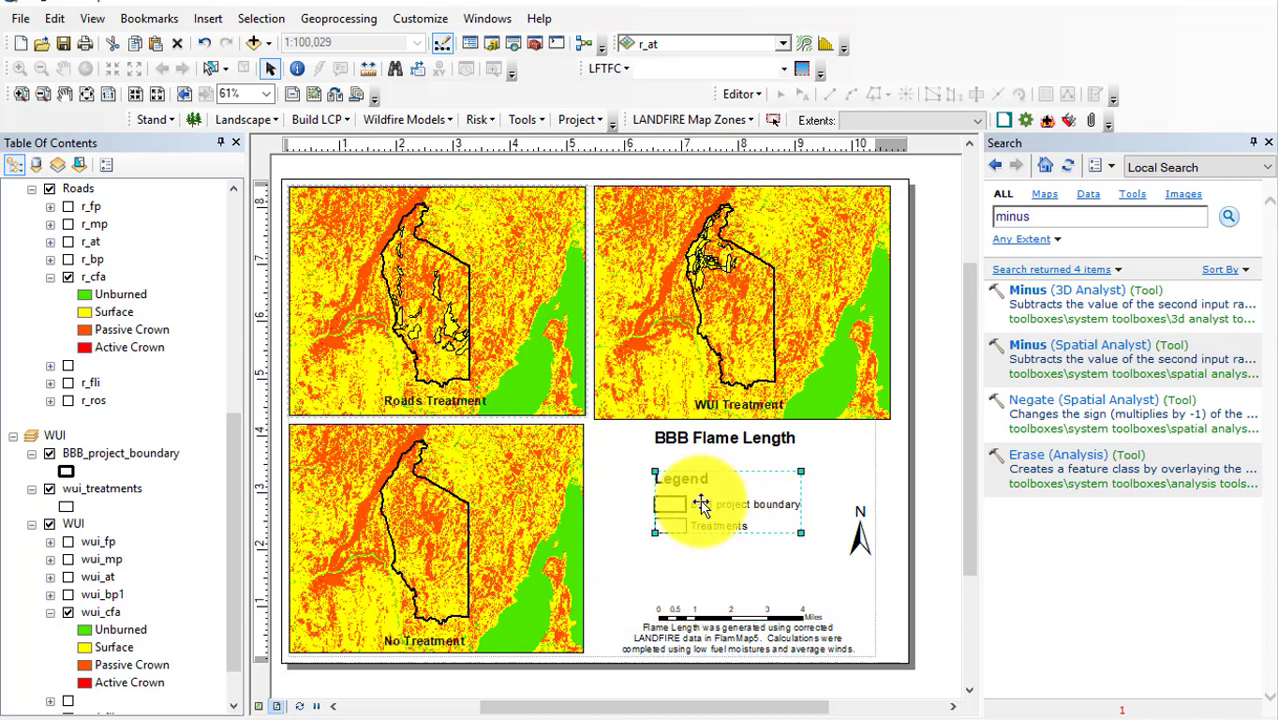
double_click(677, 510)
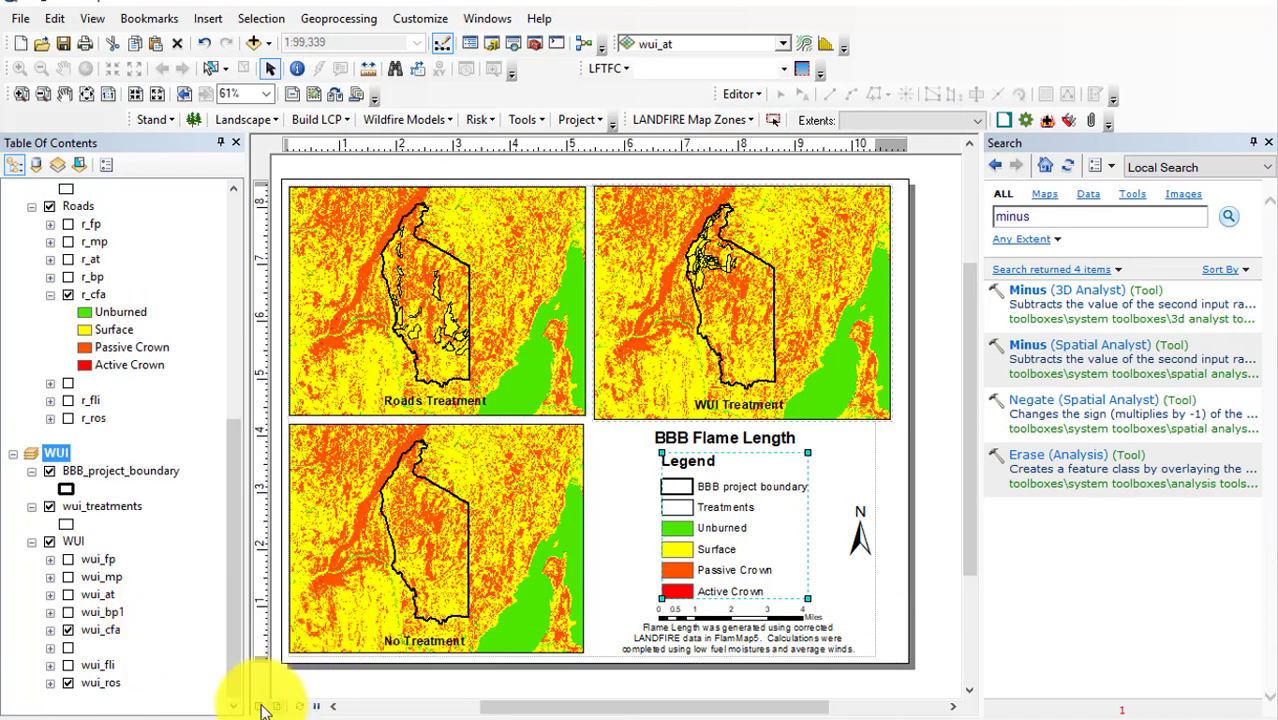
Return to data view, display wui_fli instead of wui_cfa in the WUI map, and expand its value ramp.
left_click(259, 706)
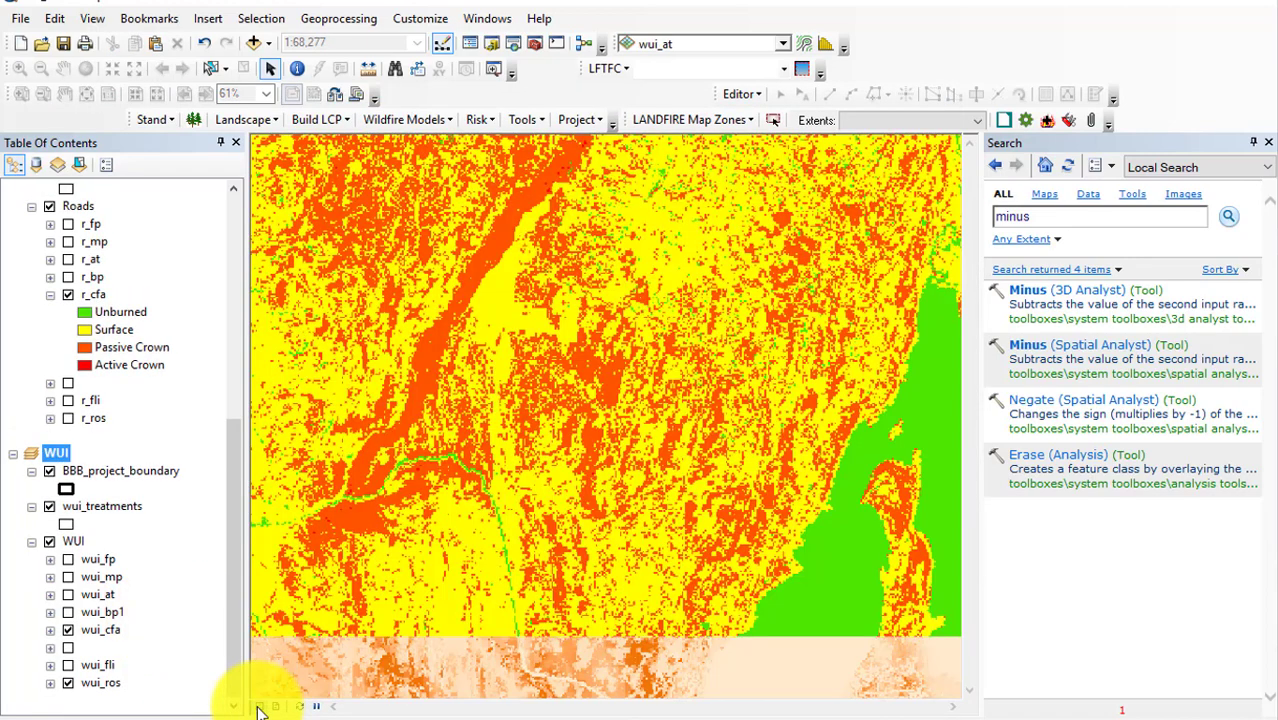
left_click(68, 631)
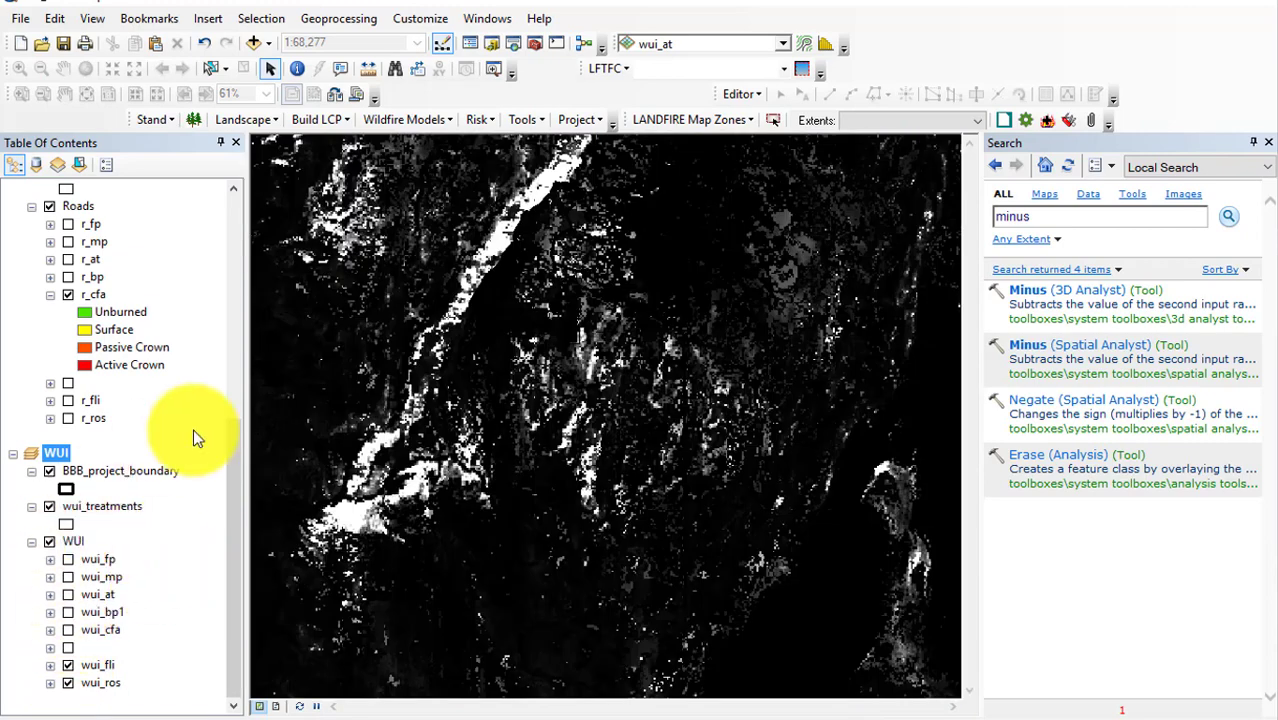
left_click(50, 664)
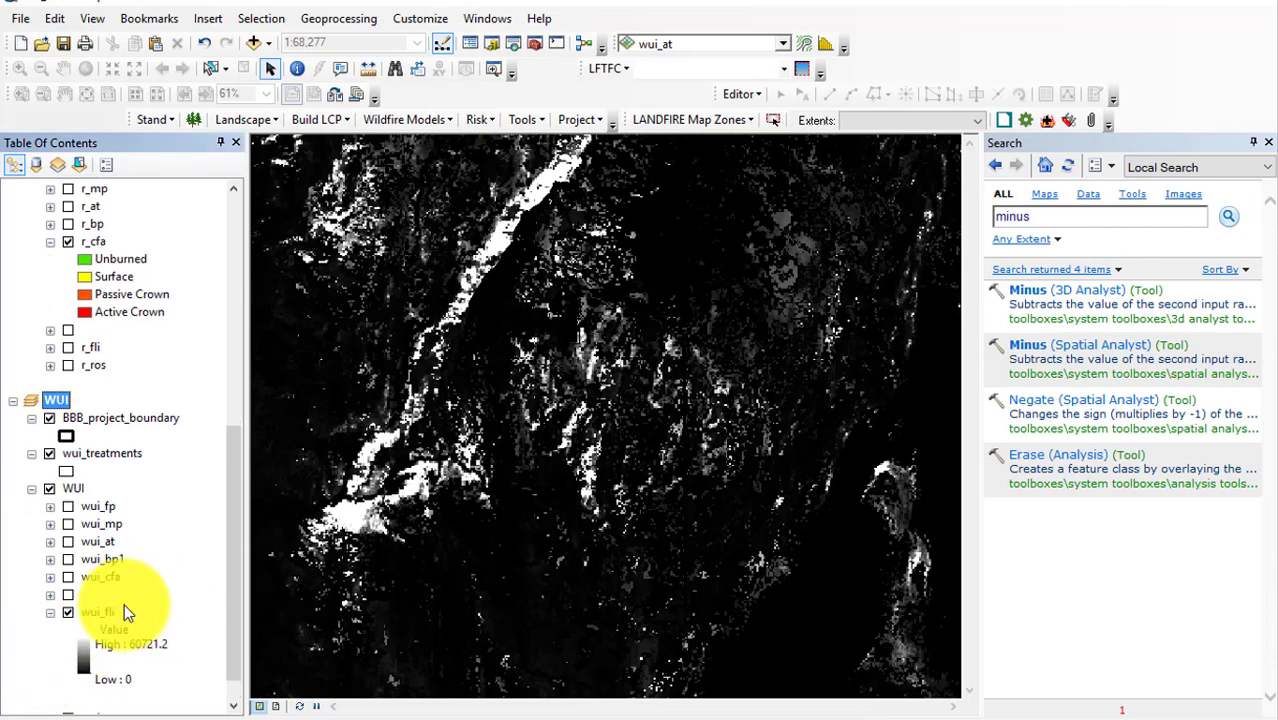
right_click(93, 612)
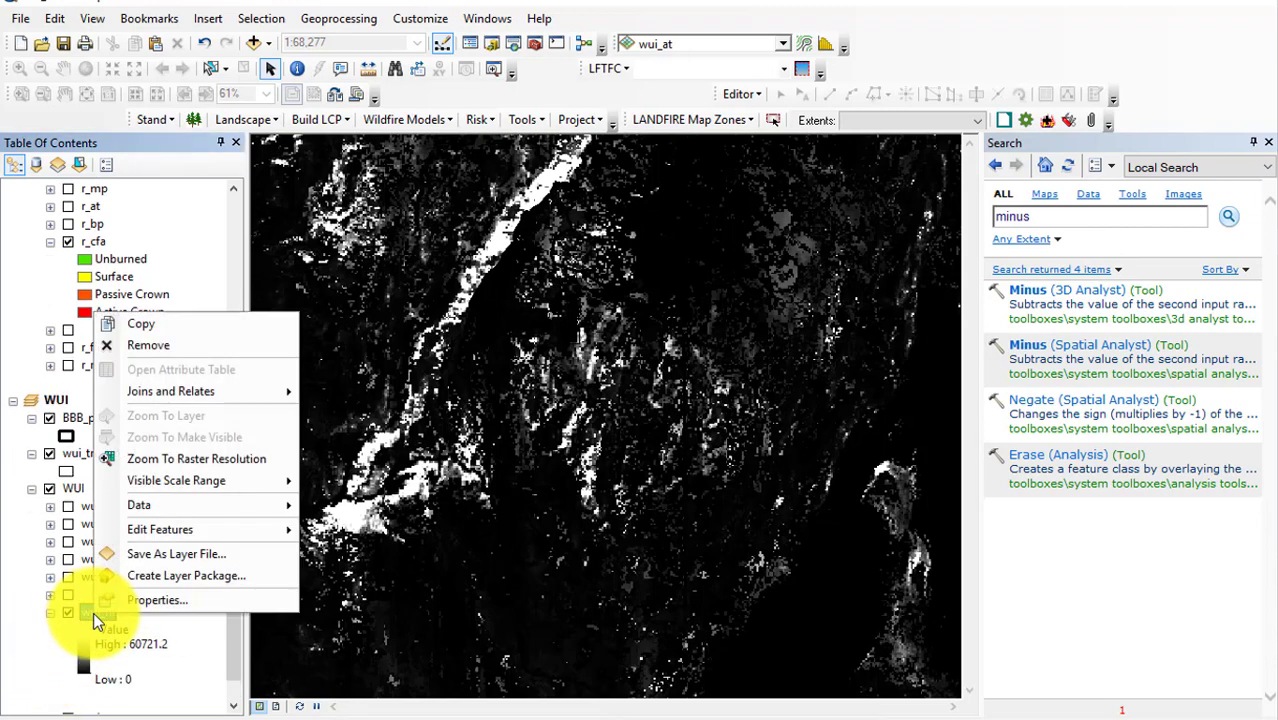
Apply the red-yellow-green color ramp to wui_fli and invert it so that high values are red.
left_click(83, 652)
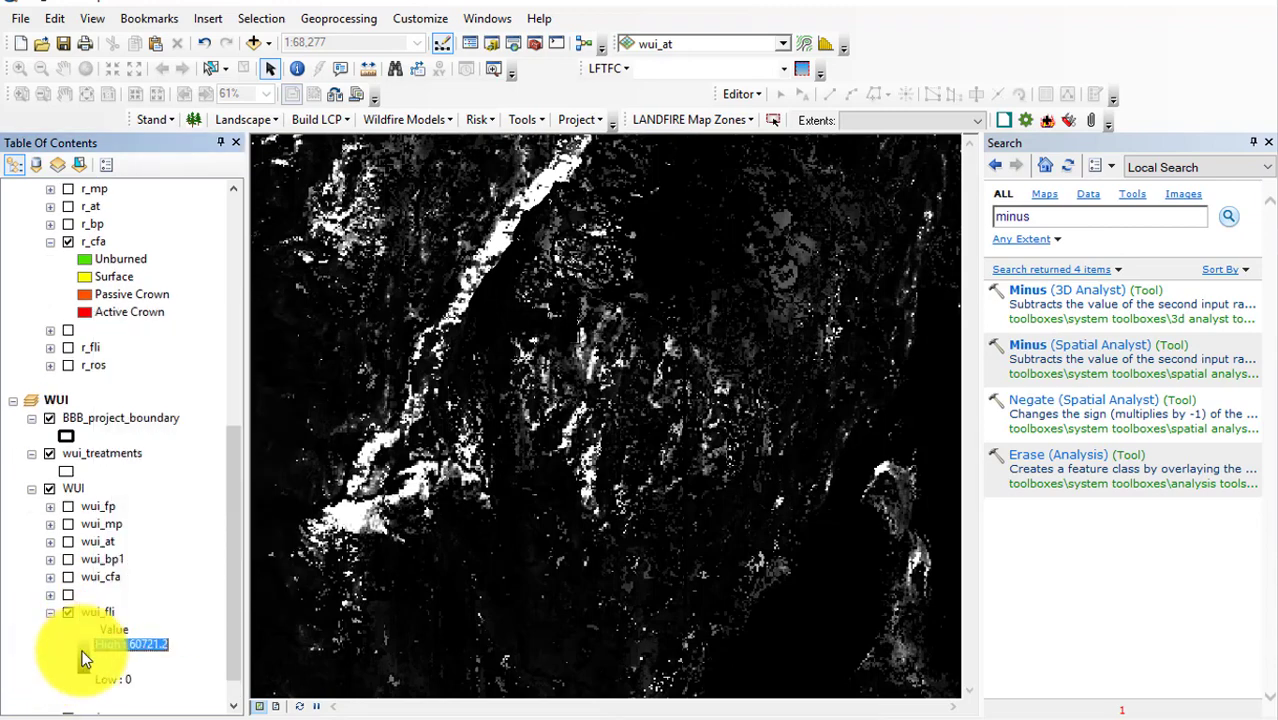
left_click(248, 648)
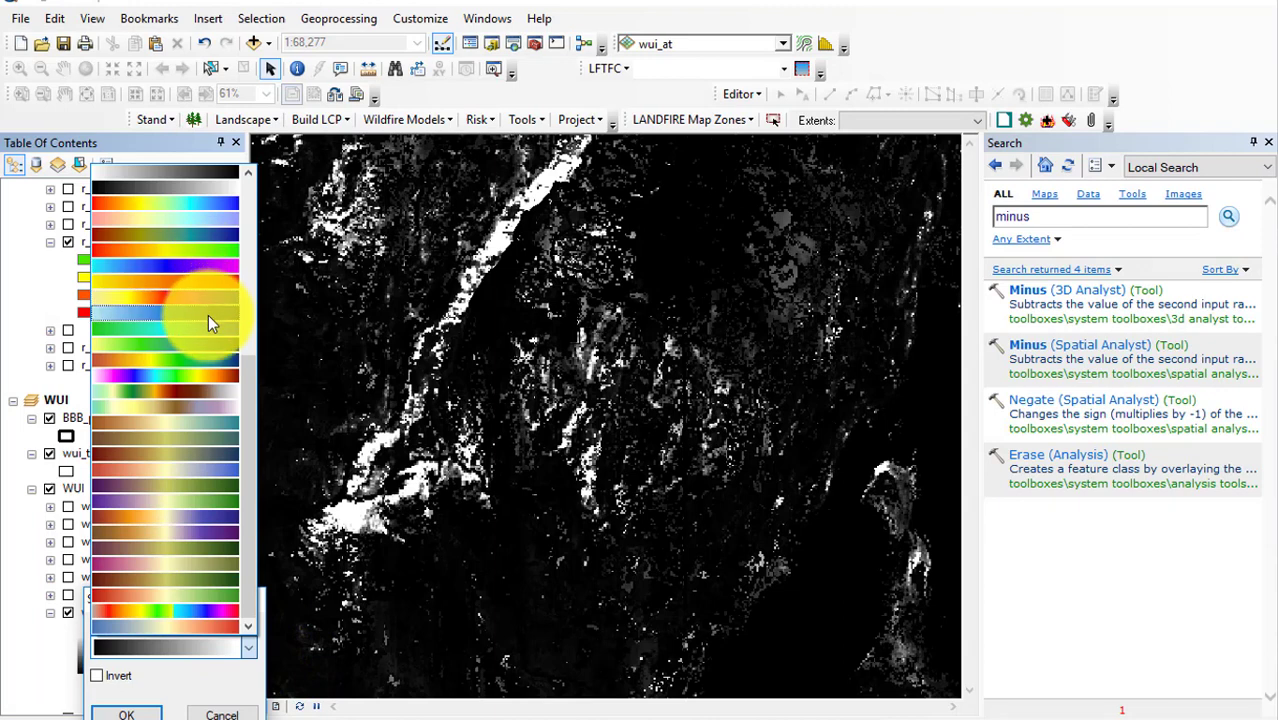
left_click(198, 251)
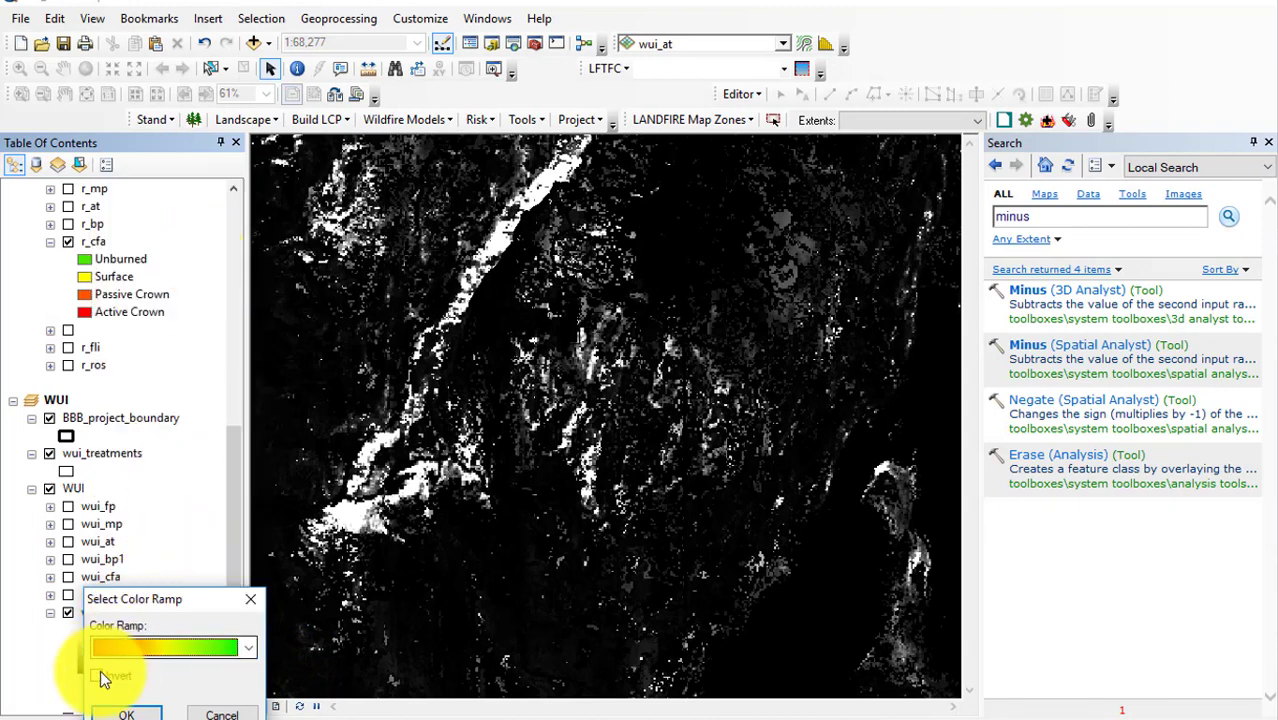
left_click(131, 715)
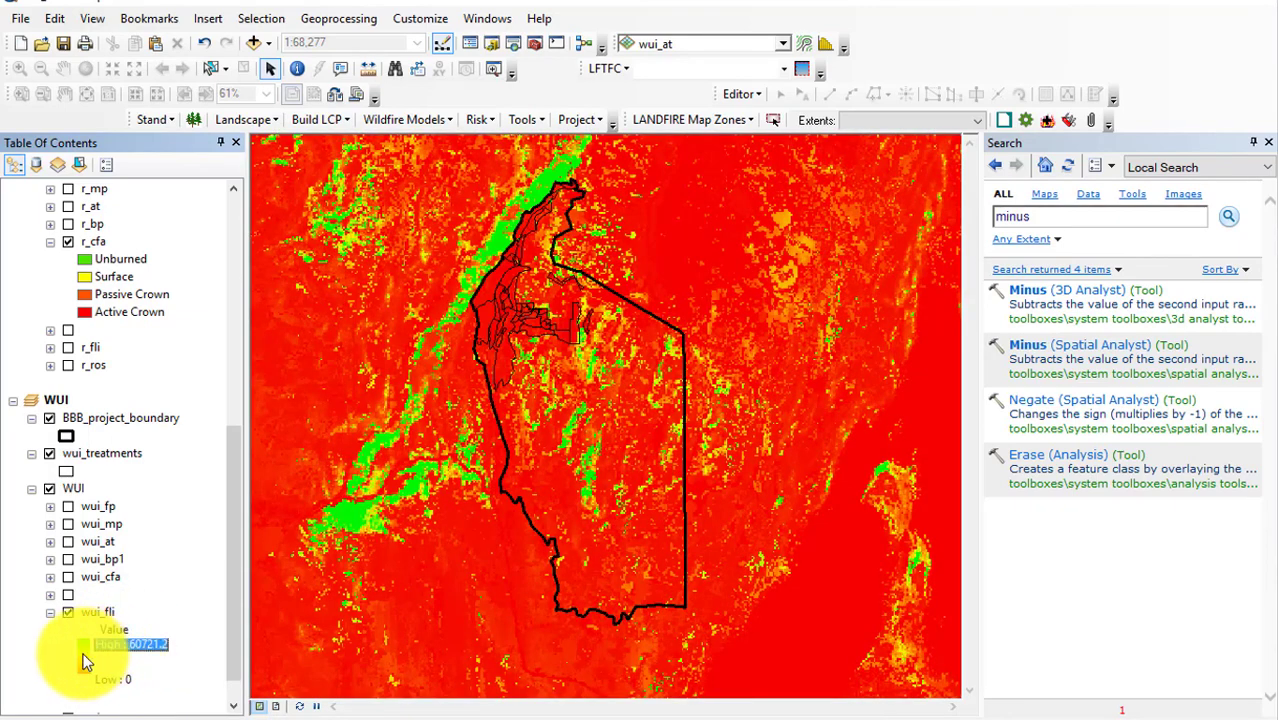
left_click(86, 662)
left_click(98, 677)
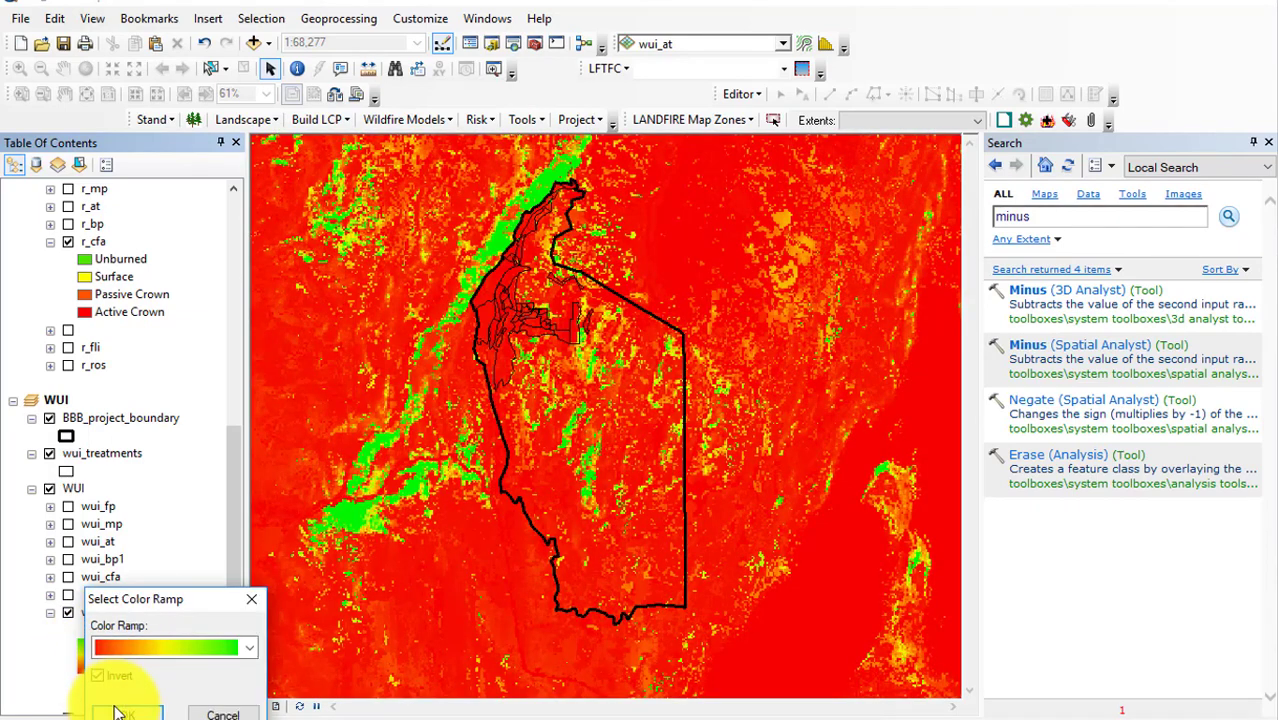
left_click(127, 714)
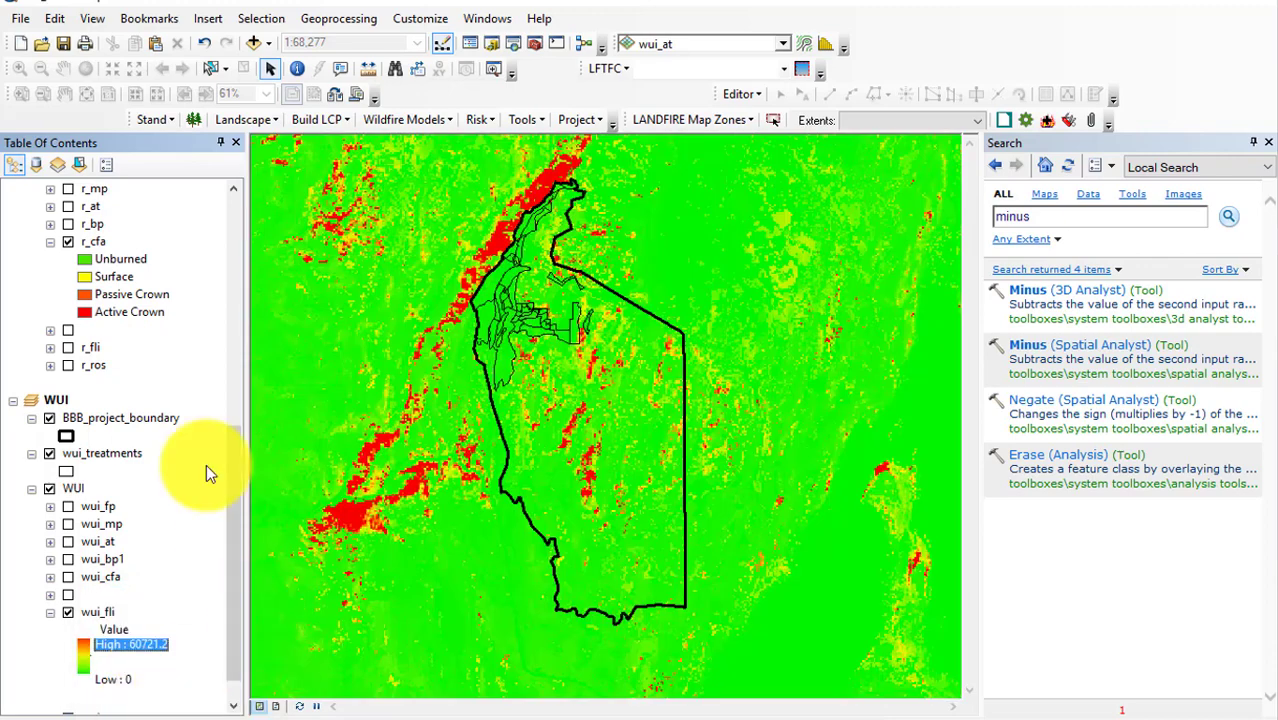
Display r_fli and nt_fli with the same green-to-red ramp as wui_fli, and compare the three maps in layout view.
scroll(230, 586, "up", 2)
left_click_drag(230, 586, 226, 548)
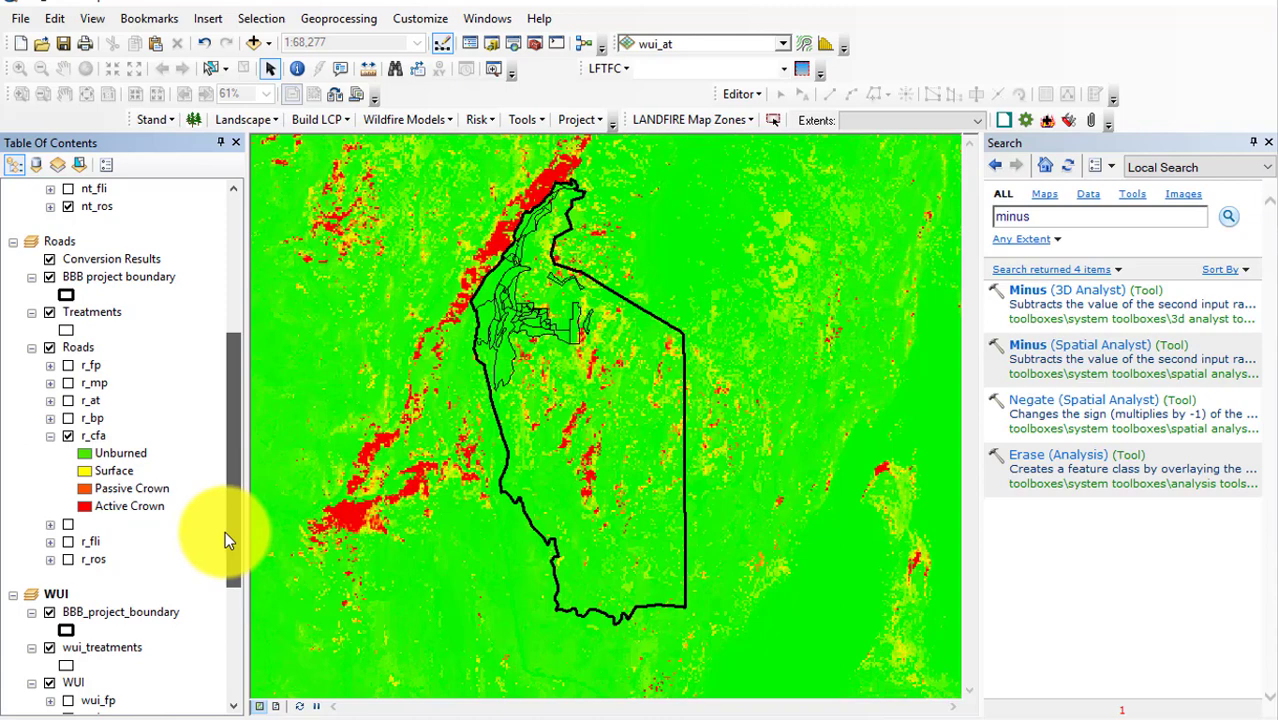
left_click(50, 542)
left_click(85, 587)
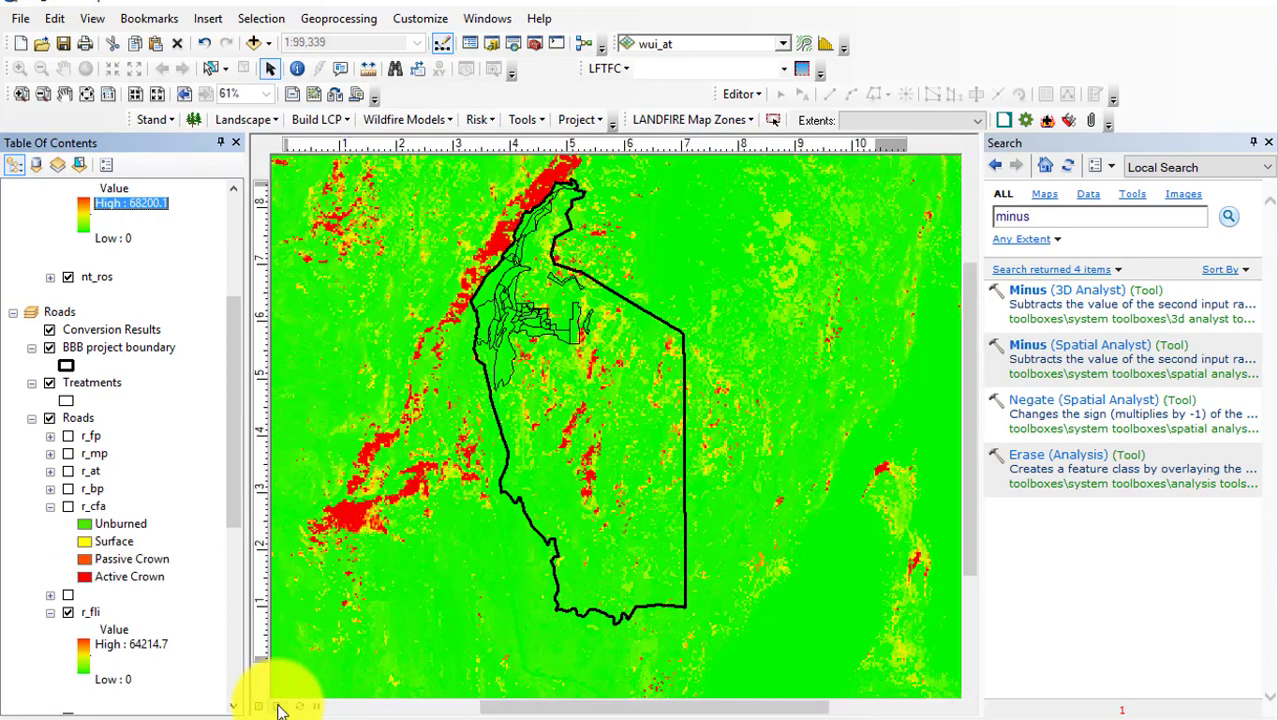
left_click(277, 706)
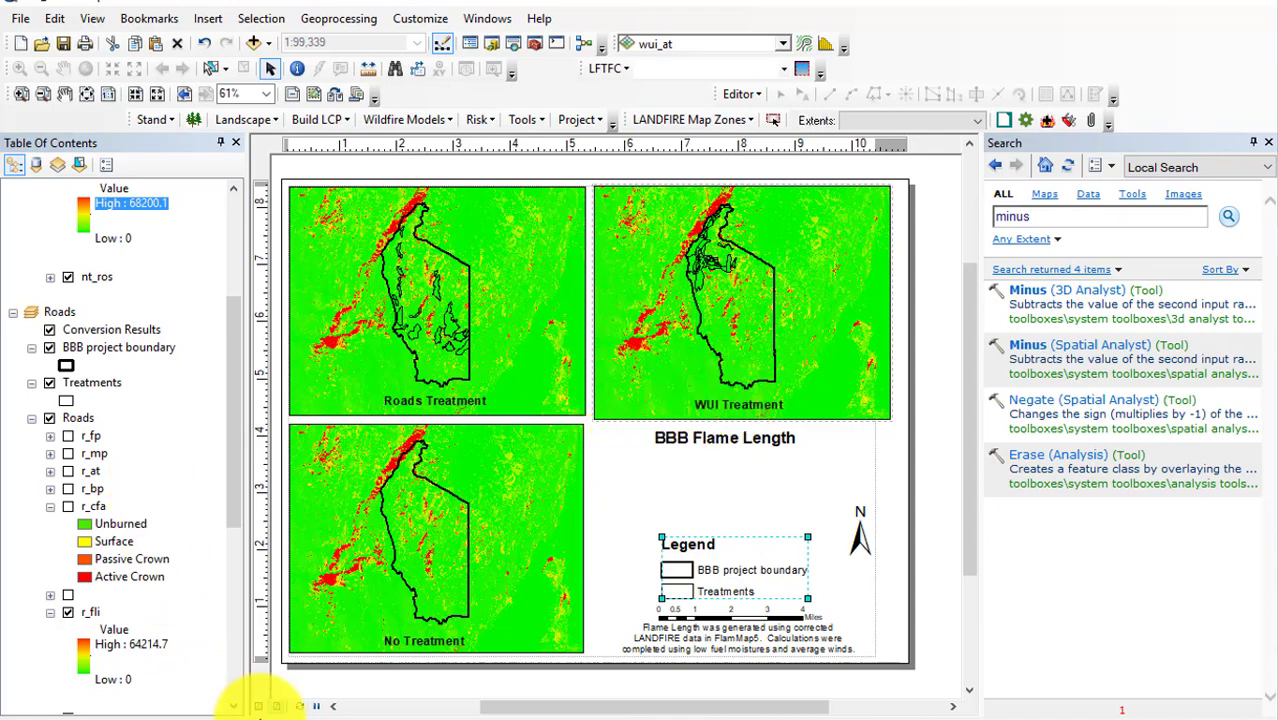
Back in data view, turn on the unnamed flame length layer in the WUI group and rename it wui_fl.
left_click(259, 706)
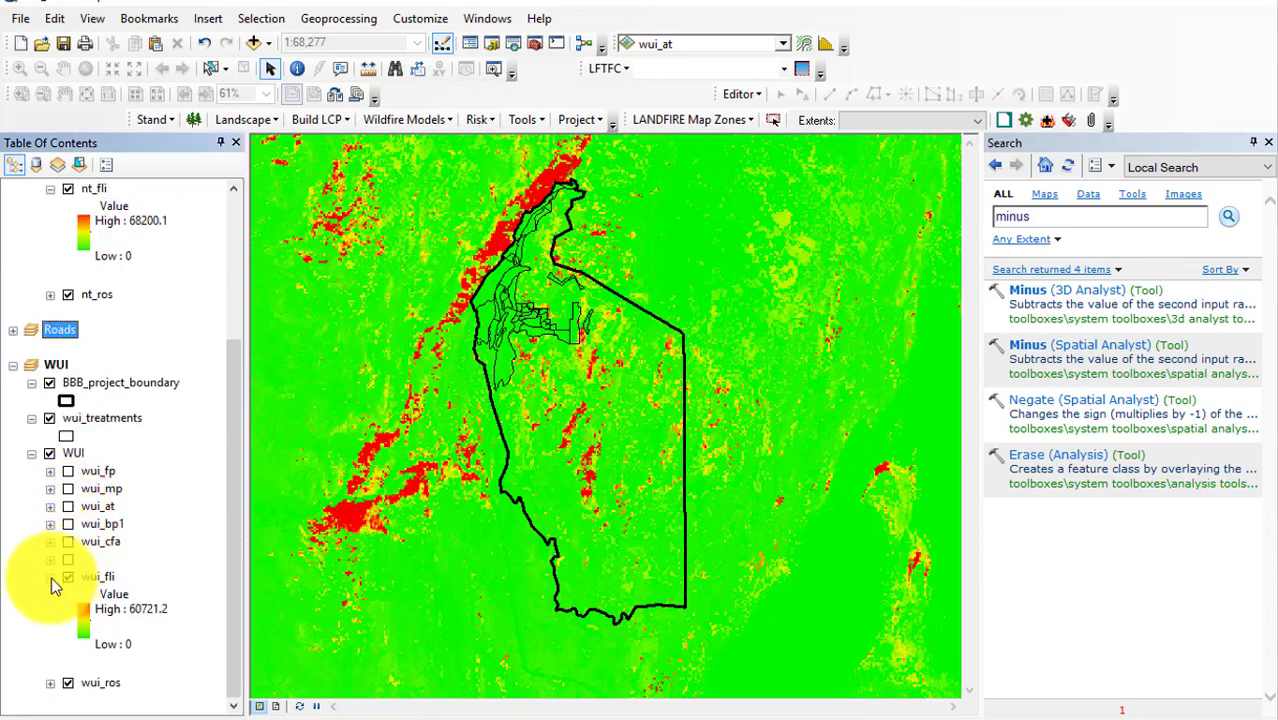
left_click(50, 577)
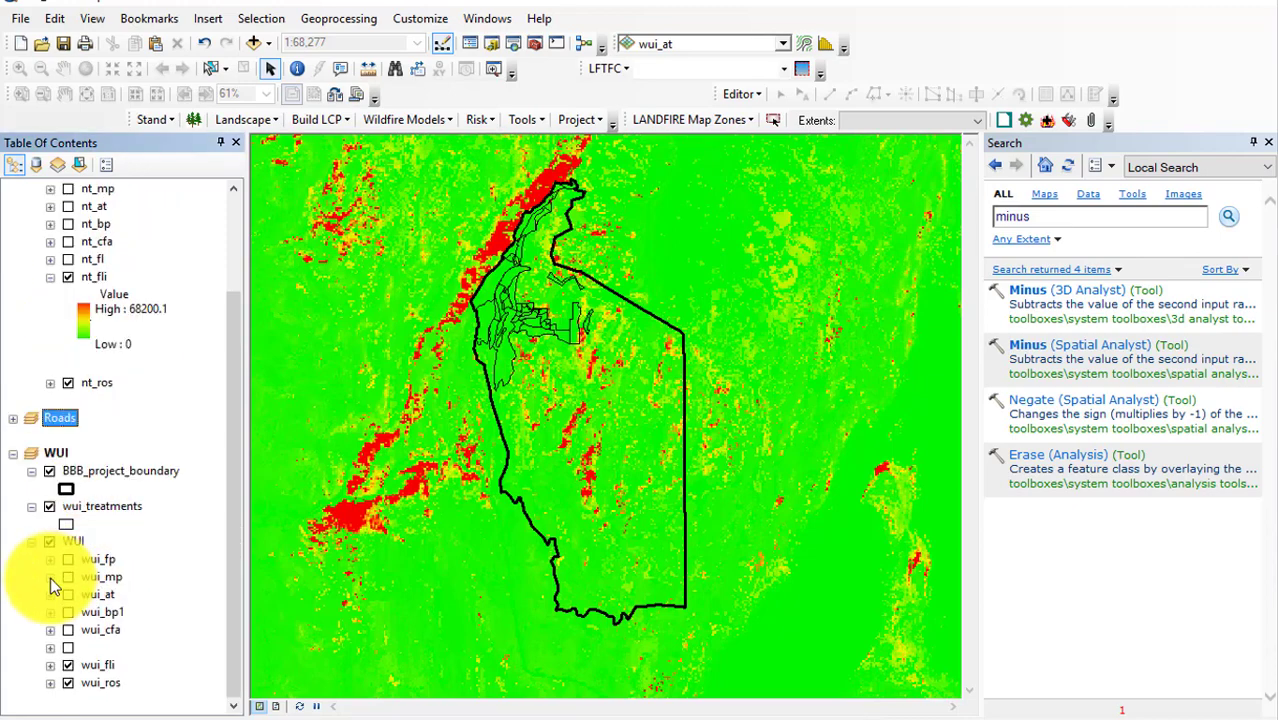
left_click(67, 647)
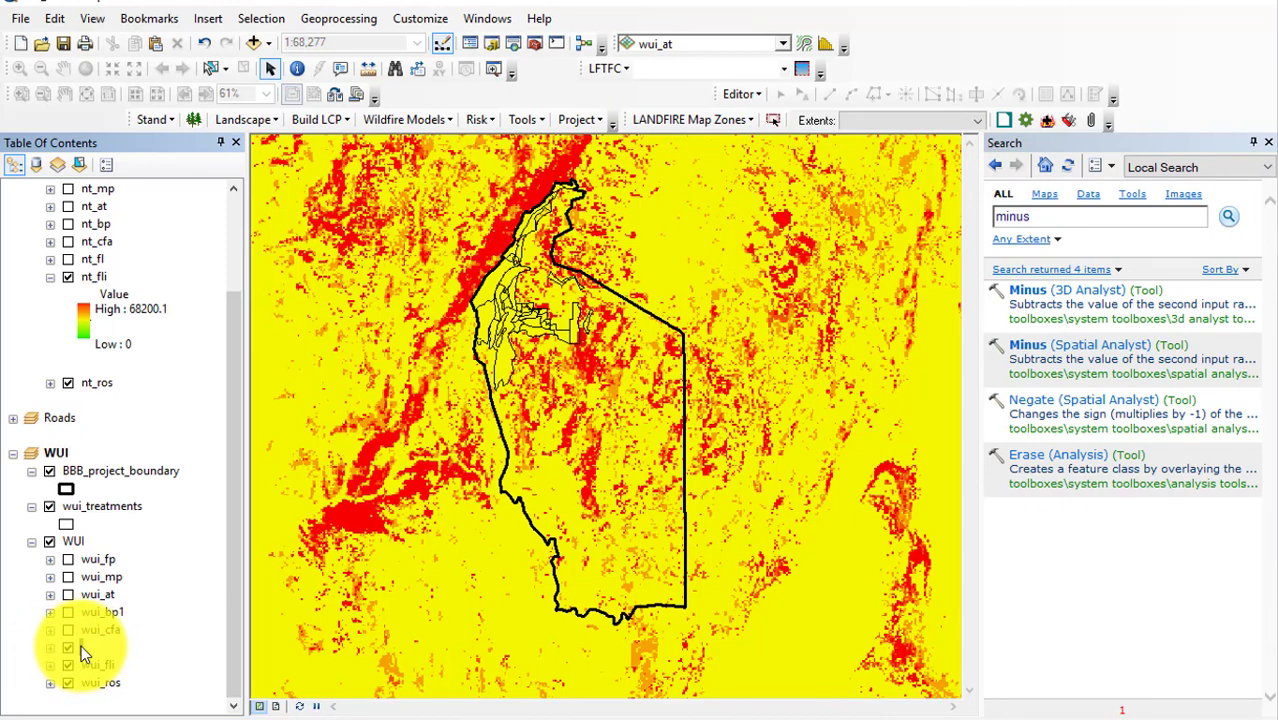
left_click(84, 647)
type("wui_fl")
key("Return")
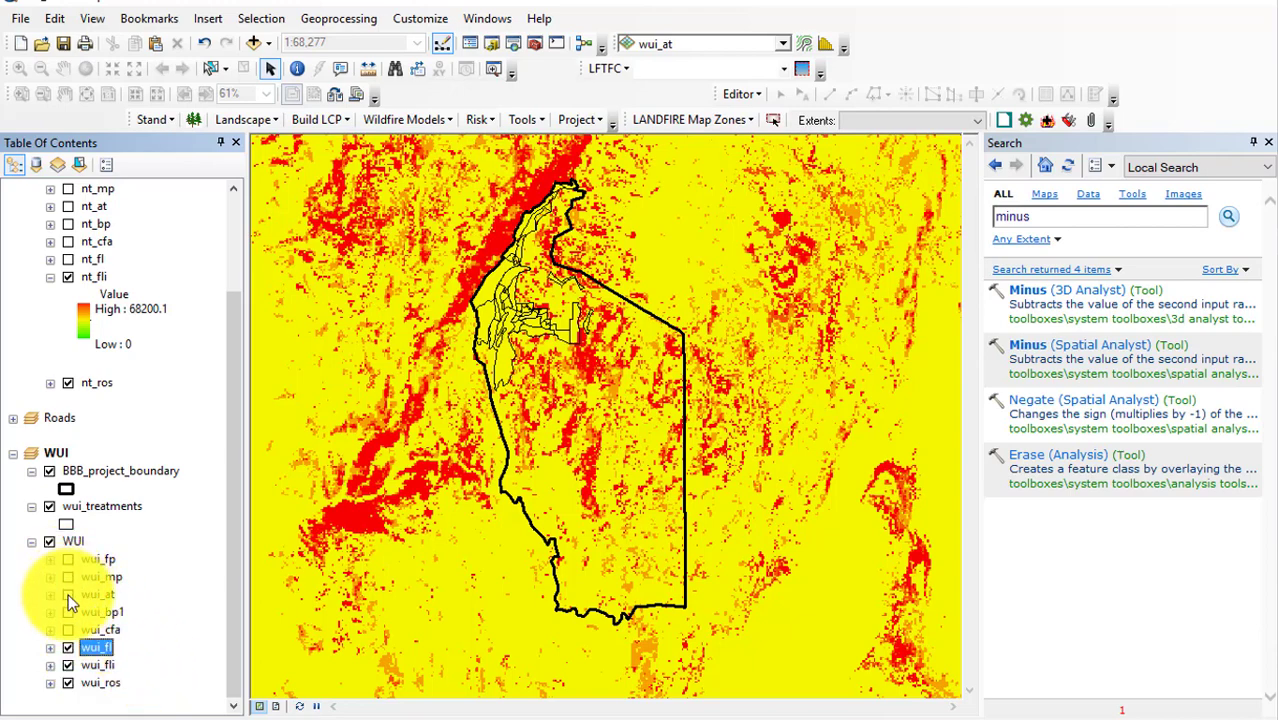
Display wui_mp and wui_at over the WUI flame length, and briefly preview wui_fp before hiding it again.
left_click(65, 577)
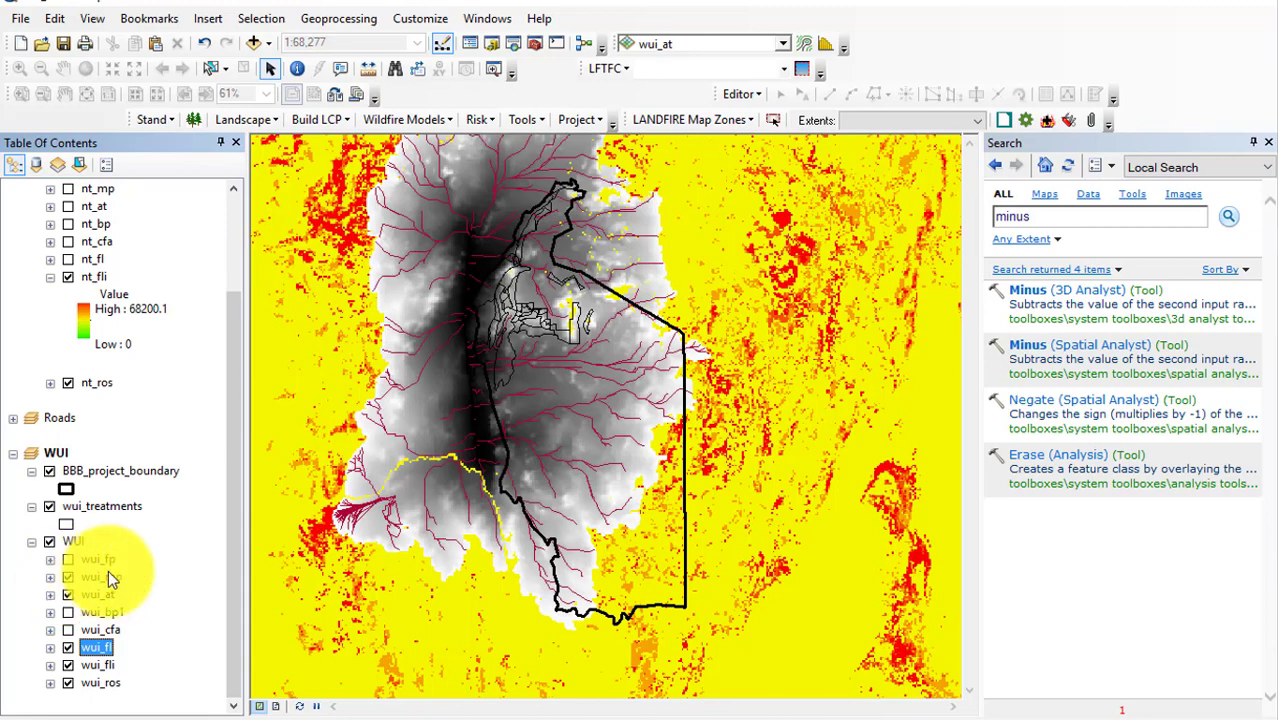
left_click(66, 559)
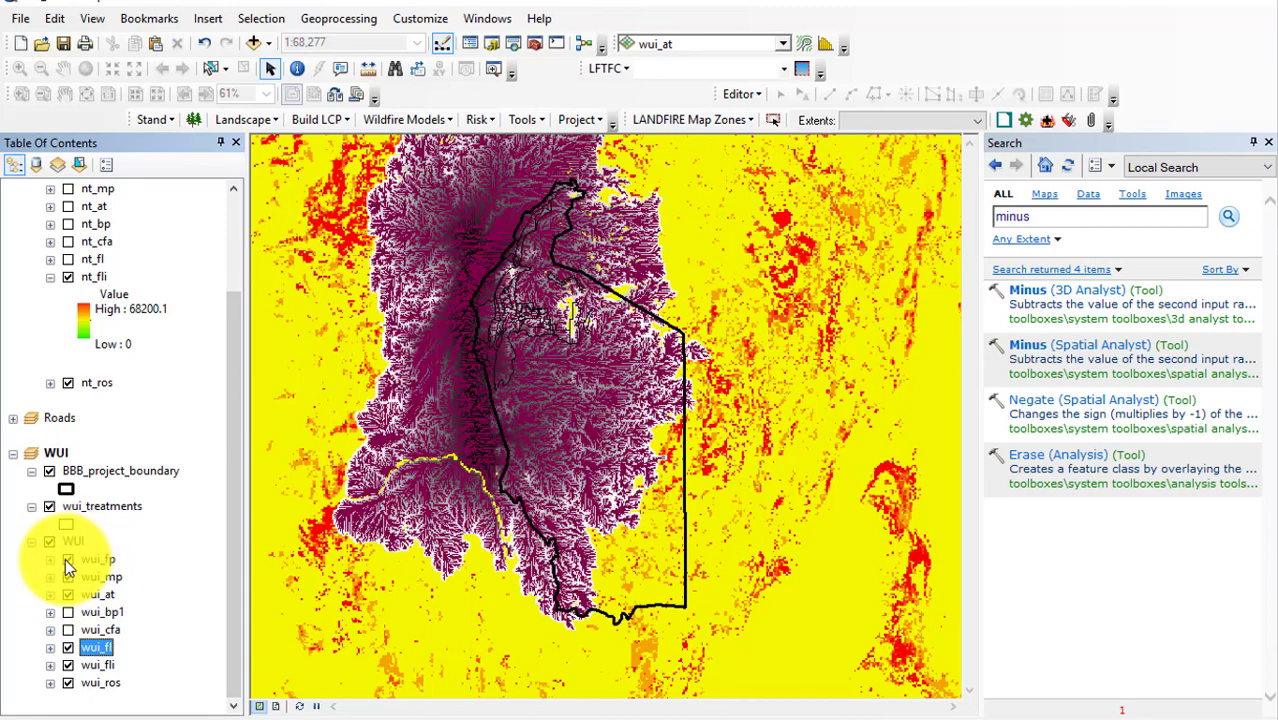
left_click(65, 558)
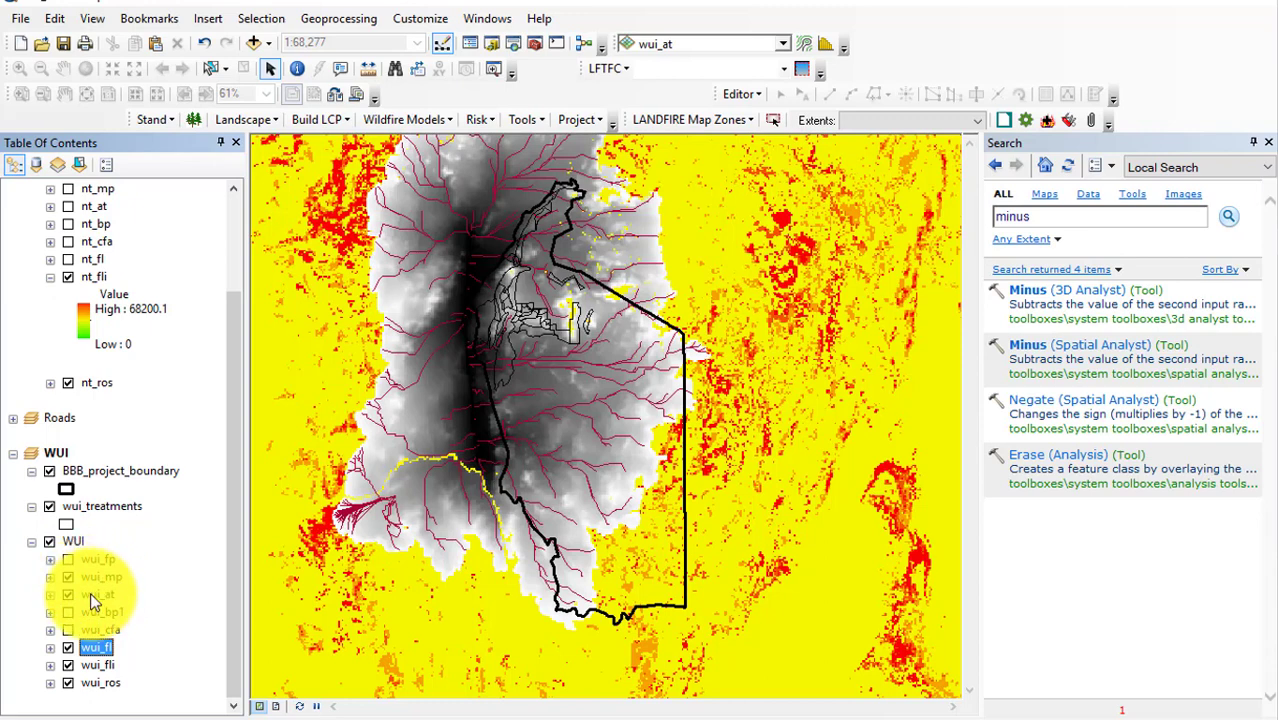
Apply the light-to-dark red color ramp to the stretched wui_at layer, keeping the ramp inverted.
right_click(90, 597)
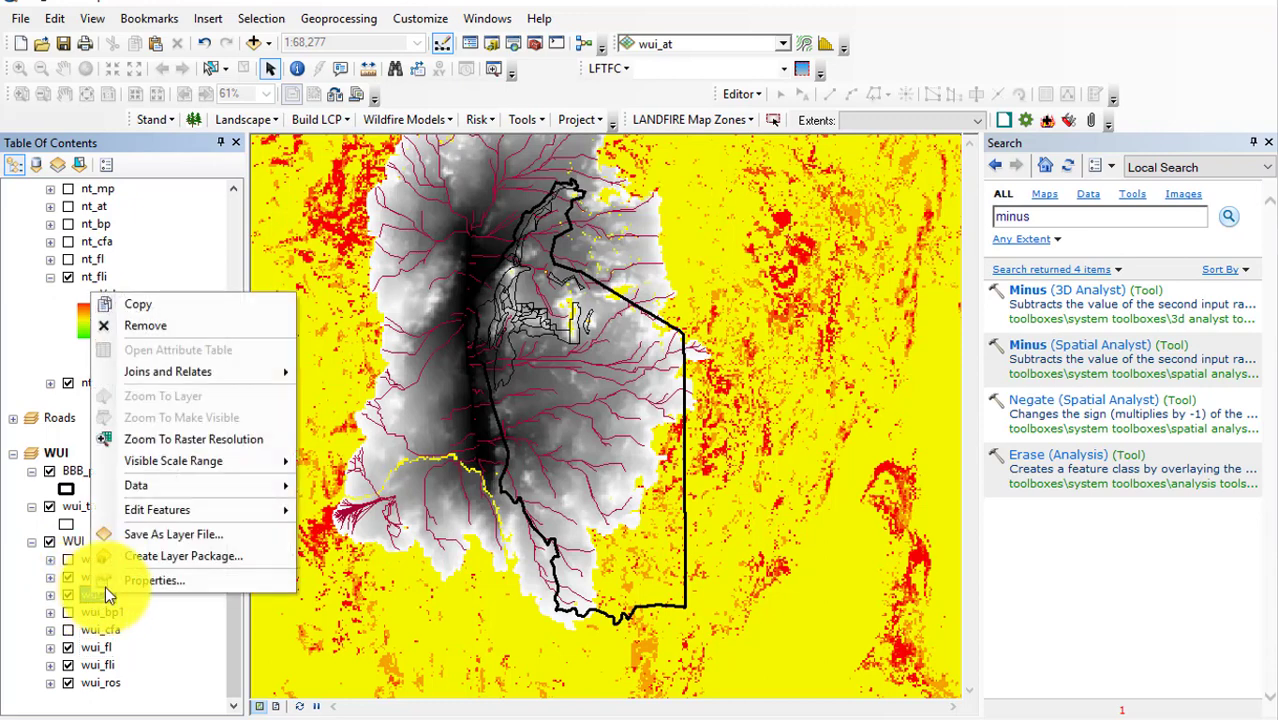
left_click(50, 594)
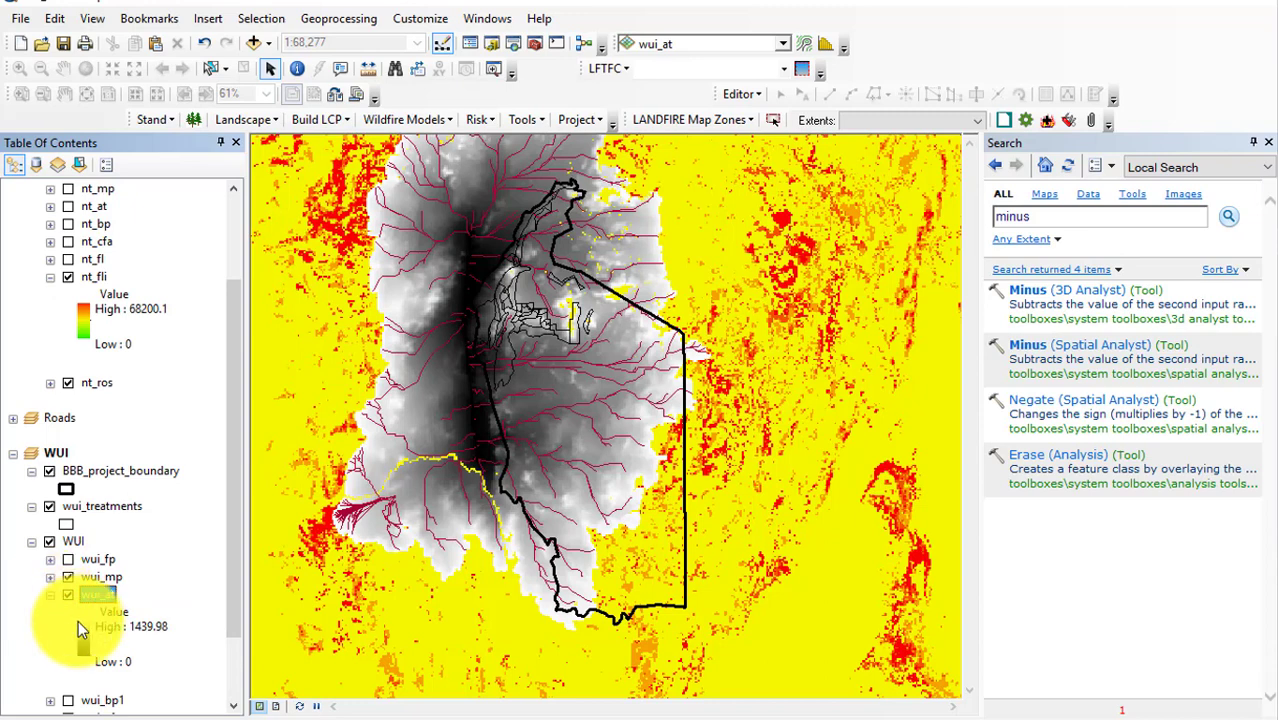
left_click(85, 631)
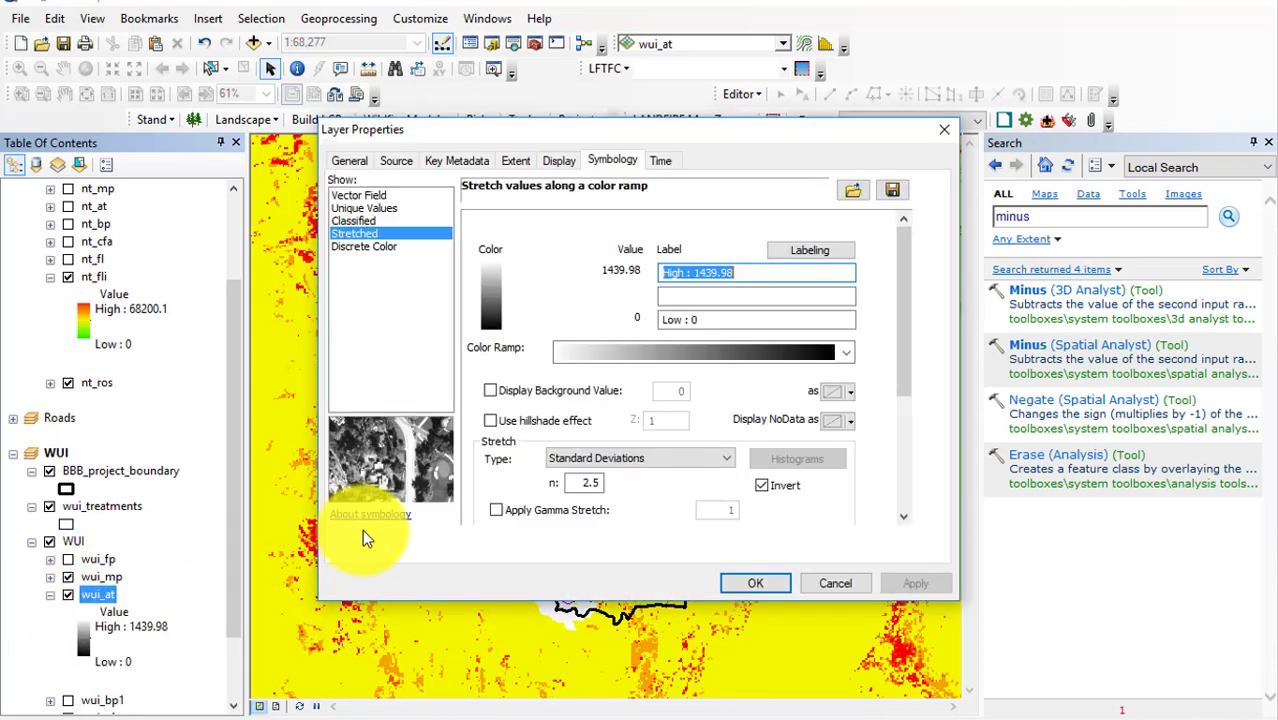
left_click(847, 353)
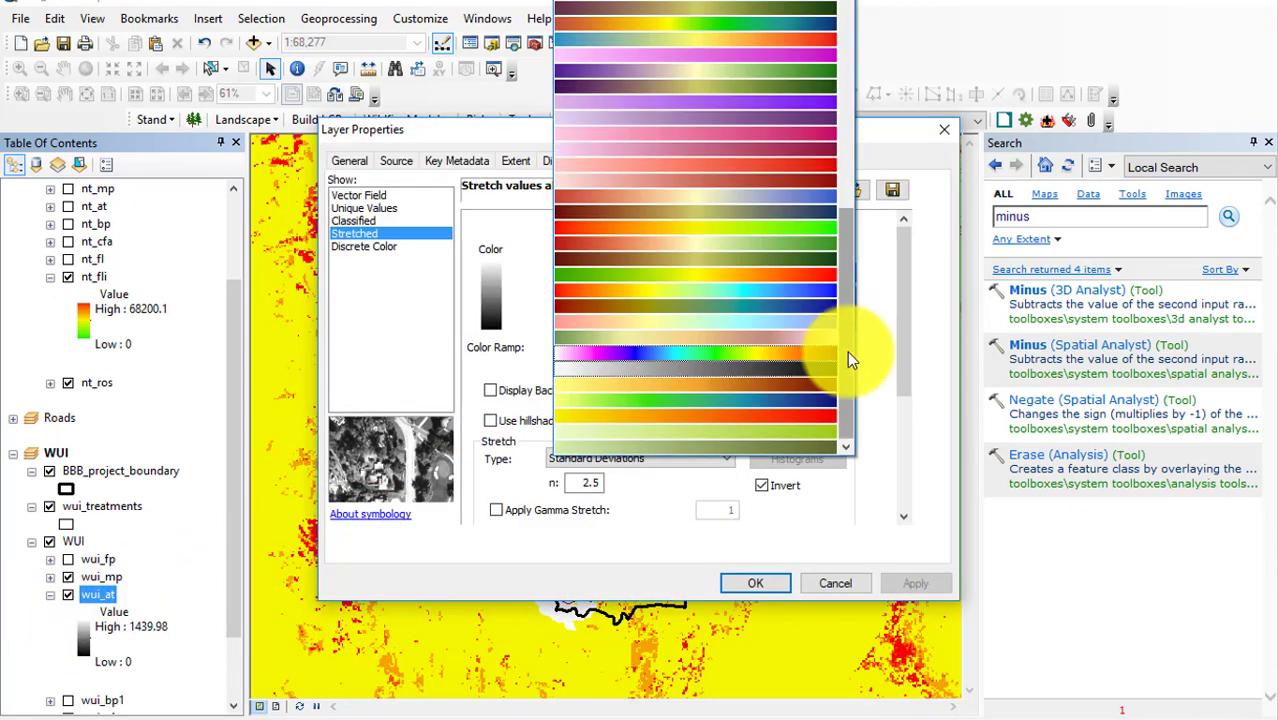
left_click(756, 178)
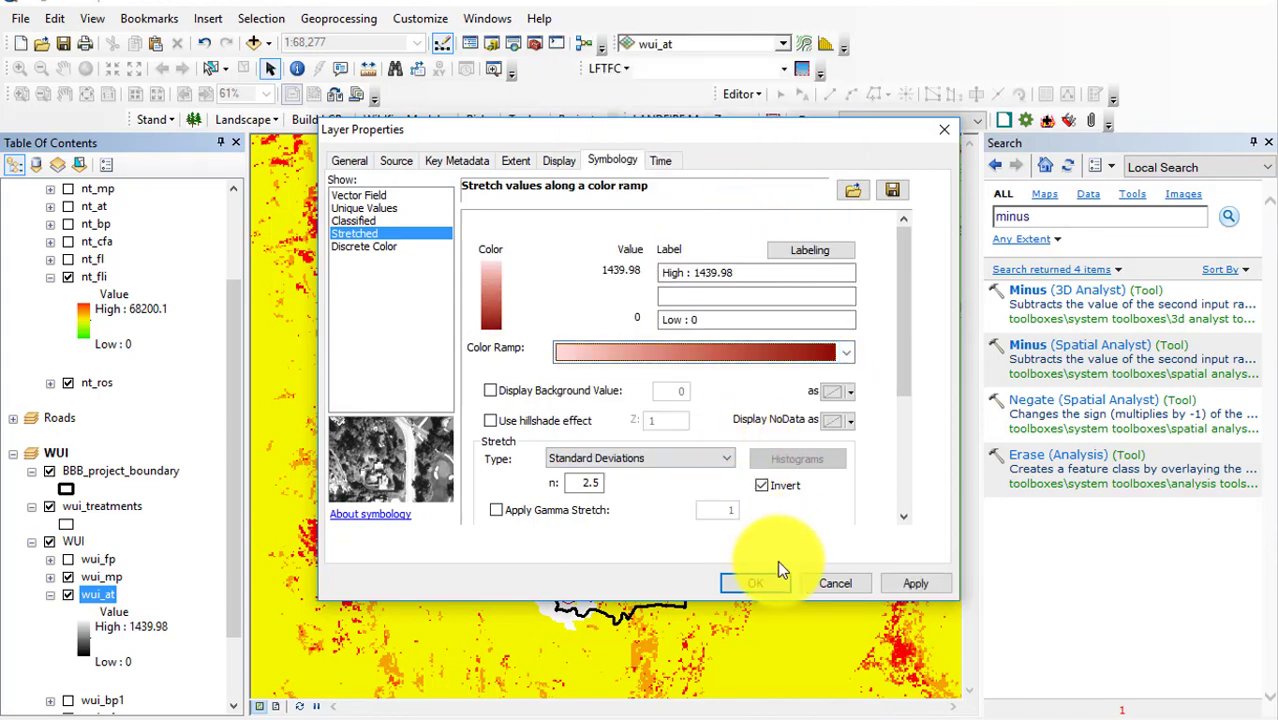
left_click(756, 583)
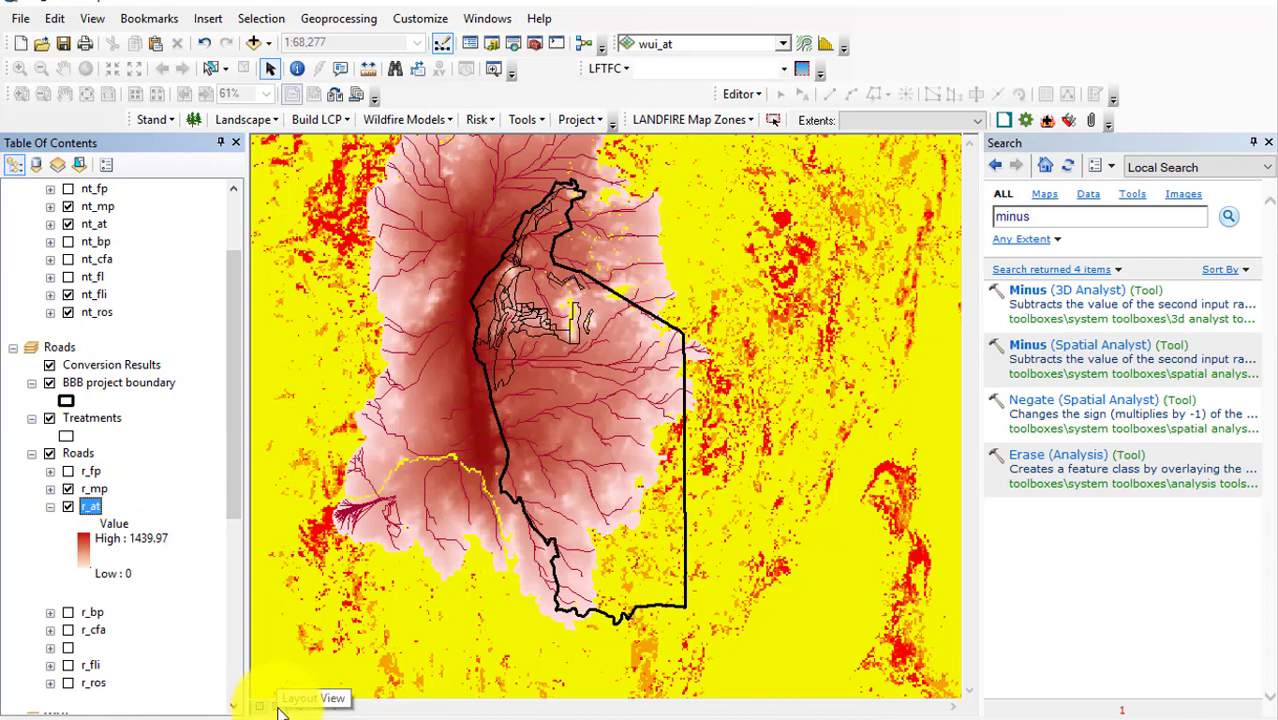
In layout view, turn on flame length for the No Treatment and Roads maps and hide nt_fli and nt_ros.
left_click(280, 708)
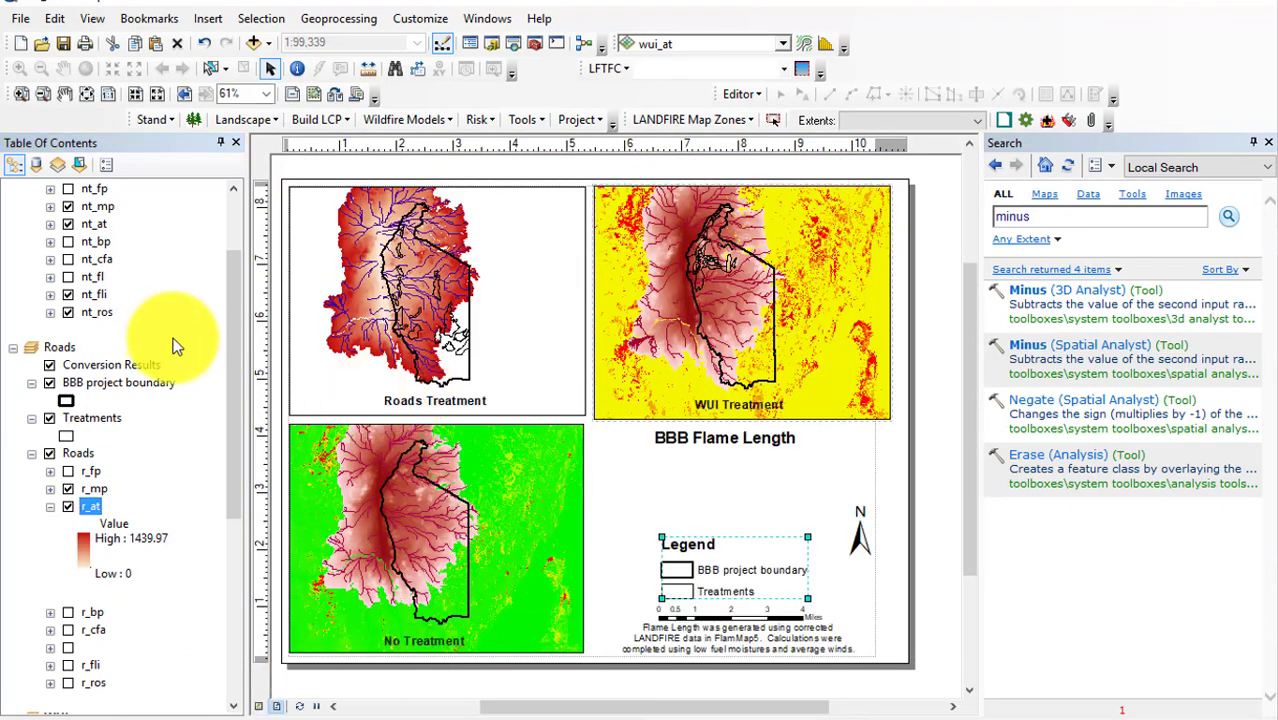
scroll(226, 382, "up", 2)
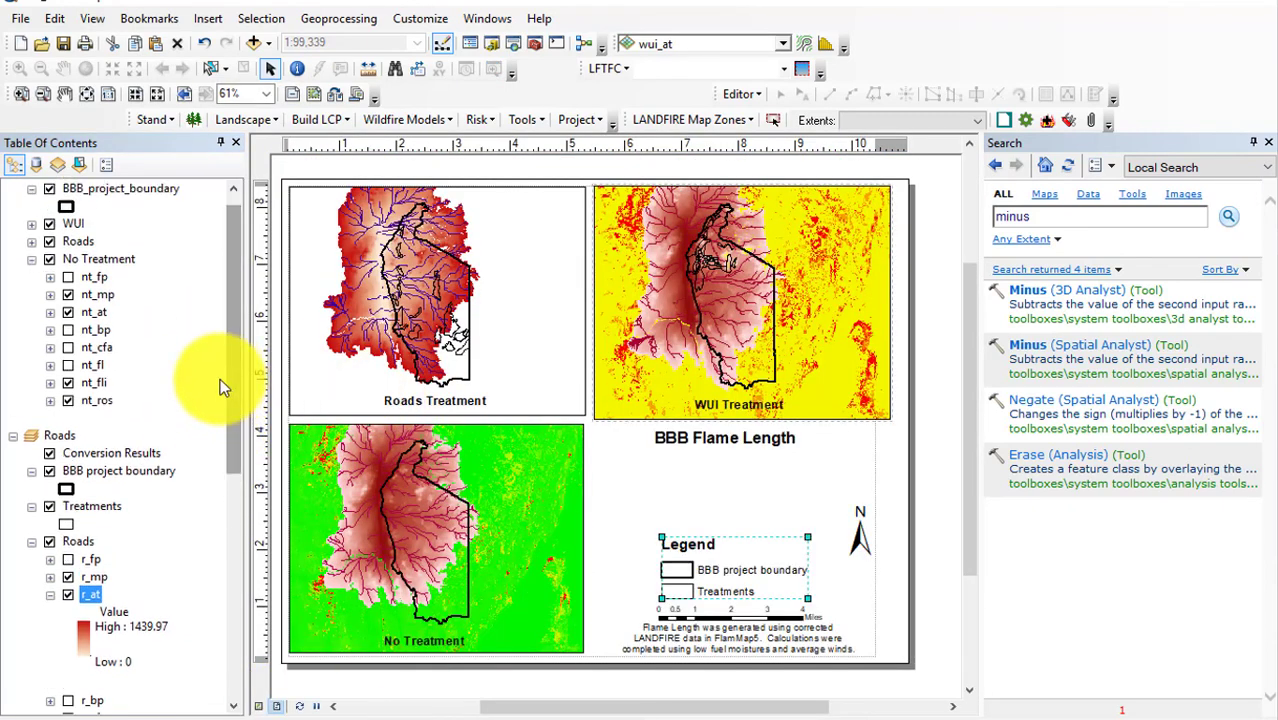
left_click(68, 365)
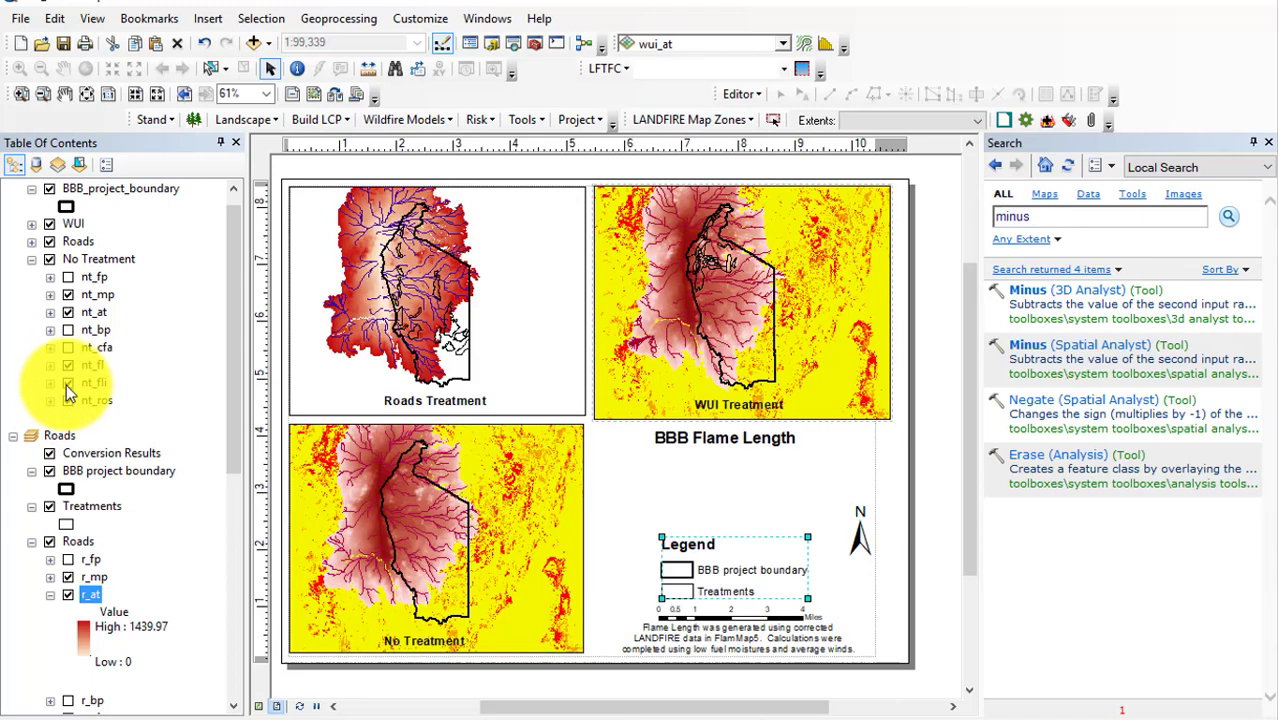
left_click(66, 384)
left_click(65, 400)
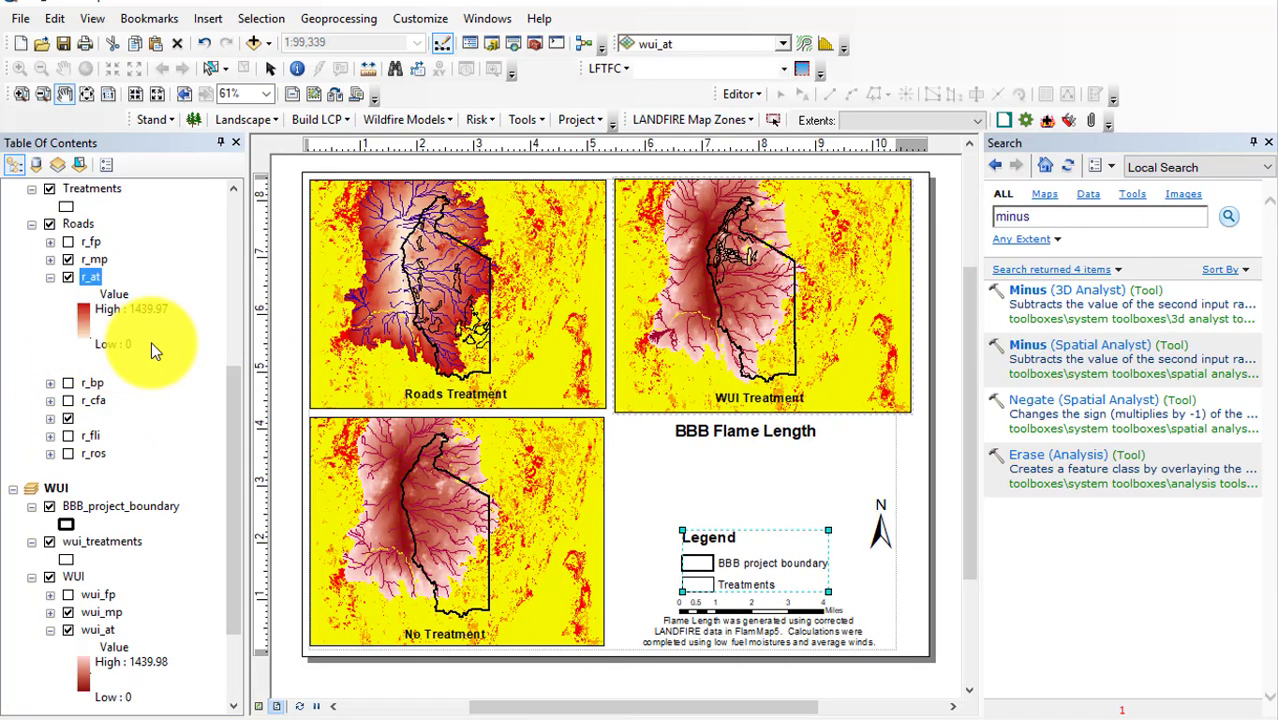
Invert the red color ramp of r_at in the Roads map.
left_click(85, 330)
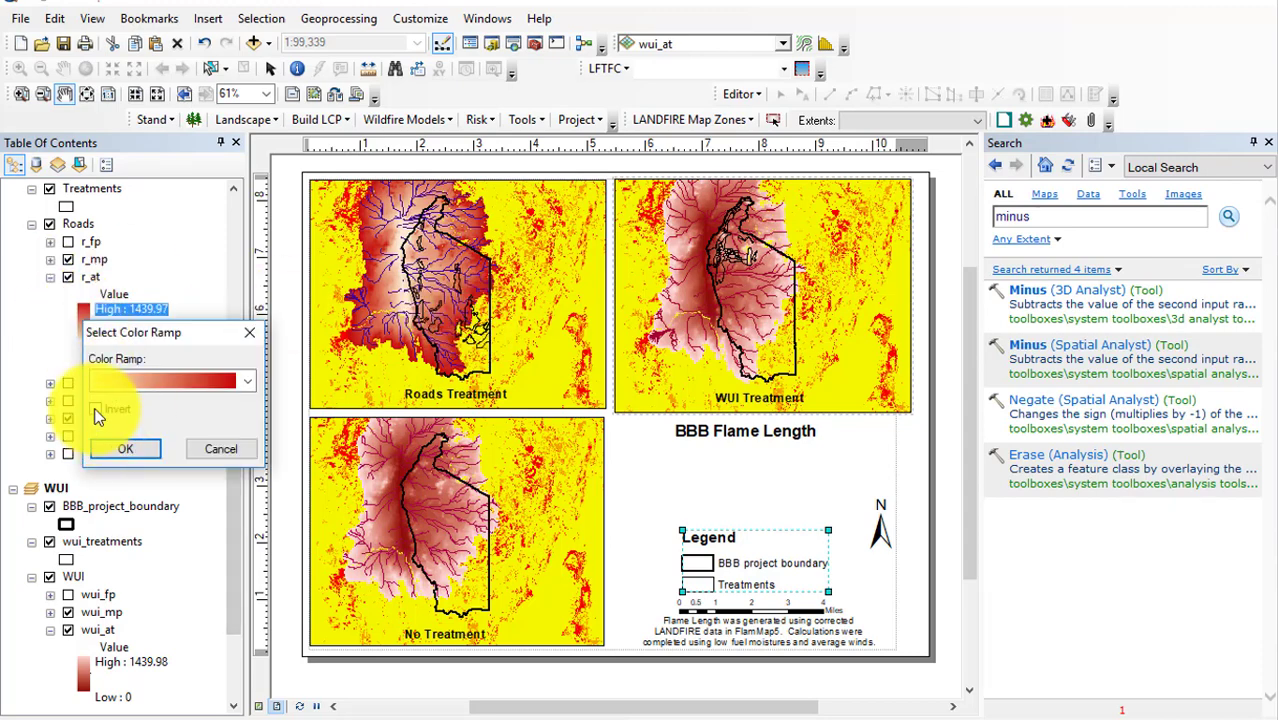
left_click(115, 448)
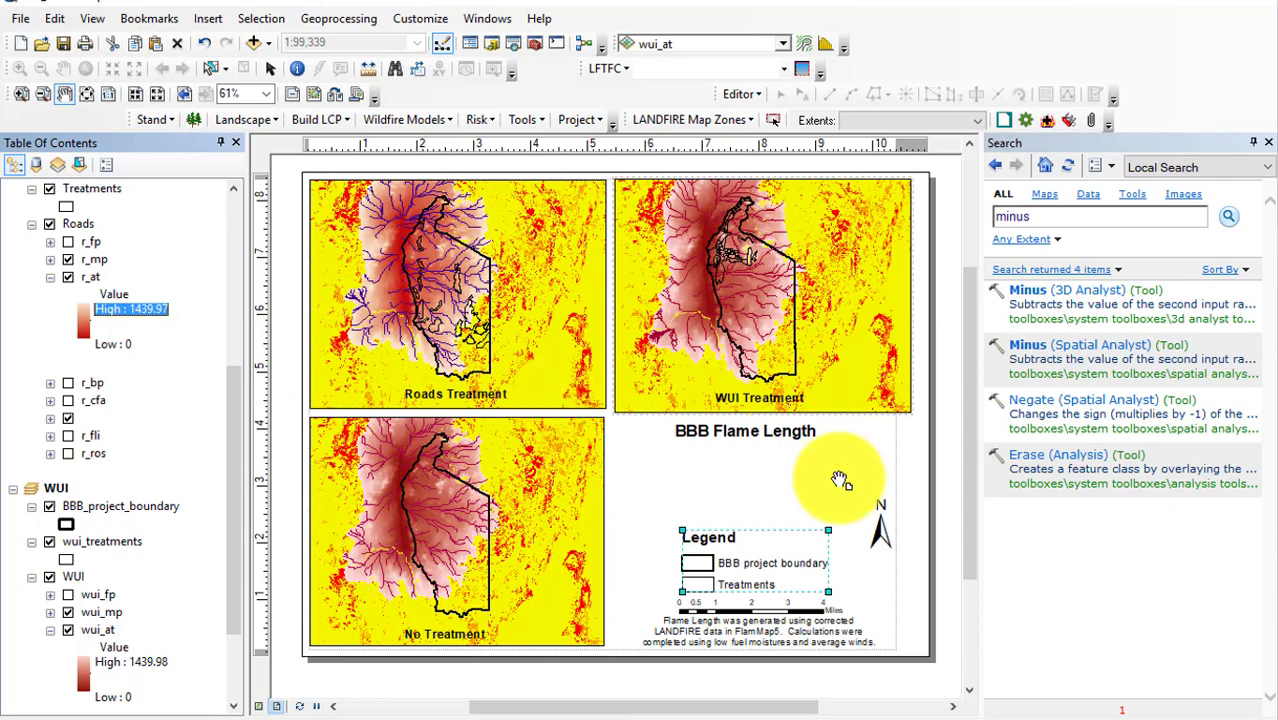
In the layout legend, replace the r_cfa item with the r_at and r_mp layers.
scroll(725, 556, "down", 1)
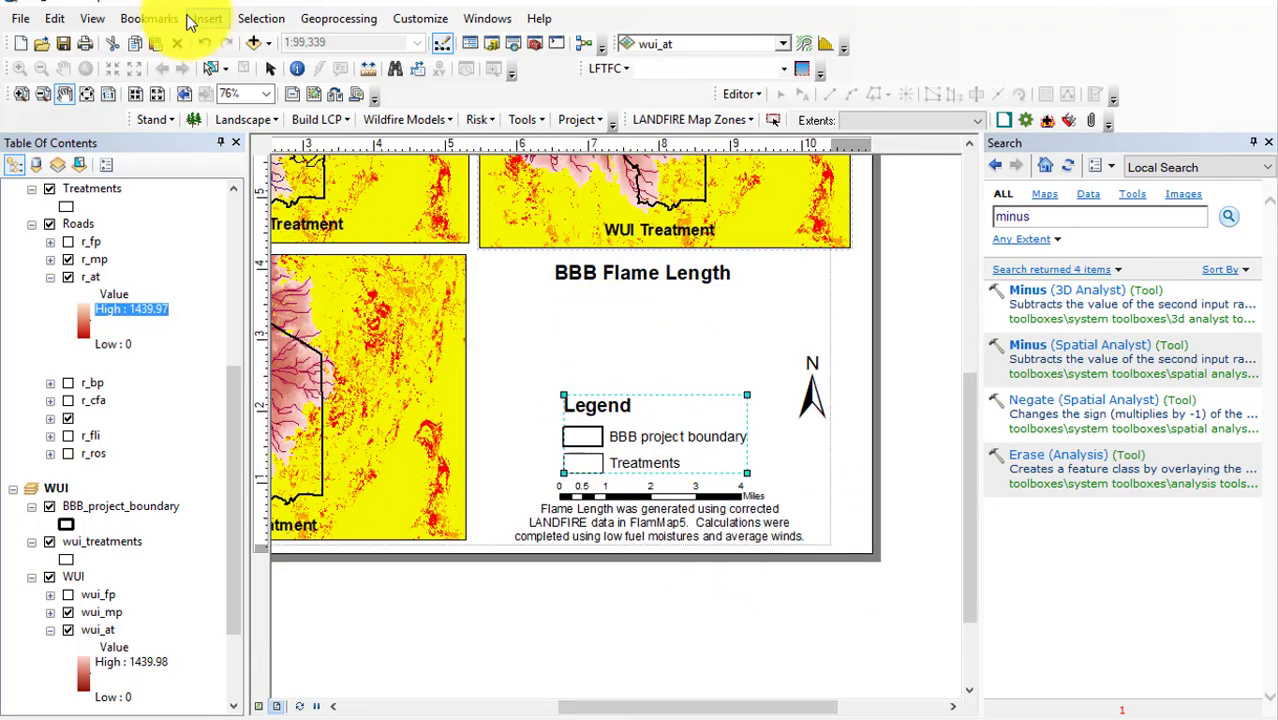
left_click(270, 70)
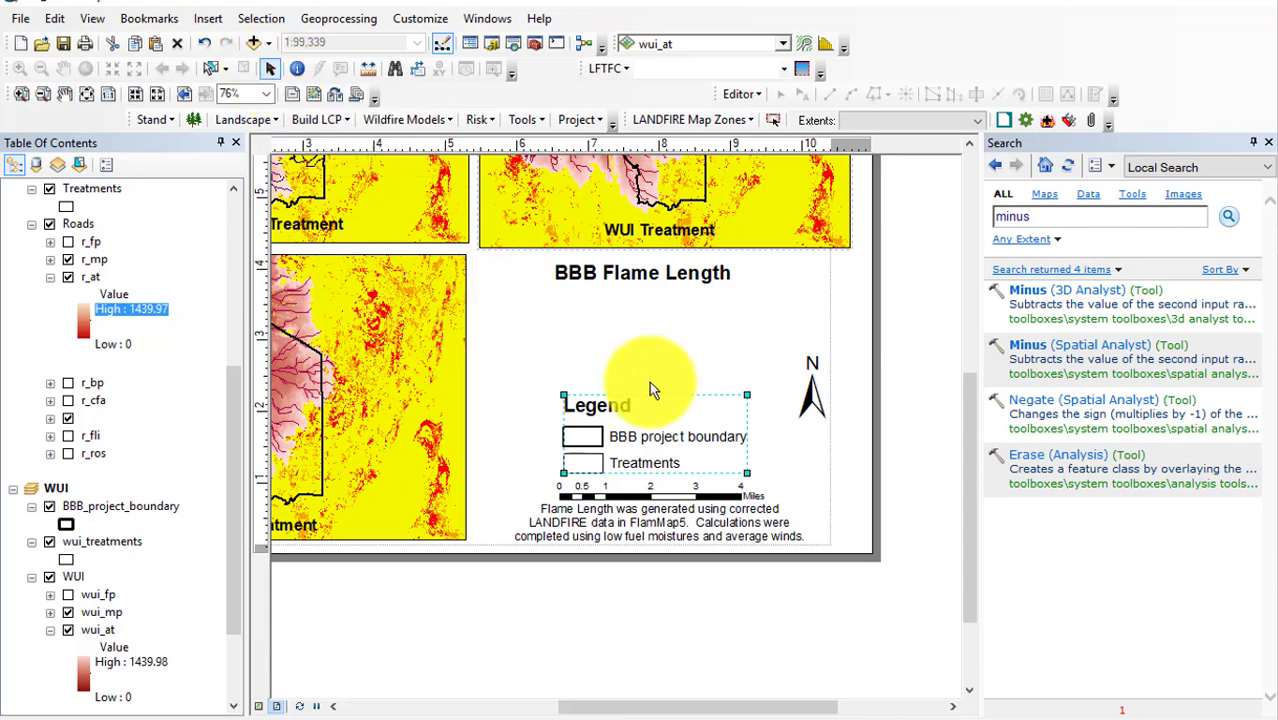
double_click(665, 437)
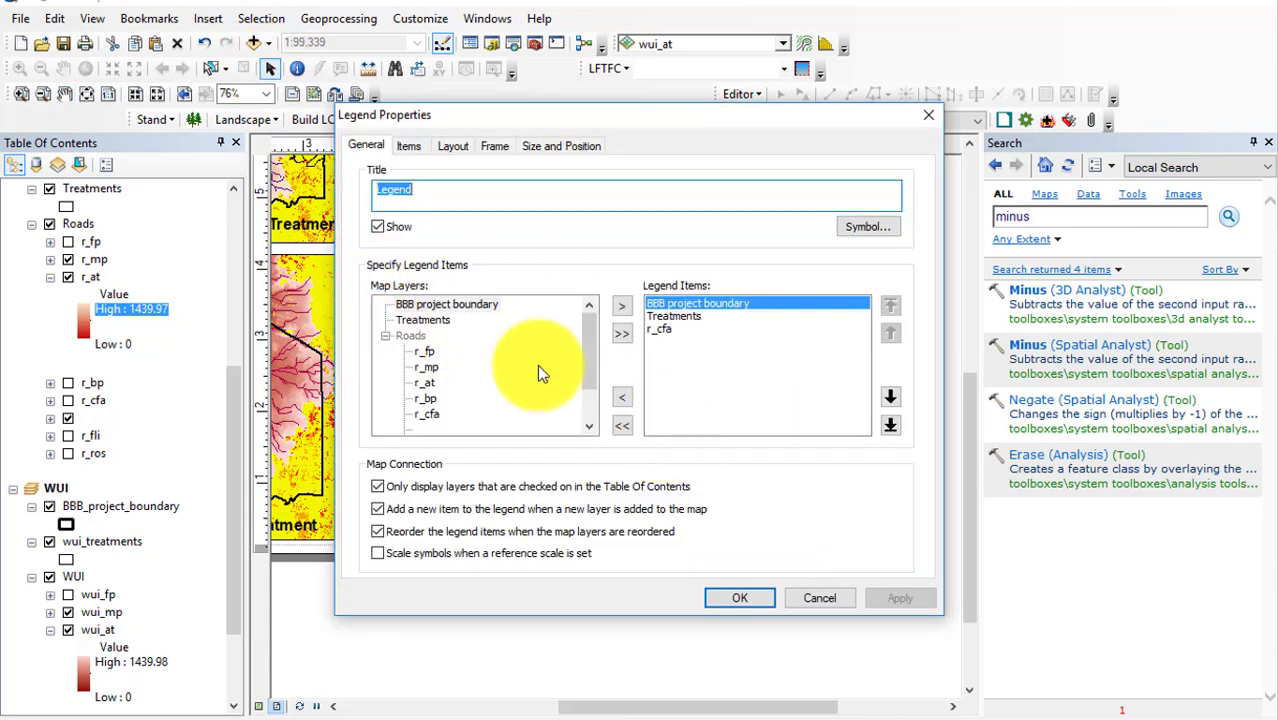
left_click(658, 329)
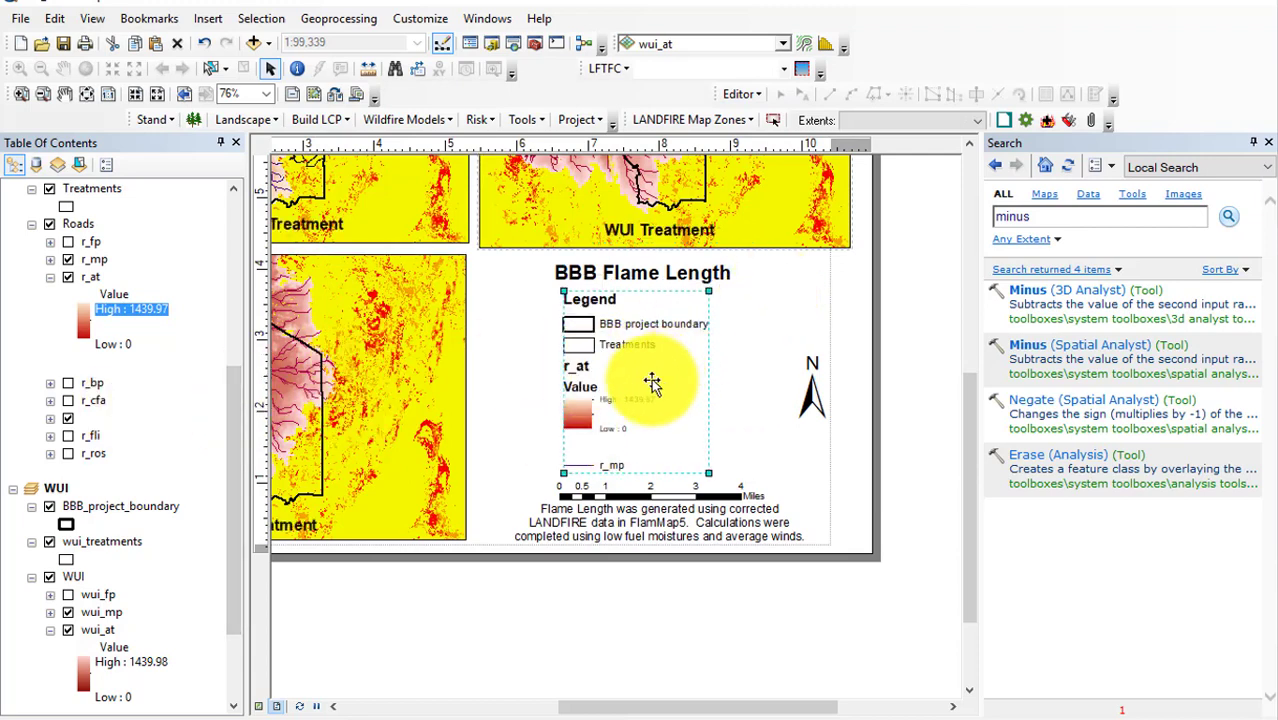
In the Roads map, rename the r_at layer Arrival Time and the r_mp layer Major Flow Path.
left_click(94, 279)
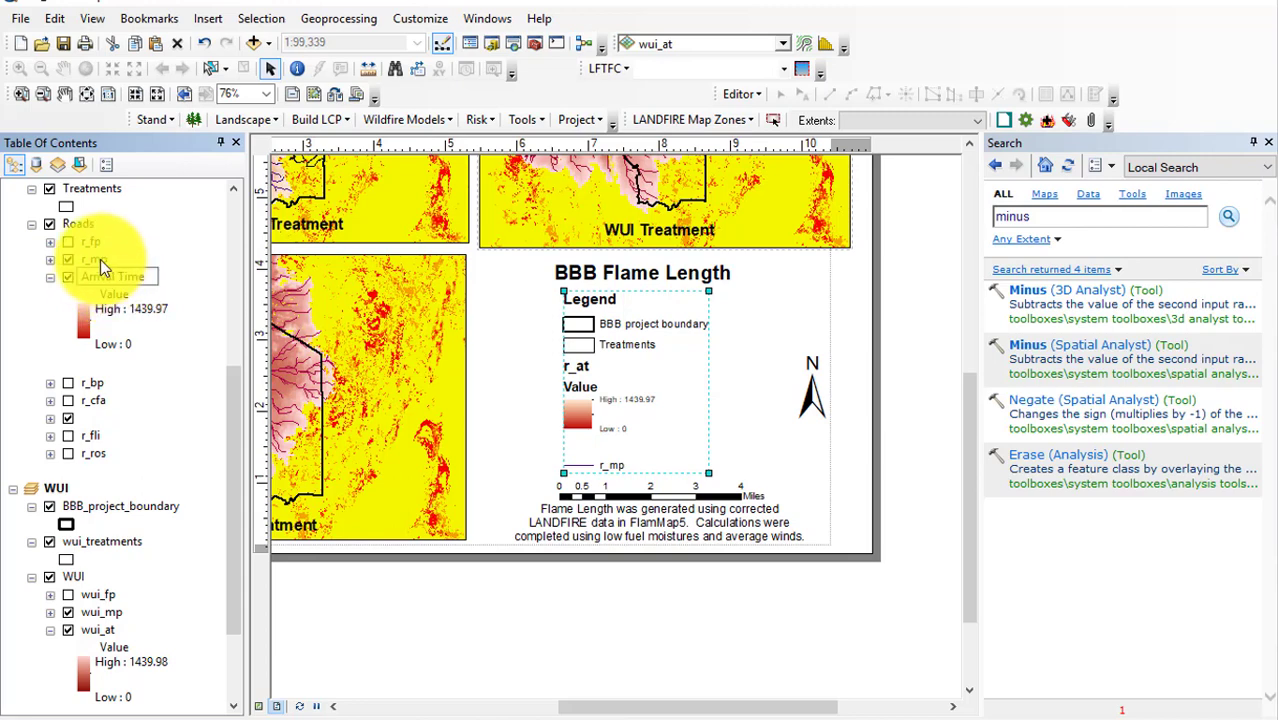
left_click(95, 262)
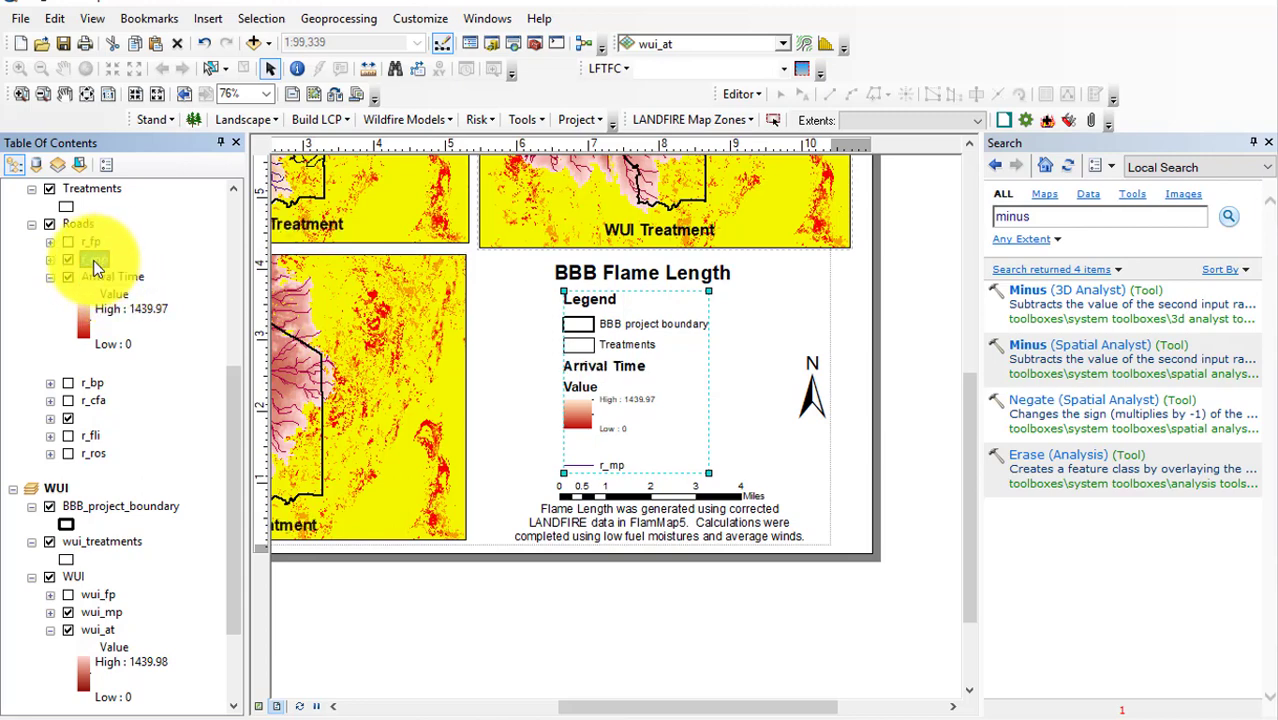
type("Major Flow Path")
key("Return")
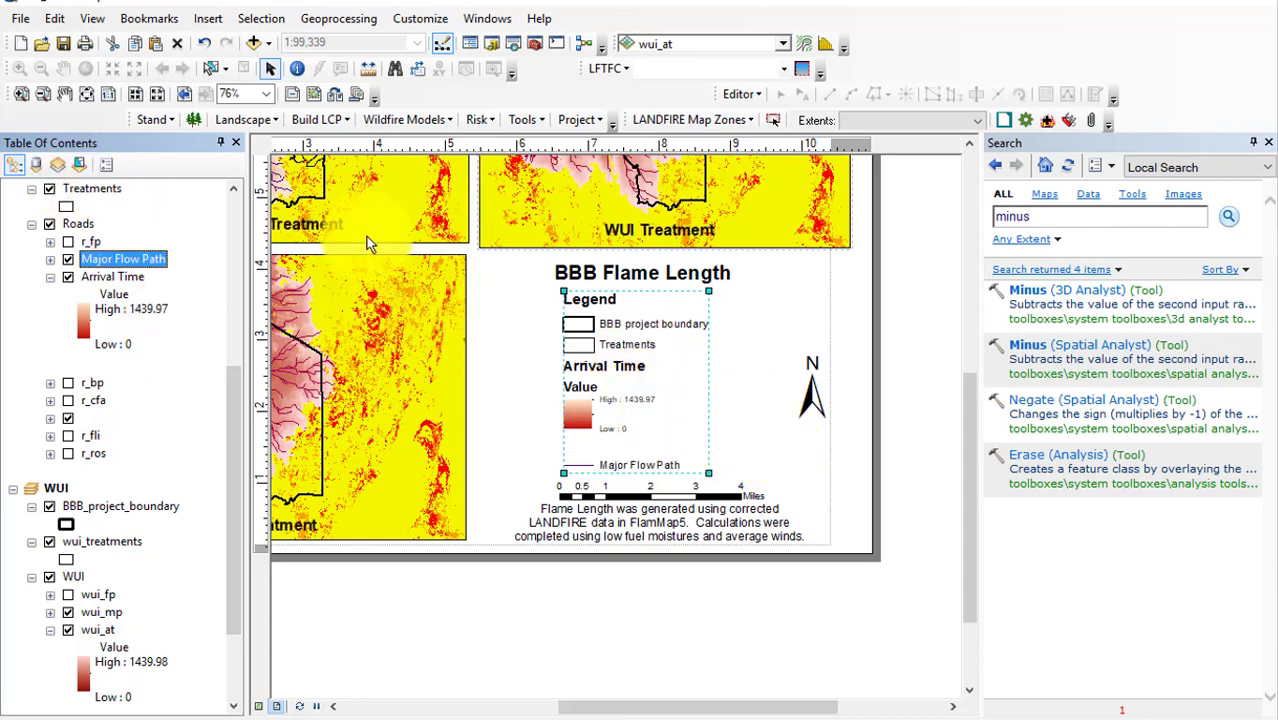
Compare the flow paths across the three layout maps and change the line color of Major Flow Path in the Roads map.
left_click(64, 94)
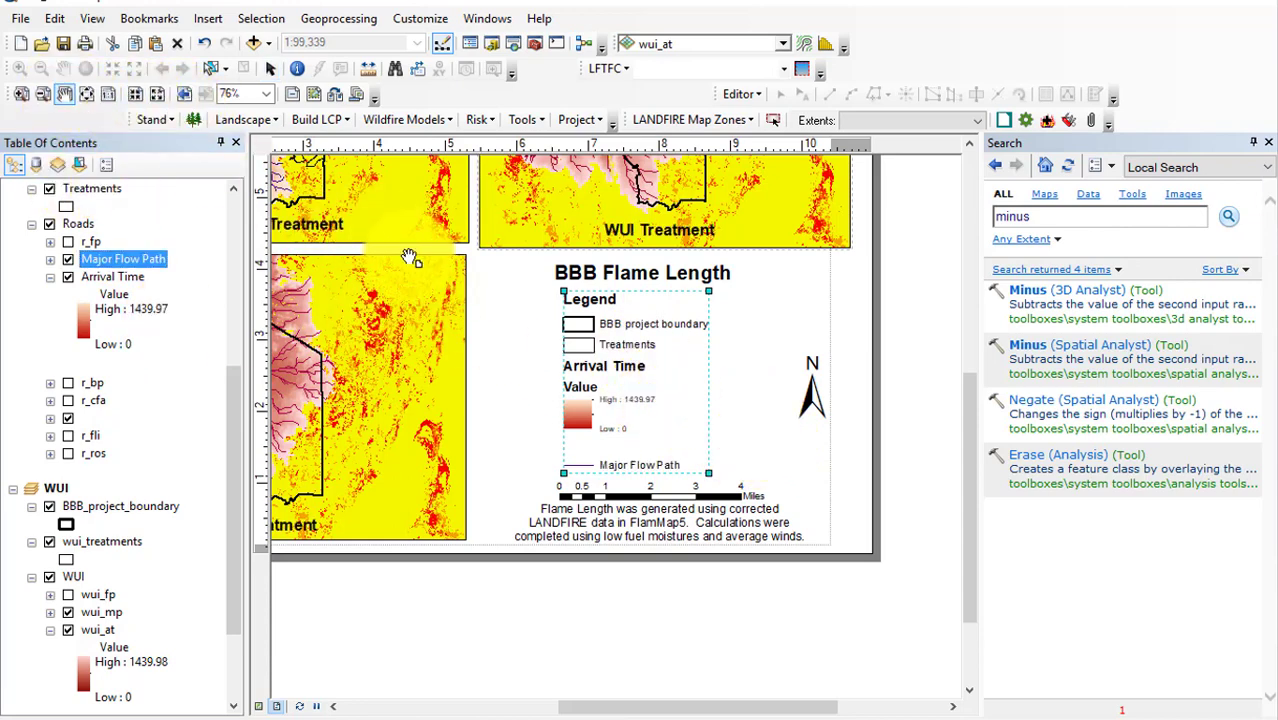
left_click_drag(412, 258, 565, 413)
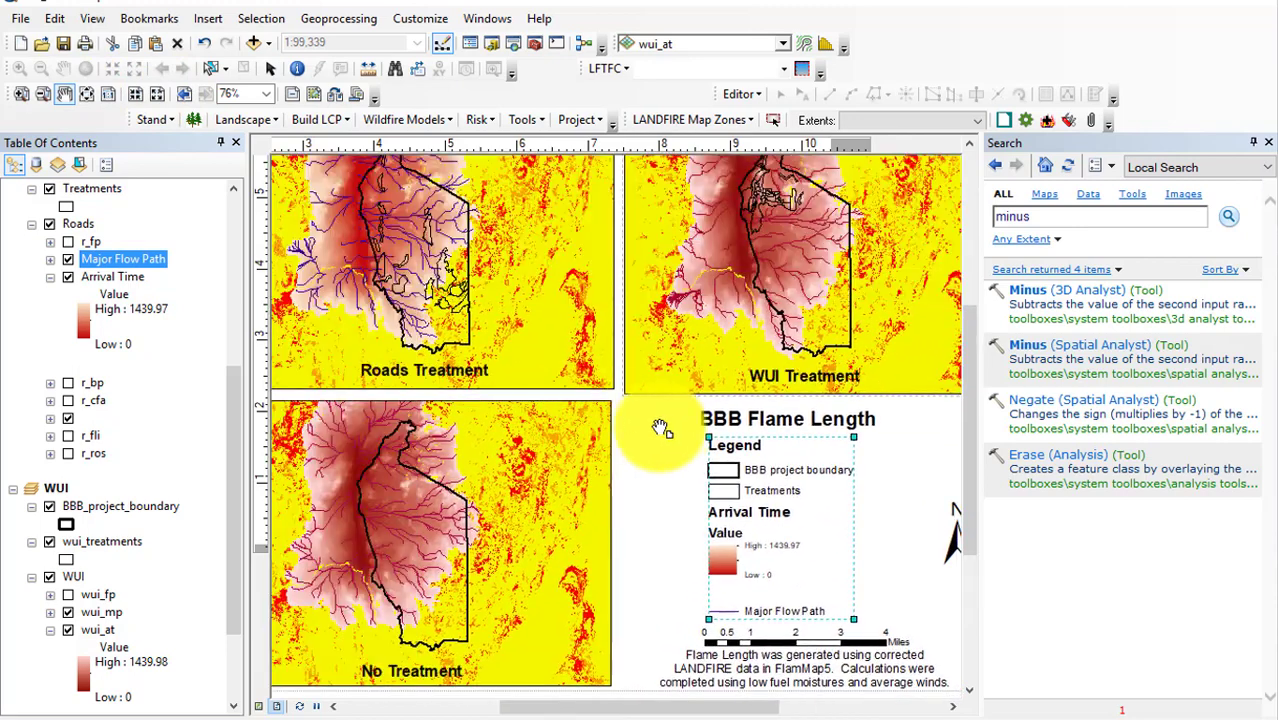
left_click(970, 690)
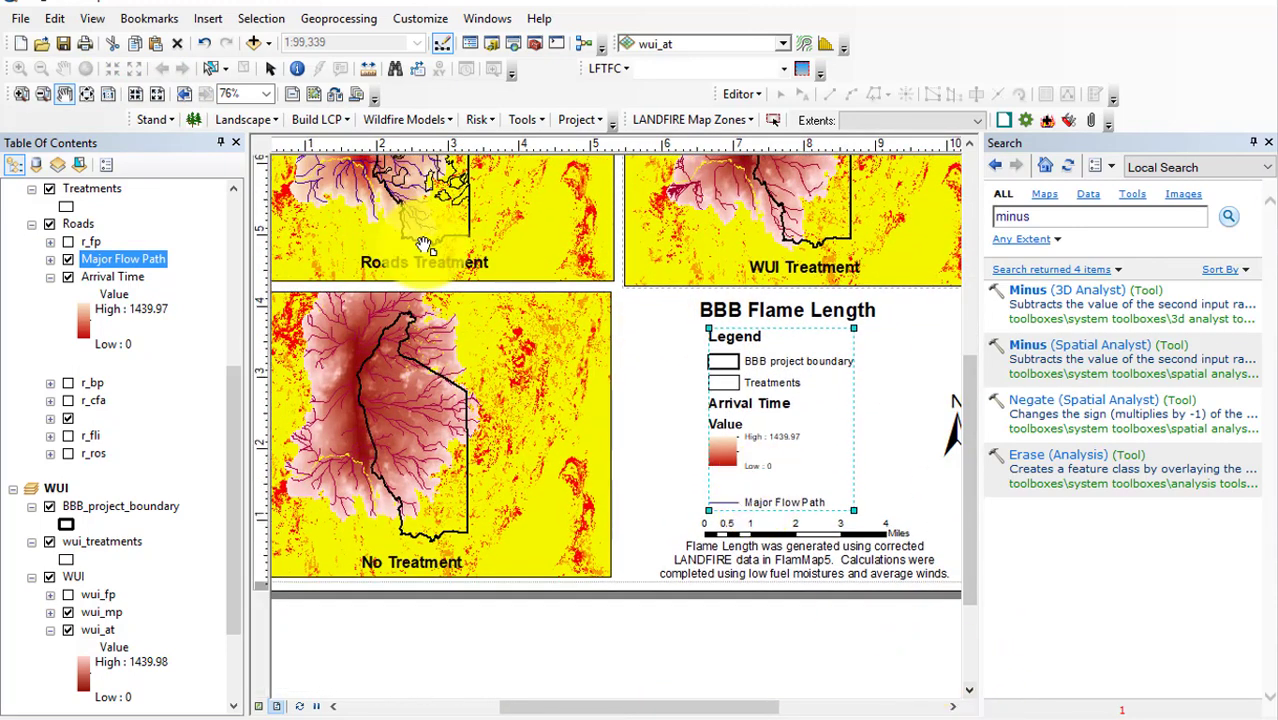
left_click(157, 93)
scroll(471, 271, "down", 2)
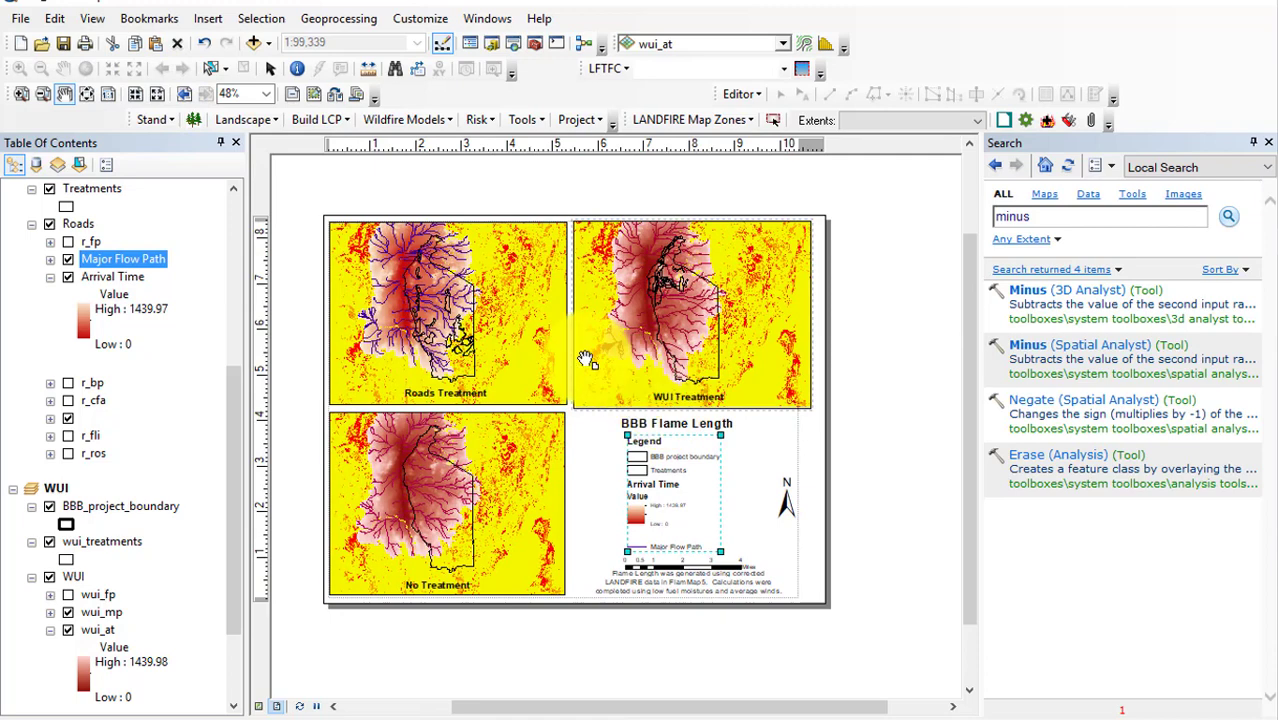
left_click_drag(593, 360, 605, 382)
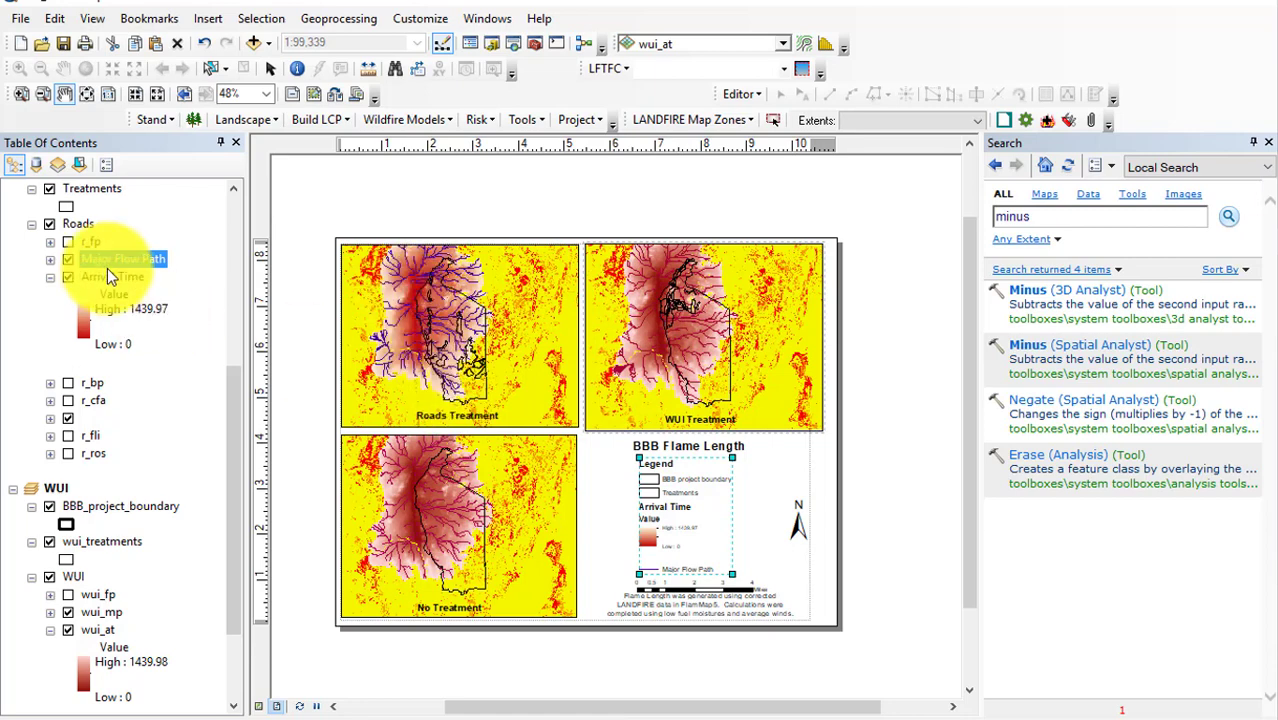
left_click(50, 259)
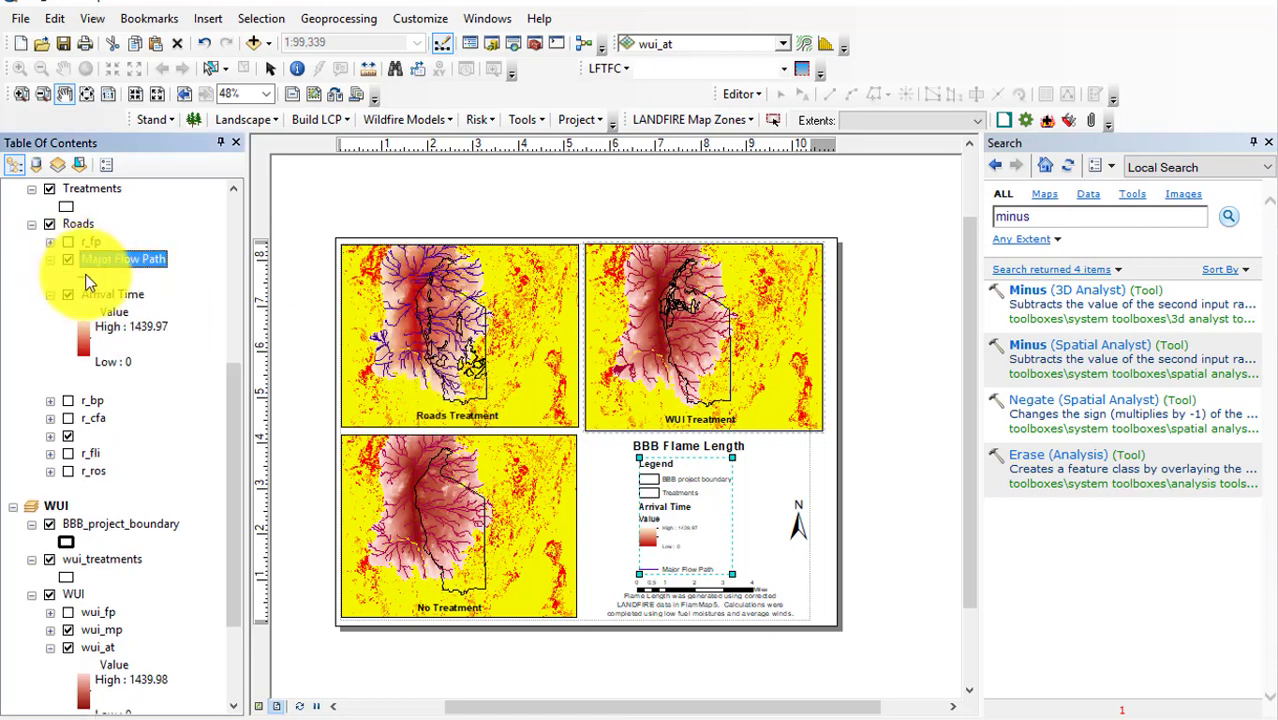
left_click(87, 277)
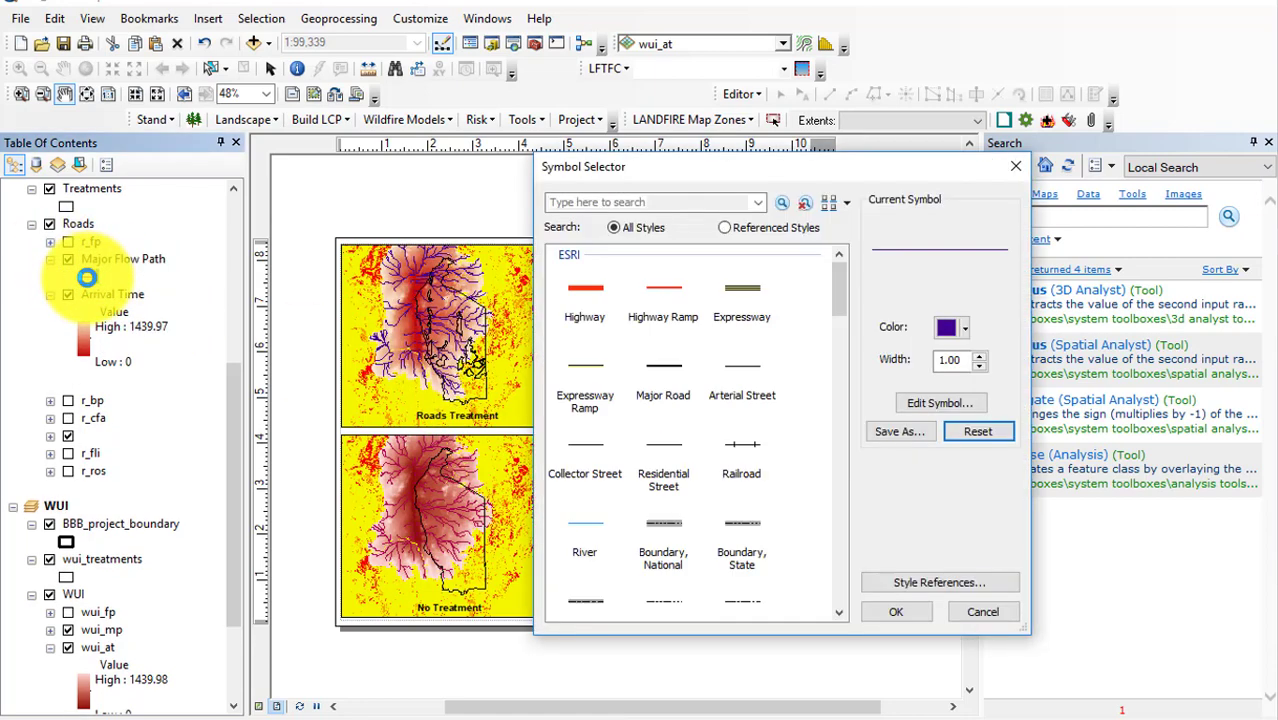
left_click(948, 330)
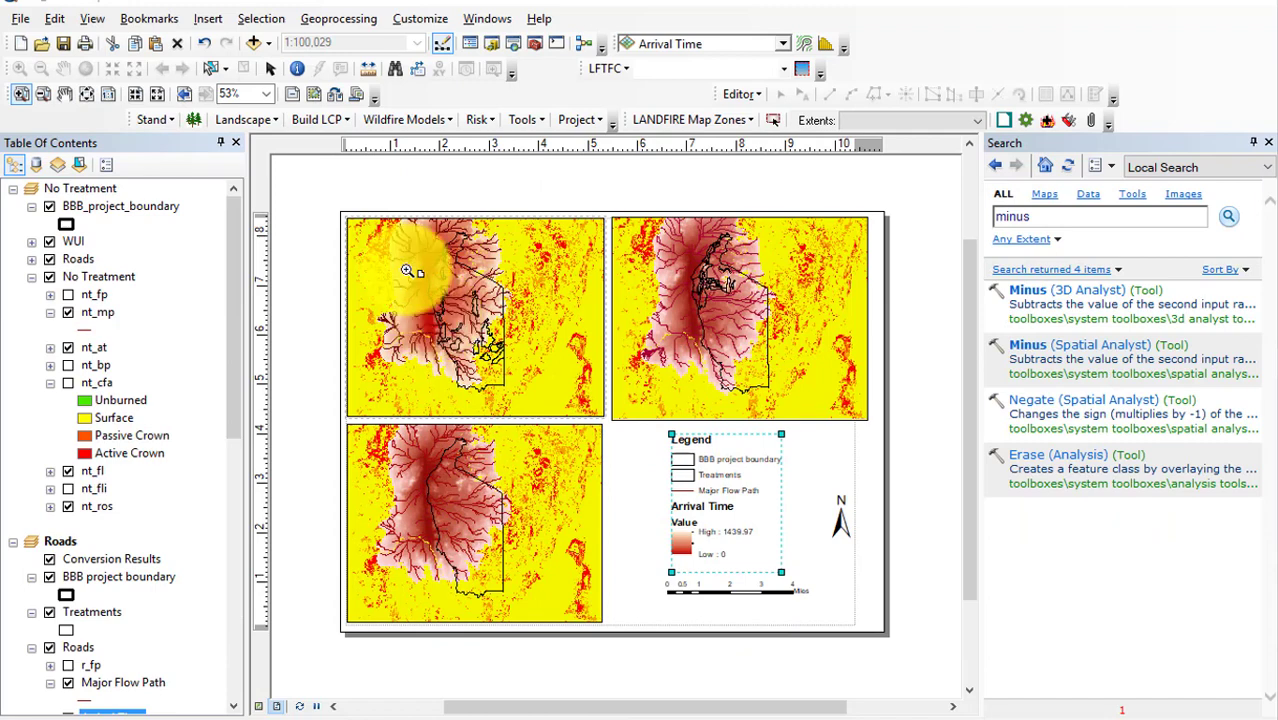
Add West_ignition.shp from the Lab_5_data folder to the Roads map.
left_click(252, 43)
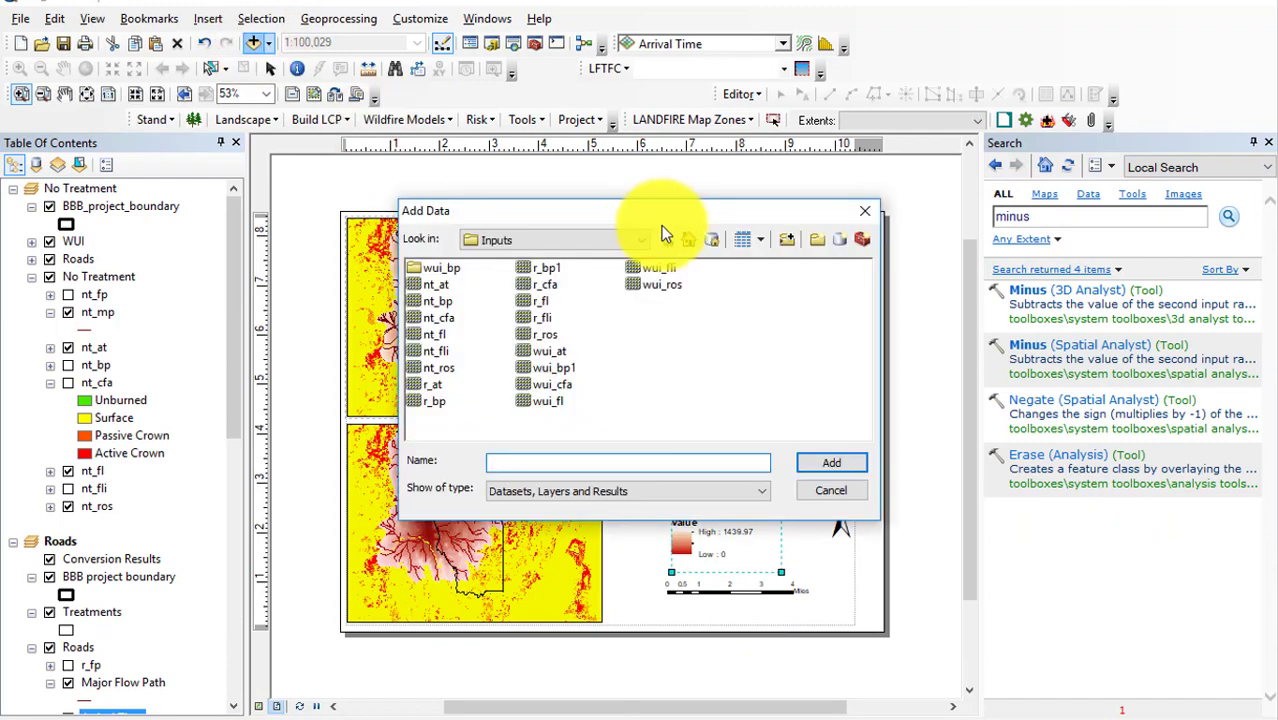
left_click(667, 242)
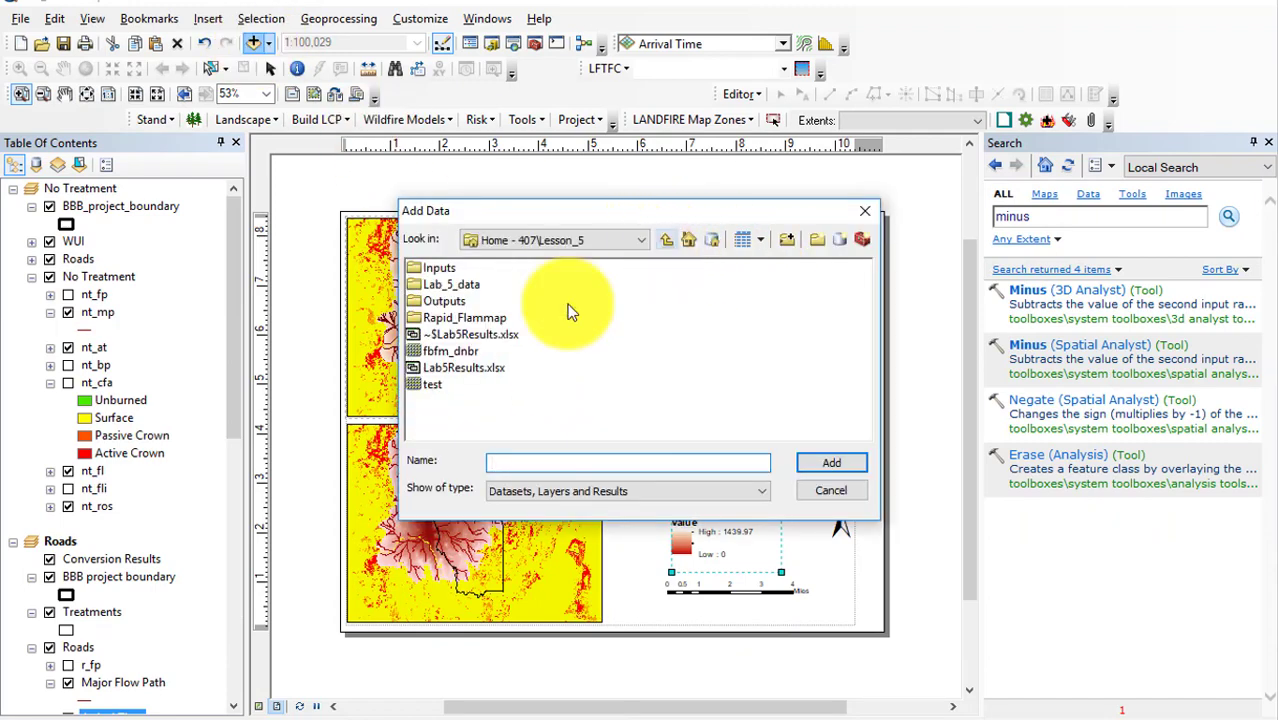
double_click(442, 285)
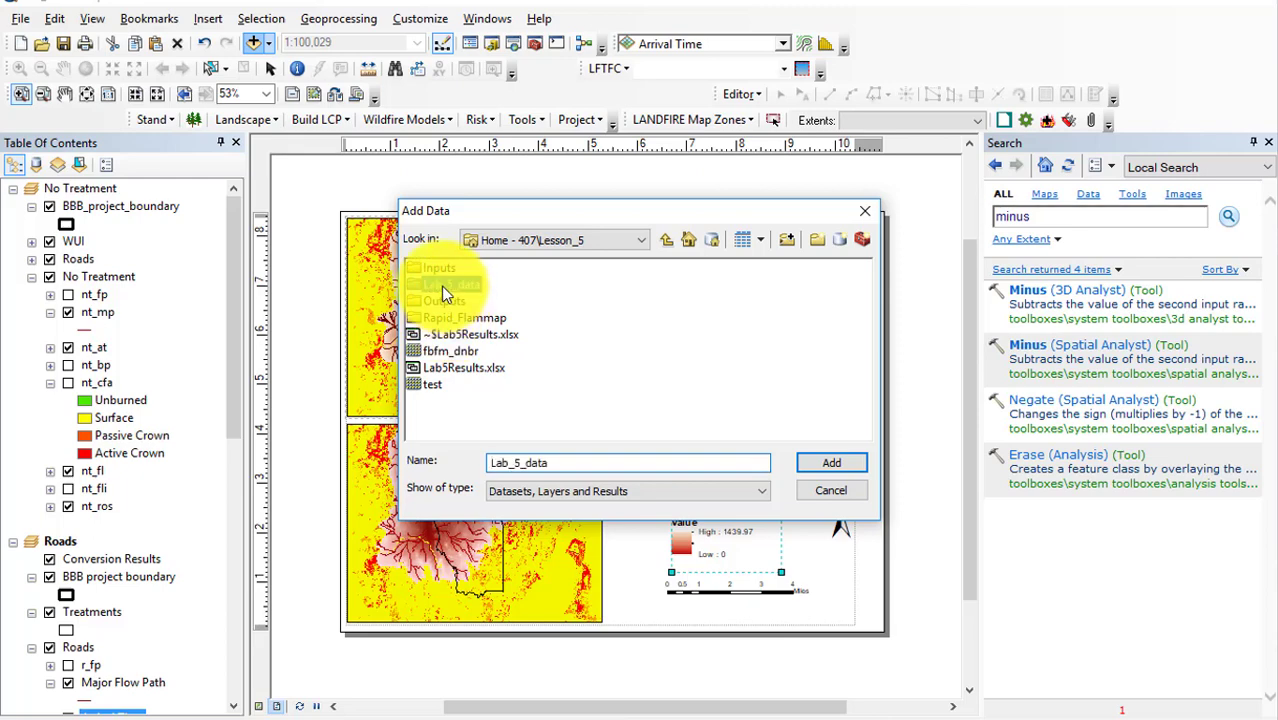
left_click(465, 400)
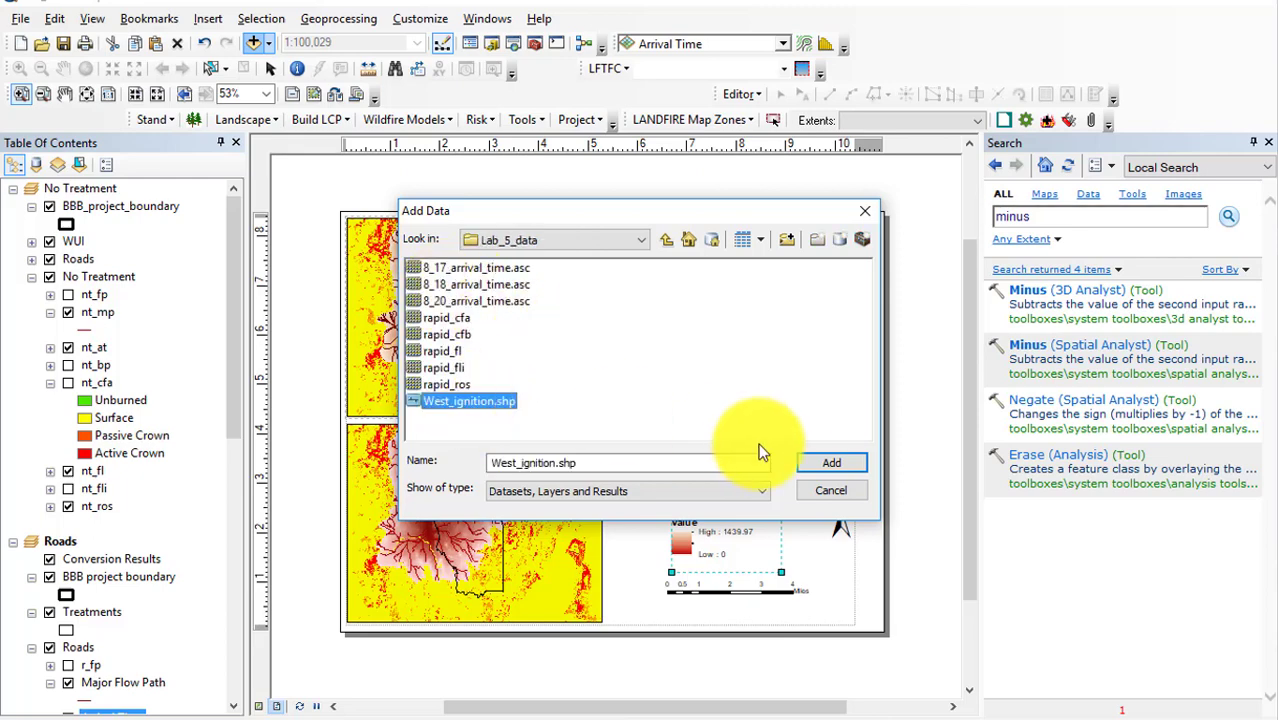
left_click(829, 464)
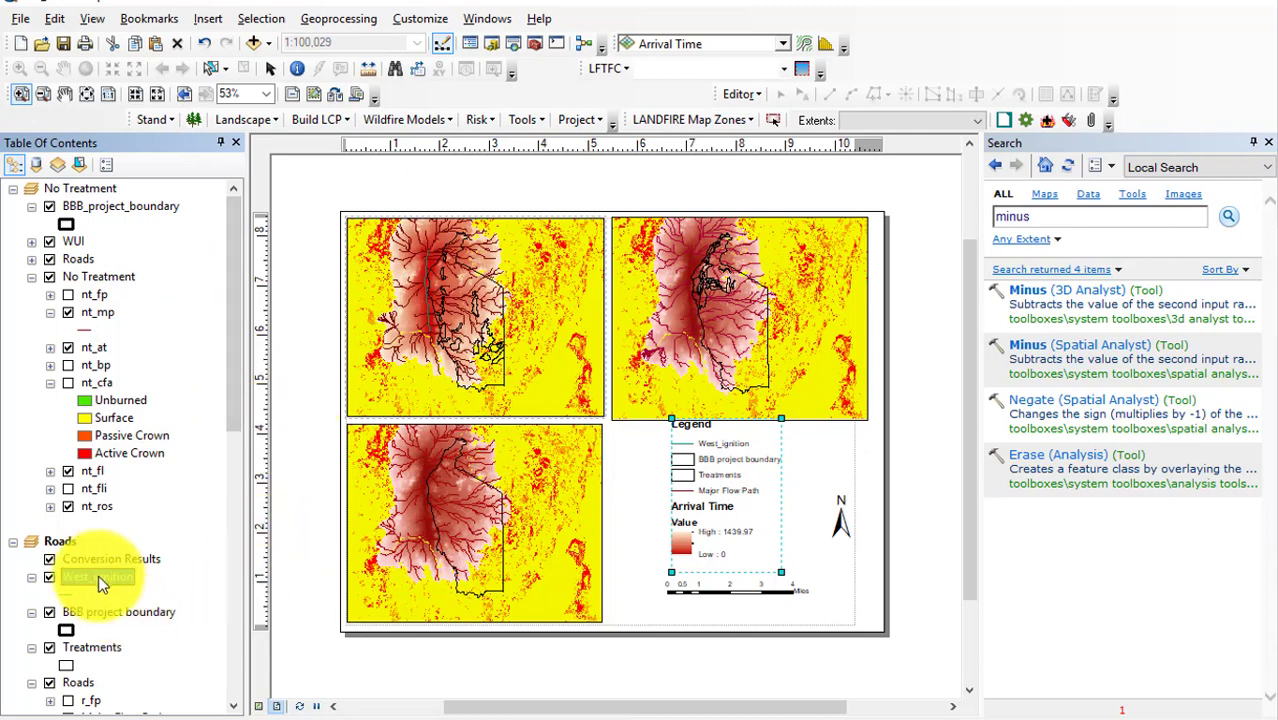
Copy the West_ignition layer from the Roads map into the No Treatment and WUI maps, and switch to selecting layout elements.
left_click_drag(98, 574, 72, 193)
left_click(13, 189)
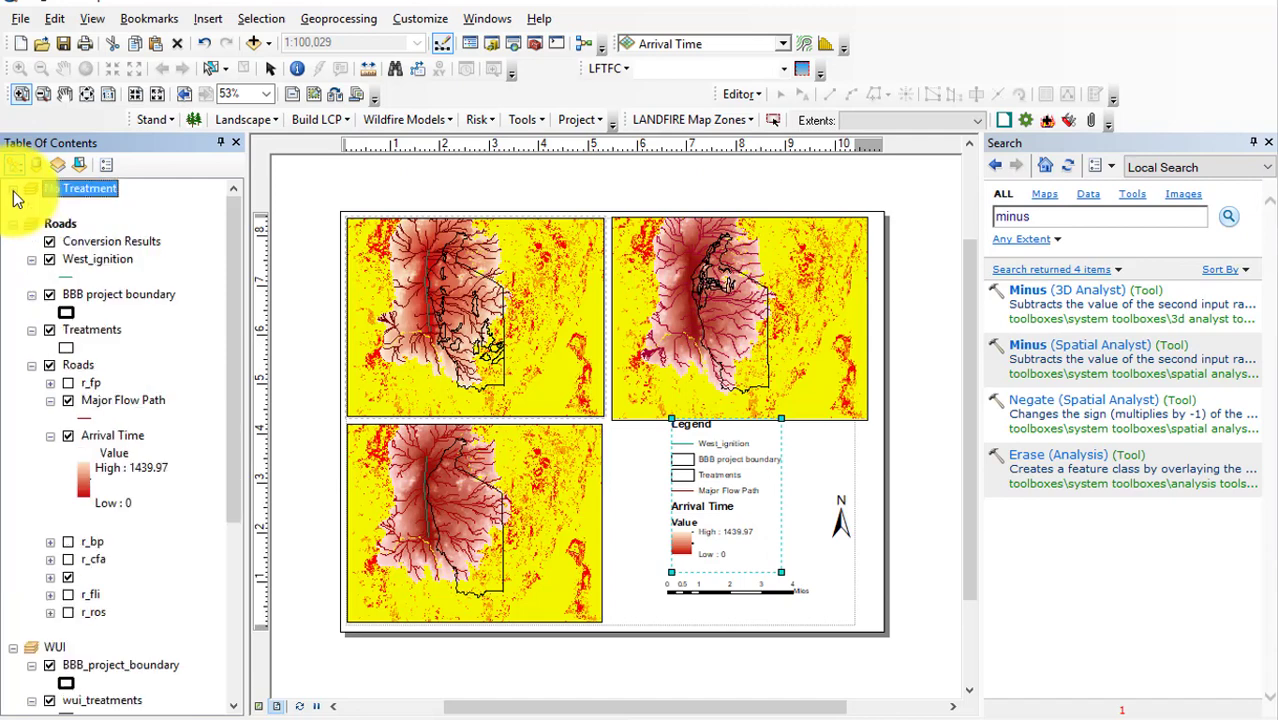
left_click_drag(85, 260, 106, 652)
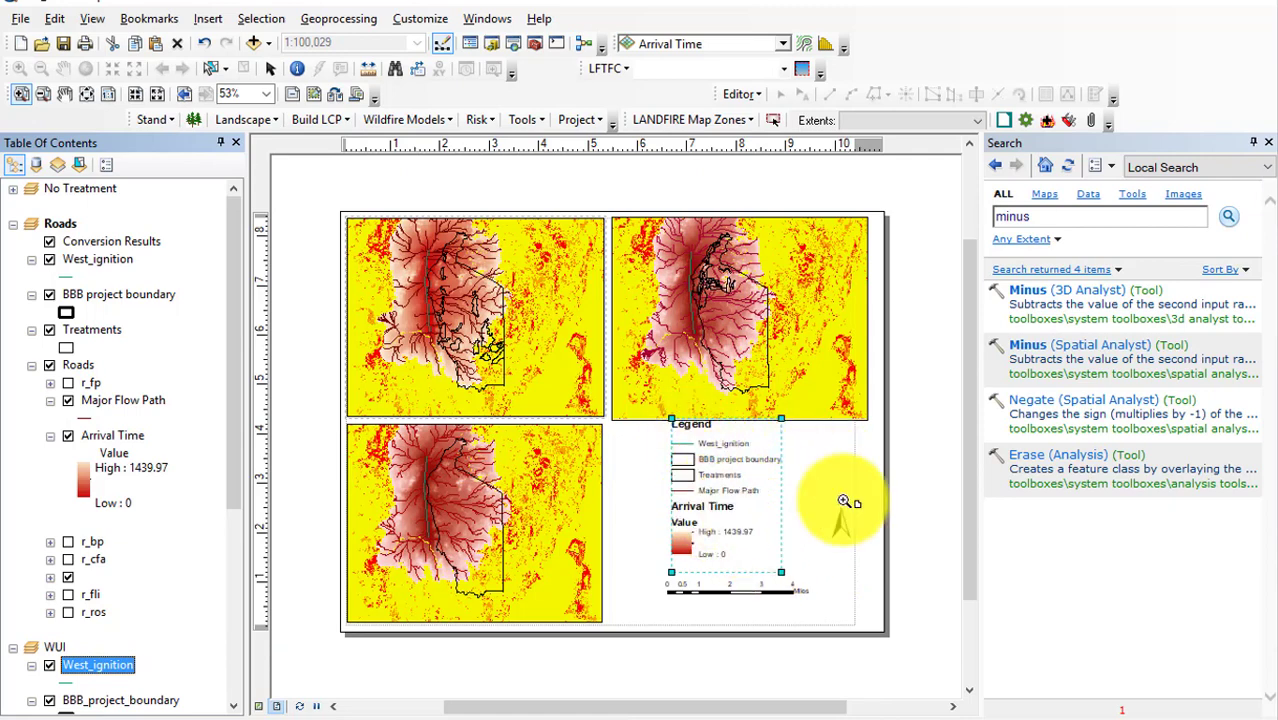
left_click(270, 69)
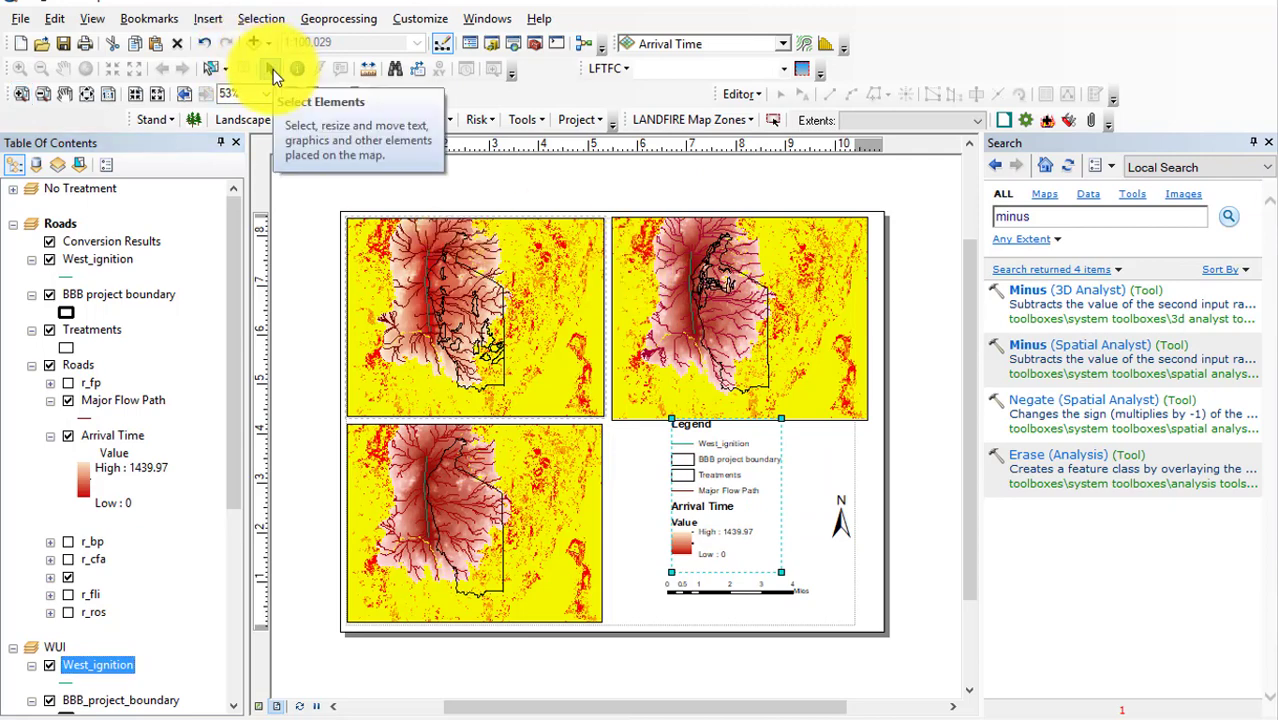